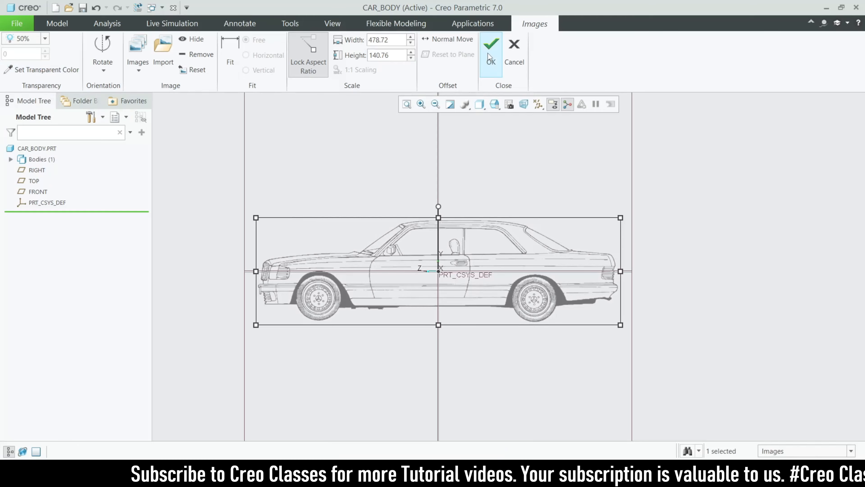
Accept the placement of the car's side-view reference image
left_click(490, 55)
scroll(359, 253, "up", 3)
middle_click_drag(260, 309, 348, 251)
scroll(400, 289, "down", 3)
mouse_move(400, 289)
middle_mouse_down()
mouse_move(381, 265)
mouse_move(415, 273)
mouse_move(399, 281)
middle_mouse_up()
scroll(399, 281, "up", 3)
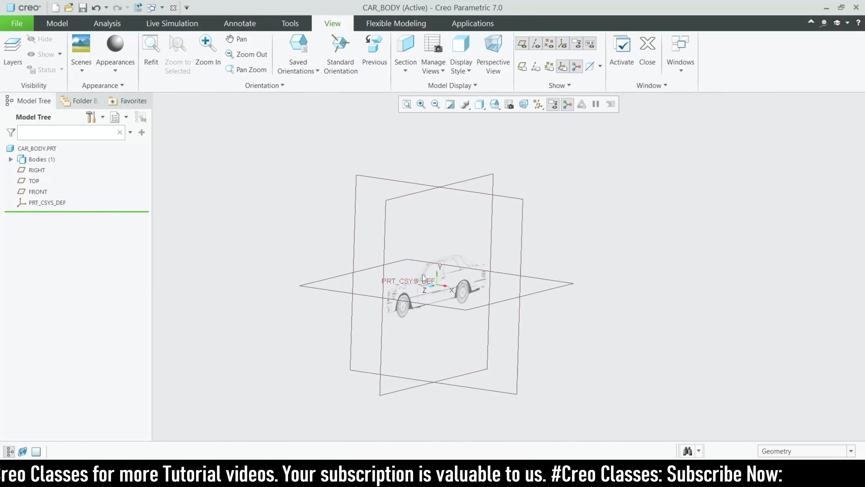
Import the front-view car image from the Desktop folder onto the FRONT datum plane and apply 1:1 scaling
left_click(450, 85)
left_click(458, 100)
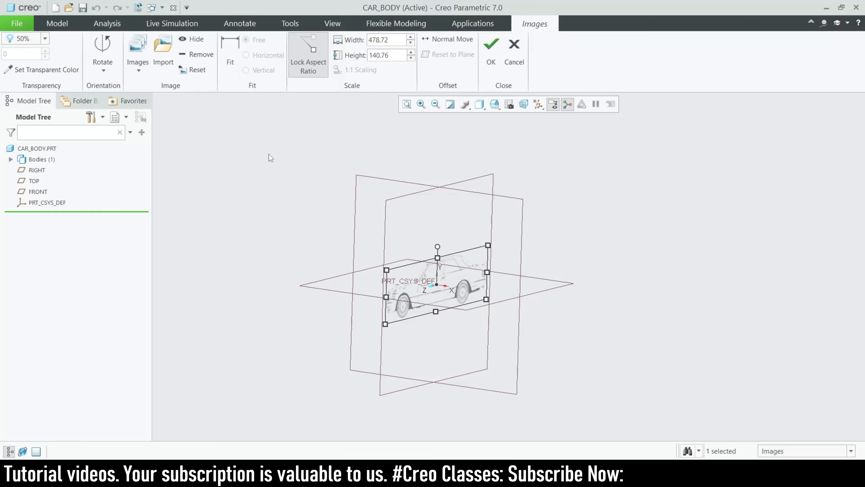
left_click(163, 52)
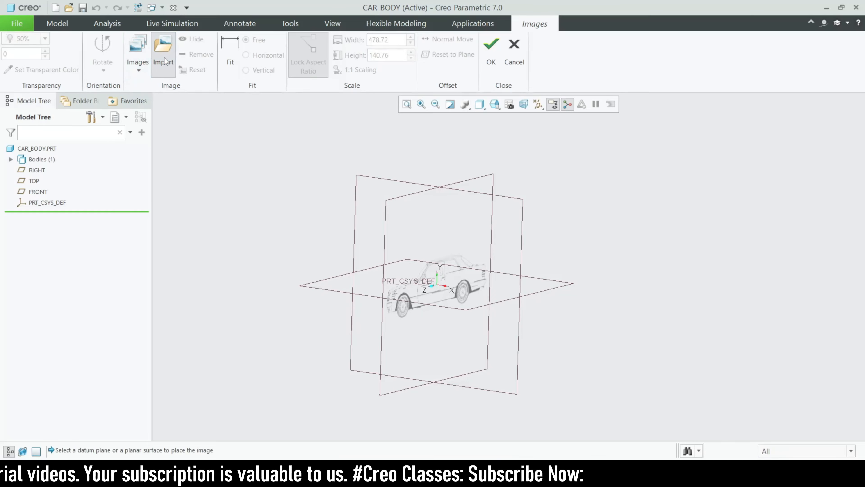
left_click(374, 178)
left_click(259, 176)
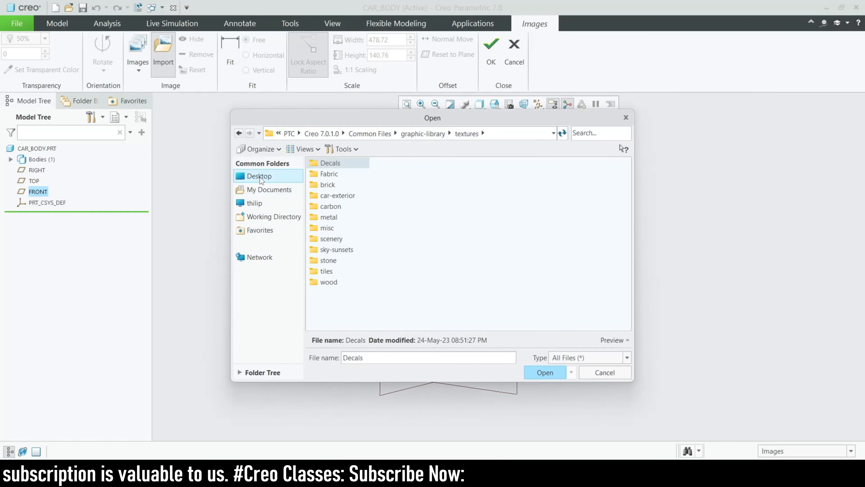
left_click(341, 239)
left_click(545, 372)
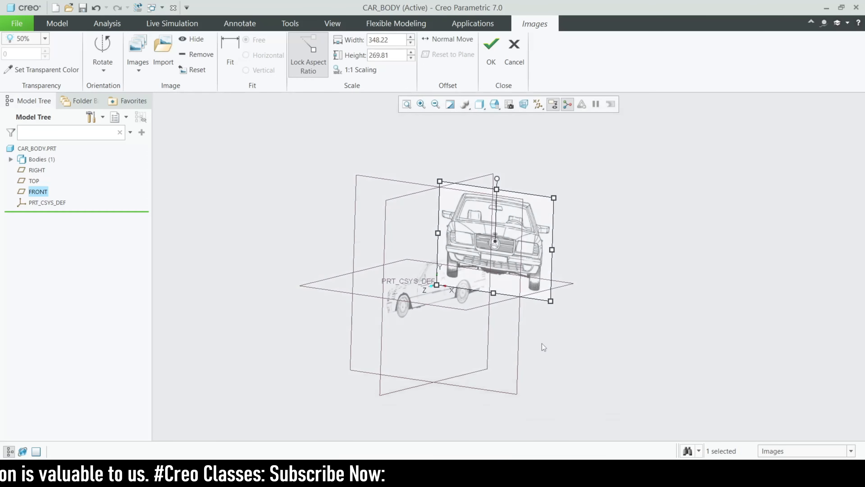
left_click(355, 71)
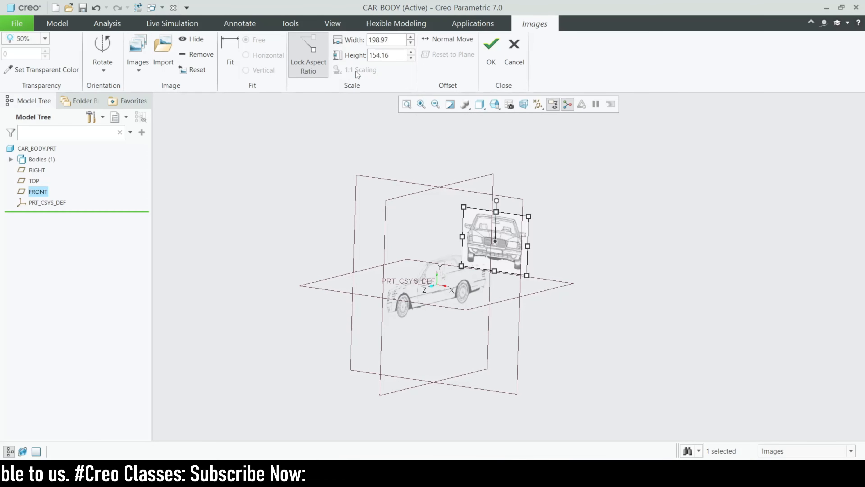
Orient the model to the FRONT view and move the front-view image so the car is centred on the coordinate system
left_click(494, 104)
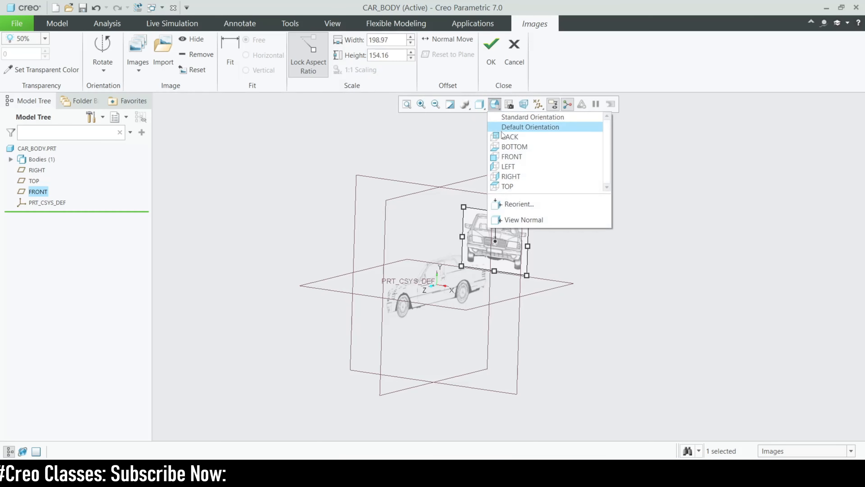
left_click(514, 155)
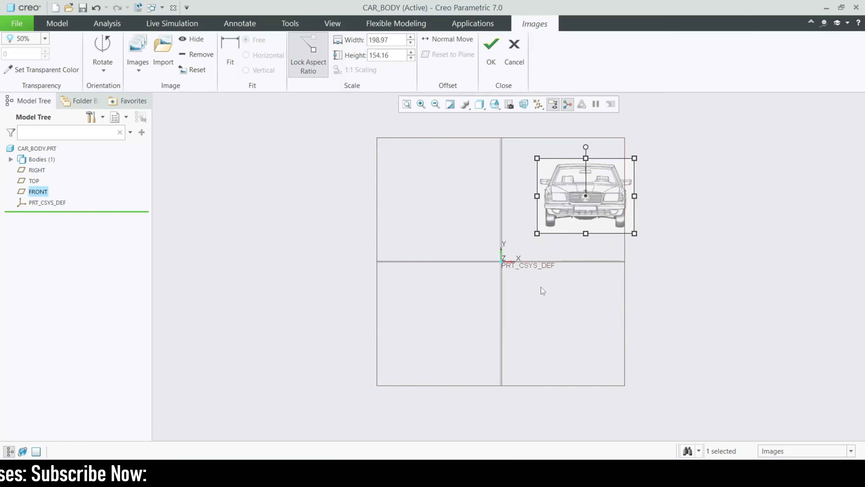
scroll(543, 290, "up", 2)
left_click_drag(563, 176, 429, 271)
scroll(487, 263, "up", 3)
left_click_drag(487, 264, 483, 282)
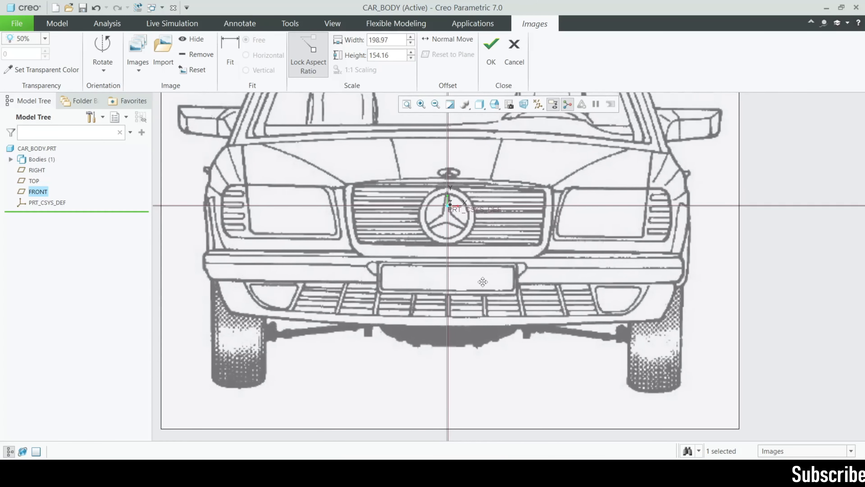
Fine-tune the front image's position in the FRONT view so the grille emblem is centred on the vertical datum line
scroll(512, 254, "down", 5)
middle_click_drag(539, 280, 486, 285)
scroll(471, 181, "up", 10)
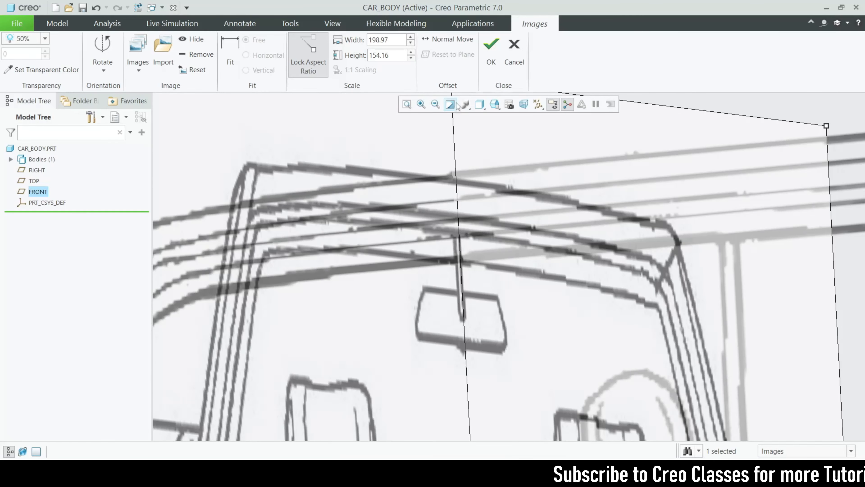
left_click(493, 104)
left_click(518, 155)
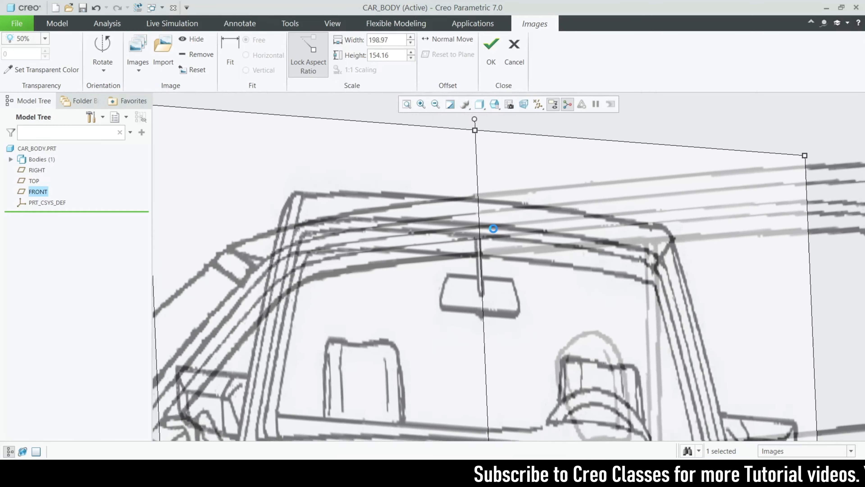
scroll(511, 266, "up", 10)
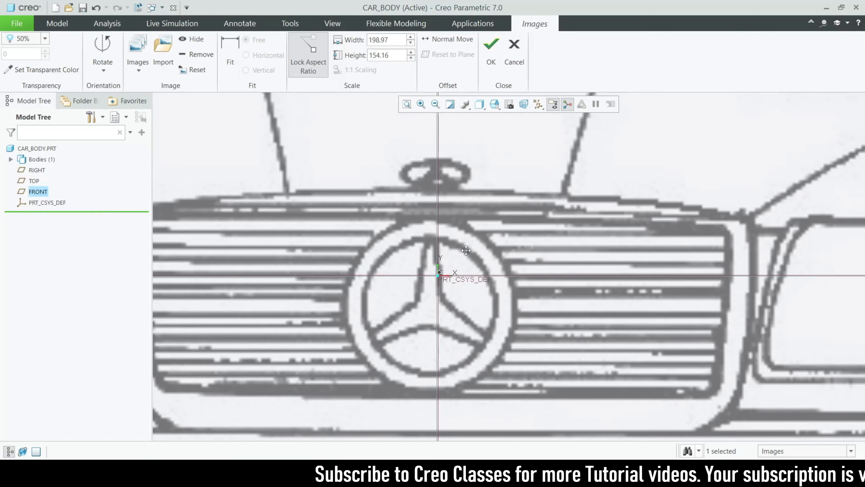
left_click_drag(472, 250, 471, 249)
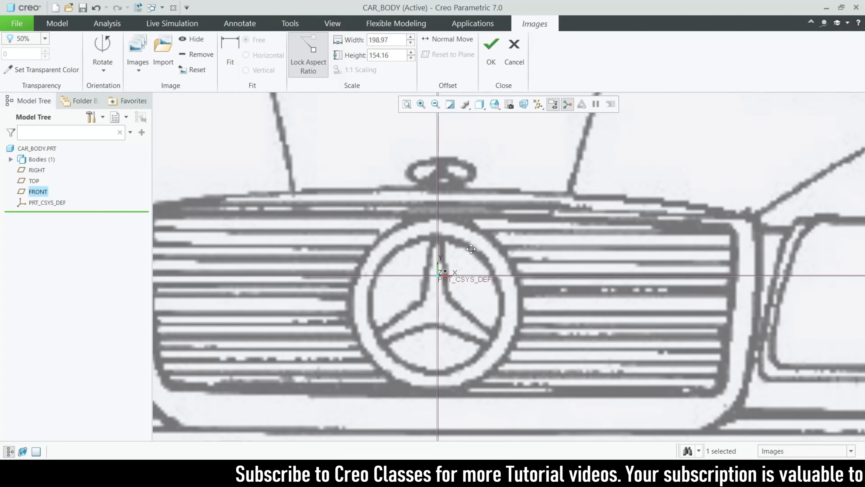
Check the front image's roofline against the side-view image and accept the image placement
scroll(474, 251, "down", 9)
middle_click_drag(494, 251, 466, 256)
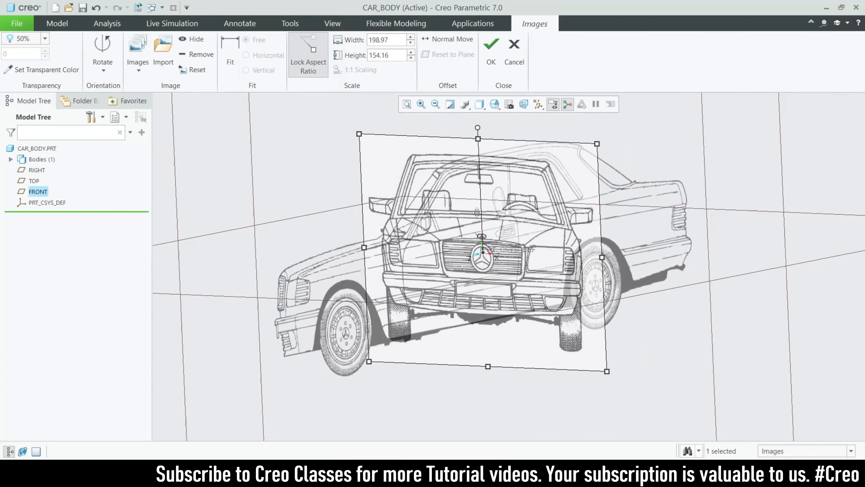
scroll(466, 218, "up", 7)
scroll(471, 150, "down", 2)
scroll(471, 178, "up", 3)
scroll(459, 184, "down", 8)
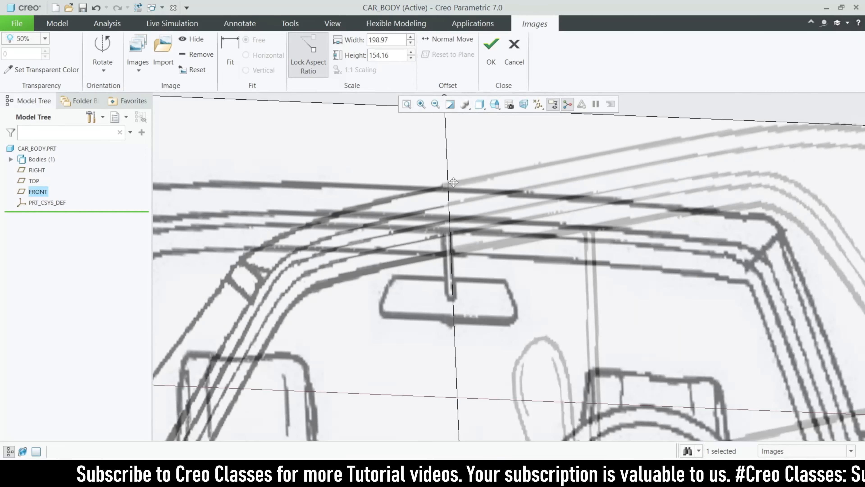
mouse_move(466, 242)
middle_mouse_down()
mouse_move(488, 248)
mouse_move(472, 250)
mouse_move(475, 234)
mouse_move(466, 242)
middle_mouse_up()
left_click(491, 51)
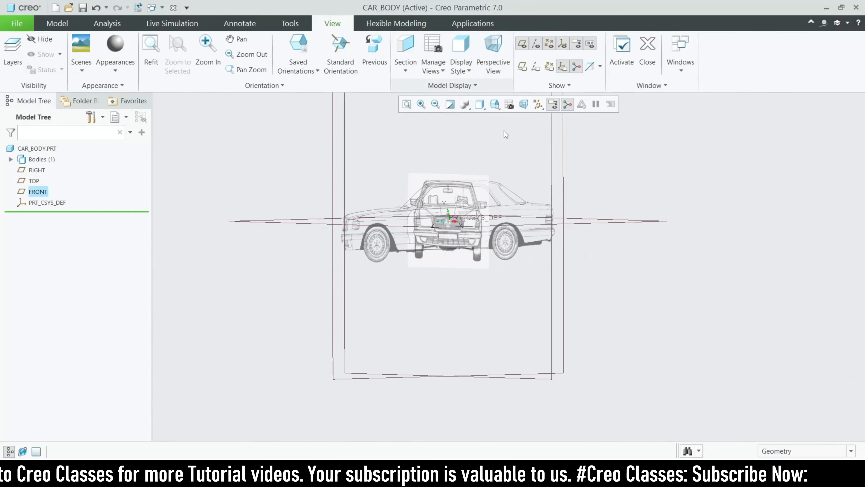
Reopen the image settings and make the white background of the front-view image transparent
left_click(638, 268)
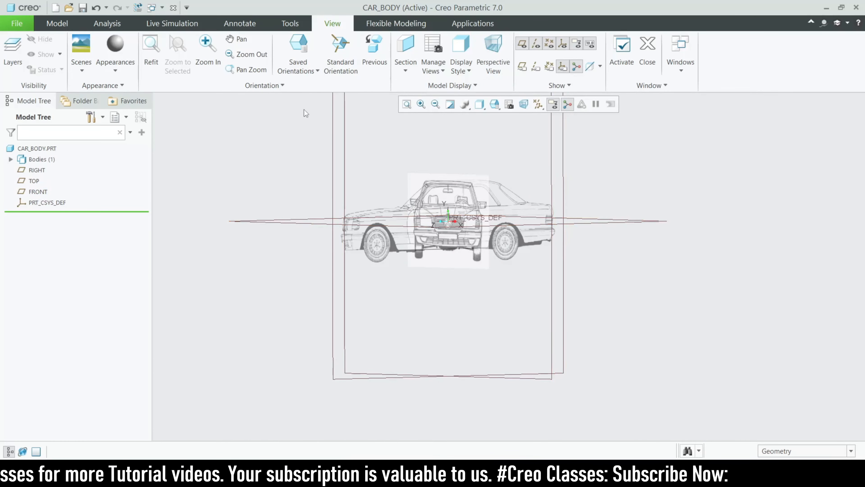
left_click(420, 86)
left_click(418, 100)
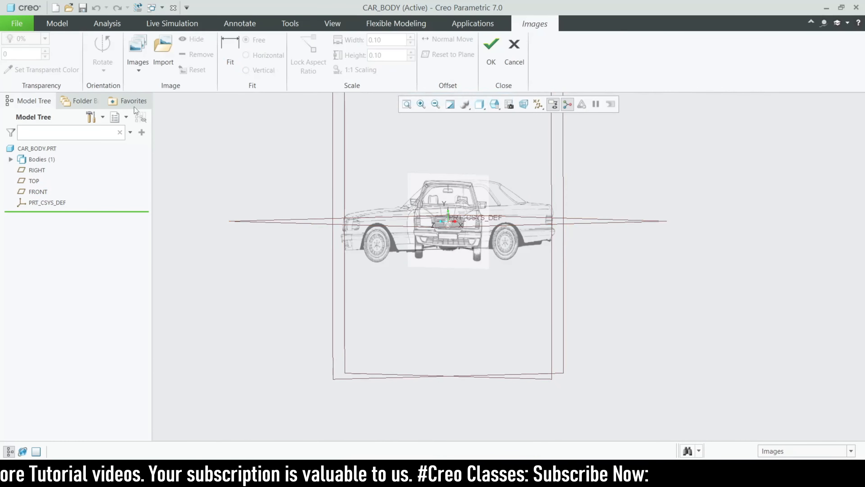
left_click(139, 72)
left_click(155, 93)
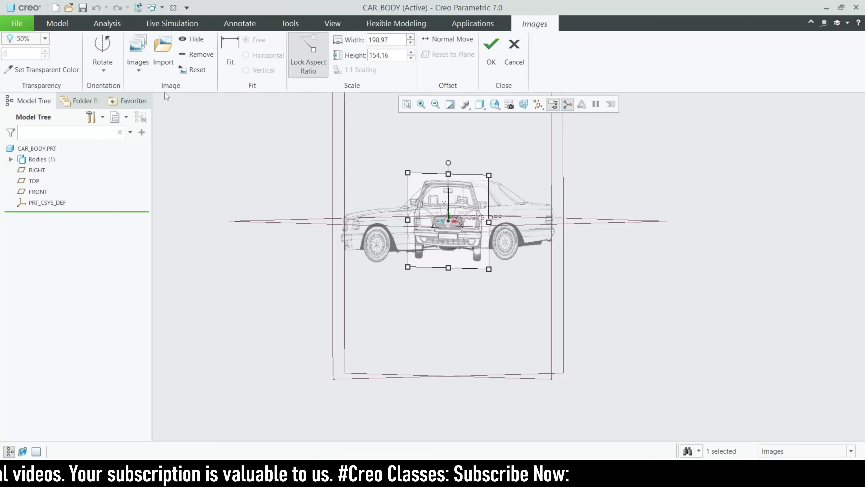
scroll(408, 177, "up", 2)
scroll(410, 178, "up", 1)
left_click(415, 181)
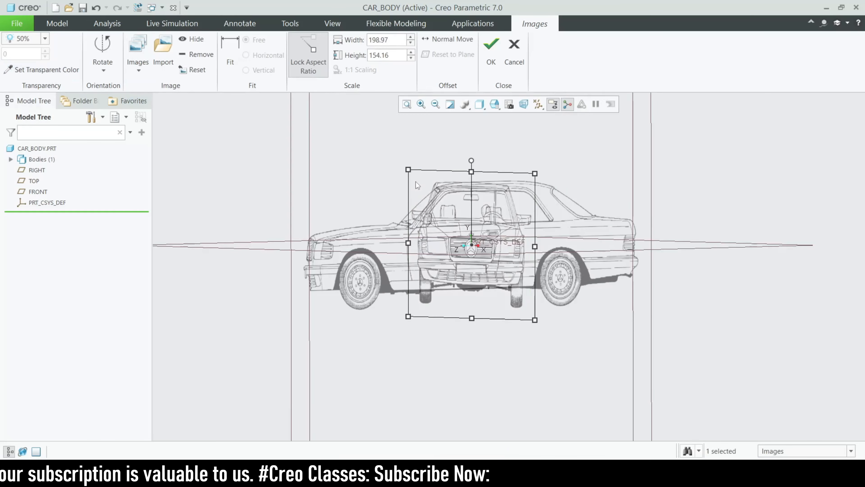
left_click(491, 53)
Start a sketch on the RIGHT datum plane and orient the view parallel to the sketching plane
scroll(388, 182, "down", 3)
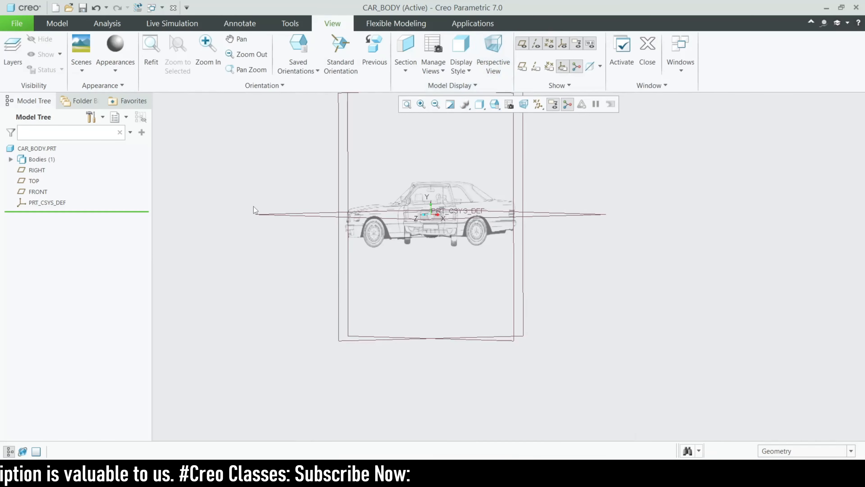
middle_click_drag(251, 184, 309, 191)
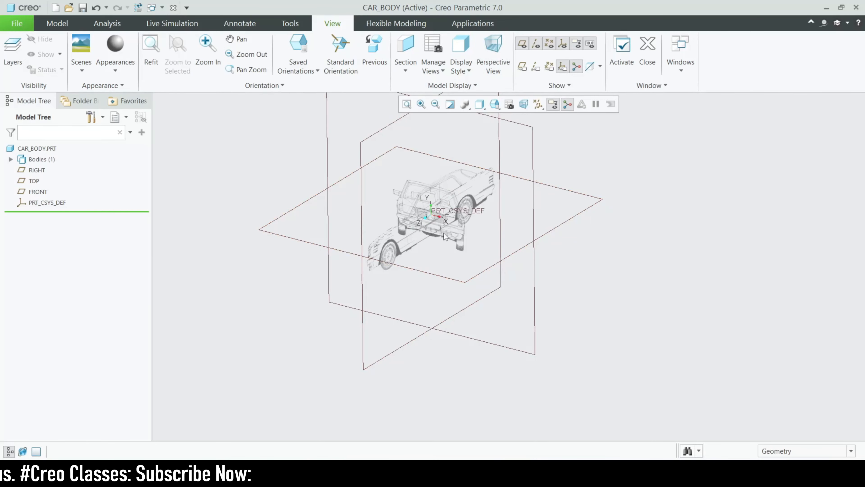
scroll(373, 291, "up", 2)
scroll(359, 302, "down", 4)
scroll(353, 205, "up", 3)
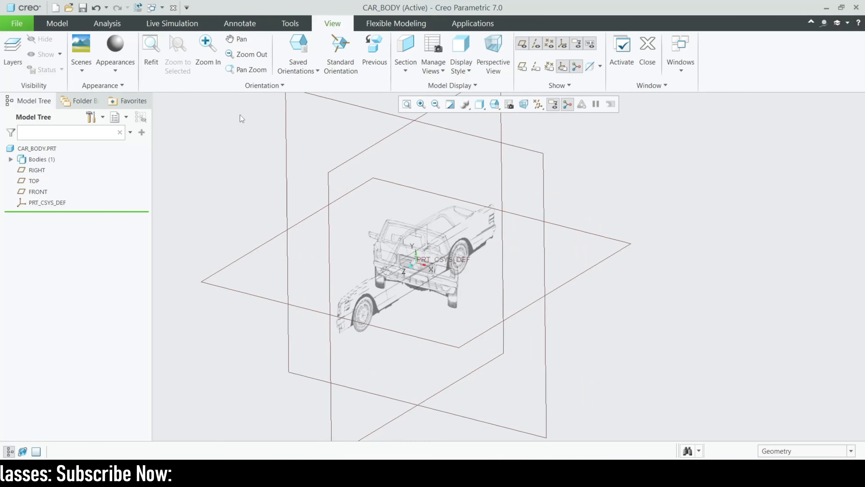
left_click(58, 24)
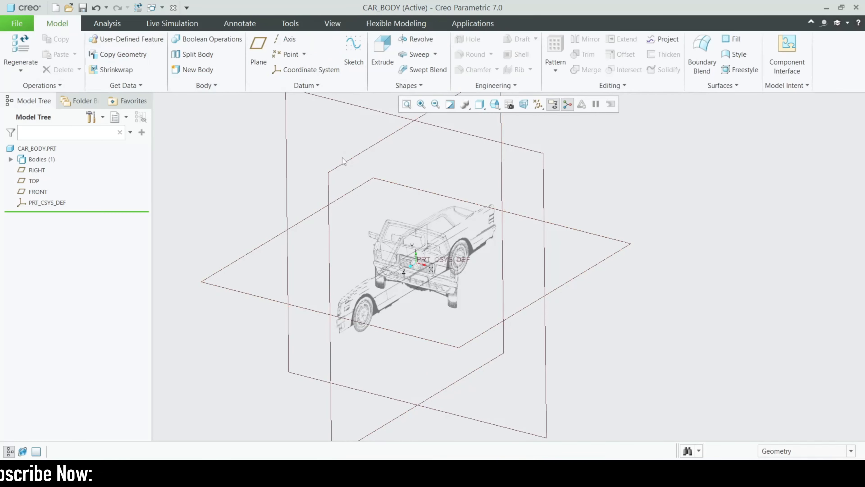
left_click(348, 161)
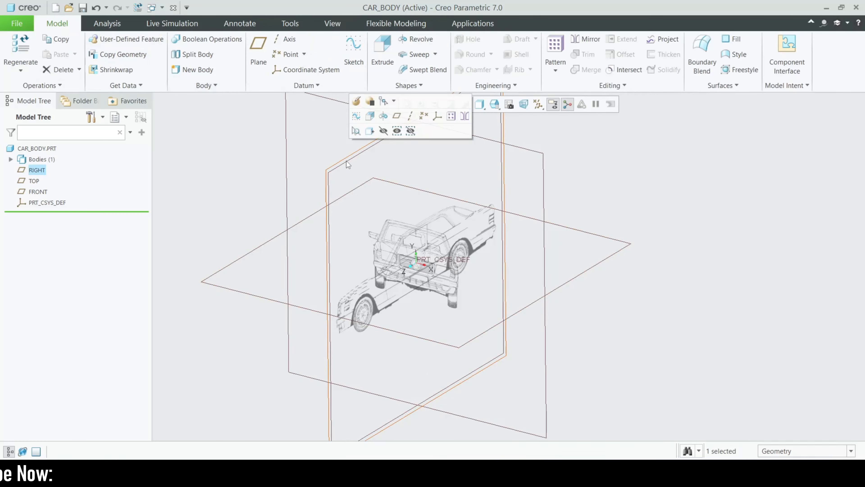
left_click(354, 54)
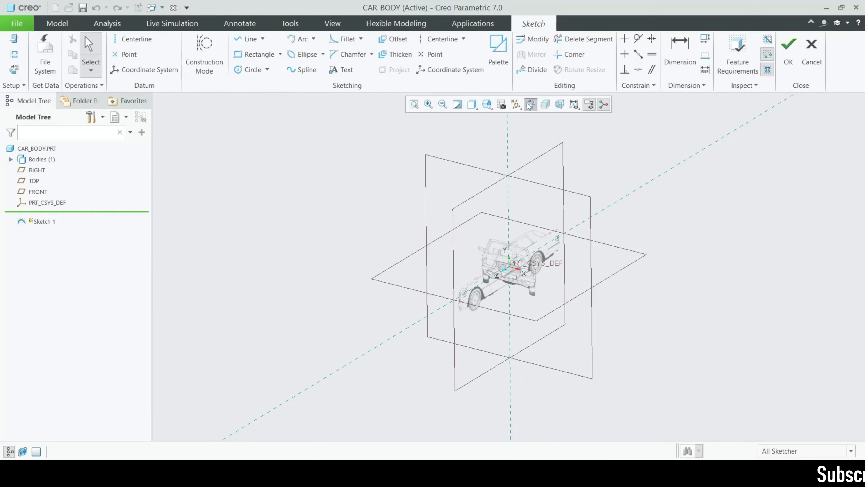
left_click(530, 104)
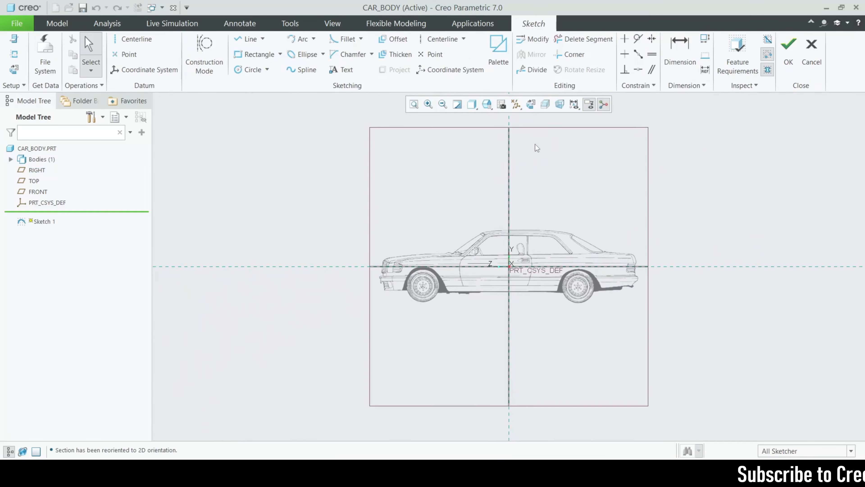
Trace the front valance's lower edge from the front wheel forward and around its front lip with straight lines
scroll(519, 284, "up", 4)
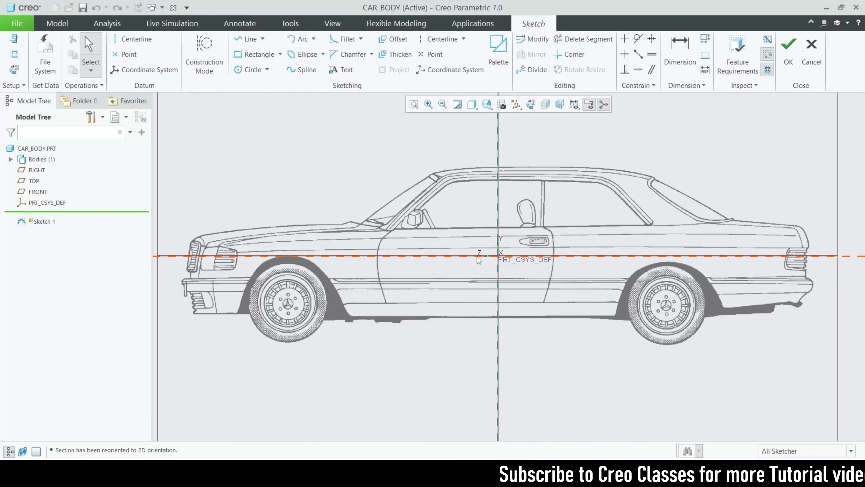
scroll(526, 298, "down", 2)
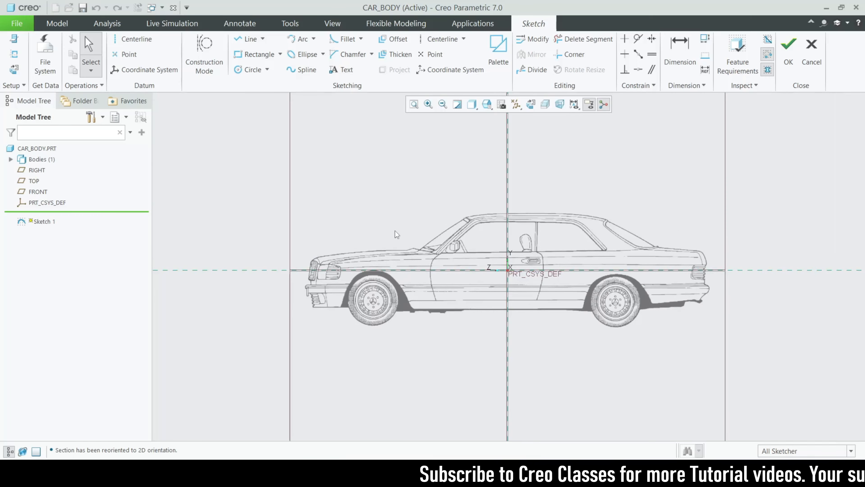
scroll(426, 296, "up", 2)
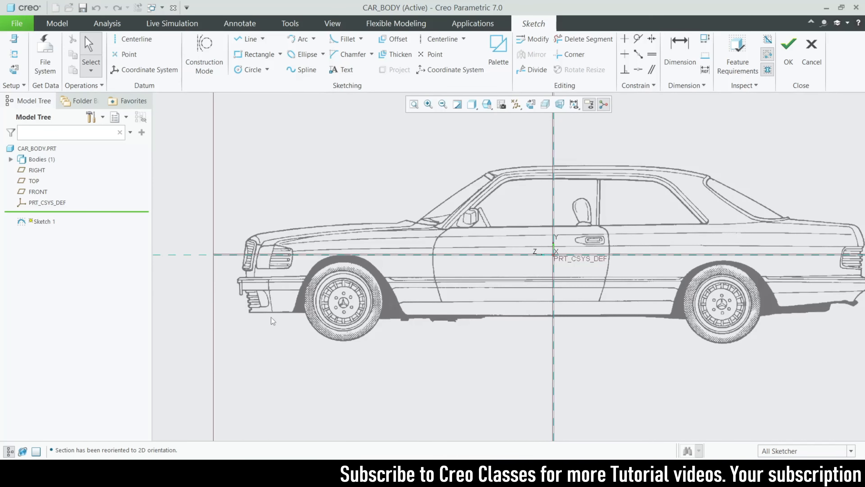
scroll(273, 321, "up", 2)
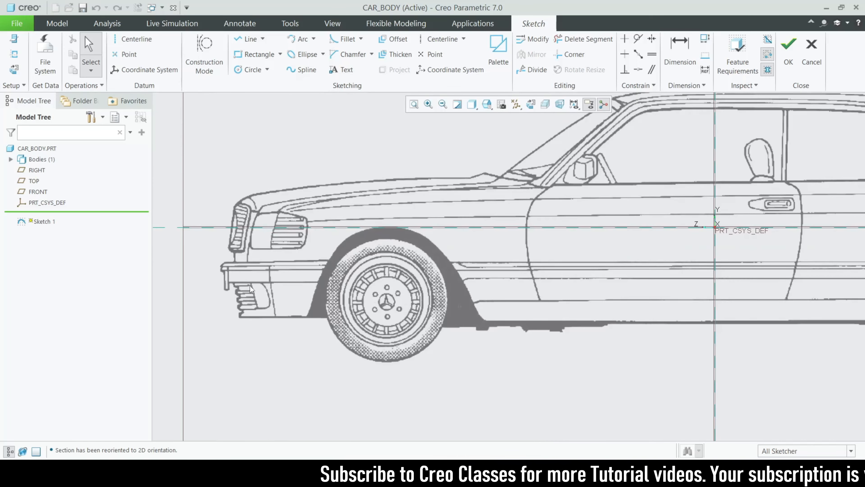
left_click(252, 42)
scroll(269, 317, "up", 4)
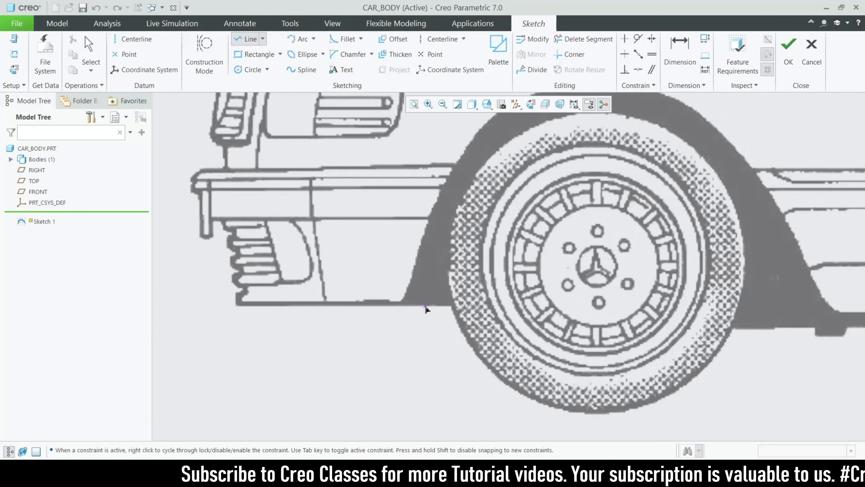
left_click(235, 306)
scroll(235, 303, "up", 3)
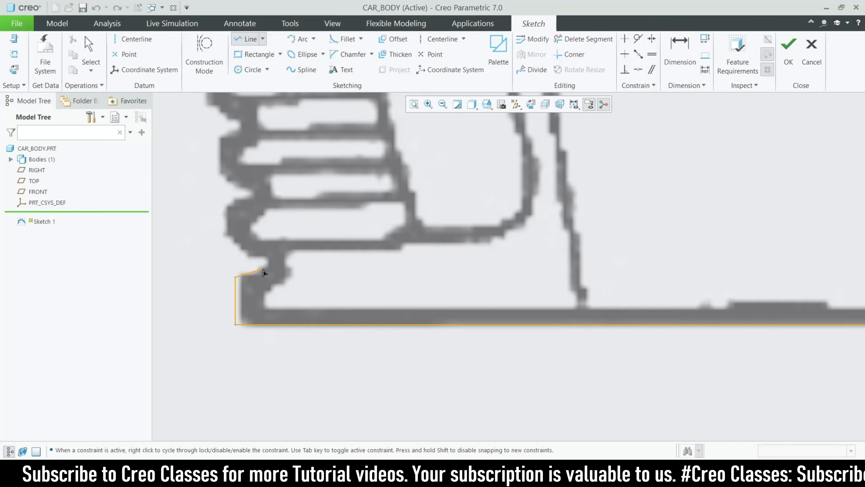
left_click(258, 276)
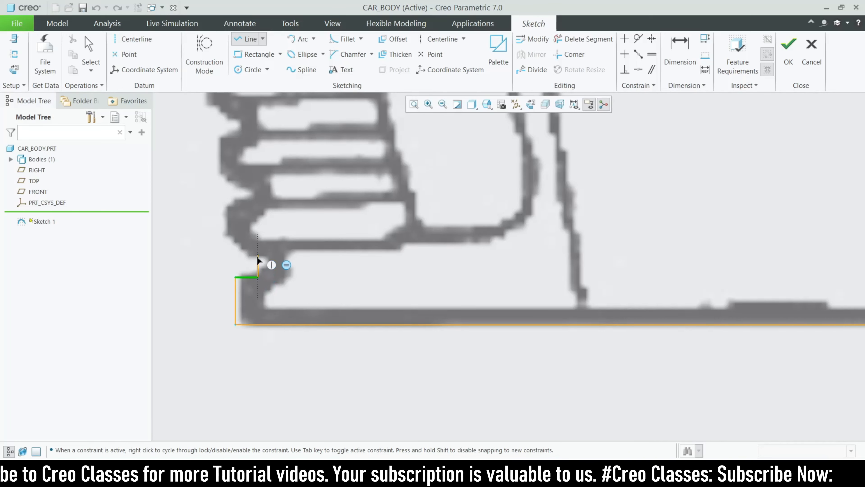
Continue the line chain in horizontal and vertical segments around the two lowest ribs of the front bumper vent
left_click(257, 255)
left_click(227, 254)
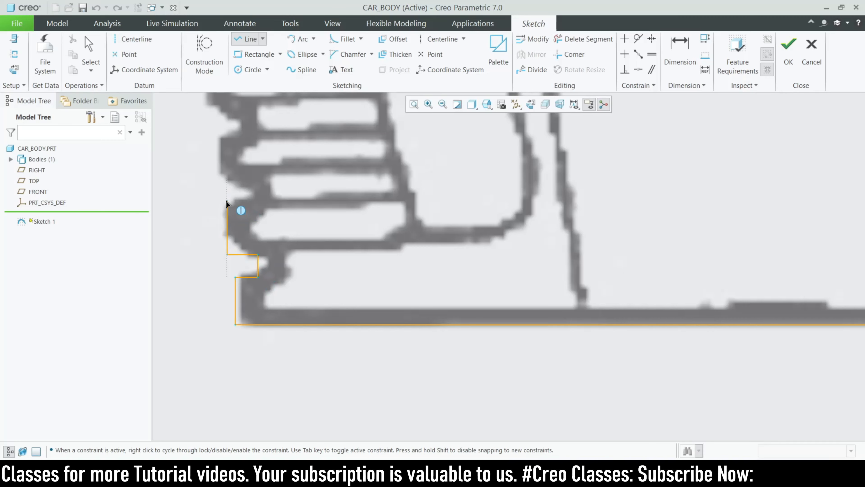
left_click(250, 199)
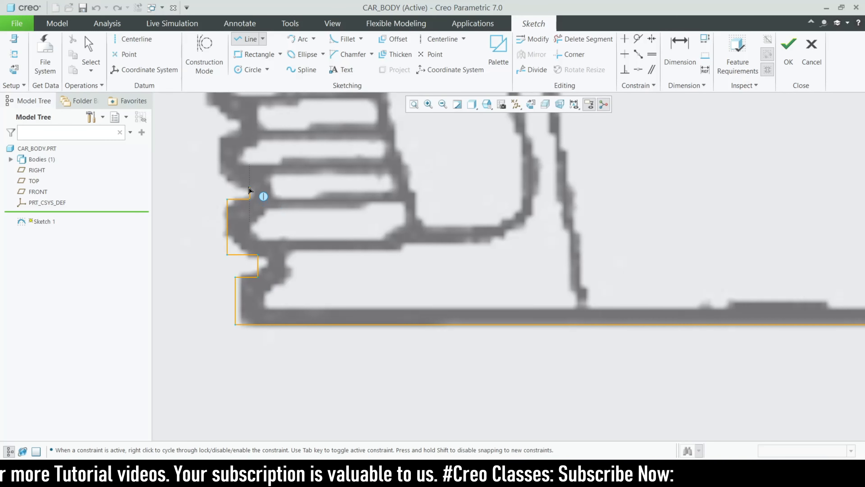
left_click(221, 186)
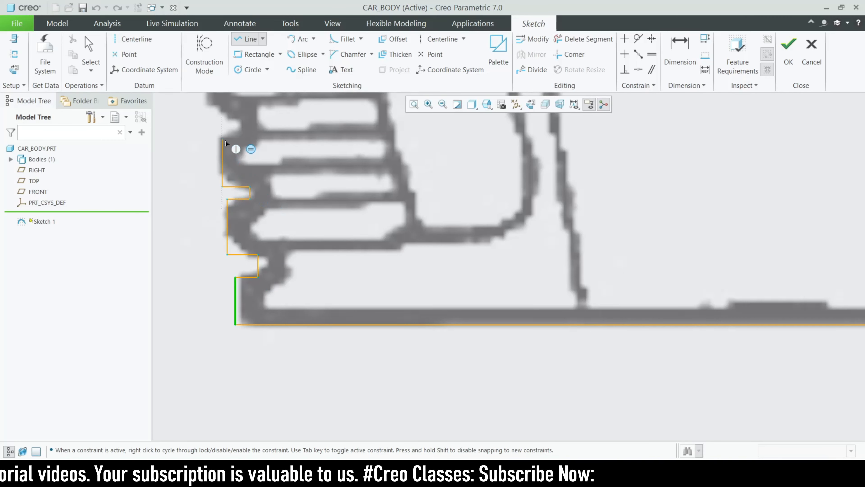
left_click(221, 132)
Trace the next notch and the rib above it on the bumper vent with horizontal and vertical lines
scroll(241, 204, "up", 4)
scroll(243, 201, "down", 6)
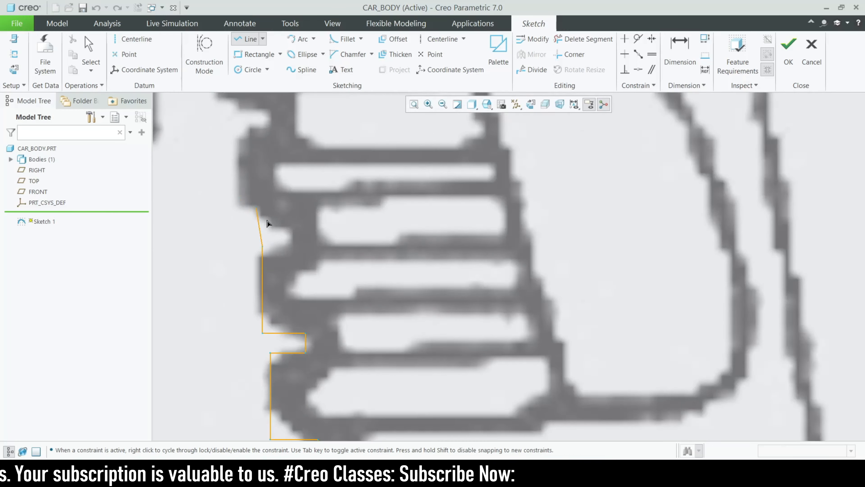
left_click(289, 246)
left_click(289, 225)
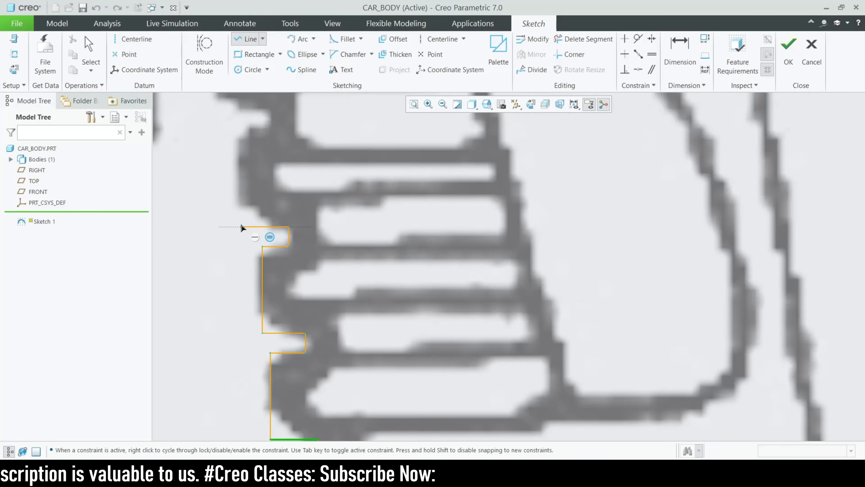
left_click(241, 227)
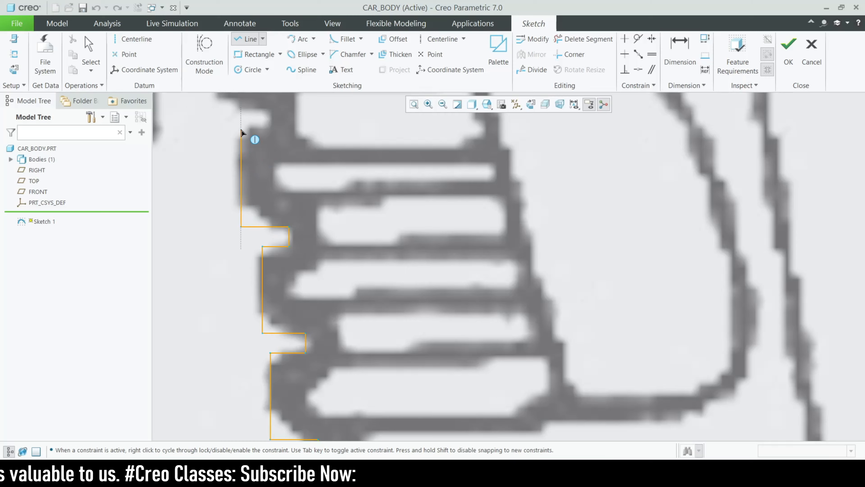
left_click(241, 129)
left_click(268, 130)
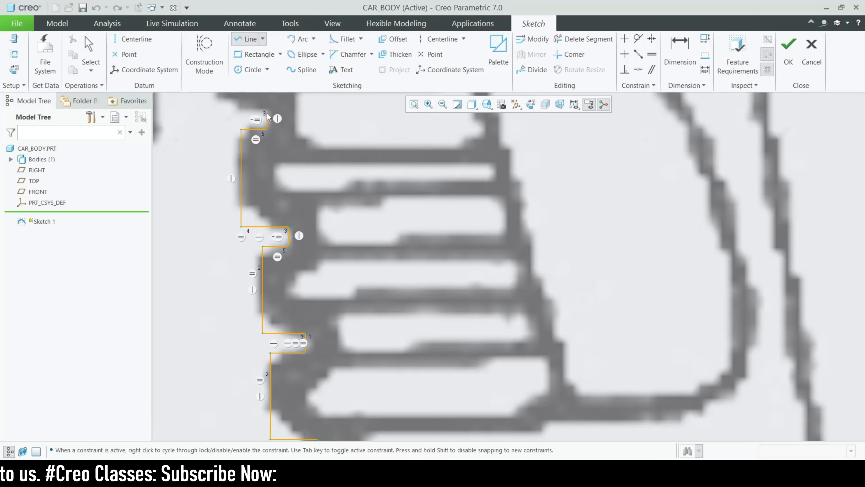
Extend the stepped outline around the topmost vent notch and up to the underside of the front bumper
scroll(441, 313, "down", 6)
scroll(375, 276, "up", 5)
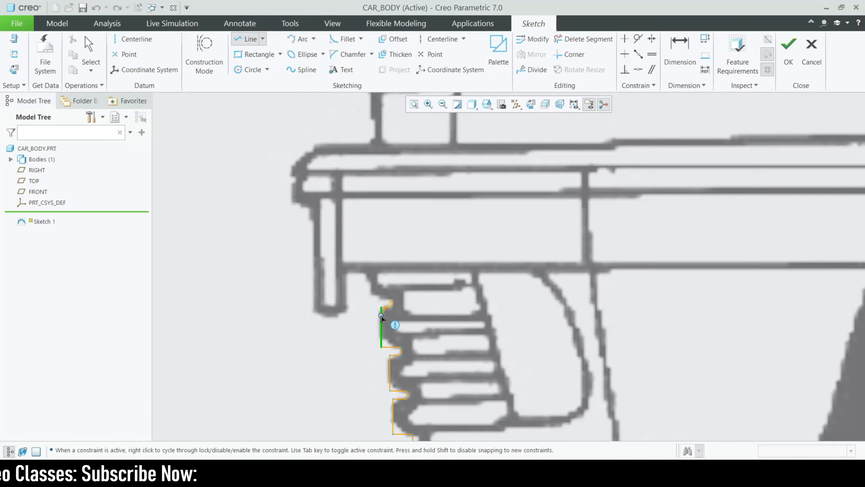
scroll(382, 317, "down", 5)
scroll(373, 315, "up", 5)
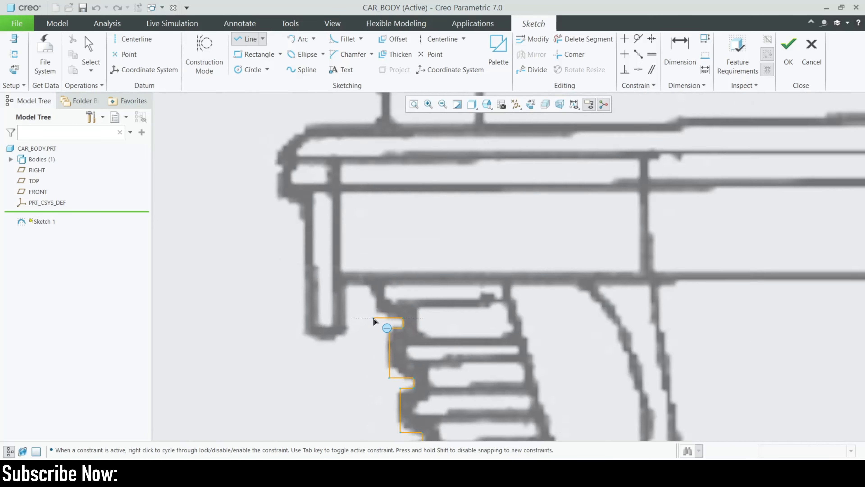
scroll(373, 316, "up", 1)
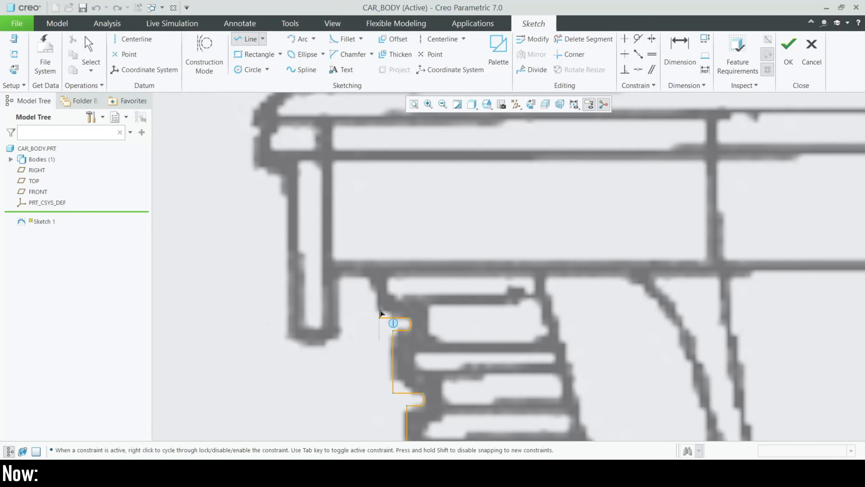
left_click(380, 312)
left_click(380, 280)
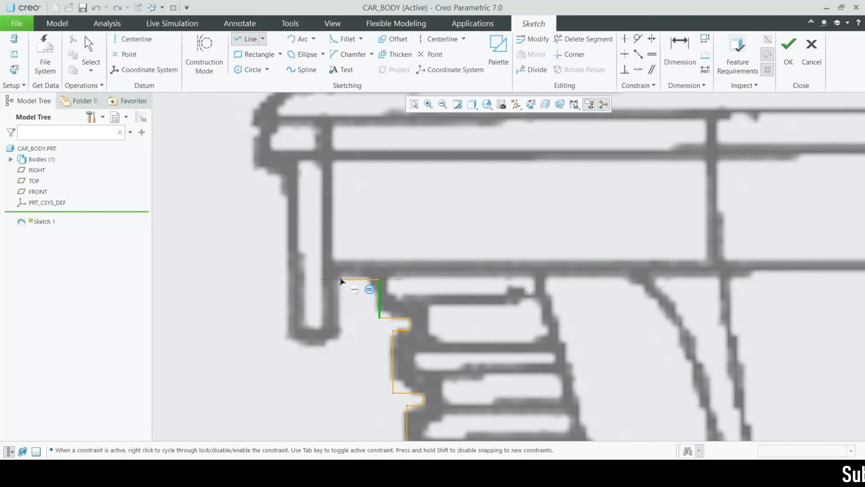
Outline the hanging bumper guard with straight lines and end the chain at the bumper's lower front corner
left_click(341, 342)
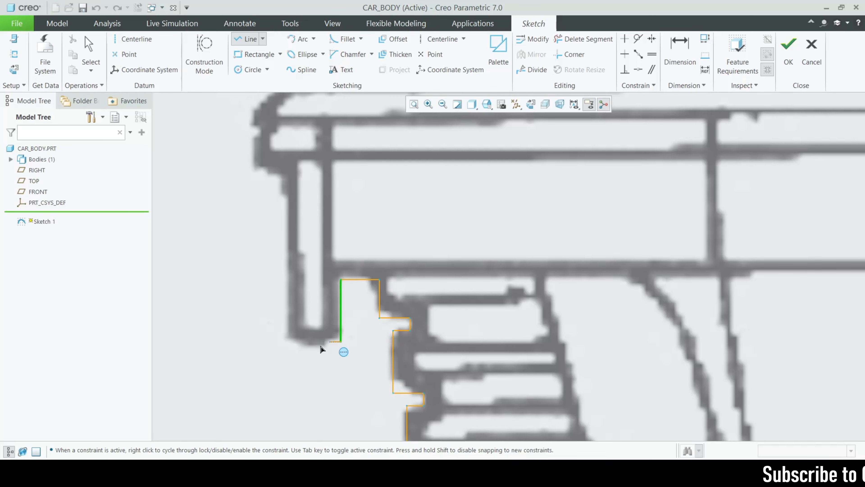
left_click(294, 341)
scroll(288, 338, "down", 3)
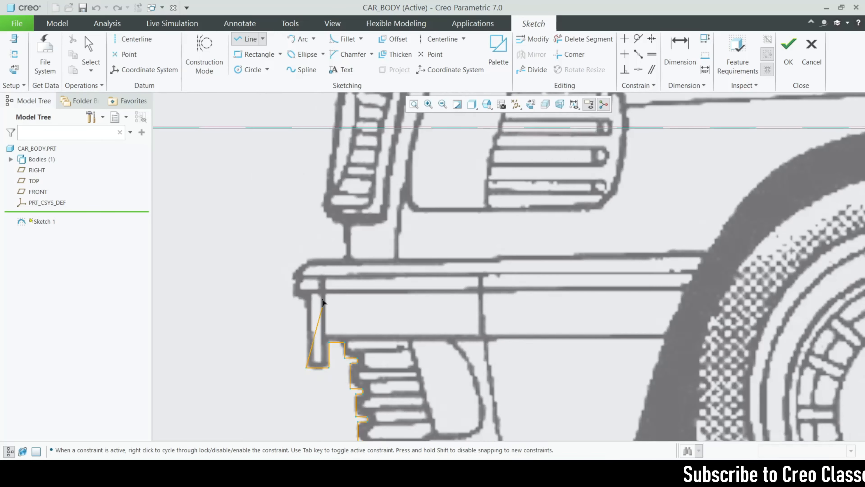
scroll(304, 301, "up", 4)
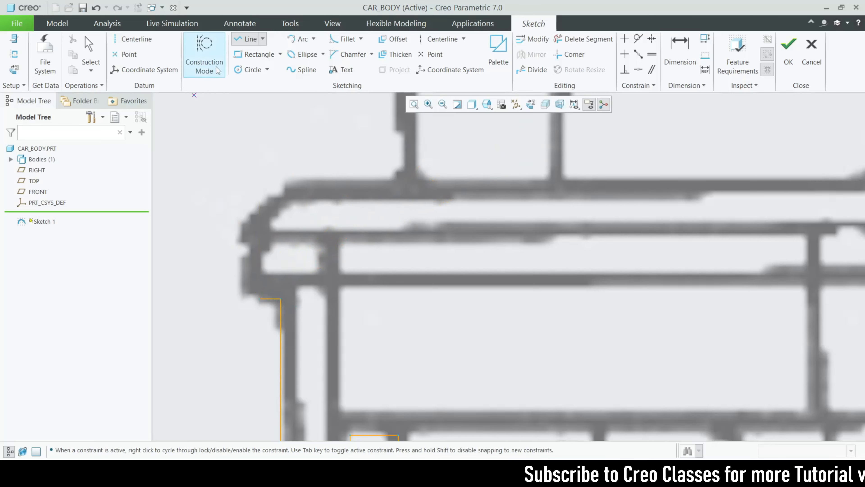
Draw an arc around the bumper's rounded front end, from the end of the line chain to its top edge
left_click(293, 40)
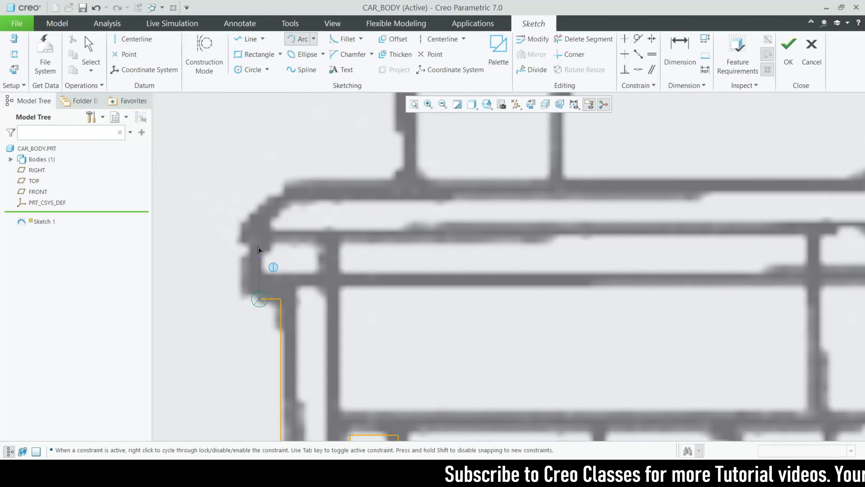
left_click(284, 185)
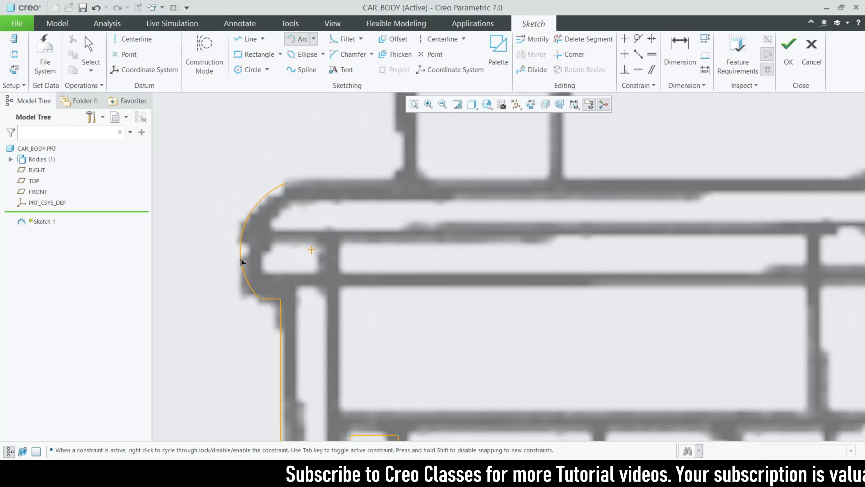
scroll(207, 318, "down", 3)
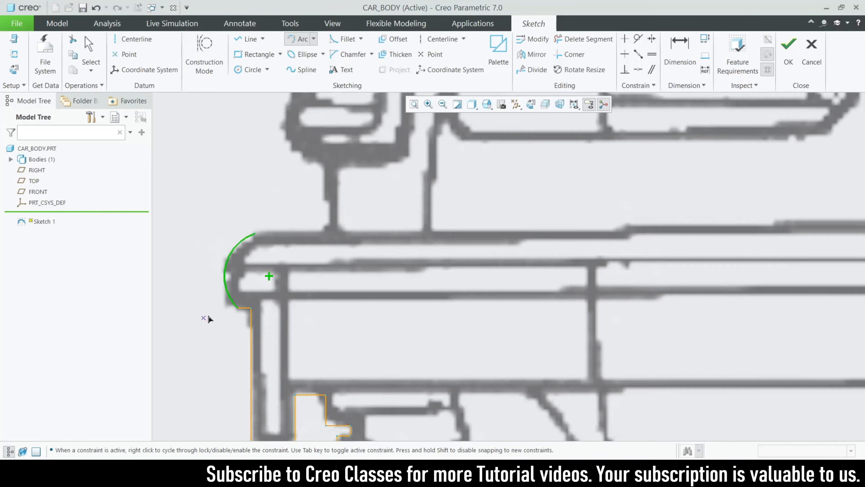
Draw a horizontal line along the bumper's top edge from the arc and a vertical line up to the grille's underside
scroll(228, 252, "up", 3)
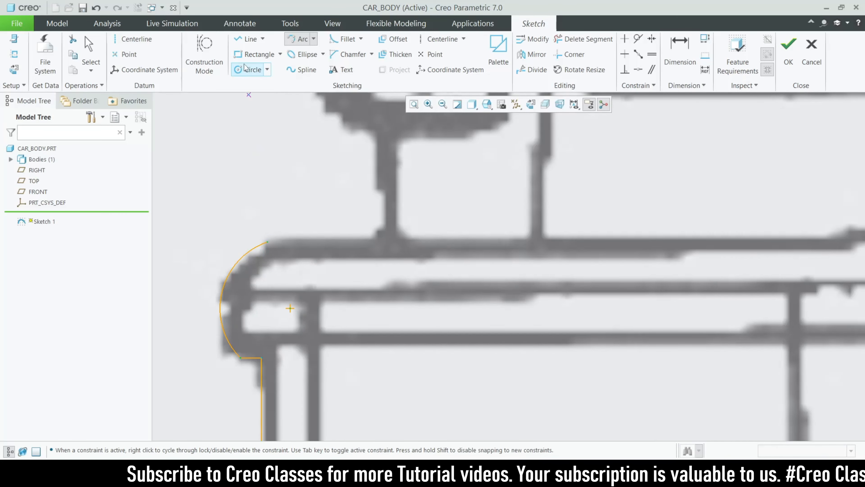
left_click(247, 39)
scroll(269, 255, "up", 2)
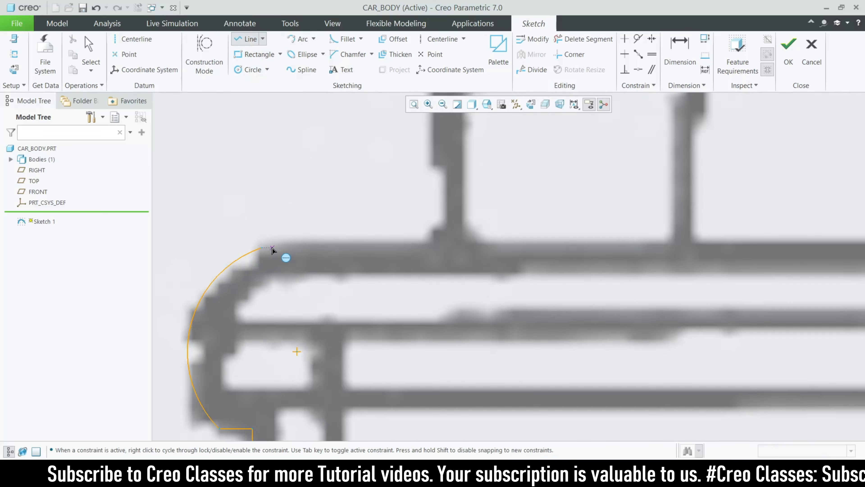
left_click(263, 248)
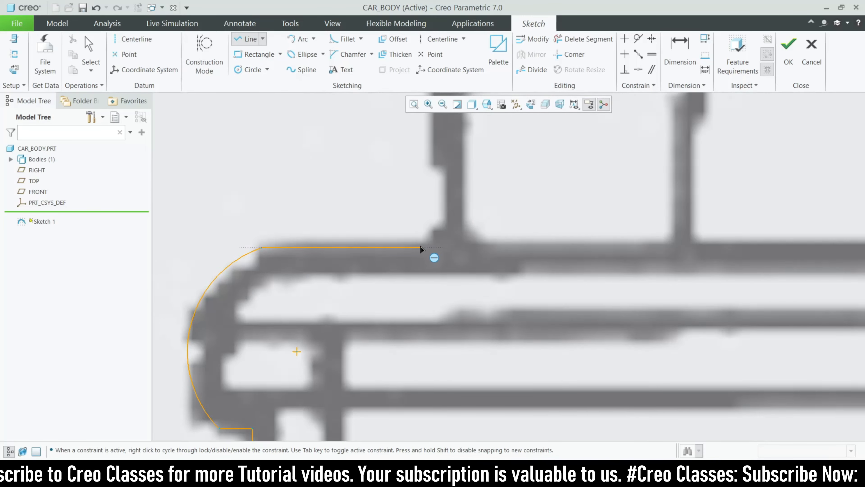
scroll(346, 337, "down", 3)
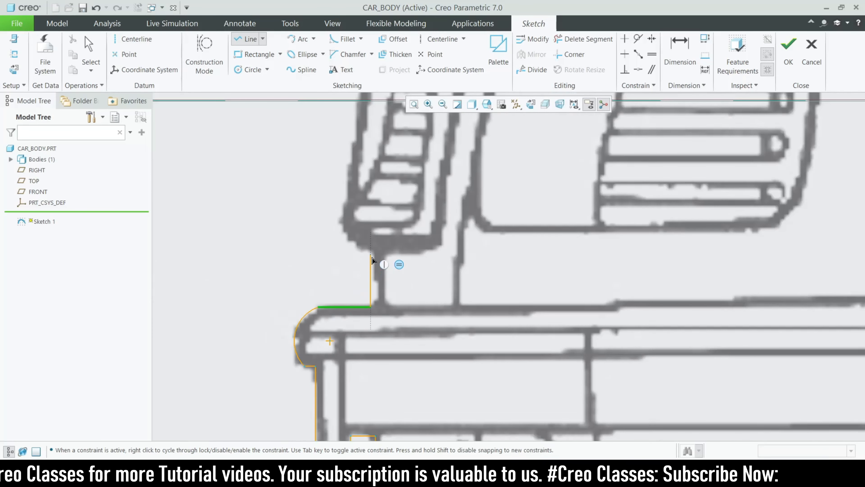
scroll(371, 317, "up", 2)
left_click(369, 296)
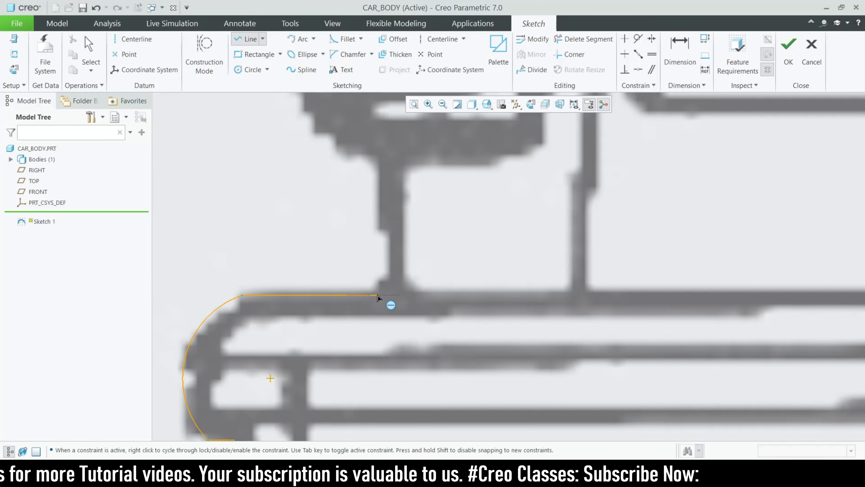
scroll(371, 259, "down", 5)
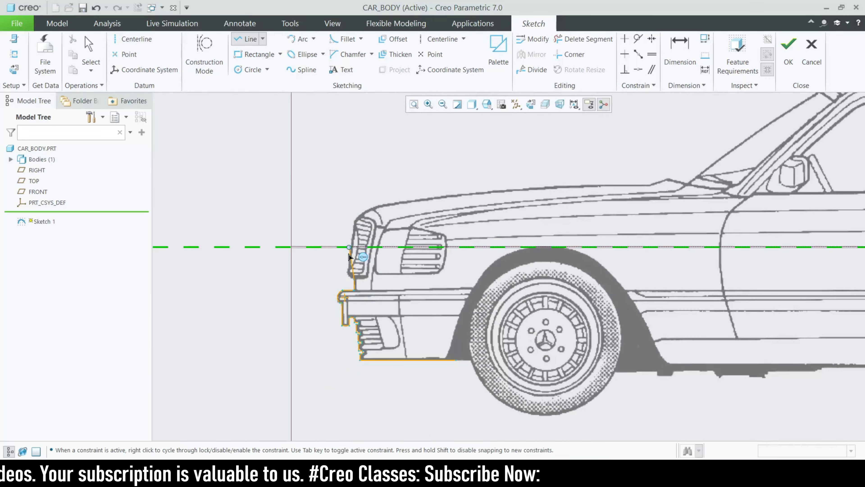
scroll(319, 312, "down", 3)
scroll(334, 304, "up", 3)
scroll(342, 290, "up", 5)
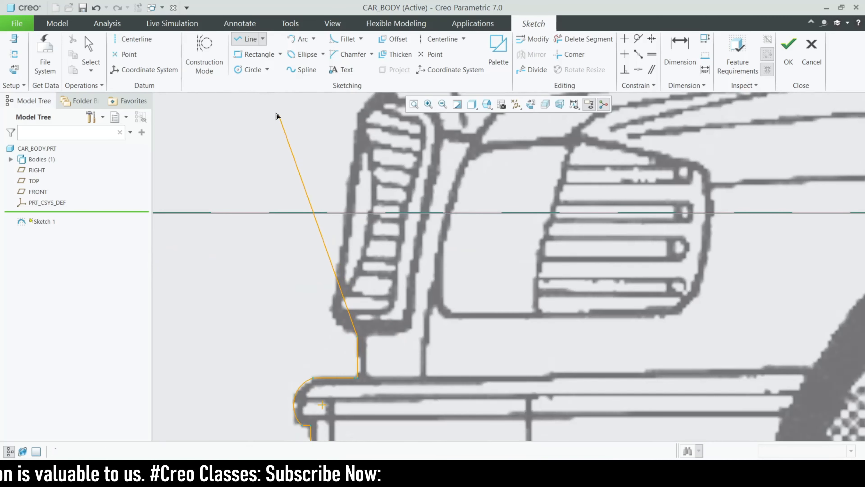
Draw an arc around the grille's lower front corner, starting from the end of the vertical line
left_click(304, 40)
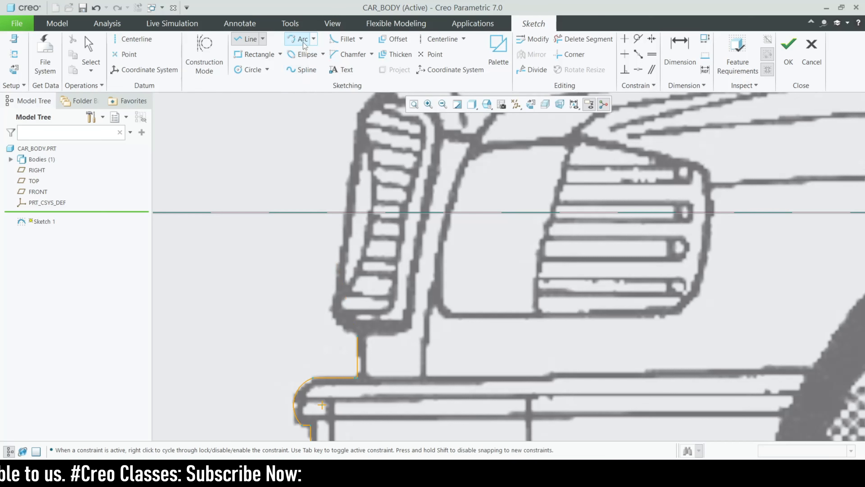
scroll(352, 350, "up", 1)
left_click(360, 335)
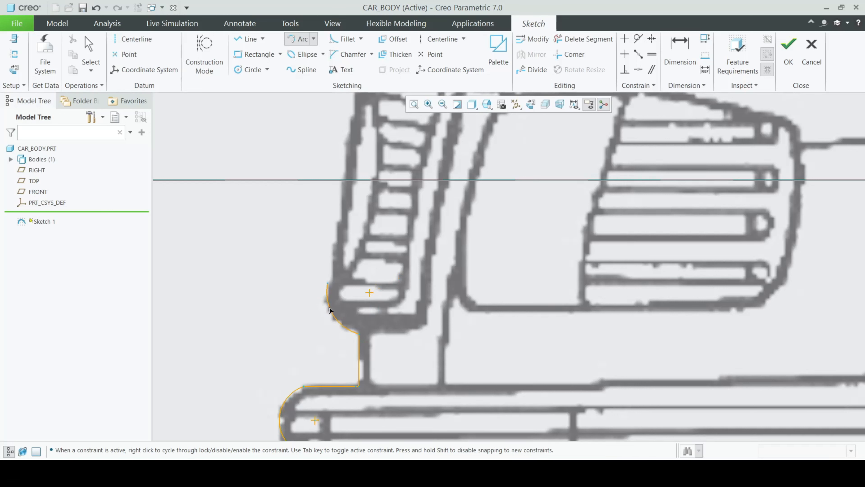
left_click(328, 306)
Draw a slanted line along the grille's front edge, from the lower corner arc up to the grille's top front corner
scroll(331, 361, "up", 3)
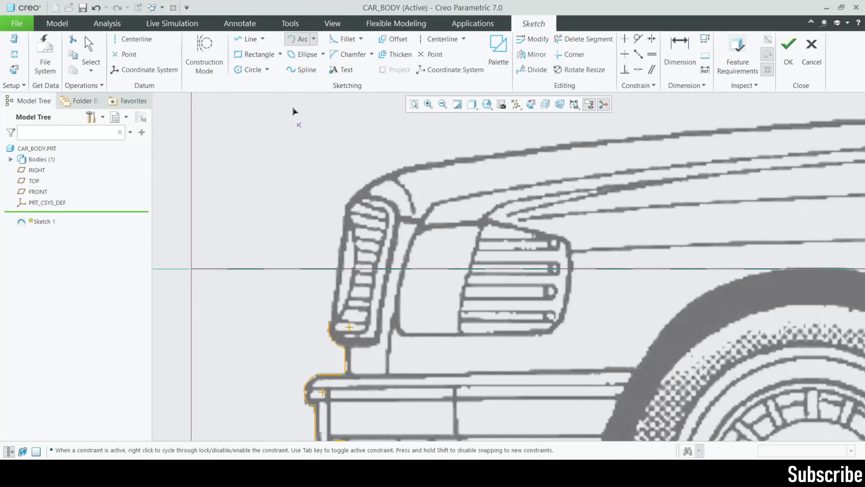
left_click(241, 42)
scroll(326, 305, "down", 3)
left_click(331, 336)
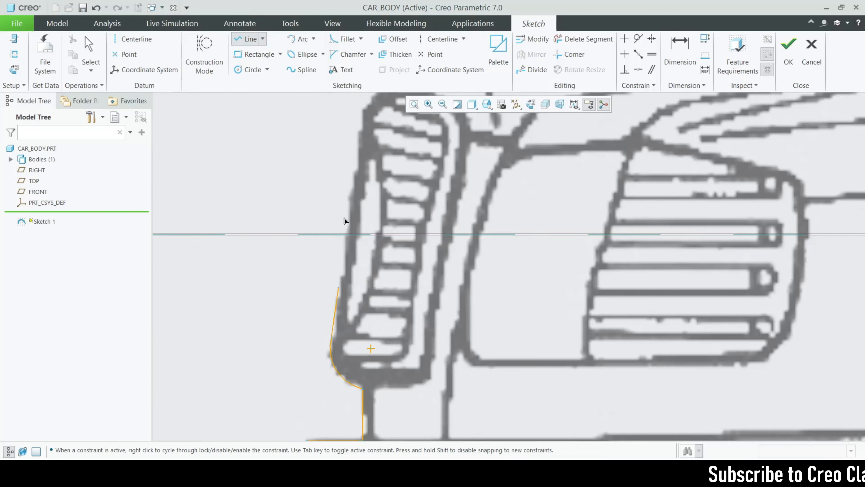
scroll(350, 294, "up", 4)
scroll(375, 195, "down", 3)
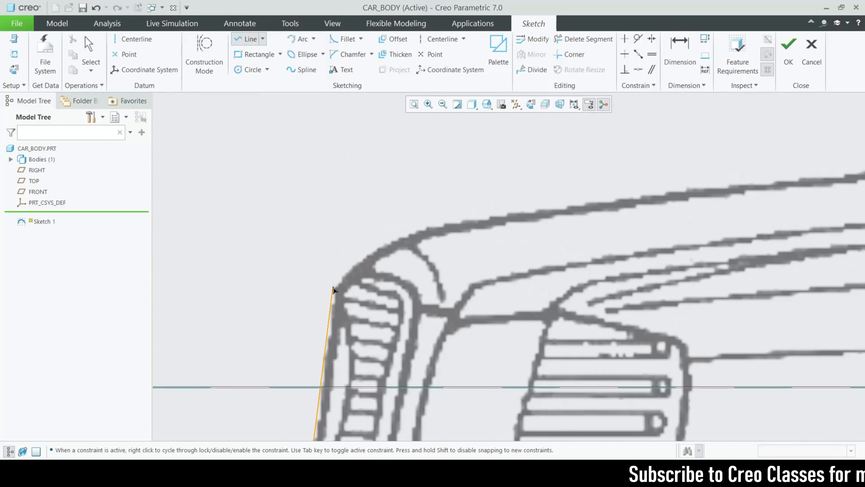
scroll(324, 278, "up", 4)
scroll(340, 286, "down", 3)
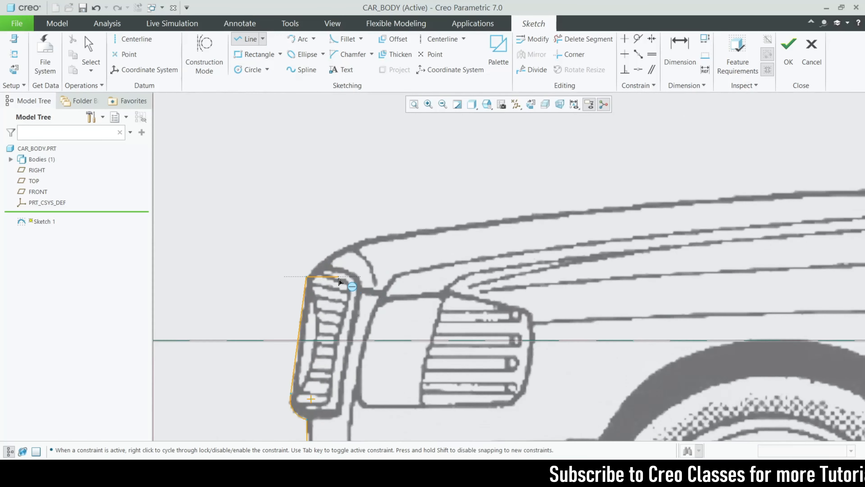
Draw an arc over the hood, from the grille's top front corner to the start of the raised lip at the hood's rear
left_click(309, 43)
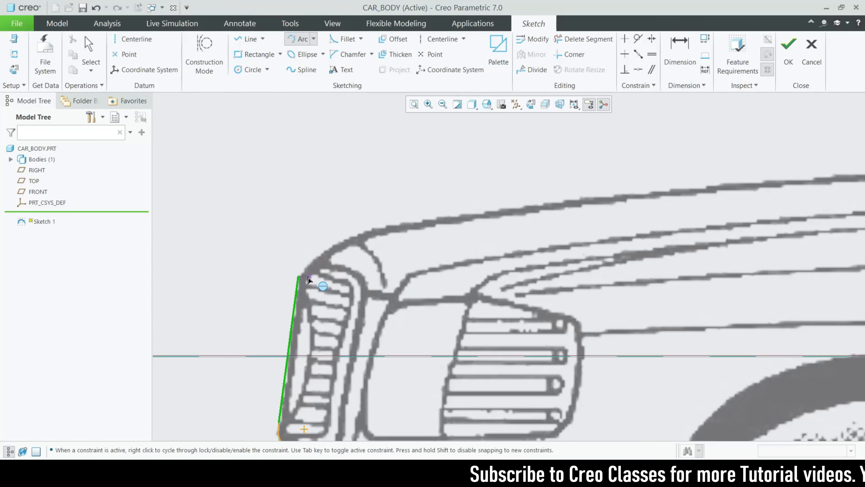
left_click(298, 276)
scroll(282, 278, "up", 3)
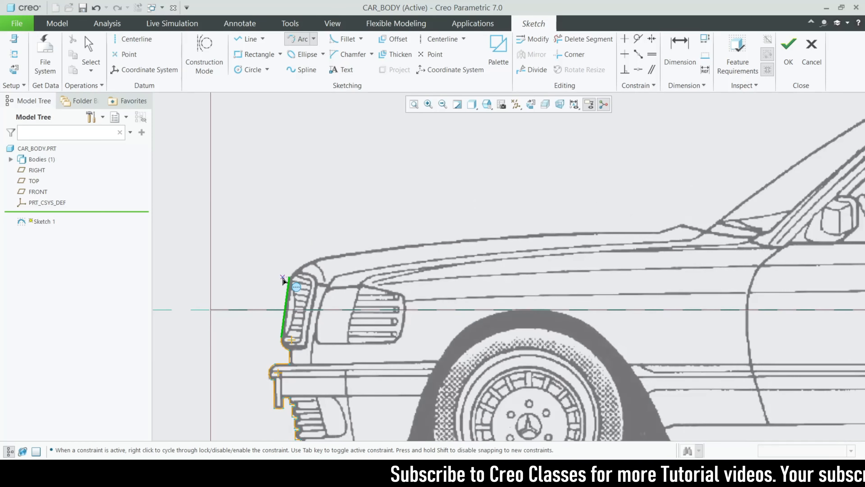
left_click(288, 278)
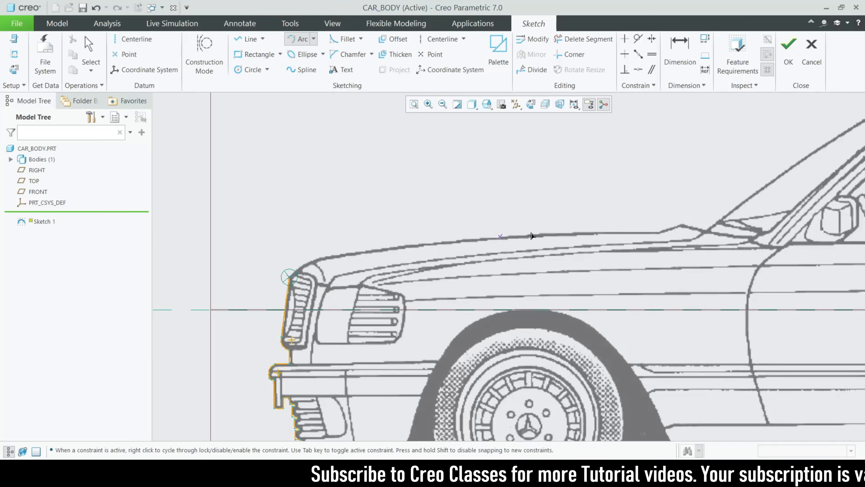
left_click(659, 232)
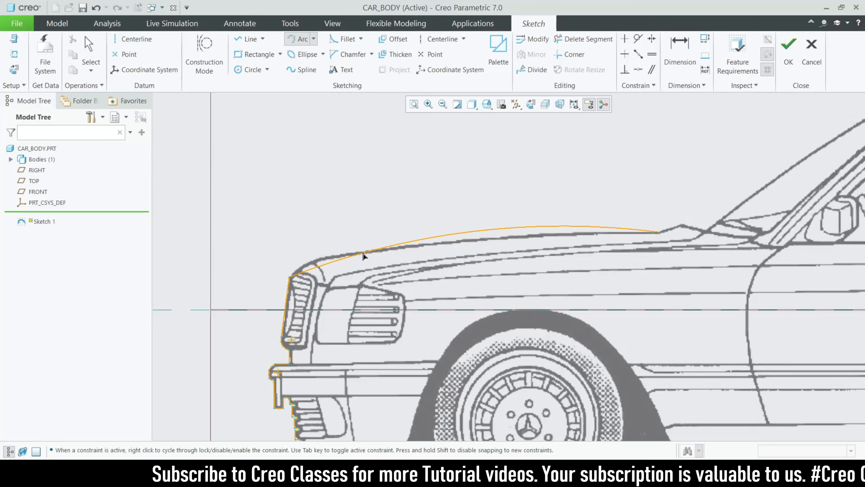
left_click(365, 252)
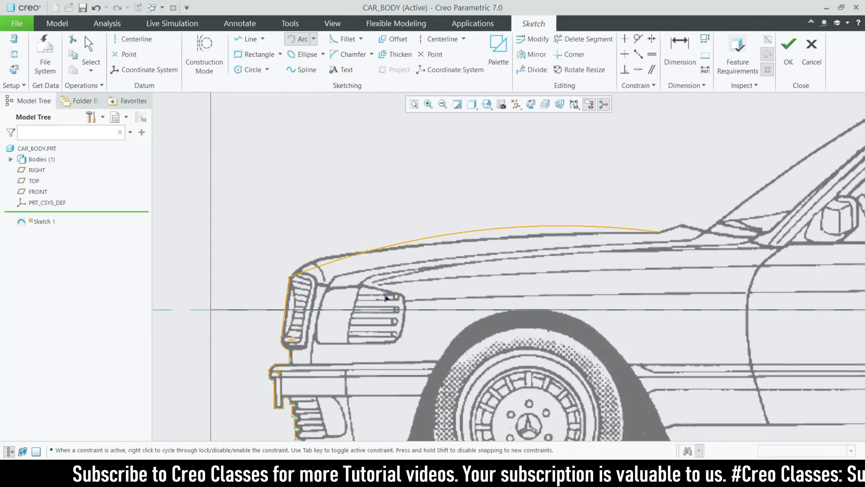
Restore the 2D sketch orientation and draw two lines over the hood's raised rear lip to the base of the windshield
scroll(397, 299, "down", 4)
middle_click_drag(402, 301, 406, 312)
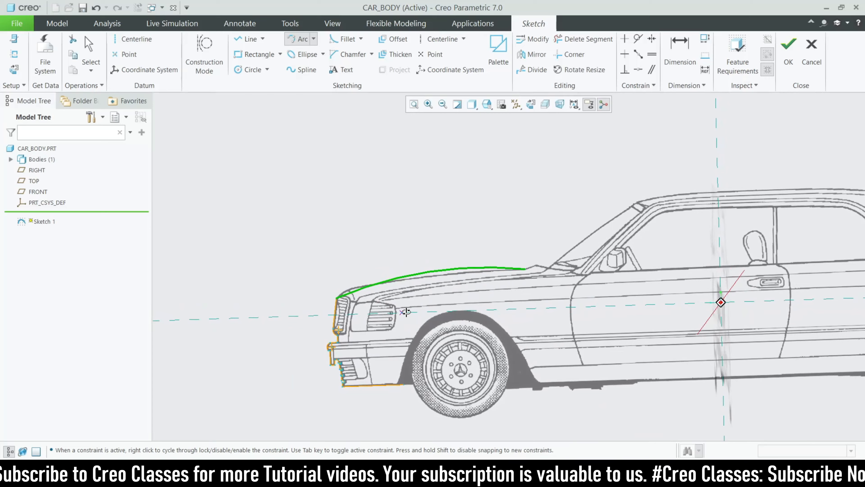
left_click(530, 104)
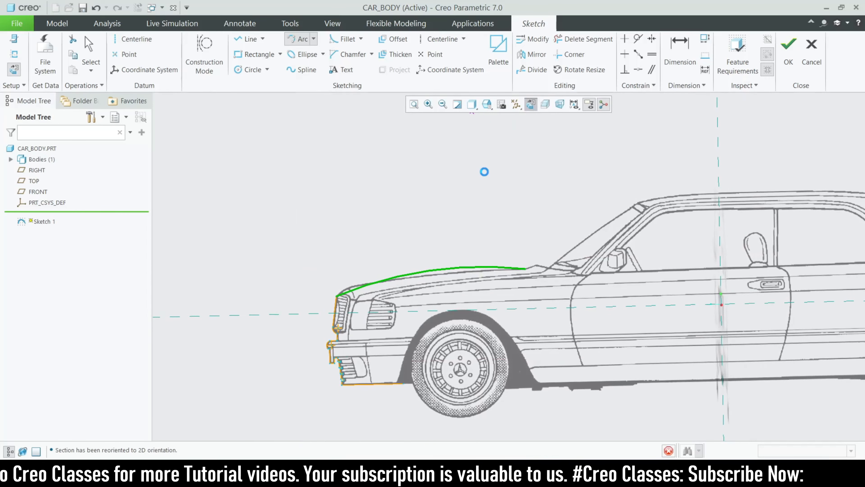
scroll(460, 290, "up", 4)
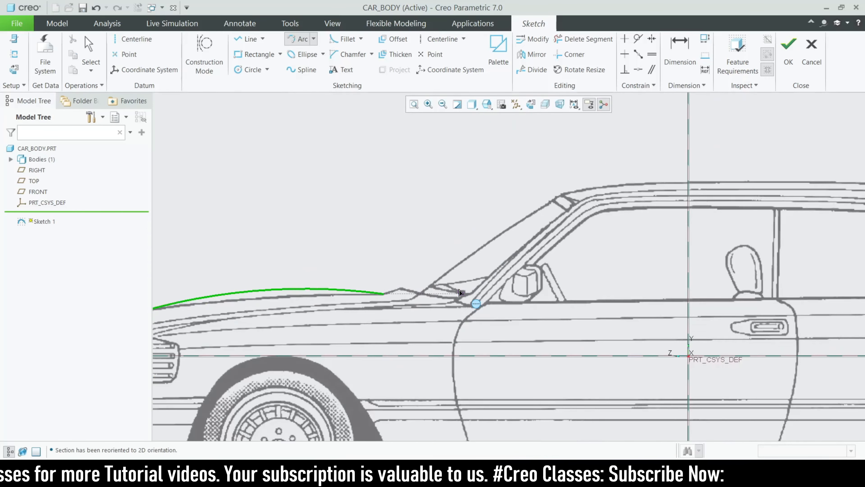
scroll(419, 289, "down", 3)
scroll(418, 286, "up", 5)
left_click(250, 39)
scroll(371, 354, "up", 3)
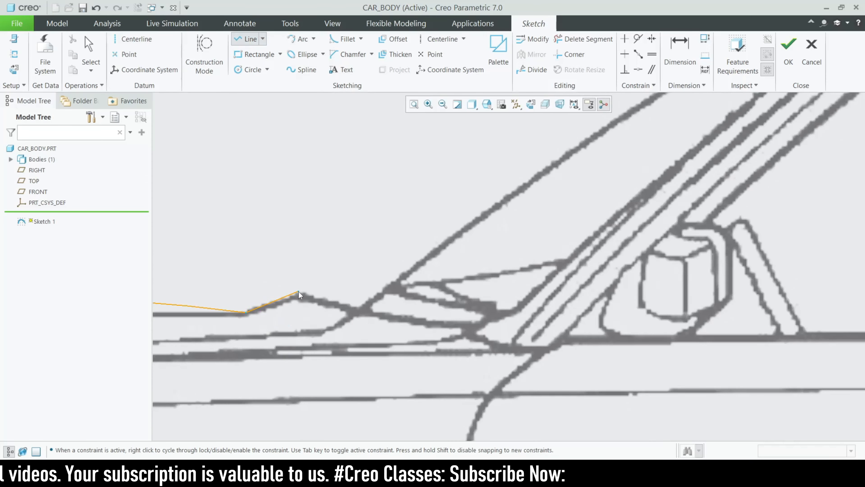
left_click(360, 307)
Draw an arc along the windshield between the roof's front corner and the end of the hood lip lines
scroll(361, 309, "down", 5)
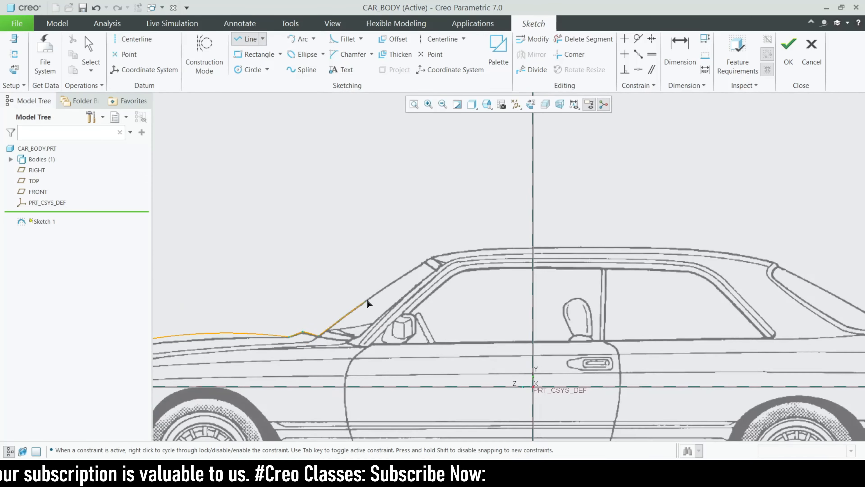
scroll(372, 300, "up", 4)
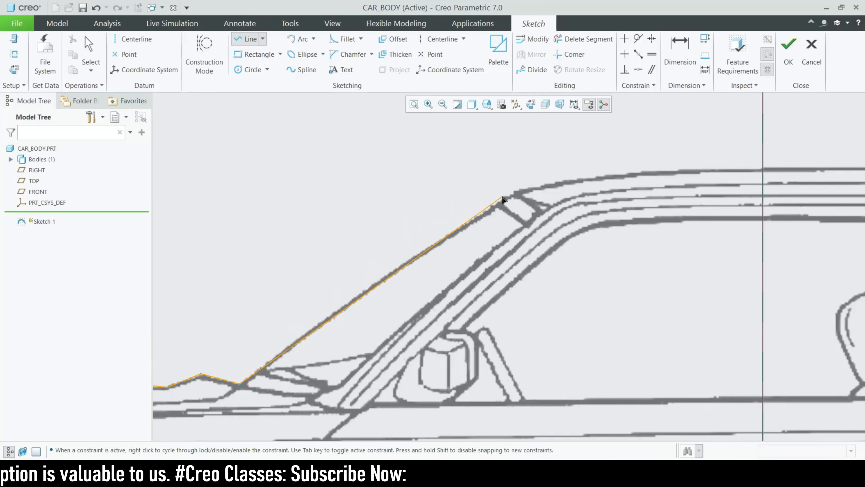
scroll(382, 236, "down", 4)
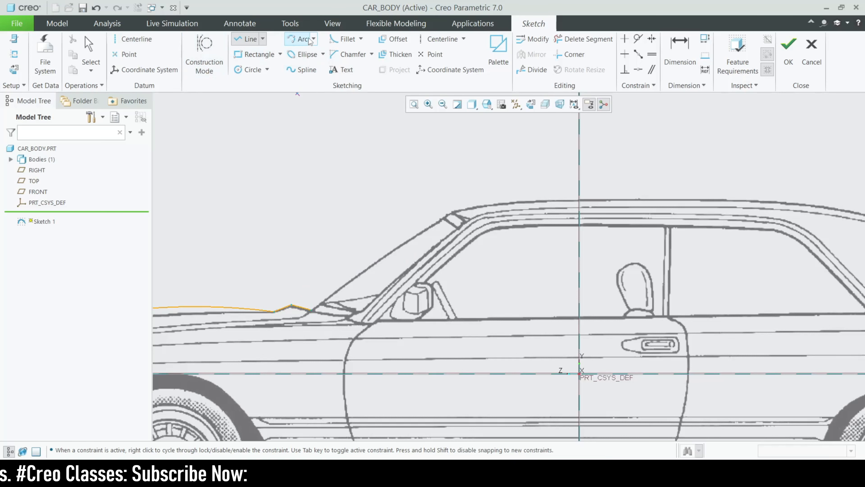
left_click(302, 39)
middle_click(458, 215)
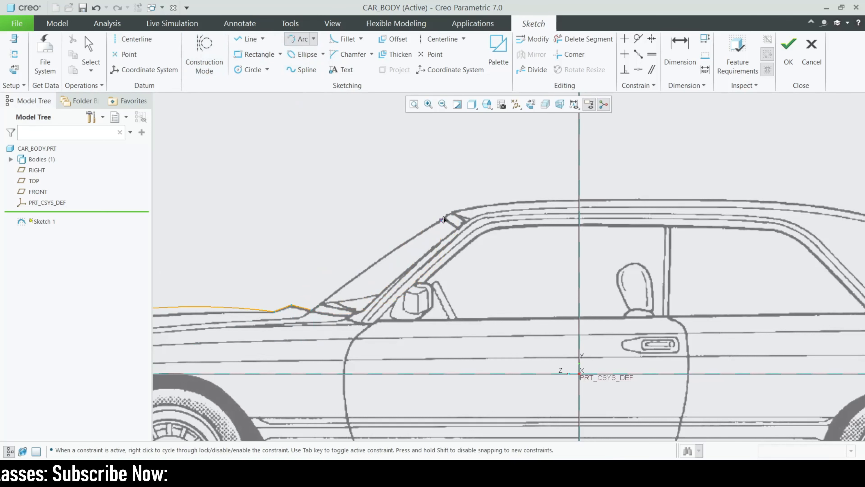
left_click(454, 211)
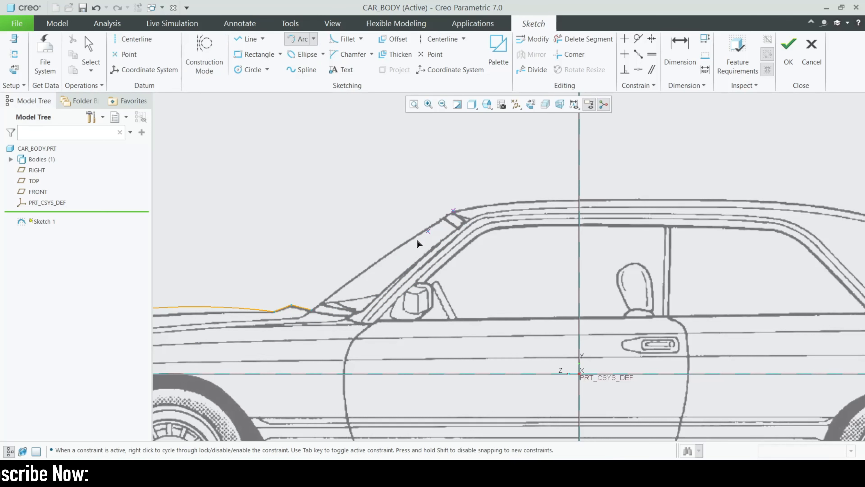
scroll(315, 315, "down", 4)
left_click(302, 302)
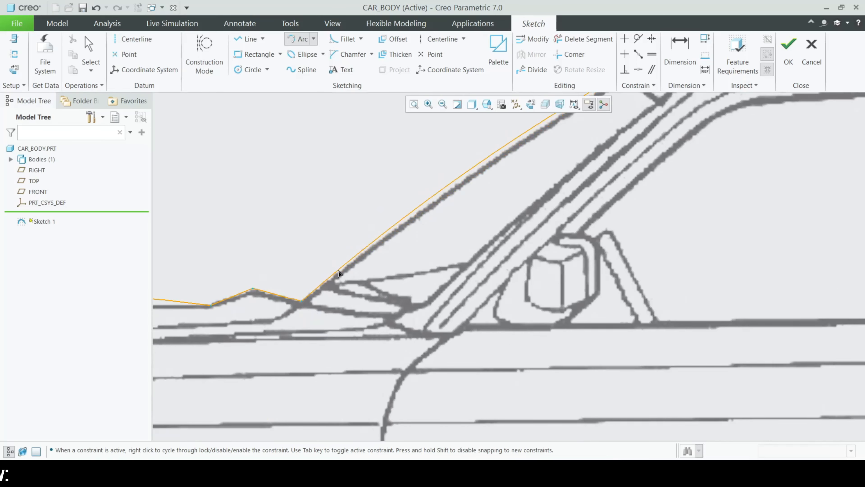
scroll(315, 301, "up", 4)
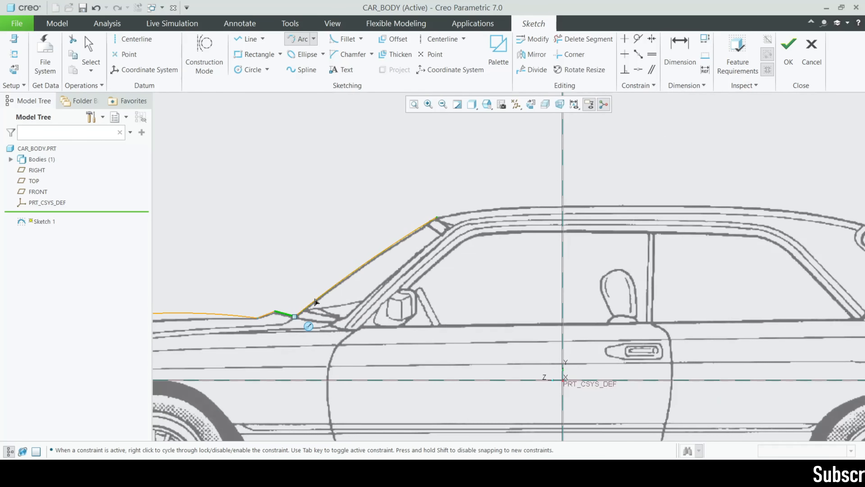
Draw an arc along the roof, from the top of the windshield arc to the roof's rear corner above the rear window
scroll(459, 215, "up", 2)
scroll(527, 246, "down", 3)
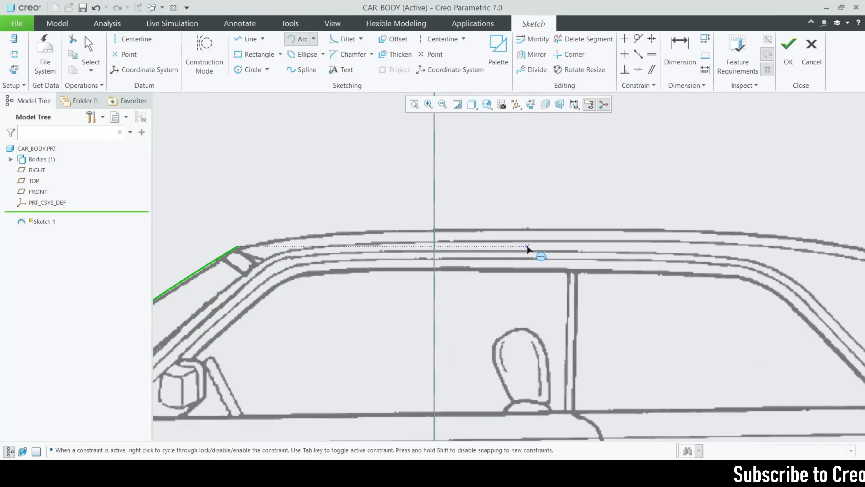
scroll(505, 246, "up", 3)
scroll(518, 240, "down", 3)
scroll(371, 266, "up", 1)
scroll(374, 265, "up", 3)
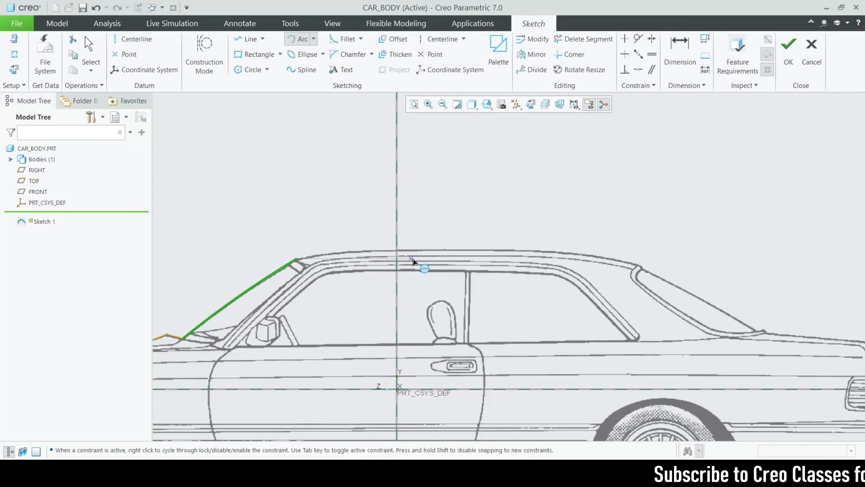
scroll(421, 261, "down", 3)
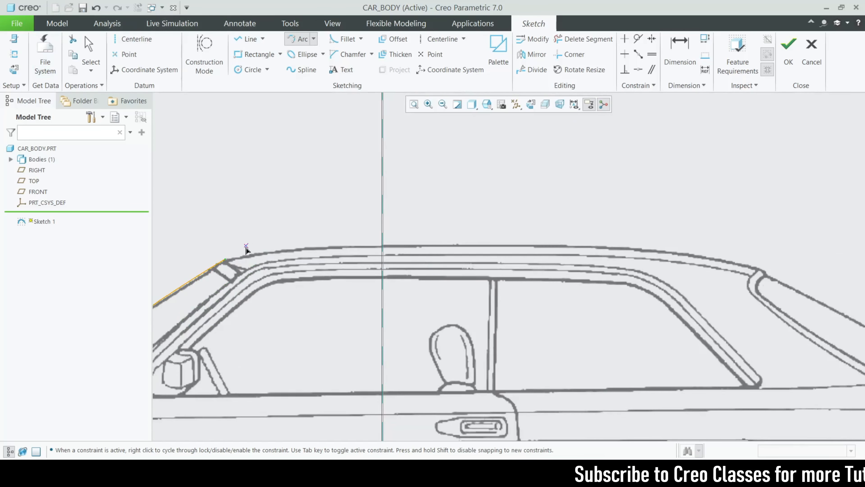
left_click(232, 261)
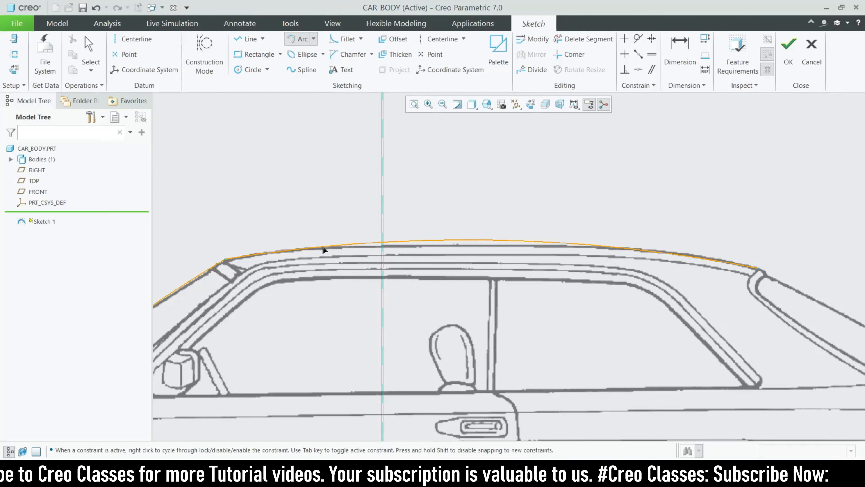
left_click(410, 246)
Fillet the corner between the windshield arc and the roof arc with a radius of about 7
scroll(339, 260, "up", 3)
scroll(336, 250, "down", 8)
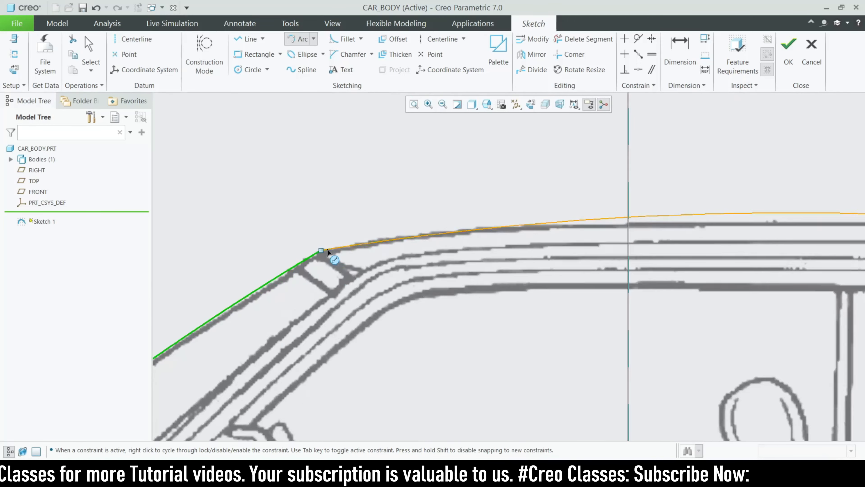
middle_click(324, 198)
left_click(344, 39)
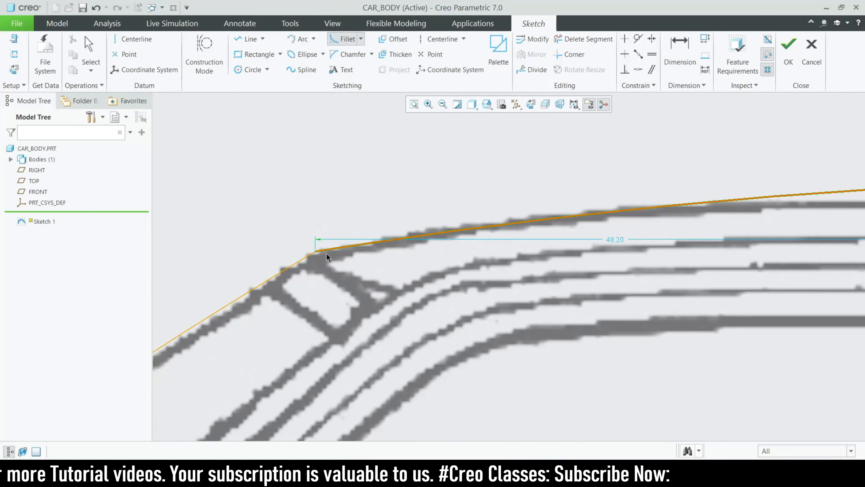
left_click(299, 260)
scroll(269, 252, "up", 8)
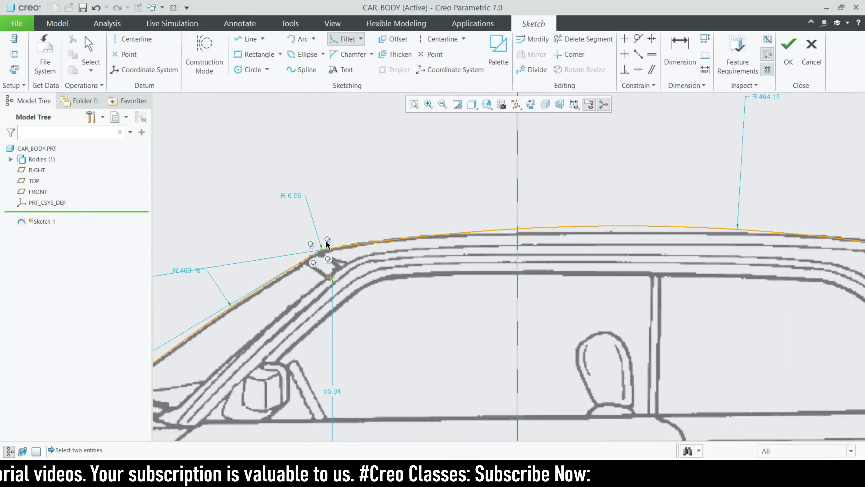
middle_click(299, 198)
Draw lines from the roof arc's rear end around the roof corner and down the rear window to its base
scroll(317, 254, "down", 4)
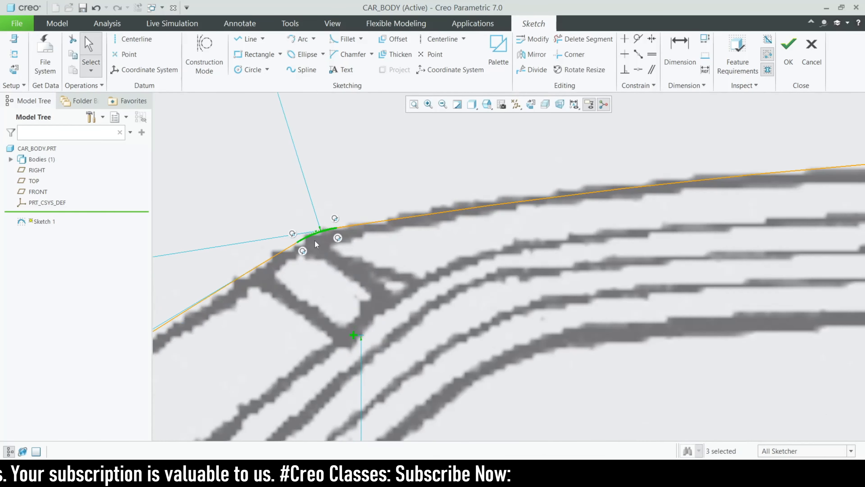
scroll(327, 257, "up", 8)
scroll(474, 286, "down", 10)
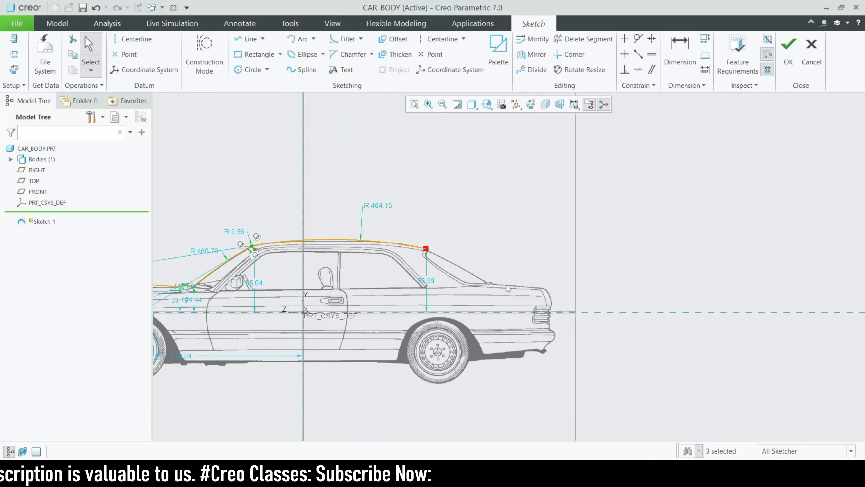
scroll(333, 230, "up", 2)
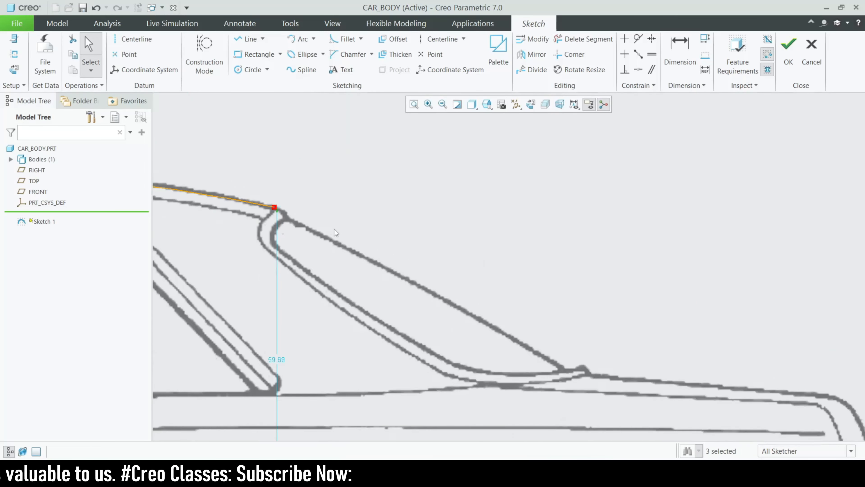
scroll(291, 215, "down", 3)
left_click(248, 39)
scroll(269, 194, "down", 2)
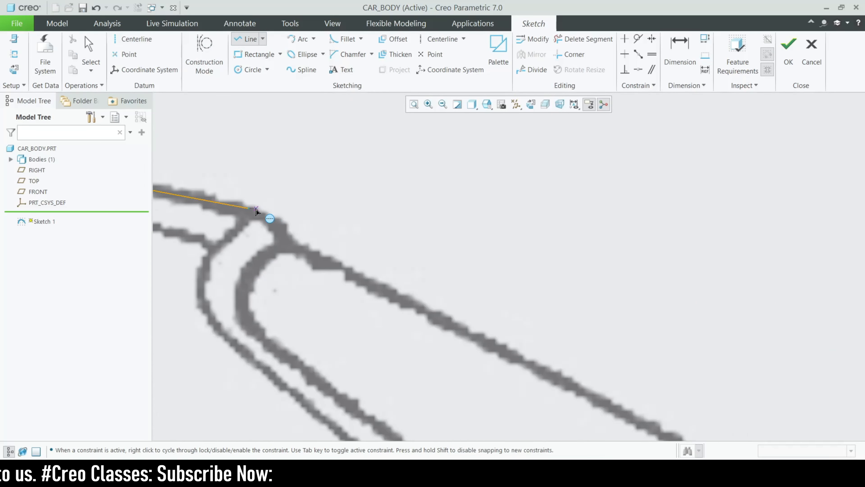
left_click(248, 208)
scroll(248, 209, "up", 3)
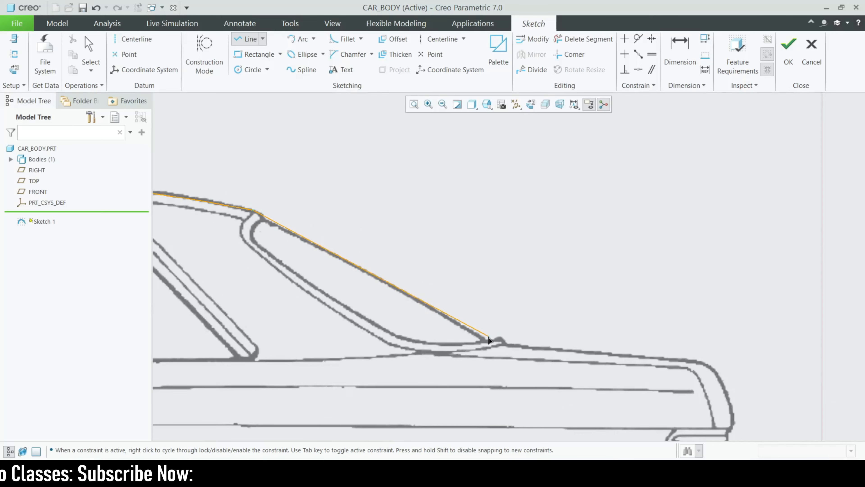
scroll(490, 341, "down", 2)
left_click(468, 332)
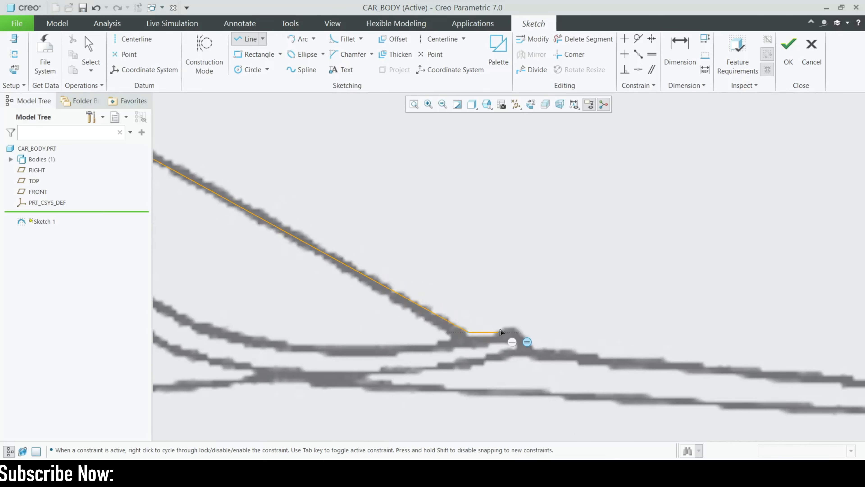
Continue the lines over the small lip behind the rear window and along the trunk lid, ending at its rear corner
left_click(537, 349)
scroll(536, 350, "up", 3)
scroll(600, 331, "down", 3)
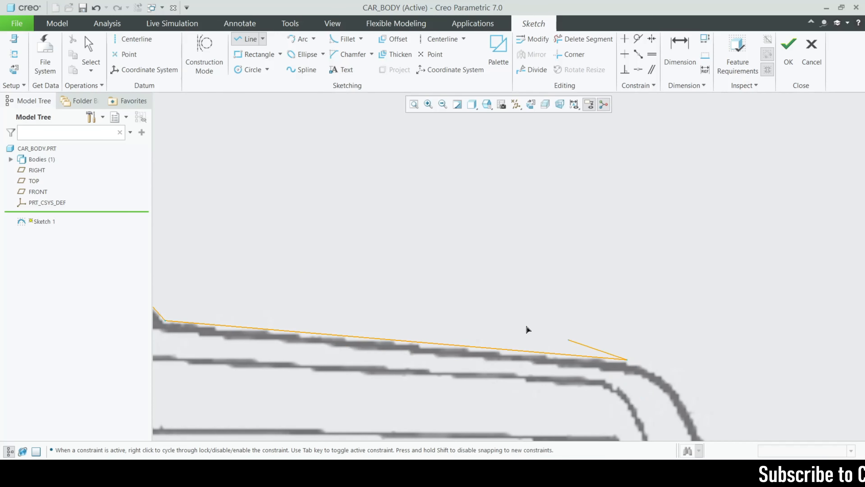
scroll(593, 329, "up", 3)
scroll(550, 333, "down", 3)
middle_click(550, 333)
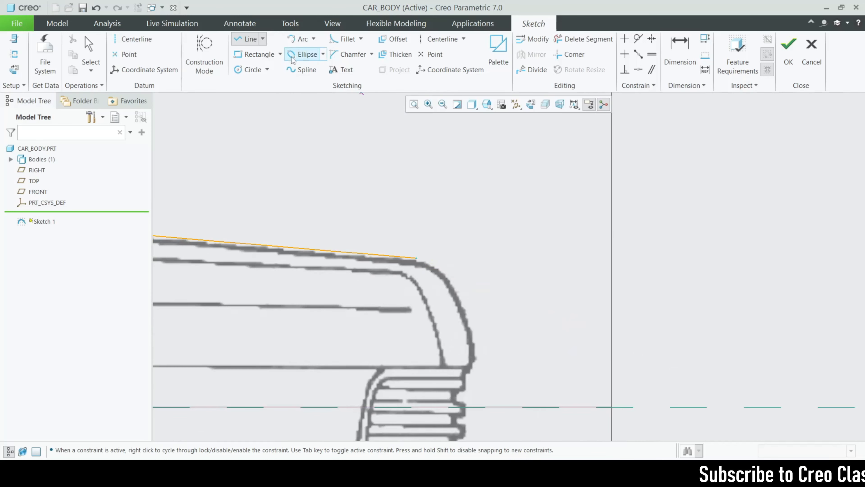
Draw an arc with a radius of about 12.9 from the trunk lid's rear corner down to the top of the taillight
left_click(299, 40)
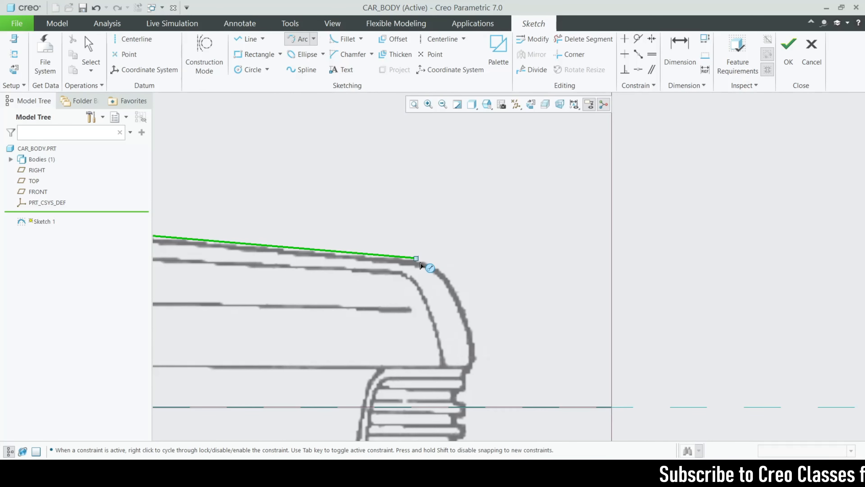
left_click(481, 344)
scroll(468, 346, "up", 3)
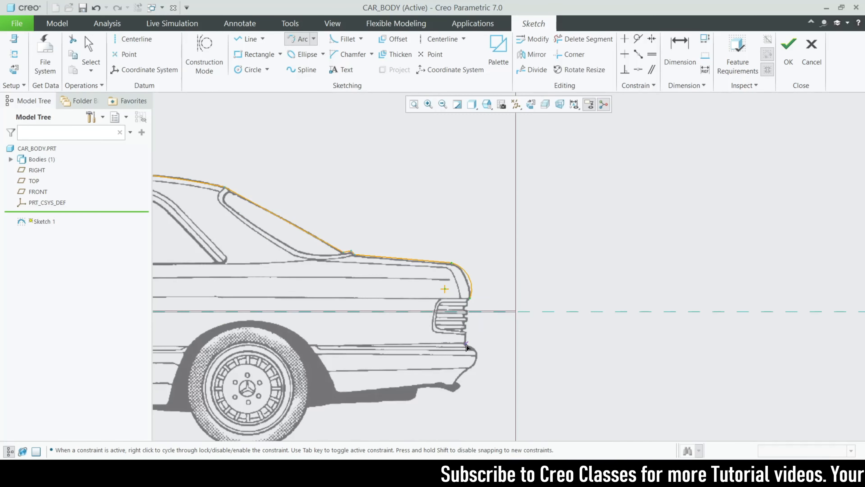
scroll(466, 344, "down", 5)
scroll(465, 215, "down", 4)
Draw connected lines from the arc's lower end, stepping down and inward to the taillight's outer edge
left_click(253, 39)
scroll(500, 221, "down", 1)
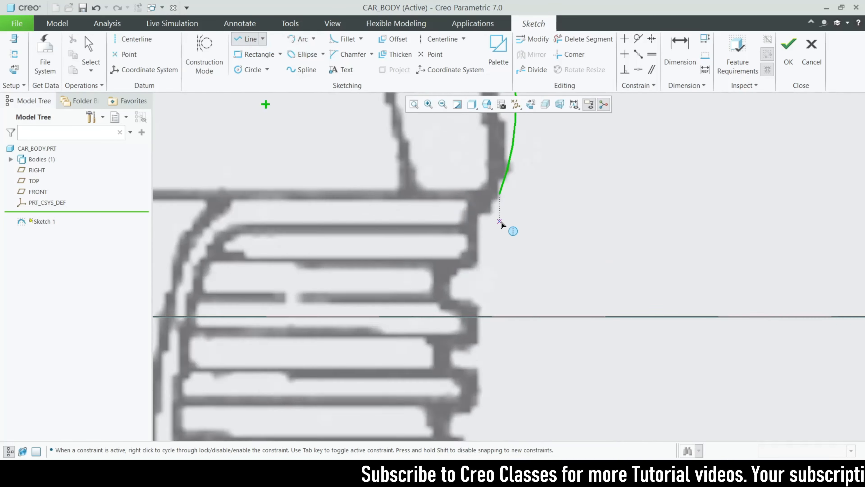
scroll(500, 221, "down", 2)
left_click(498, 178)
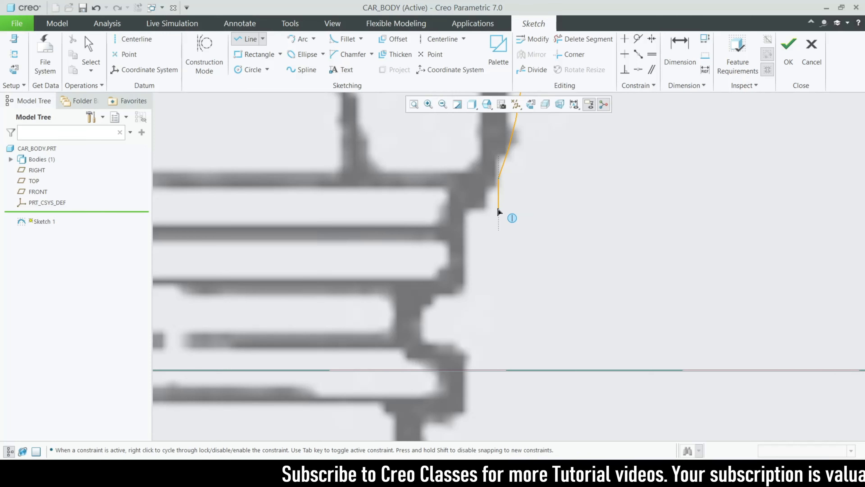
left_click(497, 208)
left_click(464, 208)
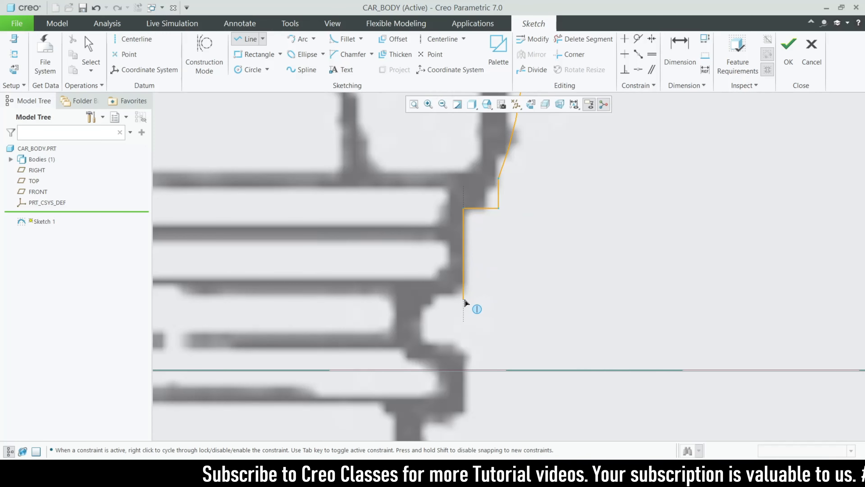
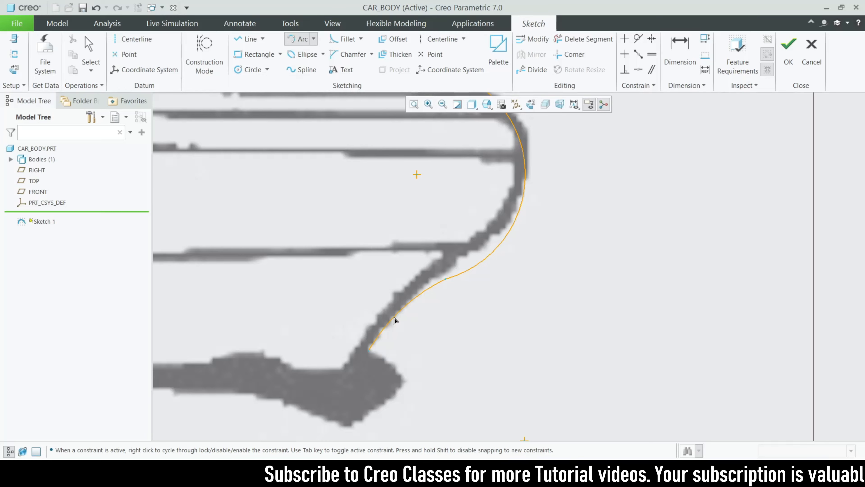
Finish the concave arc beneath the rear bumper and add an arc of radius about 4.35 from its lower end across the bottom lip
left_click(396, 319)
scroll(449, 320, "down", 4)
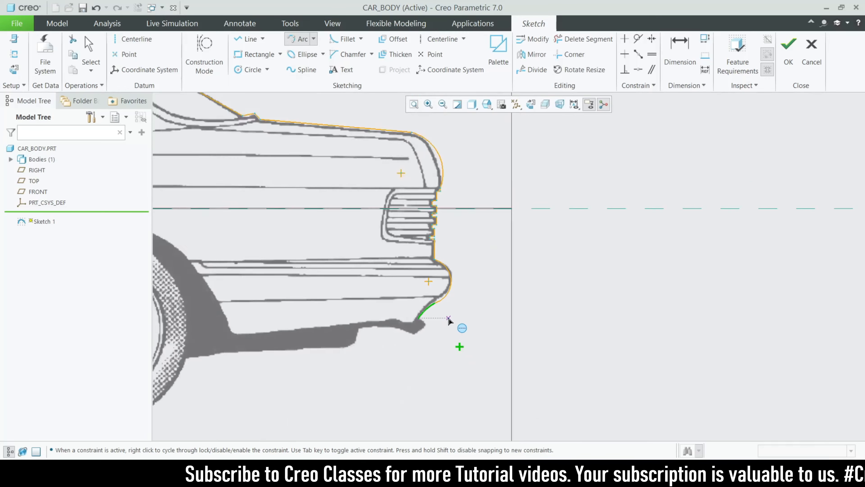
scroll(449, 320, "down", 4)
scroll(483, 310, "up", 7)
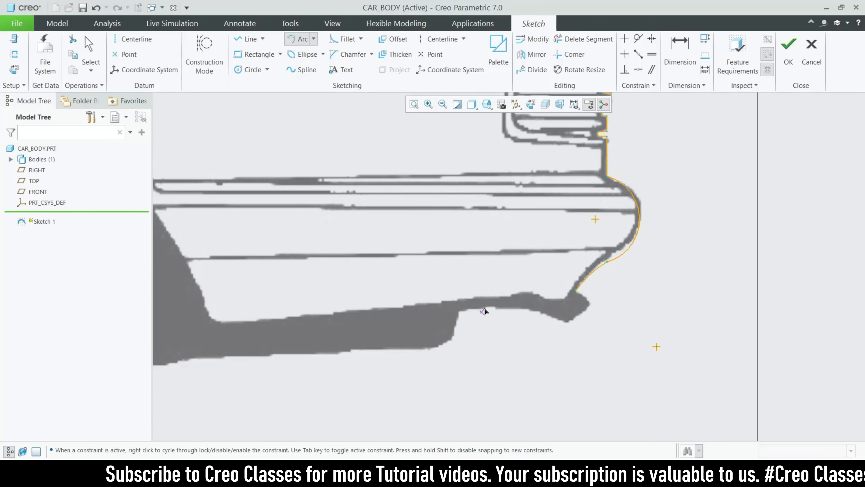
scroll(558, 281, "up", 5)
left_click(615, 309)
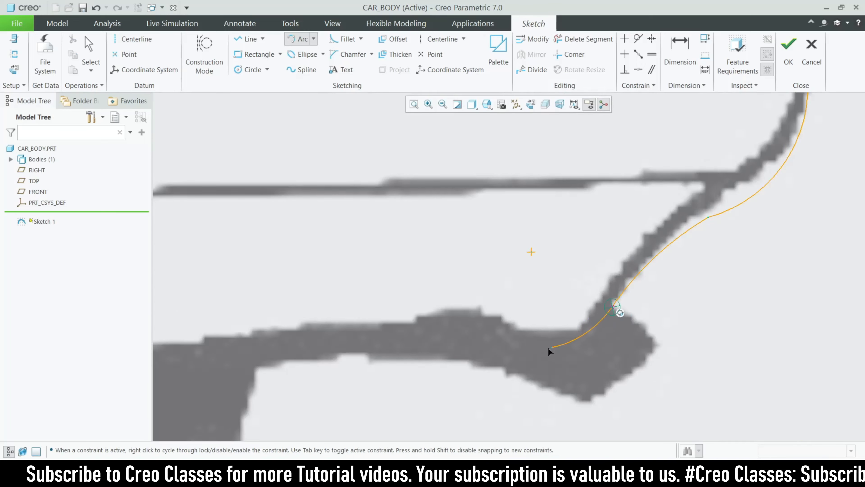
left_click(478, 318)
scroll(479, 318, "down", 4)
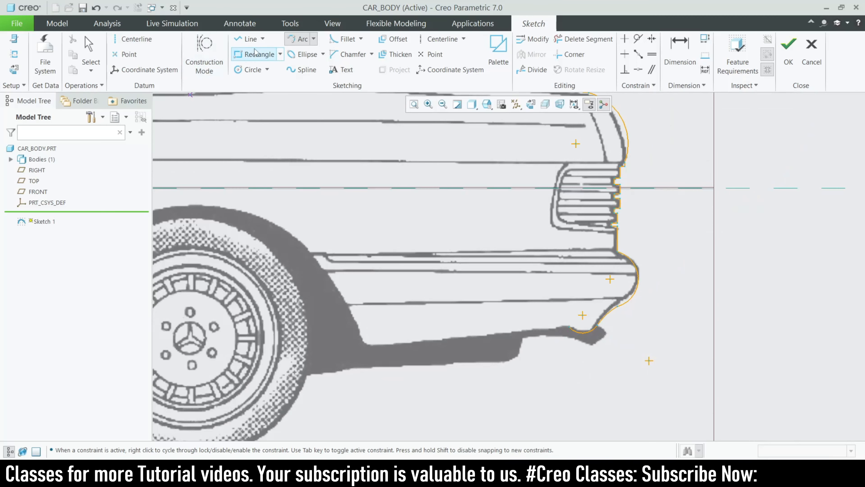
Draw a sloping line from the bottom lip's arc along the rear underside to the back of the rear wheel arch
left_click(248, 39)
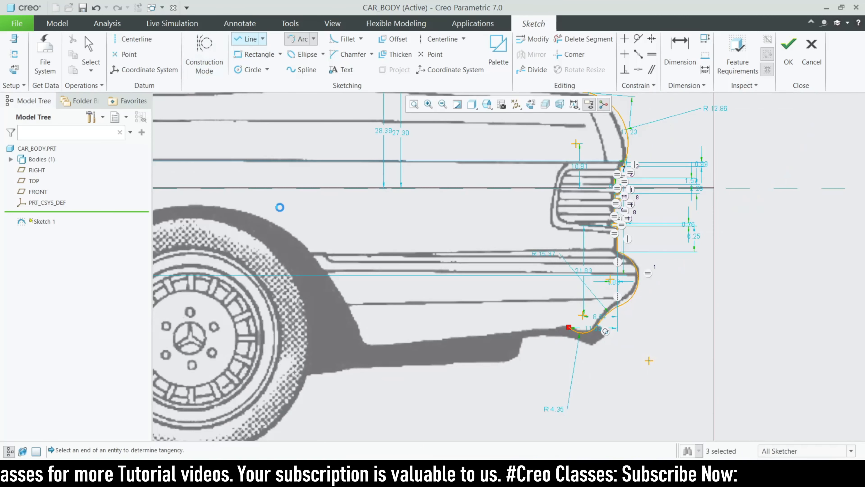
left_click(569, 328)
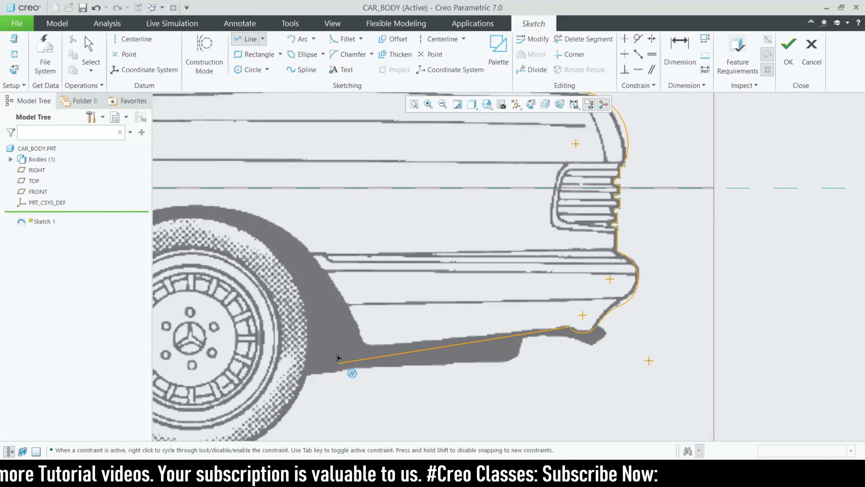
left_click(365, 349)
middle_click(366, 350)
scroll(469, 340, "down", 7)
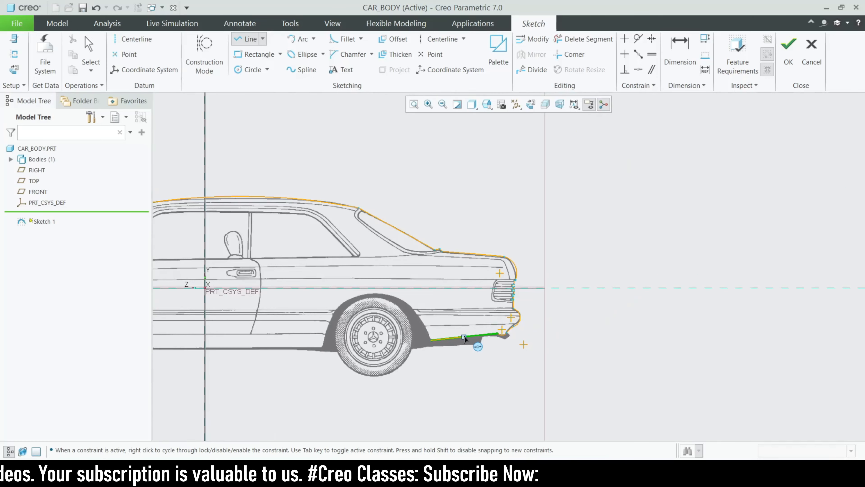
middle_click(515, 352)
Draw a horizontal sill line from behind the front wheel to the rear wheel arch, level with the front bumper's bottom line
scroll(494, 343, "up", 5)
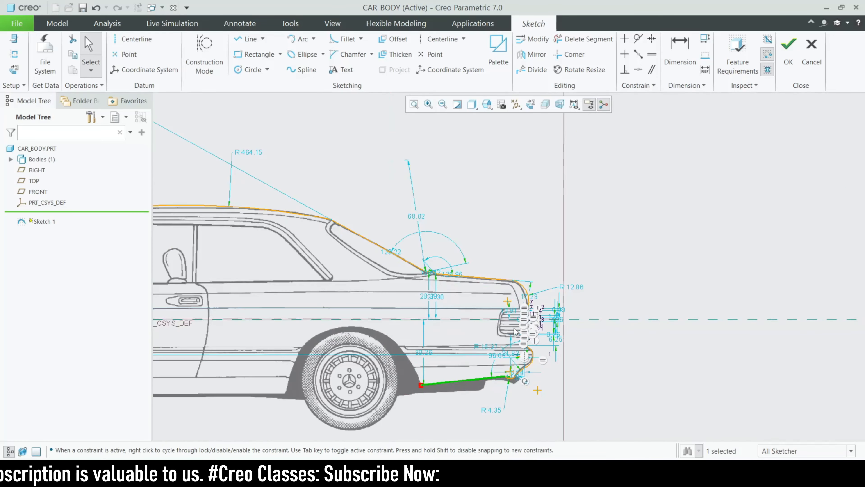
scroll(530, 352, "down", 5)
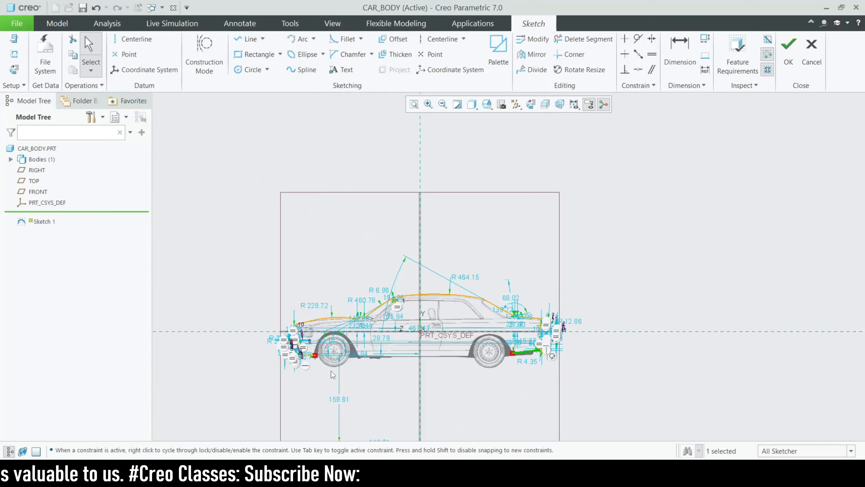
scroll(333, 371, "up", 6)
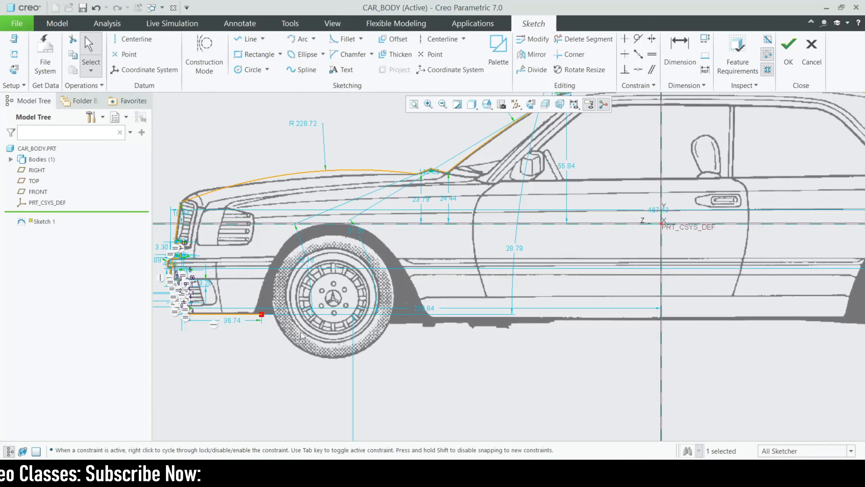
left_click(235, 41)
scroll(238, 297, "down", 6)
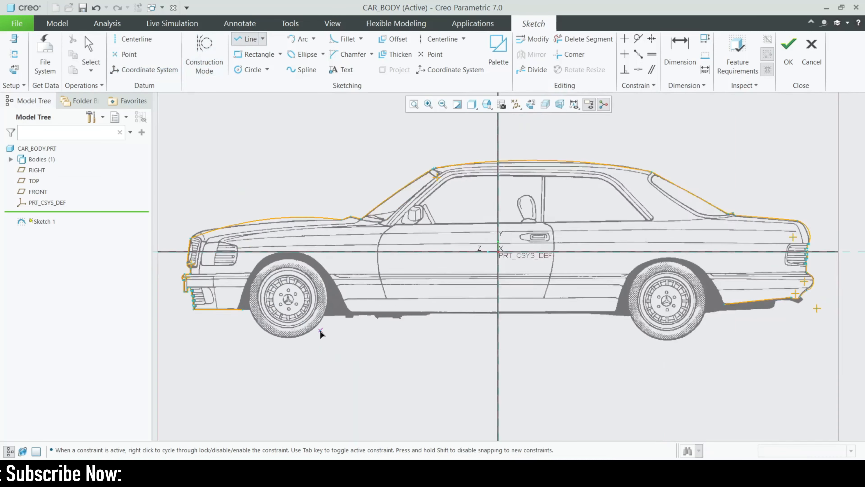
scroll(226, 296, "up", 6)
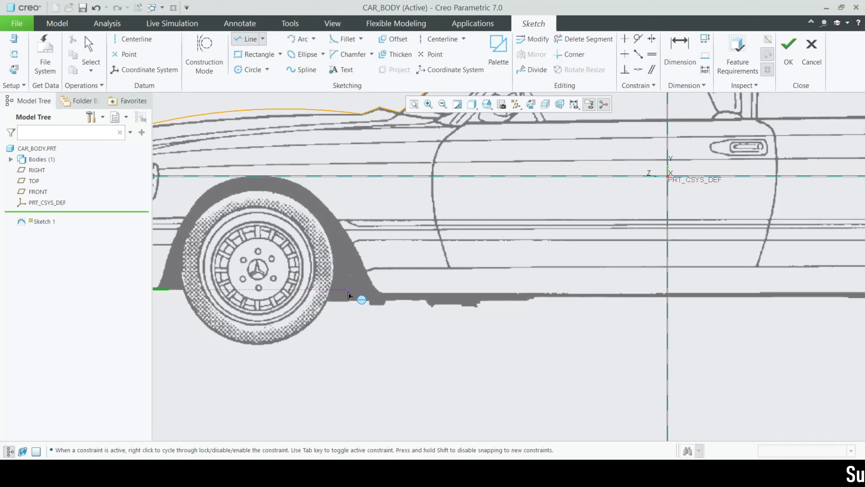
scroll(289, 327, "down", 5)
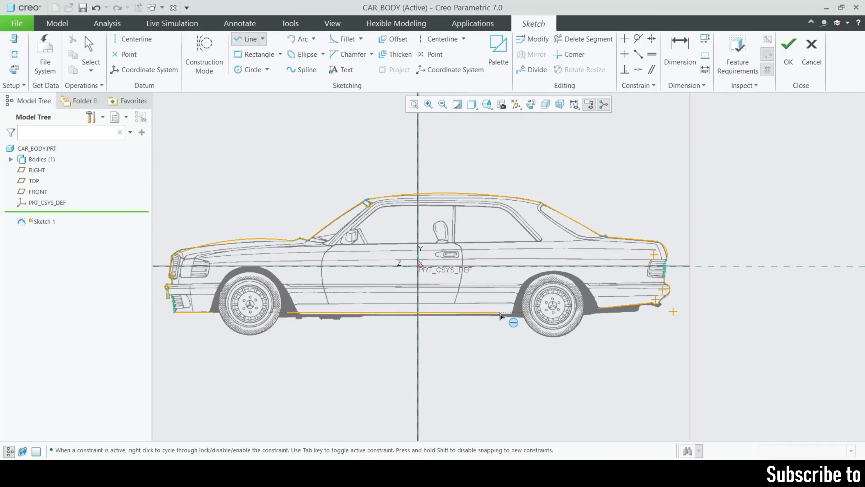
scroll(509, 319, "up", 5)
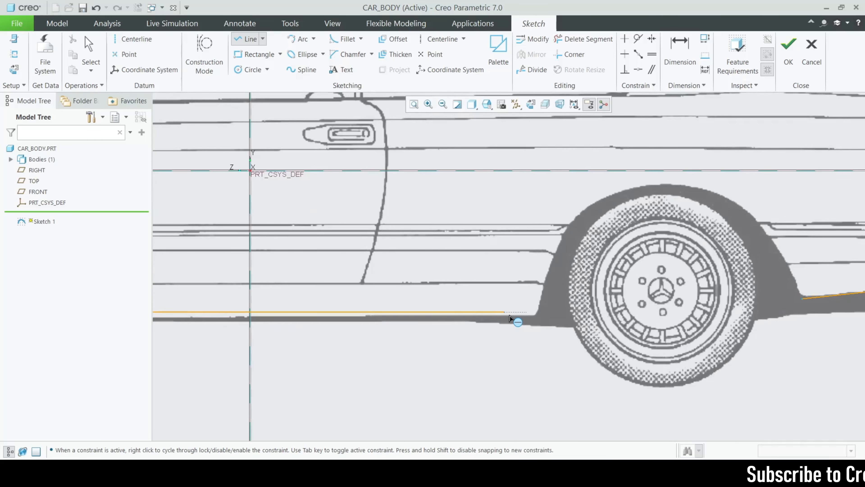
left_click(547, 315)
scroll(521, 357, "down", 4)
middle_click(532, 349)
scroll(558, 338, "down", 3)
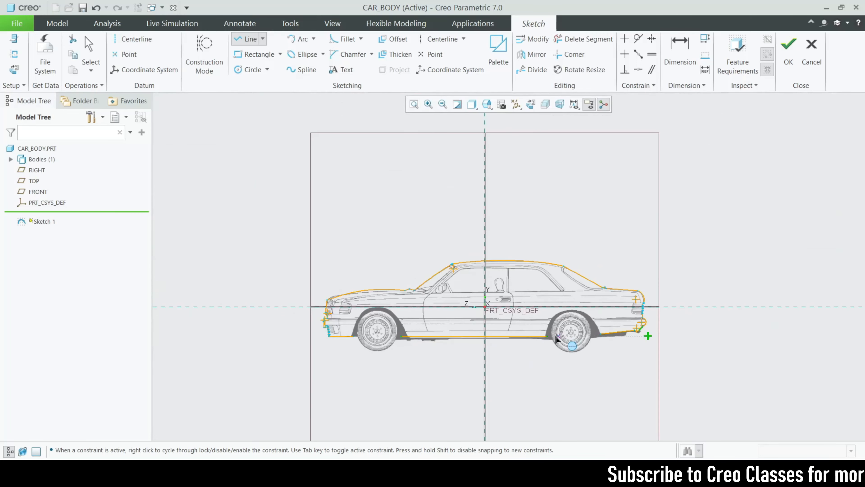
middle_click(556, 340)
Draw the front wheel arch as an arc about 69 wide, joining the front bumper's bottom line to the sill line
scroll(382, 333, "up", 5)
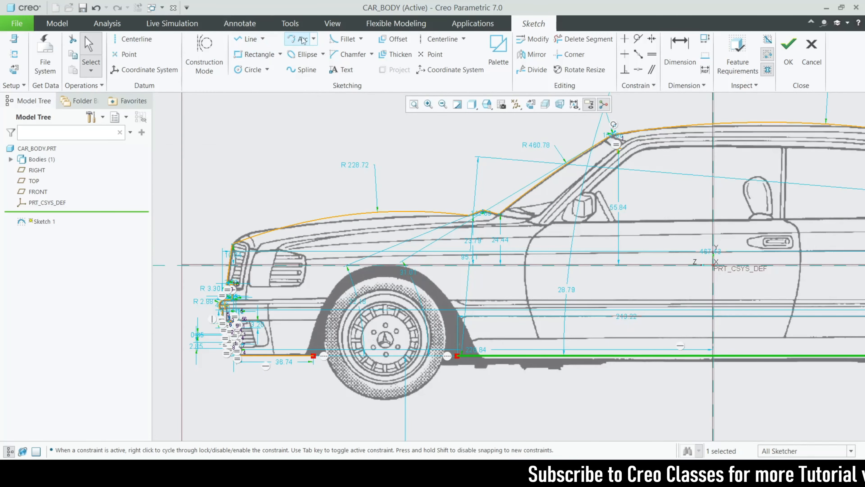
left_click(313, 39)
left_click(338, 52)
scroll(409, 296, "up", 3)
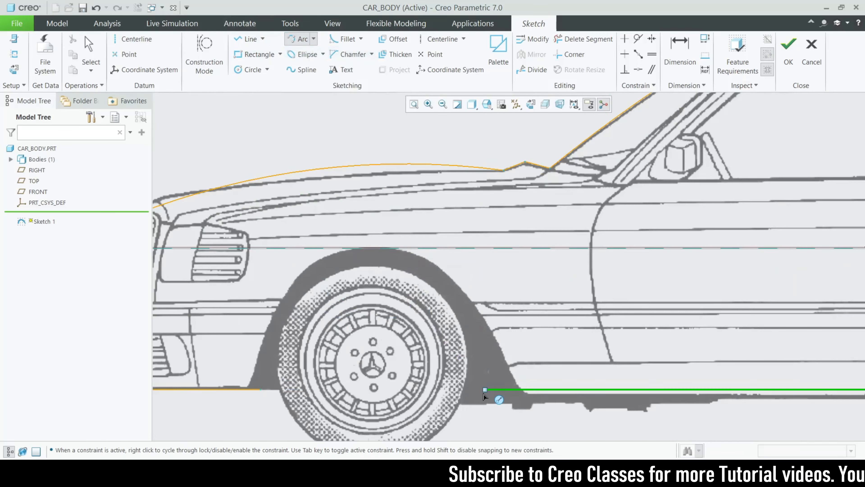
middle_click(272, 393)
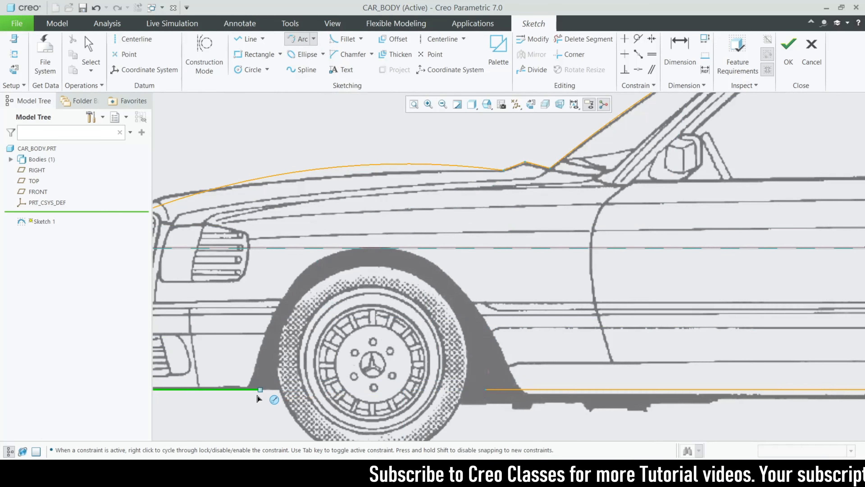
left_click(260, 393)
left_click(260, 395)
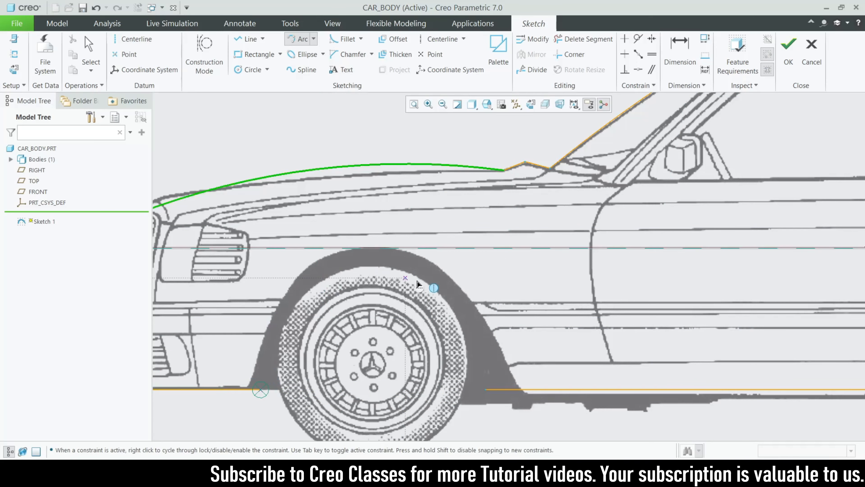
left_click(485, 390)
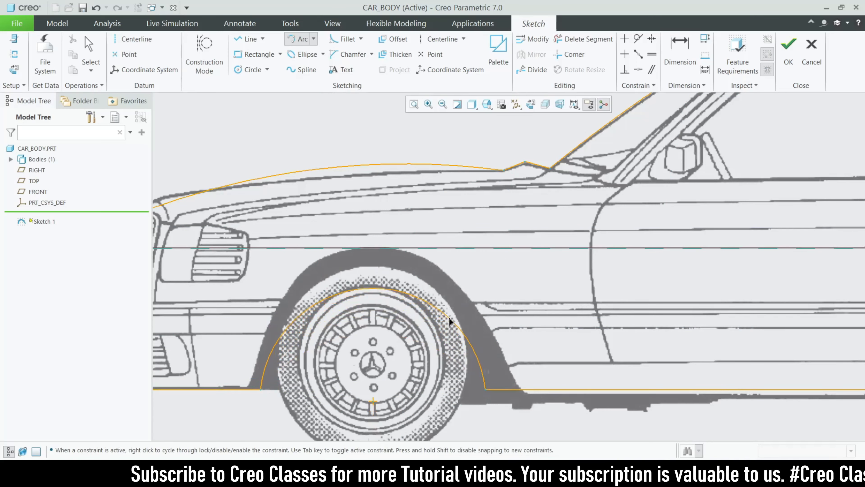
scroll(449, 312, "up", 8)
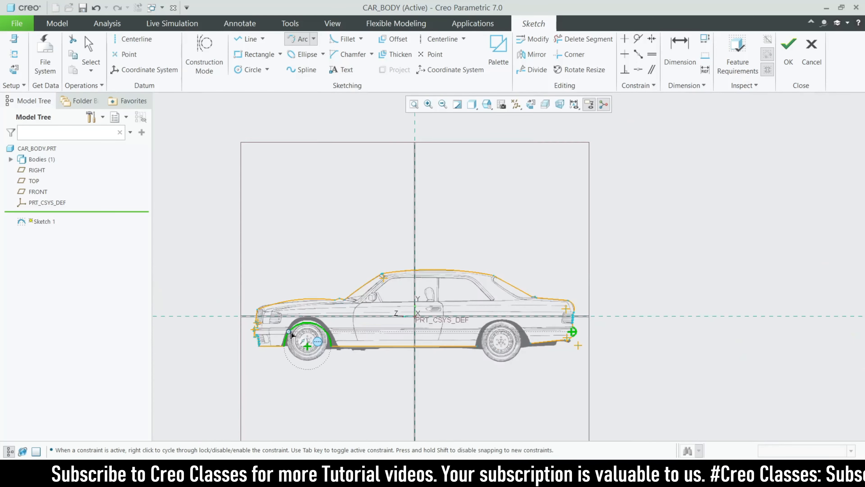
scroll(470, 344, "down", 5)
scroll(458, 363, "up", 5)
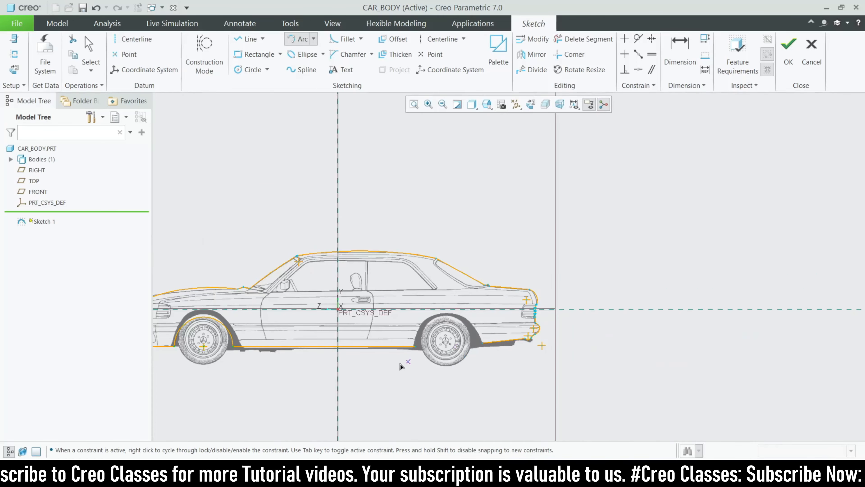
scroll(442, 355, "down", 5)
scroll(544, 330, "up", 5)
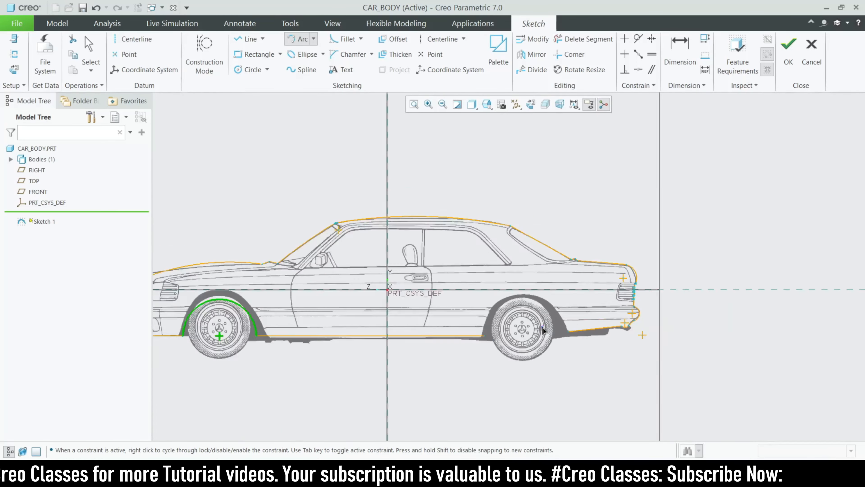
middle_click(545, 329)
Dimension the front wheel arch's width between the two endpoints of its arc
scroll(317, 331, "down", 6)
scroll(367, 333, "down", 3)
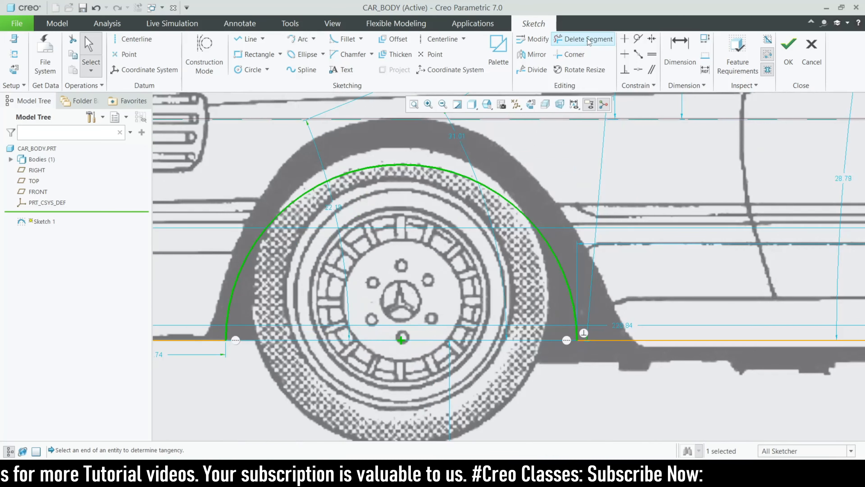
left_click(680, 51)
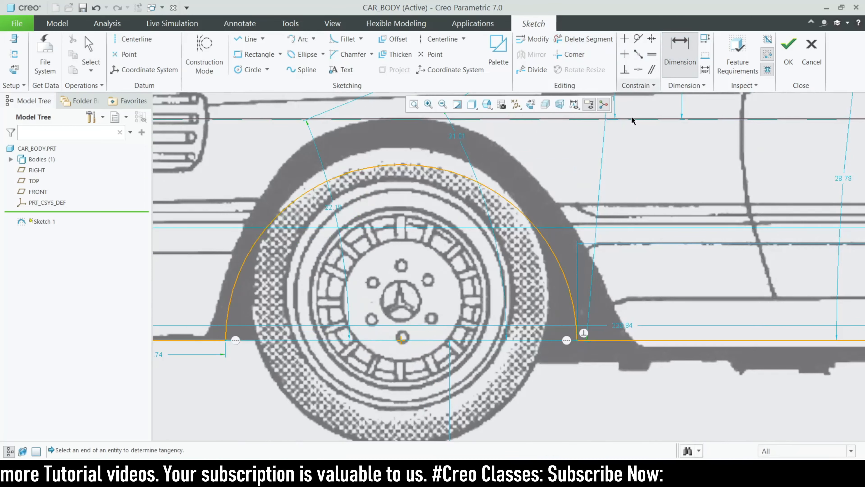
left_click(579, 341)
left_click(228, 343)
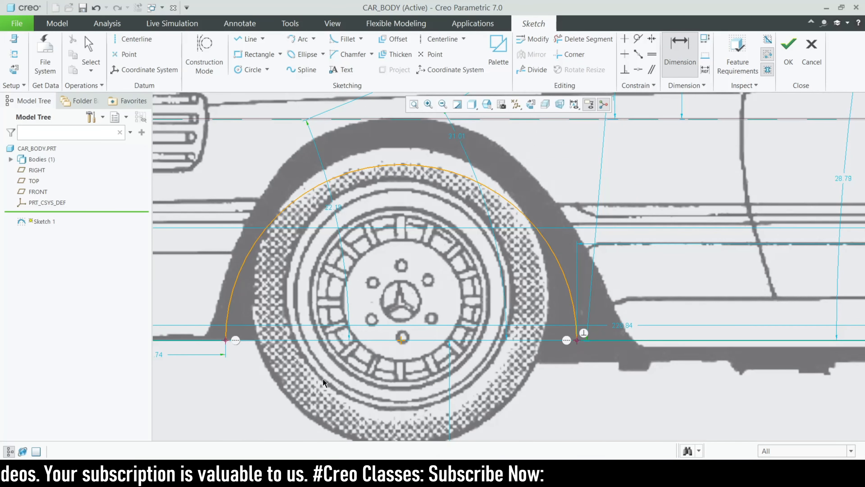
middle_click(387, 392)
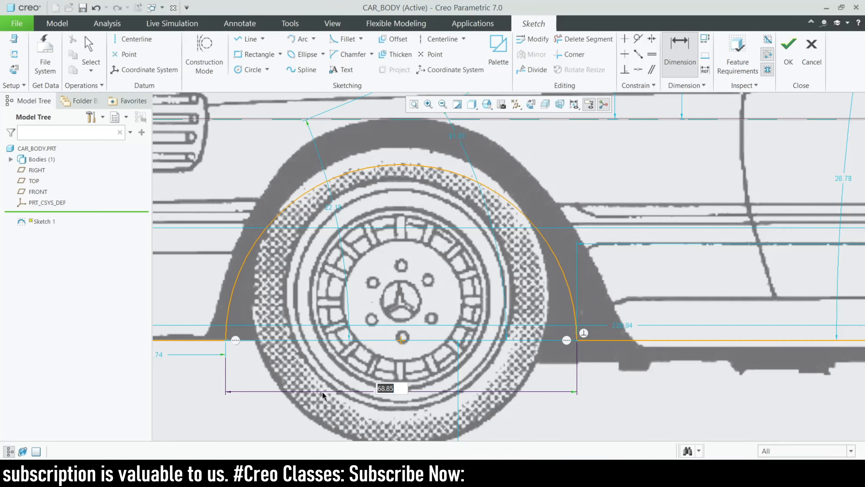
scroll(319, 403, "down", 6)
scroll(488, 383, "up", 4)
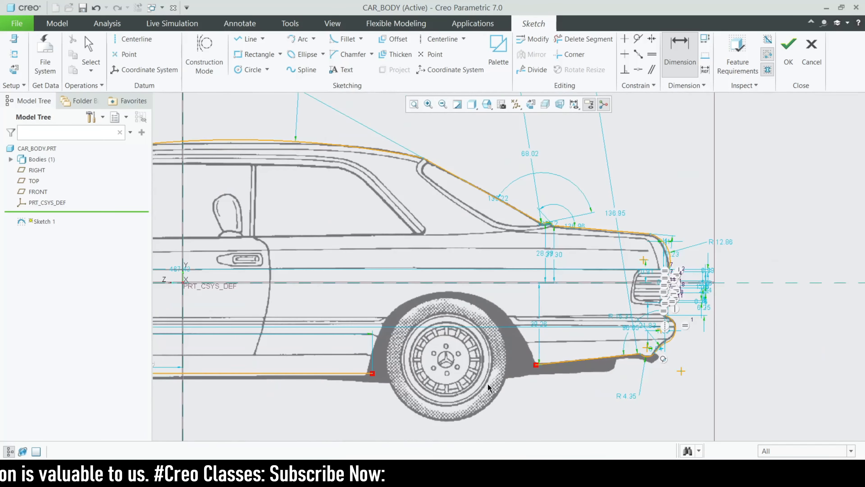
scroll(467, 382, "up", 2)
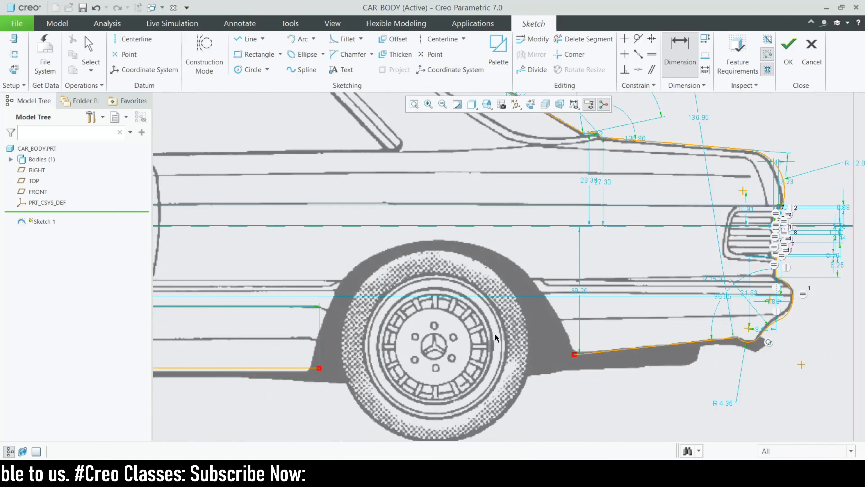
Draw a short vertical line down from the rear underside line's front end, then a short horizontal line forward, level with the sill
left_click(248, 39)
scroll(579, 383, "up", 2)
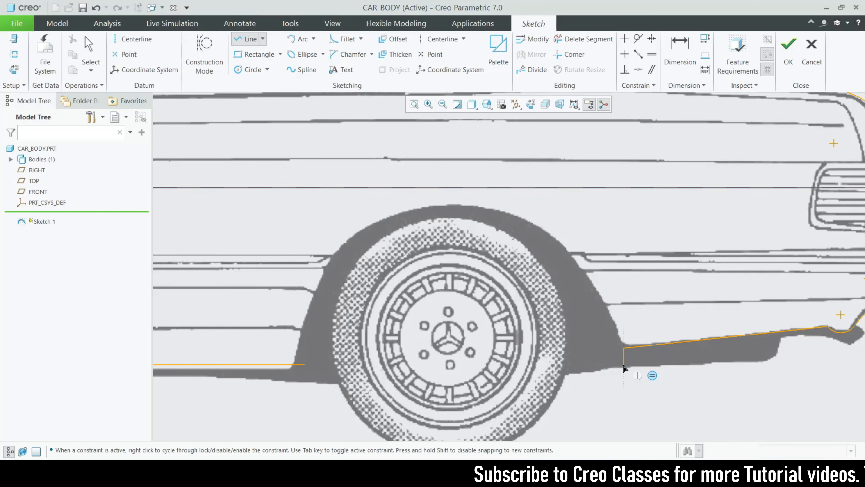
scroll(622, 367, "up", 5)
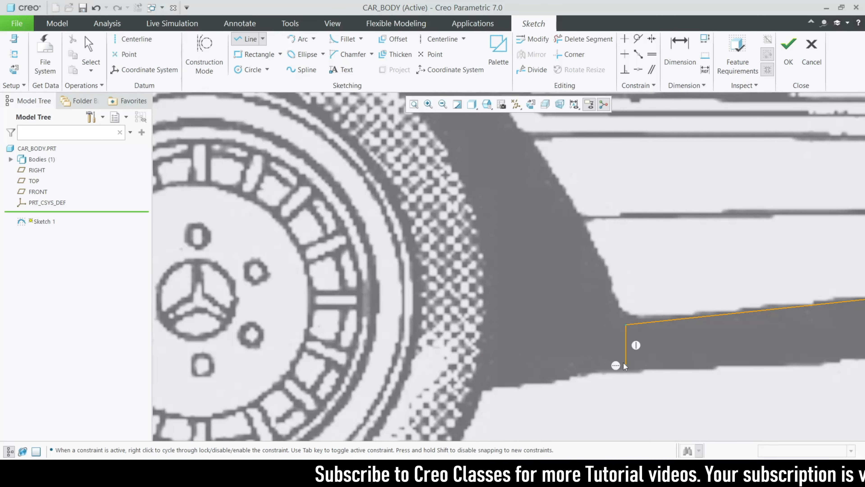
left_click(624, 364)
scroll(625, 364, "down", 6)
scroll(610, 365, "up", 2)
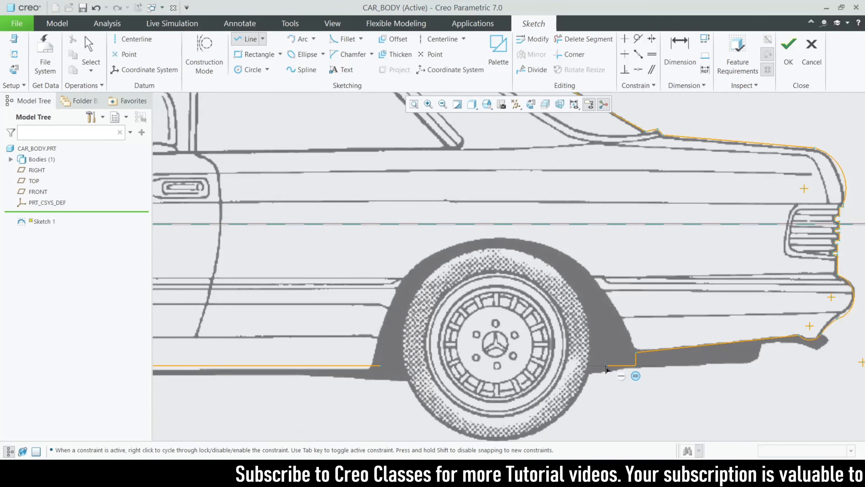
left_click(606, 366)
middle_click(595, 357)
middle_click(556, 395)
Dimension the gap between the sill line's rear end and the short horizontal line, and try to set it to 68.85
scroll(556, 395, "up", 2)
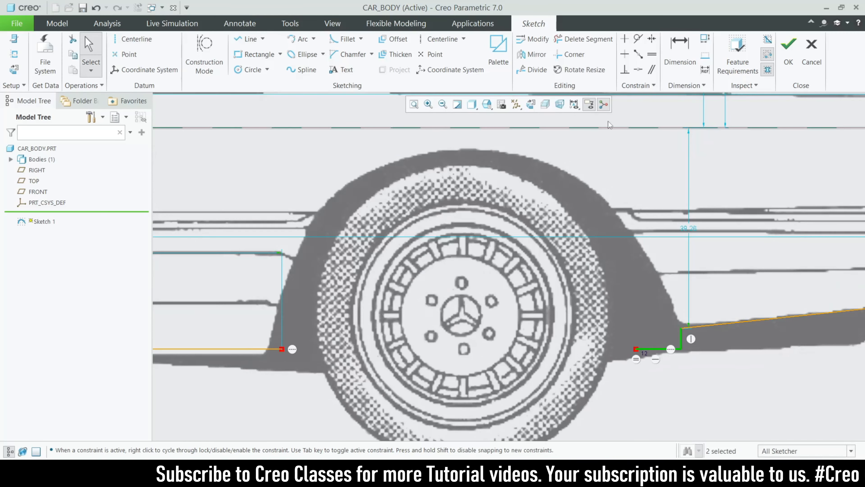
left_click(679, 55)
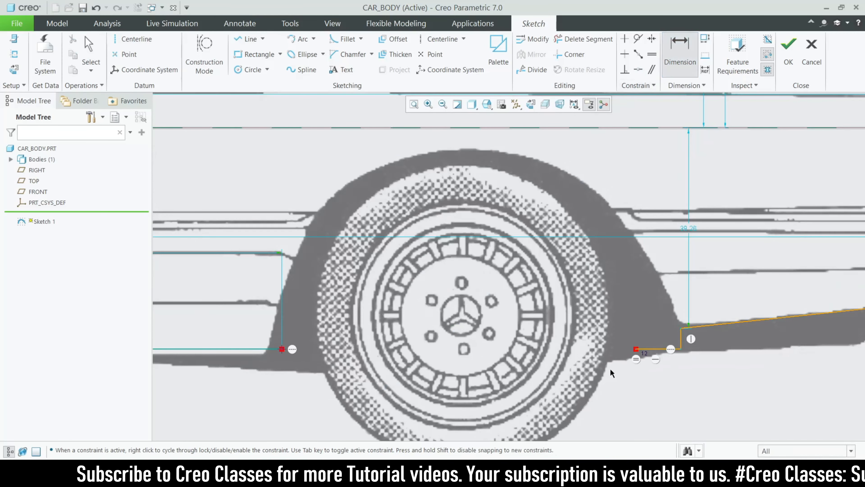
left_click(636, 352)
middle_click(514, 358)
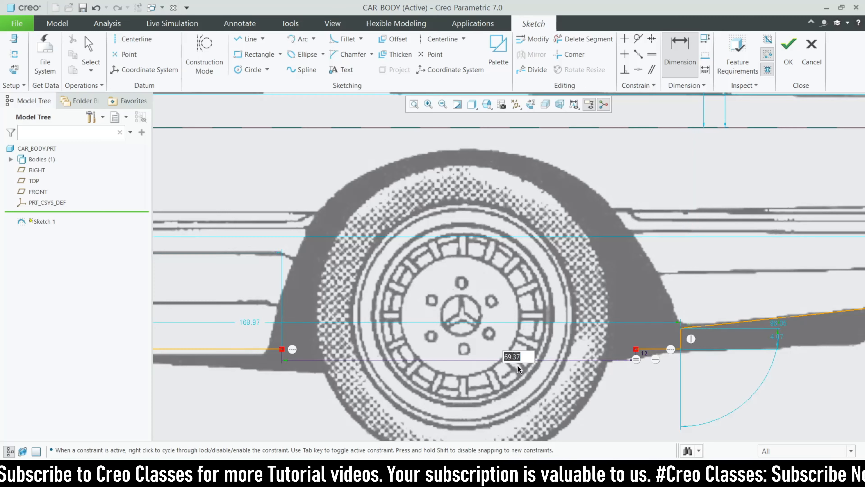
scroll(511, 358, "down", 6)
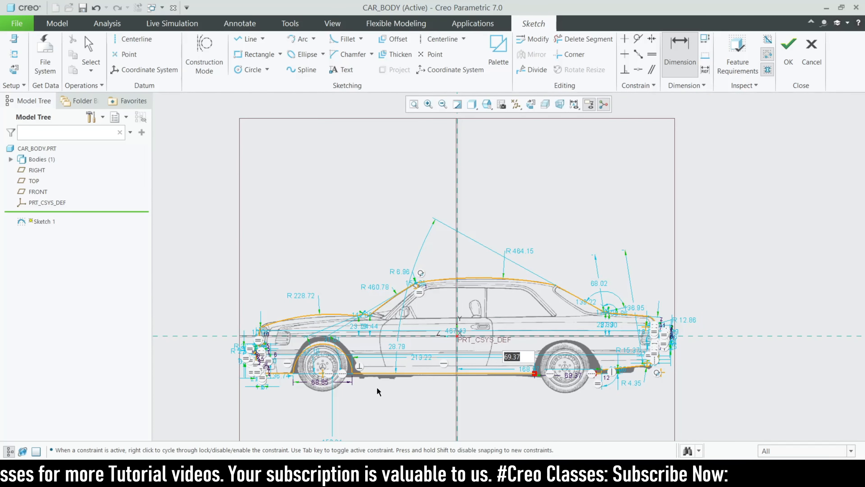
type("68.85")
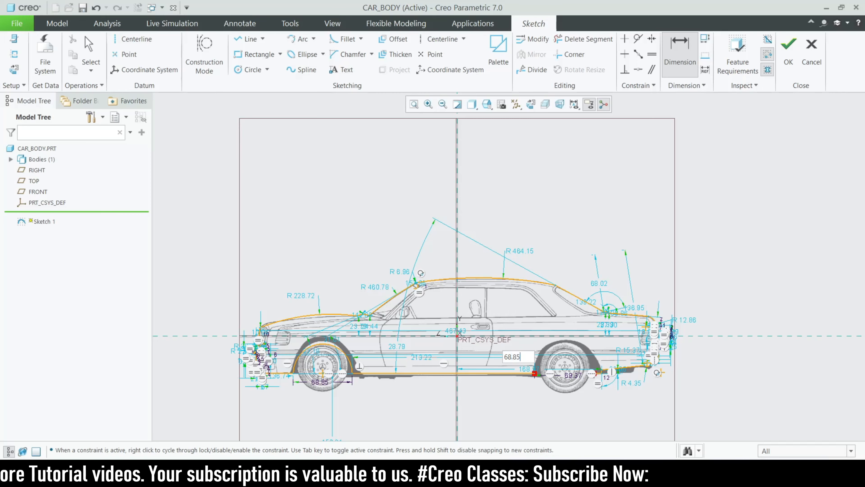
key("Return")
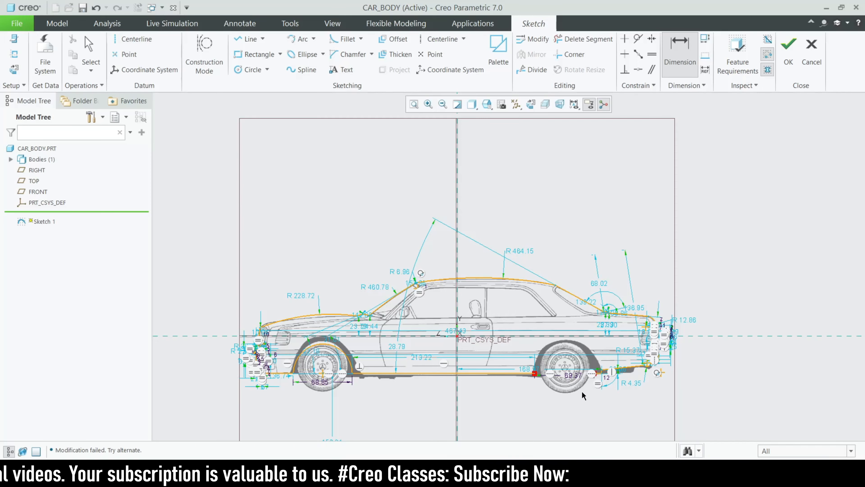
Delete the short horizontal line segment behind the rear wheel
scroll(576, 380, "up", 5)
scroll(513, 391, "up", 4)
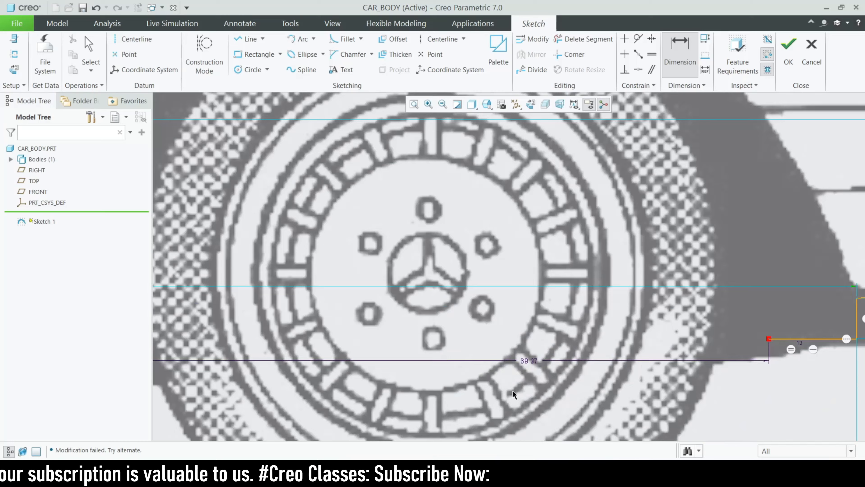
scroll(512, 390, "down", 3)
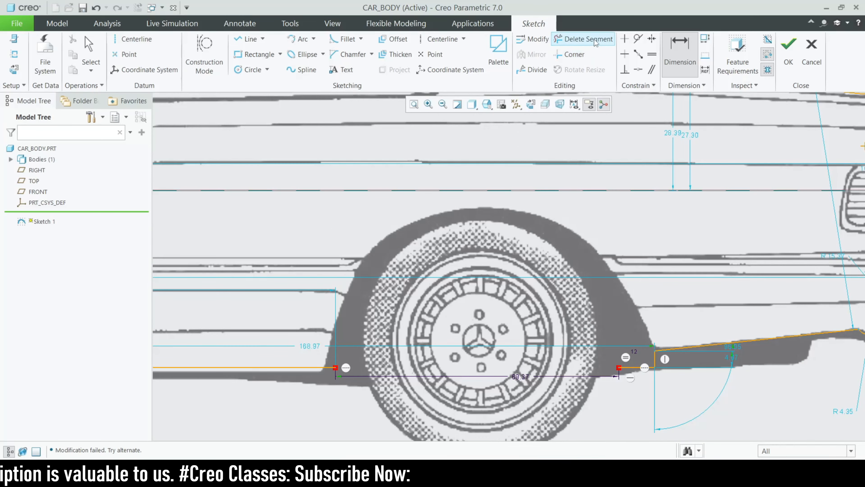
left_click(583, 39)
scroll(634, 387, "up", 3)
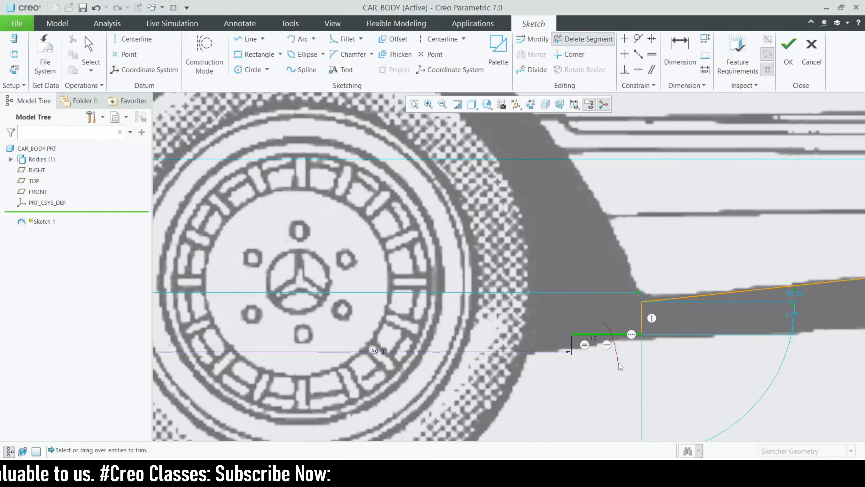
left_click(617, 334)
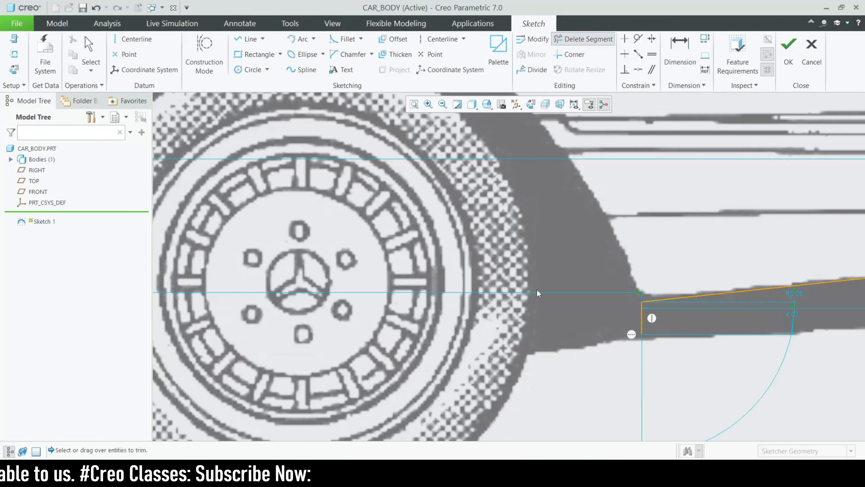
Place a sketch point just behind the rear wheel, level with the lower end of the short vertical line
left_click(250, 39)
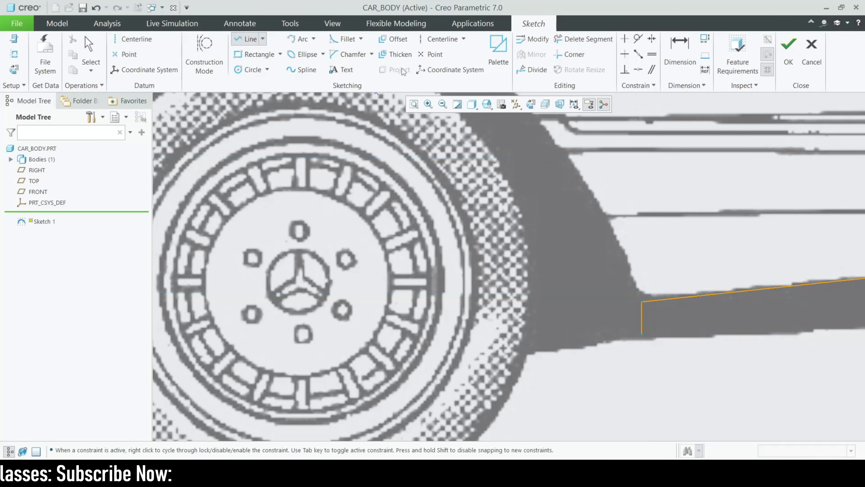
left_click(429, 55)
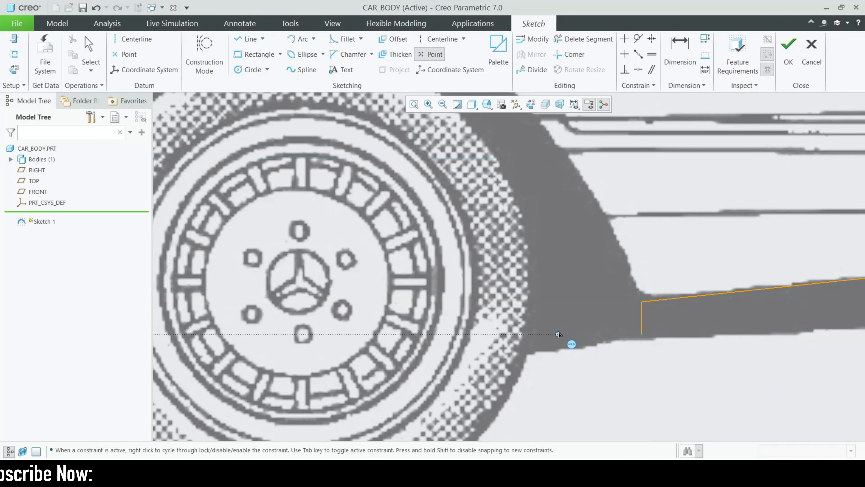
left_click(558, 334)
scroll(588, 368, "up", 4)
middle_click(585, 368)
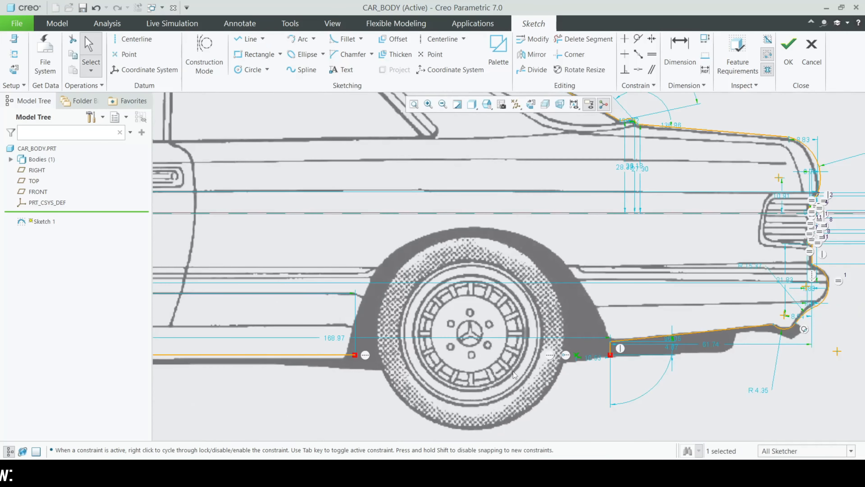
Dimension the distance from the sill line's rear end to the new point and set it to 68.85
left_click(680, 51)
scroll(533, 394, "down", 2)
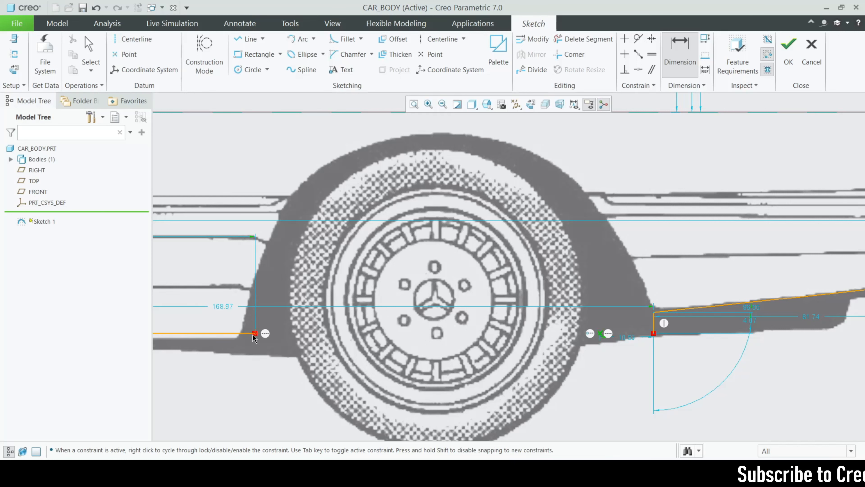
middle_click(440, 384)
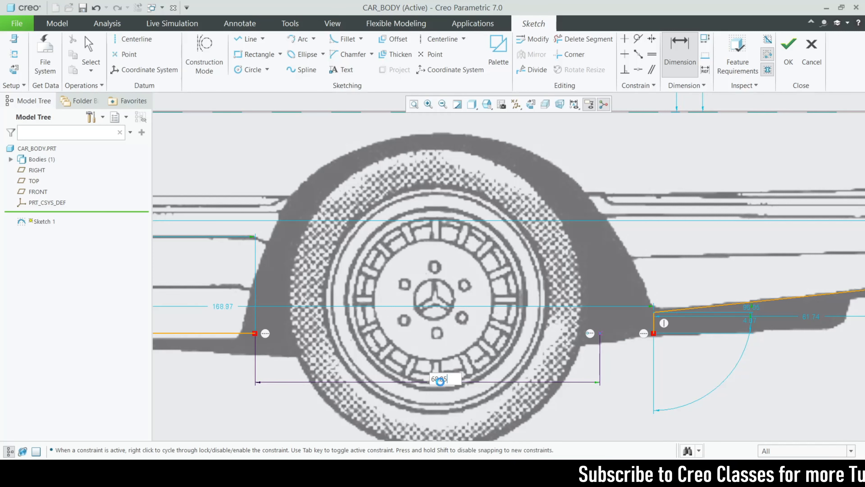
key("Return")
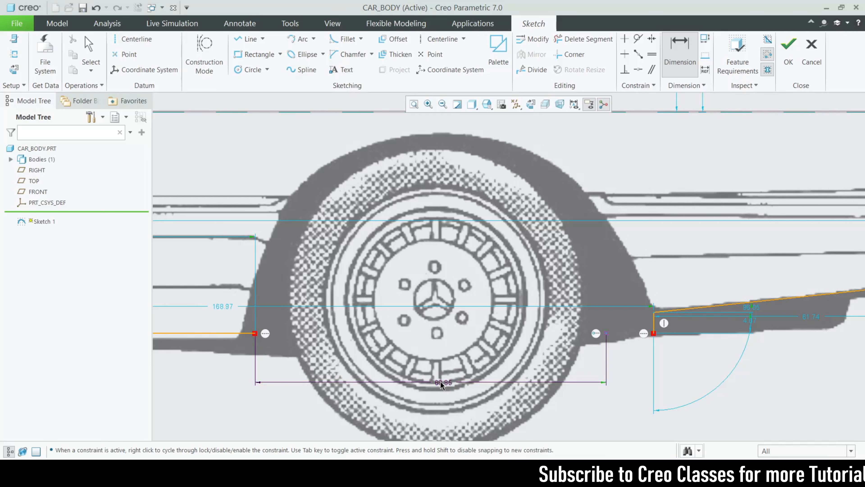
Draw a horizontal line from the point behind the rear wheel to the lower end of the short vertical line
left_click(248, 39)
left_click(610, 335)
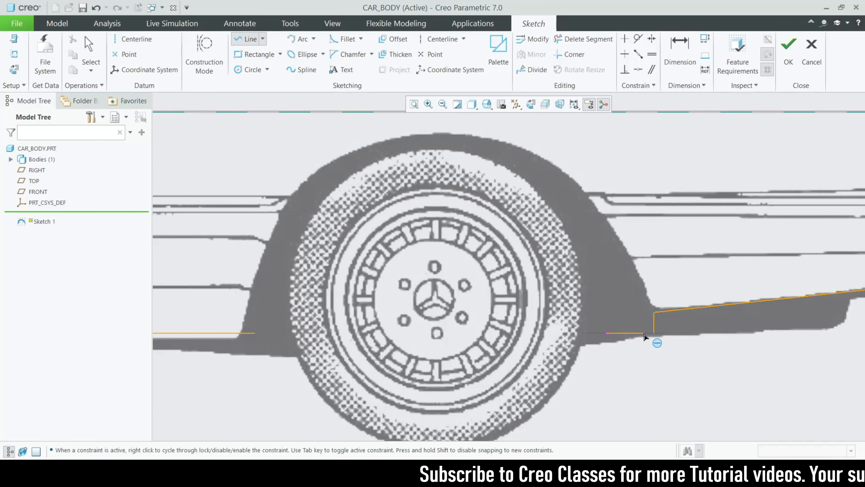
left_click(652, 335)
middle_click(647, 342)
middle_click(645, 343)
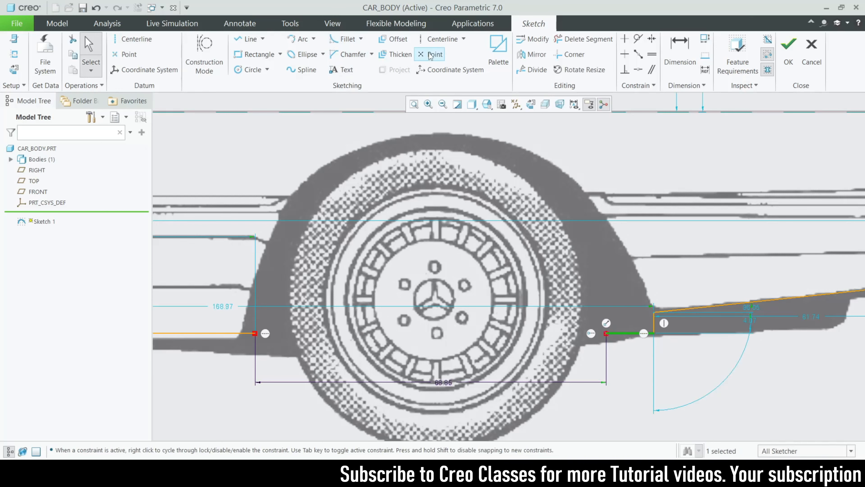
Draw the rear wheel arch as an arc joining the sill line to the short horizontal line, and finish the sketch
left_click(299, 39)
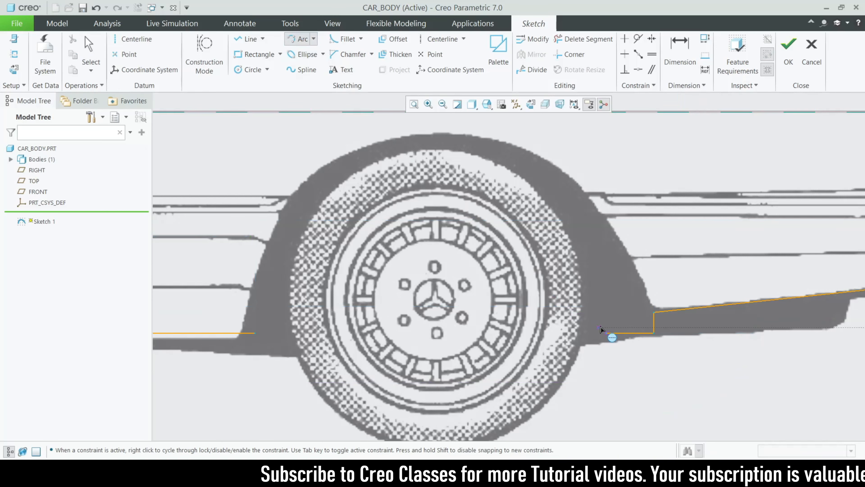
left_click(257, 335)
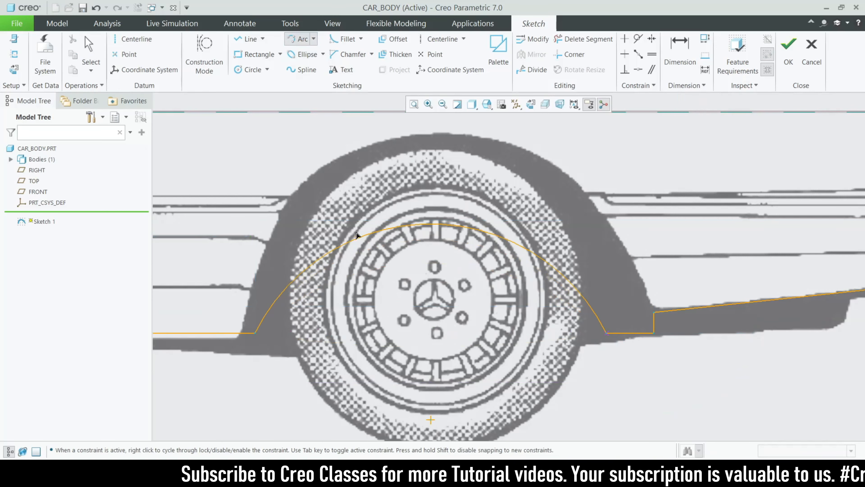
left_click(367, 176)
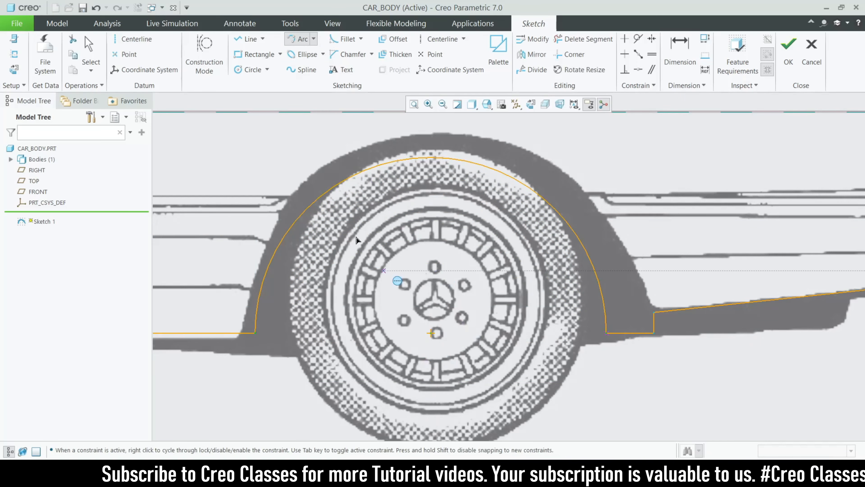
scroll(465, 260, "up", 6)
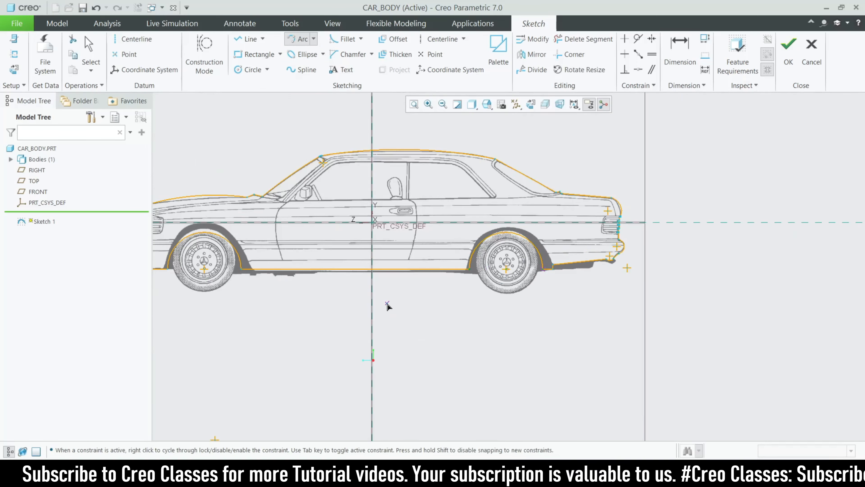
middle_click(357, 303)
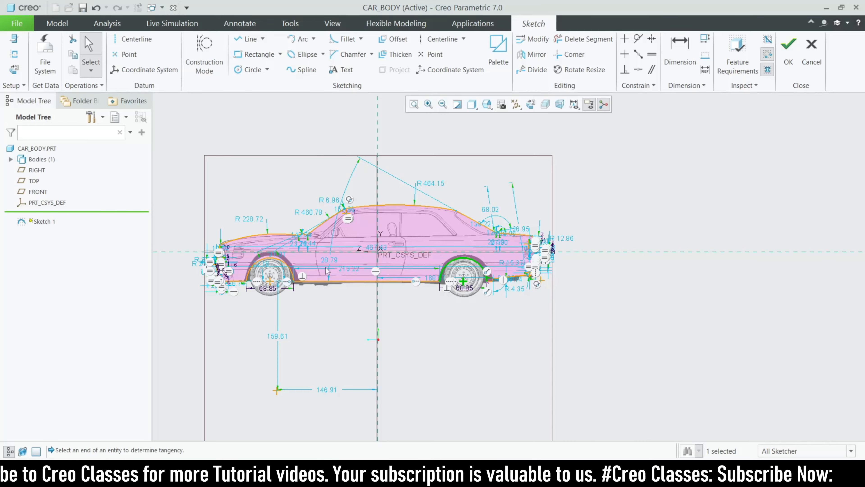
middle_click_drag(327, 270, 436, 355)
left_click(789, 52)
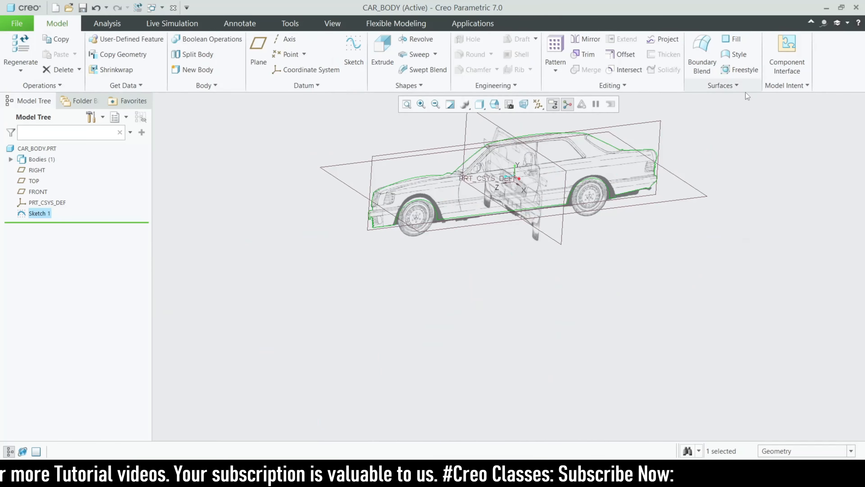
Start a solid extrusion of the side profile sketch and display the model shaded with edges
left_click(377, 49)
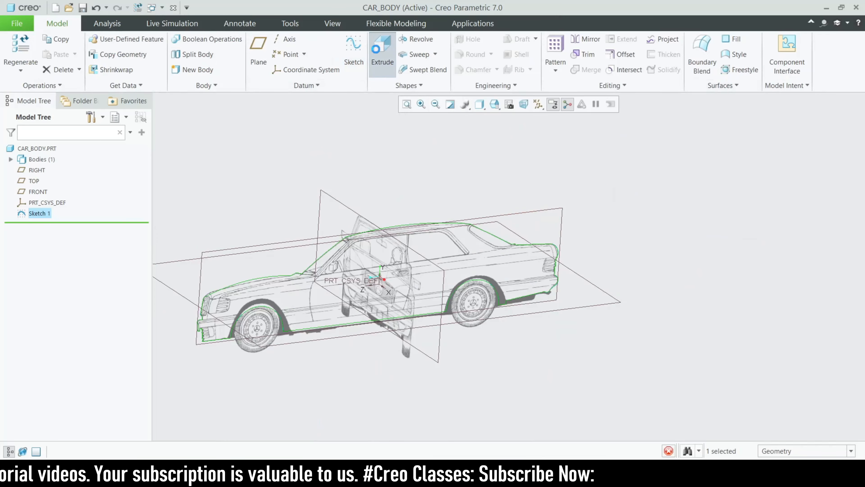
scroll(428, 240, "up", 2)
middle_click_drag(429, 239, 425, 106)
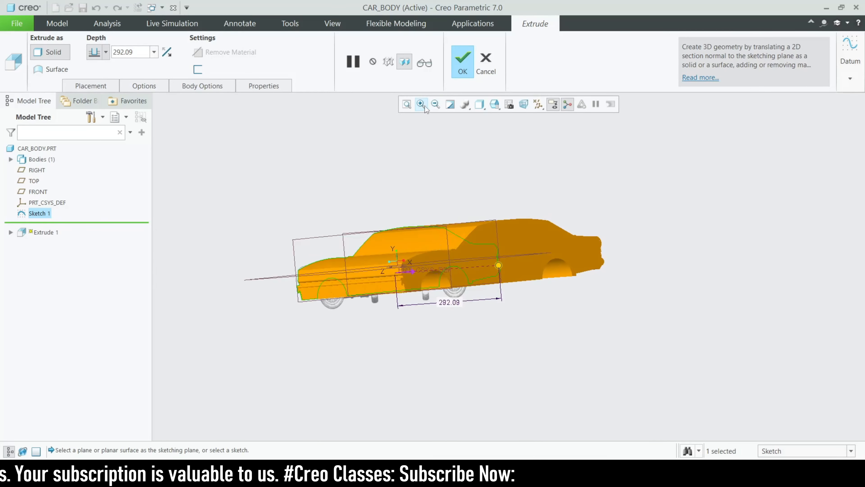
left_click(480, 104)
left_click(491, 130)
mouse_move(467, 190)
middle_mouse_down()
mouse_move(466, 213)
mouse_move(474, 148)
mouse_move(471, 185)
mouse_move(437, 201)
middle_mouse_up()
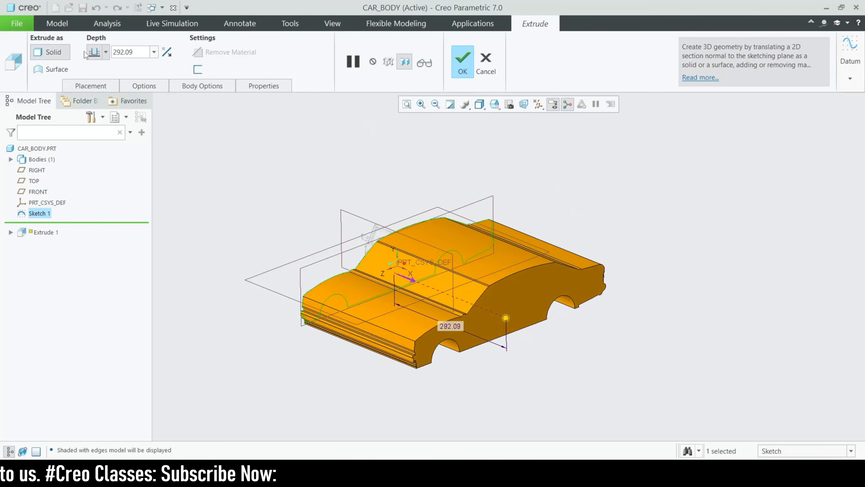
Make the extrusion symmetric about the sketch plane
left_click(106, 52)
left_click(95, 83)
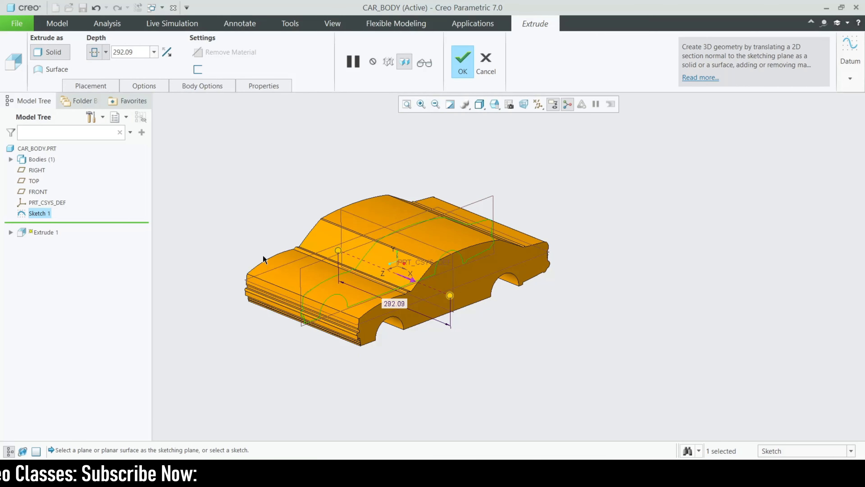
middle_click_drag(264, 257, 459, 278)
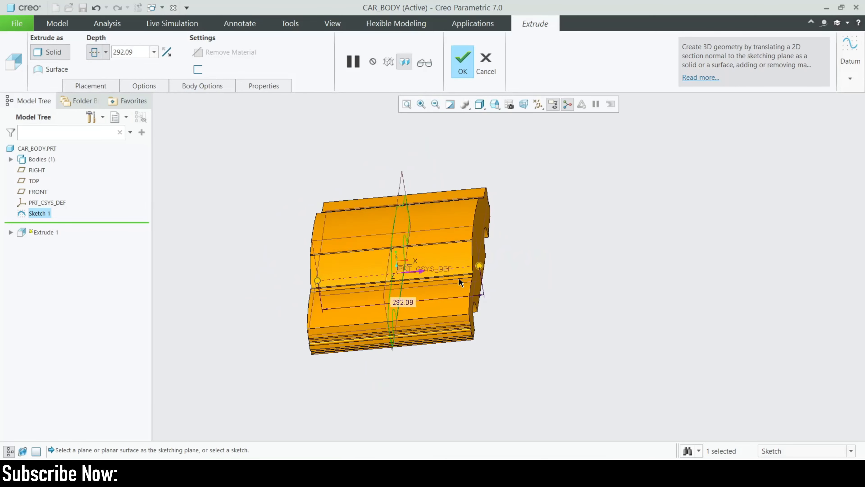
Match the symmetric extrusion depth to the car's width in the front reference image and set it to 168
left_click_drag(479, 266, 445, 268)
mouse_move(415, 301)
middle_mouse_down()
mouse_move(404, 259)
mouse_move(412, 272)
mouse_move(393, 291)
mouse_move(439, 304)
mouse_move(400, 295)
middle_mouse_up()
scroll(393, 291, "down", 4)
scroll(410, 268, "down", 1)
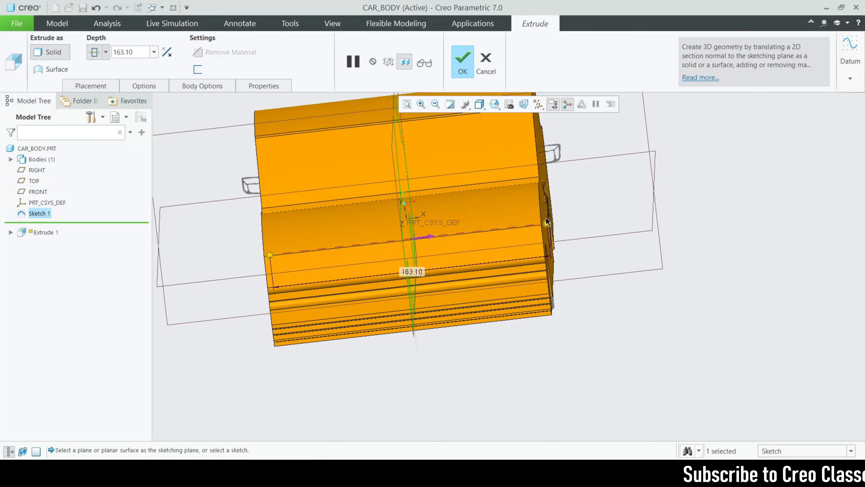
scroll(546, 222, "down", 4)
left_click_drag(548, 227, 558, 230)
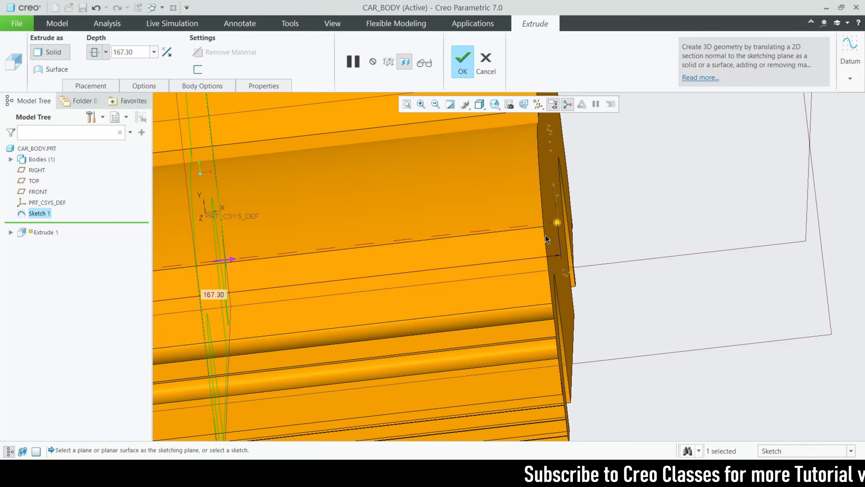
scroll(546, 239, "up", 2)
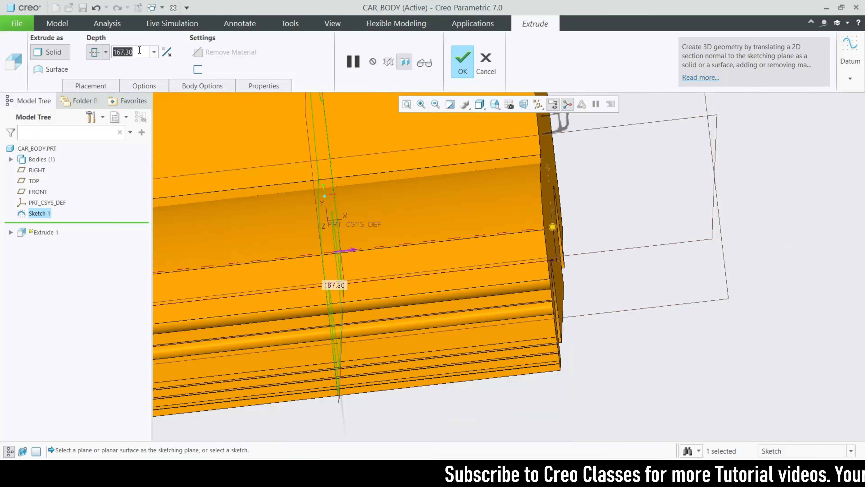
type("168")
key("Return")
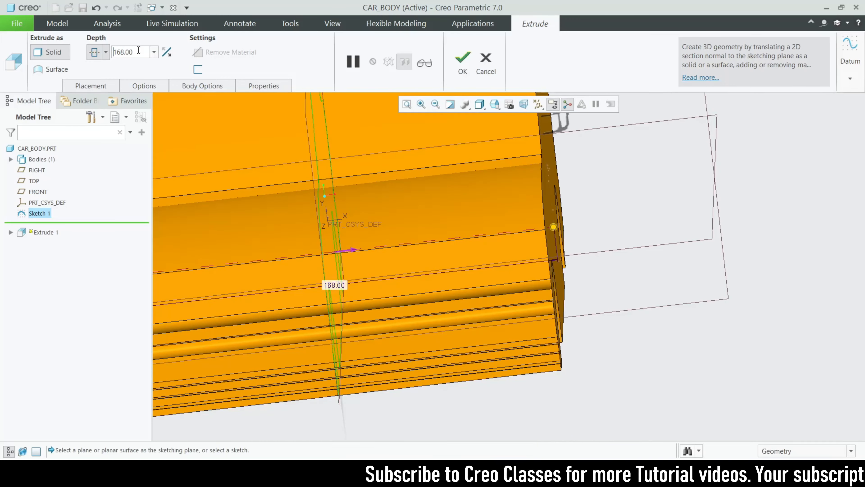
Complete the symmetric extrusion of the car body and clear the selection
scroll(426, 217, "up", 3)
middle_click_drag(425, 217, 405, 338)
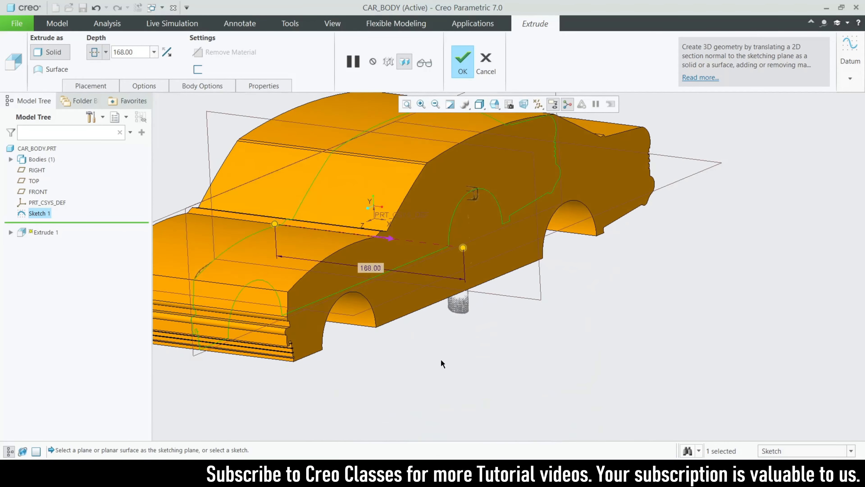
scroll(440, 363, "up", 3)
mouse_move(440, 363)
middle_mouse_down()
mouse_move(425, 351)
mouse_move(424, 381)
mouse_move(409, 355)
mouse_move(426, 367)
mouse_move(426, 357)
mouse_move(401, 345)
mouse_move(442, 349)
mouse_move(382, 360)
mouse_move(433, 363)
mouse_move(421, 357)
mouse_move(461, 377)
mouse_move(431, 369)
mouse_move(444, 372)
middle_mouse_up()
left_click(462, 68)
left_click(465, 383)
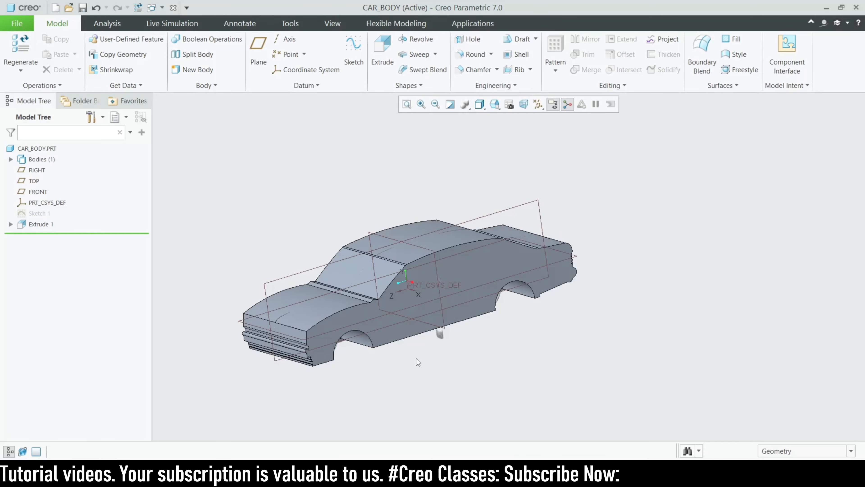
middle_click_drag(441, 332, 348, 331)
scroll(433, 299, "up", 3)
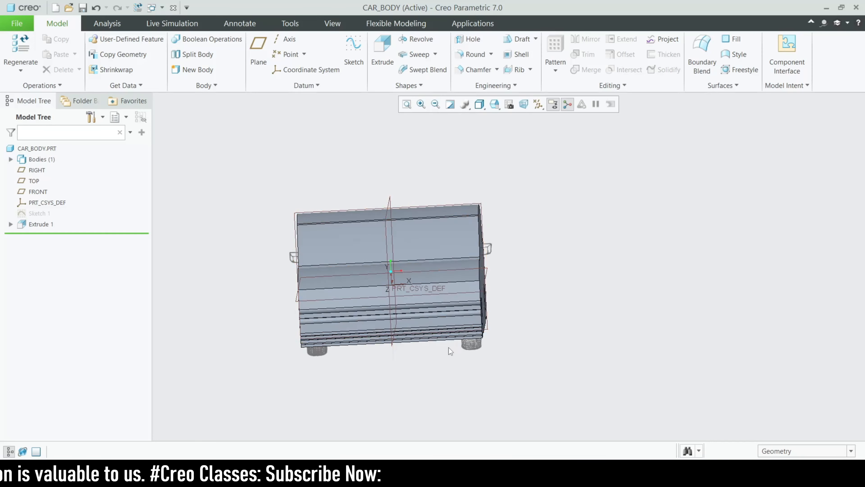
Open the reference image settings and hide the side view.jpg image
left_click(341, 23)
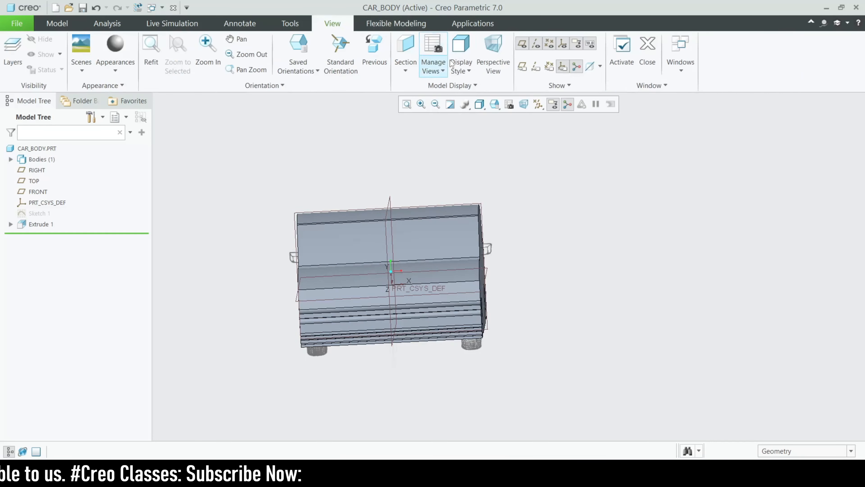
left_click(452, 85)
left_click(529, 266)
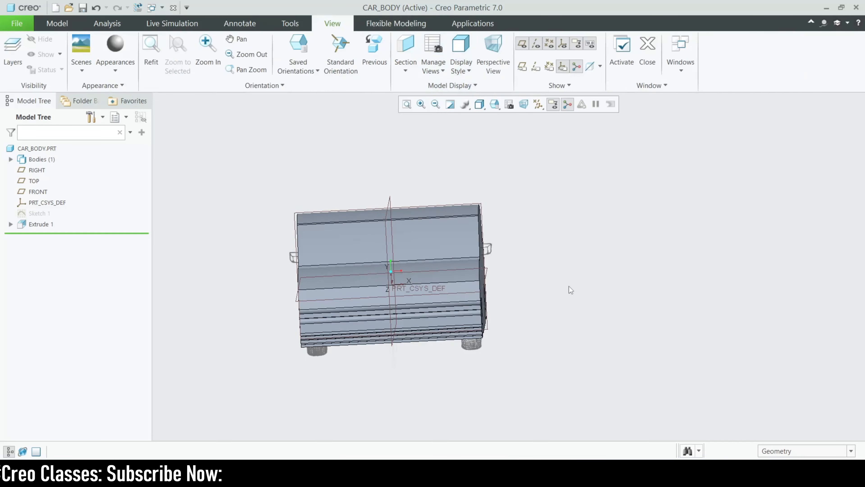
middle_click_drag(571, 290, 436, 367)
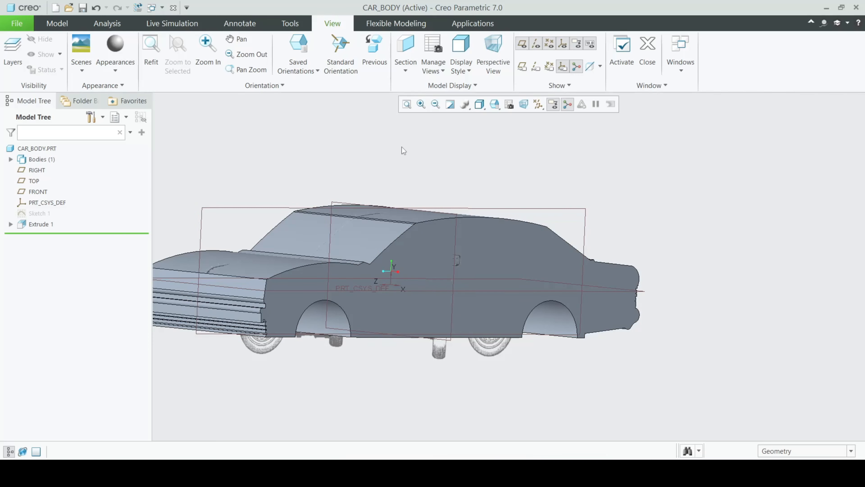
left_click(408, 86)
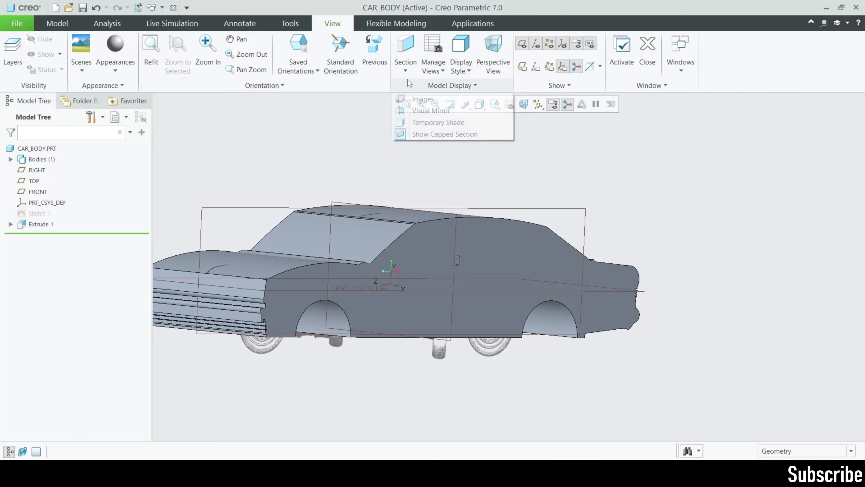
left_click(415, 101)
left_click(149, 69)
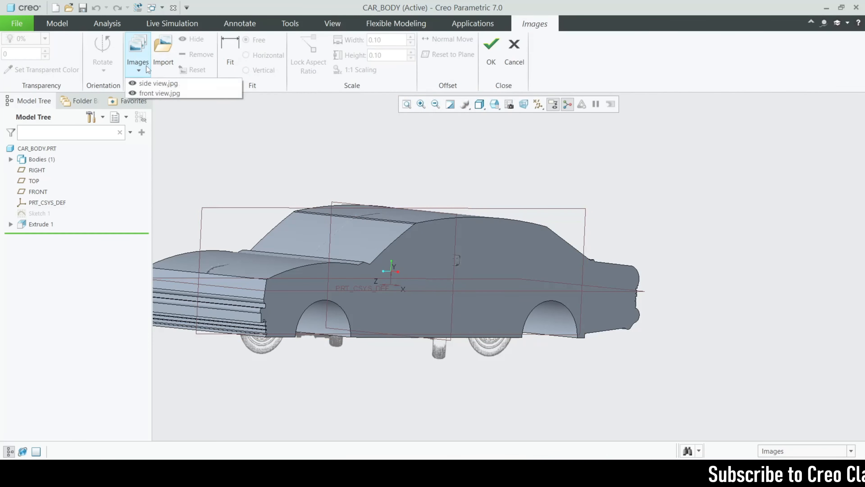
left_click(165, 81)
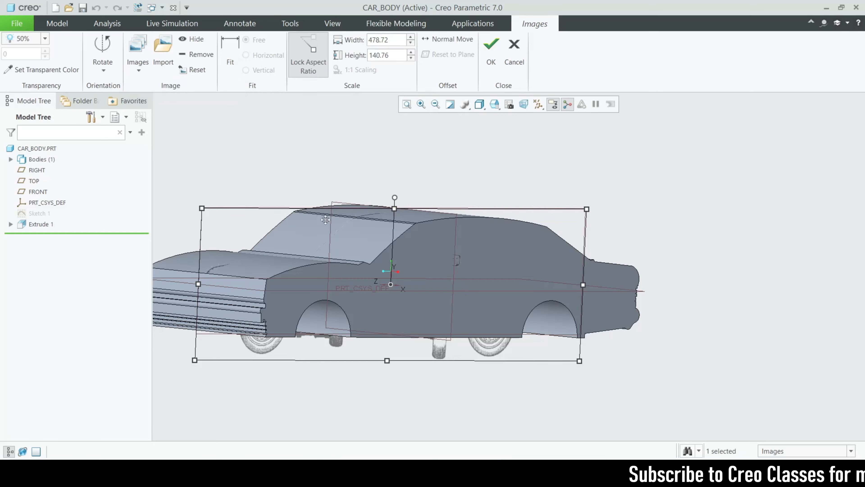
left_click(188, 39)
middle_click_drag(302, 190, 283, 164)
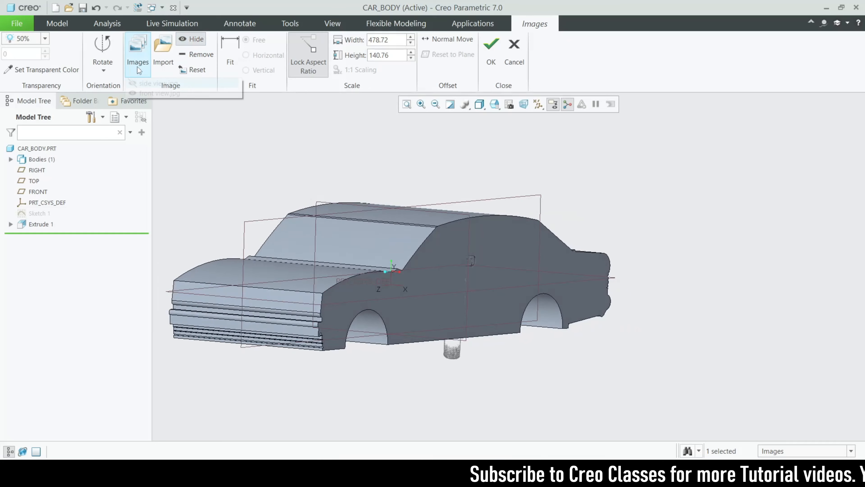
Move the front view.jpg image normal to its plane to just ahead of the car's nose and accept the image changes
left_click(151, 94)
scroll(396, 162, "up", 2)
scroll(406, 202, "down", 1)
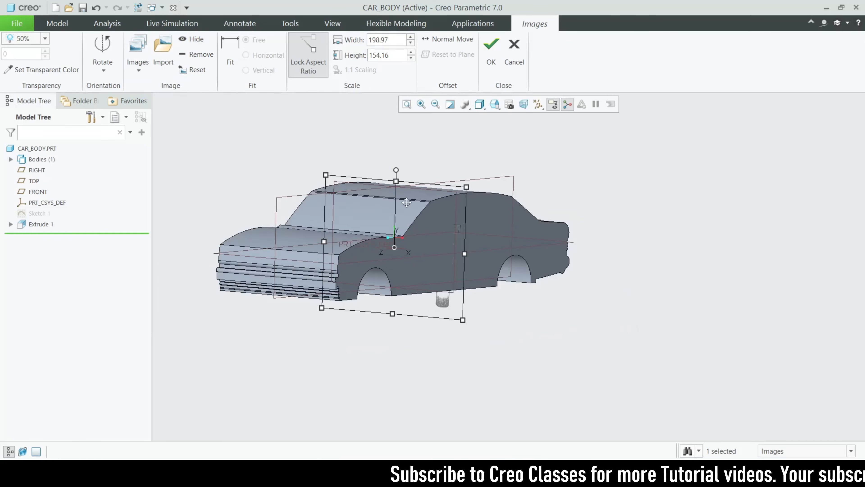
left_click(449, 39)
scroll(395, 247, "down", 1)
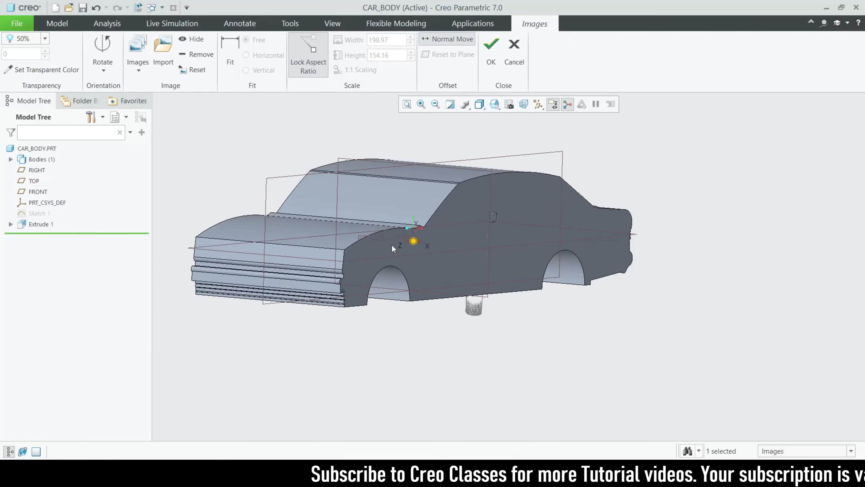
left_click_drag(413, 241, 246, 252)
middle_click_drag(246, 252, 306, 290)
scroll(305, 290, "up", 2)
scroll(305, 290, "down", 2)
left_click(492, 48)
scroll(449, 347, "up", 2)
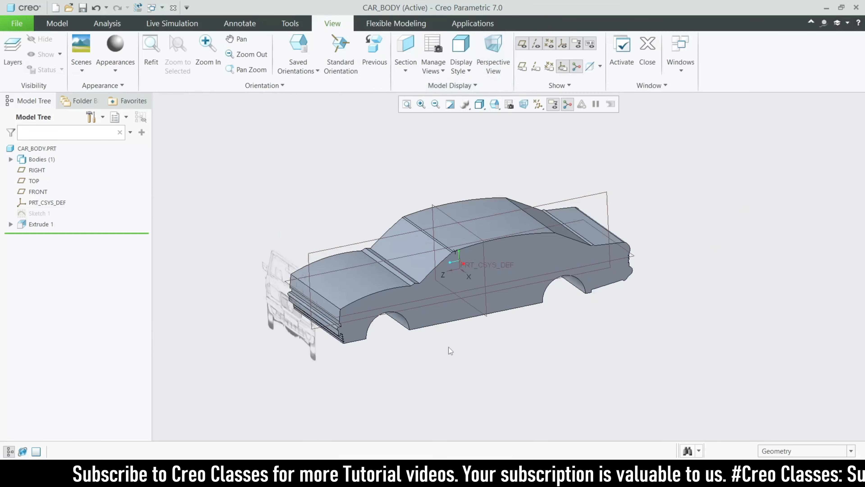
scroll(306, 349, "down", 1)
scroll(300, 342, "down", 1)
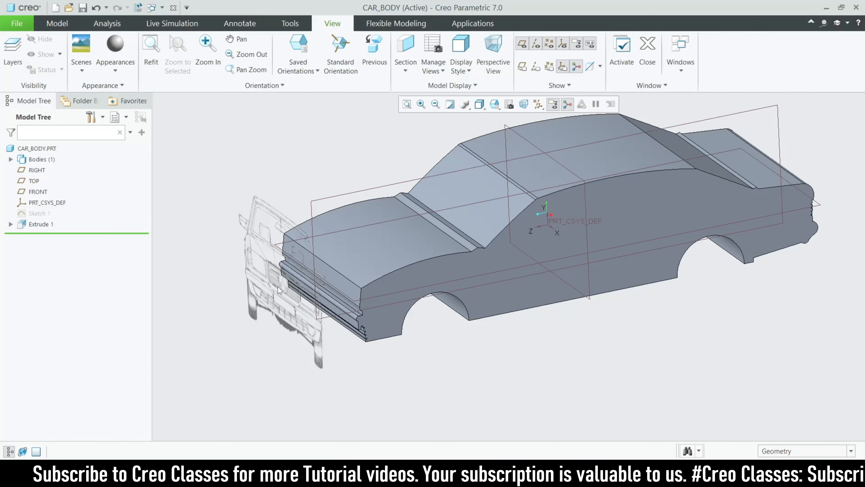
Set the transparency of the front view image to 0% and accept the image changes
left_click(451, 85)
left_click(419, 99)
left_click(254, 284)
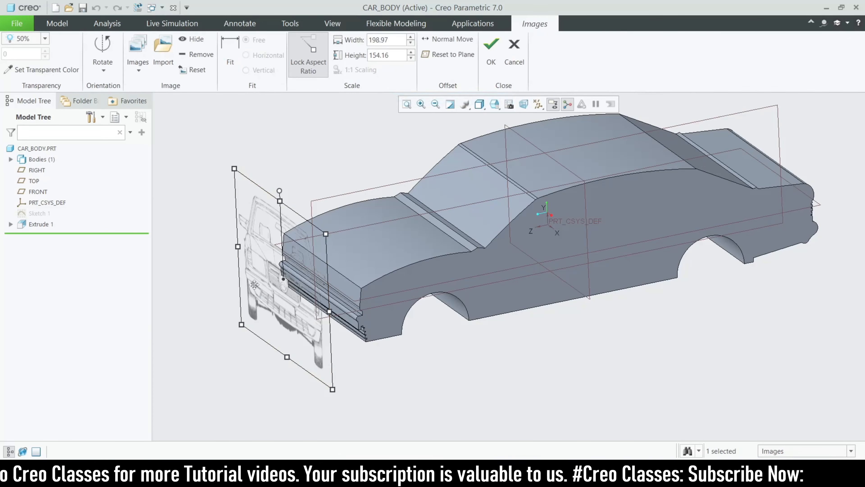
left_click(44, 38)
left_click(30, 57)
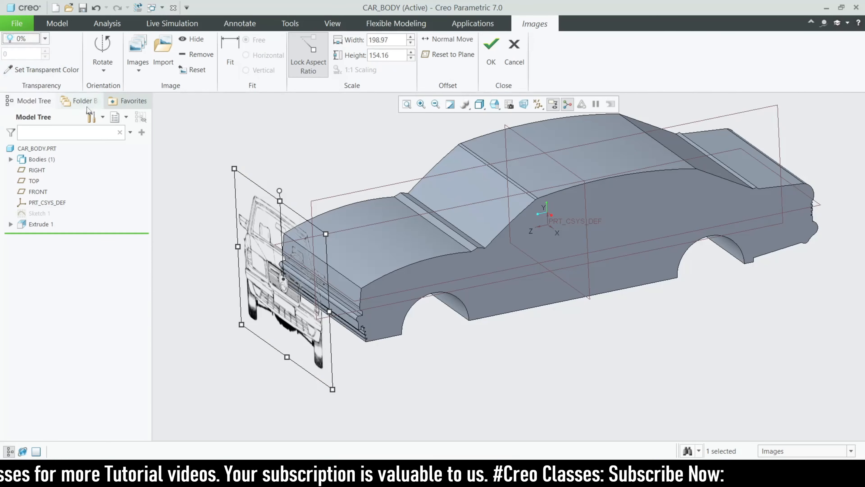
left_click(505, 55)
Start a new sketch on the FRONT plane and orient the view parallel to it
scroll(441, 352, "down", 3)
middle_click_drag(441, 351, 450, 330)
scroll(360, 280, "up", 5)
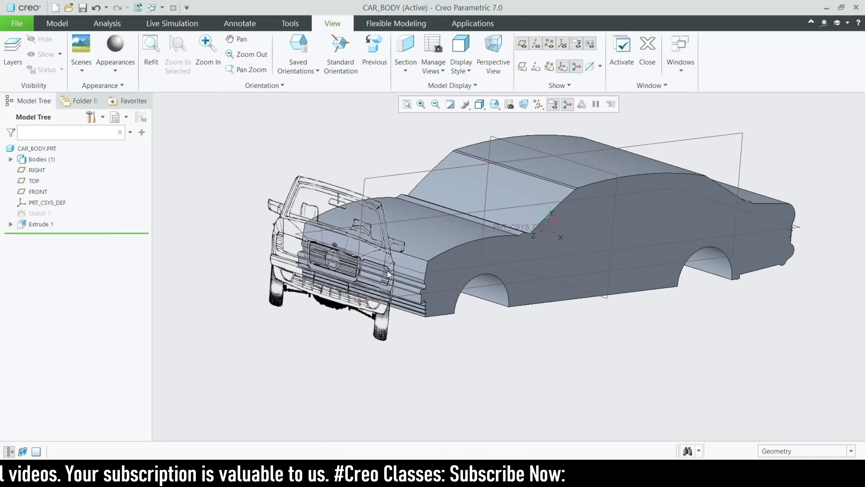
scroll(360, 280, "down", 2)
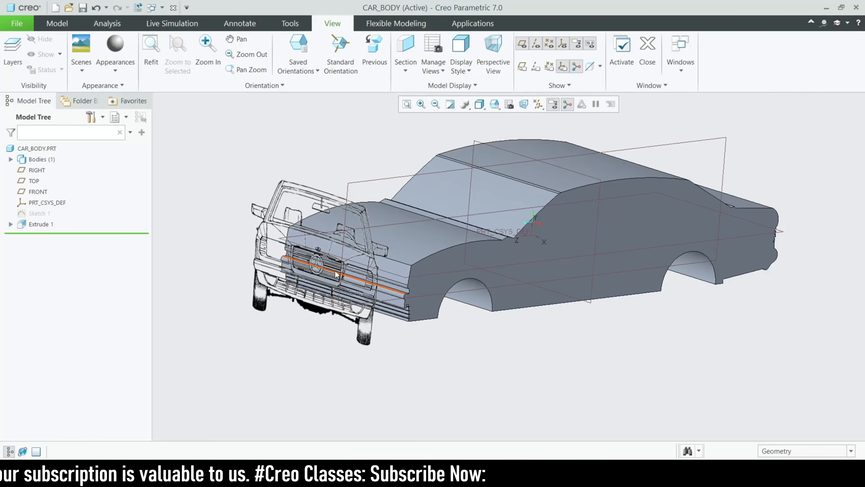
scroll(336, 274, "up", 2)
scroll(341, 283, "down", 2)
scroll(388, 333, "down", 1)
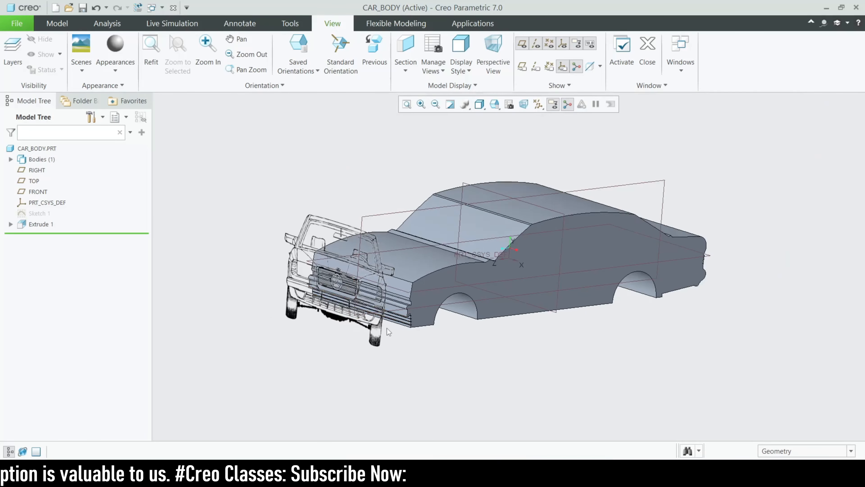
scroll(387, 329, "down", 2)
scroll(435, 259, "up", 3)
left_click(442, 214)
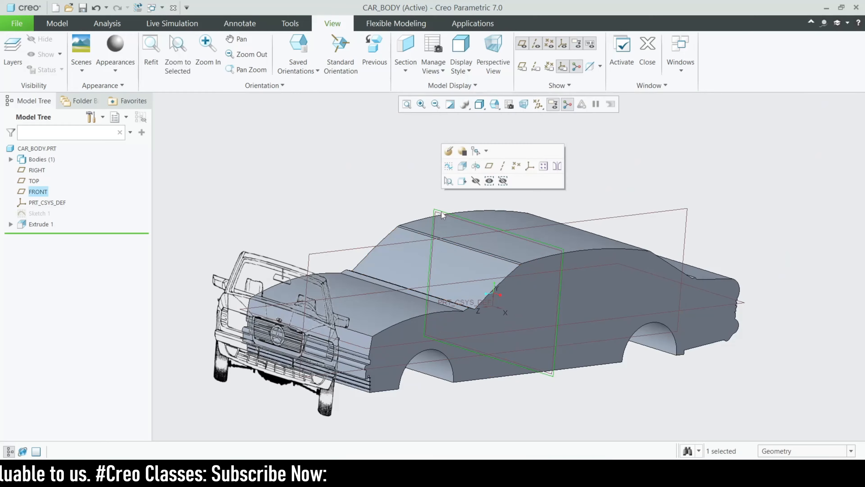
left_click(449, 167)
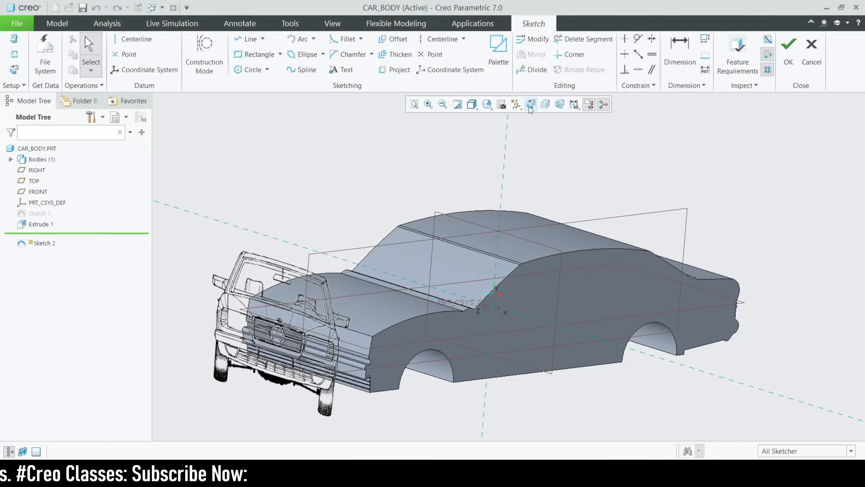
left_click(530, 104)
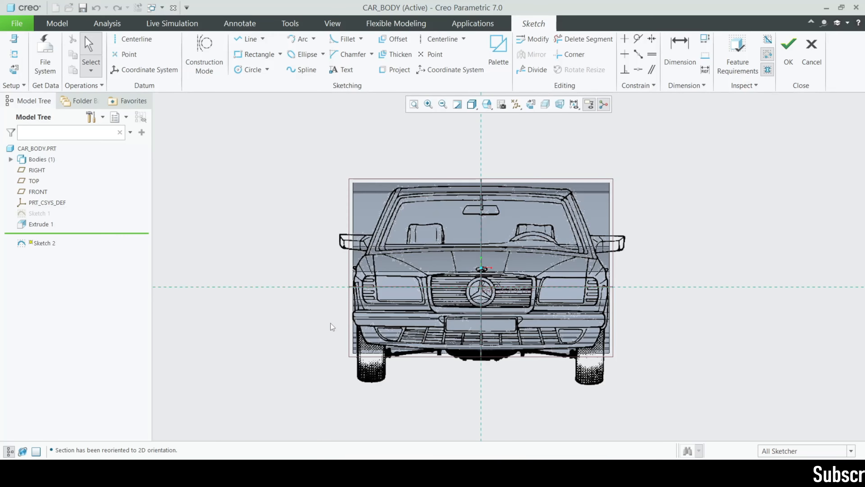
Draw an arc tracing the rounded left corner of the car's roof in the front reference image
scroll(355, 278, "down", 3)
scroll(329, 291, "up", 3)
scroll(379, 209, "down", 2)
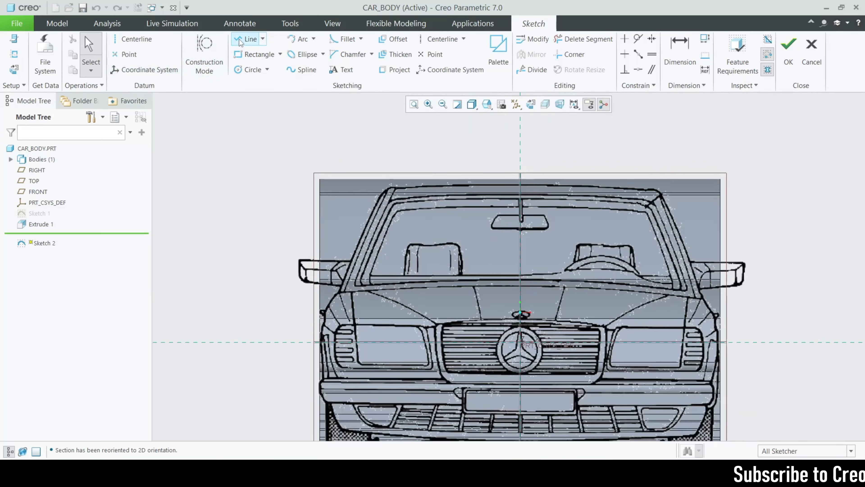
left_click(246, 39)
scroll(323, 351, "down", 3)
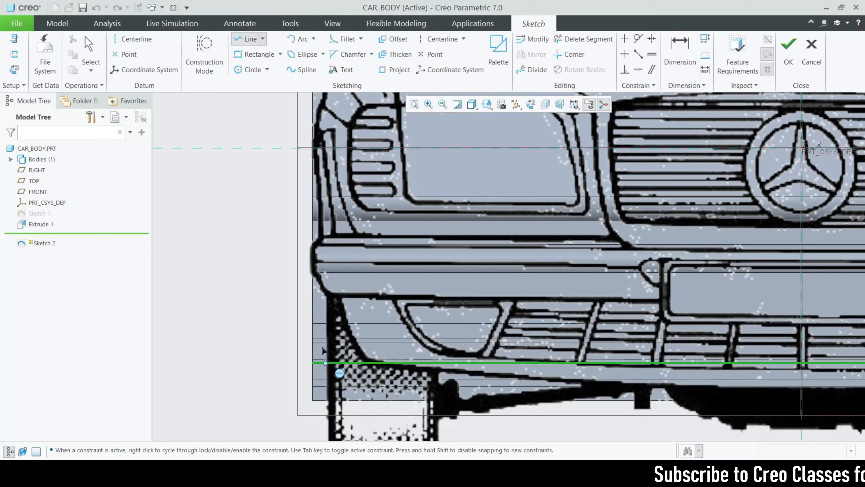
scroll(374, 345, "up", 3)
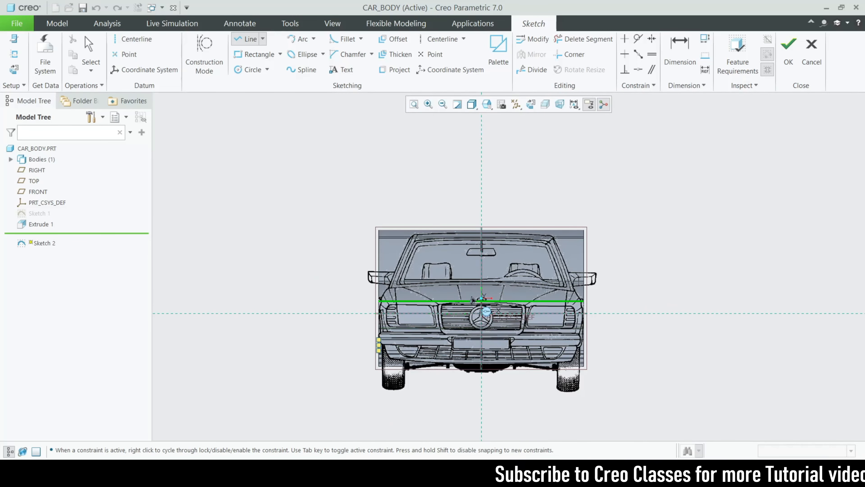
scroll(427, 238, "down", 2)
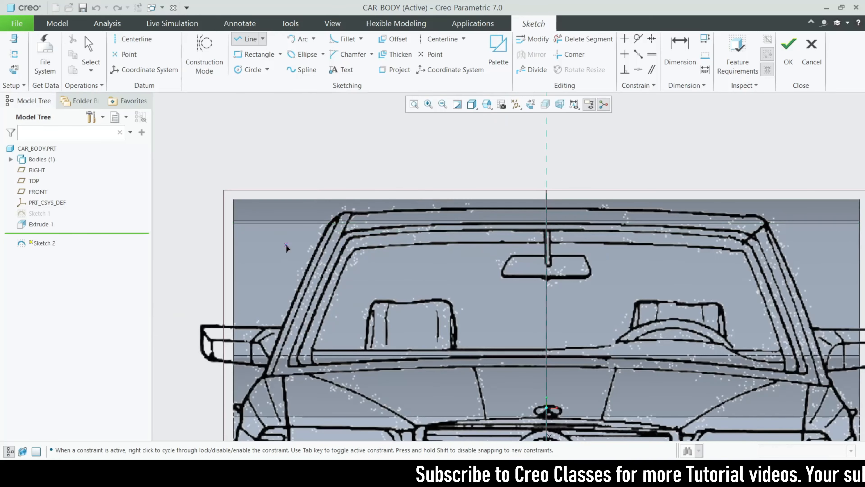
scroll(285, 243, "down", 3)
scroll(339, 211, "down", 2)
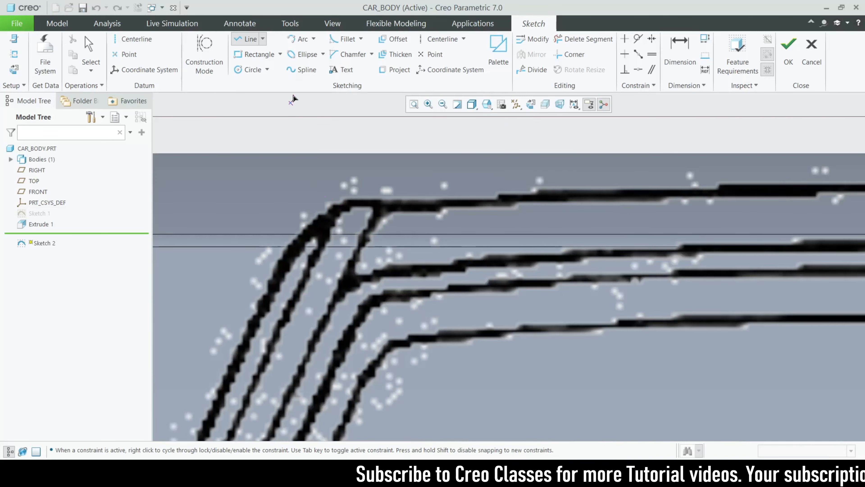
left_click(301, 39)
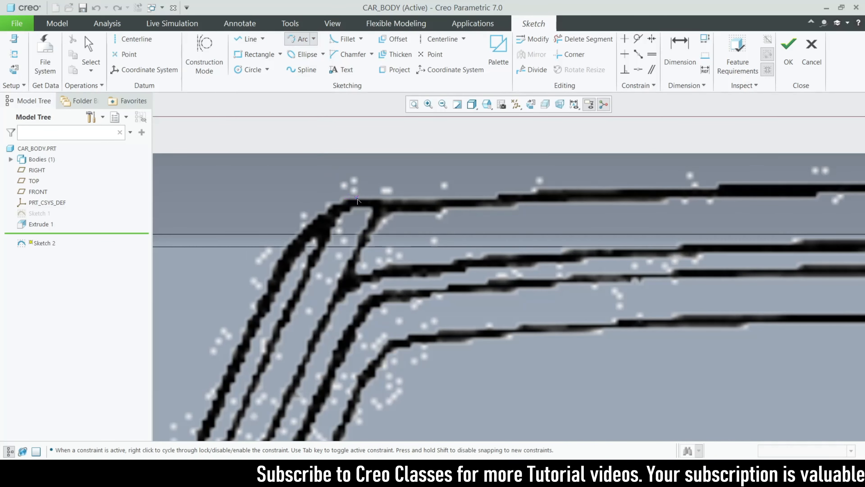
left_click(376, 198)
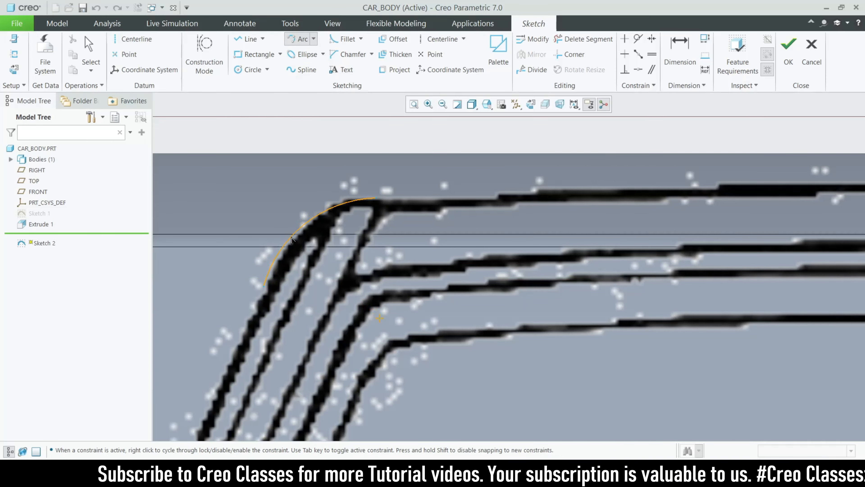
left_click(292, 238)
Draw a line from the roof corner arc down the left windshield pillar to its base in the front reference image
scroll(357, 205, "up", 3)
scroll(322, 280, "down", 3)
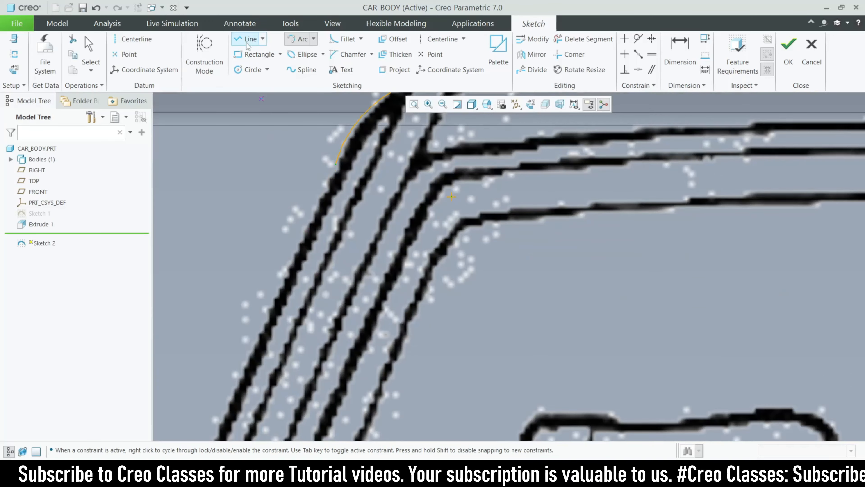
left_click(247, 46)
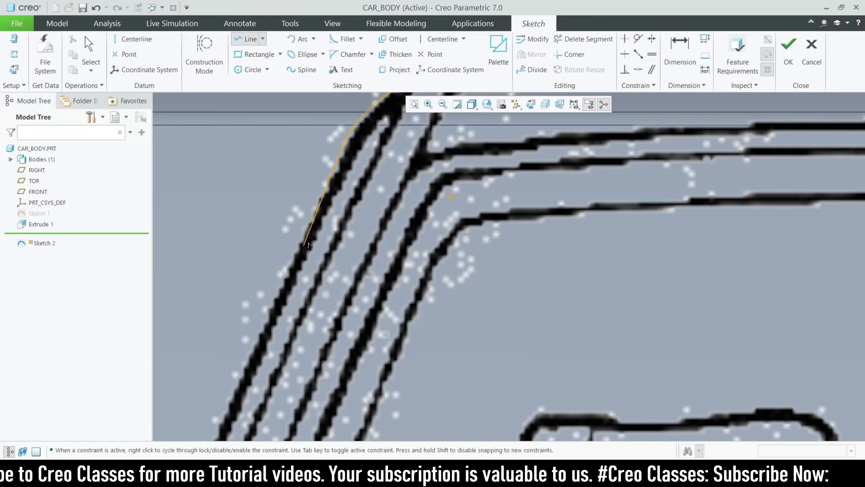
scroll(307, 244, "up", 2)
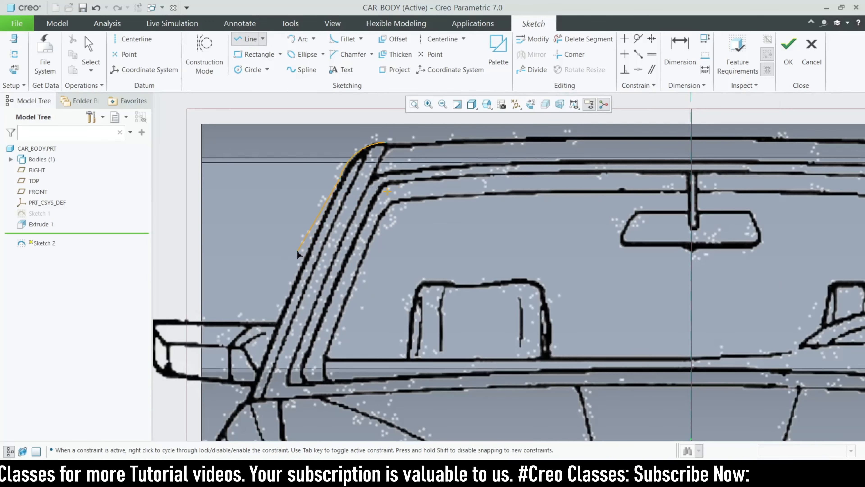
scroll(297, 254, "up", 3)
scroll(299, 272, "down", 4)
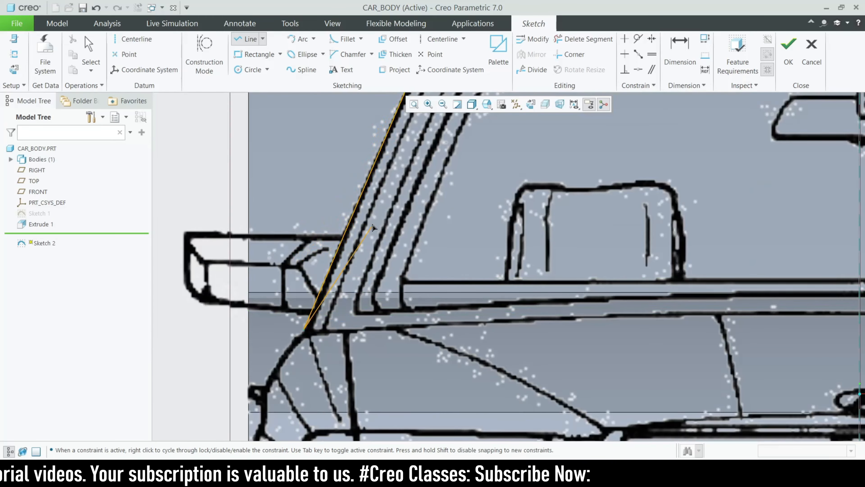
scroll(373, 227, "up", 3)
scroll(334, 283, "down", 3)
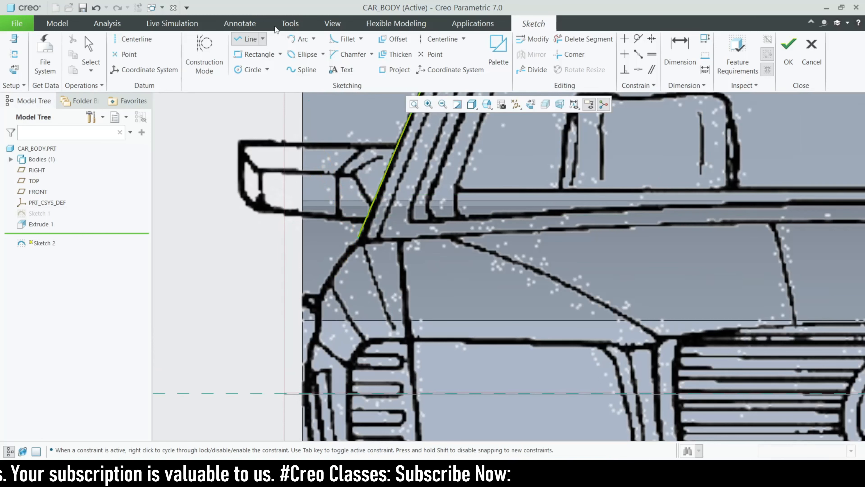
Draw an arc from the windshield pillar's base along the left fender's shoulder in the front reference image
left_click(301, 39)
scroll(332, 272, "down", 4)
left_click(438, 202)
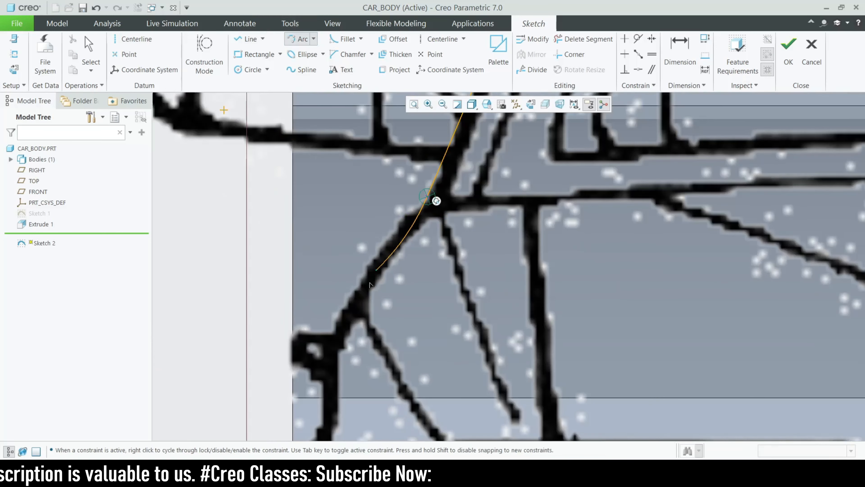
middle_click(332, 331)
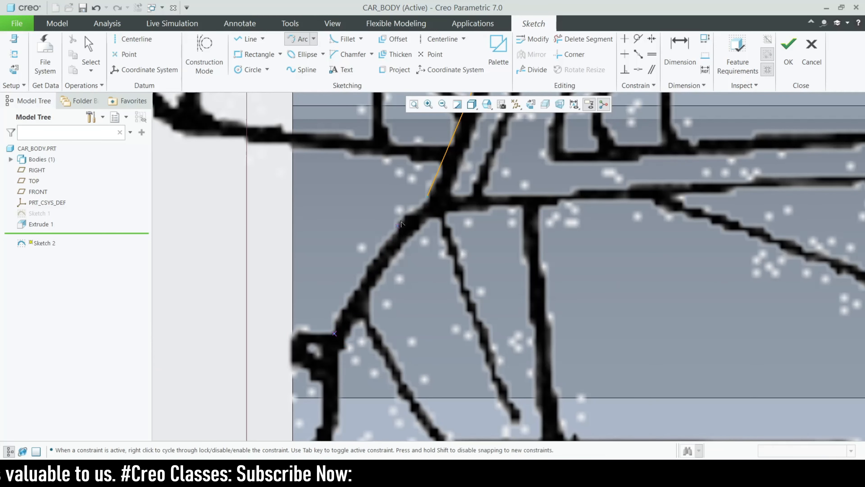
left_click(426, 197)
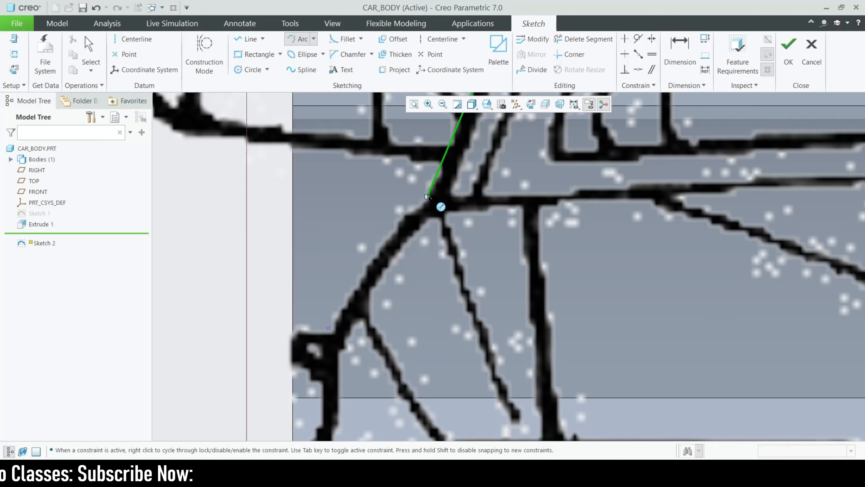
left_click(372, 250)
scroll(391, 246, "up", 3)
scroll(352, 304, "down", 2)
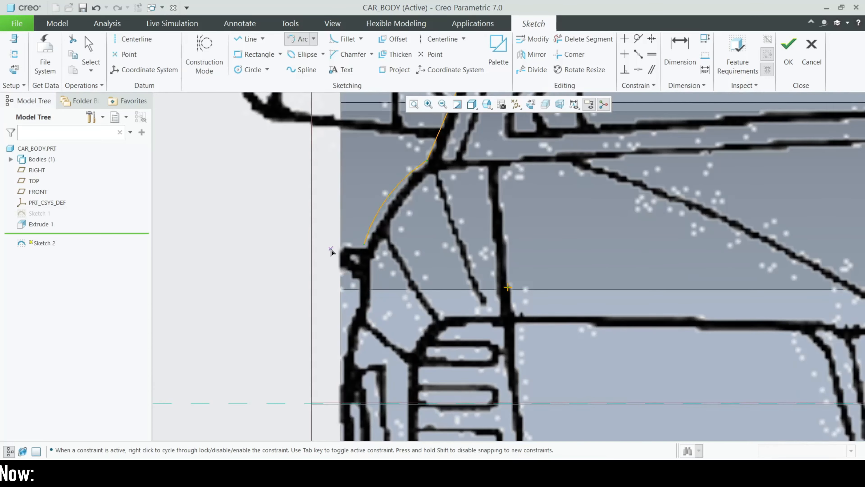
Continue the left fender outline with two connected arcs, tracing its upper side down to just above the sketch's horizontal reference
scroll(331, 251, "up", 3)
left_click(252, 39)
scroll(348, 276, "down", 6)
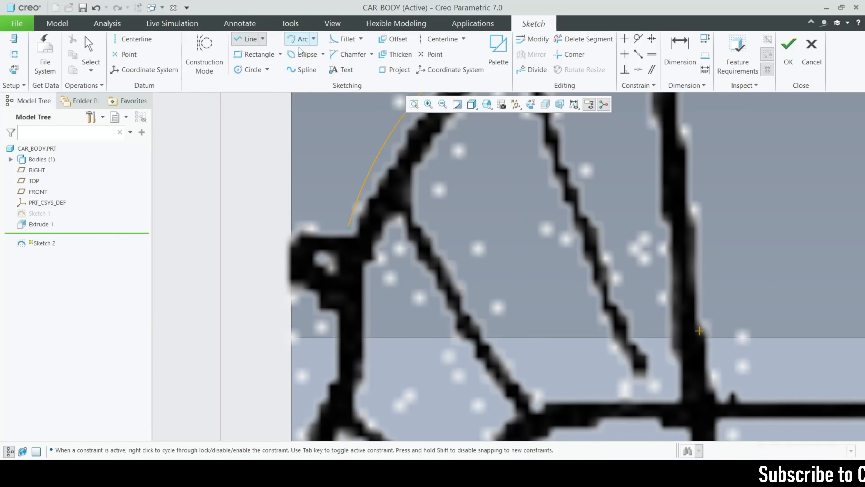
scroll(353, 226, "up", 2)
left_click(352, 216)
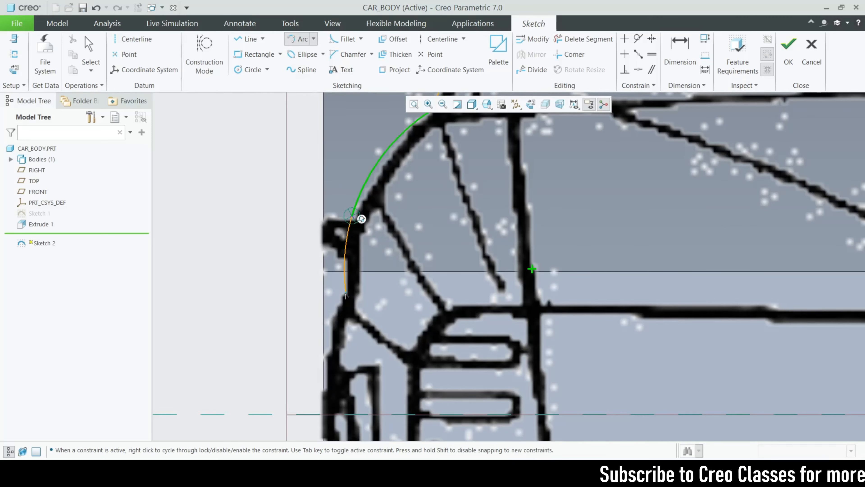
scroll(345, 294, "up", 3)
scroll(346, 248, "down", 4)
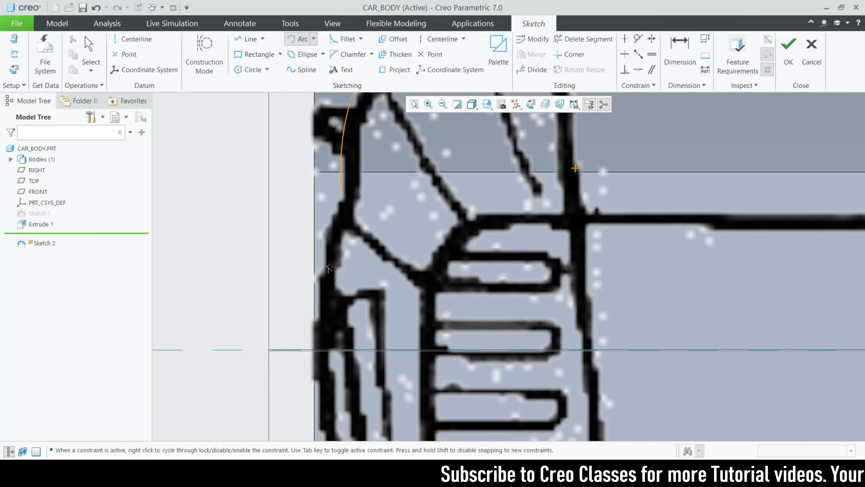
left_click(327, 223)
scroll(328, 330, "down", 2)
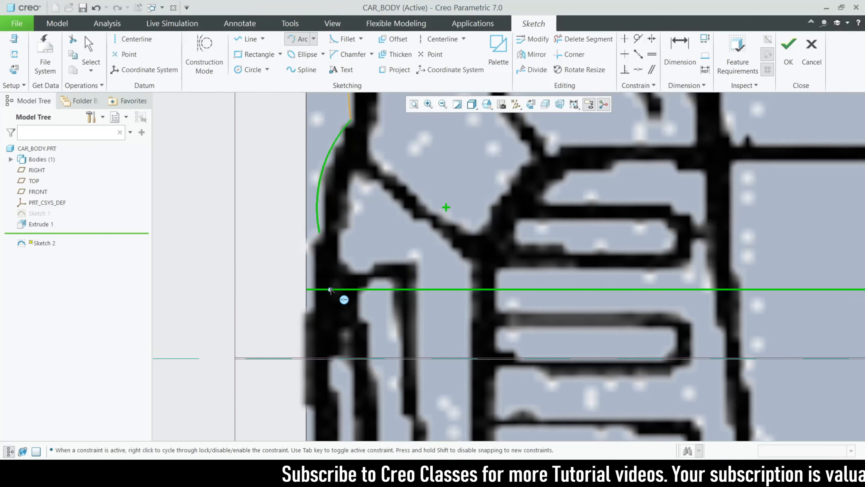
Draw connected lines from the last fender arc down the car's left side to the top of the front bumper
left_click(246, 38)
scroll(341, 296, "down", 1)
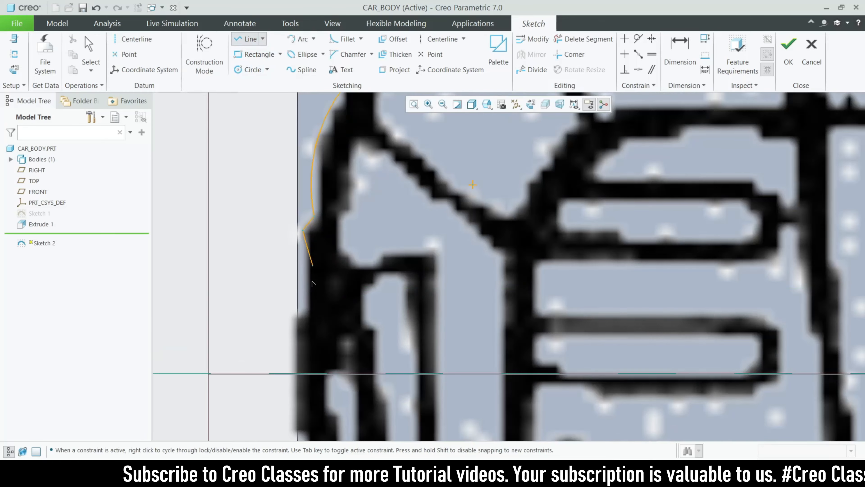
scroll(302, 330, "up", 3)
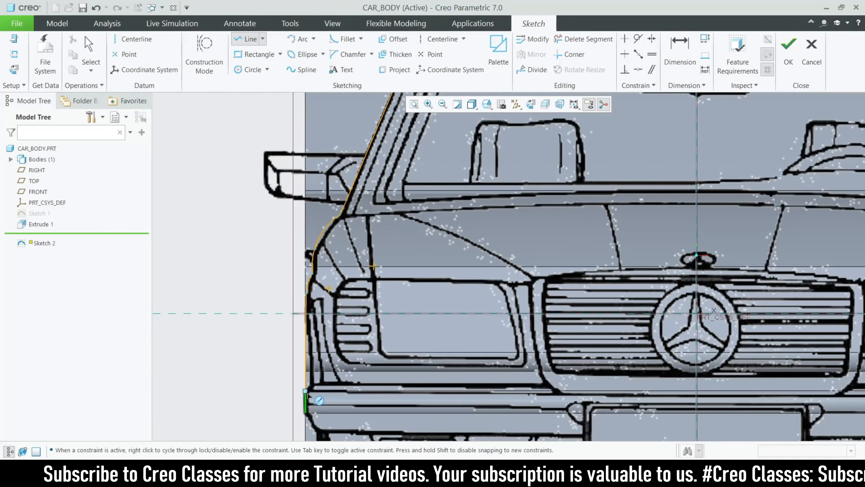
scroll(308, 395, "down", 4)
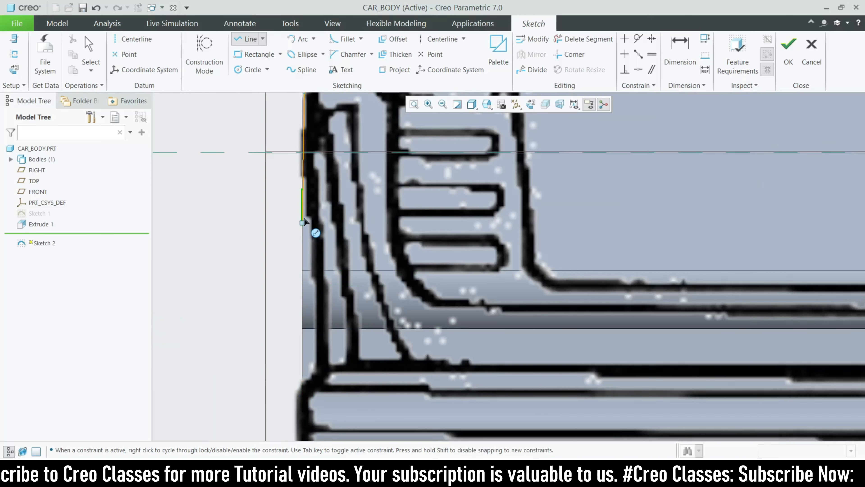
left_click(312, 223)
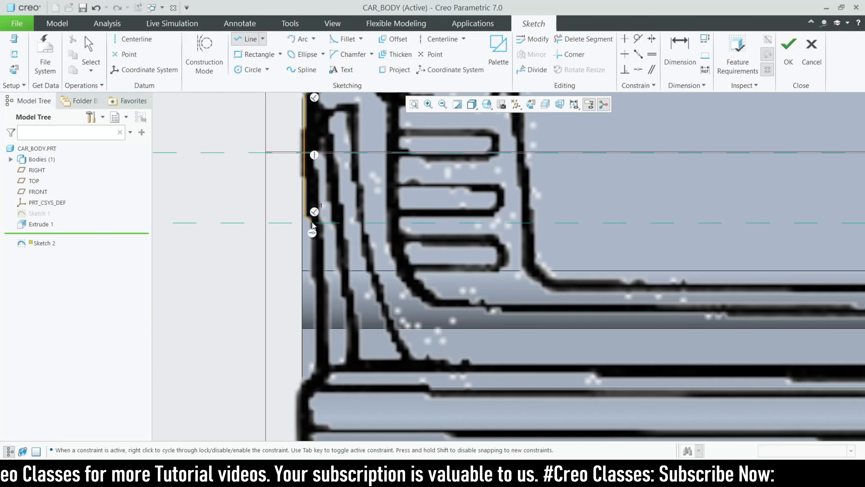
left_click(312, 279)
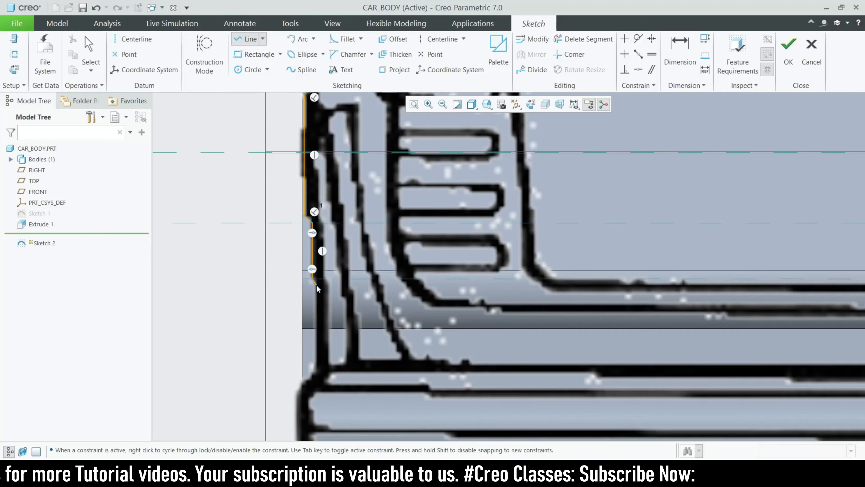
left_click(316, 285)
scroll(325, 281, "up", 6)
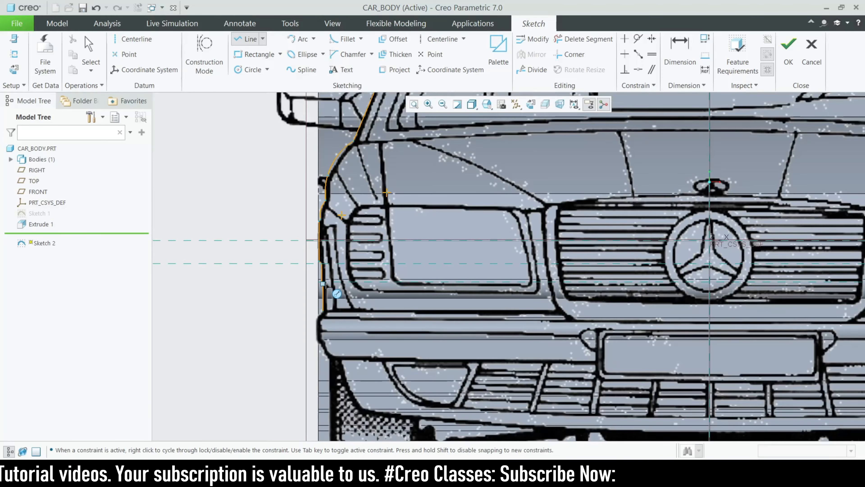
scroll(325, 306, "down", 6)
scroll(322, 307, "down", 2)
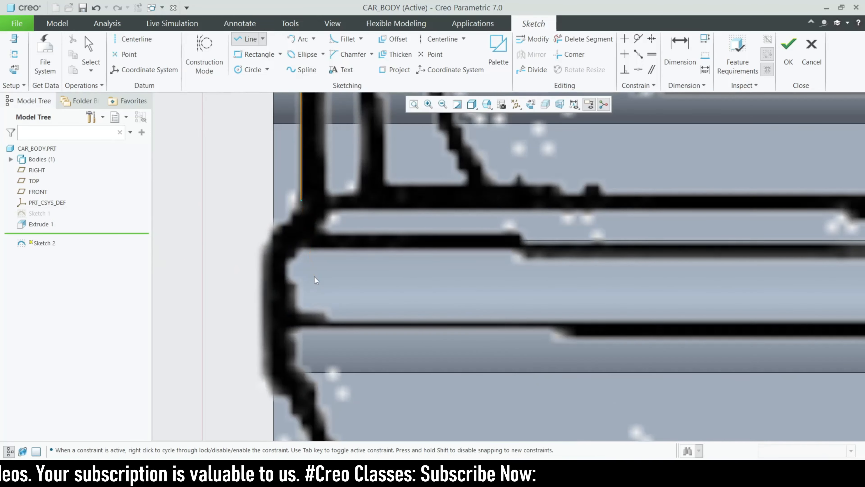
Draw a three-point arc from the end of the side line around the bumper's rounded left end
scroll(318, 275, "up", 3)
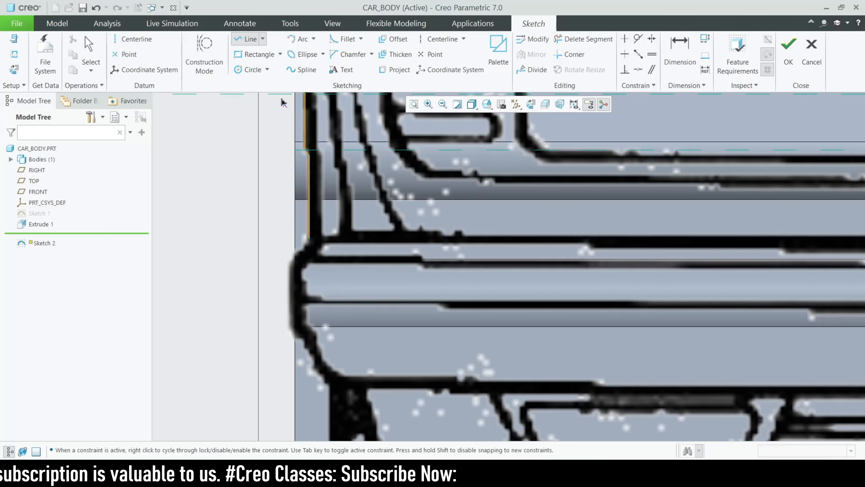
left_click(299, 39)
scroll(287, 272, "down", 2)
scroll(288, 268, "down", 1)
left_click(331, 211)
scroll(329, 191, "up", 3)
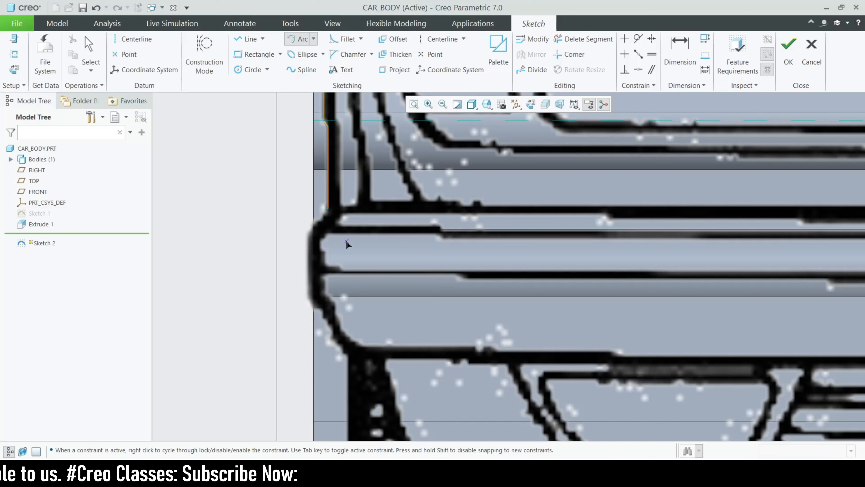
left_click(328, 209)
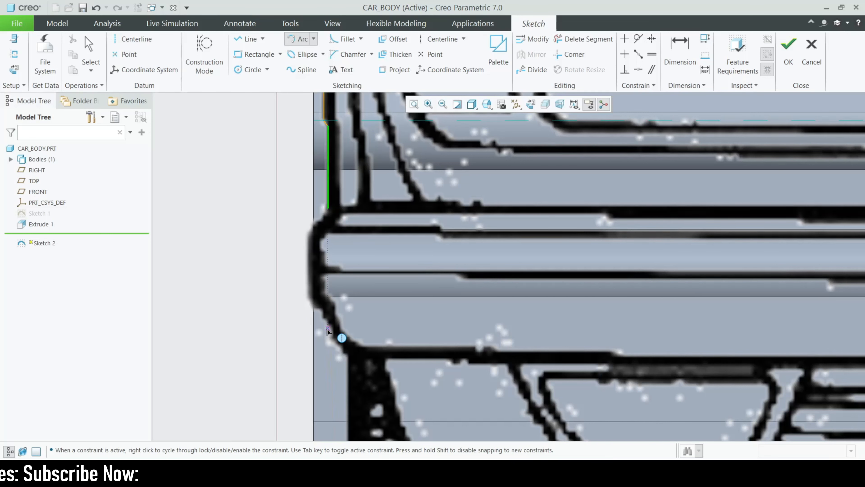
left_click(328, 330)
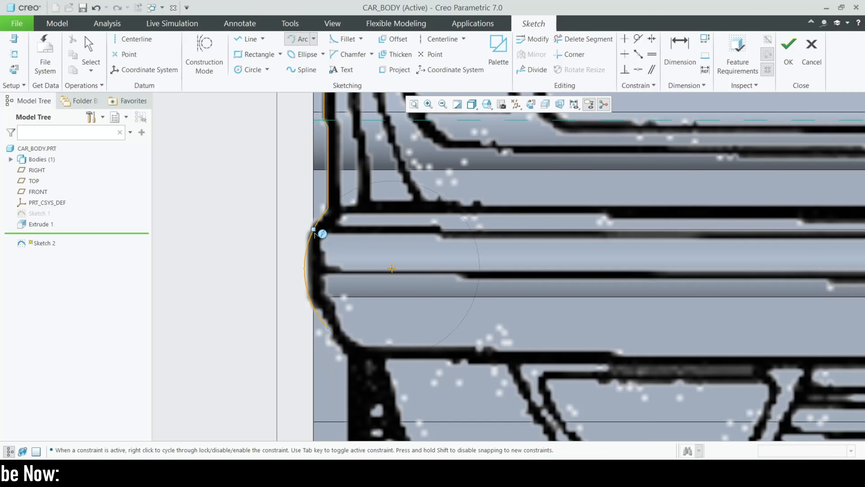
left_click(314, 235)
scroll(313, 235, "up", 3)
scroll(327, 266, "down", 4)
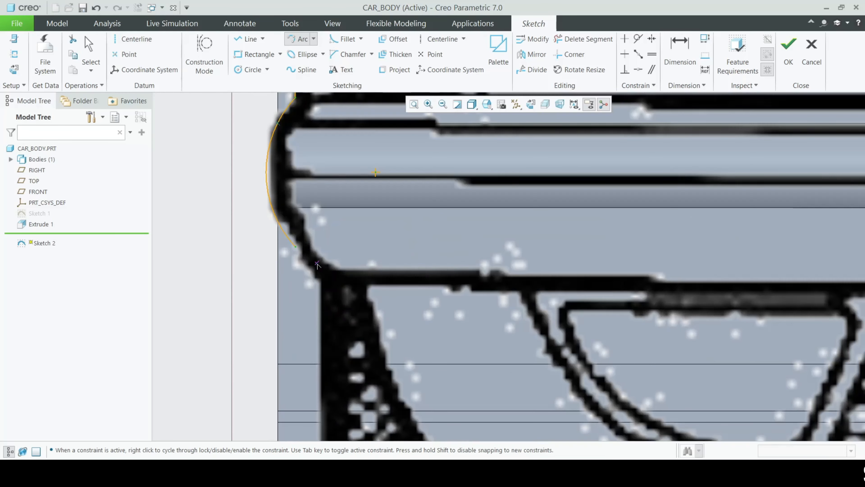
Draw a slanted line from the bumper arc to the bumper's lower left corner, followed by a short horizontal line inward
left_click(246, 39)
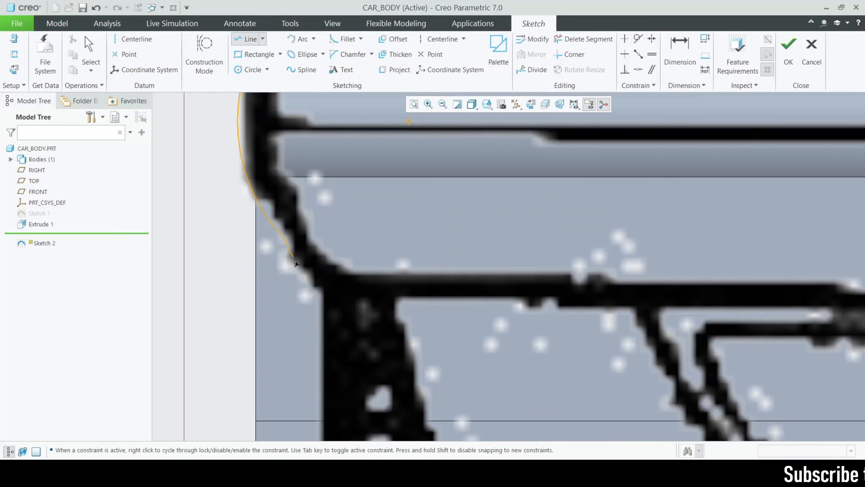
scroll(317, 278, "up", 5)
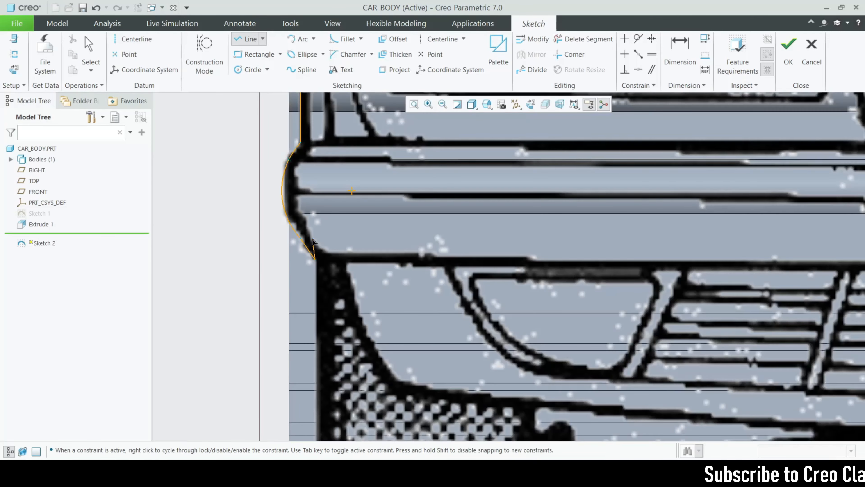
scroll(330, 272, "down", 4)
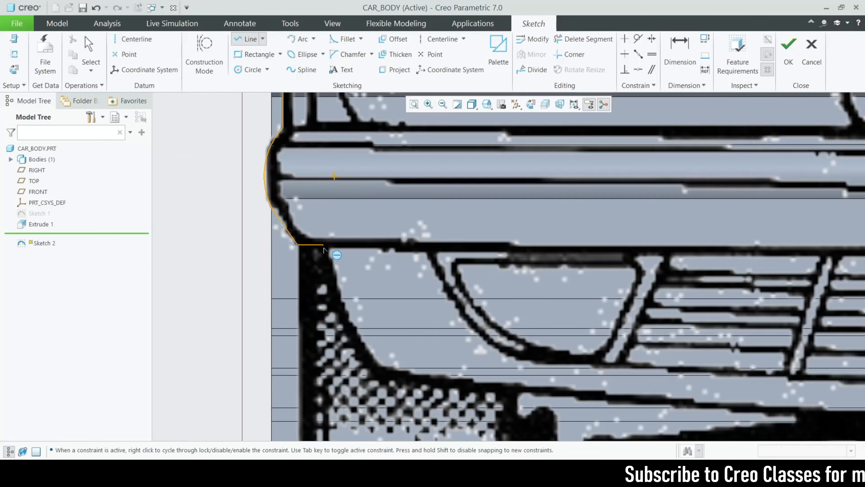
left_click(323, 245)
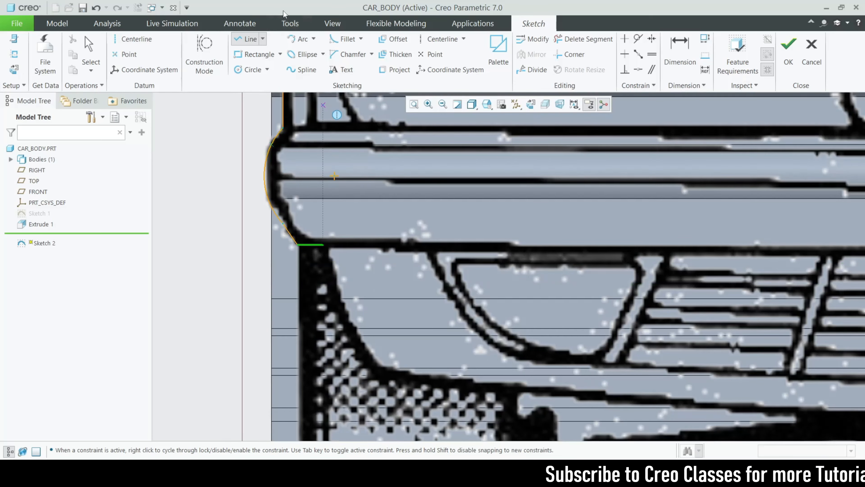
Draw an arc from the short horizontal line's end along the curved left edge of the lower bumper beside the wheel
left_click(301, 35)
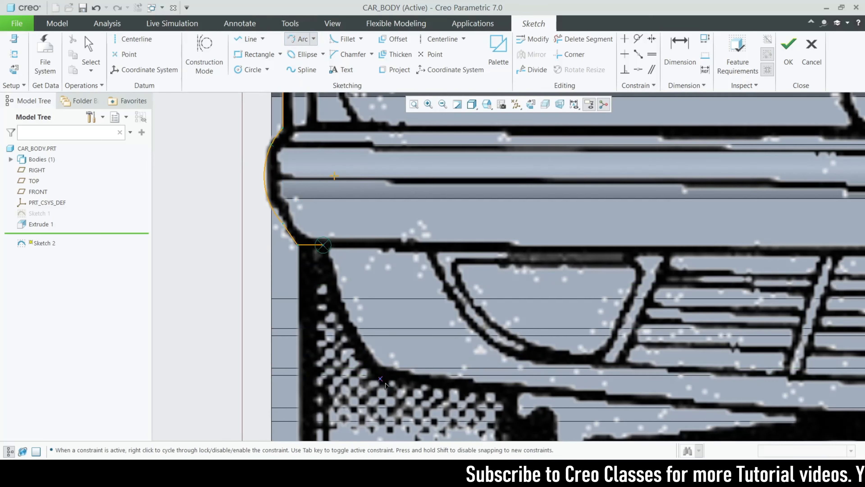
scroll(395, 380, "up", 3)
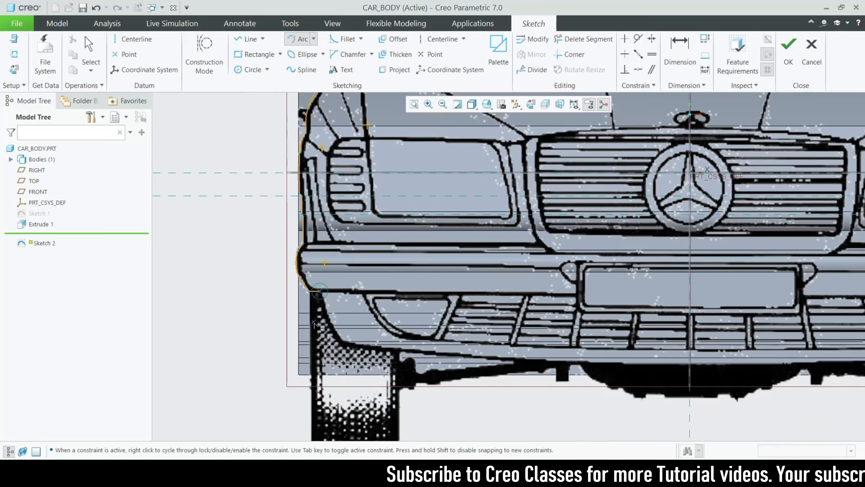
scroll(350, 351, "down", 3)
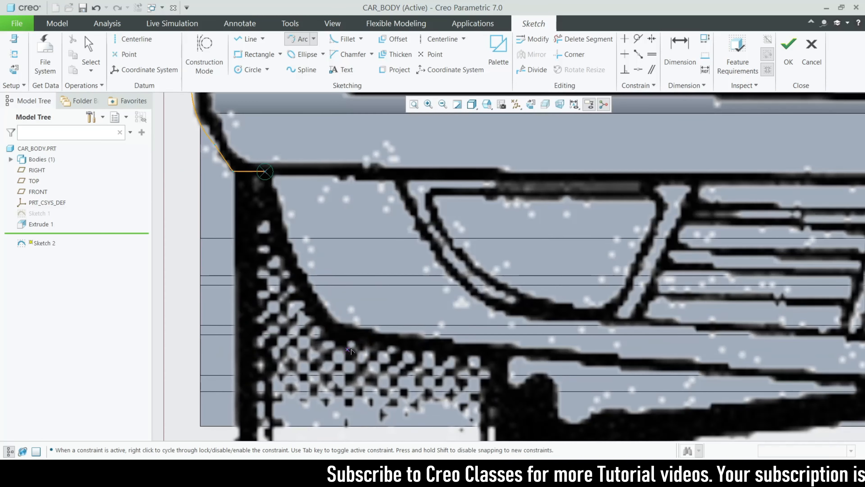
left_click(366, 347)
middle_click(315, 314)
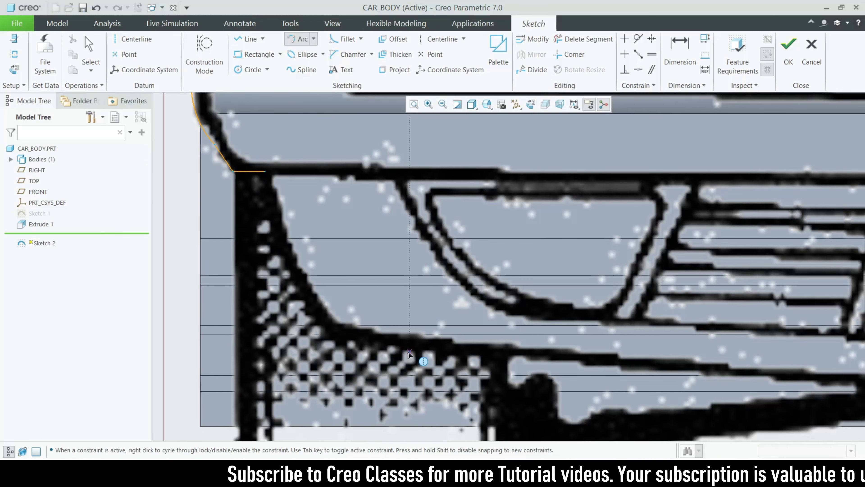
left_click(265, 171)
left_click(409, 351)
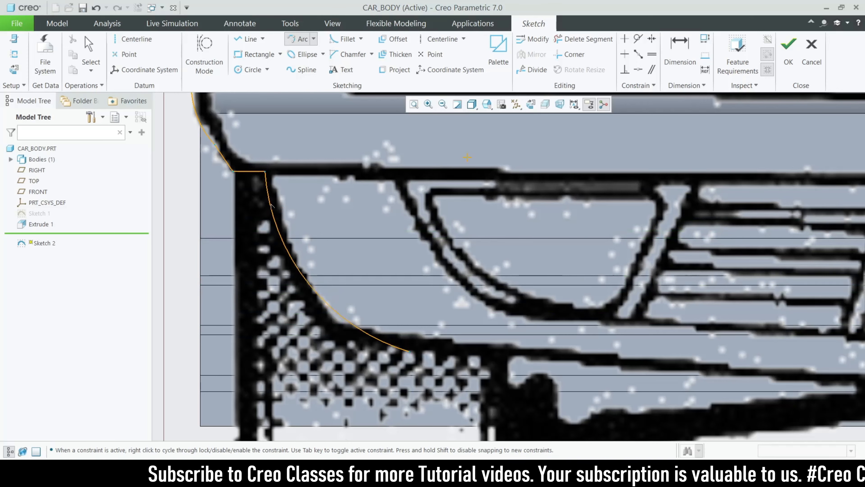
left_click(310, 310)
scroll(269, 261, "up", 4)
scroll(257, 256, "up", 4)
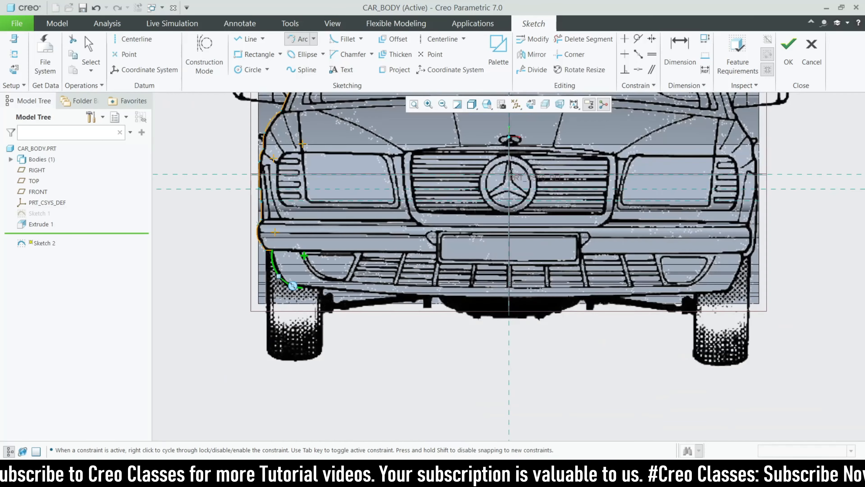
Mirror the complete left outline of the car's front about the vertical centreline
scroll(417, 313, "down", 5)
scroll(417, 312, "up", 5)
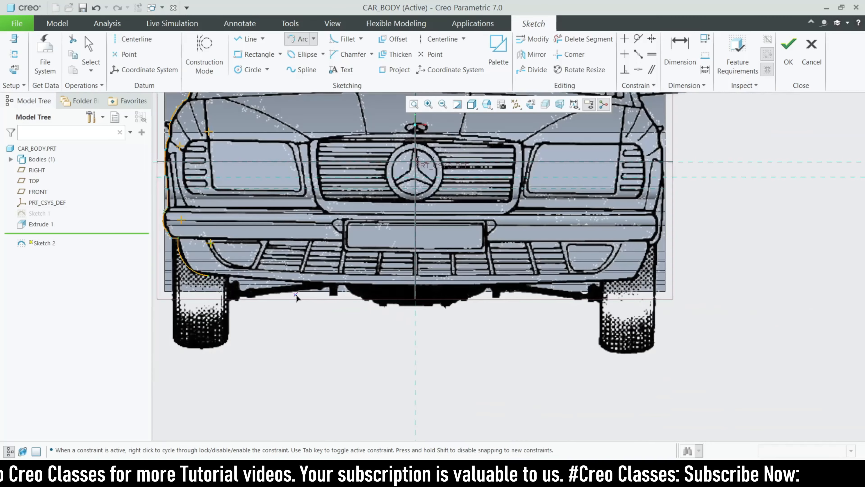
scroll(412, 288, "up", 2)
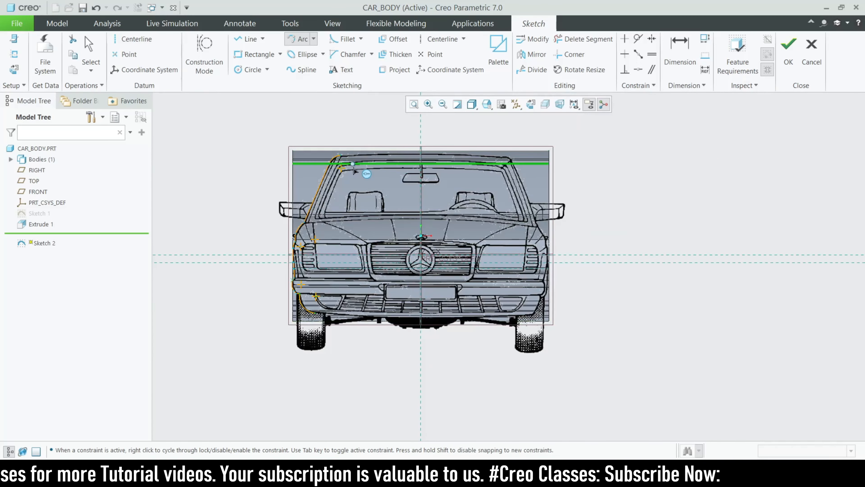
left_click(90, 55)
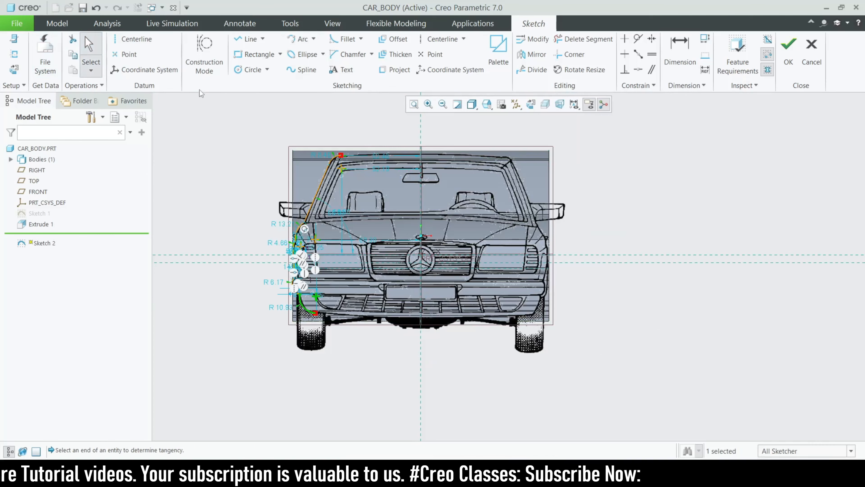
mouse_move(233, 99)
left_mouse_down()
mouse_move(301, 269)
mouse_move(413, 371)
left_mouse_up()
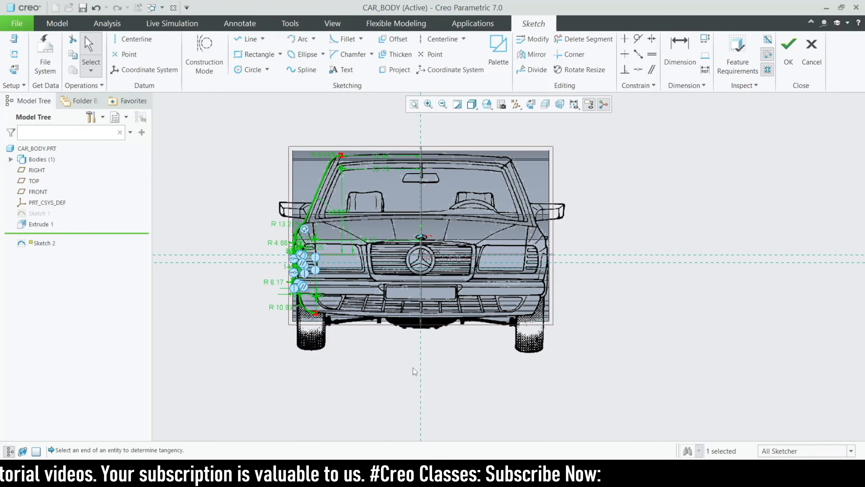
left_click(540, 58)
left_click(421, 126)
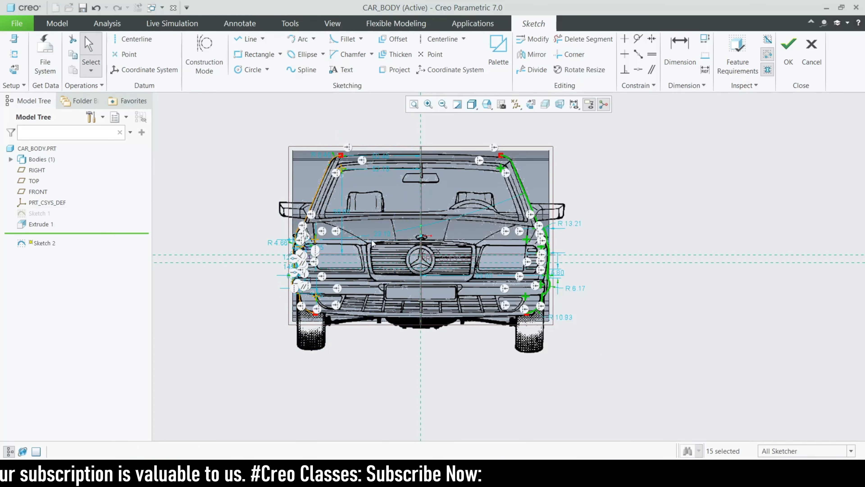
scroll(396, 126, "up", 5)
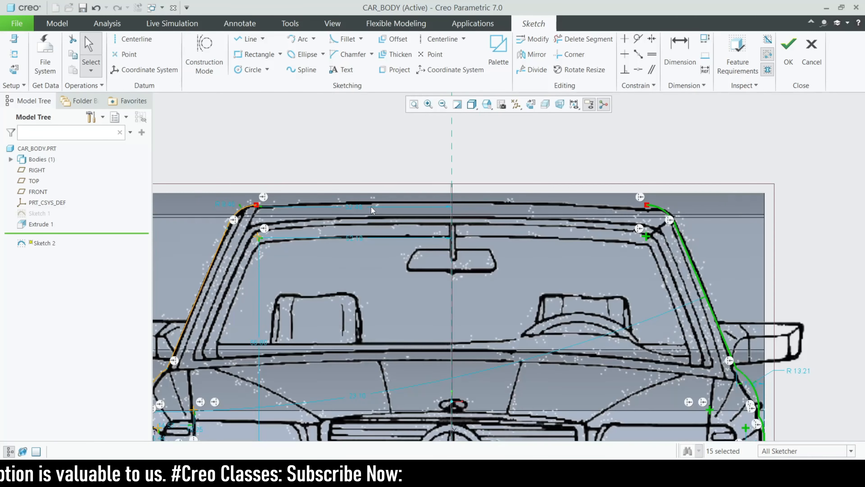
left_click(301, 70)
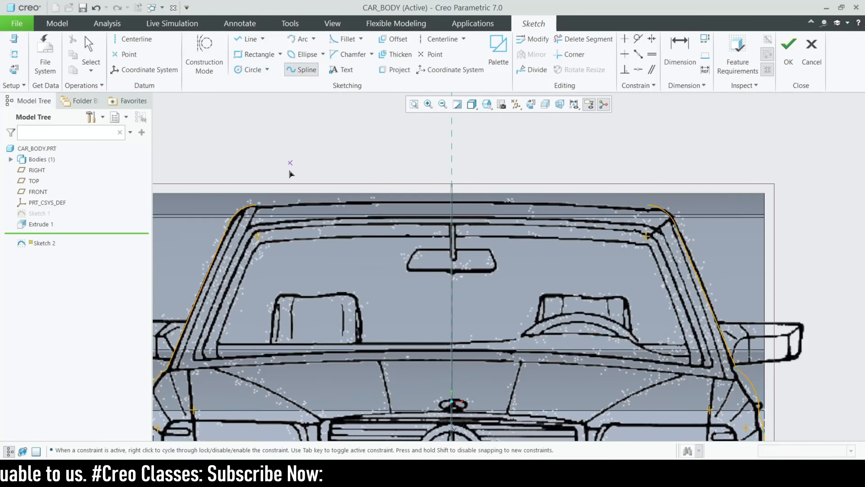
left_click(256, 205)
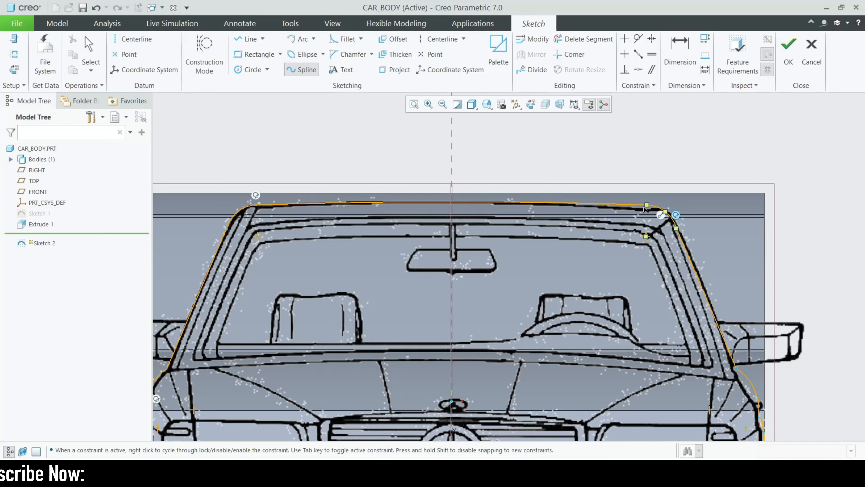
left_click(646, 205)
middle_click(645, 207)
middle_click(645, 207)
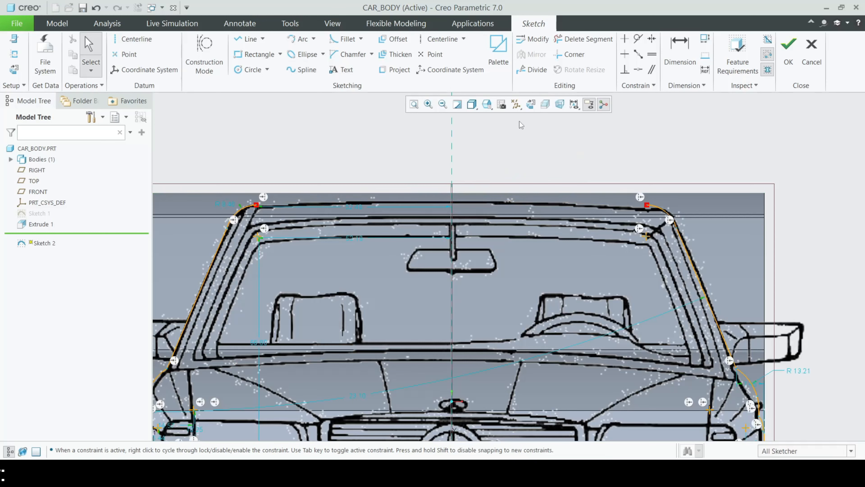
Draw a conic arc along the roof edge joining the upper ends of the two outline halves, with its peak on the centreline
left_click(313, 39)
left_click(307, 99)
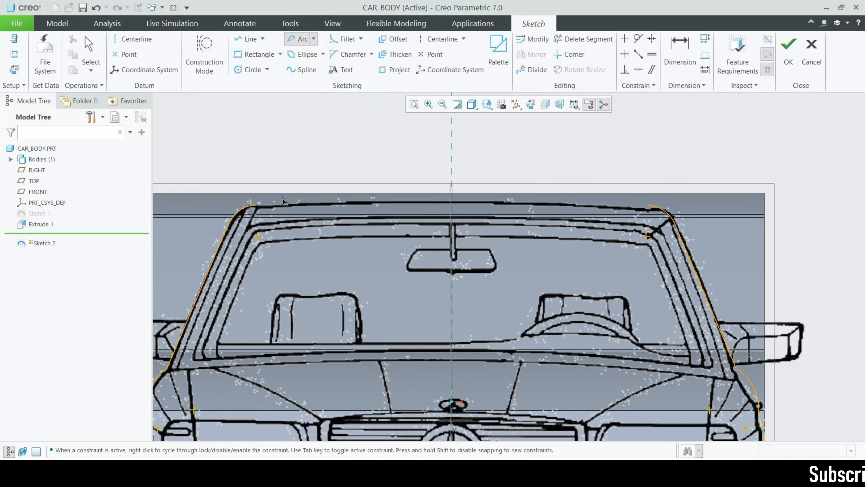
left_click(648, 207)
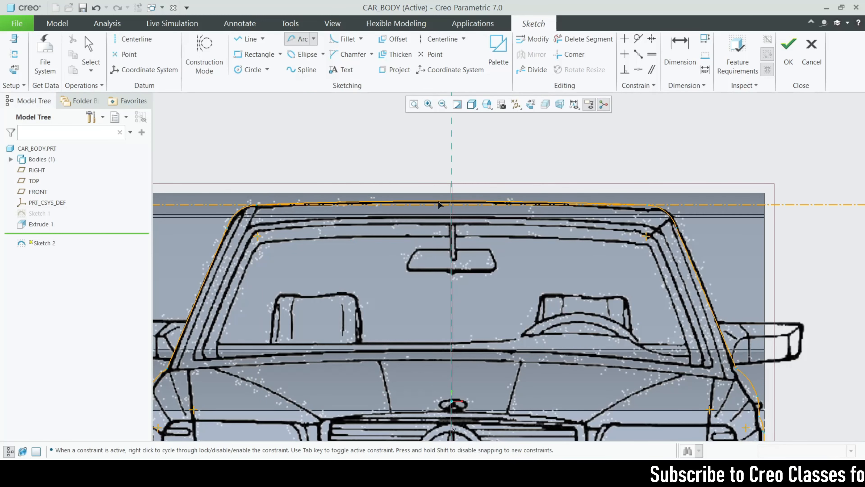
left_click(451, 200)
middle_click(516, 160)
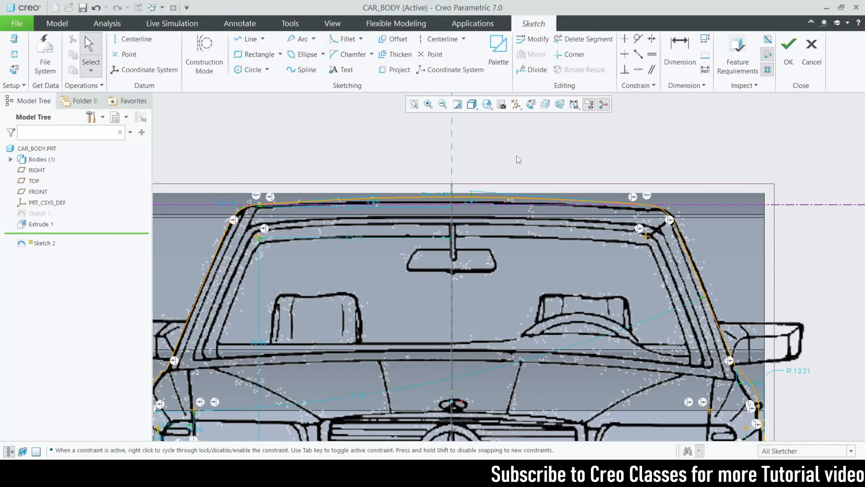
Check the roof curve and the open lower ends of the outline, including an angled view against the car body
scroll(472, 163, "down", 5)
scroll(465, 160, "up", 5)
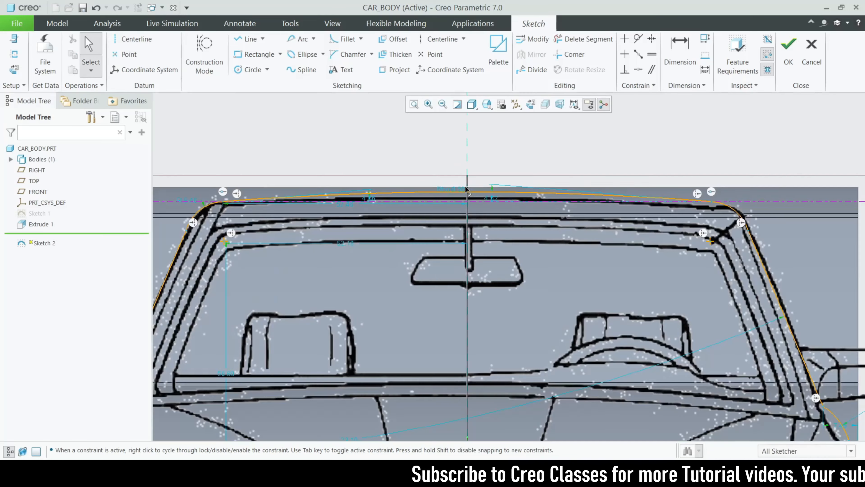
scroll(416, 243, "up", 5)
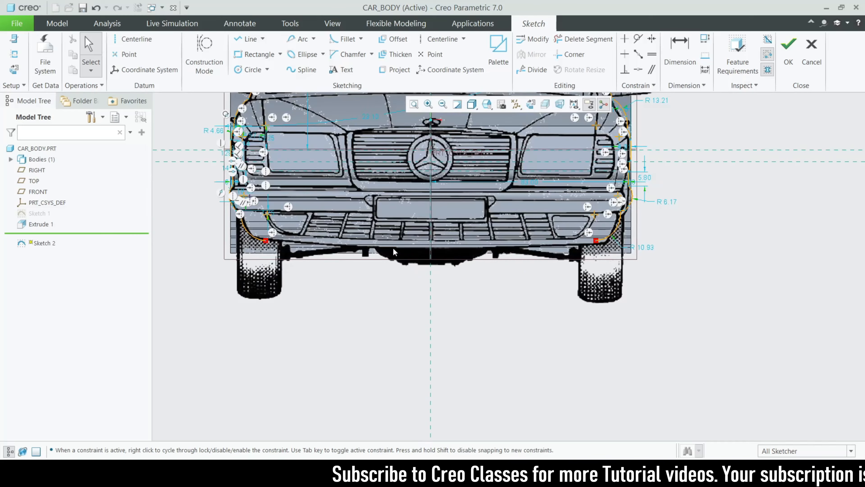
scroll(389, 232, "up", 2)
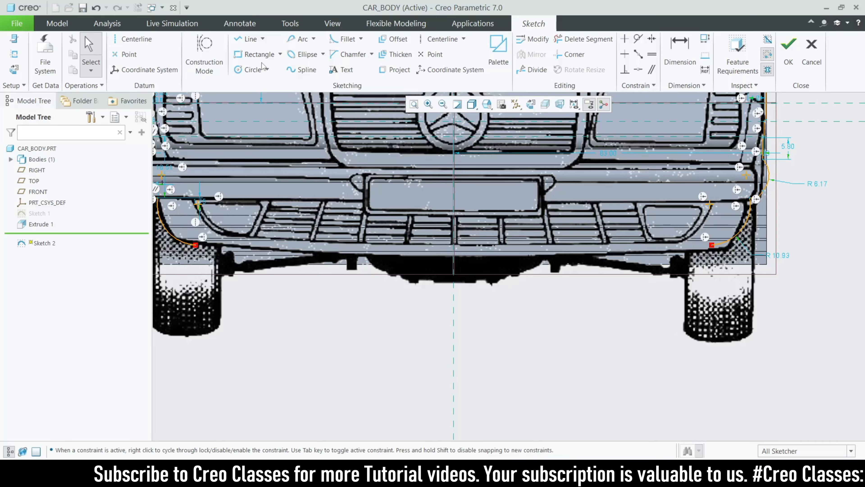
middle_click_drag(436, 301, 413, 295)
scroll(413, 293, "down", 3)
scroll(488, 319, "down", 2)
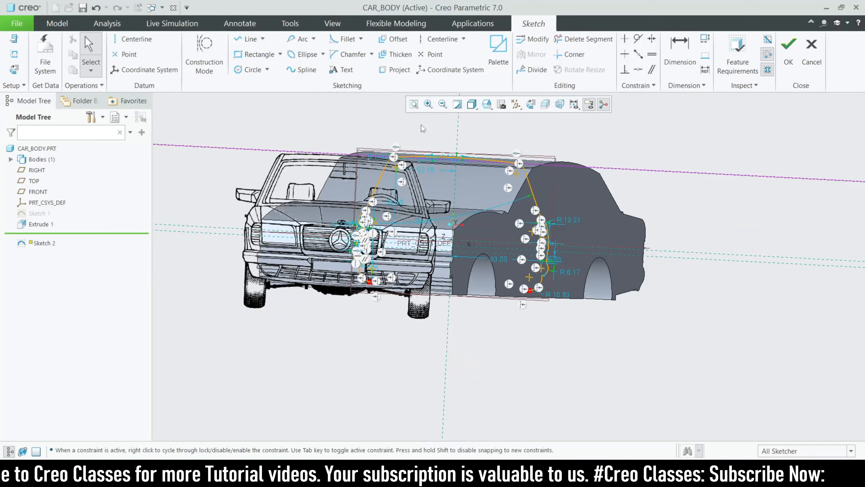
left_click(529, 106)
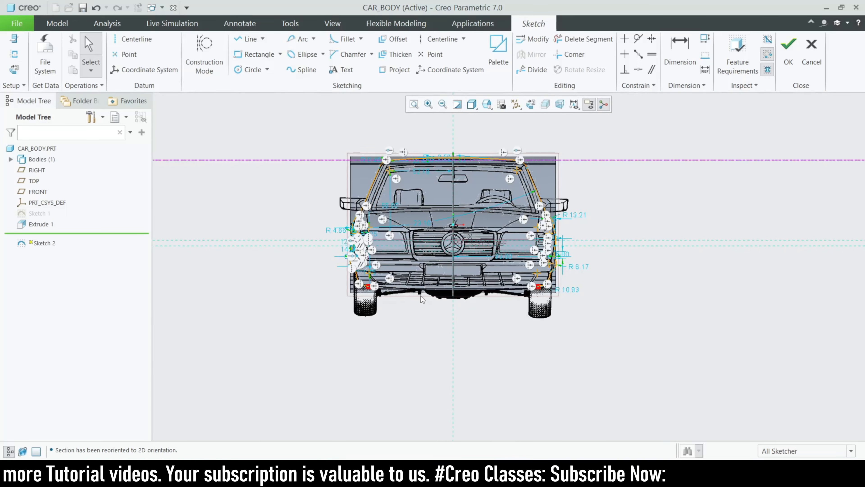
Examine how the lower ends of the outline sit relative to the body's underside from several angles, returning to the sketch view
scroll(421, 295, "up", 5)
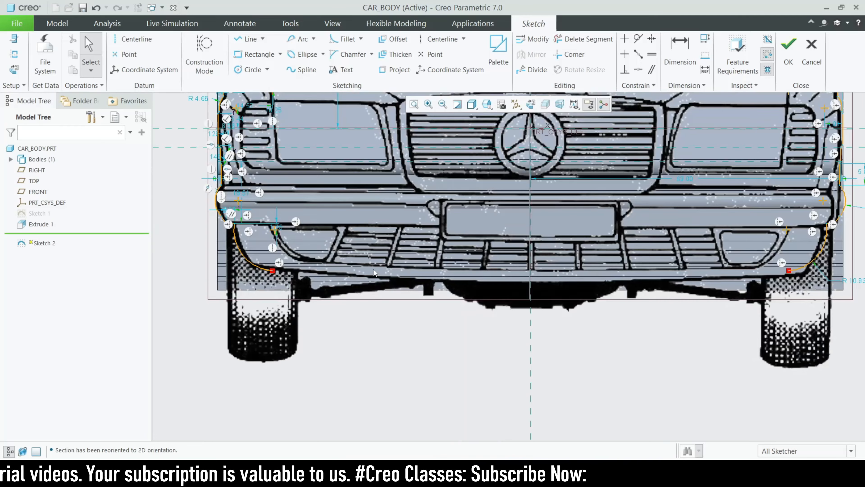
scroll(373, 272, "down", 5)
scroll(431, 138, "up", 2)
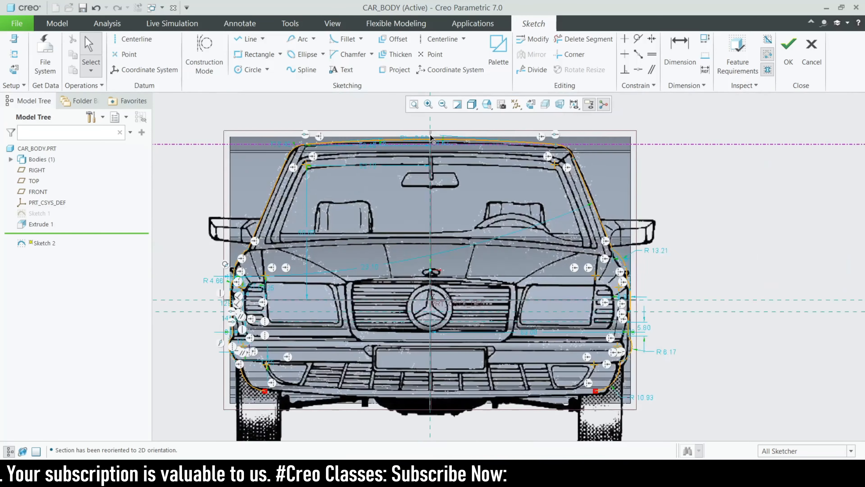
scroll(420, 158, "down", 3)
scroll(425, 277, "up", 8)
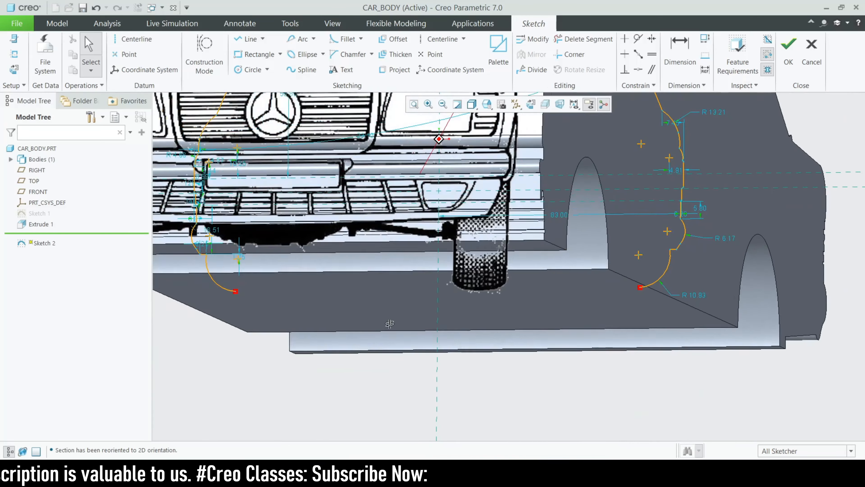
mouse_move(390, 323)
middle_mouse_down()
mouse_move(400, 305)
mouse_move(390, 356)
mouse_move(344, 360)
middle_mouse_up()
left_click(531, 105)
scroll(347, 320, "down", 3)
scroll(449, 356, "down", 3)
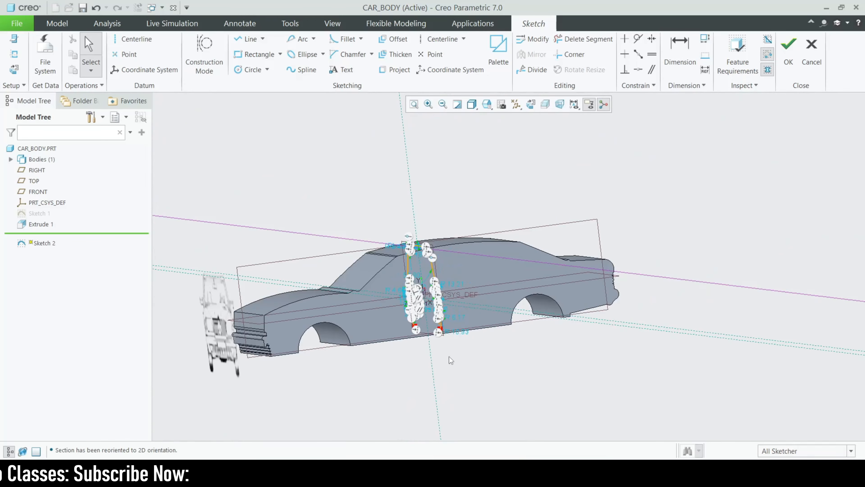
scroll(450, 360, "up", 2)
scroll(451, 366, "up", 5)
scroll(453, 233, "up", 5)
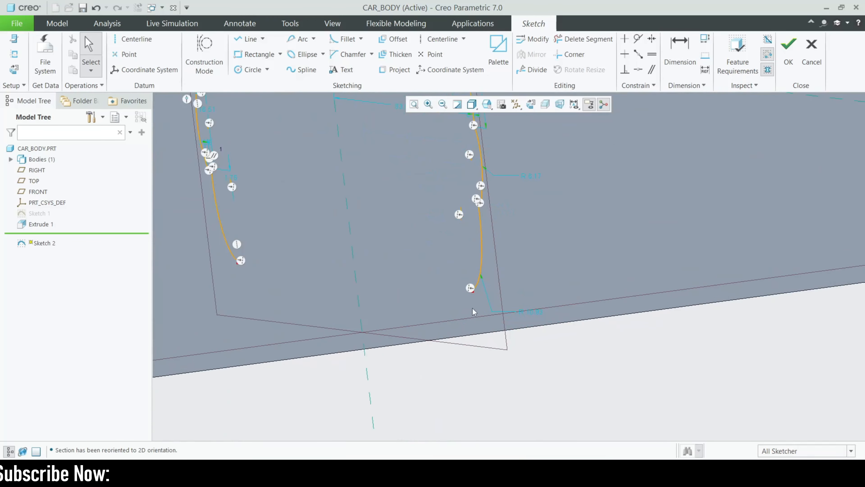
left_click(537, 104)
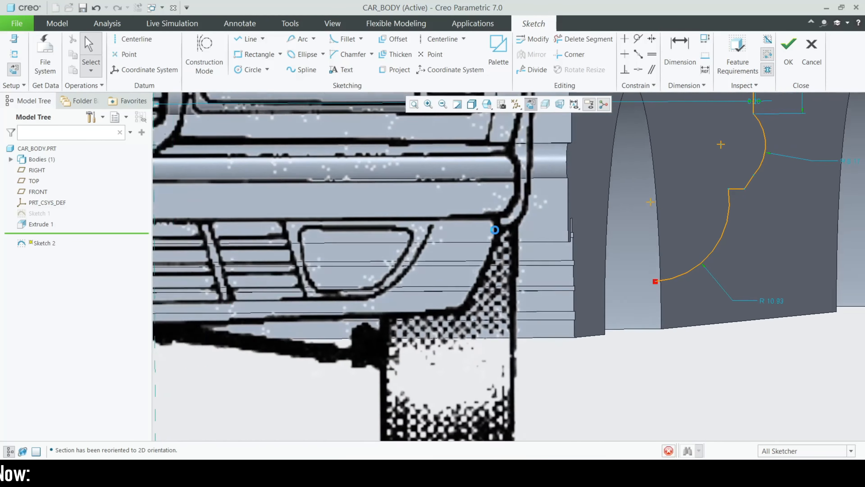
scroll(505, 278, "down", 3)
scroll(527, 326, "down", 2)
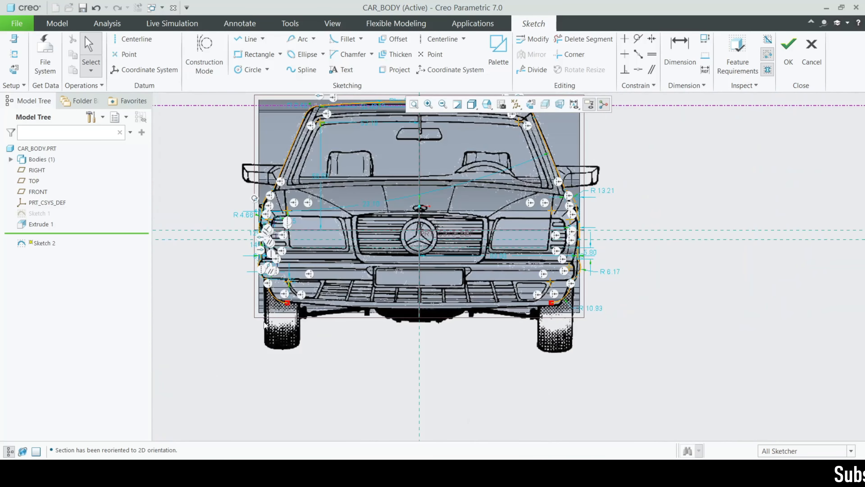
Draw a conic arc along the lower bumper's underside to close the outline through the centreline, and finish the sketch
scroll(320, 310, "up", 2)
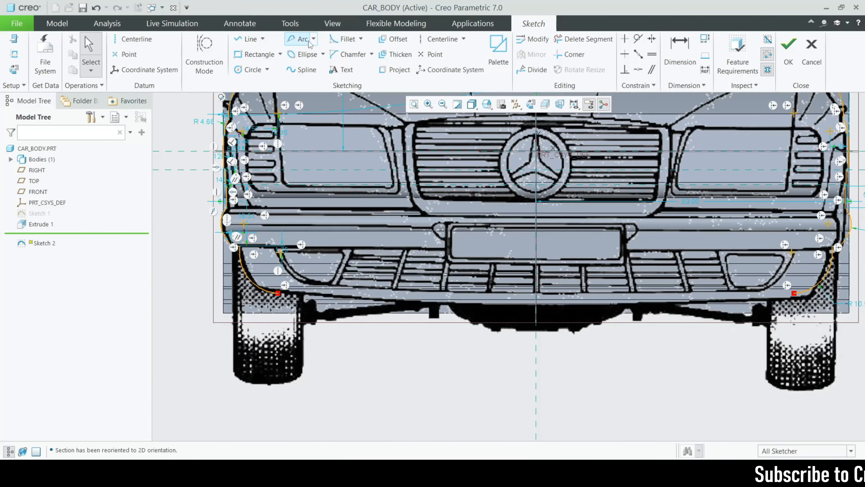
left_click(313, 39)
left_click(300, 99)
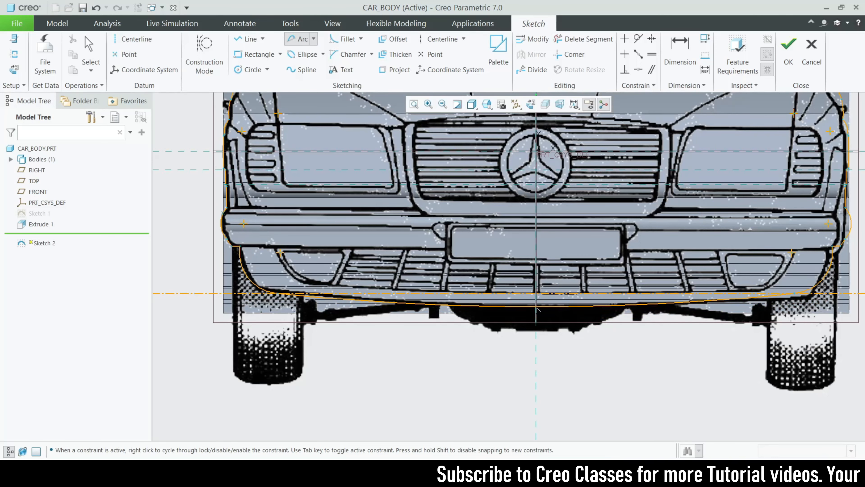
left_click(536, 307)
middle_click(577, 281)
scroll(451, 344, "up", 1)
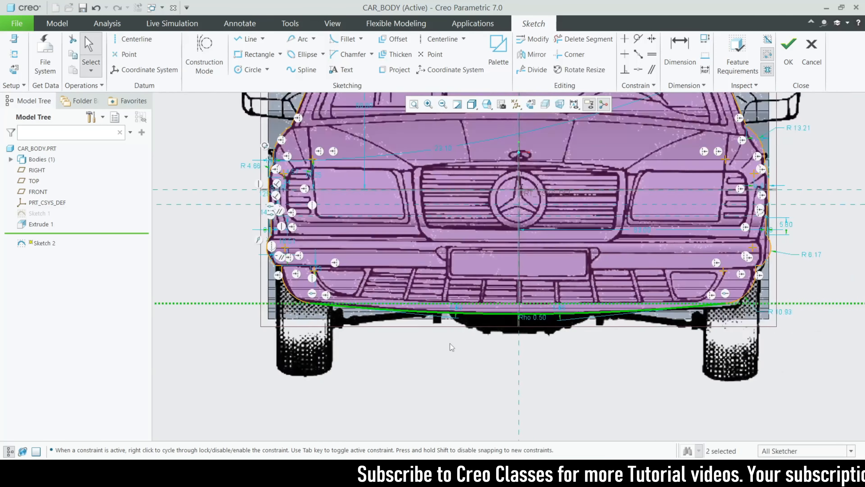
scroll(452, 347, "up", 3)
left_click(787, 58)
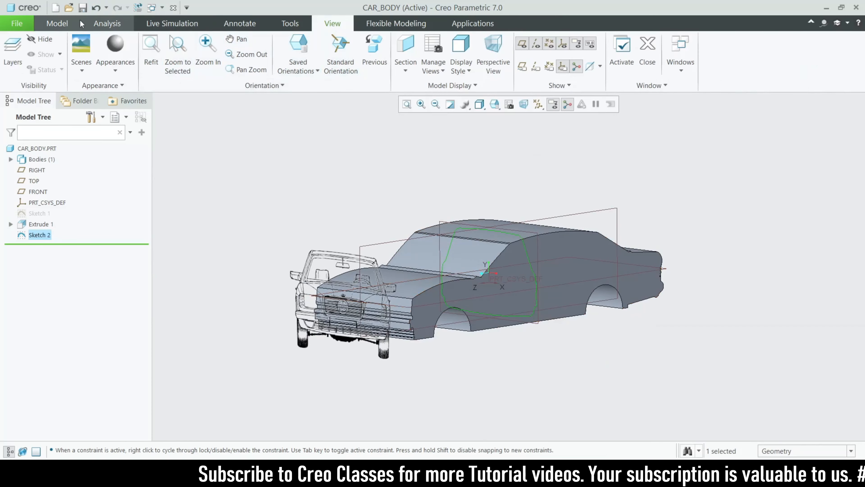
left_click(58, 23)
left_click(381, 55)
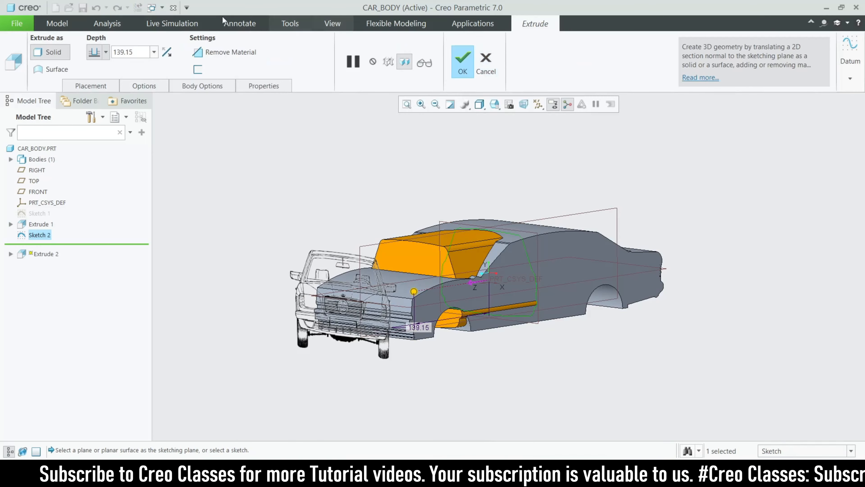
scroll(455, 282, "down", 3)
left_click(503, 282)
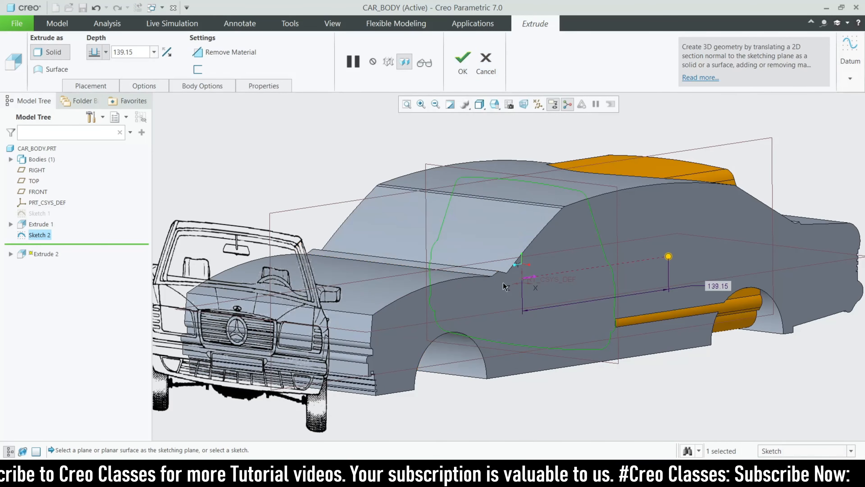
left_click(528, 278)
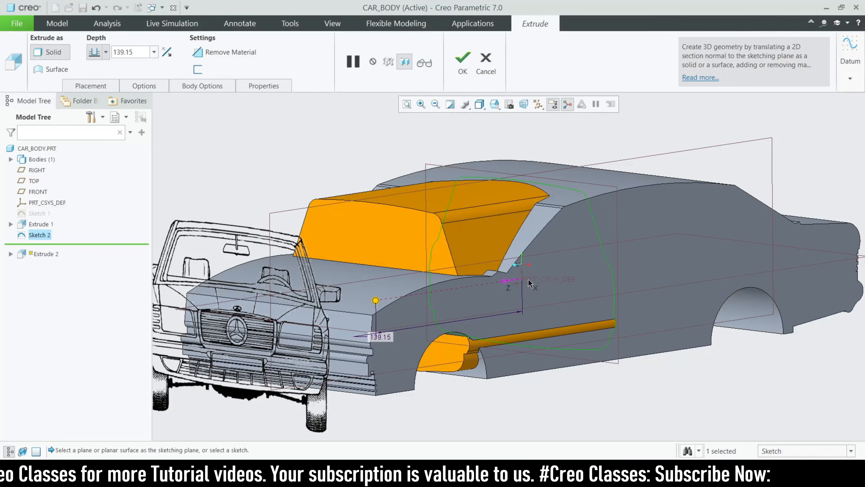
scroll(428, 277, "up", 3)
scroll(471, 289, "down", 2)
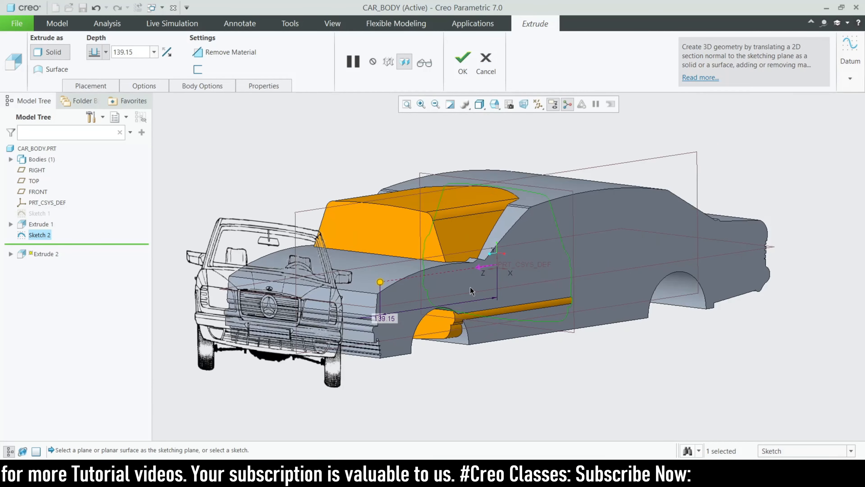
mouse_move(471, 290)
middle_mouse_down()
mouse_move(491, 260)
mouse_move(487, 294)
middle_mouse_up()
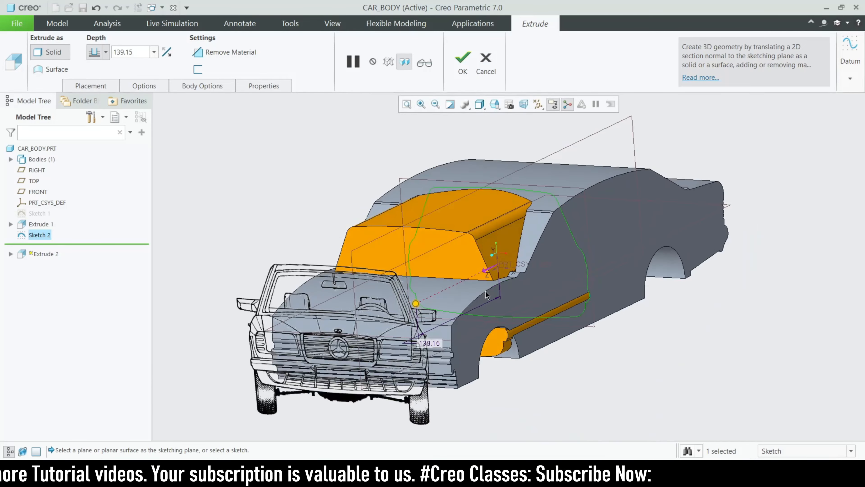
left_click(486, 59)
Cancel the pending extrude and reopen Sketch 2 for editing, oriented to the sketch view
left_click(433, 256)
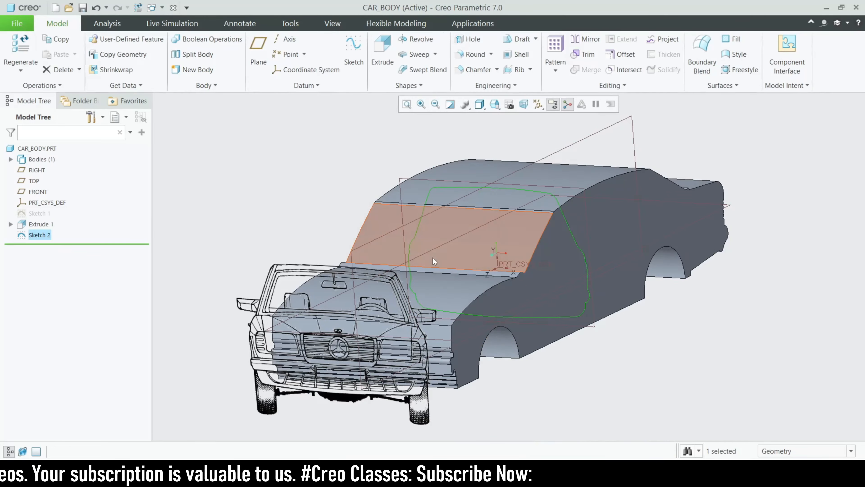
left_click(52, 178)
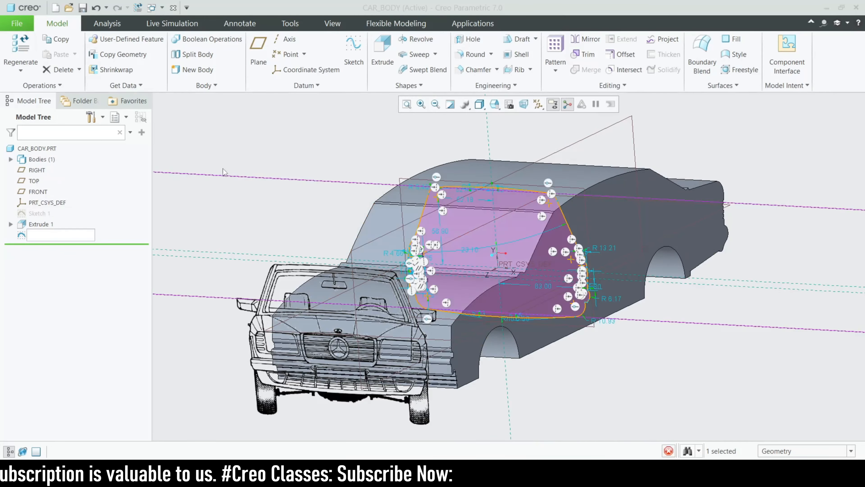
left_click(530, 104)
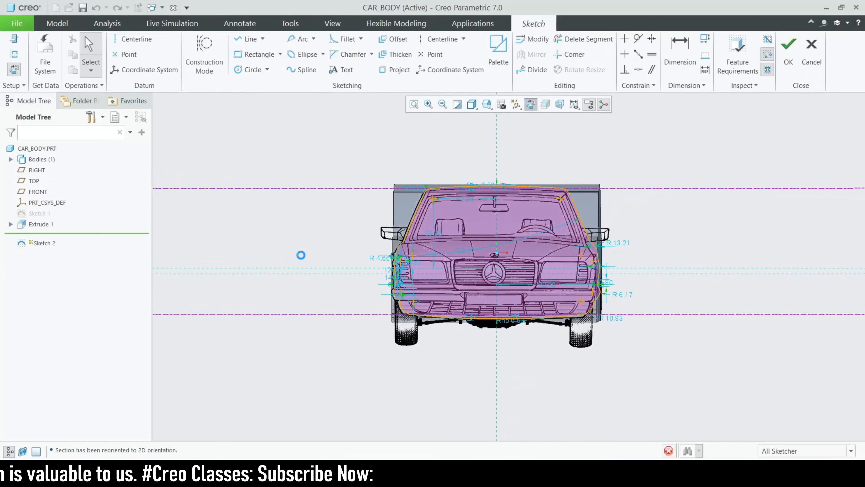
Draw a corner rectangle about 205 by 172 enclosing the whole front outline, and finish the sketch
left_click(276, 56)
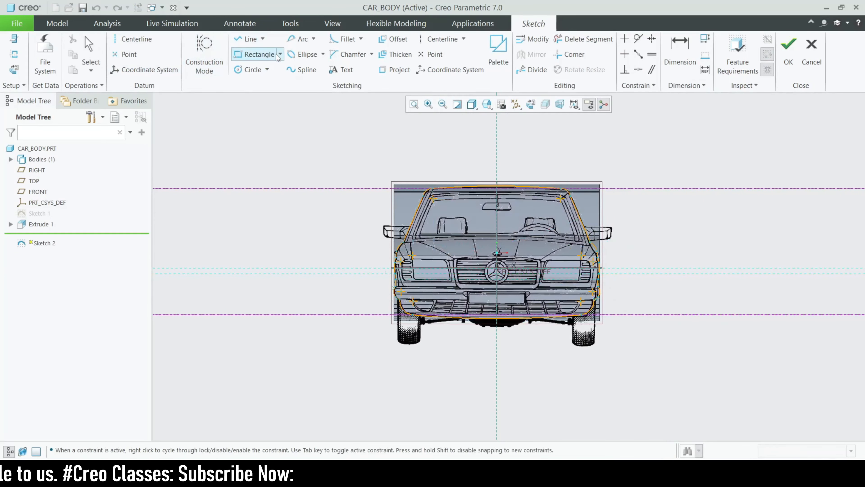
left_click(281, 55)
left_click(273, 64)
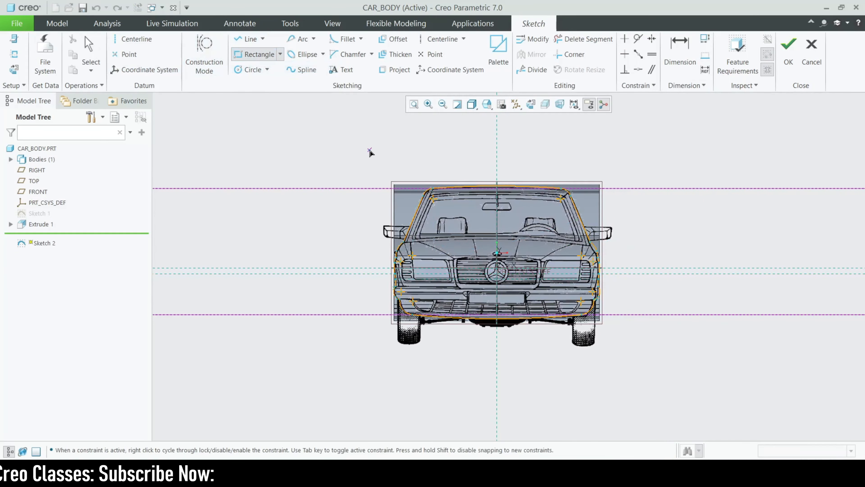
left_click(618, 359)
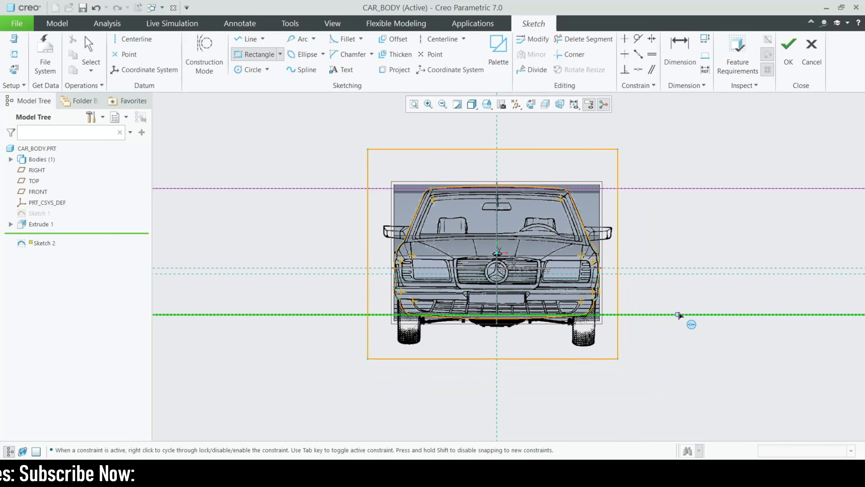
middle_click(696, 295)
left_click(789, 76)
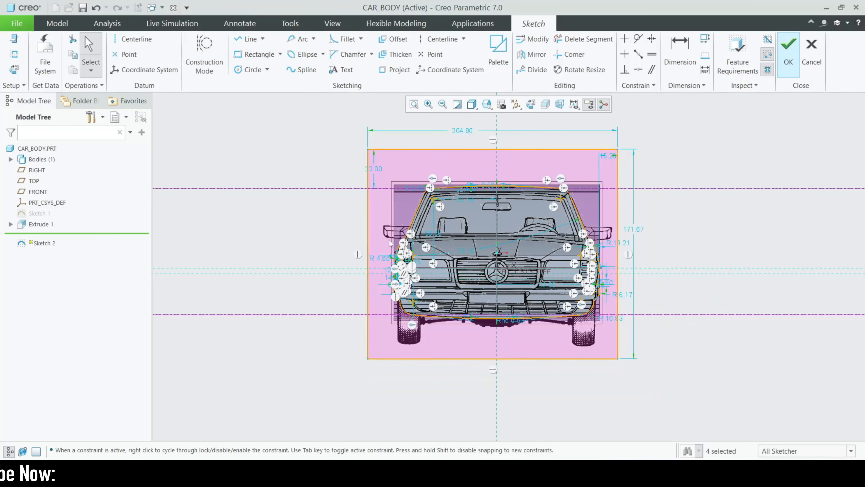
Extrude Sketch 2 symmetrically to a depth of 587.80 with Remove Material, trimming the car body to the front outline
left_click(382, 51)
key("ctrl+d")
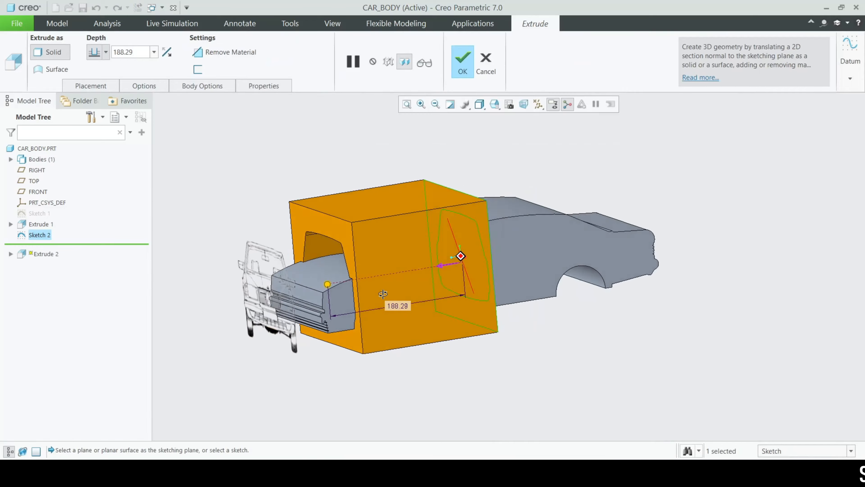
middle_click_drag(472, 328, 407, 285)
left_click(99, 85)
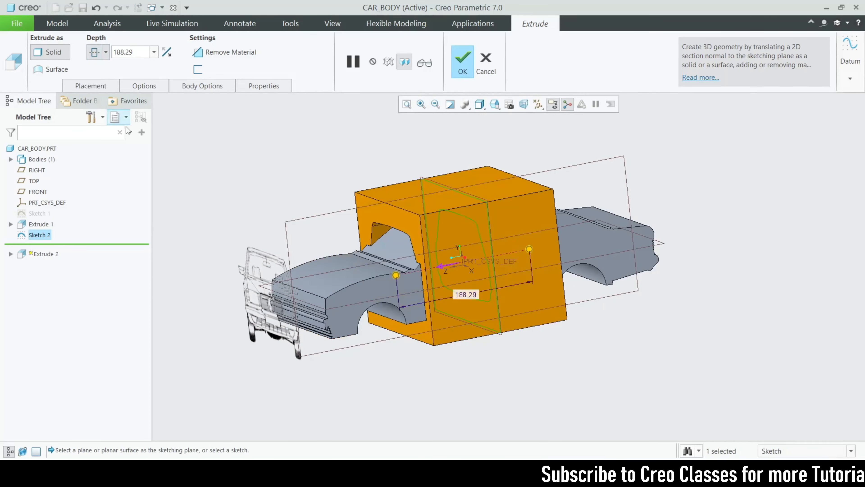
left_click_drag(339, 302, 205, 175)
left_click(221, 52)
mouse_move(391, 191)
middle_mouse_down()
mouse_move(361, 332)
mouse_move(339, 311)
mouse_move(384, 294)
mouse_move(251, 306)
mouse_move(257, 313)
mouse_move(260, 305)
mouse_move(371, 303)
mouse_move(364, 270)
mouse_move(341, 296)
mouse_move(351, 312)
middle_mouse_up()
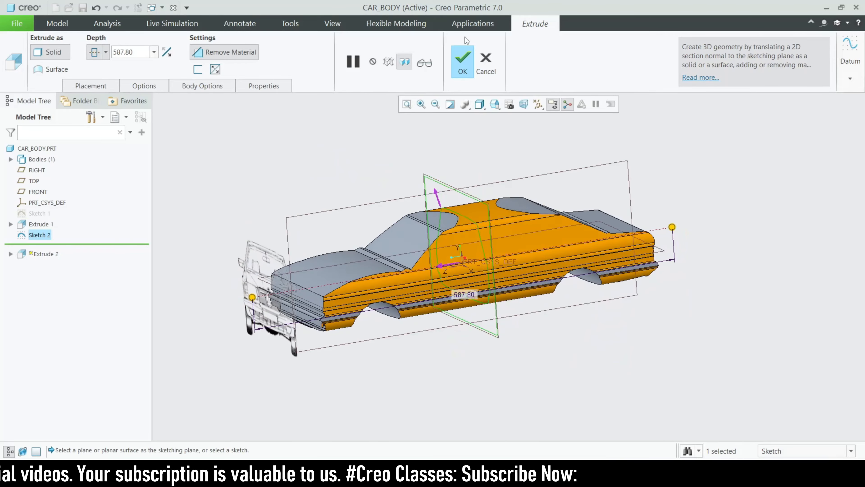
left_click(464, 58)
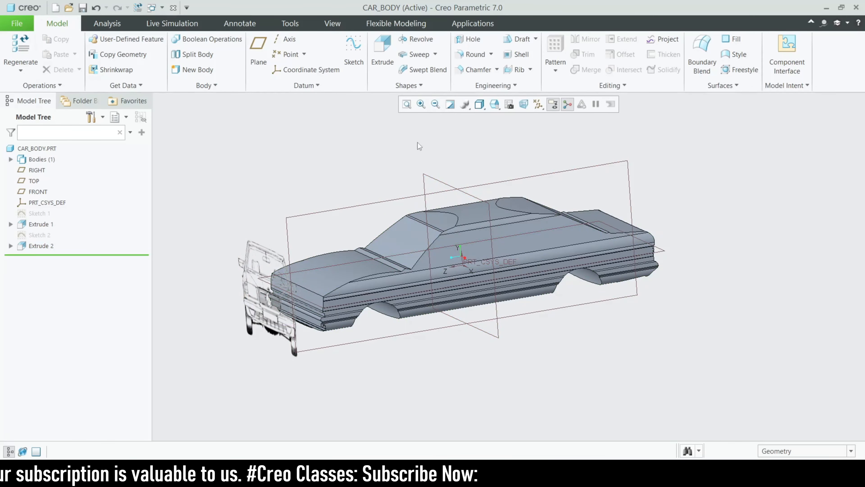
Hide the front view.jpg reference image and return to the modeling tools
left_click(332, 23)
left_click(446, 86)
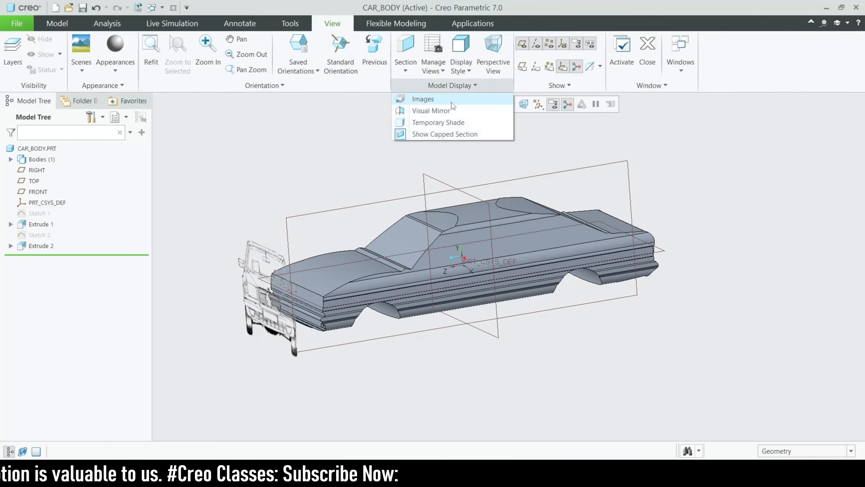
left_click(416, 100)
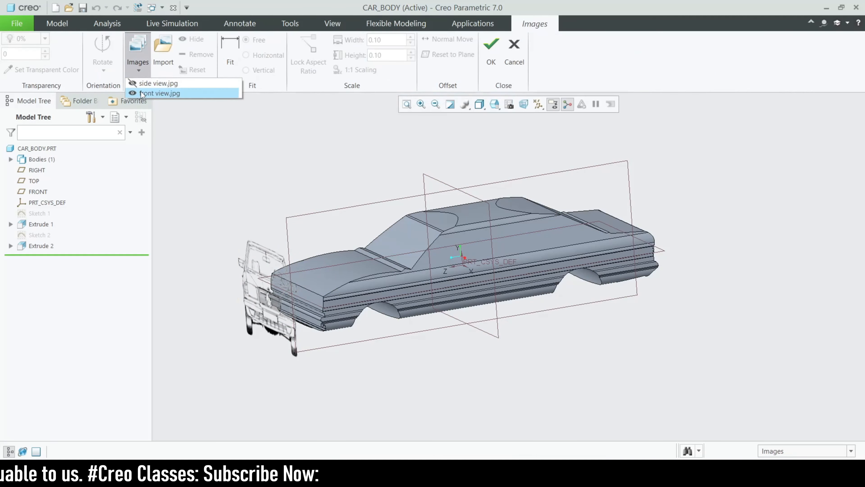
left_click(141, 91)
left_click(198, 43)
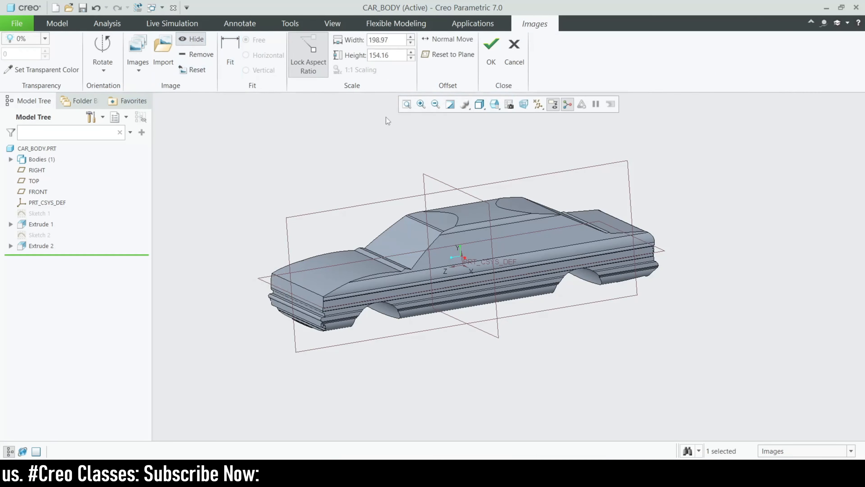
left_click(485, 49)
left_click(58, 23)
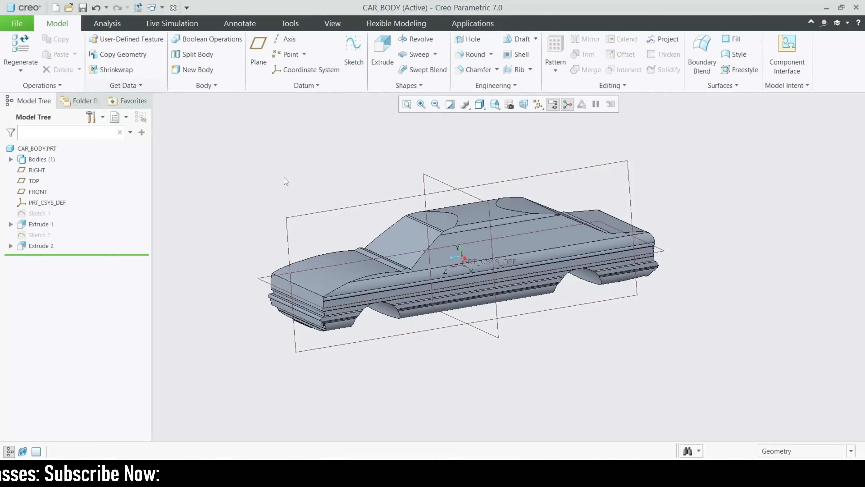
mouse_move(335, 207)
middle_mouse_down()
mouse_move(372, 265)
mouse_move(463, 273)
mouse_move(445, 275)
mouse_move(458, 254)
mouse_move(435, 303)
mouse_move(425, 264)
middle_mouse_up()
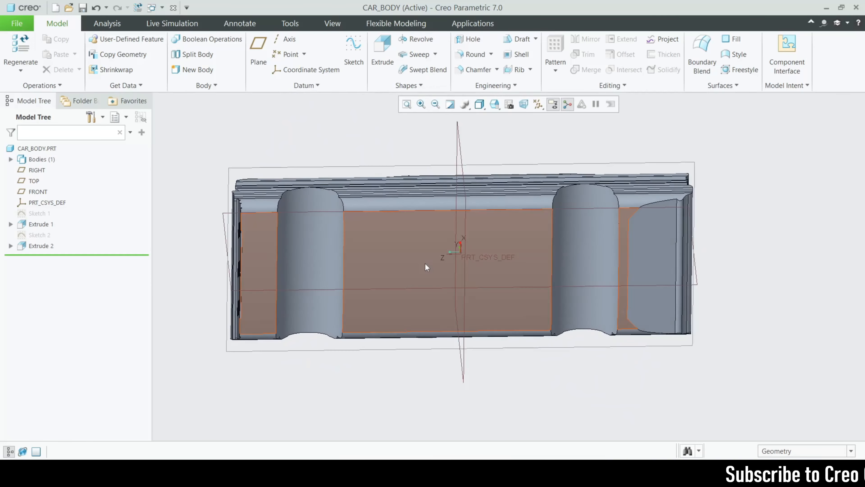
left_click(508, 61)
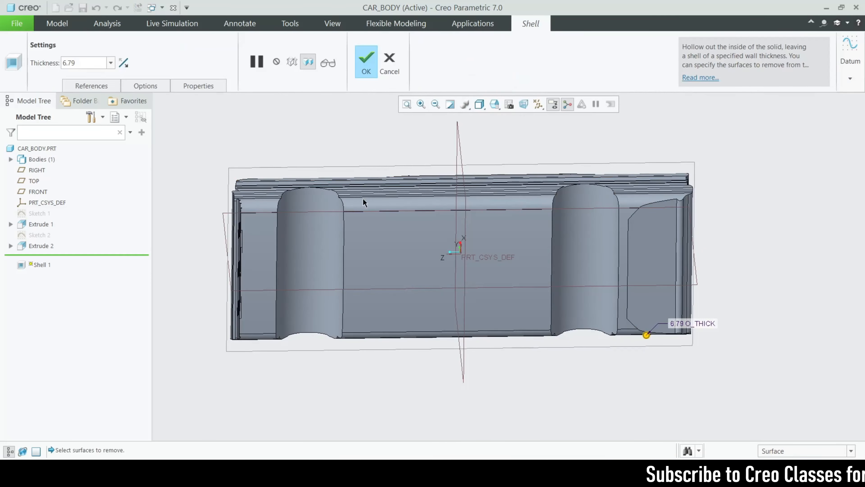
left_click(327, 251)
left_click(499, 261)
left_click(568, 254)
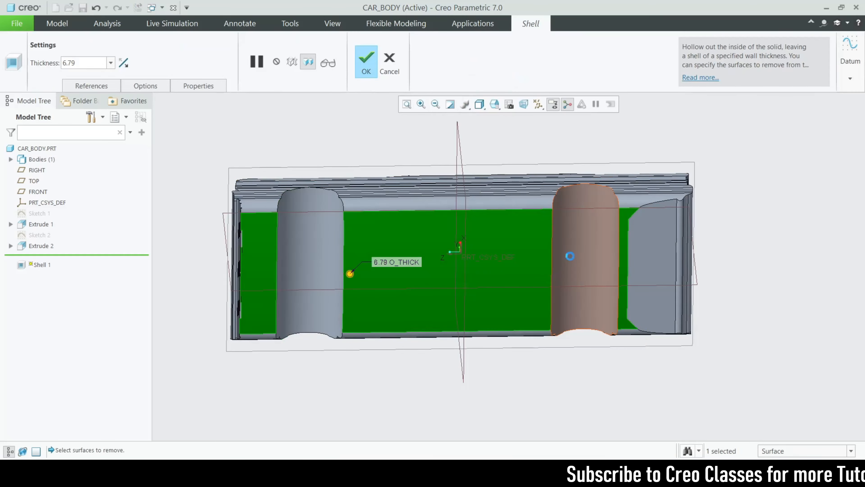
left_click(533, 202)
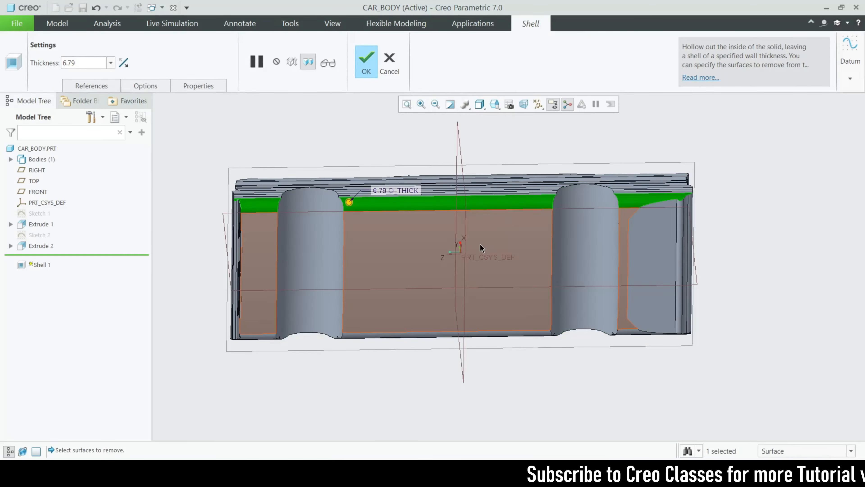
middle_click_drag(416, 317, 412, 290)
left_click(416, 304, "ctrl")
middle_click_drag(414, 256, 354, 326)
left_click(422, 279, "ctrl")
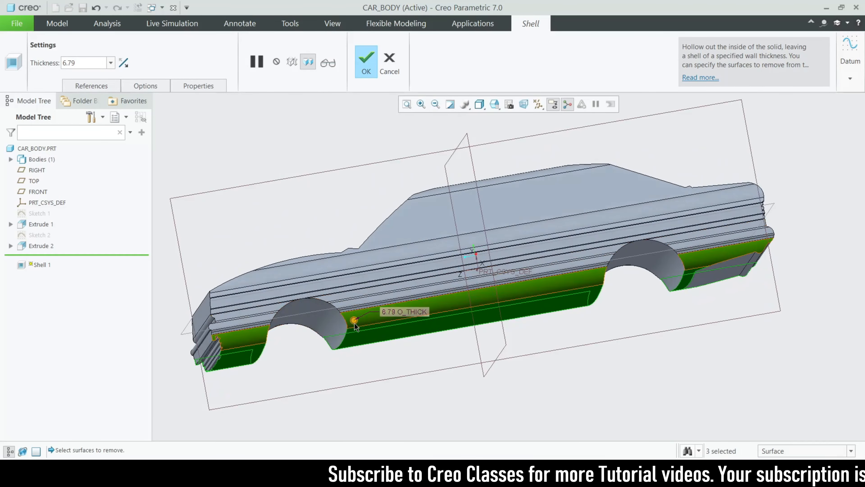
left_click_drag(540, 286, 624, 207)
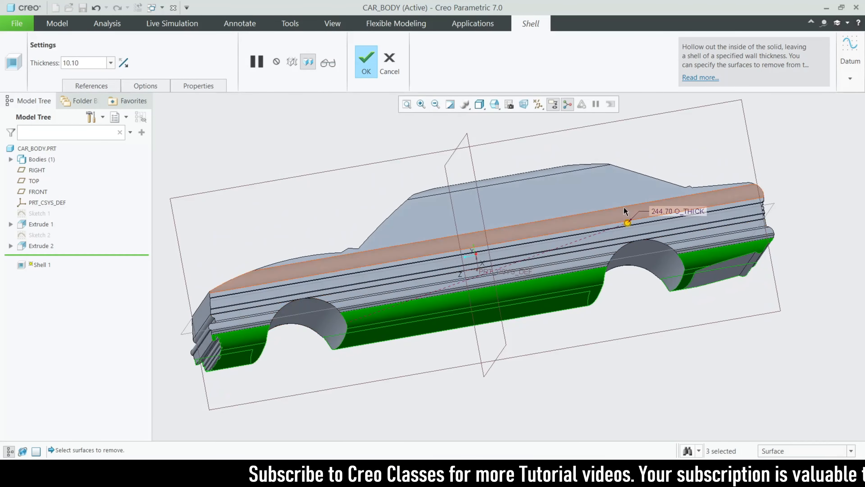
scroll(536, 272, "up", 3)
middle_click_drag(535, 324, 494, 293)
left_click(396, 53)
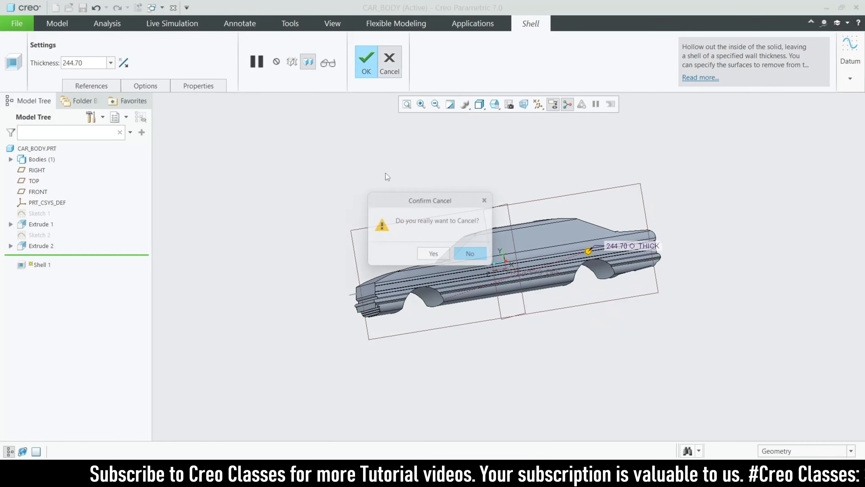
left_click(438, 252)
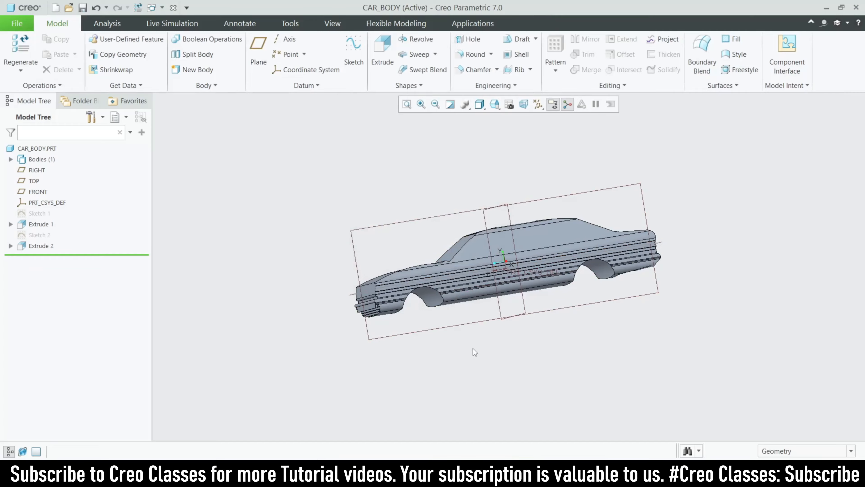
Start a new extrude sketch on the RIGHT plane along the car's length, oriented to the sketch view
middle_click_drag(520, 301, 458, 348)
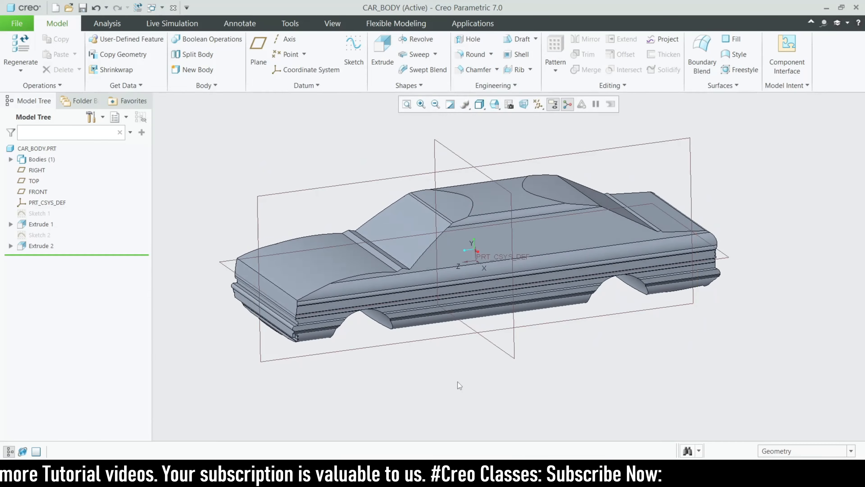
middle_click_drag(459, 385, 488, 276)
middle_click_drag(443, 382, 443, 405)
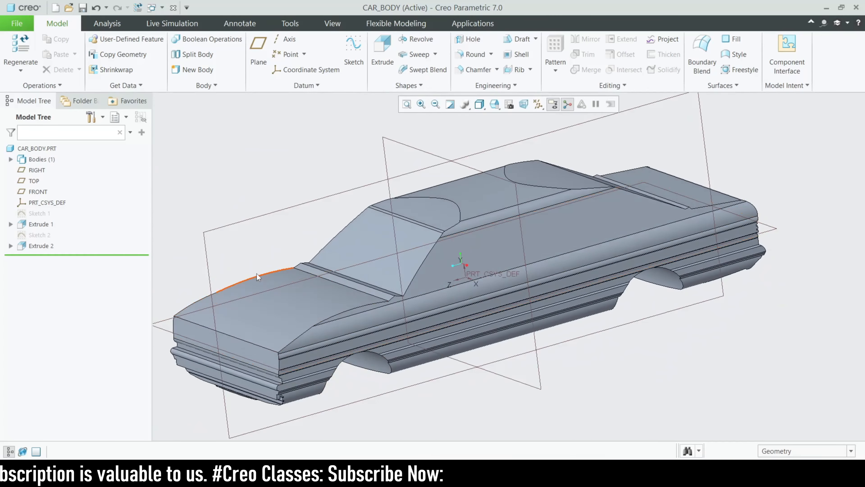
left_click(215, 234)
left_click(382, 52)
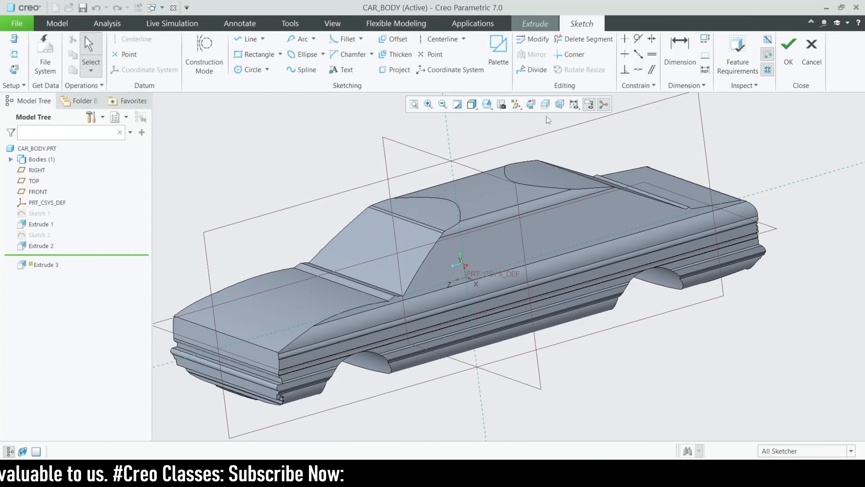
left_click(531, 104)
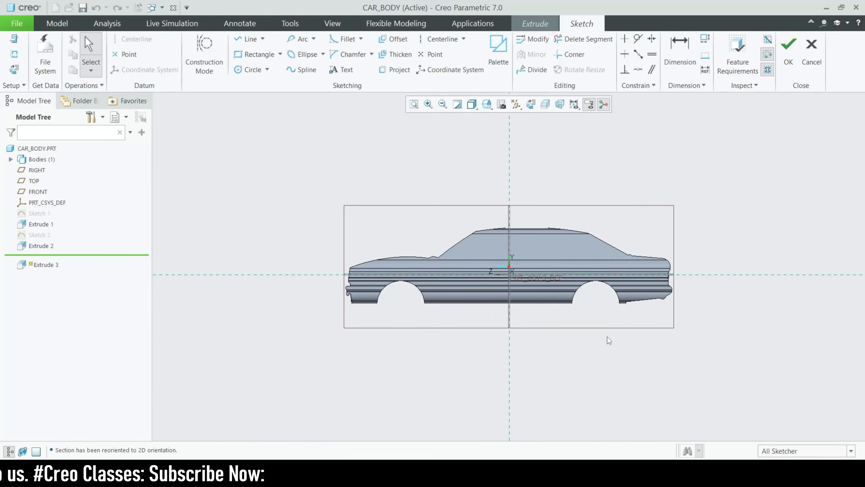
scroll(600, 269, "down", 3)
scroll(530, 298, "up", 2)
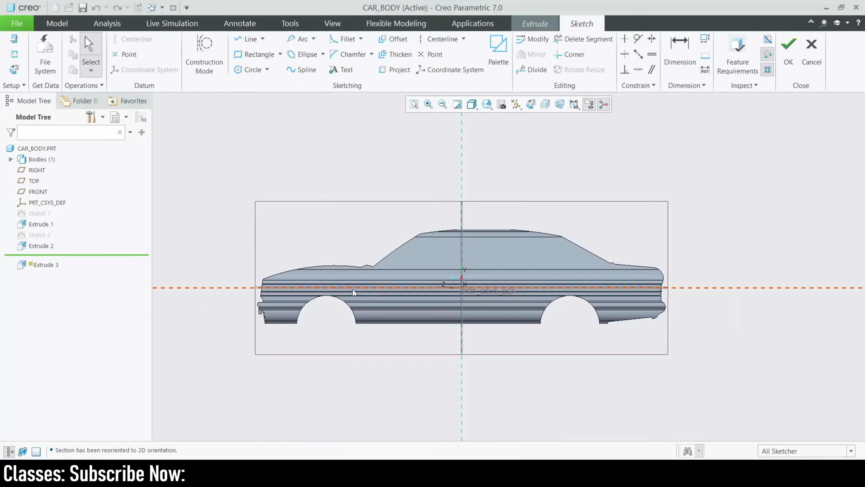
scroll(322, 305, "down", 1)
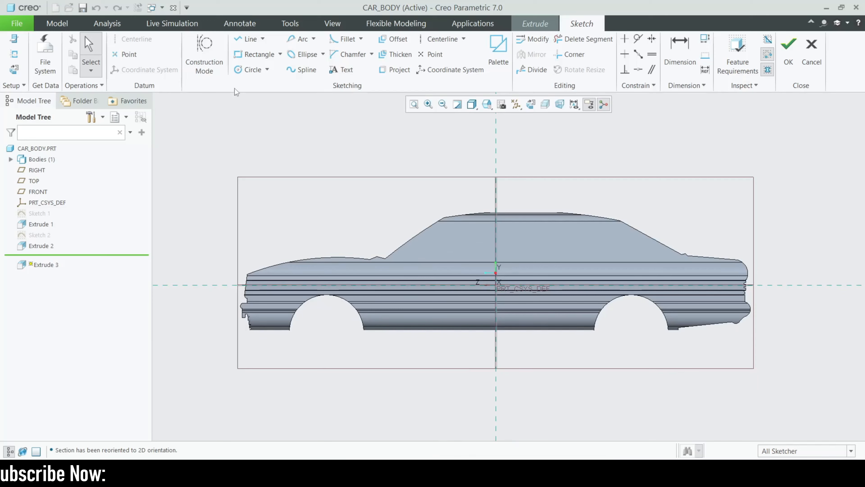
left_click(280, 55)
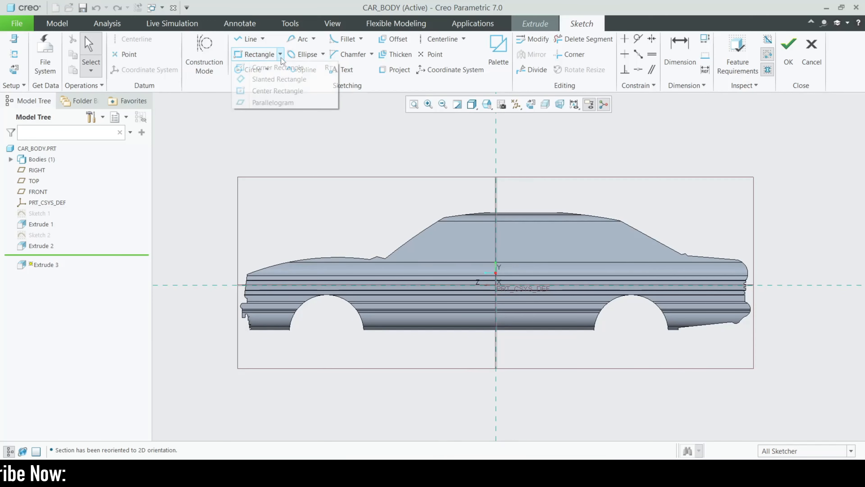
left_click(277, 90)
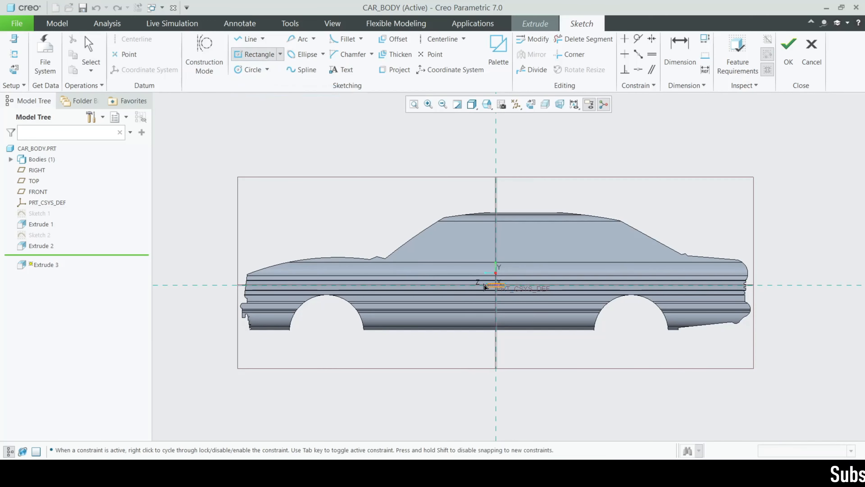
middle_click(308, 295)
Draw a corner rectangle across the lower car body spanning both wheel arches, with its lower edge just above the underside
left_click(281, 55)
left_click(267, 69)
scroll(251, 315, "up", 2)
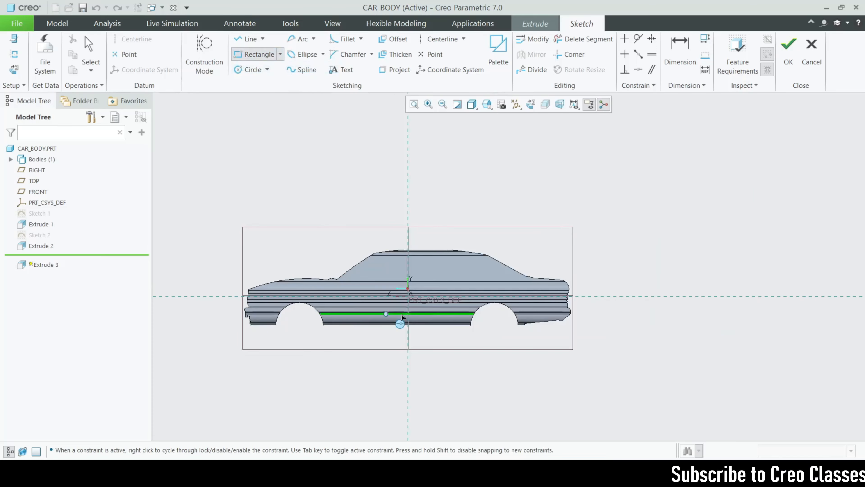
scroll(407, 309, "down", 2)
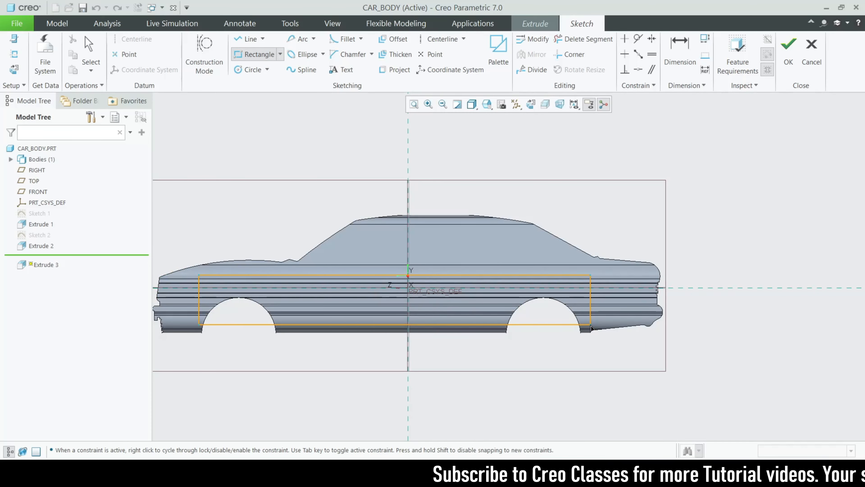
scroll(586, 329, "down", 4)
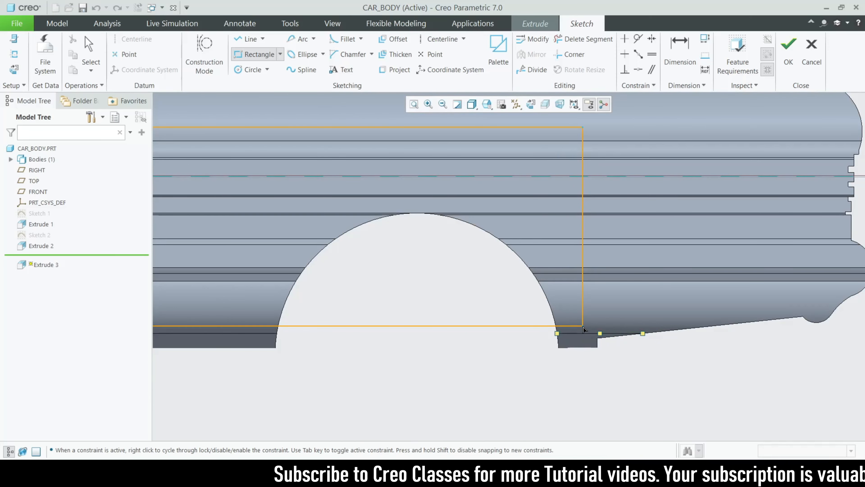
scroll(627, 336, "up", 5)
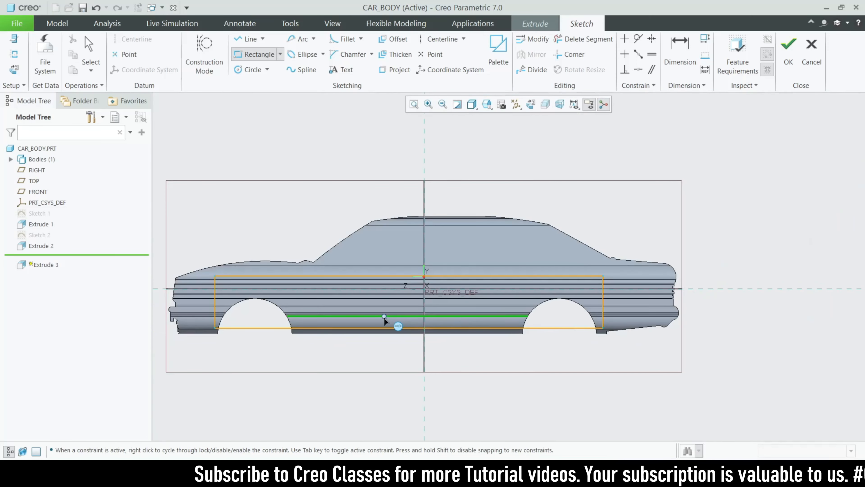
Finish the rectangle sketch and extrude it symmetrically about the RIGHT plane with Remove Material
left_click(789, 51)
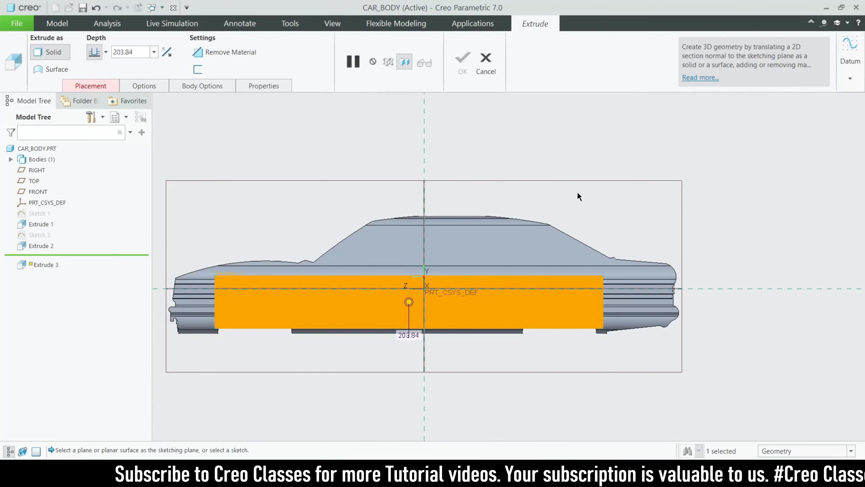
mouse_move(347, 259)
middle_mouse_down()
mouse_move(374, 271)
mouse_move(378, 265)
middle_mouse_up()
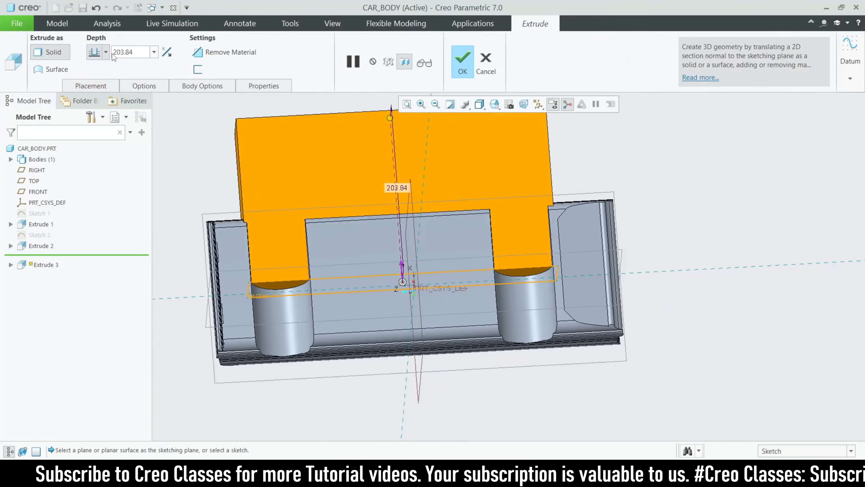
left_click(95, 83)
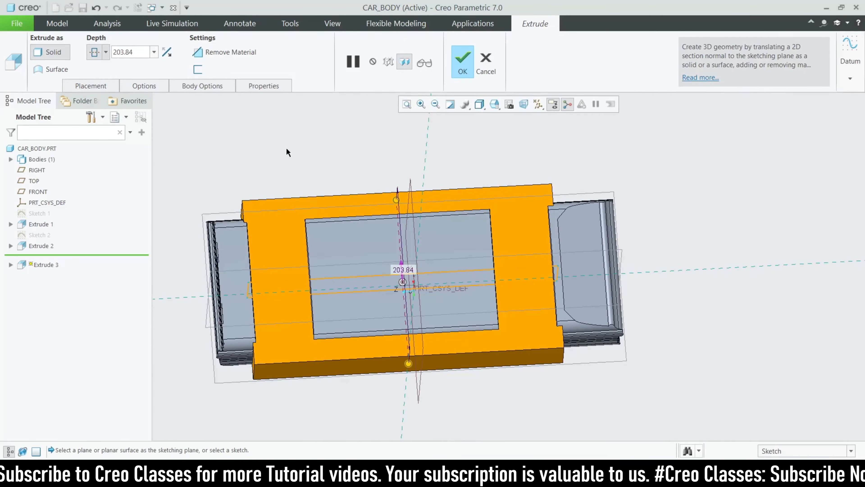
left_click(215, 53)
middle_click_drag(341, 238, 444, 296)
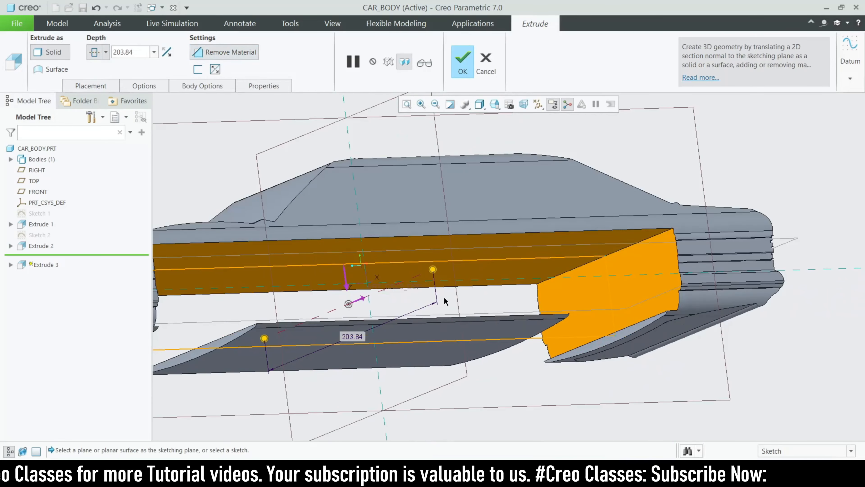
Set the symmetric cut's depth to 120.00 and complete the cut between the wheel arches
left_click_drag(419, 287, 413, 293)
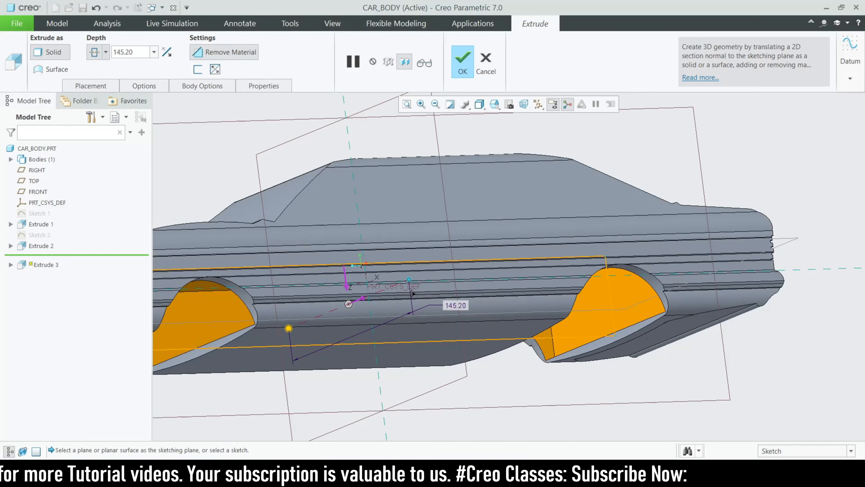
middle_click_drag(405, 299, 433, 331)
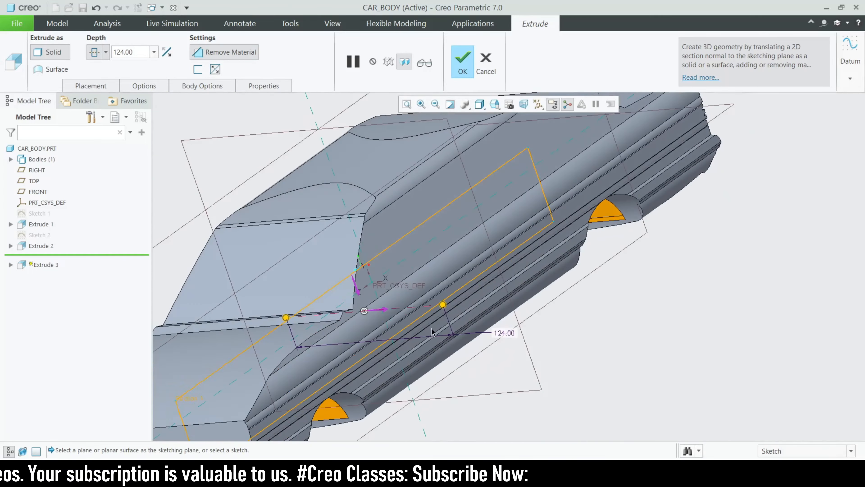
scroll(448, 290, "up", 5)
middle_click_drag(439, 423, 449, 397)
middle_click_drag(436, 350, 296, 309)
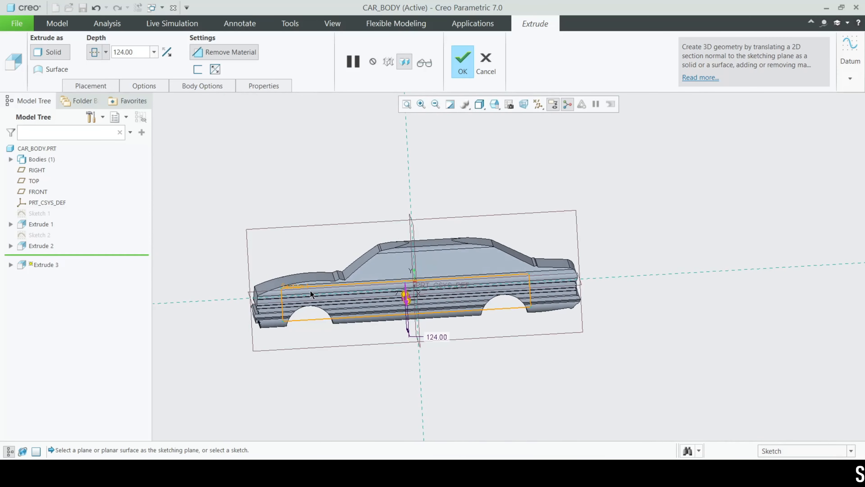
scroll(195, 327, "down", 4)
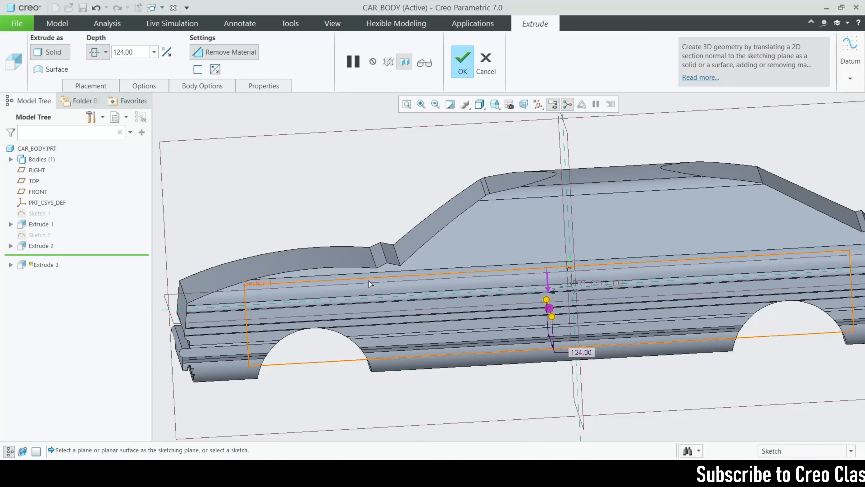
scroll(368, 281, "up", 3)
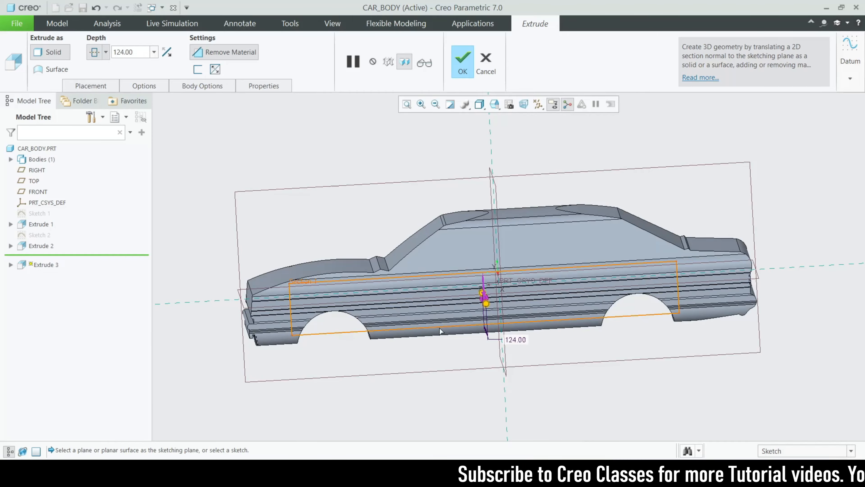
middle_click_drag(441, 331, 443, 231)
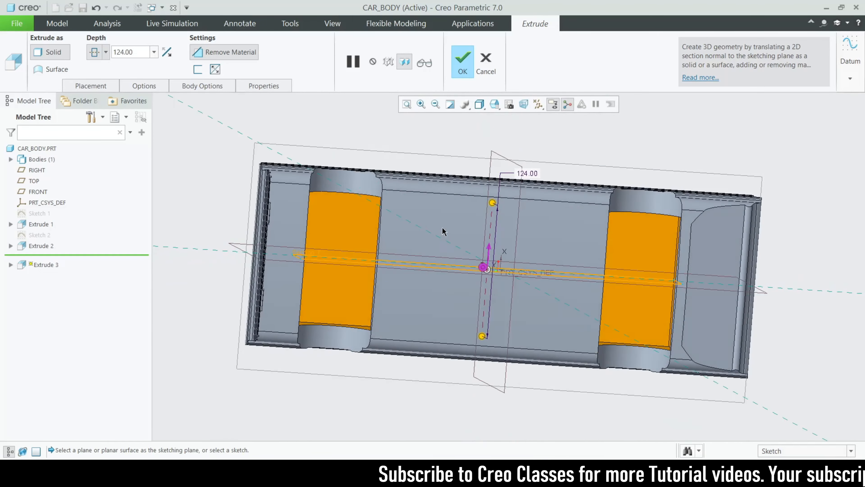
scroll(443, 232, "down", 2)
mouse_move(504, 201)
left_mouse_down()
mouse_move(506, 194)
mouse_move(504, 202)
left_mouse_up()
middle_click_drag(481, 276, 493, 299)
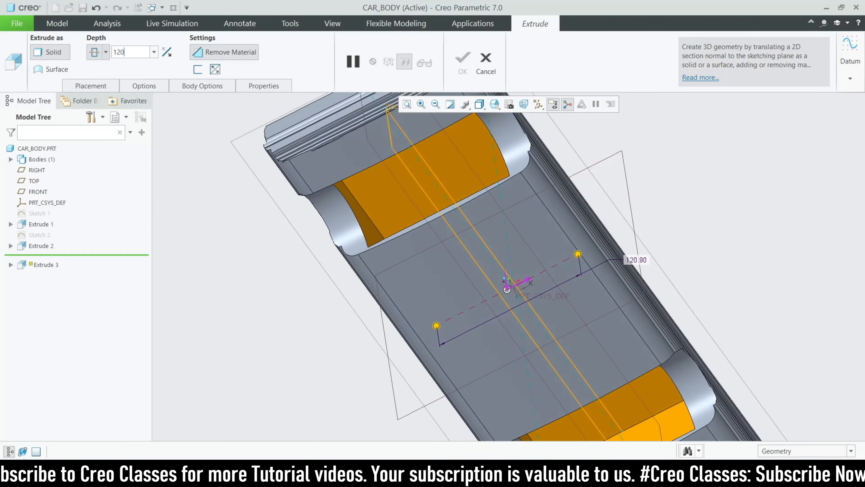
key("Return")
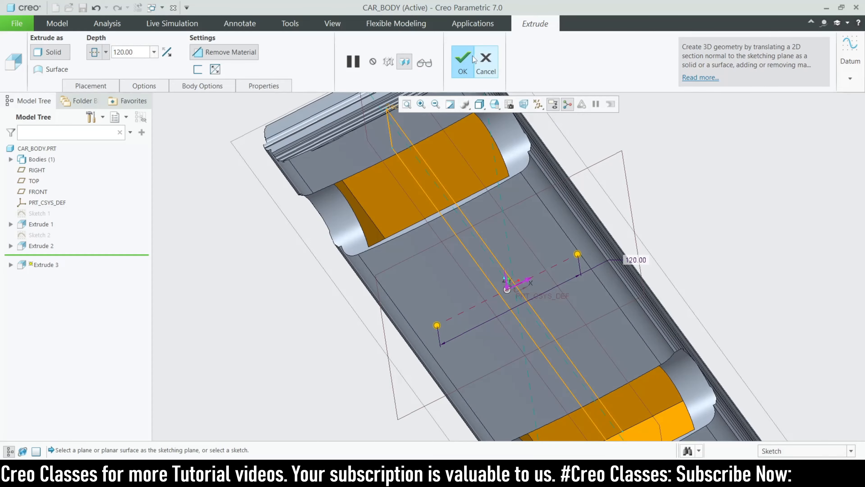
left_click(462, 60)
Try to start a sketch on the sloping windshield surface of the car body
scroll(362, 269, "down", 5)
middle_click_drag(327, 293, 309, 361)
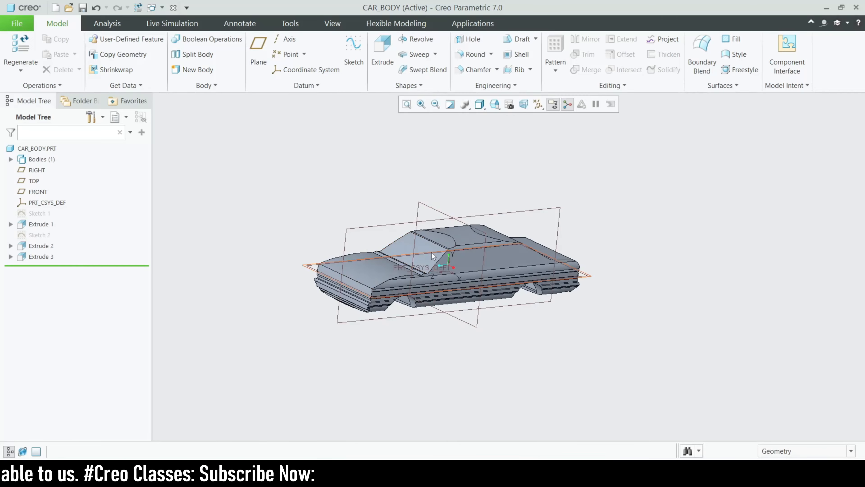
scroll(426, 255, "up", 5)
left_click(399, 249)
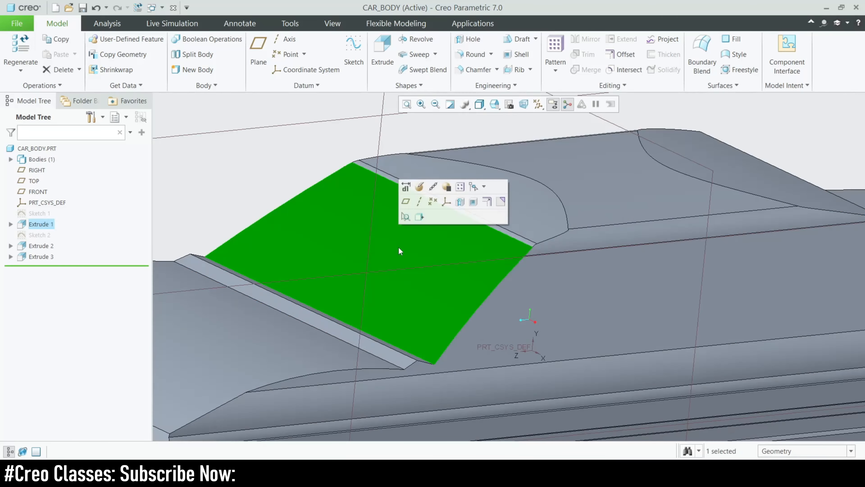
middle_click_drag(373, 257, 391, 268)
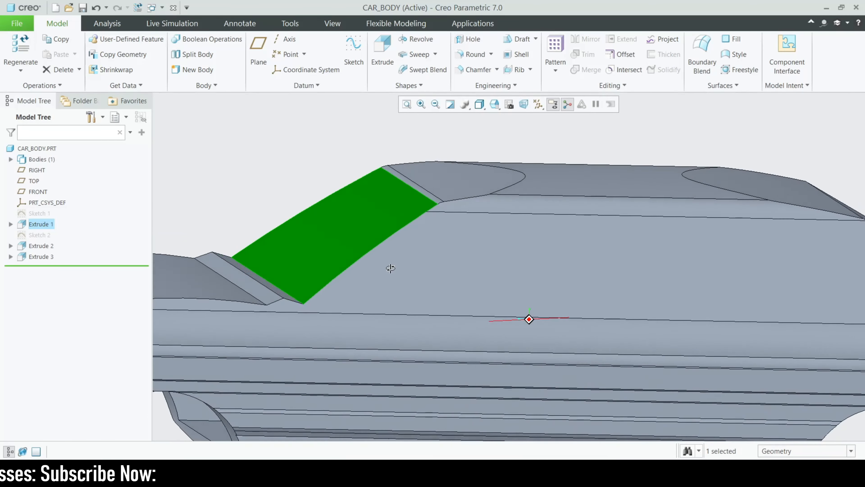
left_click(346, 61)
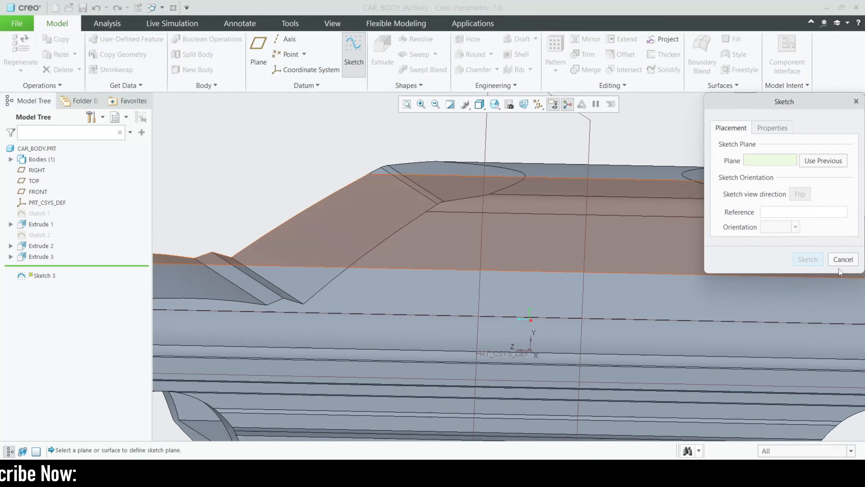
left_click(843, 258)
left_click(221, 187)
scroll(221, 186, "up", 3)
middle_click_drag(282, 227, 345, 295)
scroll(345, 295, "up", 3)
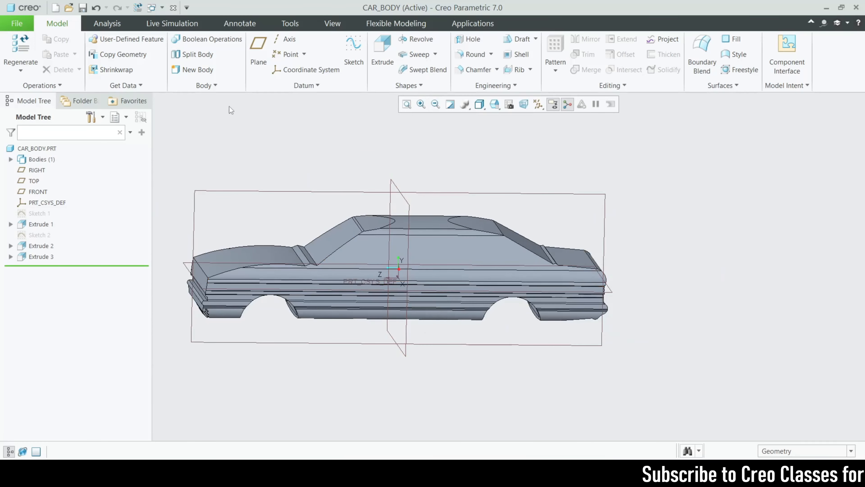
Try to create a datum plane through the windshield surface alone
left_click(255, 62)
scroll(346, 264, "down", 5)
left_click(308, 219)
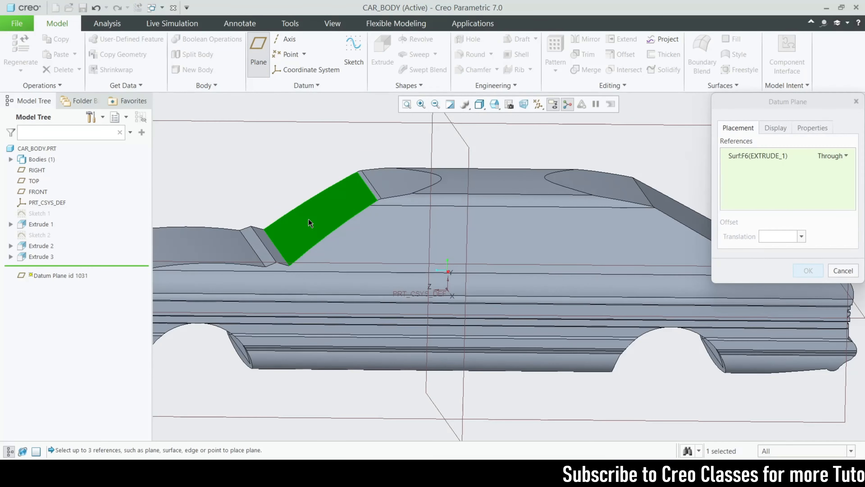
scroll(409, 319, "up", 4)
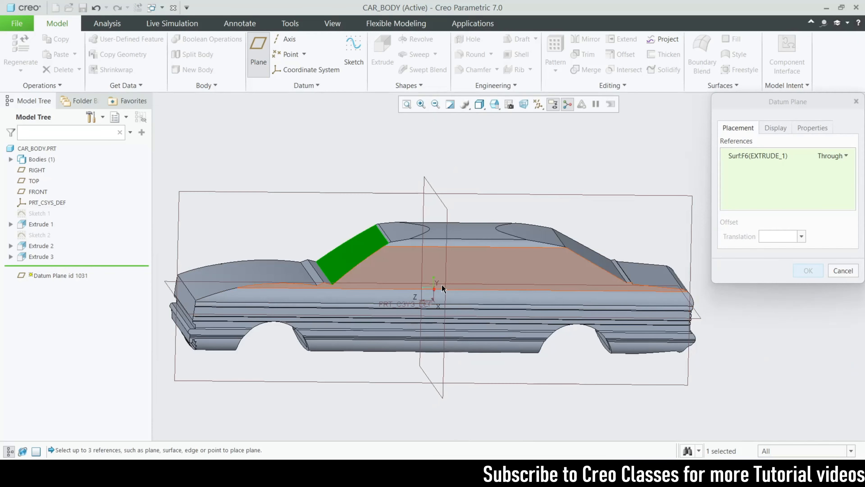
left_click(852, 270)
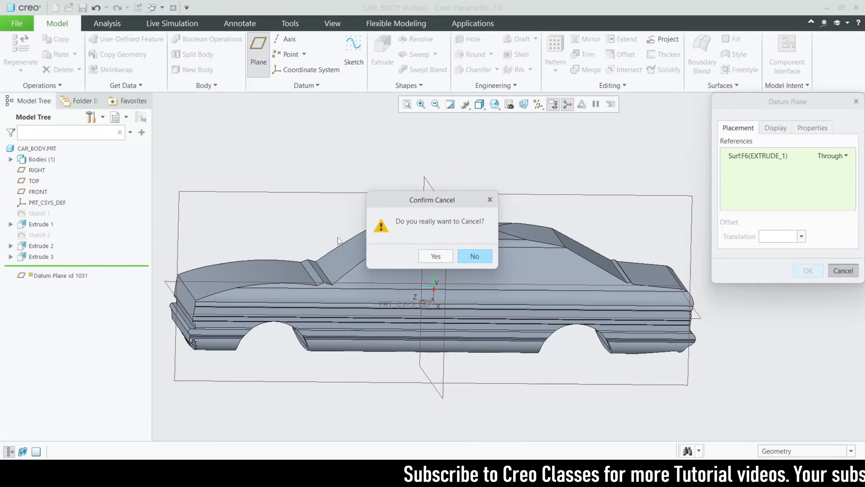
left_click(443, 258)
Try a datum plane referencing the FRONT plane and the windshield surface, with the FRONT reference set to Parallel
left_click(259, 51)
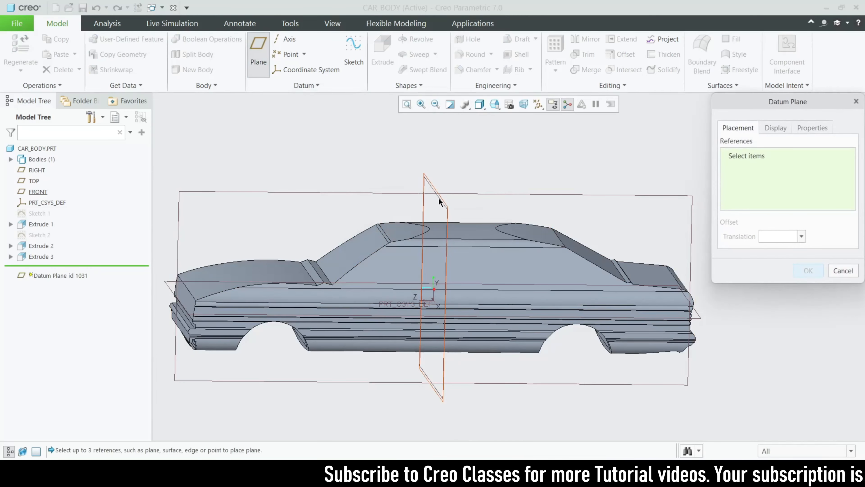
left_click(440, 205)
left_click(356, 260, "ctrl")
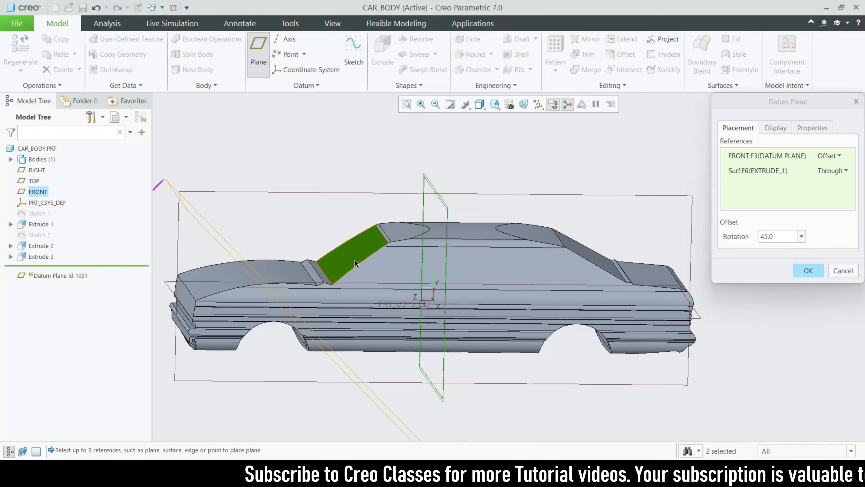
scroll(357, 269, "up", 2)
left_click(840, 171)
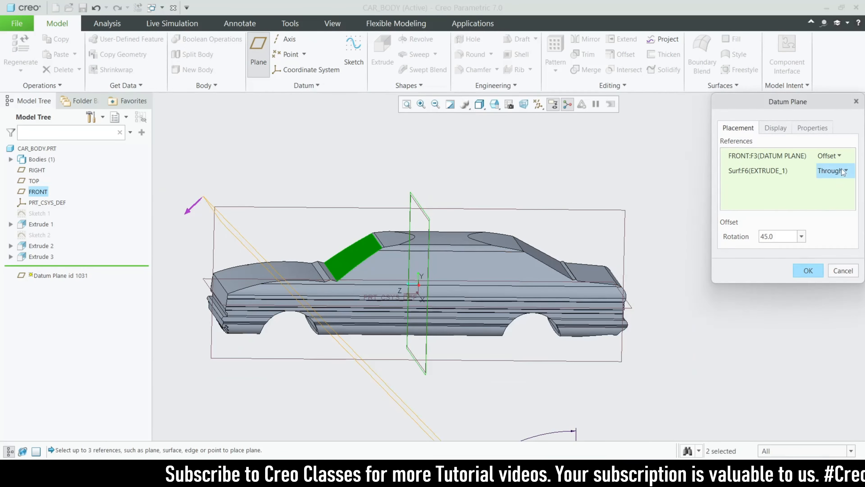
left_click(839, 157)
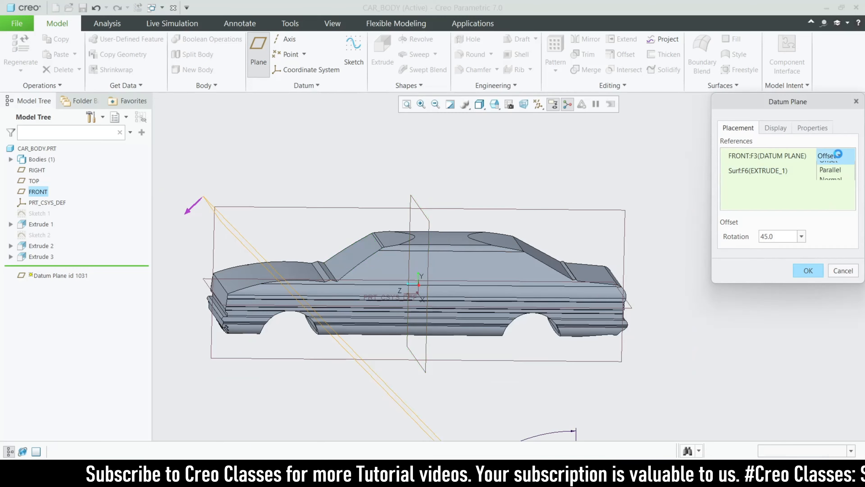
left_click(831, 177)
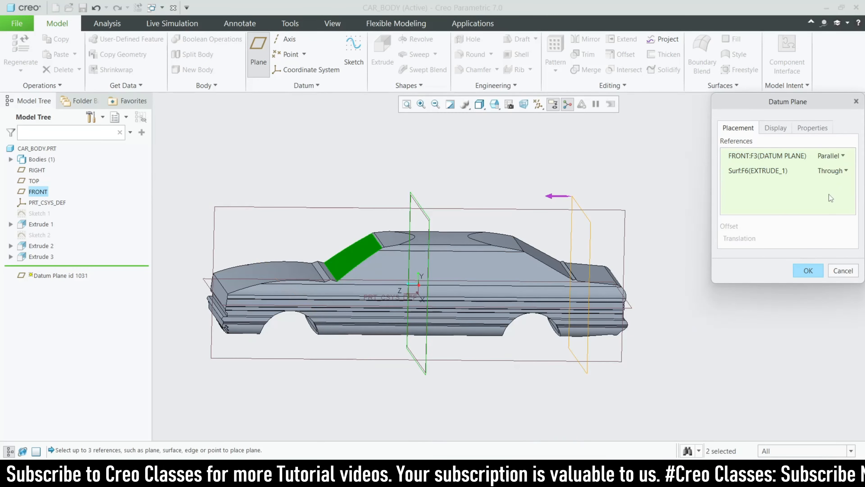
Try the datum plane with FRONT set to Offset and the rotation changed to about 304, keeping the windshield reference Through
left_click(837, 157)
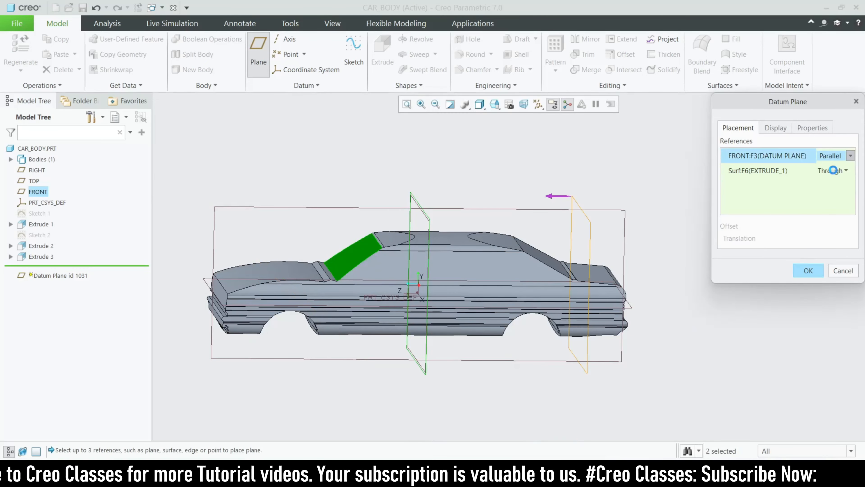
left_click(836, 172)
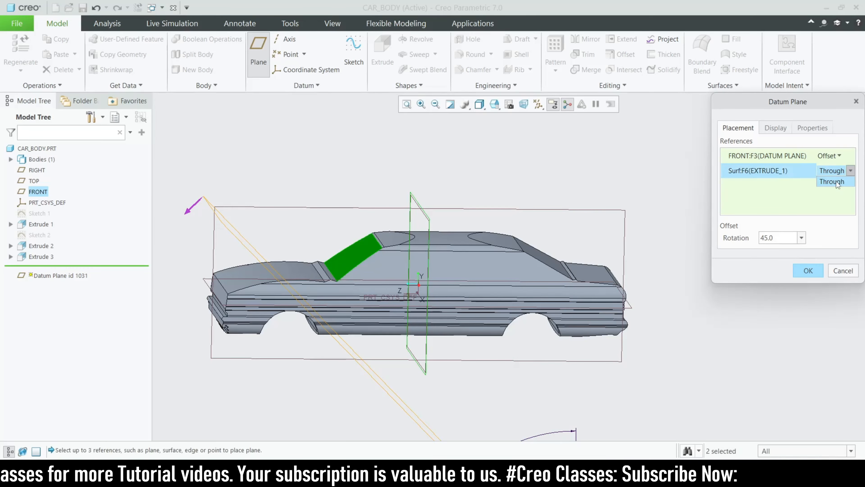
scroll(360, 233, "up", 2)
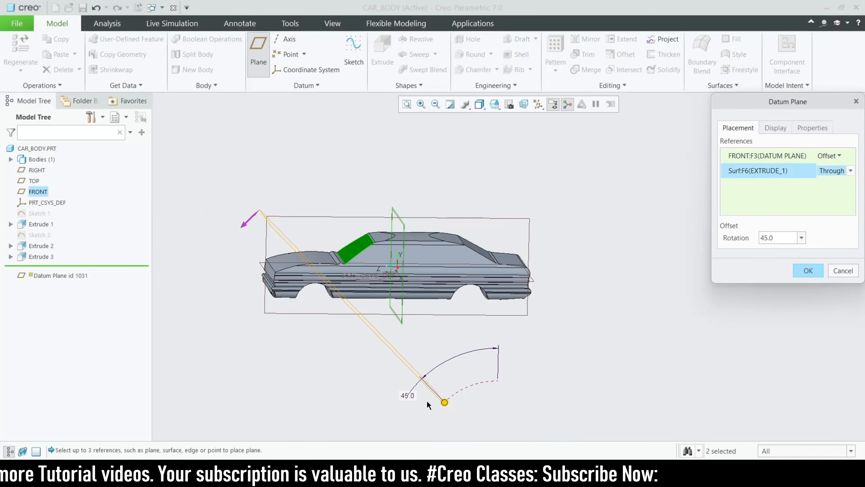
left_click_drag(444, 402, 573, 407)
scroll(449, 313, "up", 3)
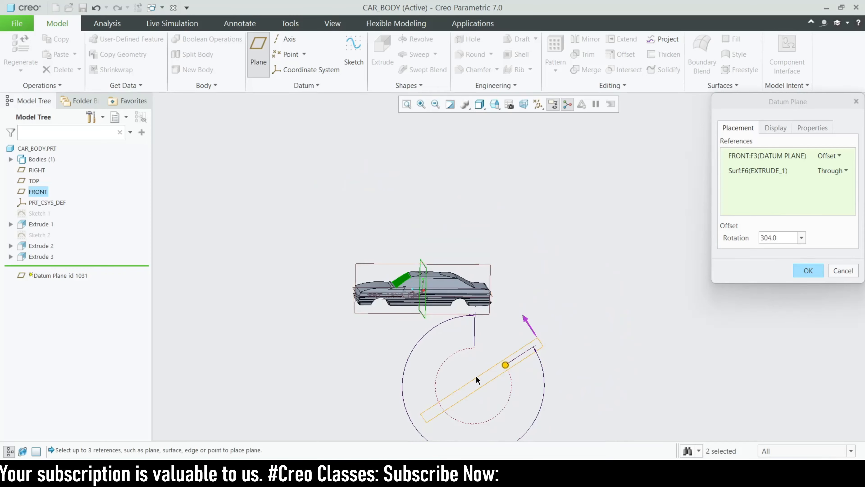
scroll(475, 375, "down", 3)
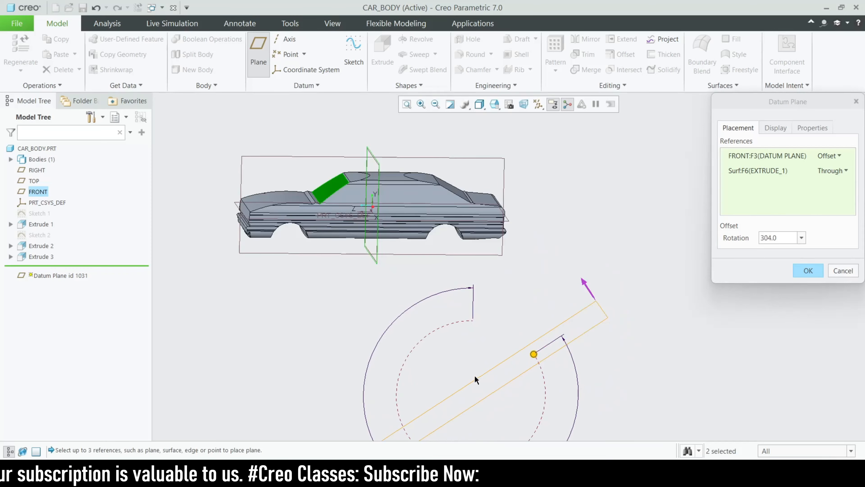
left_click(843, 271)
left_click(435, 256)
middle_click_drag(381, 300, 361, 309)
scroll(334, 191, "down", 4)
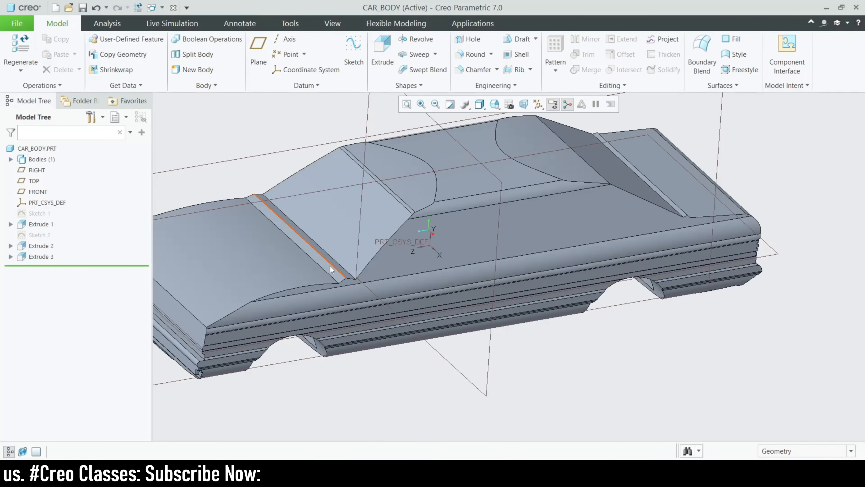
middle_click_drag(330, 267, 329, 187)
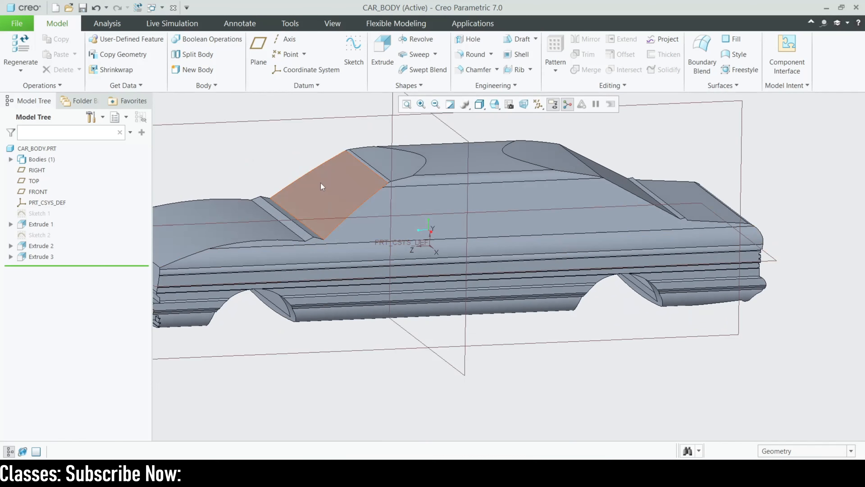
Edit Sketch 1 and delete the curved windshield segment of the car's side profile
left_click(37, 214)
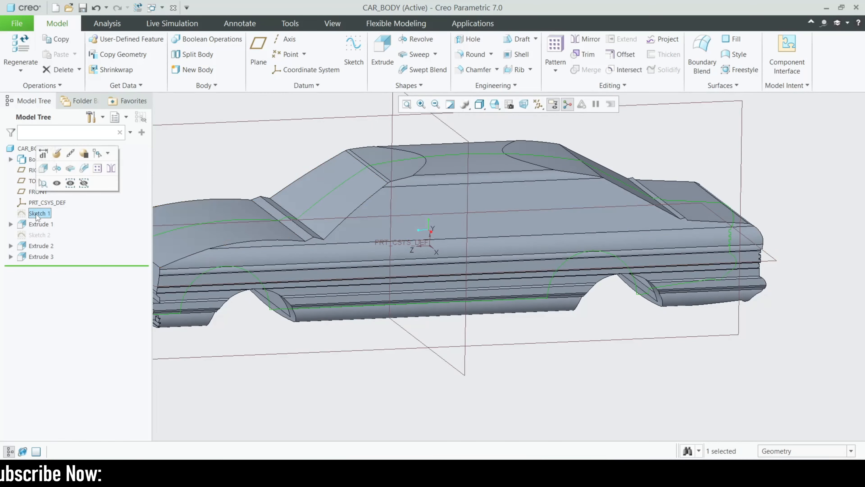
left_click(57, 154)
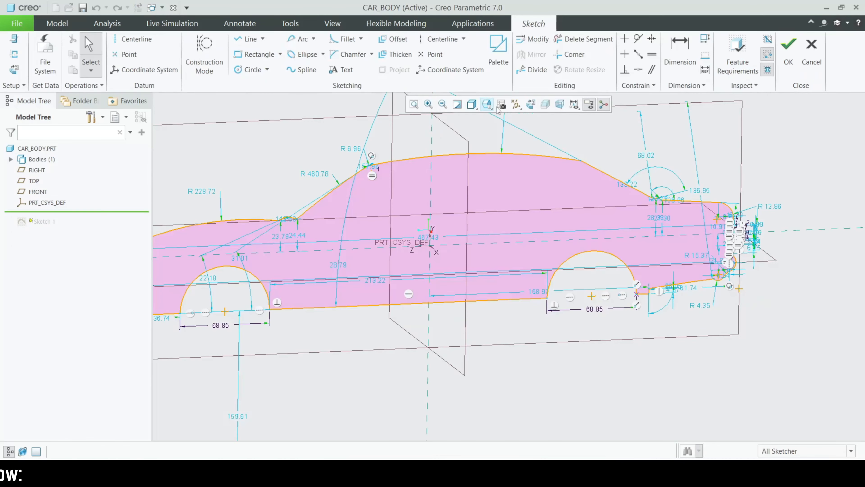
left_click(530, 104)
scroll(377, 244, "down", 2)
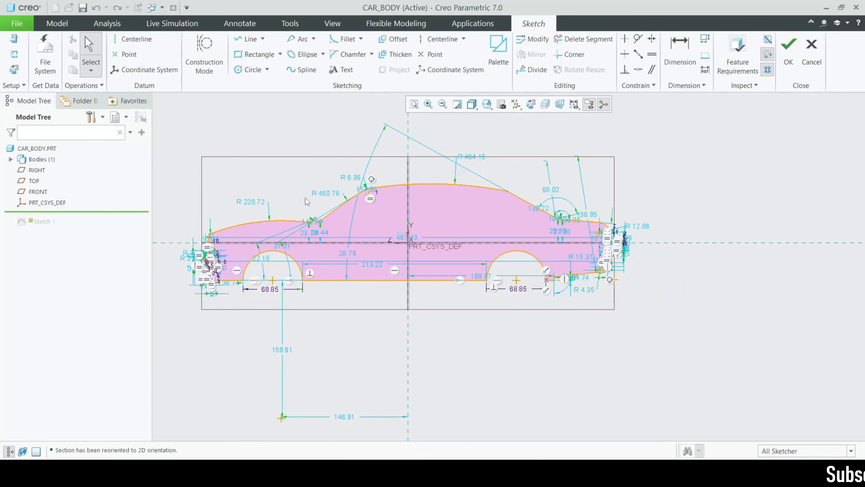
scroll(474, 226, "up", 5)
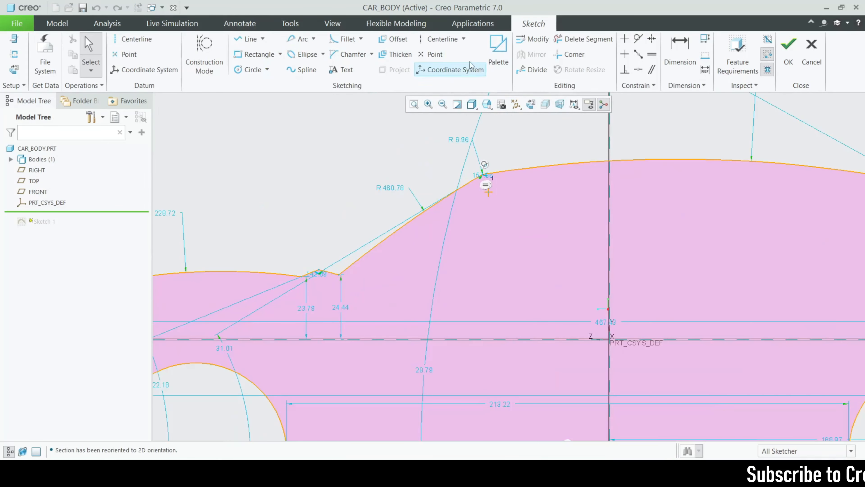
left_click(562, 39)
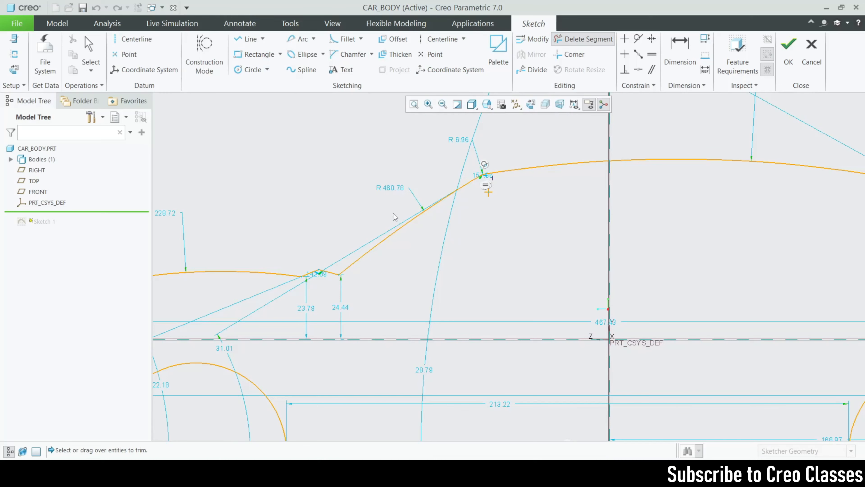
left_click_drag(409, 226, 411, 228)
Close the gap in the profile with a straight windshield line from roof to cowl, and finish the sketch
left_click(247, 40)
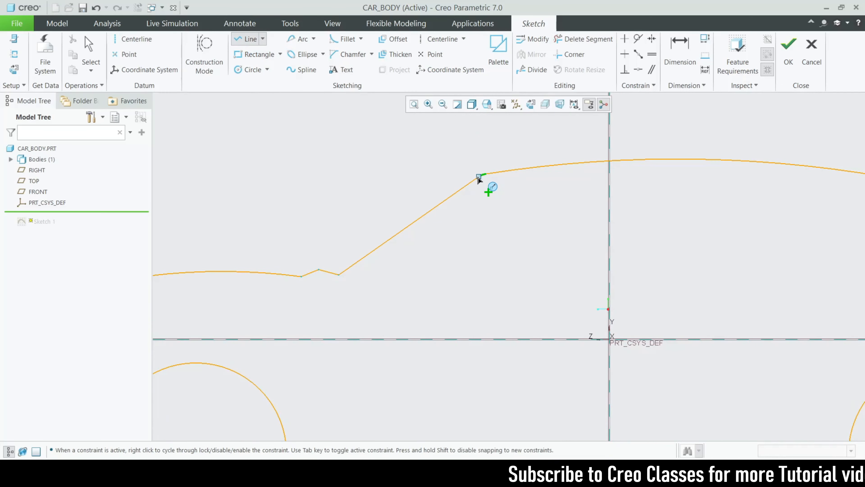
middle_click(244, 281)
scroll(245, 281, "up", 4)
middle_click(258, 280)
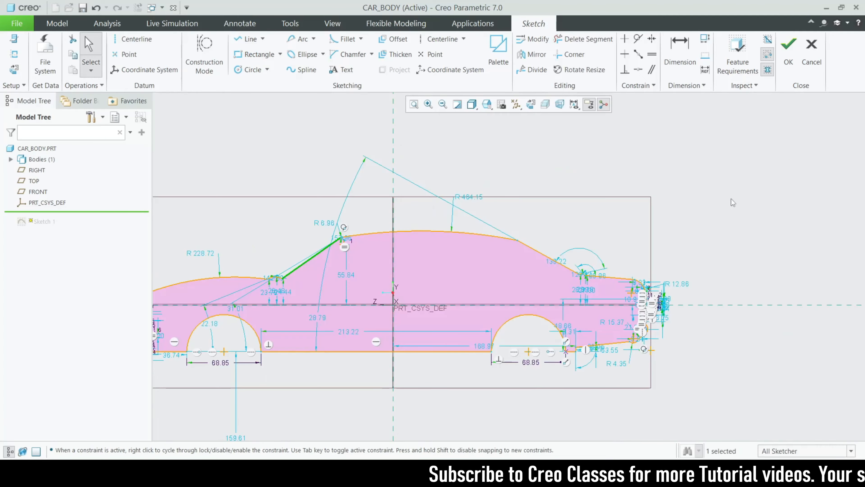
left_click(790, 75)
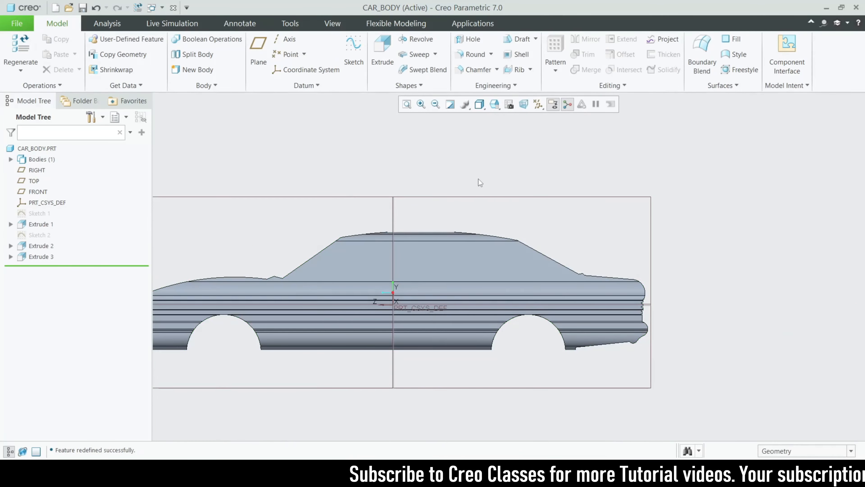
Start a new sketch on the flat windshield face of the car body
mouse_move(479, 179)
middle_mouse_down()
mouse_move(498, 168)
mouse_move(501, 296)
mouse_move(489, 171)
mouse_move(511, 262)
middle_mouse_up()
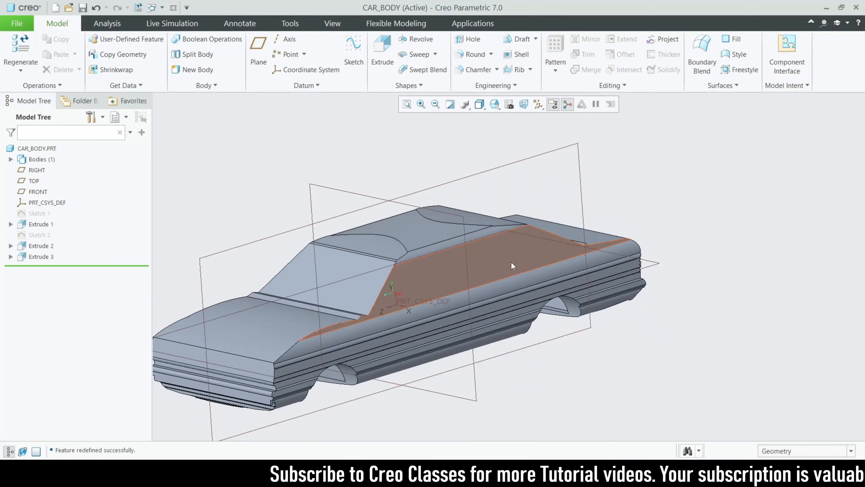
scroll(514, 272, "up", 4)
scroll(514, 359, "down", 3)
mouse_move(514, 359)
middle_mouse_down()
mouse_move(506, 334)
mouse_move(508, 366)
middle_mouse_up()
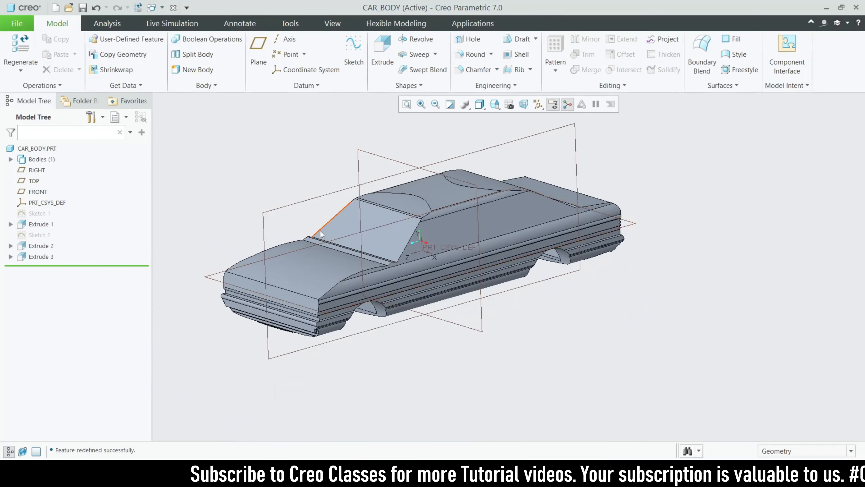
scroll(321, 231, "down", 3)
left_click(353, 221)
left_click(361, 63)
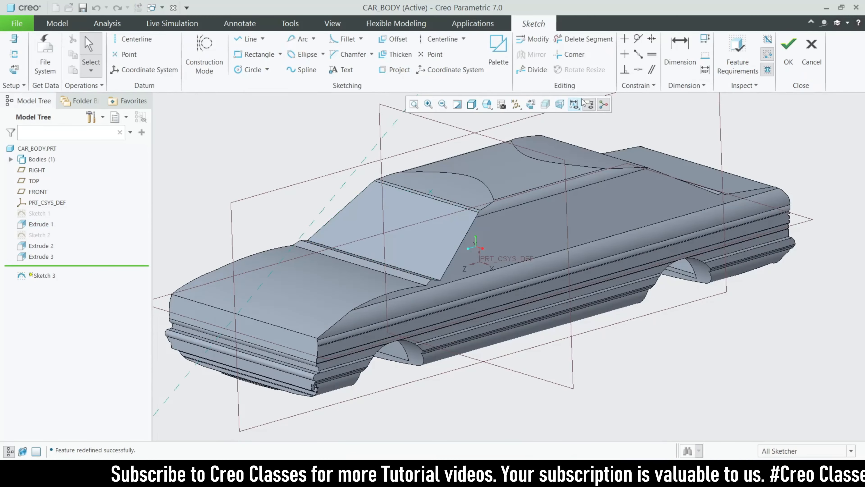
left_click(539, 107)
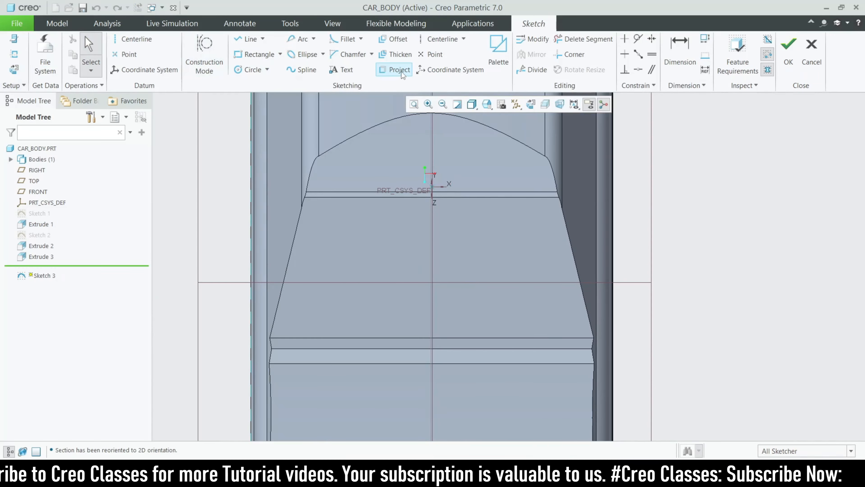
Project all boundary edges of the windshield face, including the short upper corner edges, into a closed sketch outline
left_click(395, 70)
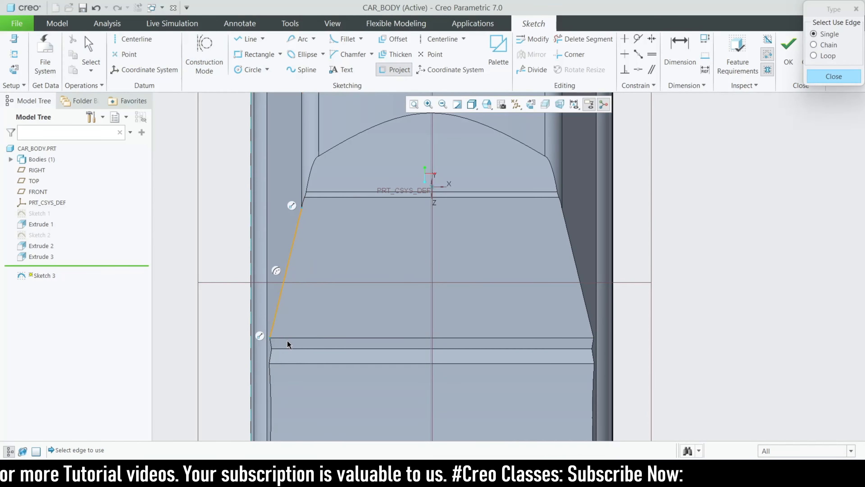
left_click(299, 341)
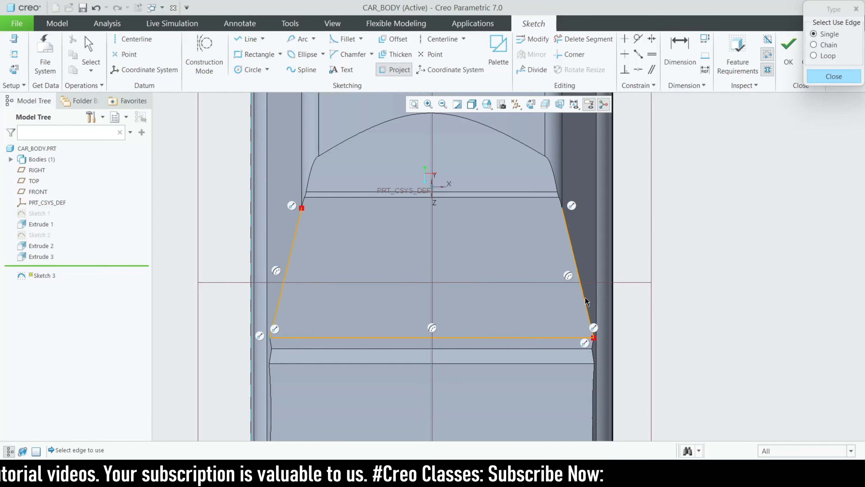
middle_click_drag(586, 301, 524, 193)
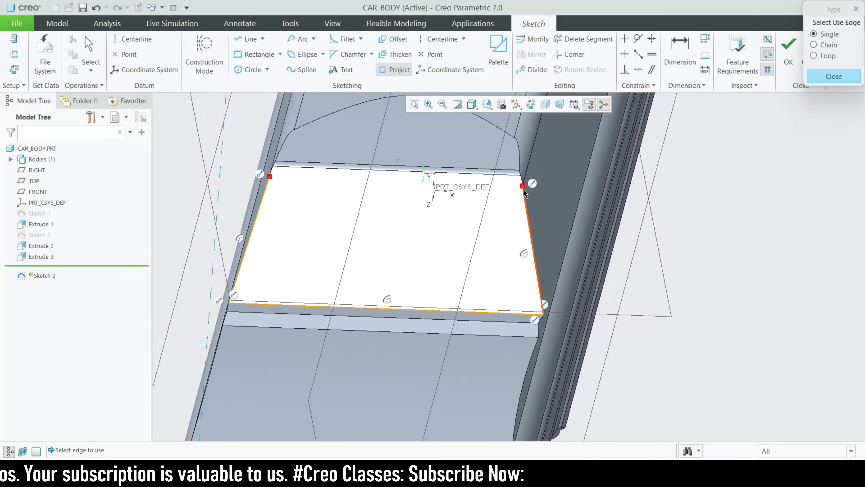
scroll(524, 193, "down", 5)
scroll(586, 261, "up", 3)
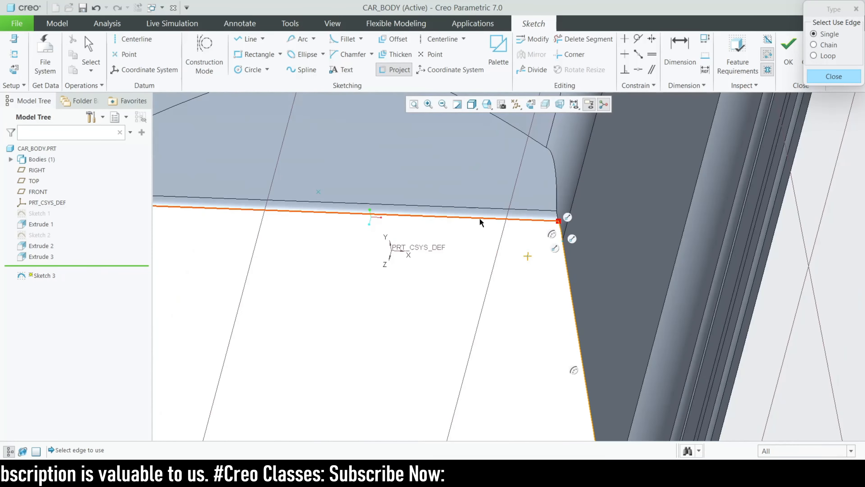
scroll(668, 282, "up", 3)
scroll(374, 238, "down", 6)
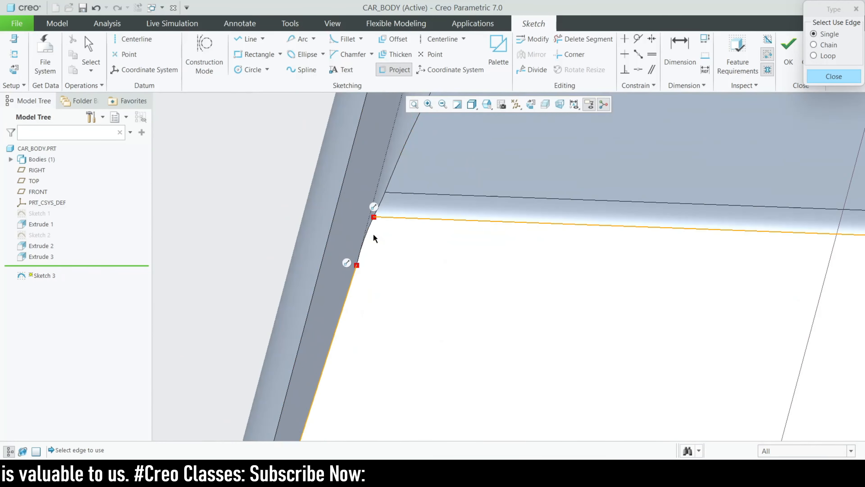
left_click(370, 236)
scroll(358, 260, "up", 4)
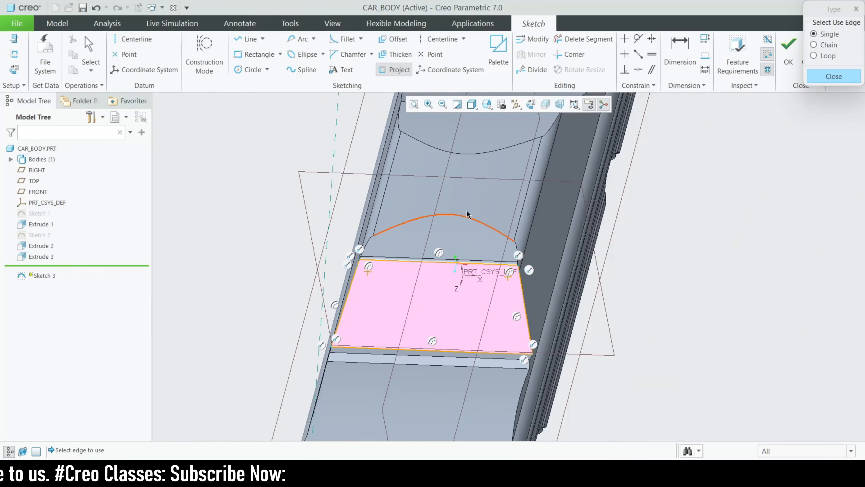
left_click(834, 77)
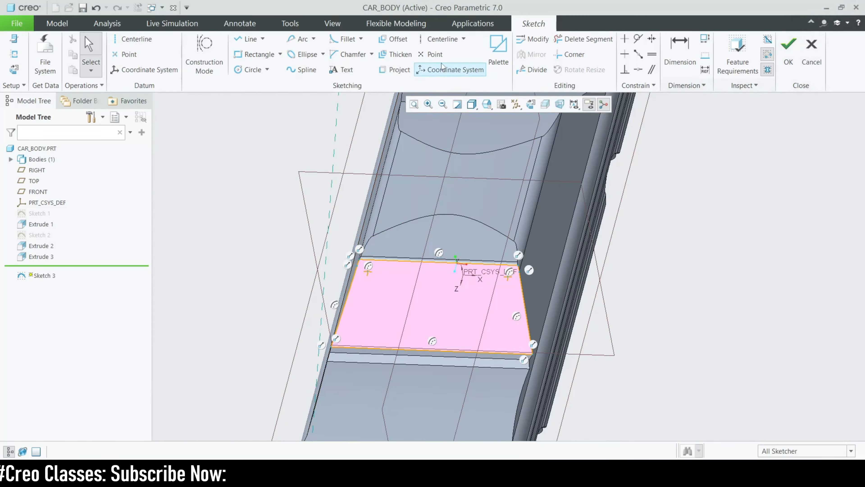
Try to offset the projected windshield loop by 5, and undo that offset
left_click(398, 39)
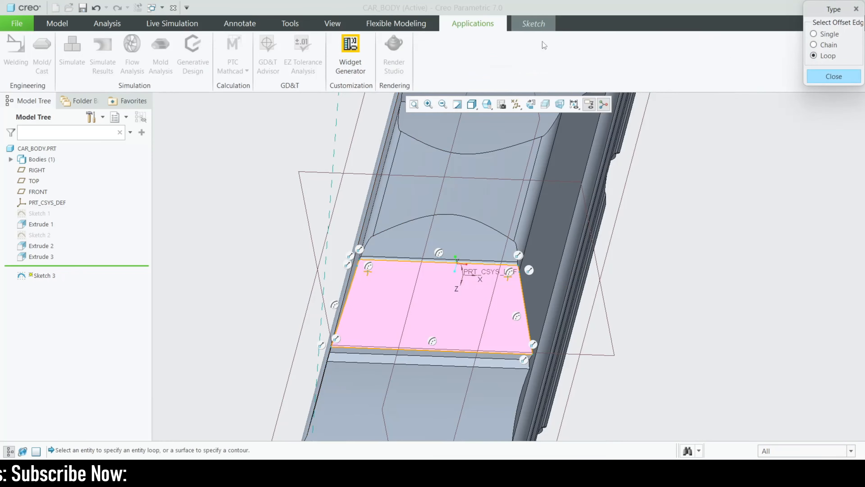
left_click(543, 25)
scroll(383, 318, "down", 3)
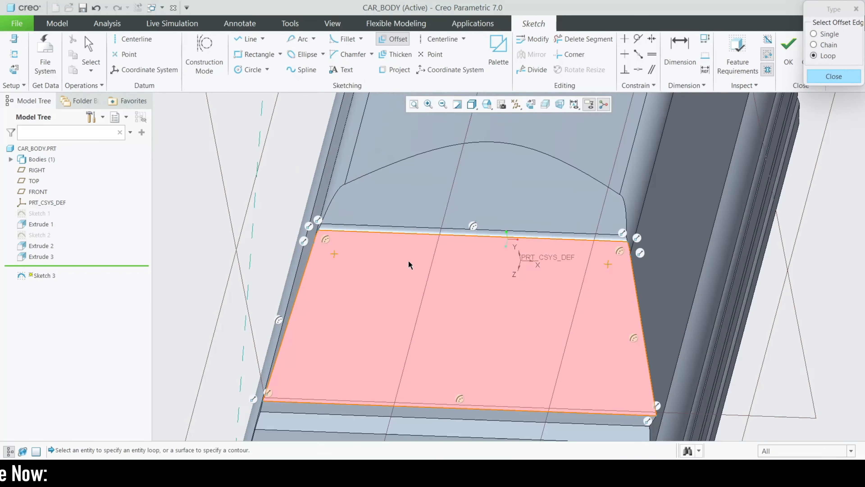
left_click(433, 236)
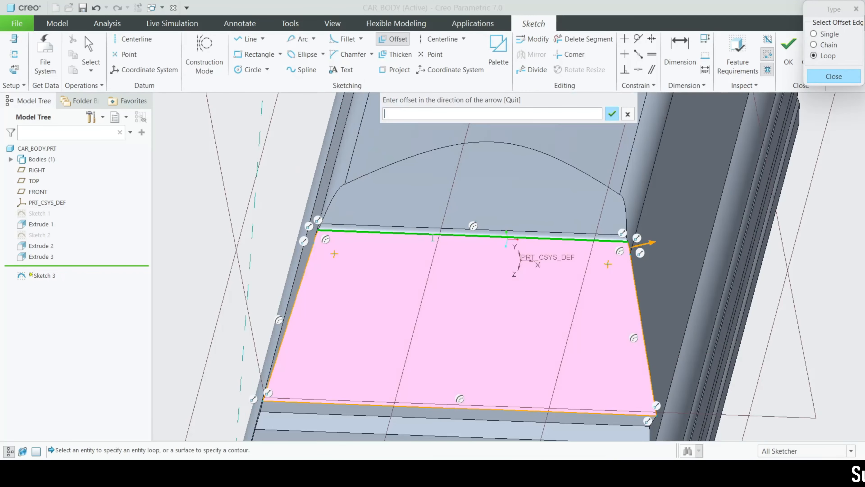
type("5")
key("Return")
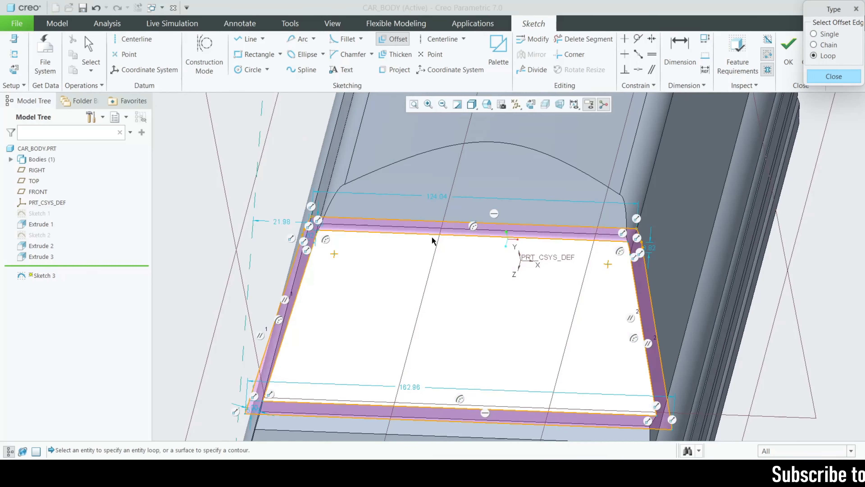
scroll(562, 256, "up", 3)
middle_click_drag(542, 267, 506, 279)
scroll(500, 272, "down", 2)
key("ctrl+z")
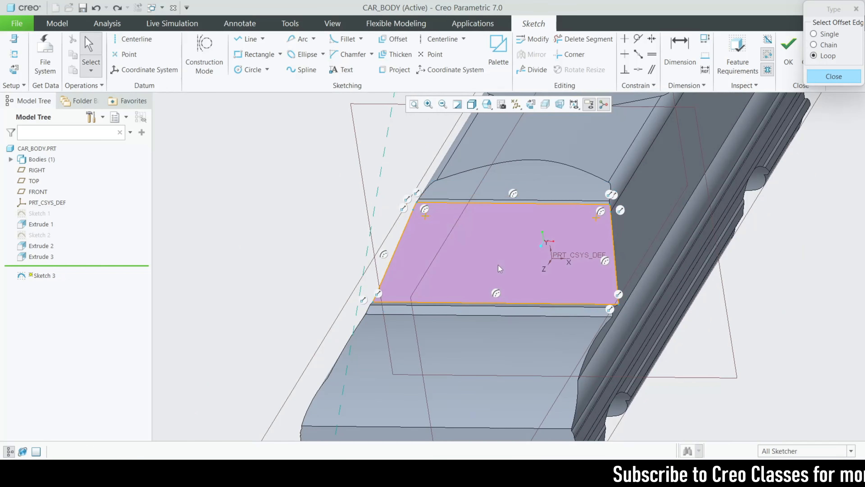
Try to offset the whole windshield loop by -10
left_click(379, 41)
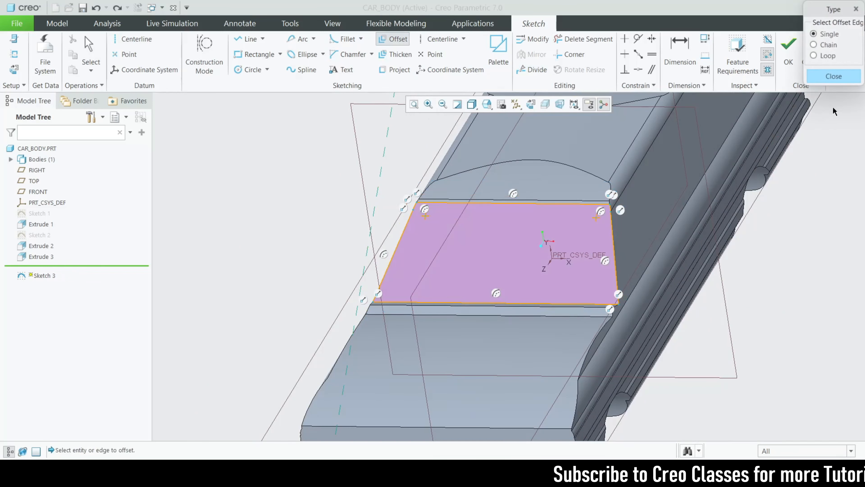
left_click(828, 57)
left_click(541, 205)
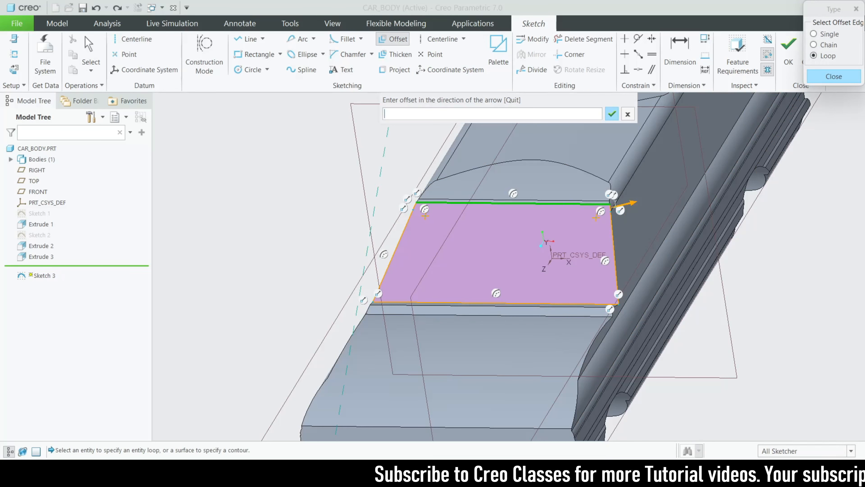
type("-10")
key("Return")
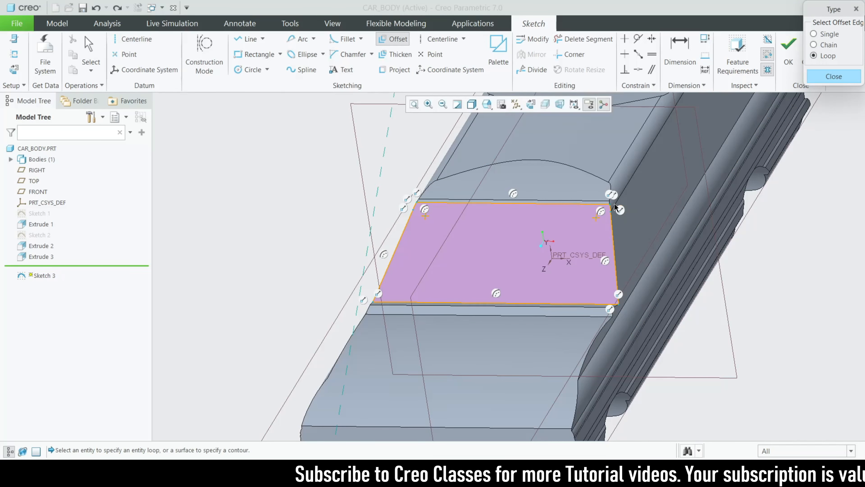
scroll(413, 222, "up", 5)
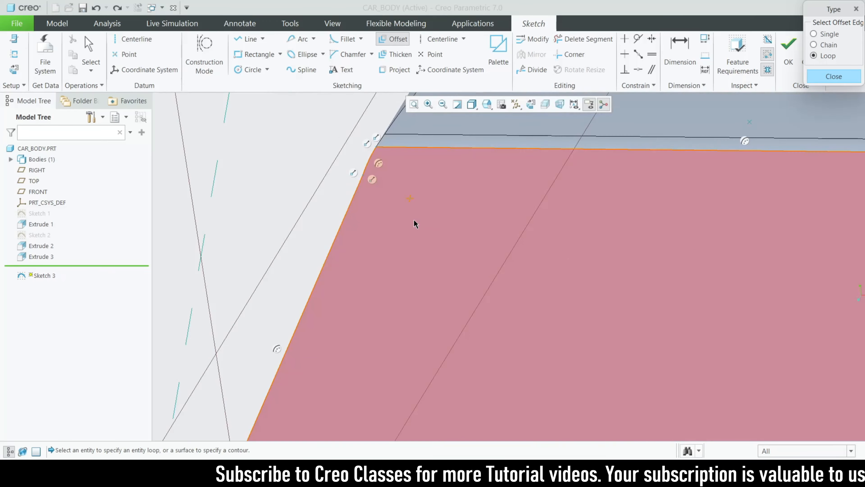
scroll(411, 191, "down", 2)
scroll(411, 191, "down", 3)
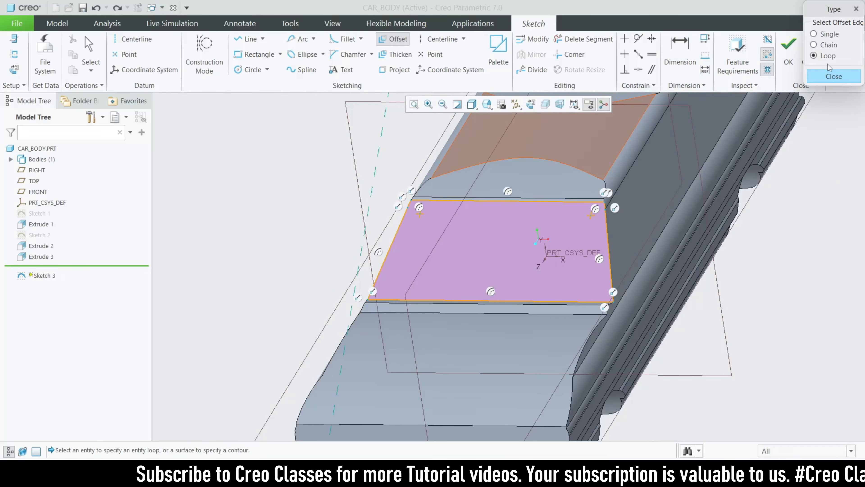
Offset the projected windshield loop inward with a value of -5
left_click(552, 202)
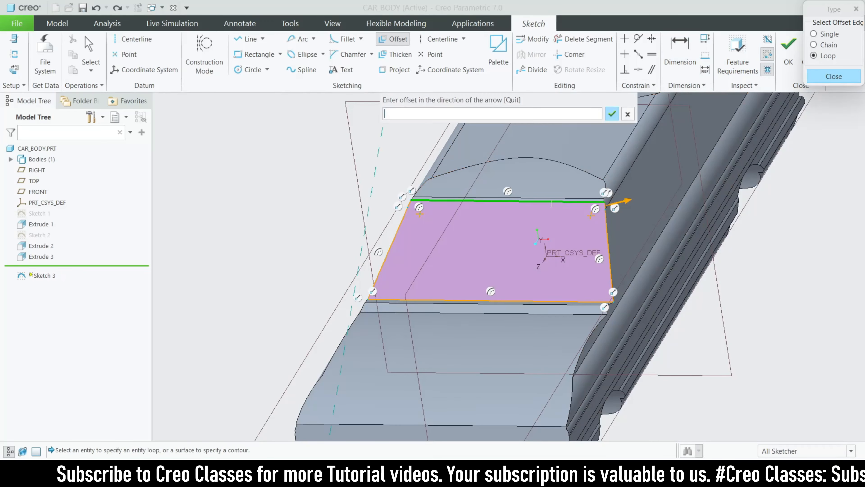
type("-5")
key("Return")
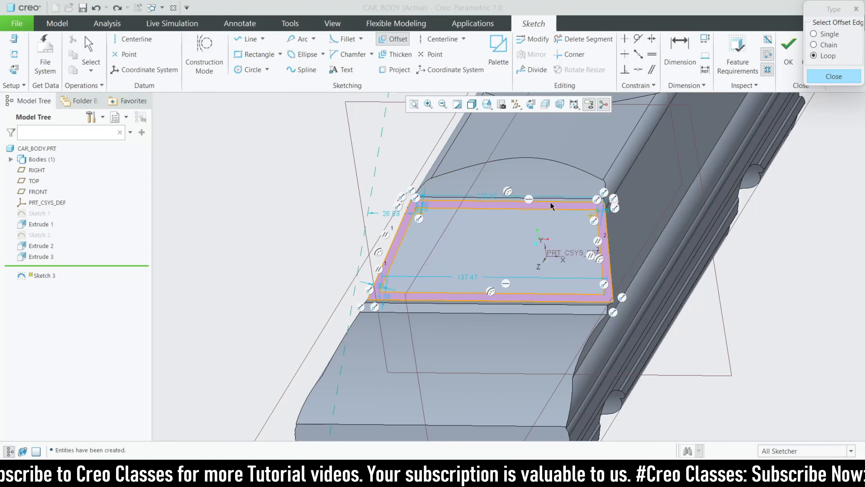
left_click(834, 77)
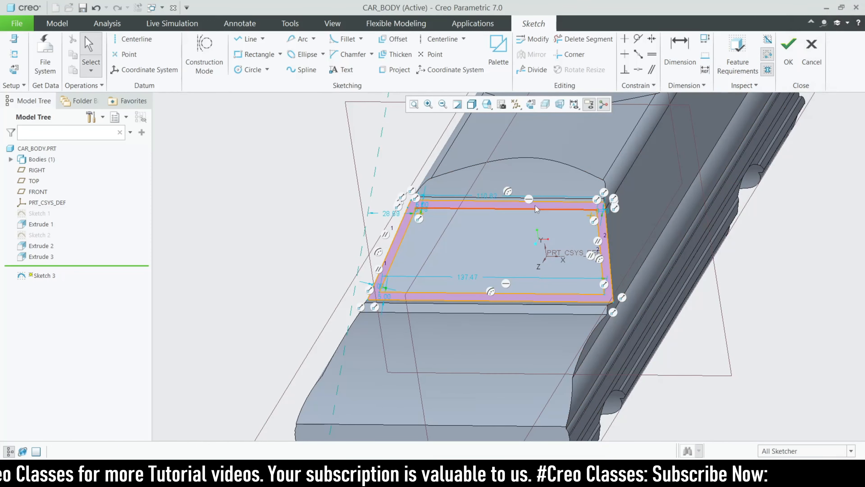
Trim away the outer projected windshield outline along its upper, left and lower edges, keeping the inset outline
left_click(531, 104)
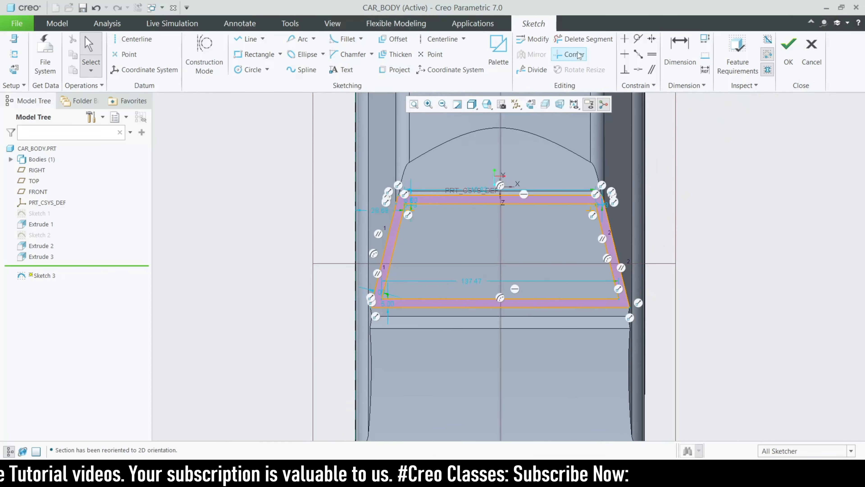
left_click(585, 39)
scroll(376, 242, "down", 3)
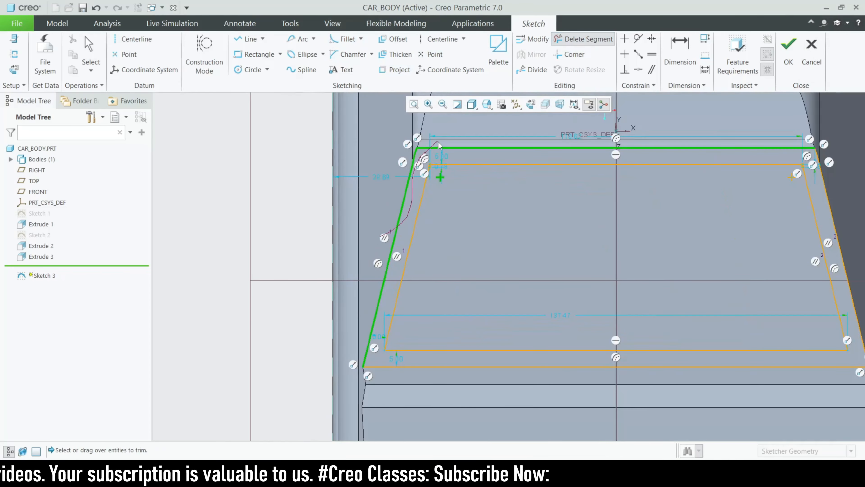
left_click_drag(439, 143, 441, 141)
scroll(412, 197, "up", 3)
scroll(398, 303, "down", 4)
left_click_drag(379, 241, 371, 274)
scroll(372, 274, "up", 5)
scroll(559, 274, "down", 1)
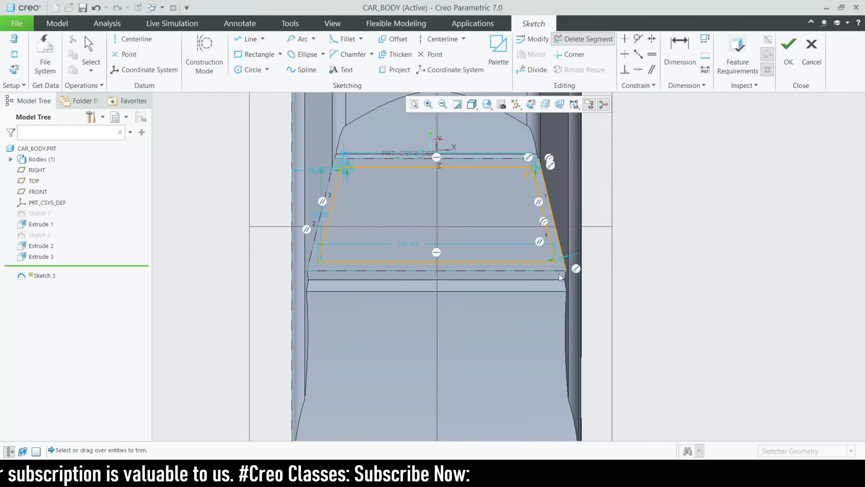
Trim the remaining right side and short upper corner segment of the outer windshield outline, and finish the sketch
scroll(559, 274, "down", 2)
left_click(568, 255)
scroll(555, 267, "up", 4)
scroll(550, 185, "down", 5)
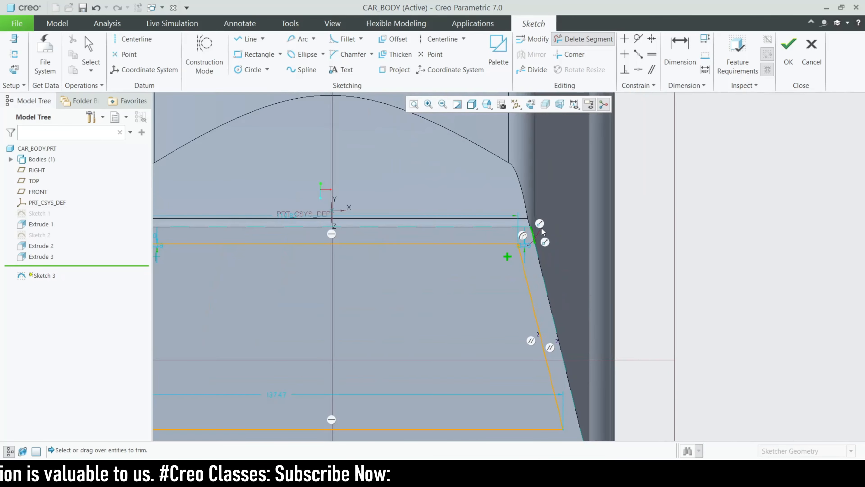
left_click_drag(542, 227, 528, 245)
scroll(524, 252, "up", 3)
middle_click(477, 278)
scroll(456, 288, "down", 1)
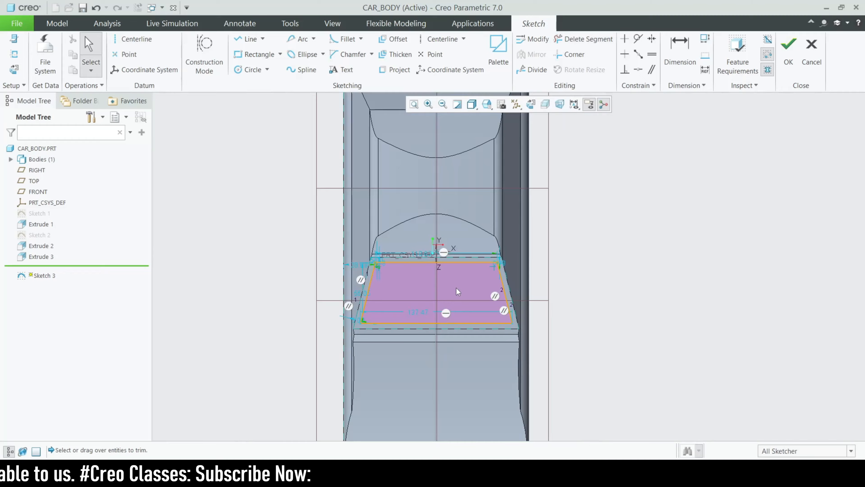
scroll(456, 288, "up", 1)
left_click(789, 51)
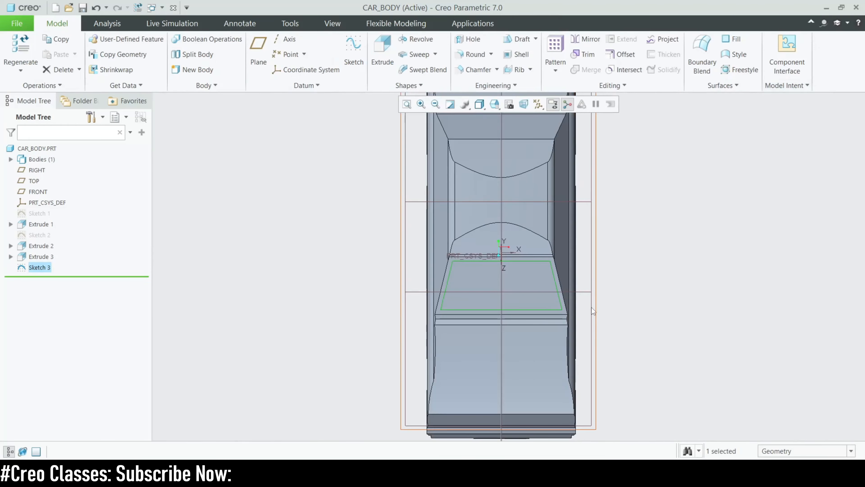
Extrude the inset windshield sketch outward as a solid with a depth of 0.1
left_click(382, 55)
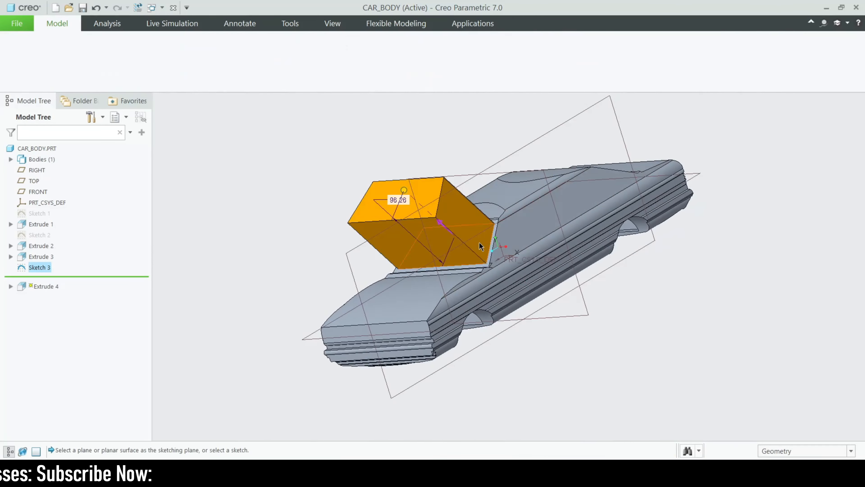
scroll(467, 255, "down", 4)
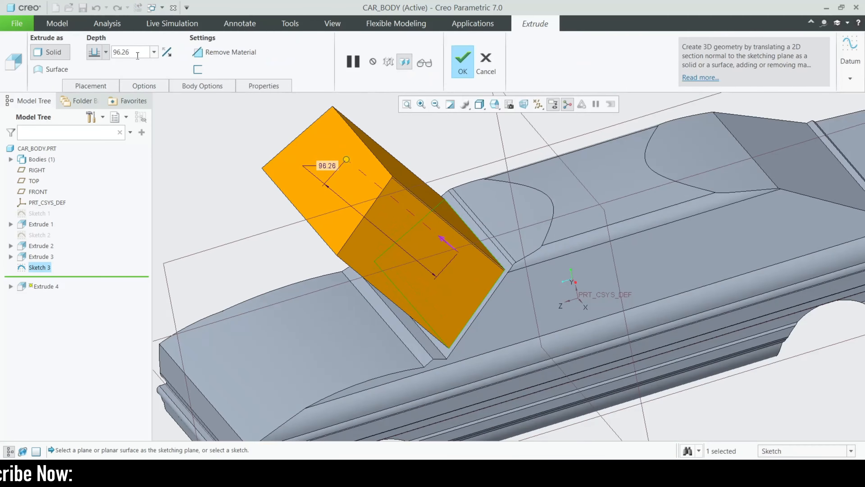
type("1")
key("Return")
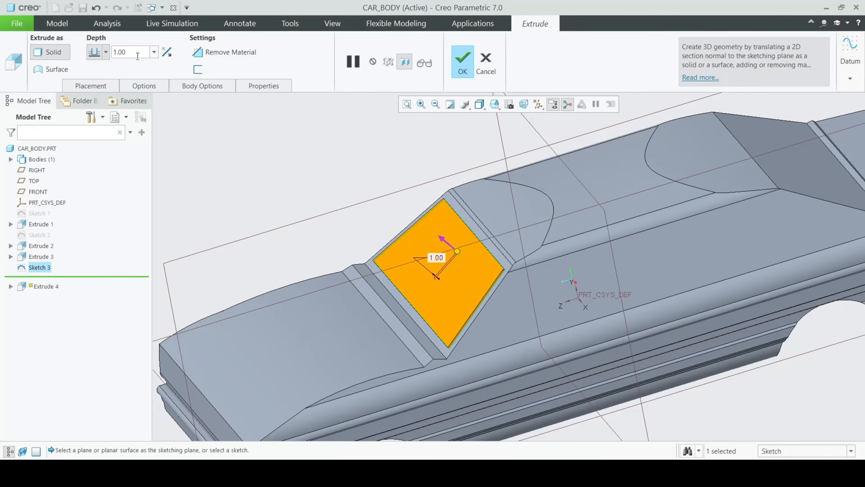
mouse_move(423, 323)
middle_mouse_down()
mouse_move(408, 286)
mouse_move(432, 308)
mouse_move(411, 311)
mouse_move(418, 317)
middle_mouse_up()
double_click(120, 52)
type("0.")
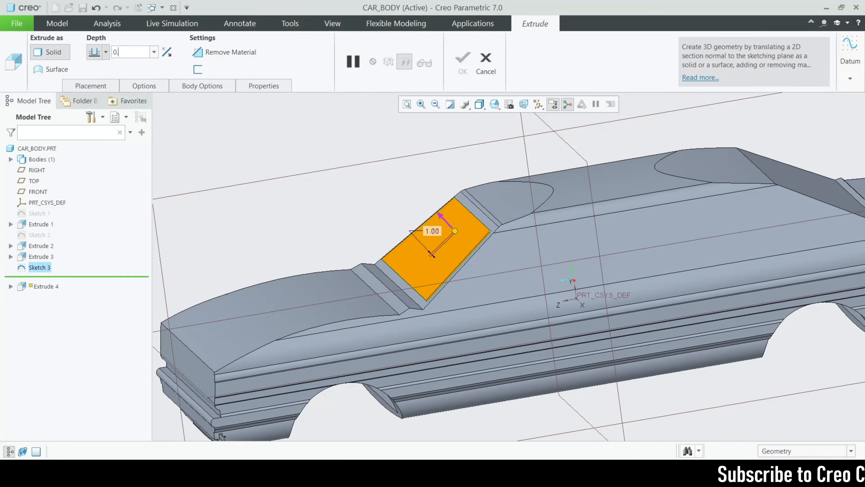
type("1")
key("Return")
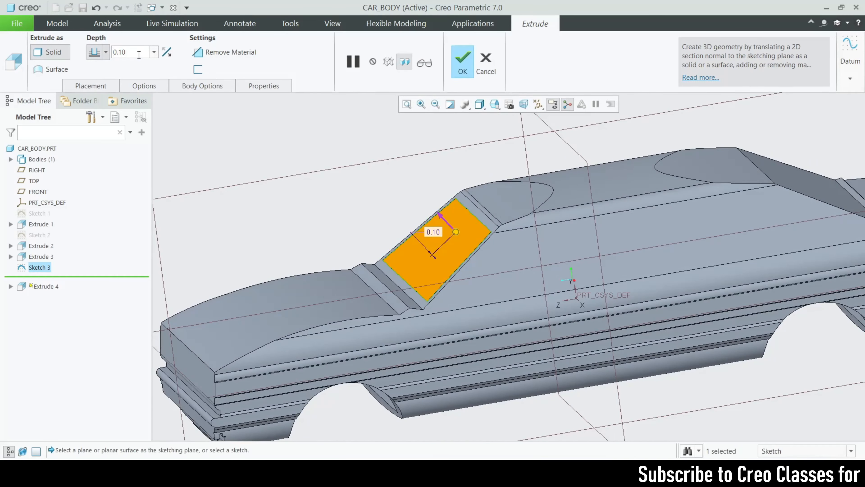
left_click(463, 69)
scroll(404, 262, "up", 3)
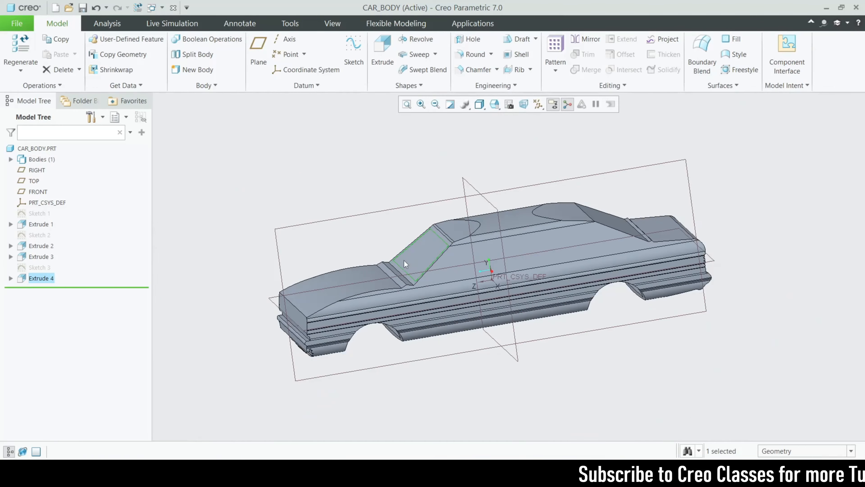
Start a new sketch on the sloping rear window face of the car body
left_click(446, 407)
middle_click_drag(446, 407, 444, 368)
middle_click_drag(479, 356, 439, 395)
left_click(568, 257)
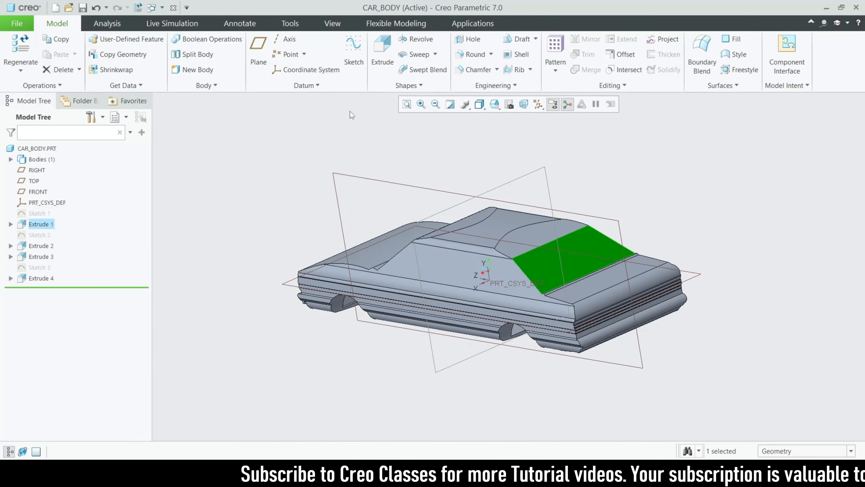
left_click(354, 54)
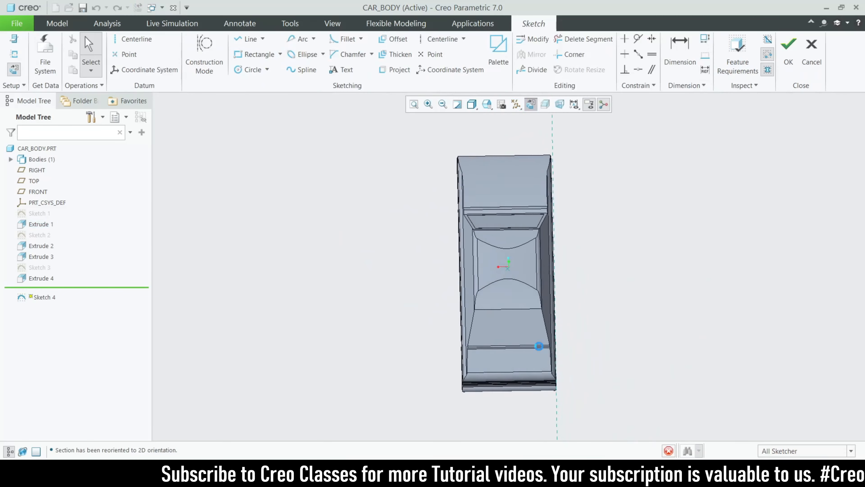
Project all boundary edges of the rear window face, including the short upper corner edges, into a closed outline
left_click(394, 69)
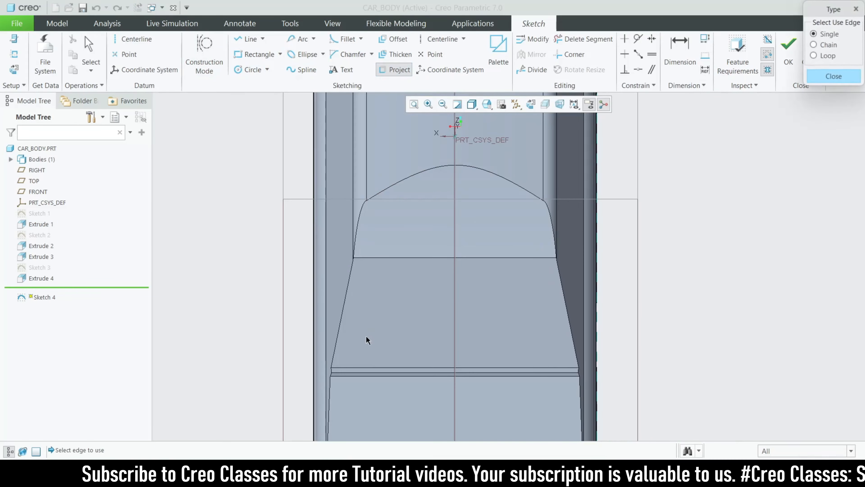
left_click(344, 321)
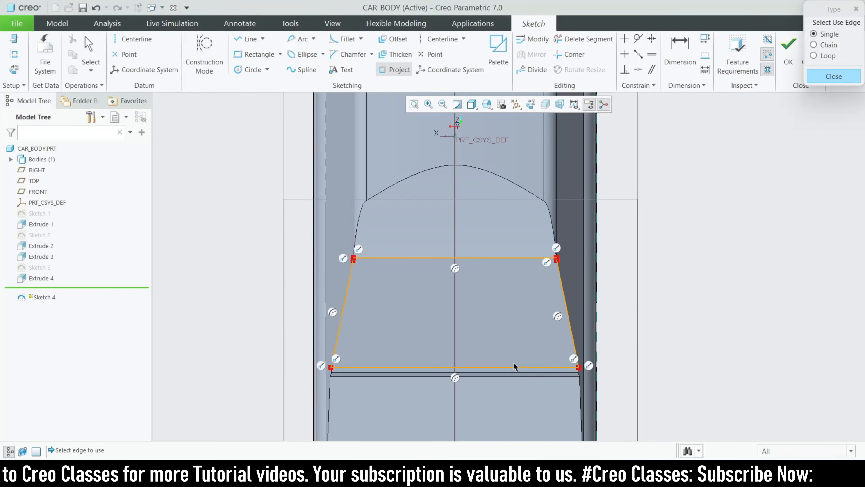
scroll(357, 233, "up", 5)
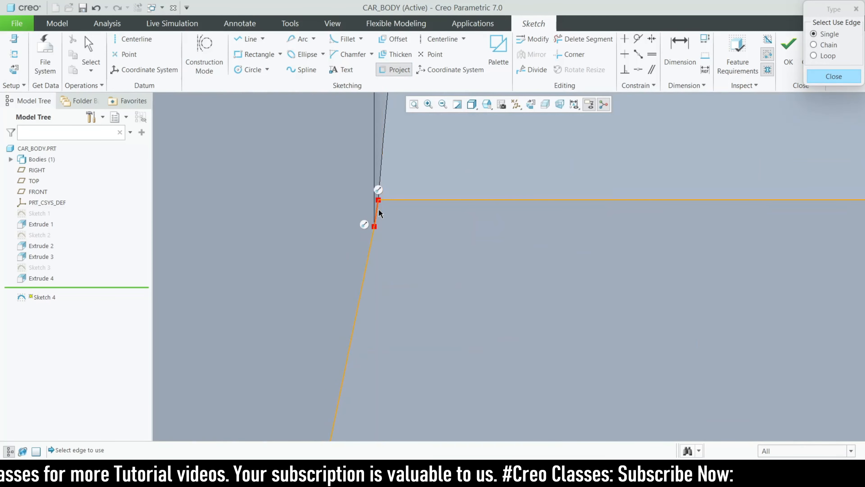
scroll(344, 240, "down", 2)
scroll(585, 259, "down", 3)
scroll(808, 262, "up", 5)
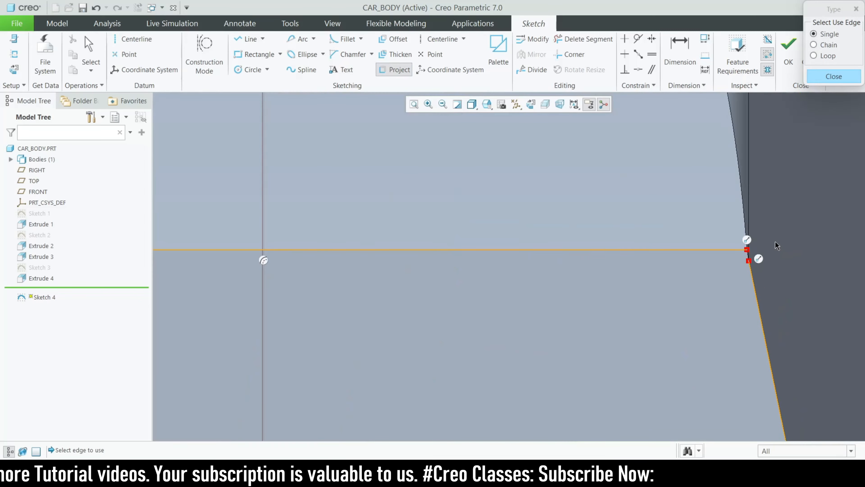
left_click(714, 244)
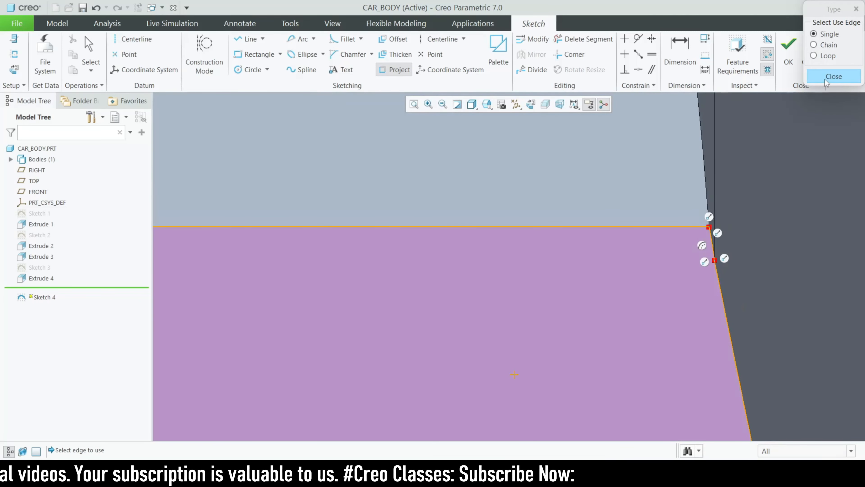
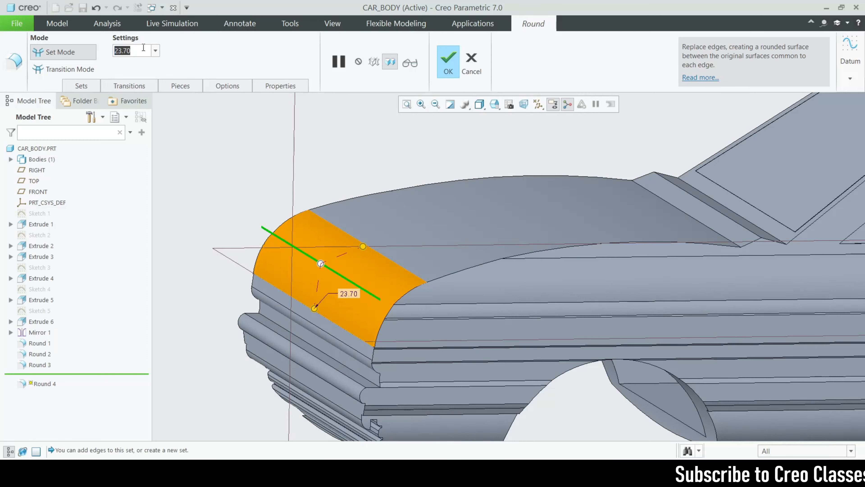
Set the radius of the round on the hood's front edge to 23 and complete the round
type("20")
key("Return")
scroll(243, 271, "down", 2)
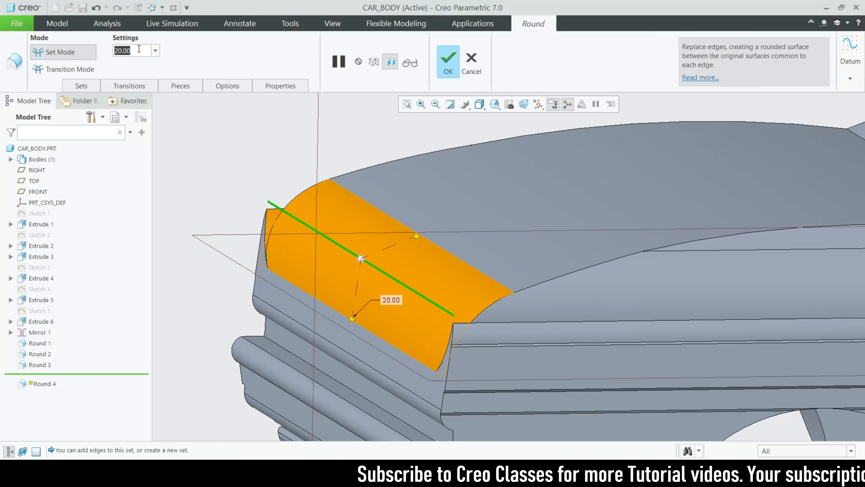
type("23")
key("Return")
scroll(412, 331, "up", 2)
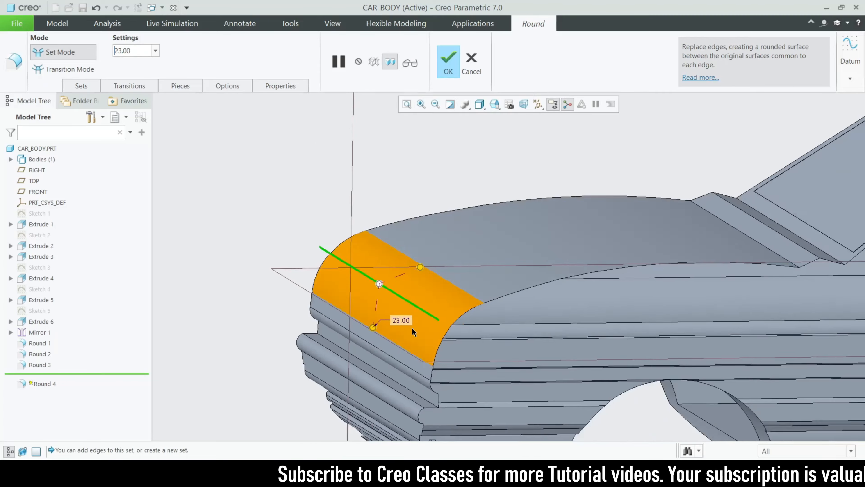
middle_click_drag(412, 331, 316, 379)
scroll(316, 379, "up", 4)
middle_click_drag(583, 362, 614, 359)
scroll(422, 228, "up", 3)
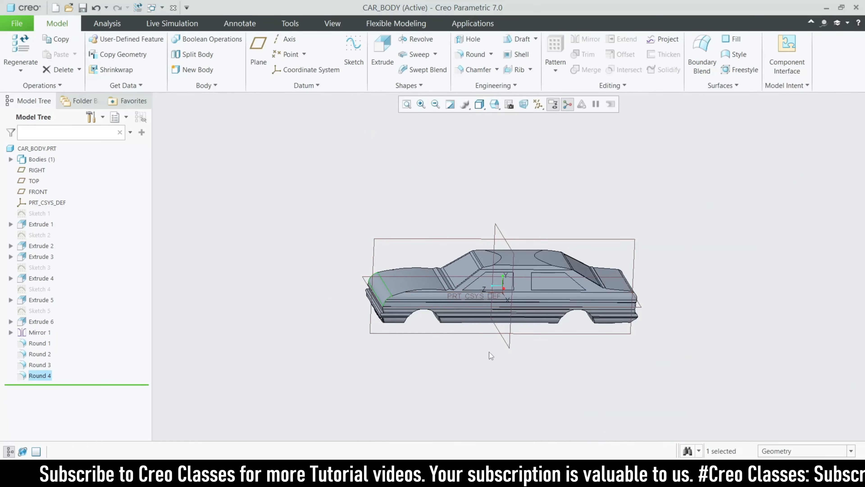
Start an extrusion sketch on the border face surrounding the windshield panel, oriented to the sketch plane
left_click(489, 352)
scroll(513, 282, "down", 3)
mouse_move(513, 281)
middle_mouse_down()
mouse_move(502, 356)
mouse_move(462, 361)
mouse_move(462, 347)
mouse_move(460, 365)
mouse_move(453, 332)
mouse_move(486, 325)
mouse_move(490, 286)
mouse_move(458, 298)
middle_mouse_up()
left_click(456, 300)
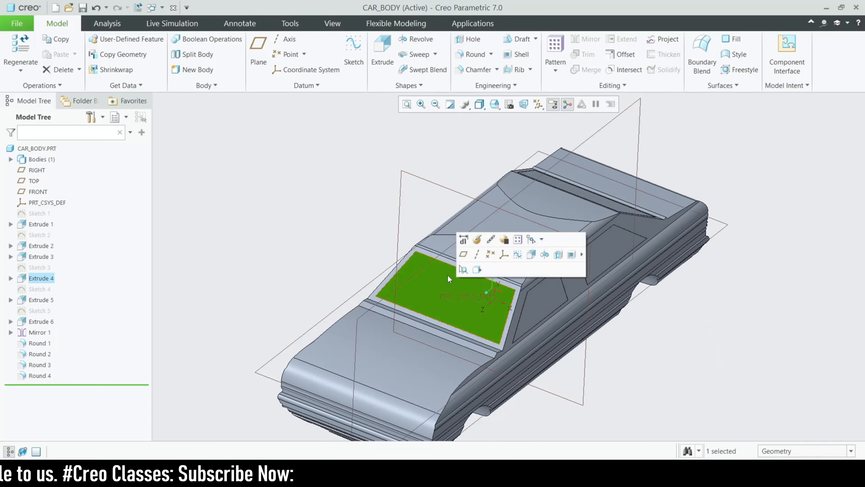
scroll(435, 260, "down", 4)
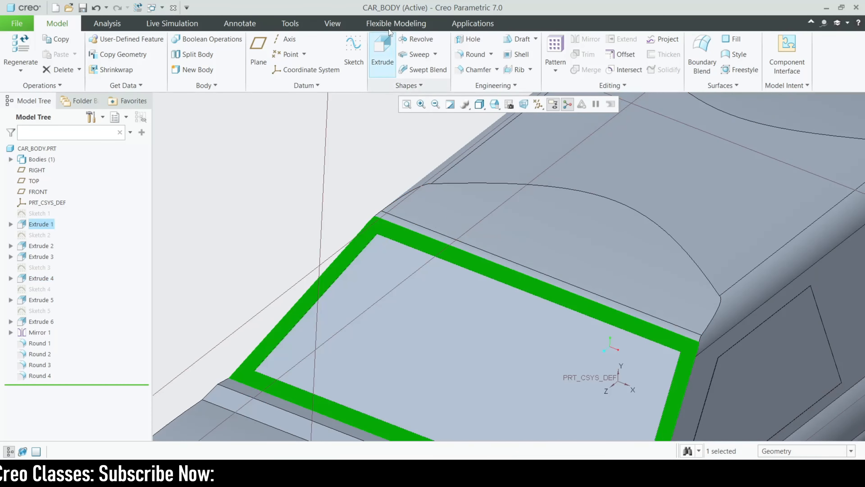
left_click(383, 52)
left_click(530, 107)
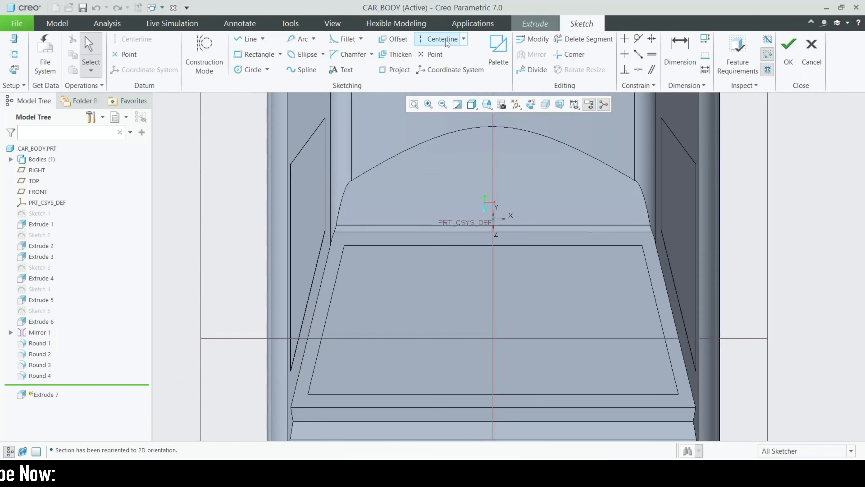
Project the outer boundary edges of the windshield border face, including the short upper corner edges, into the sketch
left_click(395, 70)
scroll(392, 240, "down", 4)
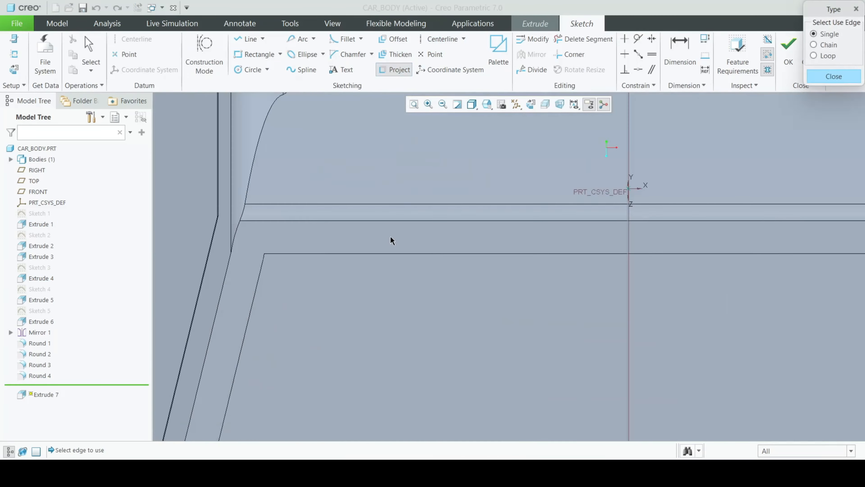
left_click(394, 221)
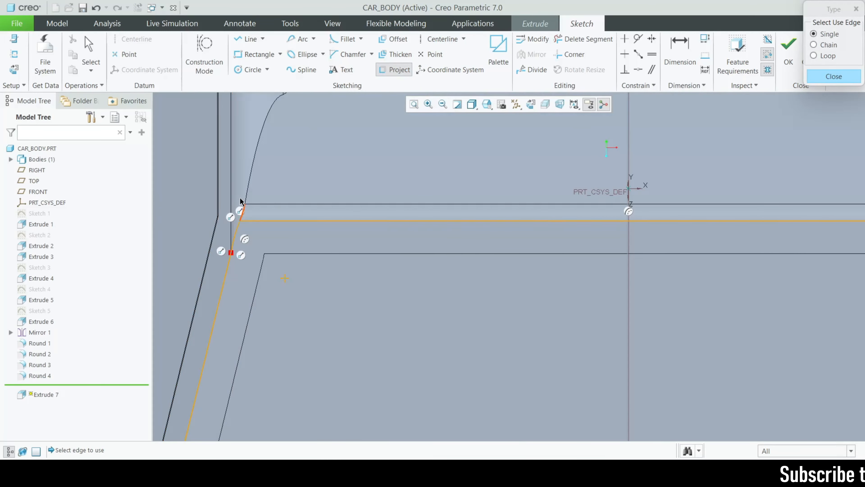
scroll(238, 182, "up", 5)
scroll(245, 328, "down", 3)
left_click(255, 338)
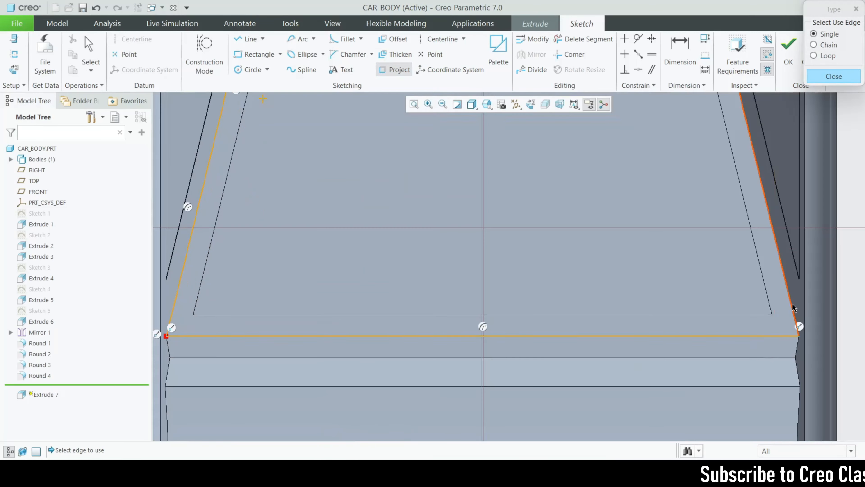
scroll(744, 336, "up", 3)
scroll(748, 201, "down", 4)
left_click(723, 199)
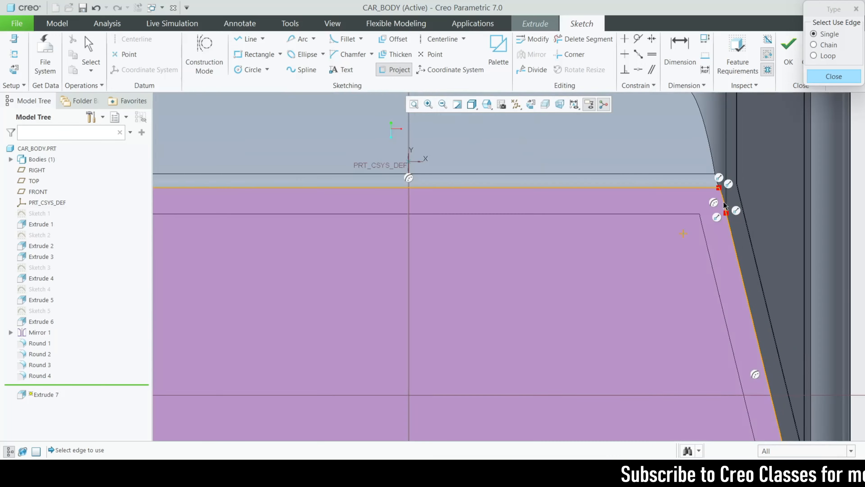
scroll(719, 202, "up", 2)
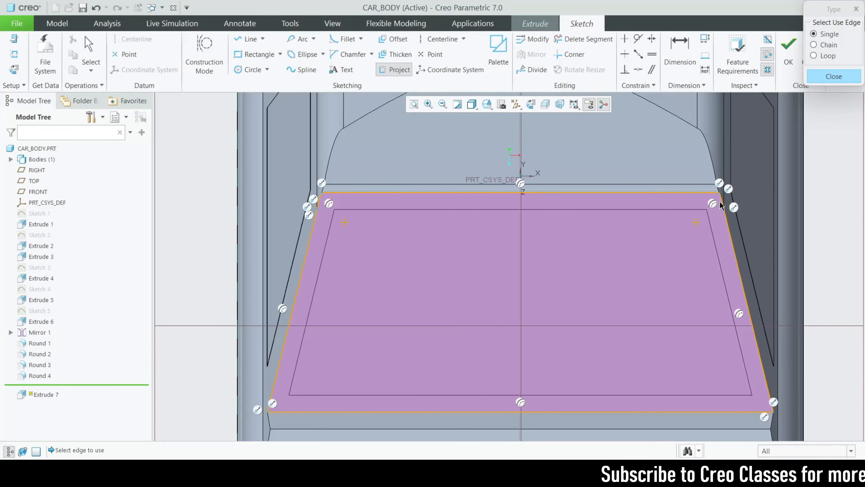
Project the remaining long inner boundary edges of the windshield border into the extrusion sketch and finish projecting
left_click(444, 210)
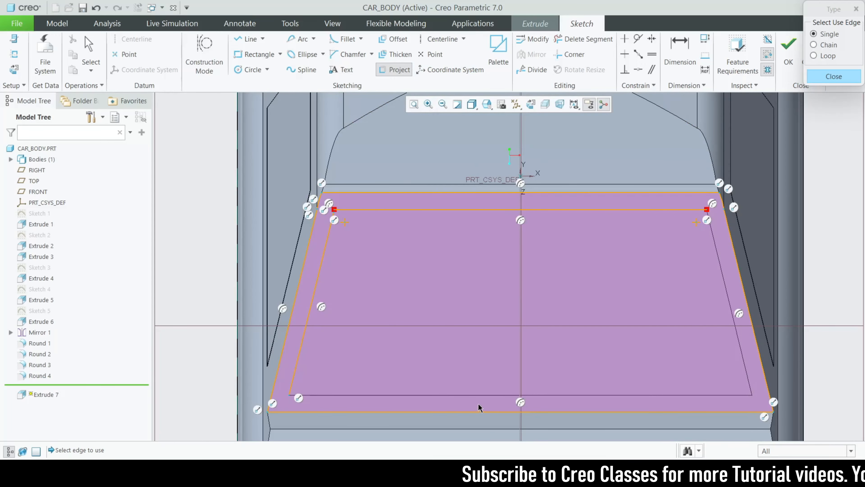
left_click(485, 396)
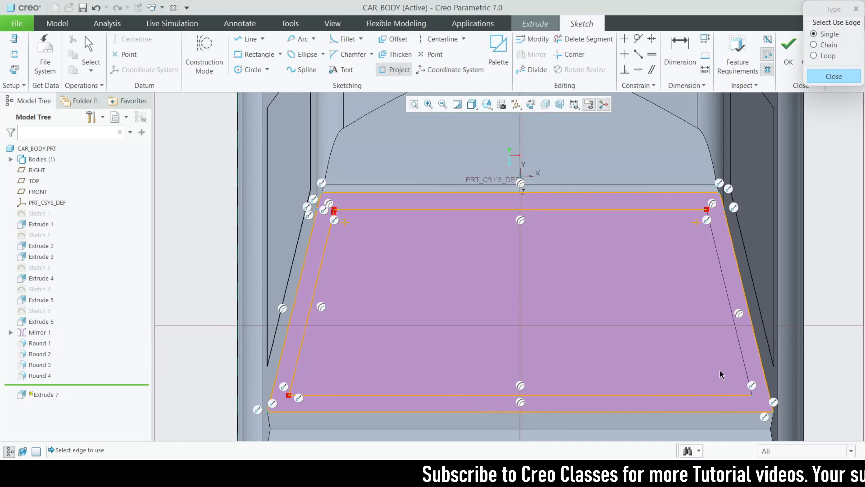
left_click(729, 305)
left_click(833, 76)
Project the short edges at the upper inner corners of the windshield border to close the inner outline
scroll(377, 295, "up", 3)
scroll(378, 294, "down", 2)
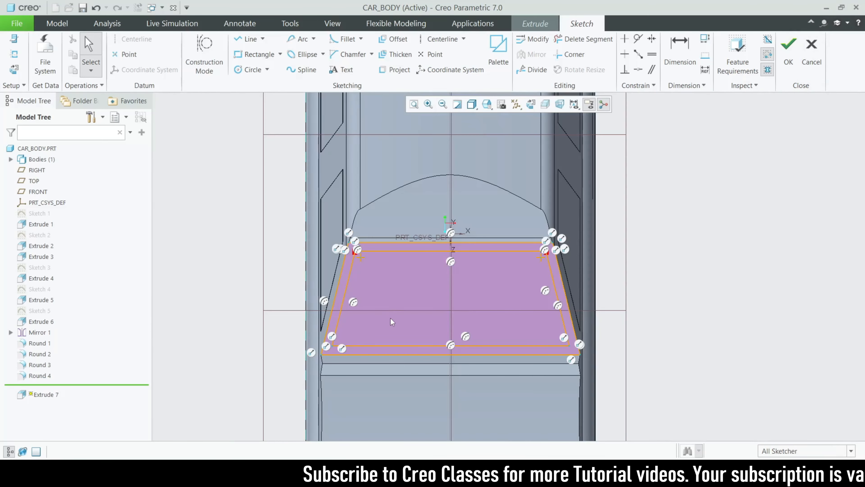
scroll(345, 262, "down", 5)
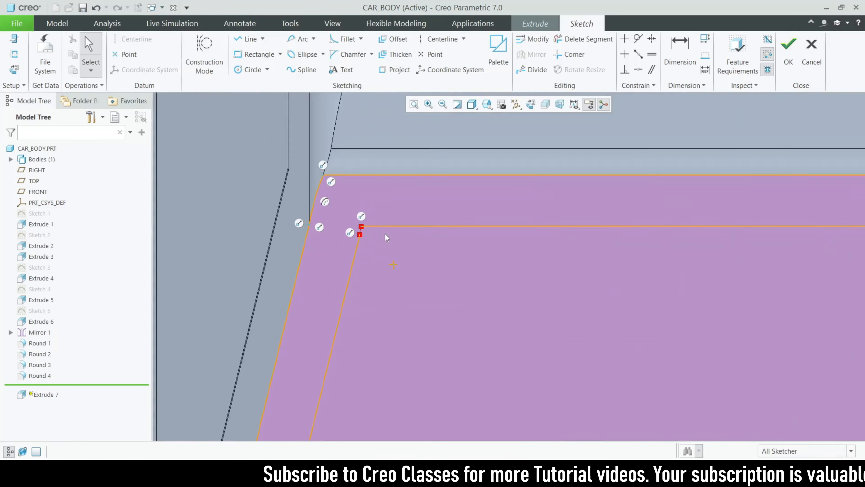
left_click(396, 71)
scroll(227, 333, "up", 5)
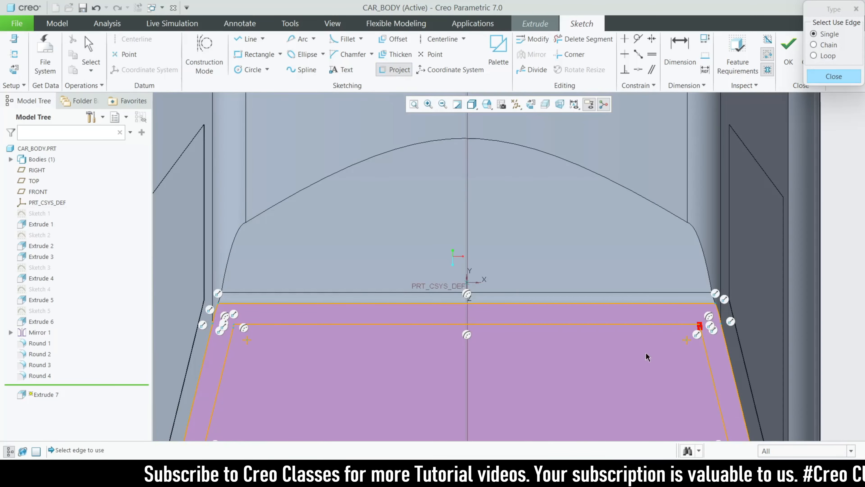
scroll(674, 335, "down", 5)
scroll(640, 338, "up", 2)
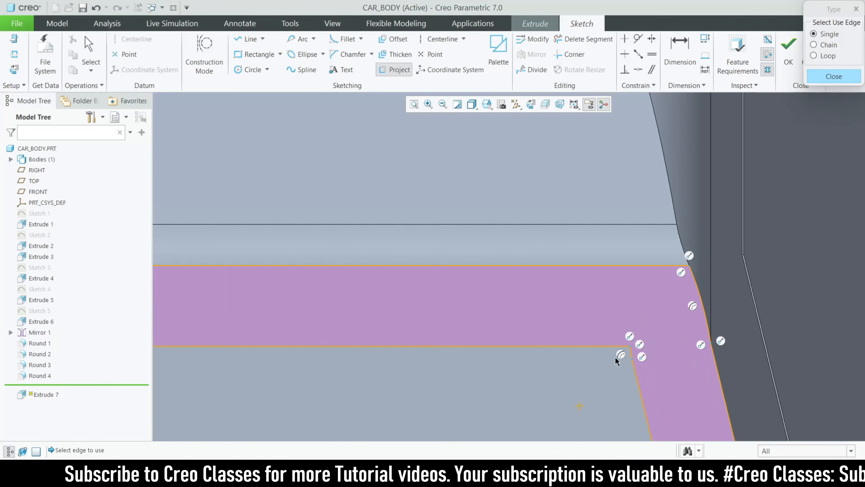
scroll(617, 361, "up", 5)
left_click(840, 75)
scroll(512, 296, "up", 6)
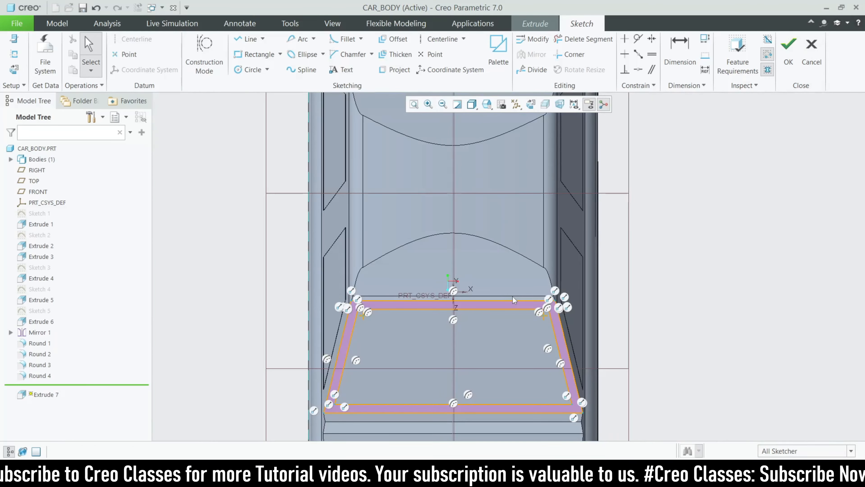
Accept the windshield frame sketch and extrude it to a depth of 1
left_click(781, 72)
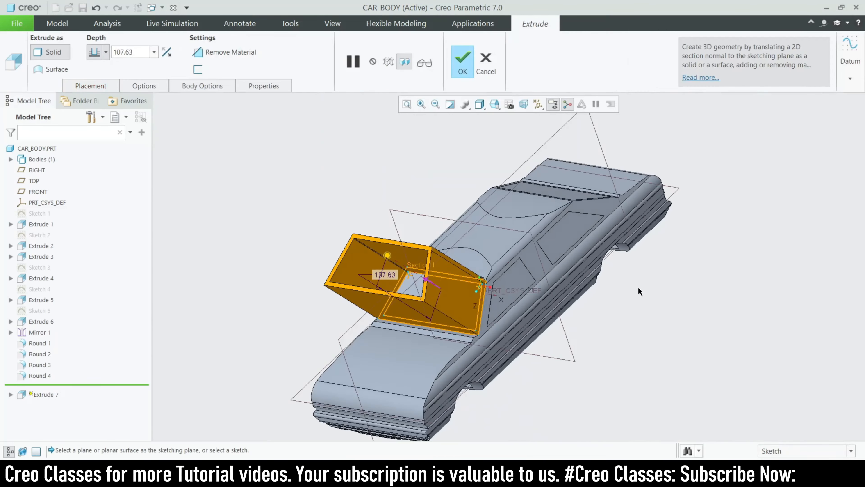
type("1")
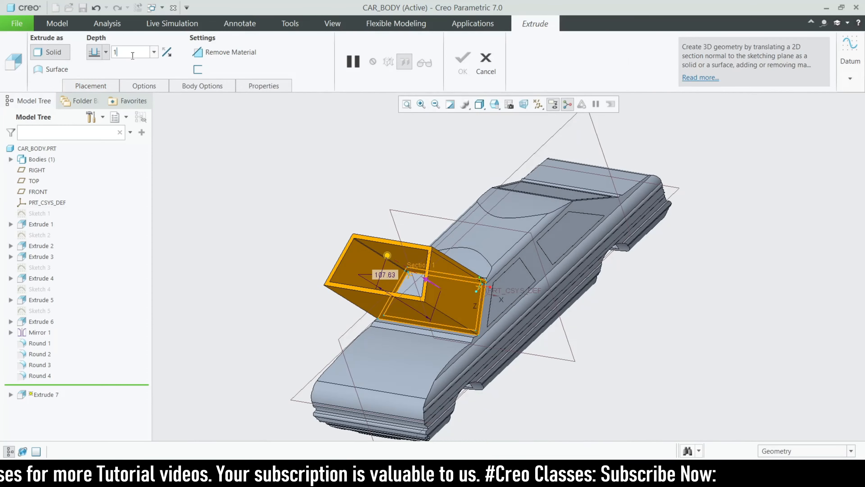
key("Return")
scroll(477, 325, "down", 10)
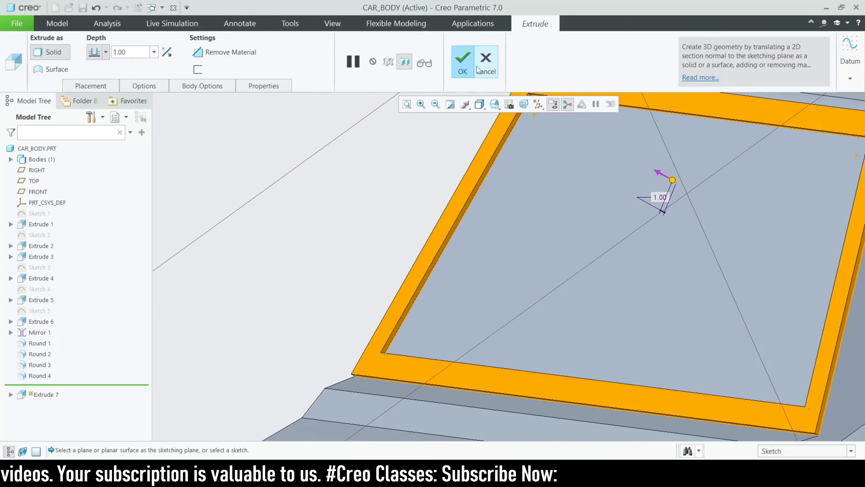
left_click(464, 63)
Reopen the windshield frame extrusion's section sketch for editing, oriented to the sketch plane
scroll(392, 231, "up", 10)
middle_click_drag(501, 349, 469, 309)
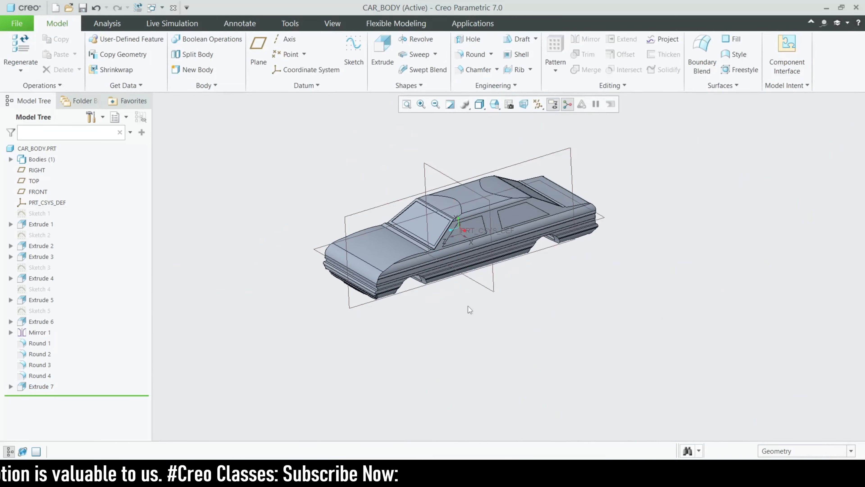
scroll(424, 221, "down", 10)
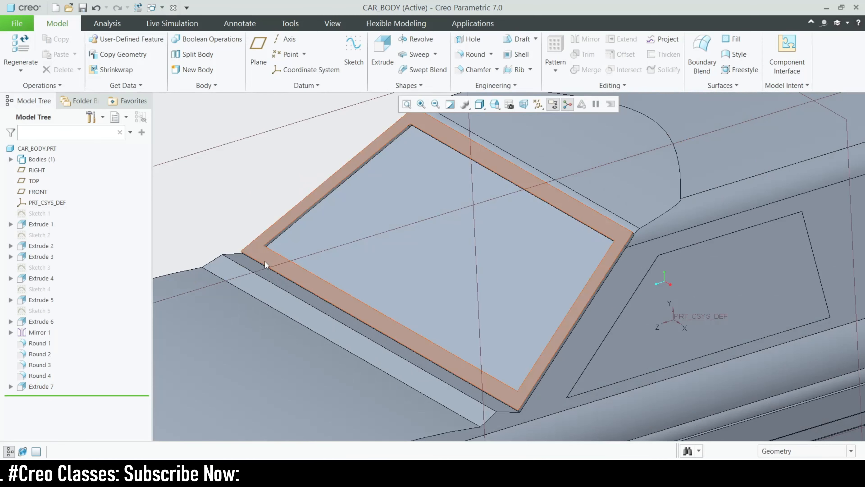
left_click(272, 261)
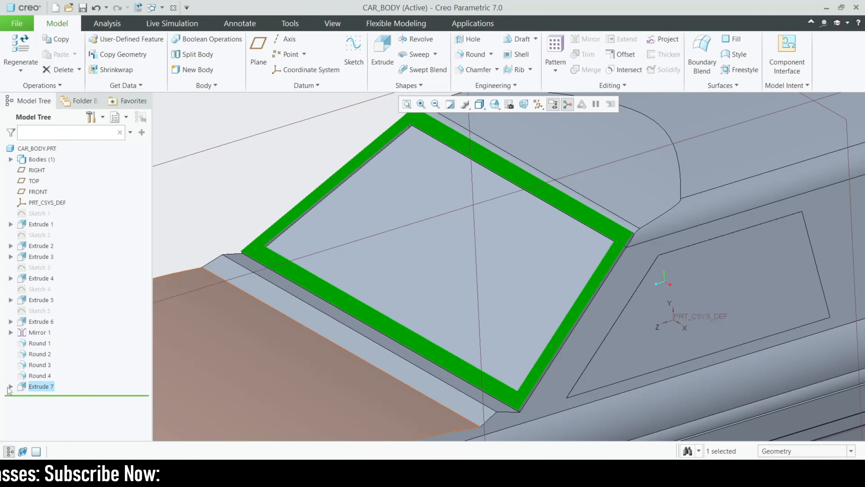
left_click(52, 397)
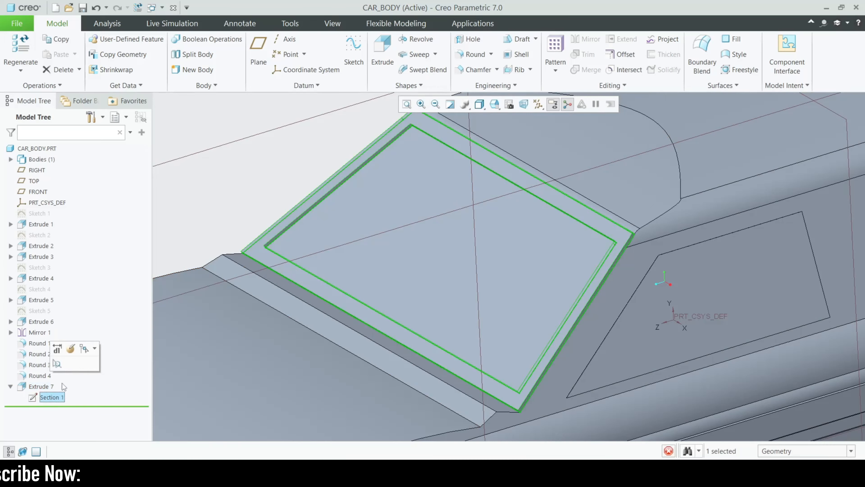
left_click(70, 348)
left_click(532, 104)
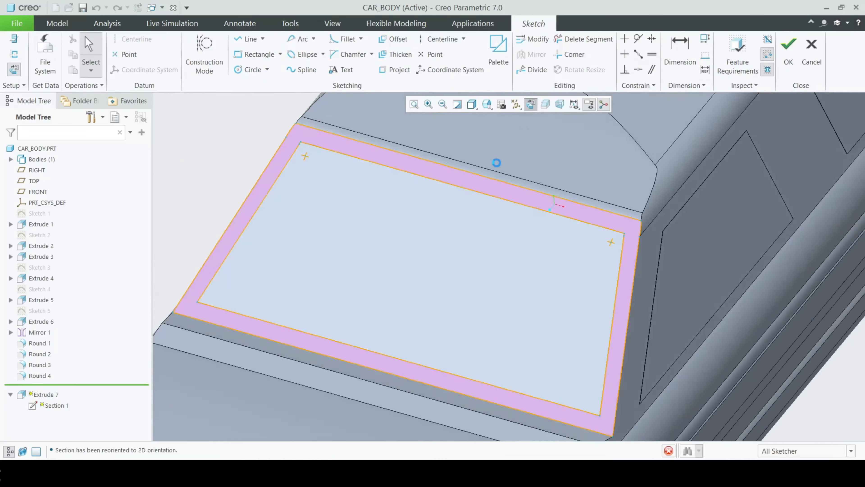
Delete the projected inner left edge and its short corner segment, and redraw that side as one straight line between the inner corners
scroll(259, 179, "up", 5)
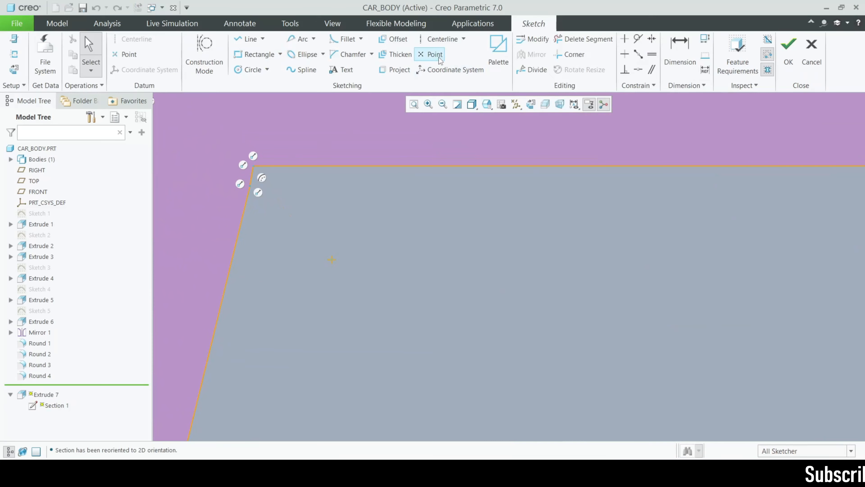
left_click(589, 41)
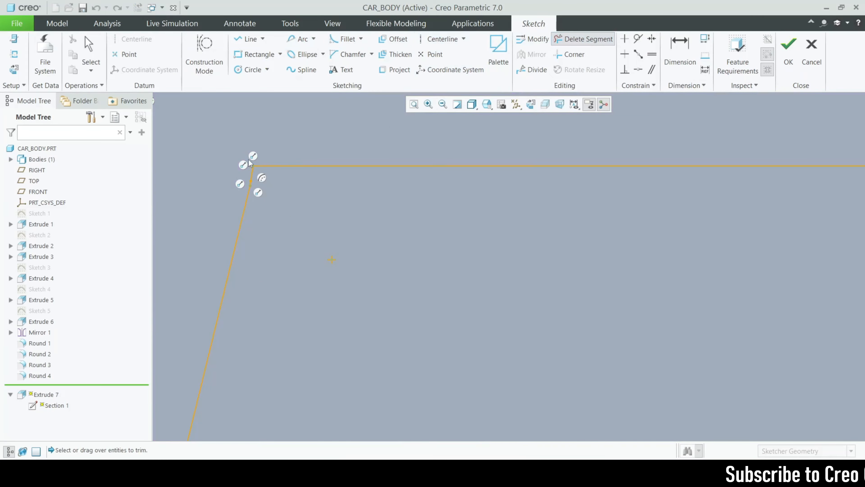
scroll(339, 186, "down", 5)
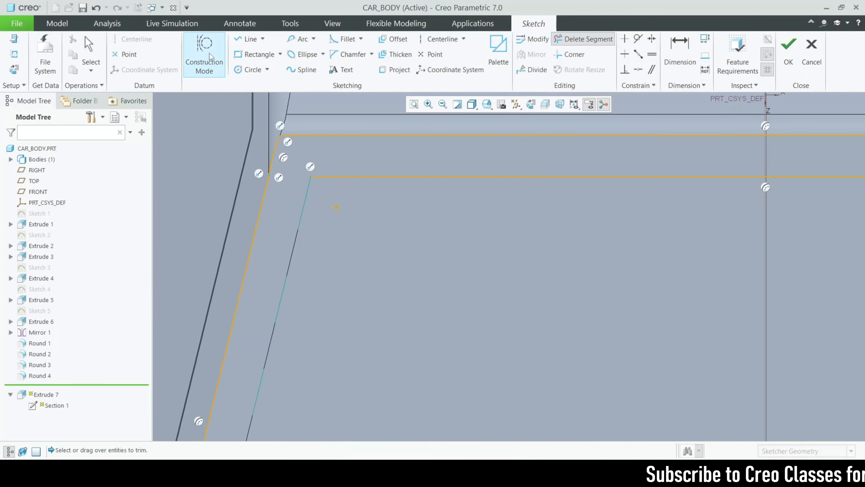
left_click(249, 40)
left_click(311, 177)
scroll(281, 323, "down", 3)
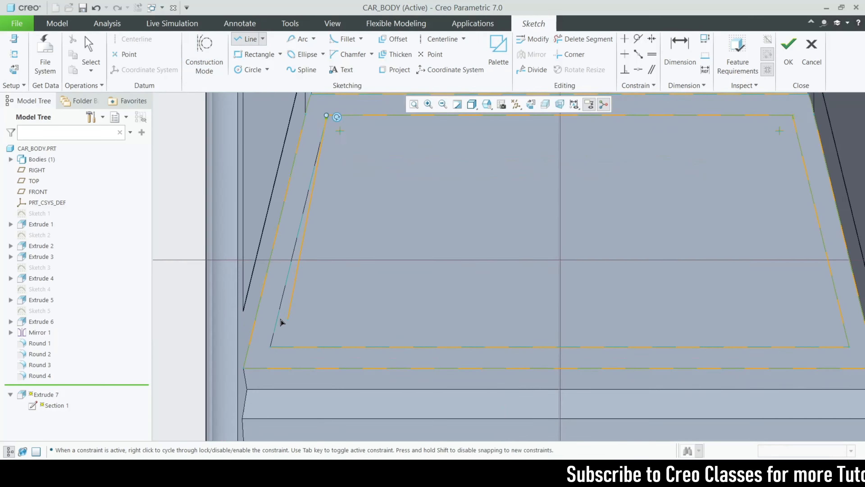
scroll(266, 350, "up", 5)
scroll(259, 351, "down", 5)
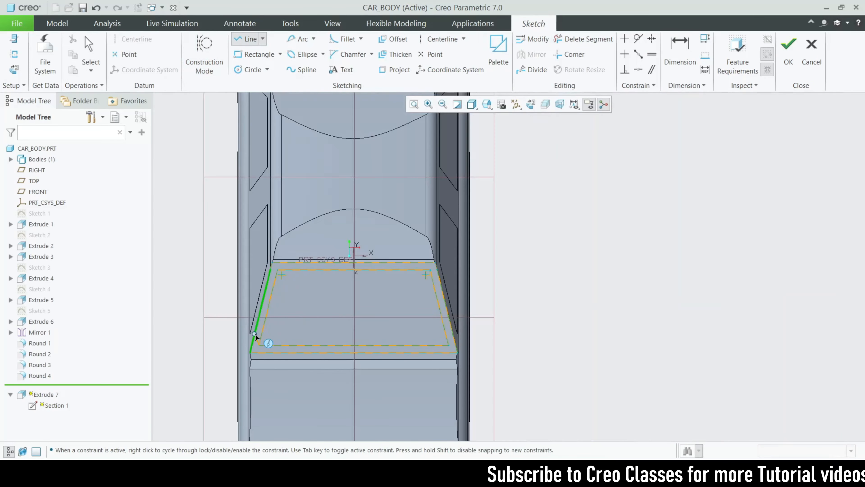
Delete the projected inner right edge with its short corner segment and replace them with a single straight line
scroll(455, 280, "up", 5)
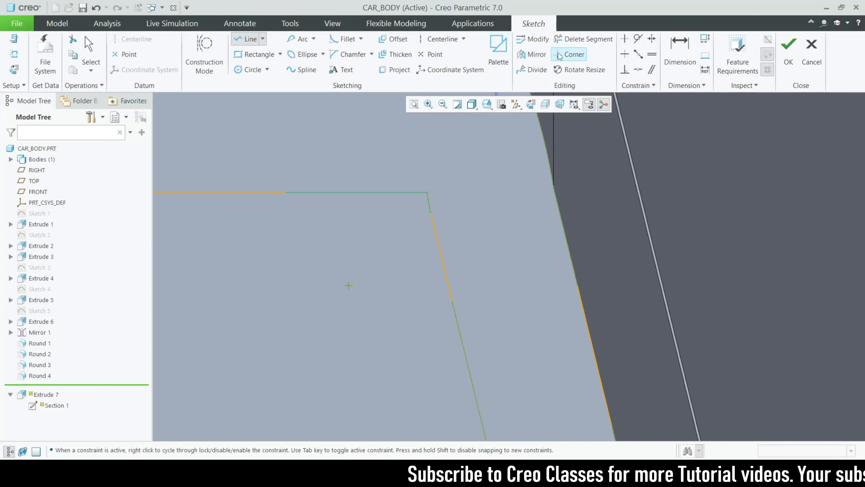
left_click(583, 39)
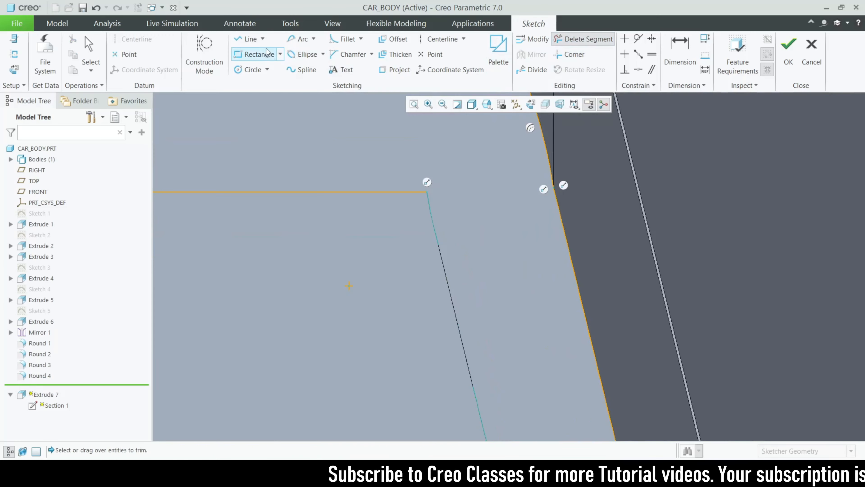
left_click(249, 39)
scroll(396, 149, "down", 4)
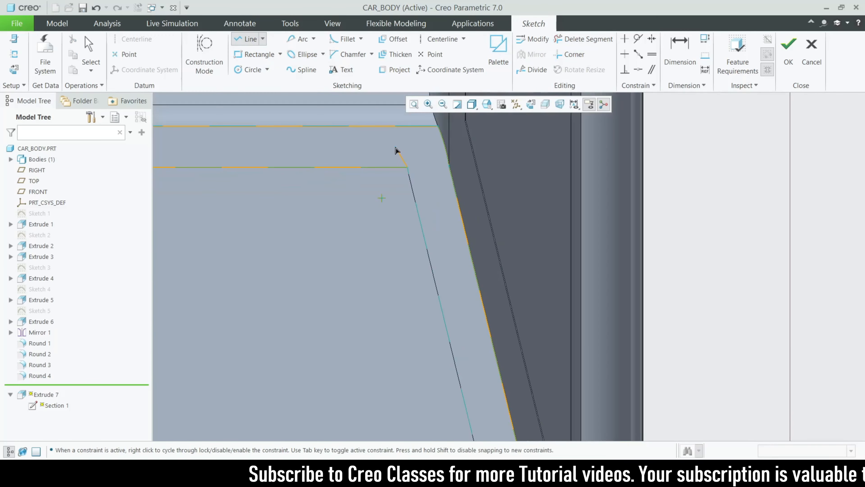
scroll(449, 357, "up", 4)
left_click(445, 333)
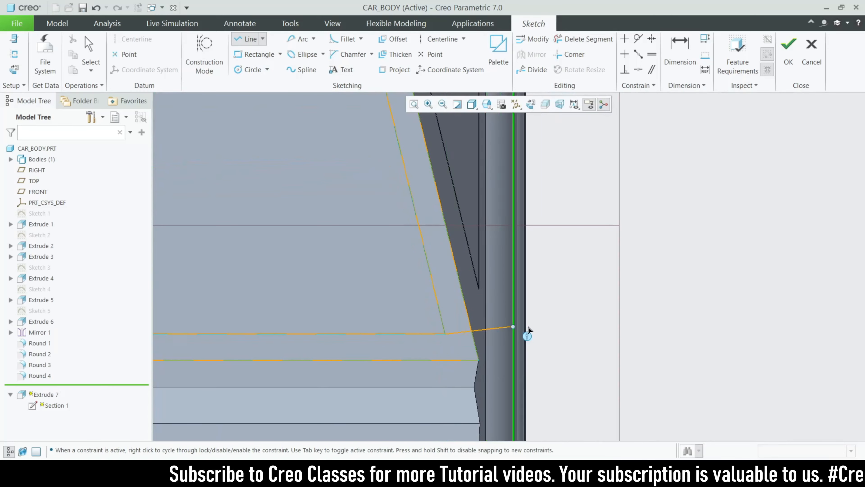
scroll(526, 332, "down", 4)
middle_click(531, 332)
Fillet the two upper corners of the frame's inner outline
scroll(228, 208, "up", 5)
scroll(233, 168, "up", 3)
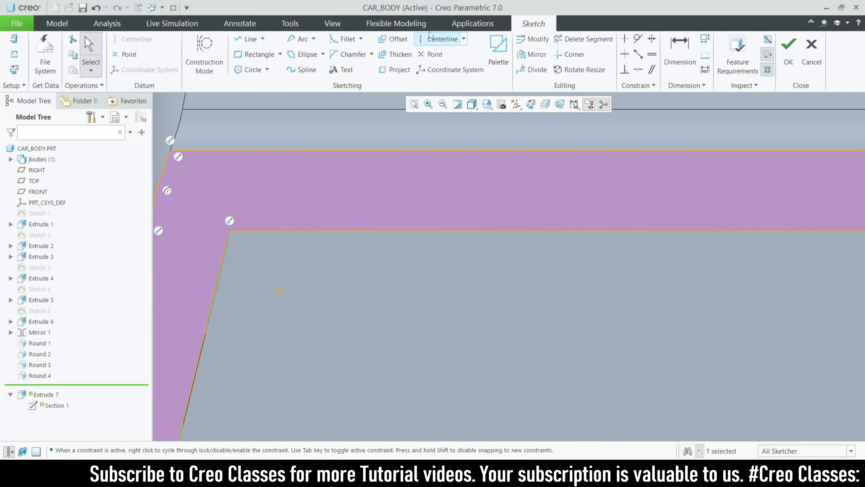
left_click(346, 39)
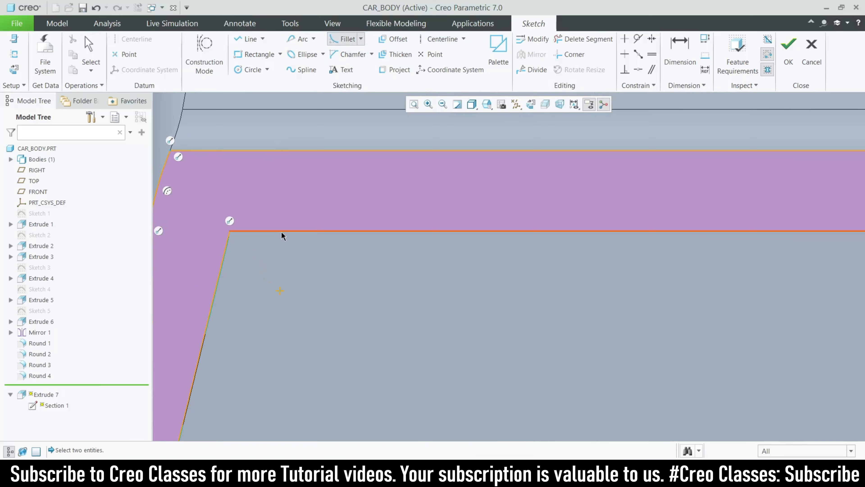
left_click(221, 266)
scroll(286, 245, "down", 5)
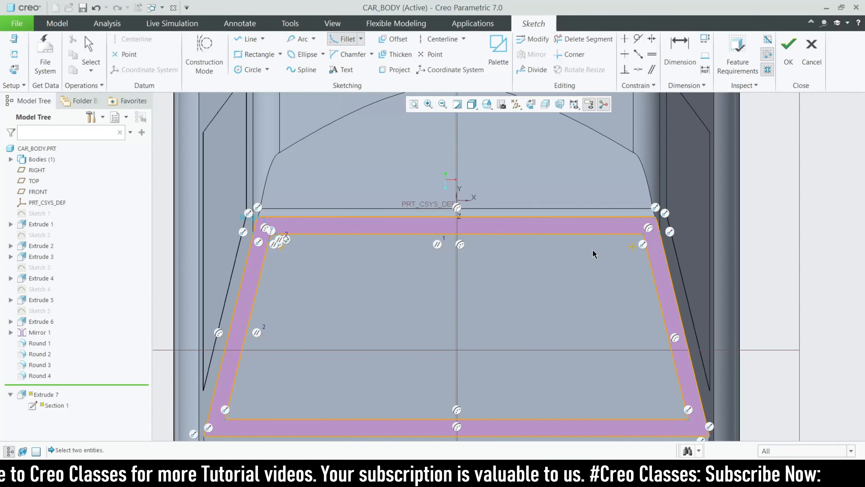
left_click(651, 264)
scroll(650, 264, "down", 3)
scroll(487, 324, "up", 2)
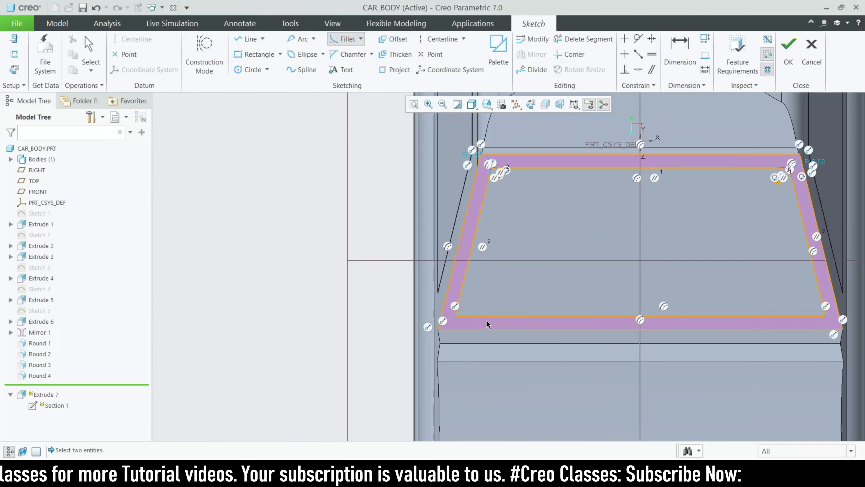
Fillet the two lower corners of the frame's inner outline and end the Fillet tool
left_click(460, 299)
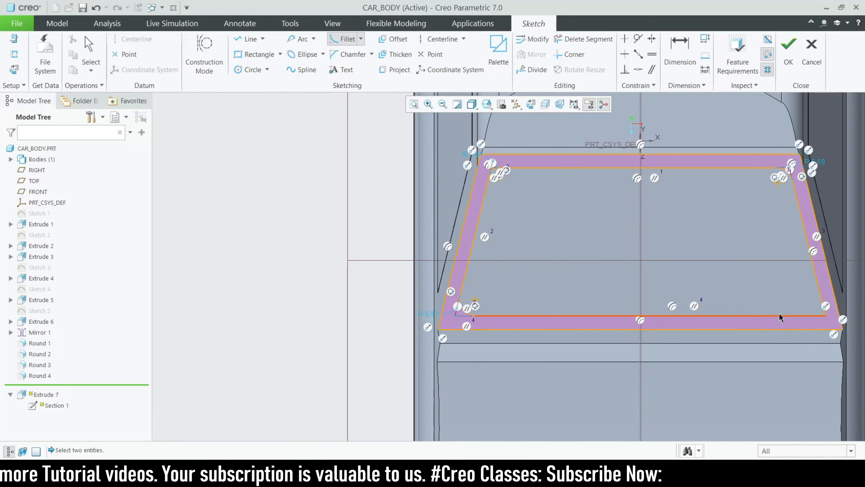
left_click(820, 300)
scroll(819, 300, "down", 3)
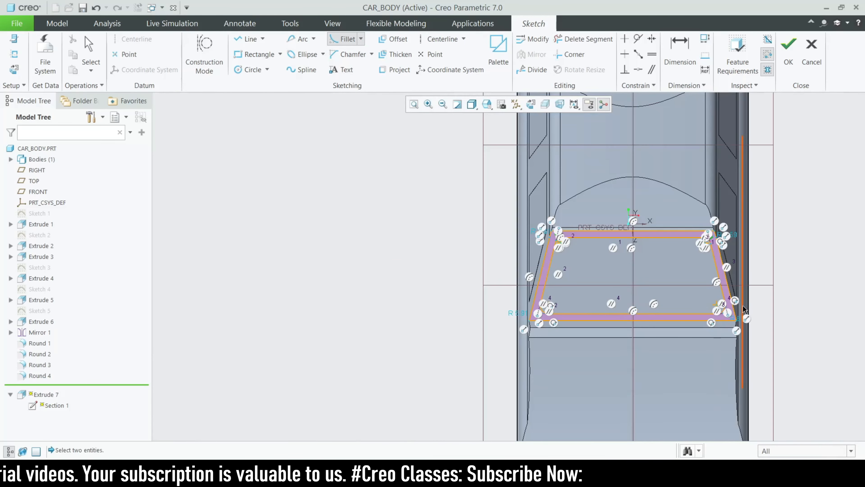
scroll(693, 322, "up", 4)
scroll(555, 300, "down", 3)
middle_click(554, 300)
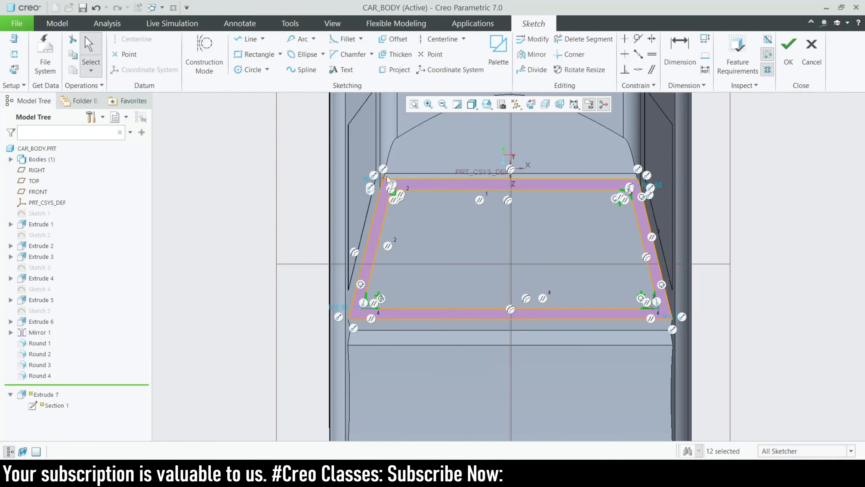
Set the radii of the fillets on the frame's inner corners to 5
scroll(389, 188, "up", 5)
scroll(313, 179, "up", 2)
scroll(299, 191, "down", 2)
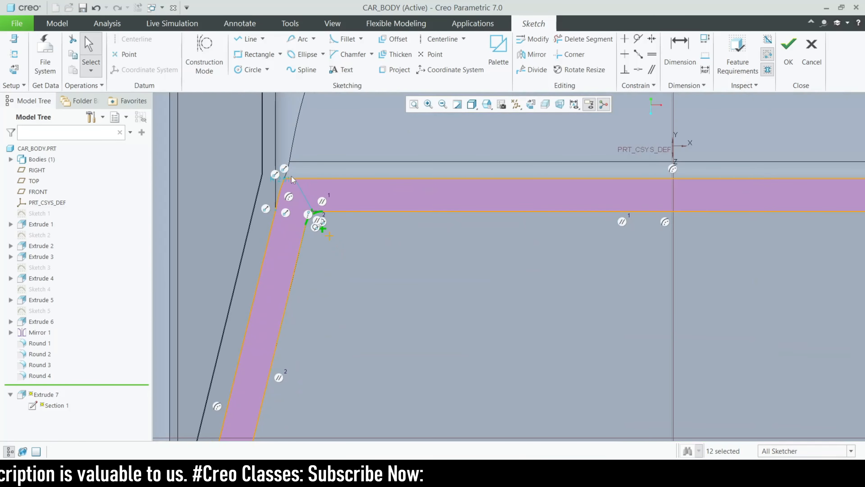
double_click(277, 178)
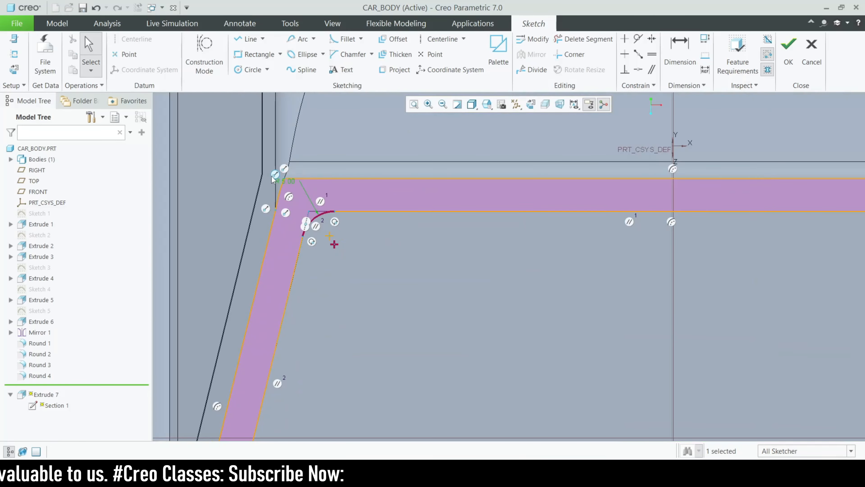
scroll(272, 172, "down", 4)
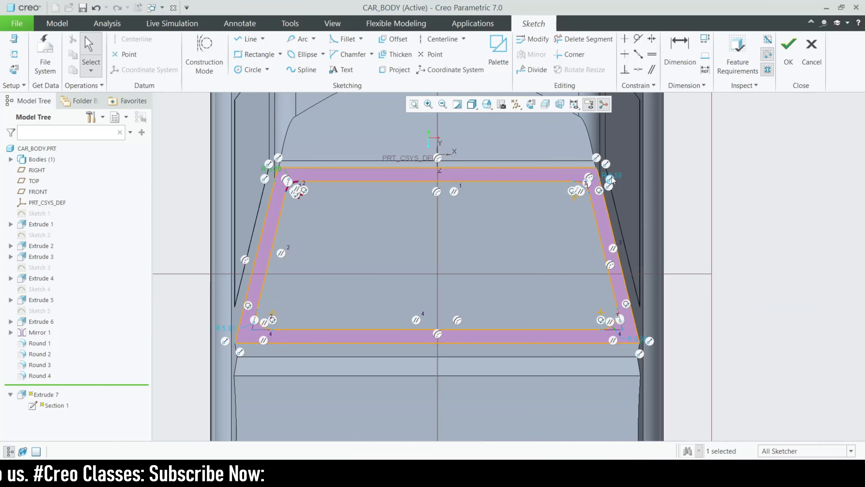
type("5")
key("Return")
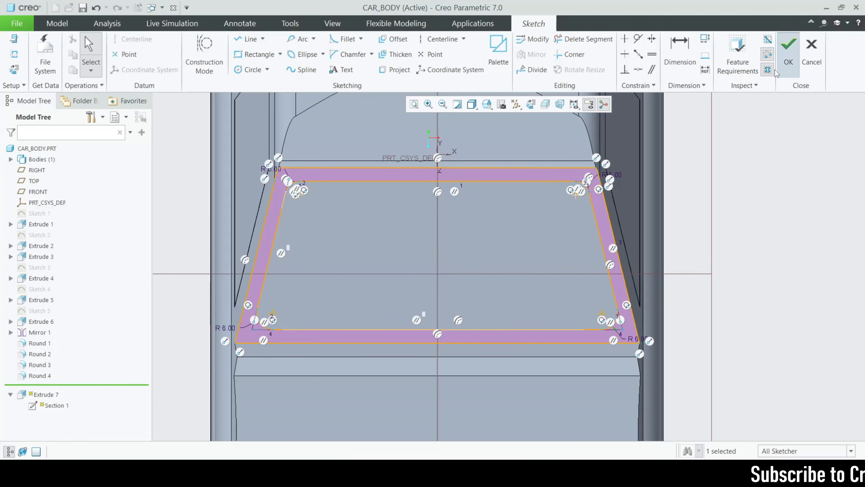
Accept the edited windshield frame sketch so the frame extrusion is rebuilt
left_click(788, 51)
mouse_move(707, 285)
middle_mouse_down()
mouse_move(681, 325)
mouse_move(693, 319)
middle_mouse_up()
scroll(612, 332, "up", 3)
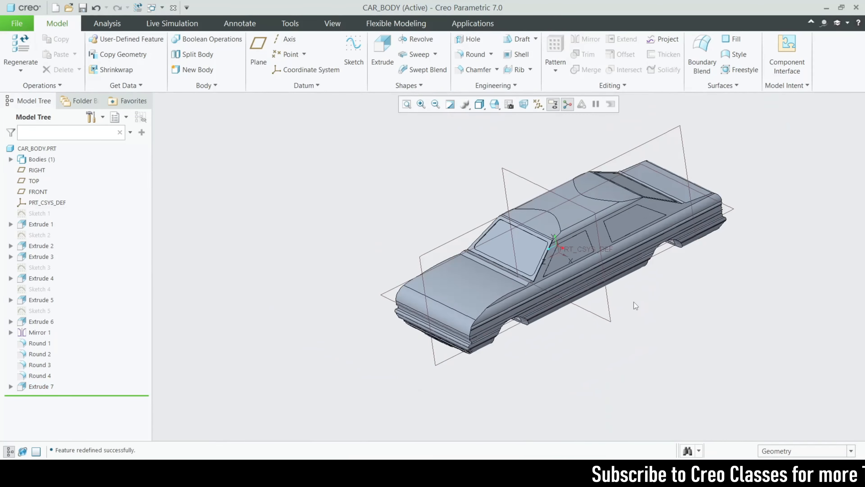
Examine the car body's side and front end, especially the recessed band above the front bumper
scroll(636, 306, "down", 3)
middle_click_drag(635, 306, 549, 374)
scroll(565, 352, "up", 2)
scroll(559, 355, "down", 2)
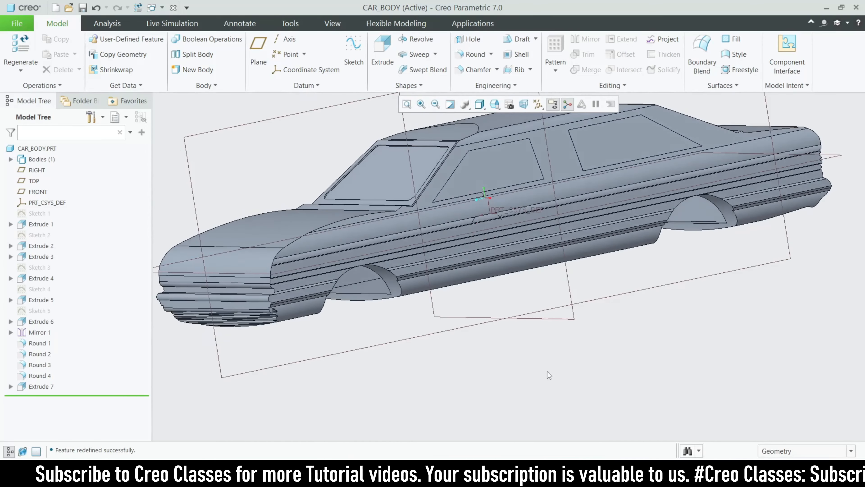
middle_click_drag(378, 358, 348, 352)
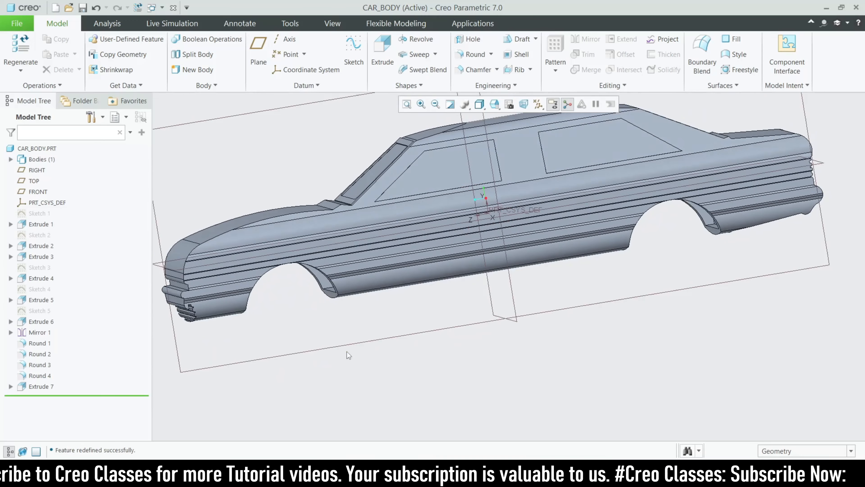
scroll(214, 313, "down", 2)
scroll(213, 313, "up", 3)
scroll(218, 290, "down", 3)
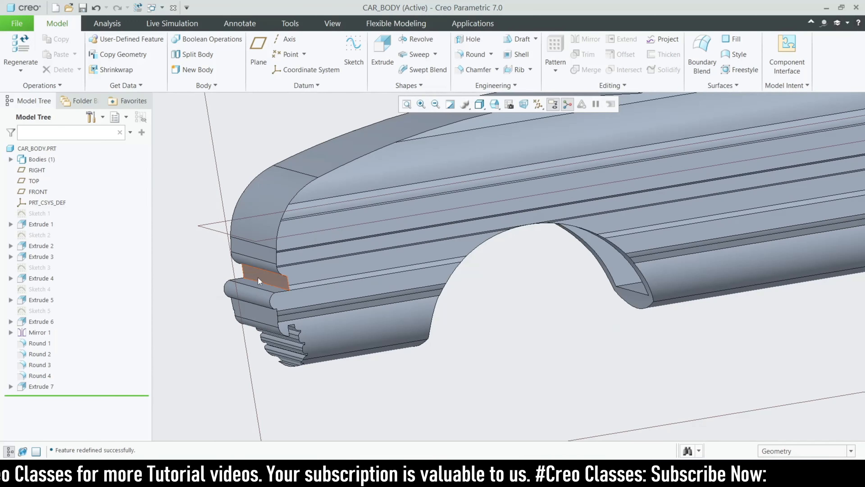
scroll(259, 278, "down", 2)
scroll(259, 277, "up", 2)
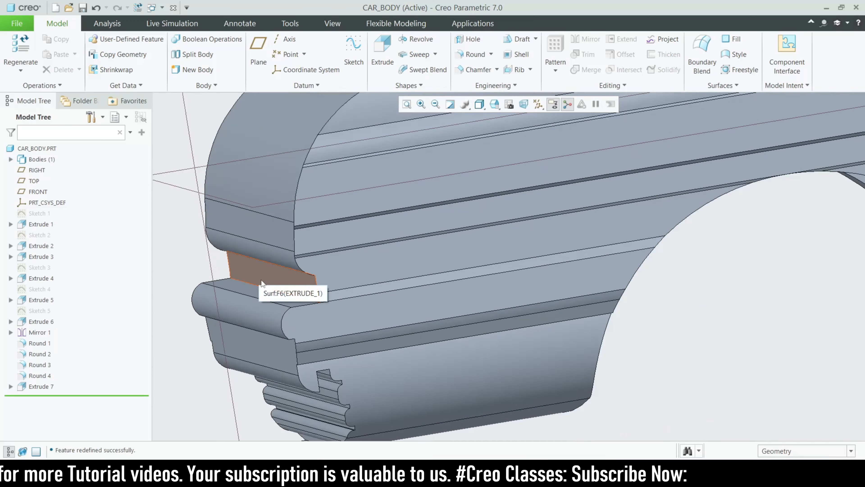
scroll(301, 312, "down", 1)
scroll(282, 341, "up", 2)
middle_click_drag(288, 295, 310, 338)
scroll(310, 337, "up", 5)
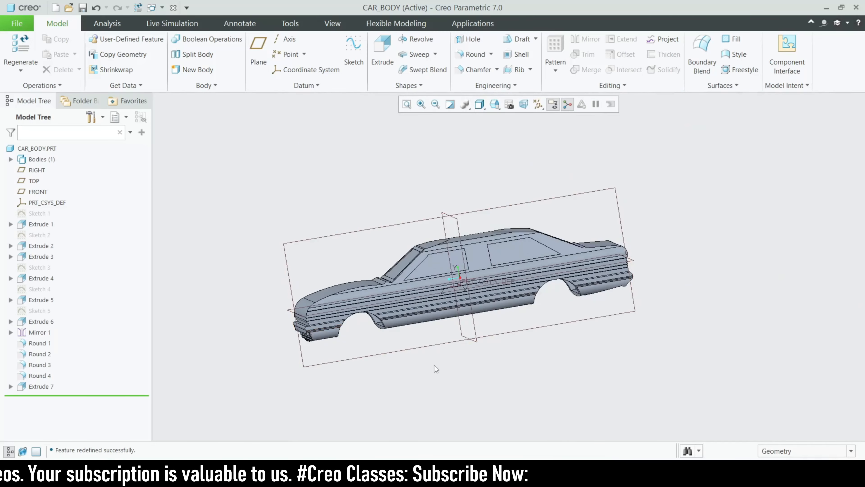
scroll(410, 382, "down", 2)
middle_click_drag(410, 382, 407, 372)
scroll(205, 260, "down", 5)
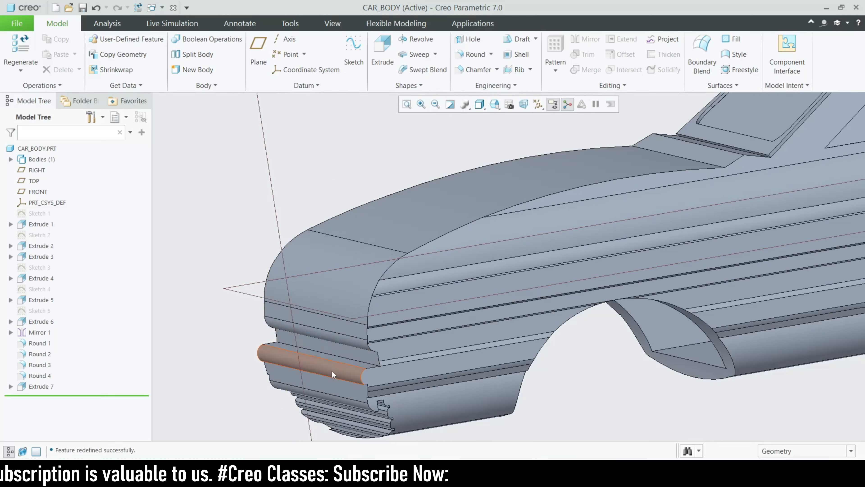
Start an extrusion on the recessed front face above the bumper and sketch two small circles on either side of the vertical centre plane
left_click(336, 350)
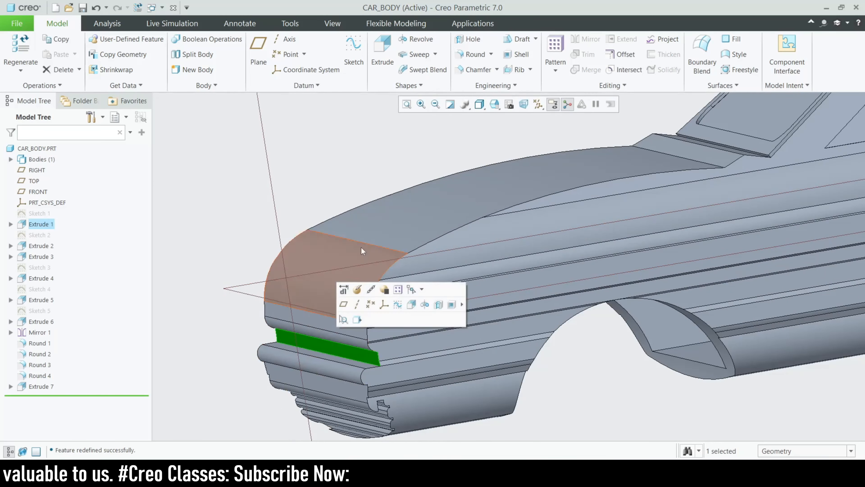
left_click(381, 51)
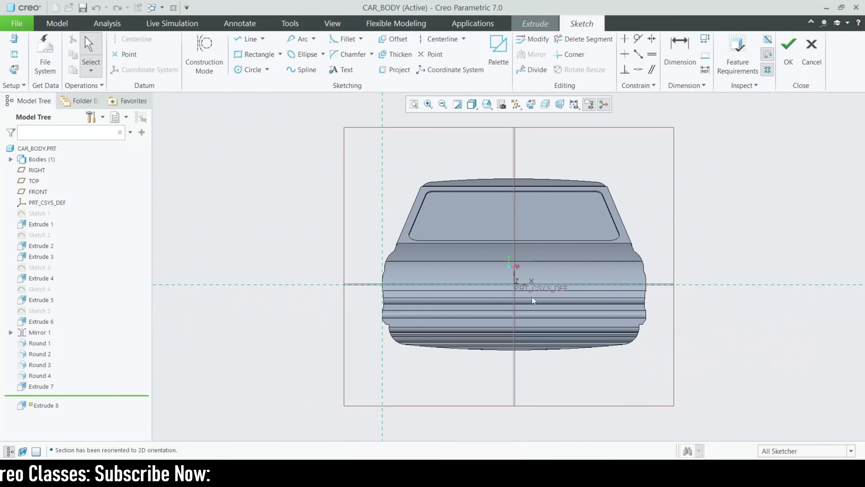
scroll(533, 300, "down", 6)
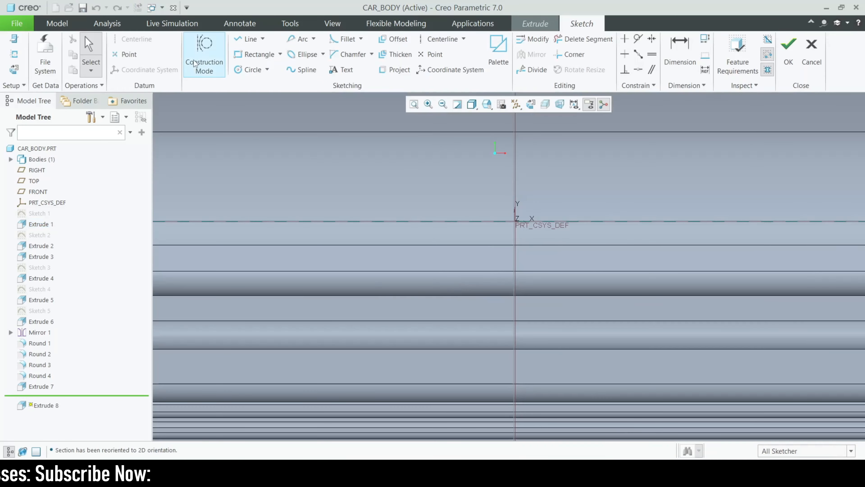
left_click(251, 70)
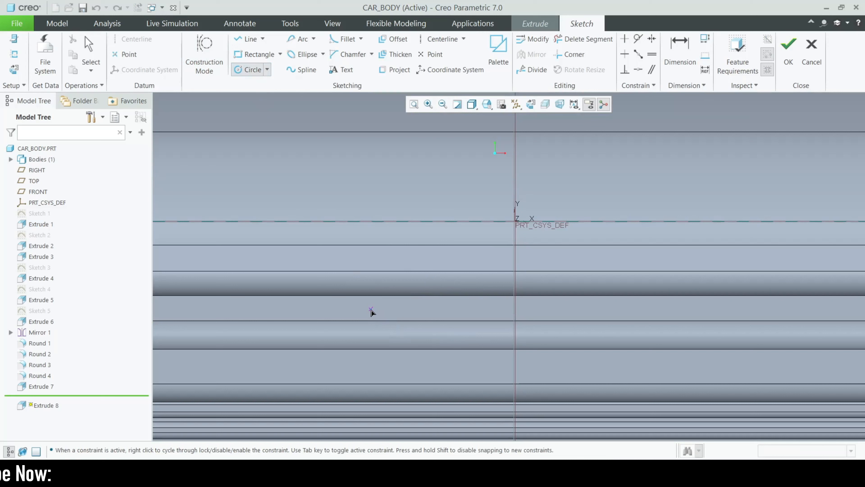
left_click(446, 308)
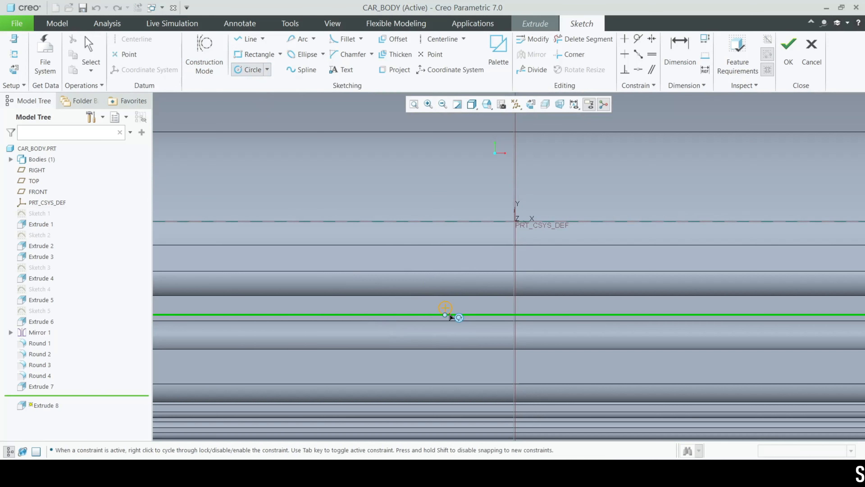
left_click(568, 309)
left_click(783, 60)
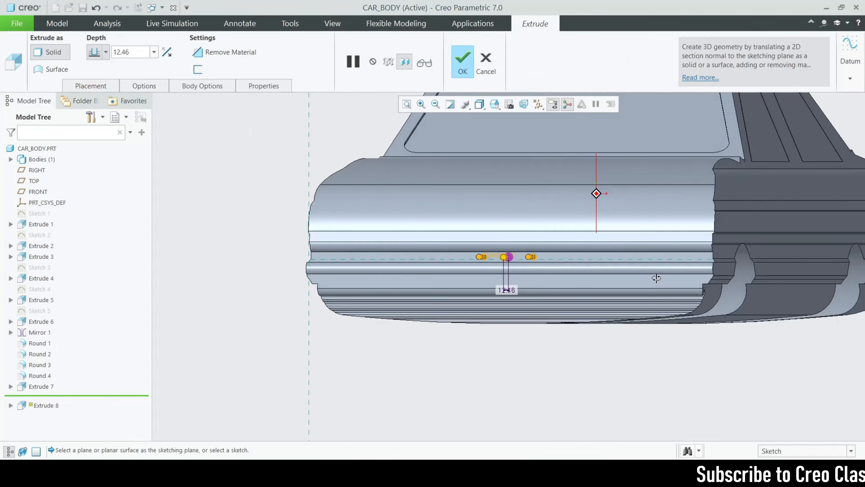
Extrude the two circles up to the flat front face below the bumper's rounded strip and complete the feature
middle_click_drag(403, 345, 267, 352)
scroll(378, 352, "up", 3)
scroll(193, 318, "down", 5)
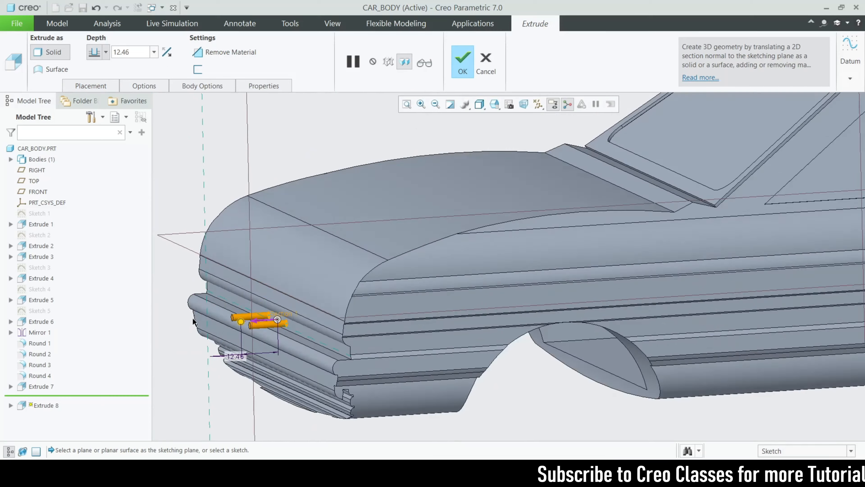
left_click(106, 52)
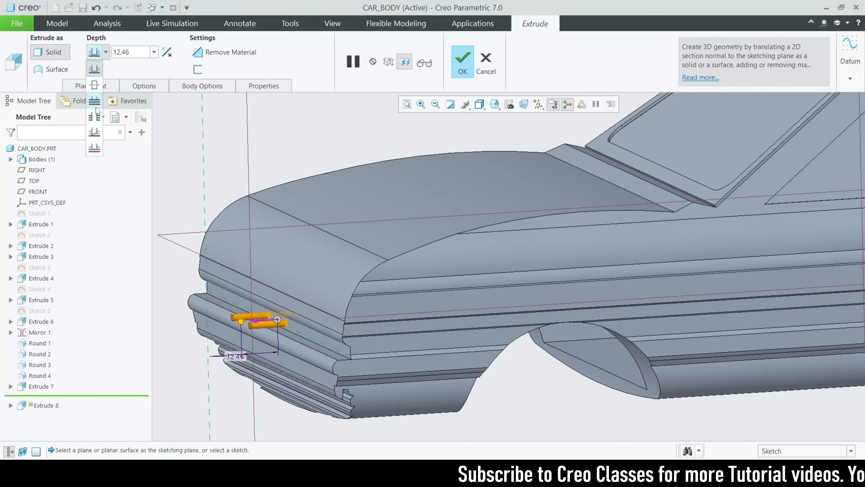
left_click(95, 147)
left_click(257, 348)
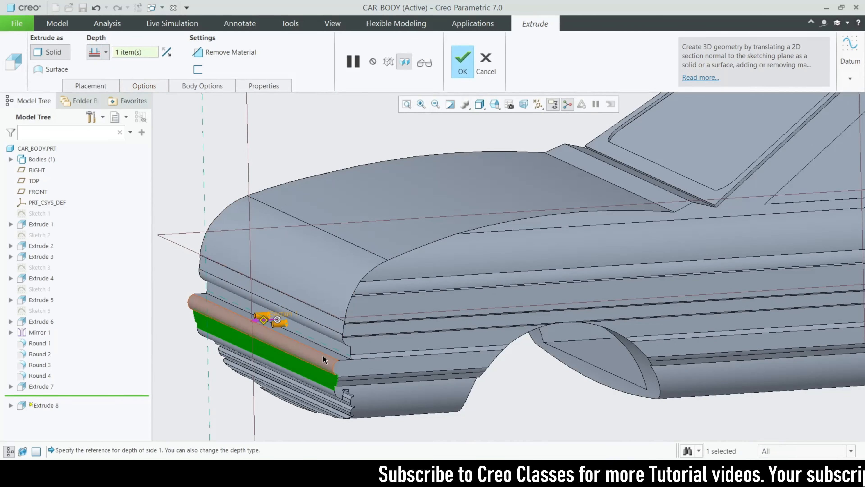
middle_click_drag(324, 355, 304, 348)
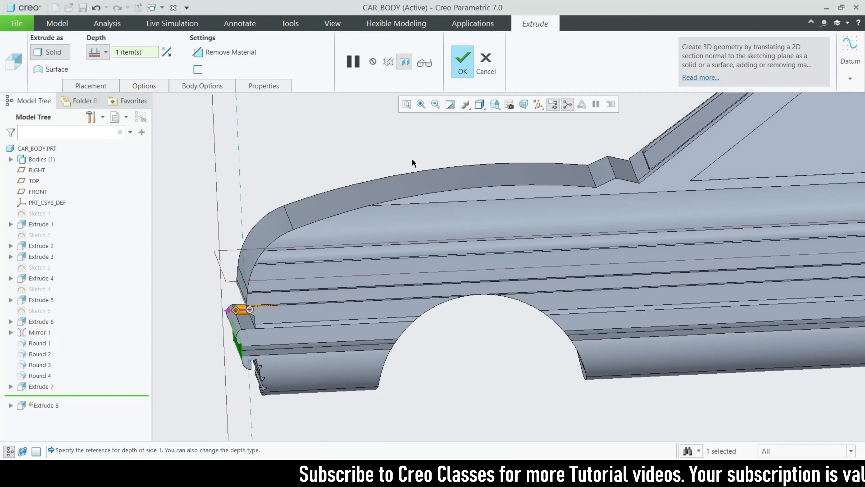
left_click(457, 66)
scroll(415, 218, "up", 3)
left_click(436, 307)
Start a new extrusion sketch on the left pin's end face, viewed head-on, with the RIGHT plane as an added reference
middle_click_drag(447, 321, 487, 322)
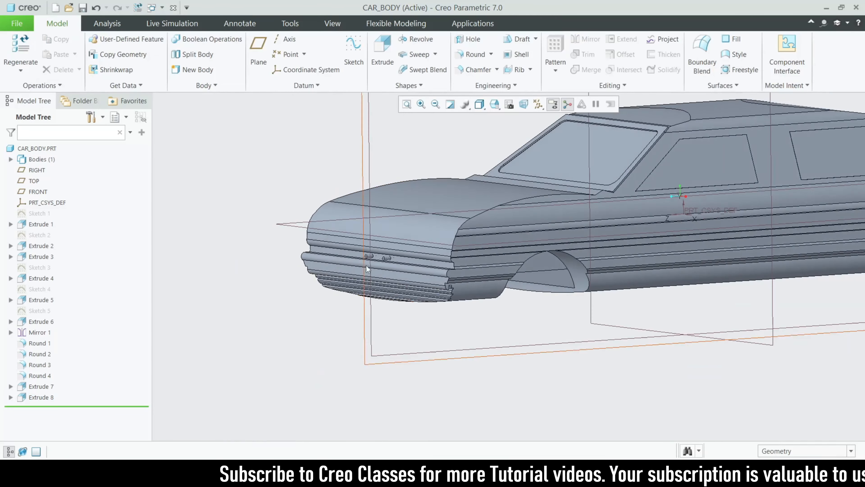
scroll(368, 268, "down", 5)
scroll(392, 277, "down", 3)
left_click(389, 272)
left_click(380, 56)
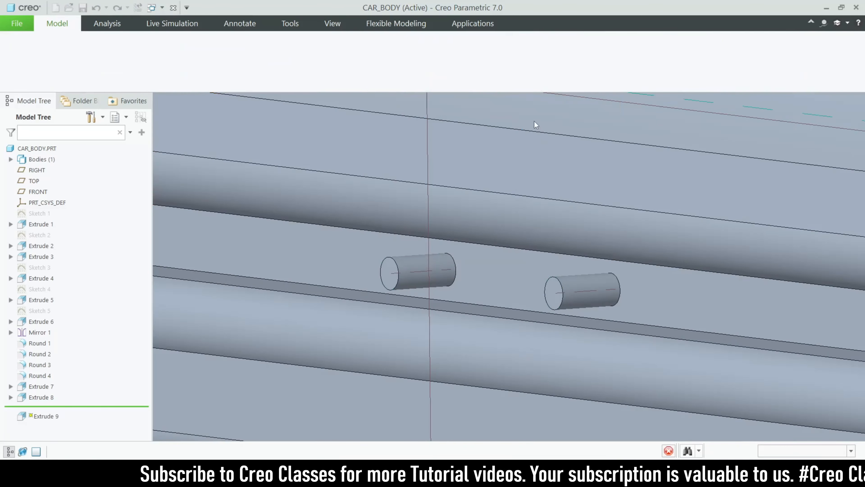
left_click(532, 105)
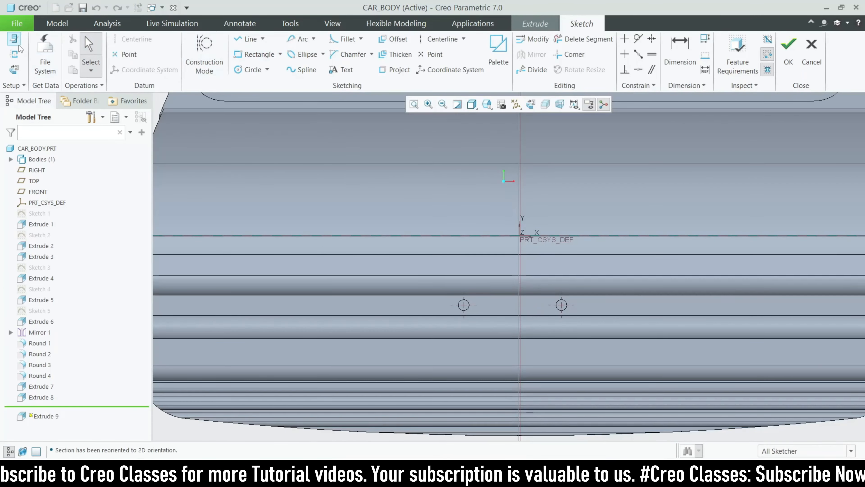
left_click(14, 54)
left_click(519, 227)
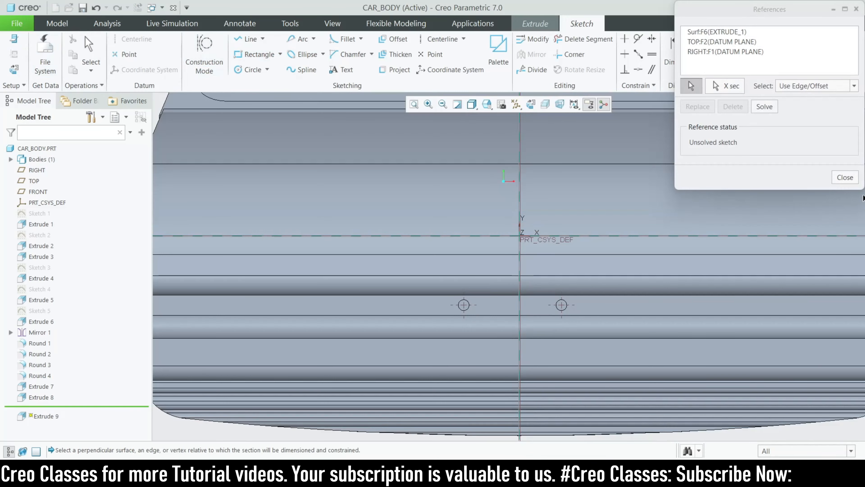
left_click(845, 177)
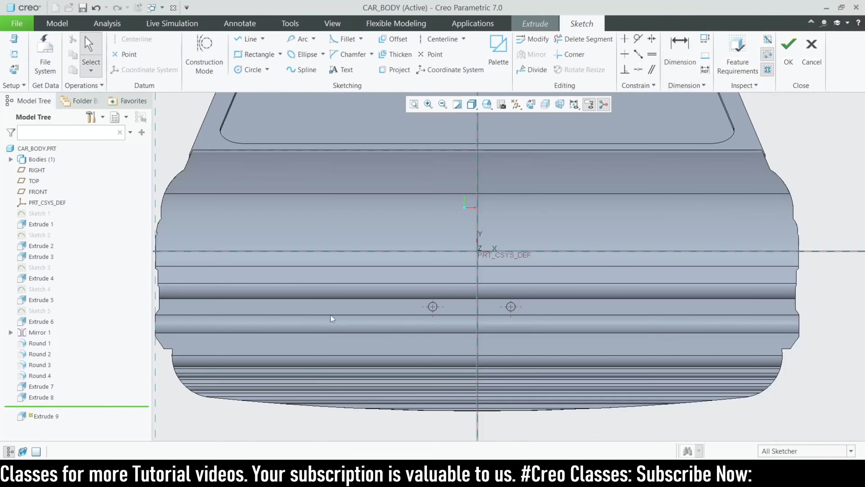
Add the cylindrical surfaces of both front pins as sketch references
left_click(280, 55)
left_click(266, 79)
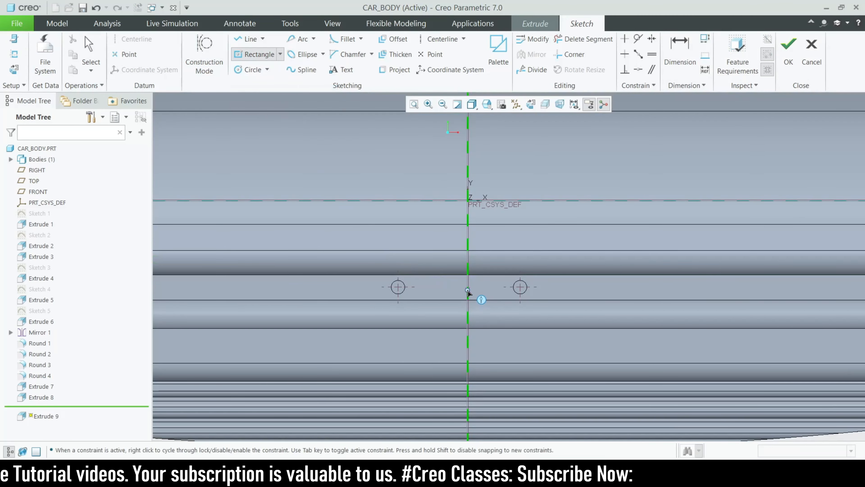
left_click(14, 55)
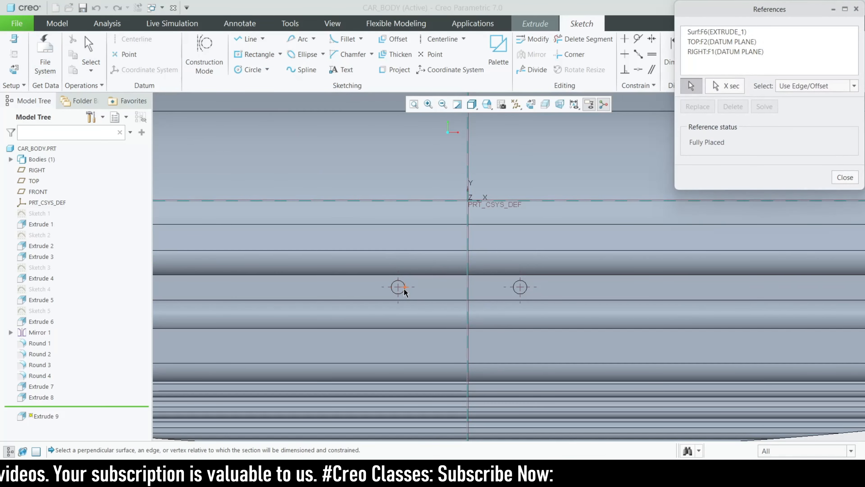
left_click(519, 287)
left_click(521, 287)
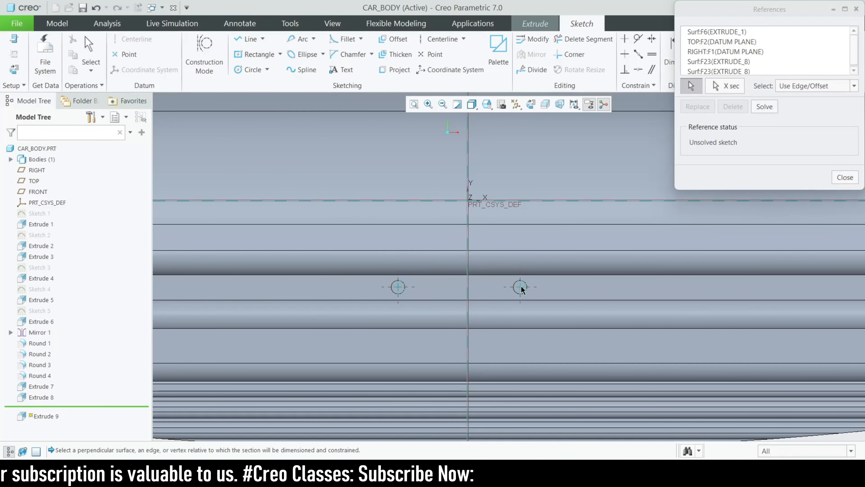
left_click(845, 177)
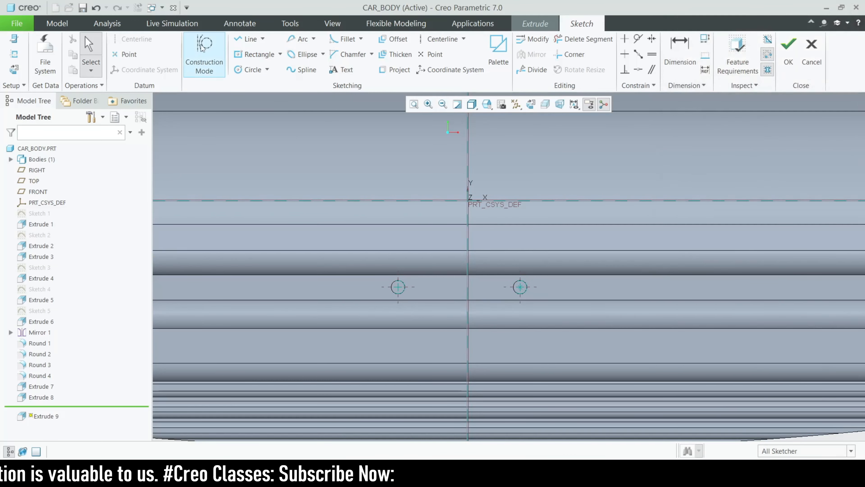
Draw a horizontal construction line between the centres of the two pins
left_click(281, 55)
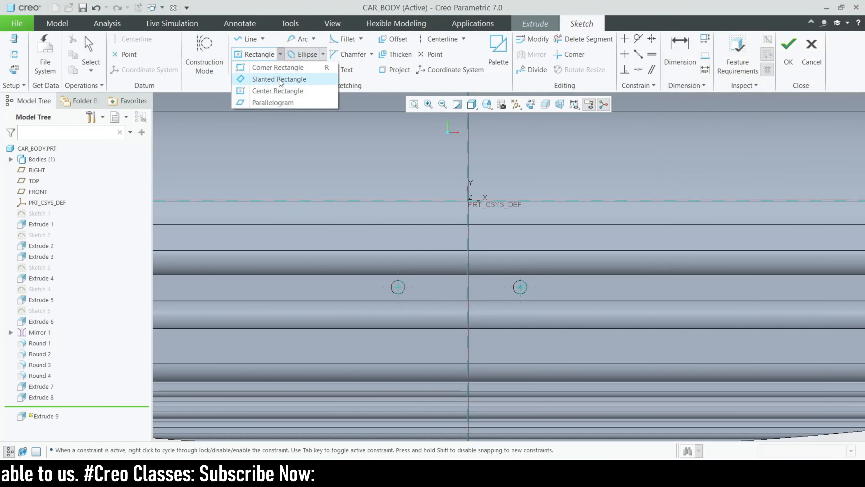
left_click(278, 90)
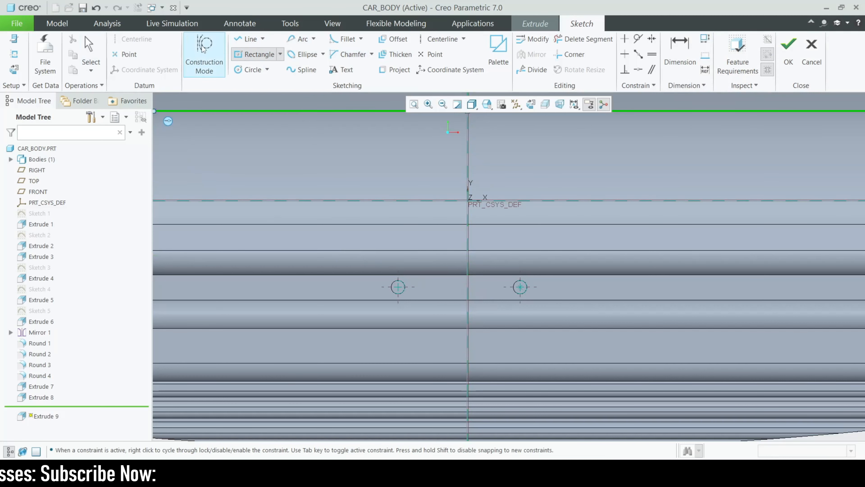
left_click(208, 52)
left_click(250, 42)
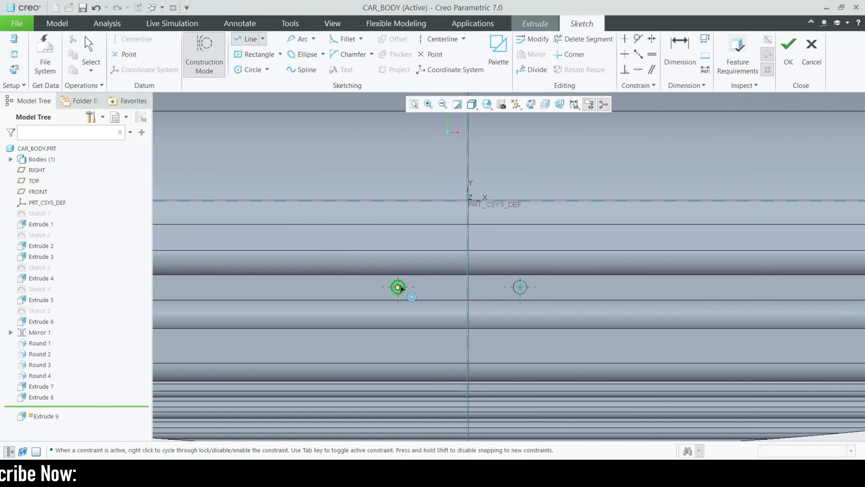
left_click(521, 287)
left_click(204, 55)
Sketch a center rectangle about 45 wide, centred where the construction line crosses the vertical centre plane and enclosing both pins
left_click(281, 55)
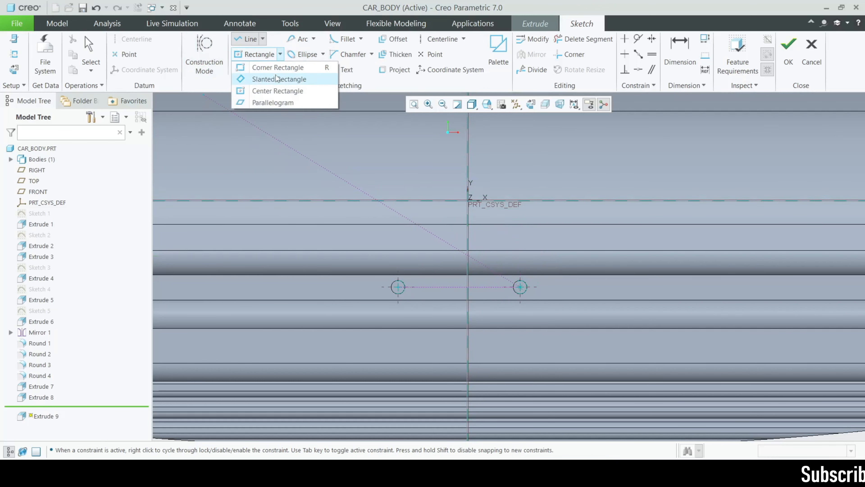
left_click(277, 67)
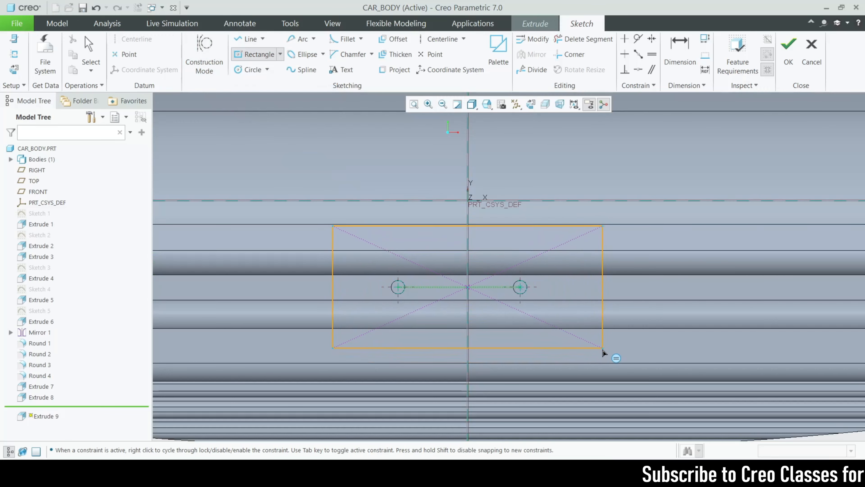
scroll(400, 287, "up", 3)
scroll(389, 289, "down", 3)
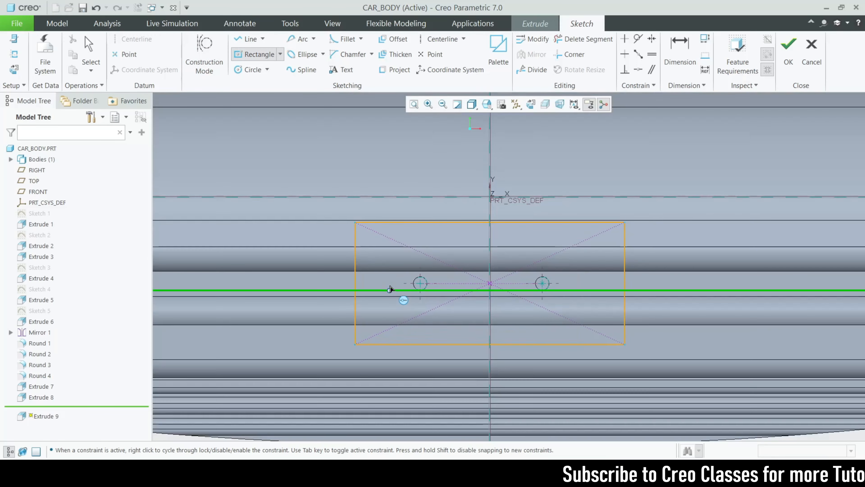
middle_click(385, 287)
Set the rectangle's width to 35
double_click(458, 324)
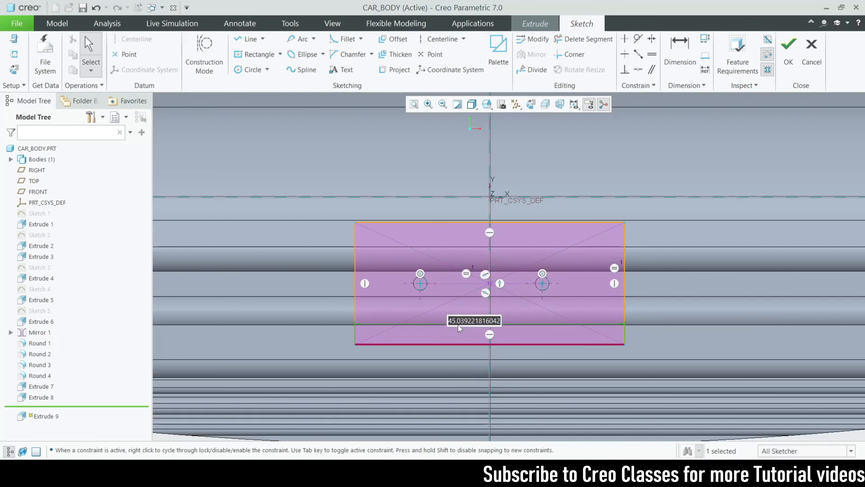
type("35")
key("Return")
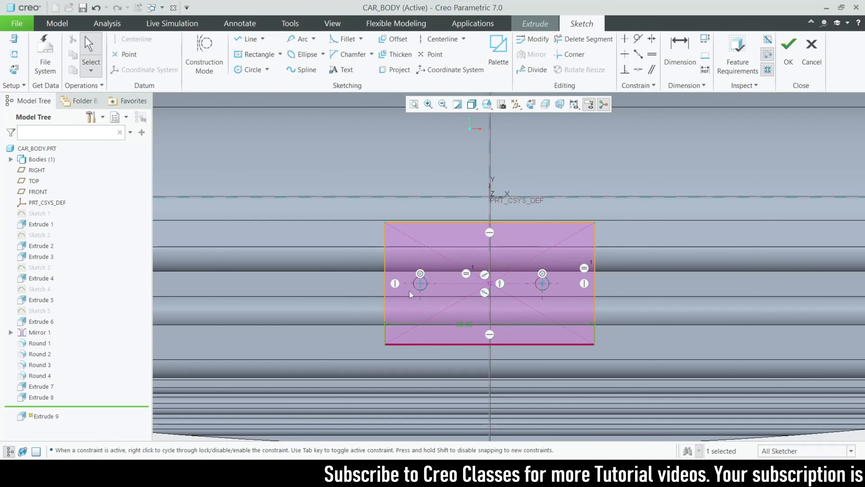
Add a height dimension of 20 to the rectangle, deleting the conflicting equal lengths constraint
left_click(686, 68)
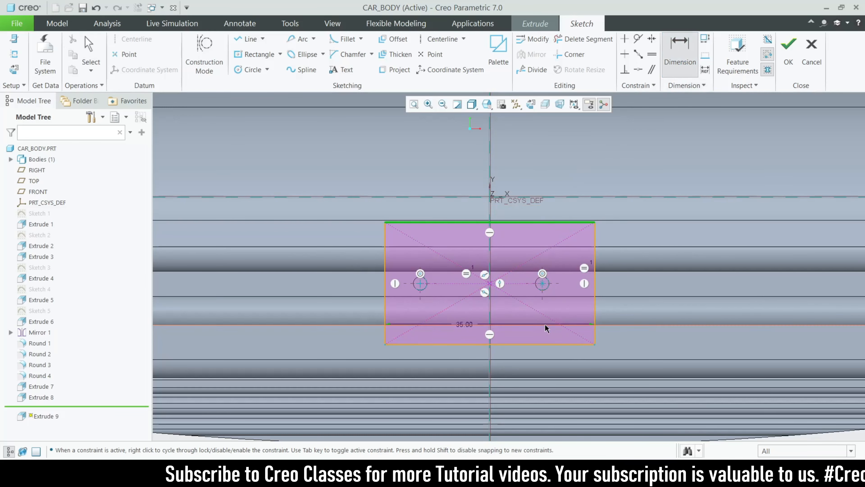
left_click(550, 345)
middle_click(634, 279)
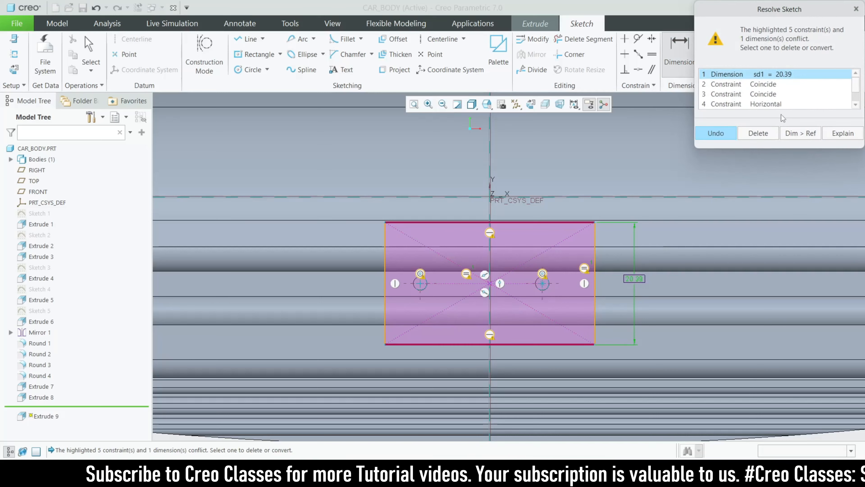
left_click(760, 84)
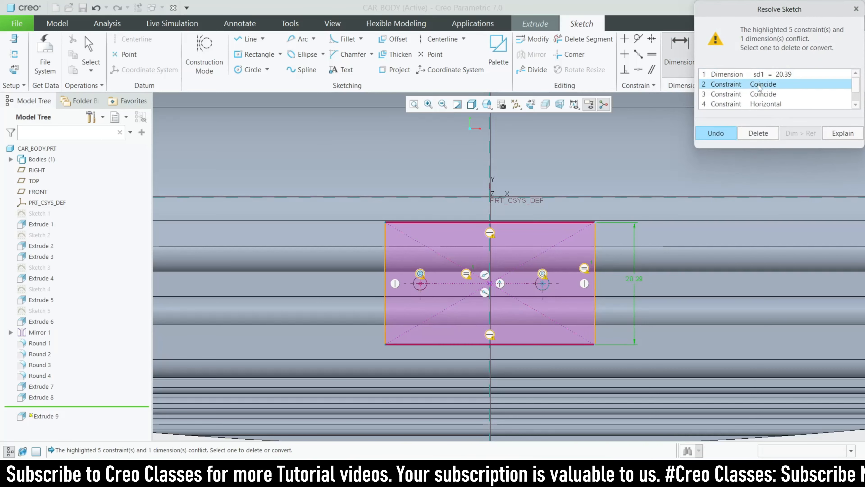
left_click(753, 95)
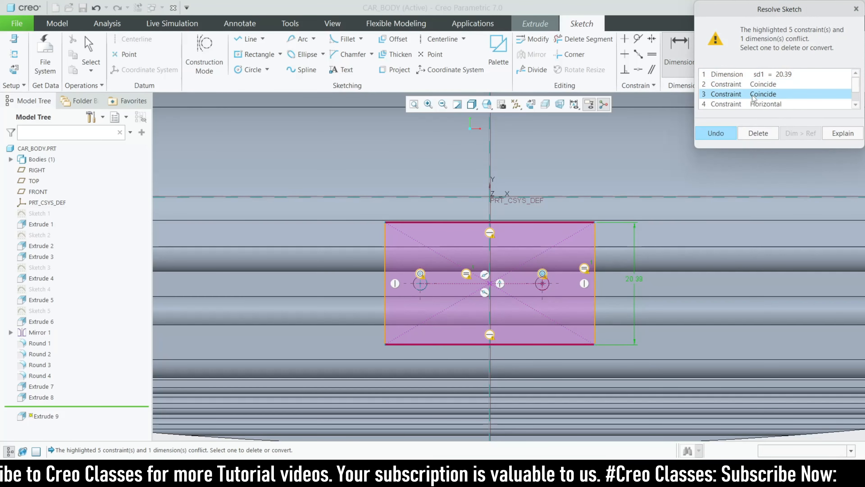
left_click(752, 107)
scroll(752, 107, "down", 1)
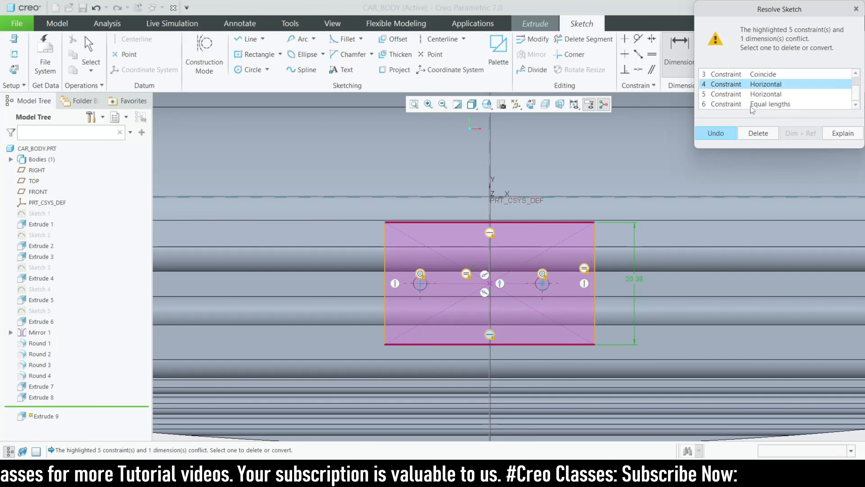
left_click(751, 107)
left_click(757, 133)
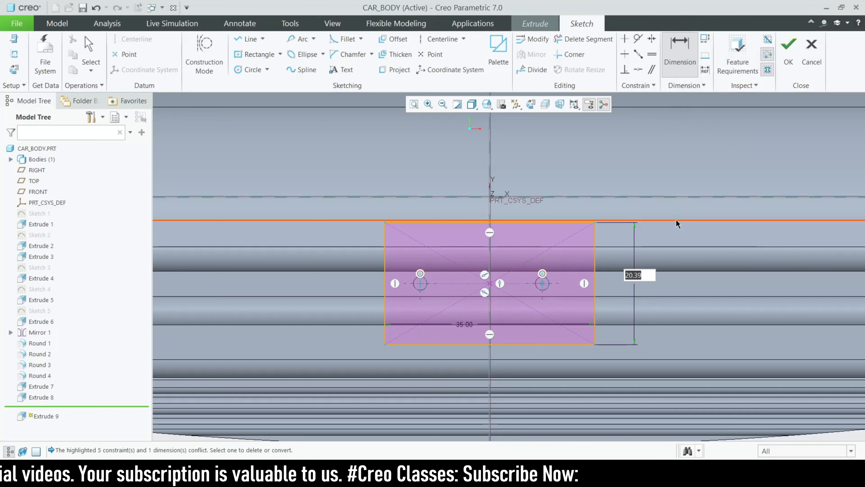
type("35")
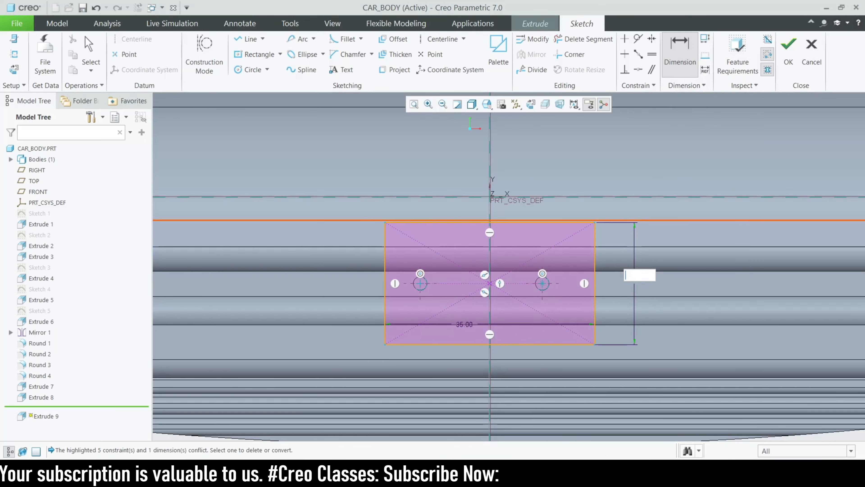
key("Return")
Set the rectangle's width to 30 and its height to 15, and finish the sketch
scroll(568, 342, "up", 6)
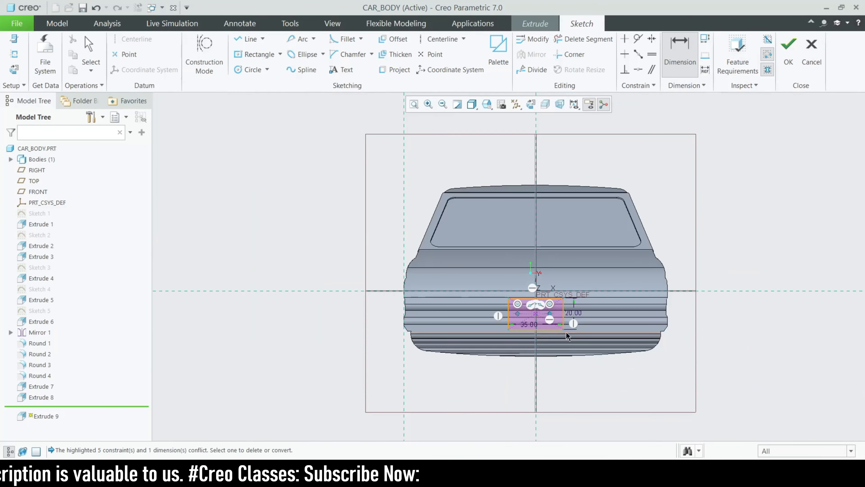
mouse_move(560, 315)
middle_mouse_down()
mouse_move(551, 321)
mouse_move(513, 251)
mouse_move(508, 139)
middle_mouse_up()
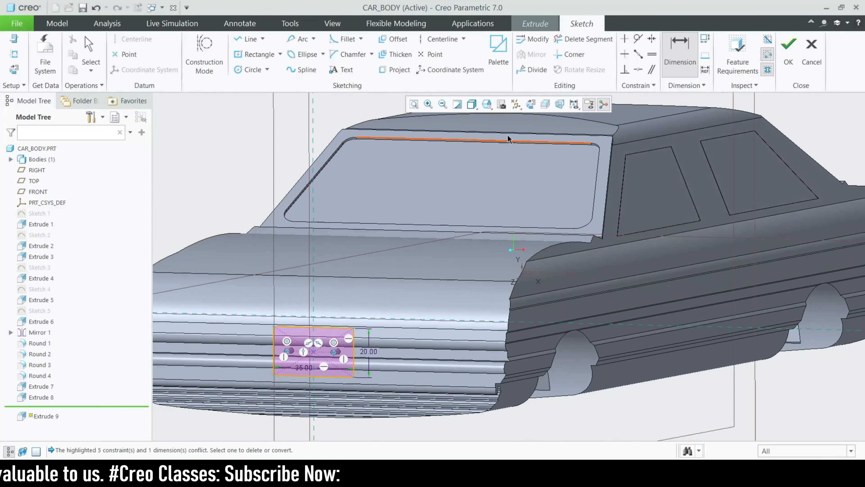
left_click(530, 104)
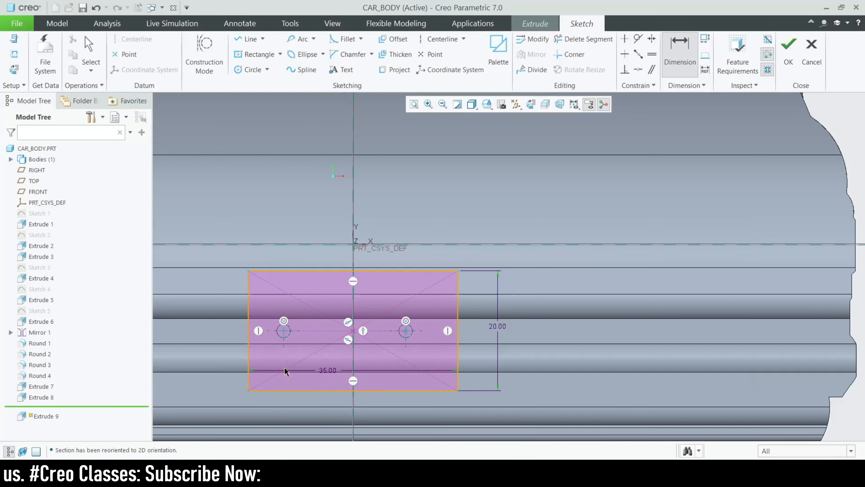
type("30")
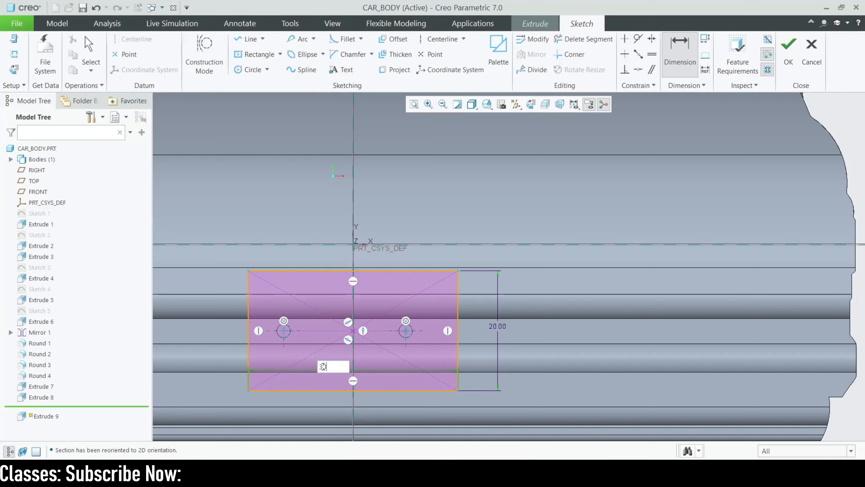
key("Return")
double_click(511, 324)
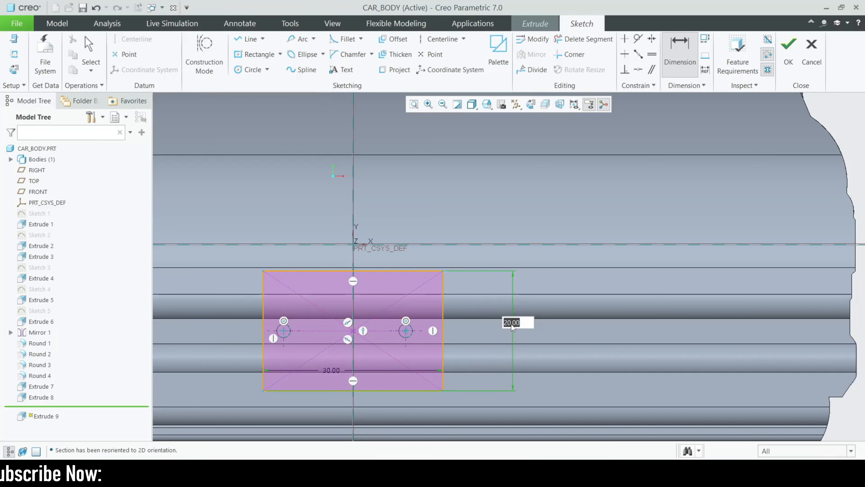
type("15")
key("Return")
key("ctrl+d")
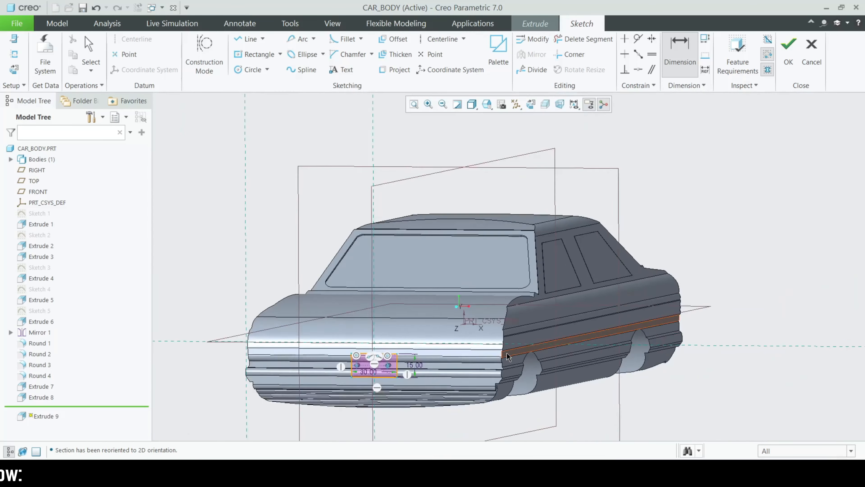
left_click(800, 54)
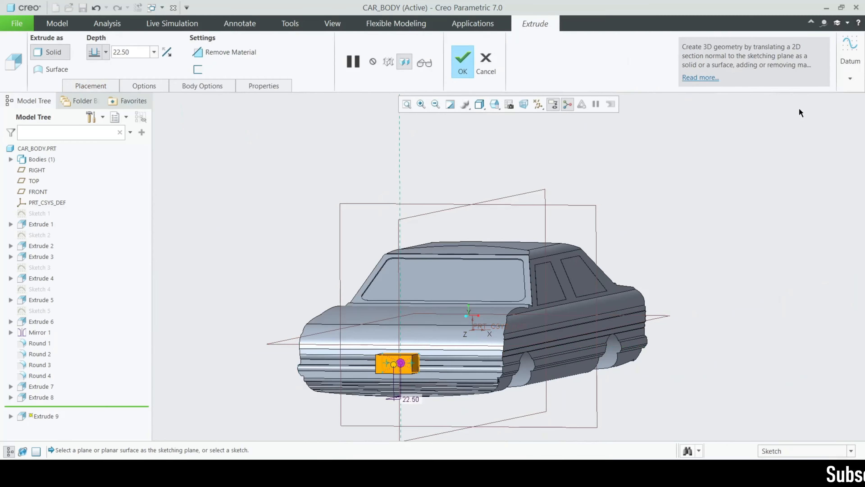
Reduce the plate's extrusion depth to 2.50, and set it to 2
scroll(443, 357, "up", 2)
scroll(498, 358, "down", 2)
middle_click_drag(497, 357, 336, 388)
scroll(335, 388, "up", 3)
scroll(346, 356, "down", 5)
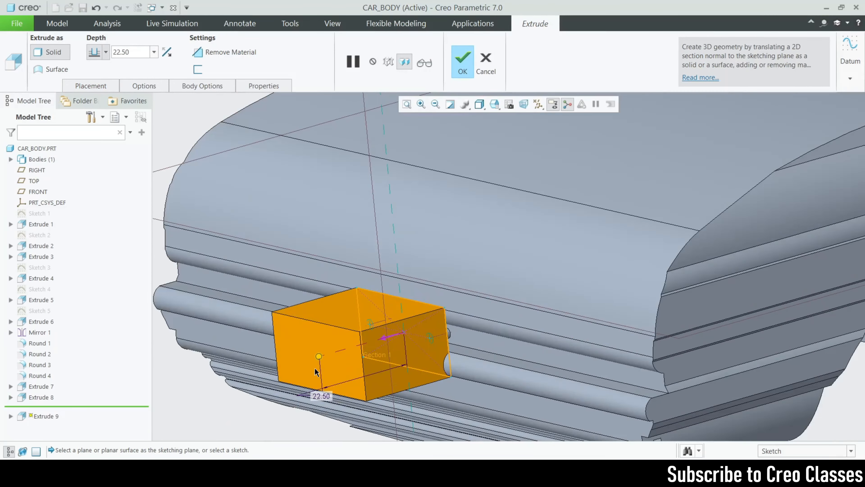
left_click_drag(319, 358, 393, 328)
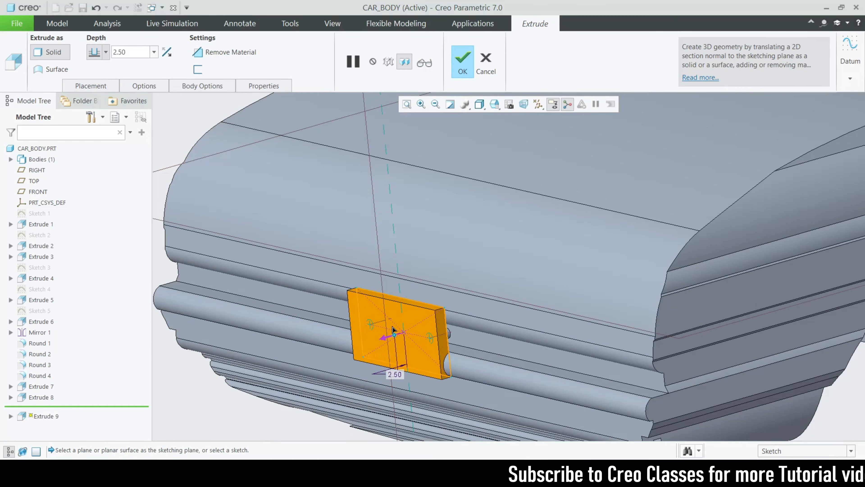
scroll(392, 328, "up", 6)
scroll(344, 287, "down", 3)
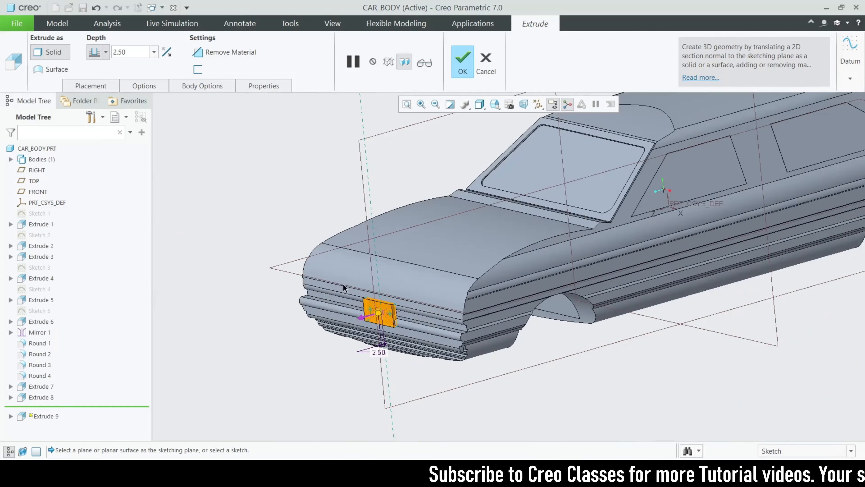
double_click(145, 54)
type("2")
key("Return")
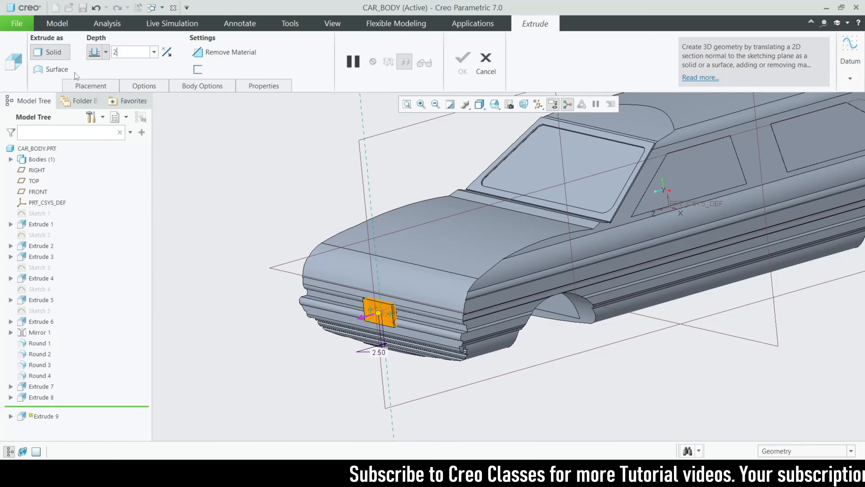
scroll(362, 336, "down", 5)
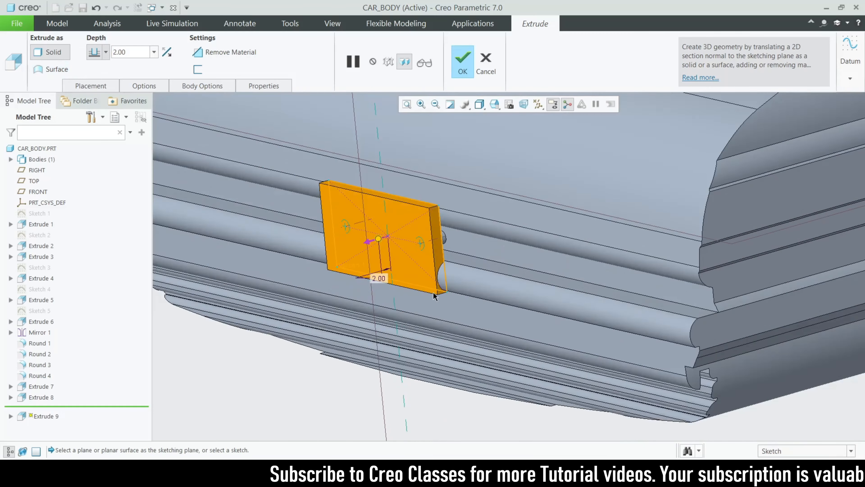
scroll(435, 260, "up", 2)
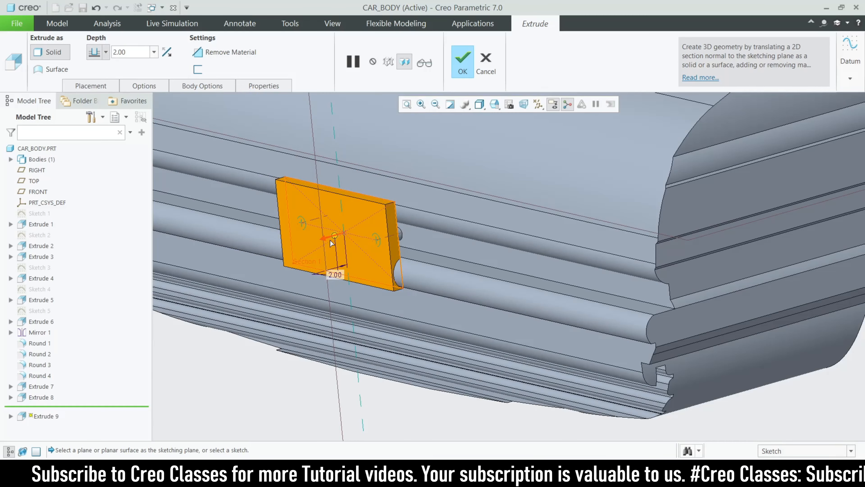
Set the plate's extrusion depth to 1.80 and complete the extrusion
scroll(330, 240, "down", 4)
left_click_drag(335, 229, 338, 227)
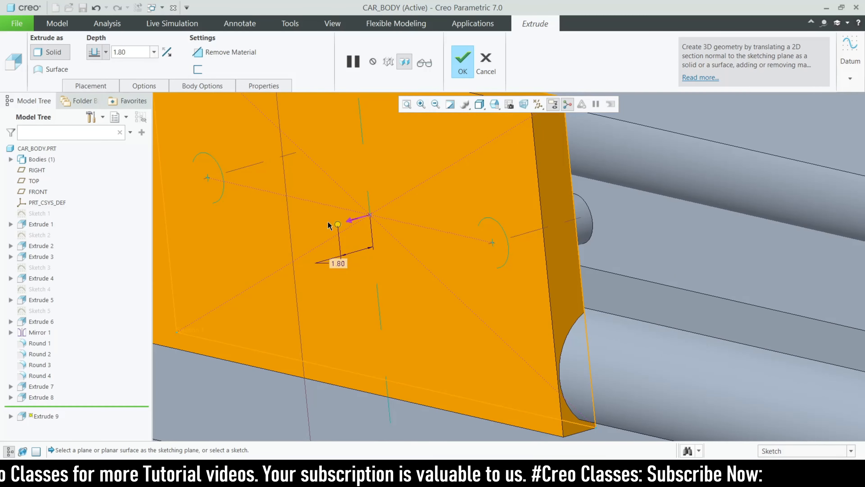
scroll(399, 237, "up", 5)
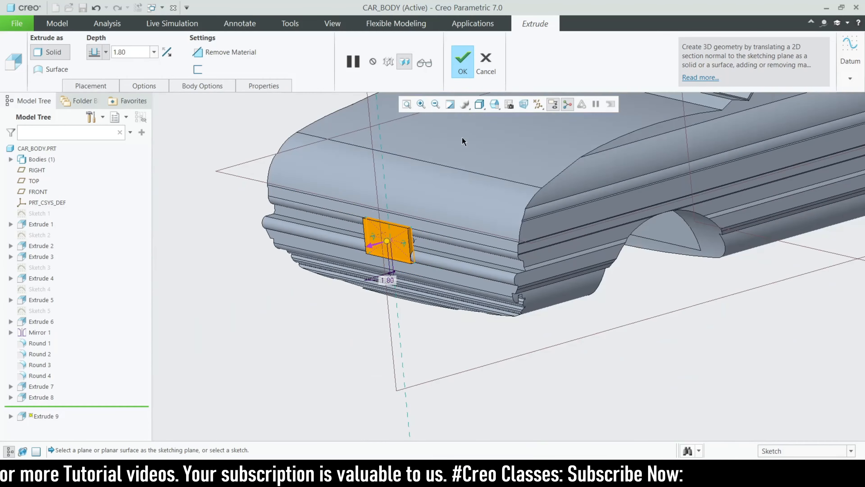
left_click(463, 62)
Examine the plate's fit on the front of the car body
scroll(412, 350, "up", 4)
left_click(632, 410)
middle_click_drag(632, 410, 632, 392)
scroll(432, 293, "down", 5)
left_click(399, 267)
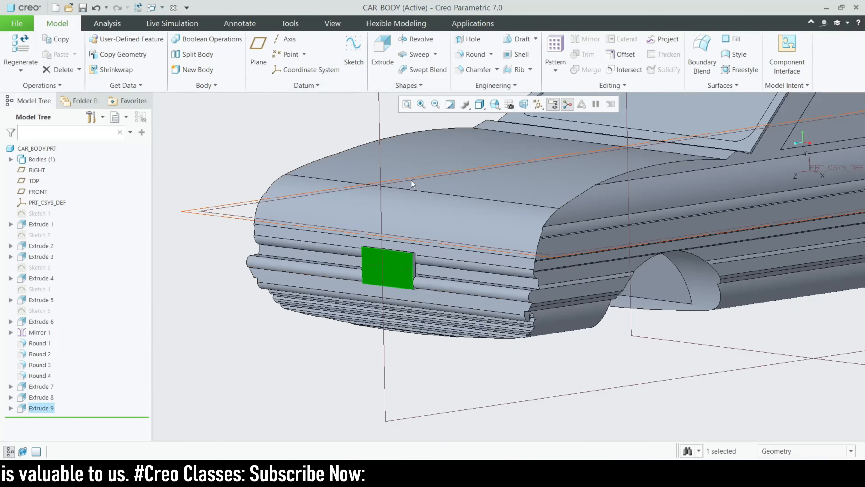
left_click(259, 137)
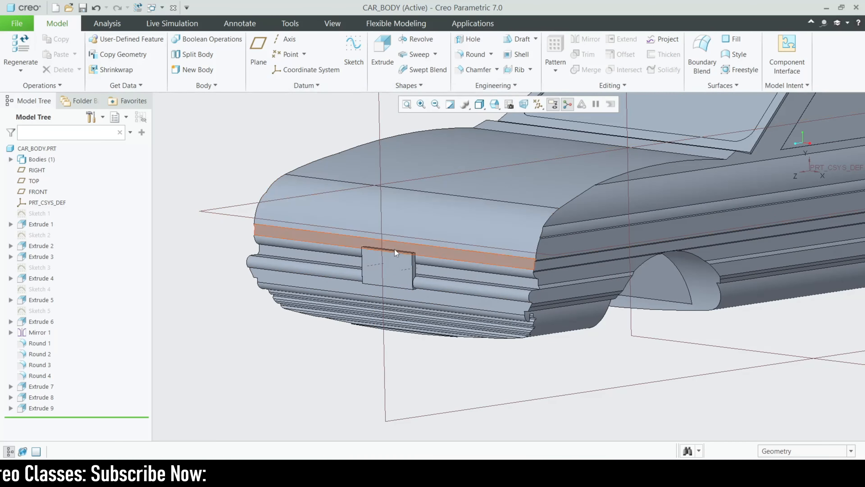
scroll(384, 278, "down", 2)
scroll(384, 278, "down", 3)
scroll(341, 252, "up", 6)
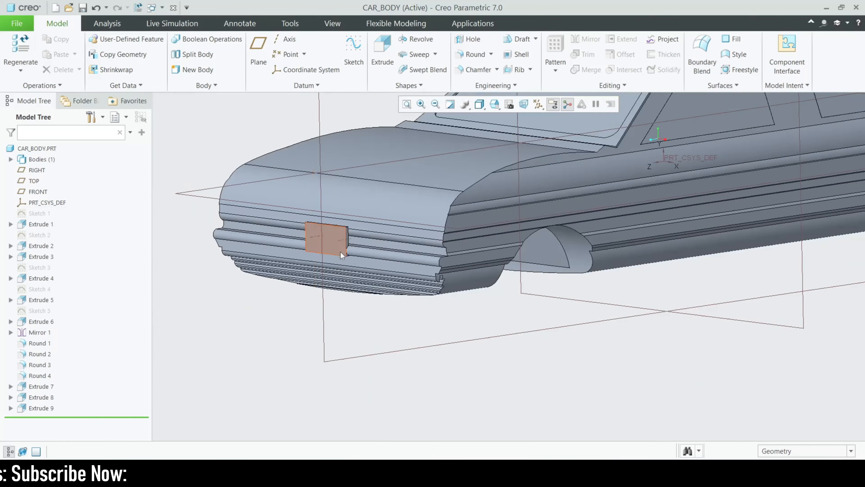
Select the flat face below the horizontal ribs at the rear of the car body
middle_click_drag(524, 310, 517, 288)
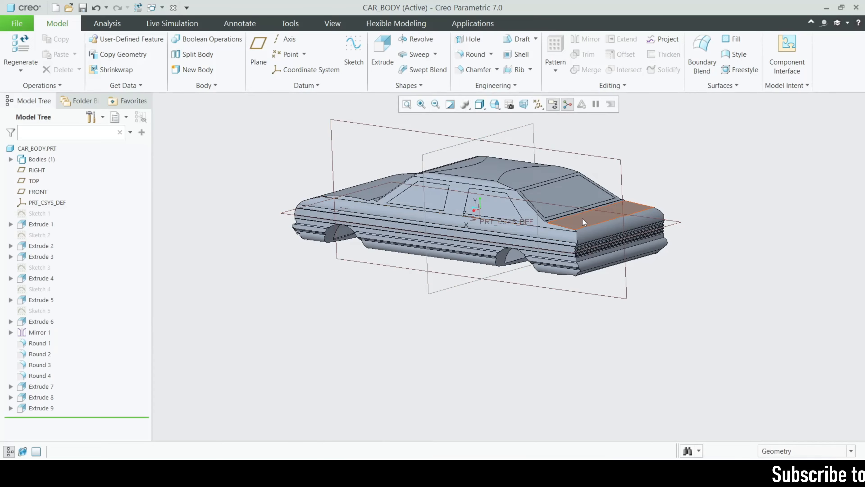
scroll(613, 244, "down", 2)
scroll(613, 242, "down", 4)
scroll(538, 277, "up", 3)
scroll(580, 272, "down", 3)
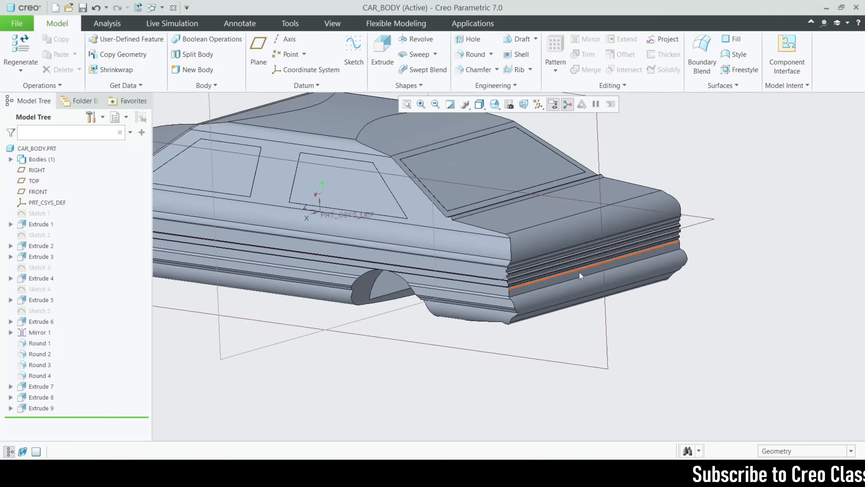
middle_click_drag(572, 273, 587, 269)
left_click(670, 251)
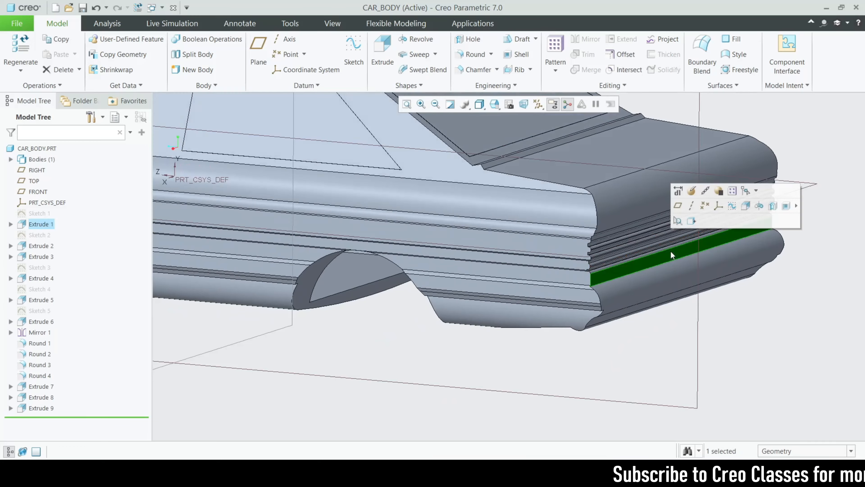
Examine the selected rear face and the neighbouring ribs and bumper profile from several angles
middle_click_drag(649, 259, 669, 252)
scroll(756, 209, "down", 5)
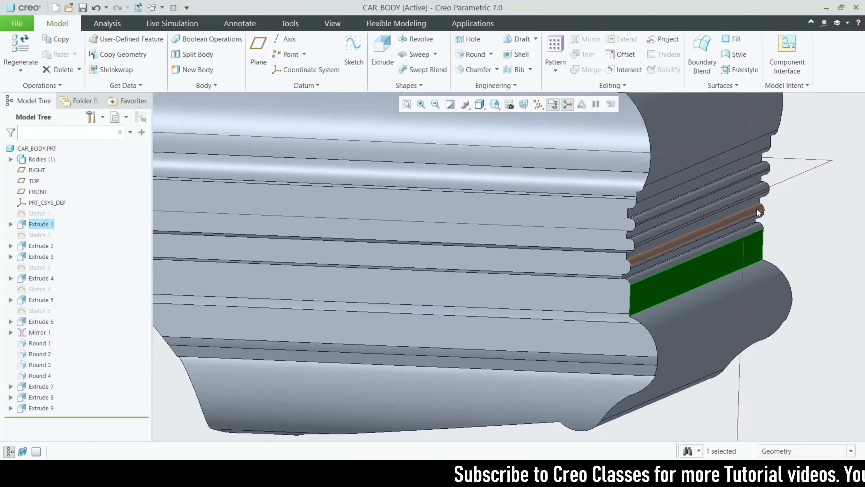
scroll(685, 236, "up", 5)
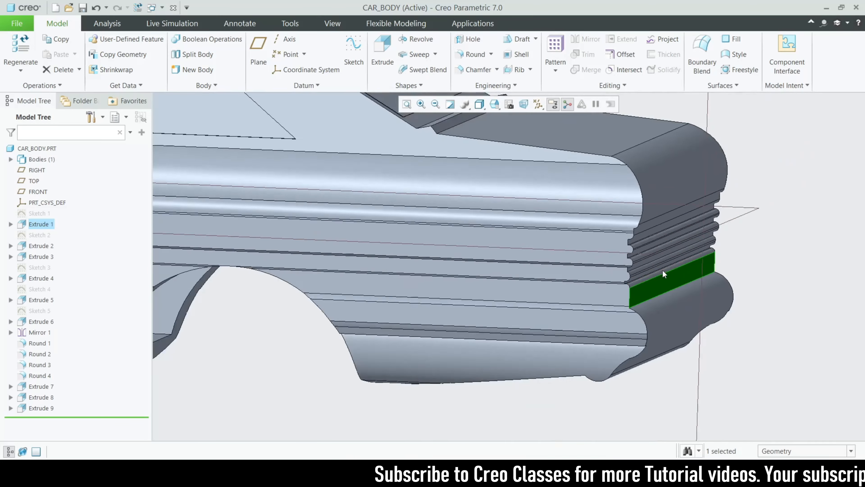
scroll(661, 307, "up", 3)
scroll(653, 295, "down", 8)
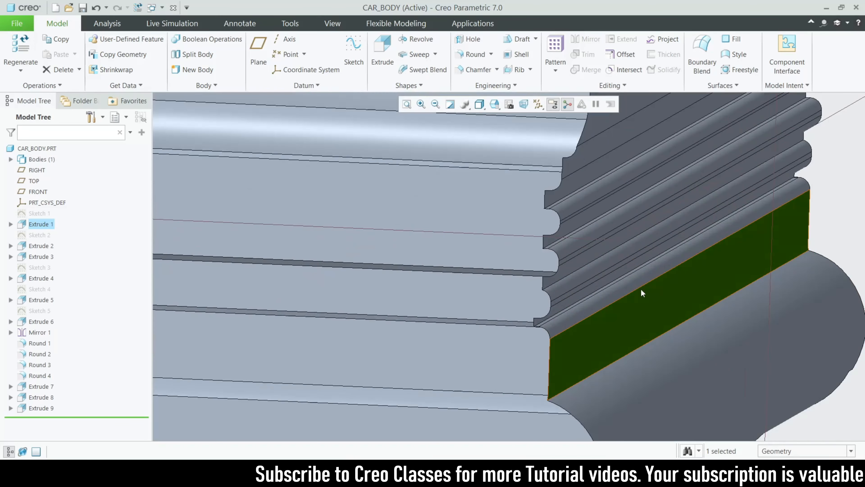
middle_click_drag(641, 288, 570, 297)
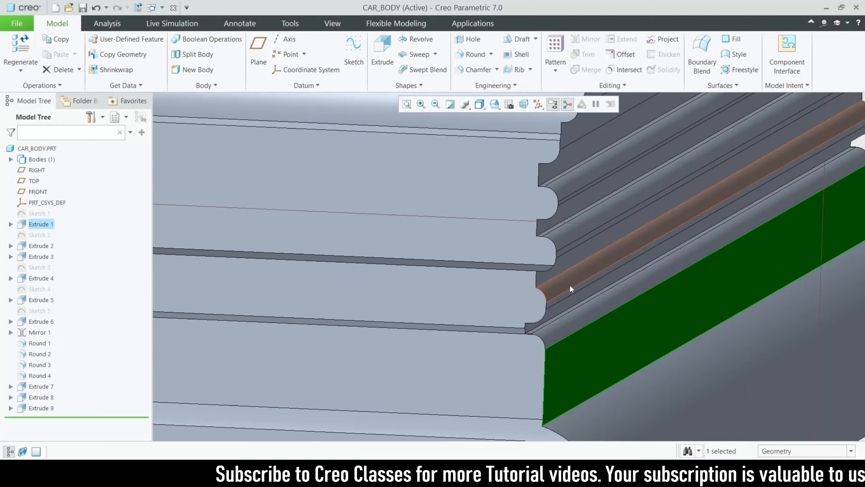
scroll(569, 284, "down", 4)
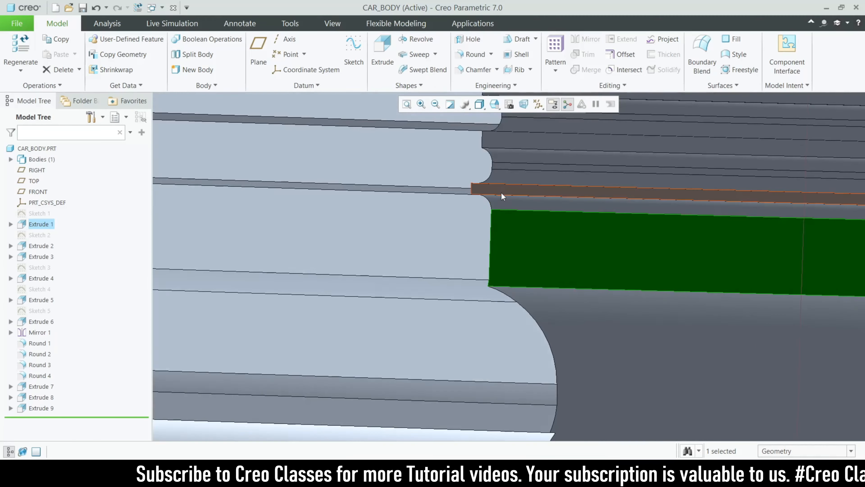
scroll(520, 229, "up", 6)
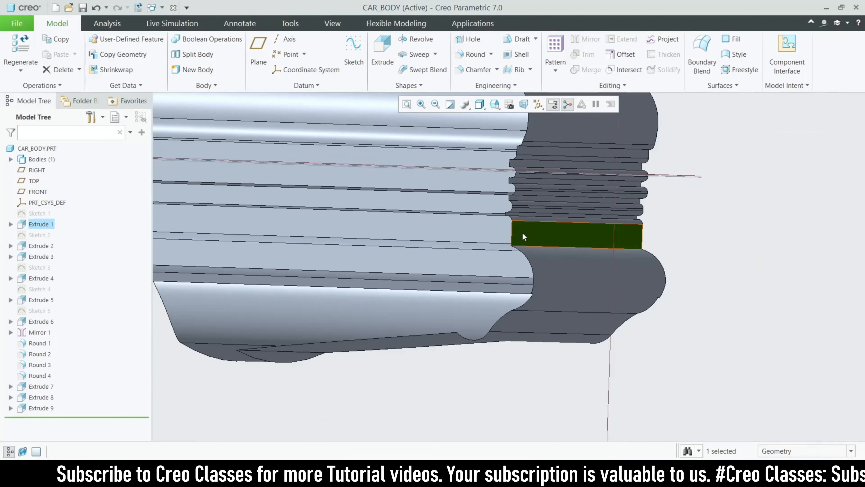
middle_click_drag(522, 232, 489, 298)
scroll(490, 298, "up", 4)
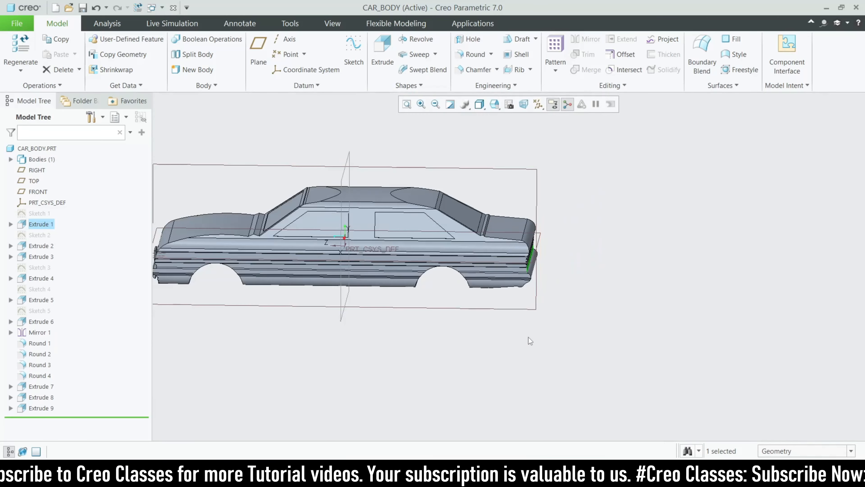
left_click(529, 337)
middle_click_drag(528, 337, 502, 344)
scroll(316, 187, "down", 3)
left_click(258, 51)
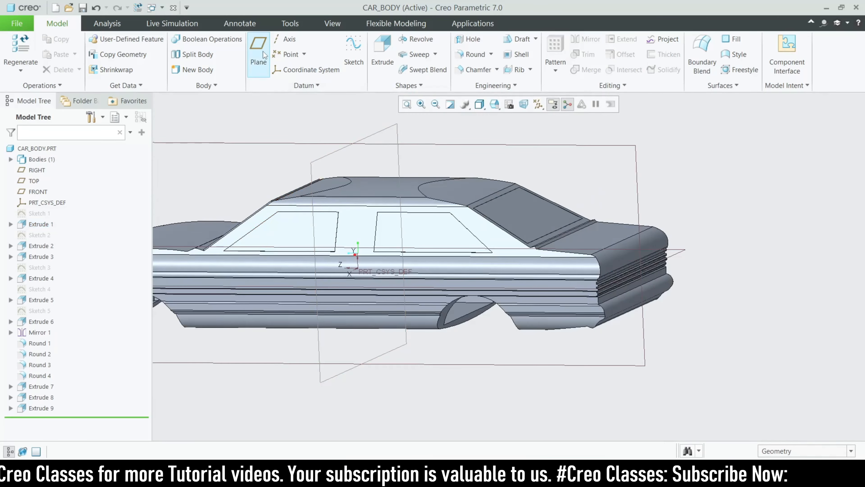
left_click(336, 157)
scroll(626, 304, "down", 5)
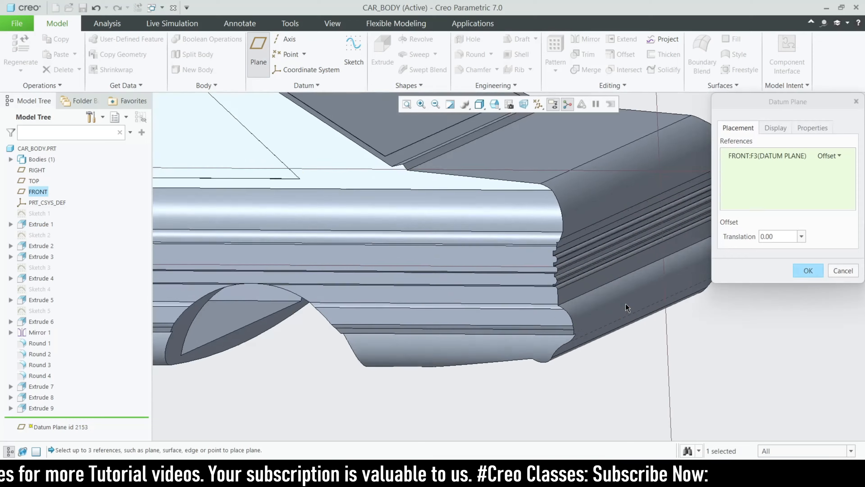
left_click(604, 275, "ctrl")
scroll(527, 294, "up", 5)
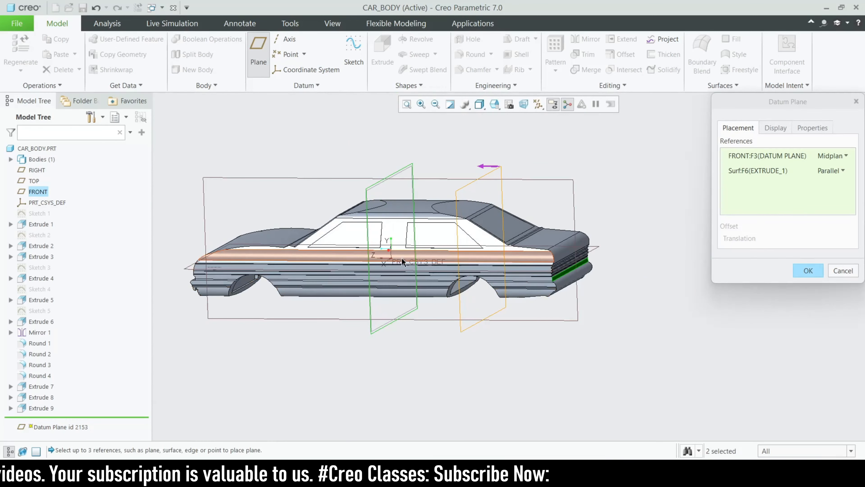
left_click(827, 171)
left_click(839, 155)
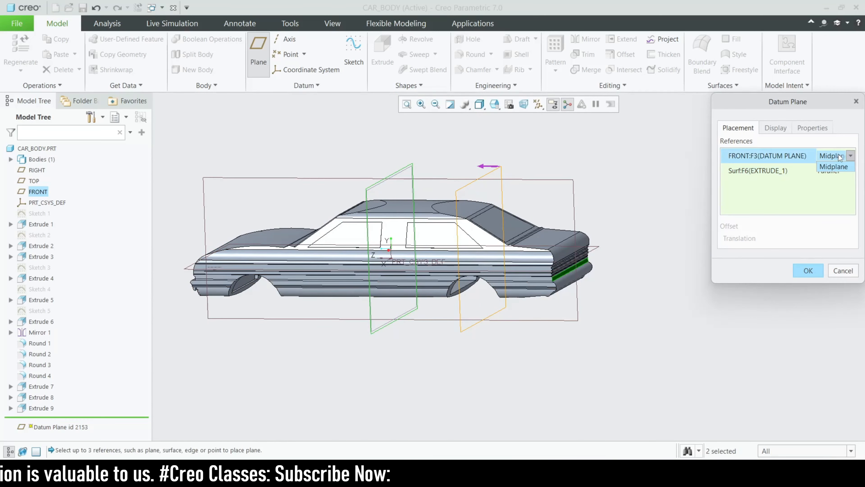
left_click(843, 271)
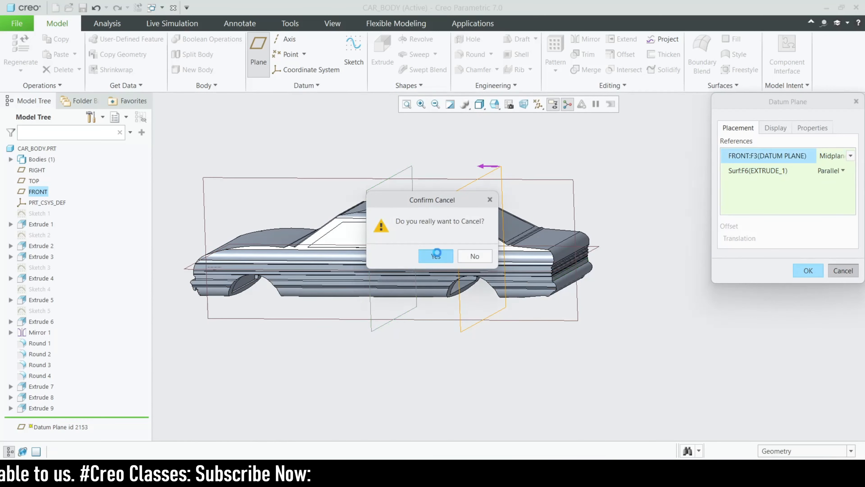
left_click(438, 255)
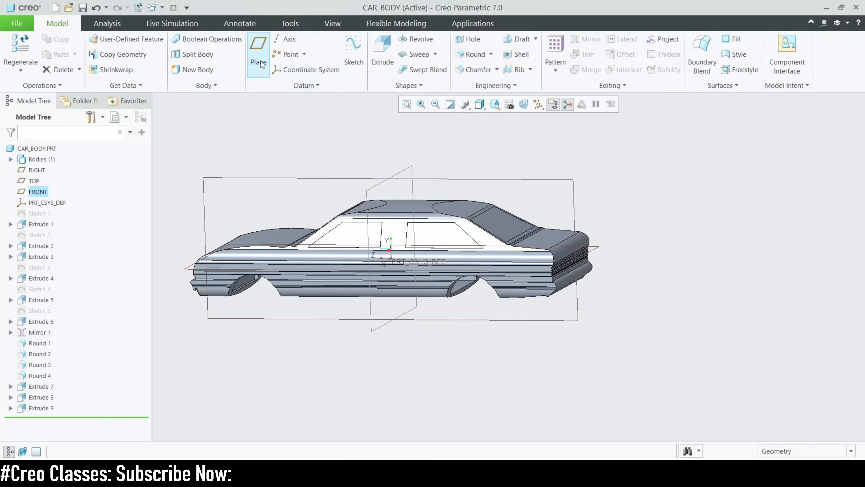
Create a datum plane with zero offset on the flat face below the horizontal ribs at the car's rear
left_click(258, 51)
scroll(565, 275, "down", 5)
scroll(555, 276, "down", 2)
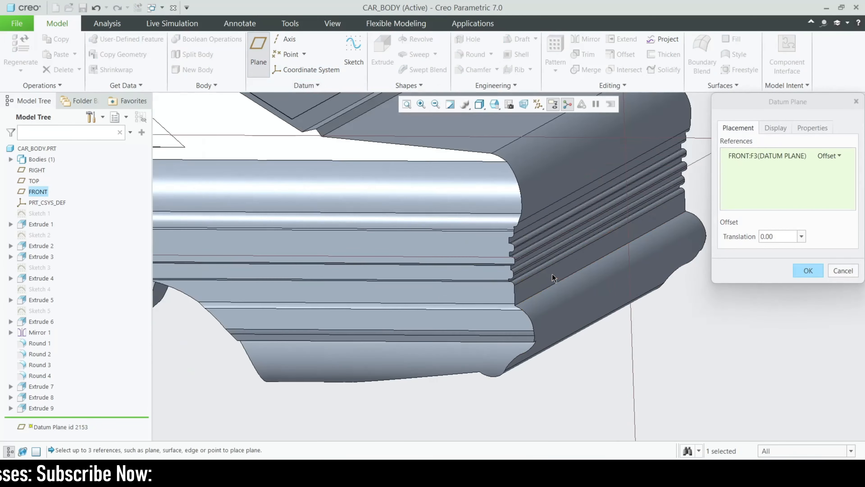
left_click(551, 274)
scroll(528, 263, "up", 1)
scroll(529, 265, "up", 3)
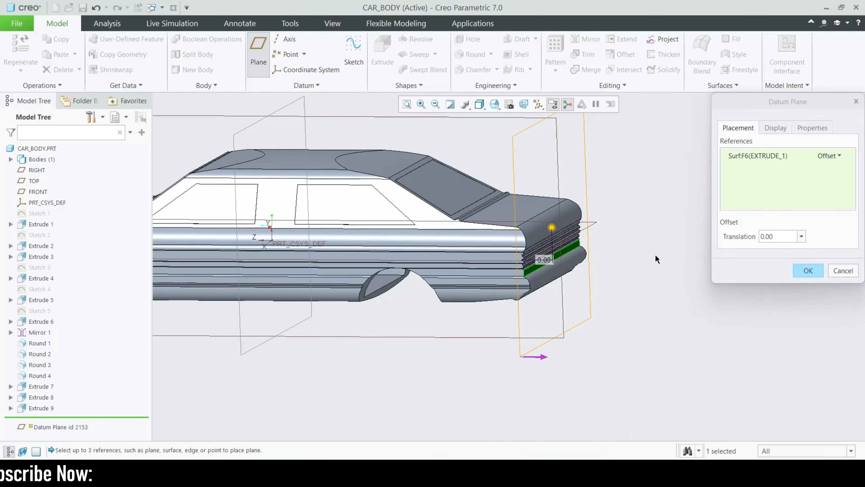
left_click(808, 271)
Sketch a center rectangle about 14 high on the new rear datum plane, with its center on the vertical reference line
left_click(344, 49)
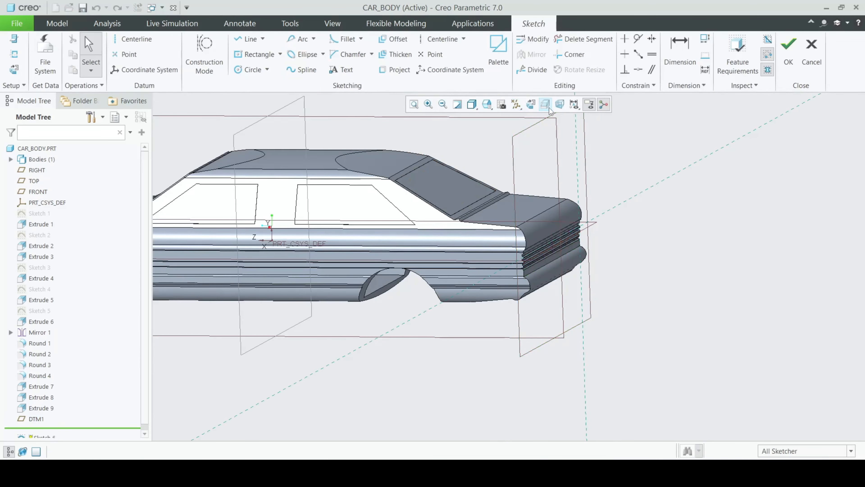
left_click(531, 104)
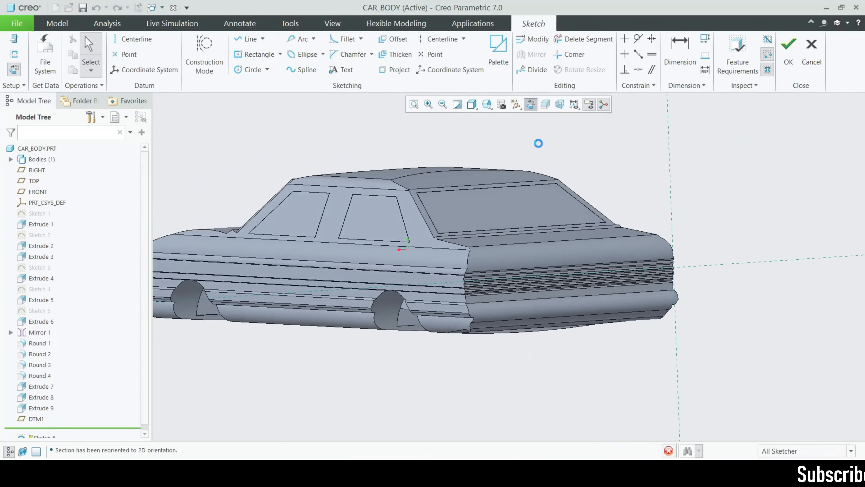
scroll(505, 307, "down", 3)
scroll(505, 307, "down", 3)
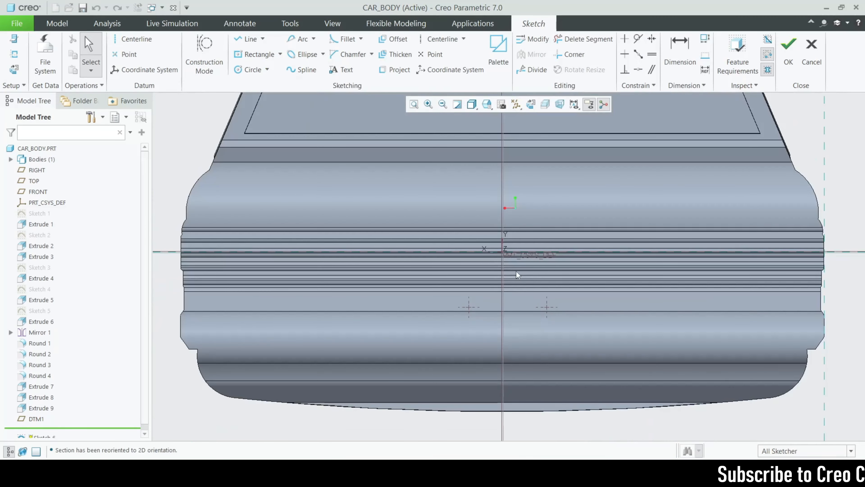
left_click(280, 54)
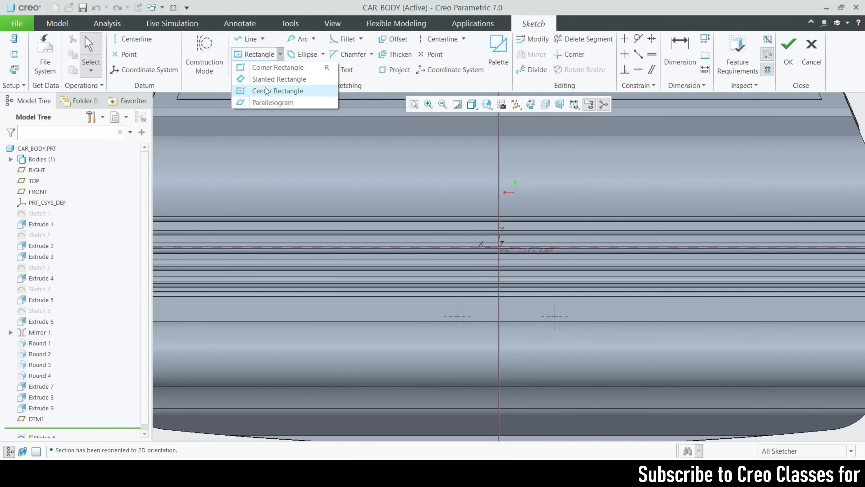
left_click(262, 89)
left_click(499, 272)
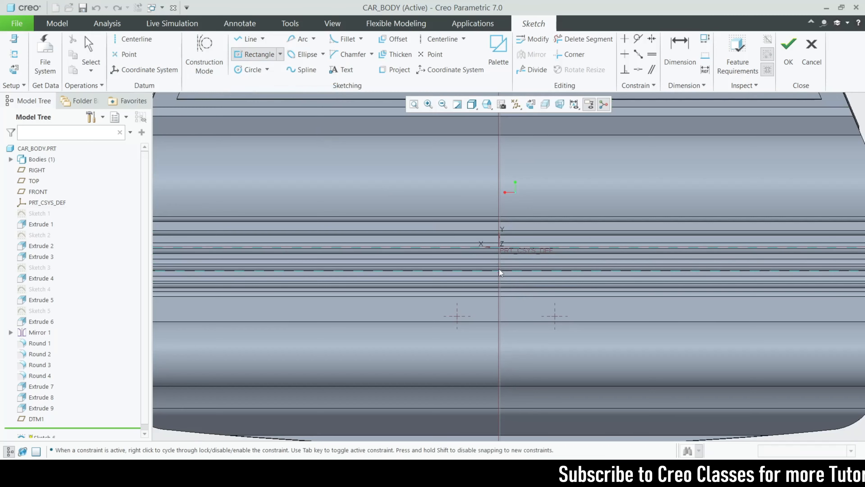
left_click(571, 304)
scroll(555, 268, "down", 2)
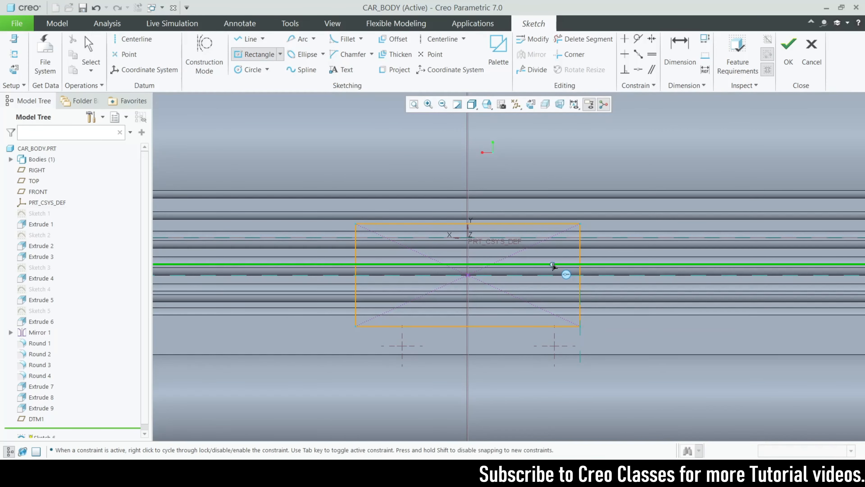
scroll(557, 297, "down", 2)
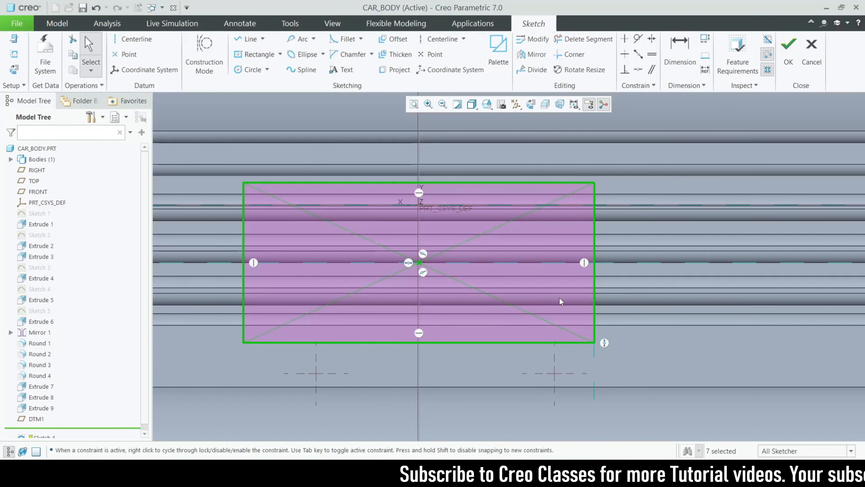
Dimension the rectangle's height and select the fifth conflicting constraint, Vertical, for resolving the sketch
left_click(694, 62)
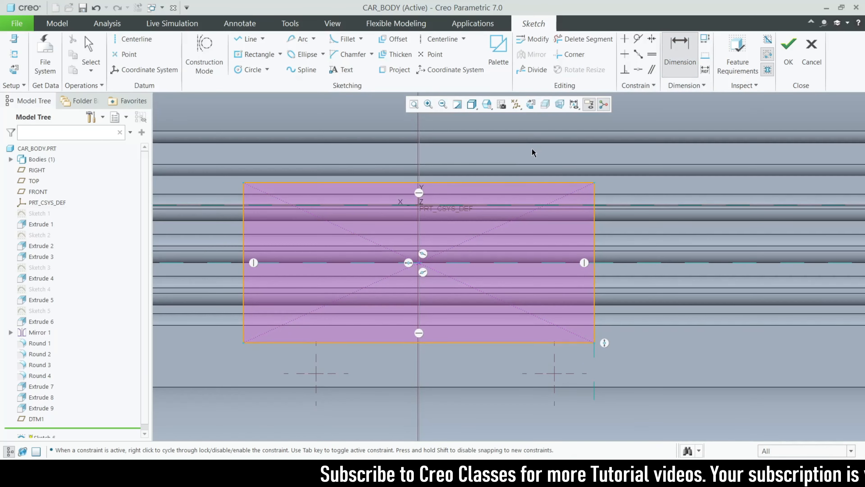
left_click(525, 184)
left_click(506, 342)
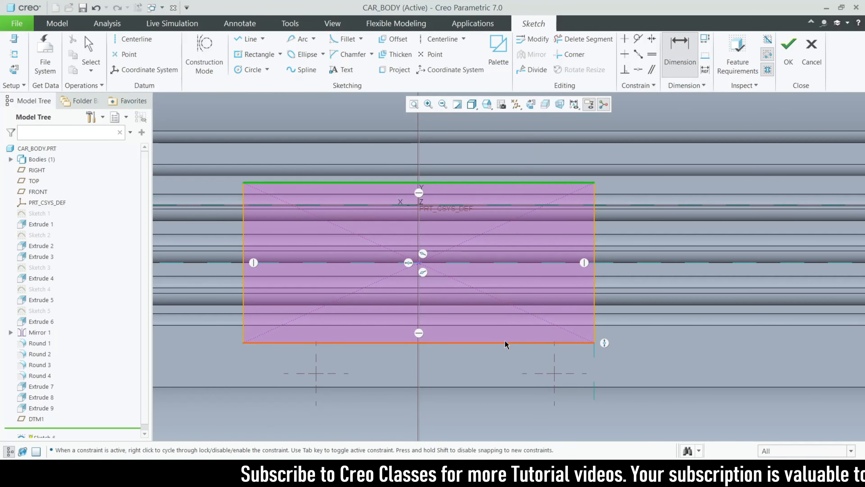
middle_click(628, 270)
scroll(757, 109, "down", 1)
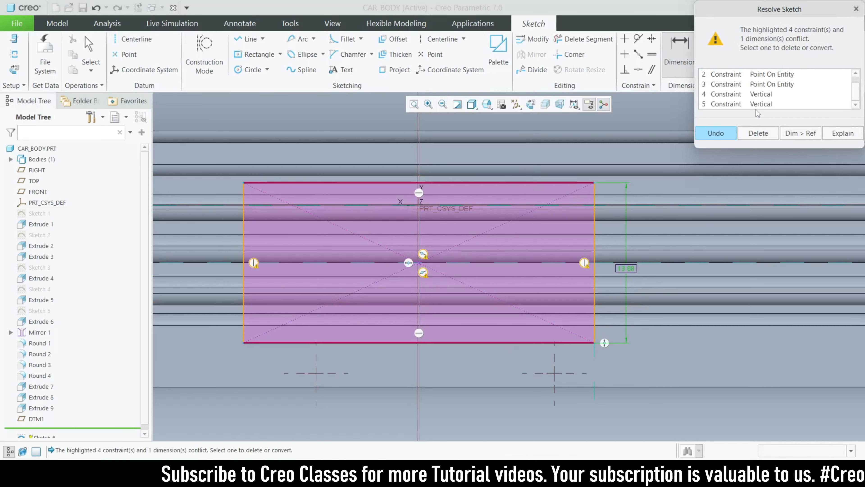
scroll(754, 104, "up", 1)
scroll(754, 104, "down", 1)
left_click(755, 103)
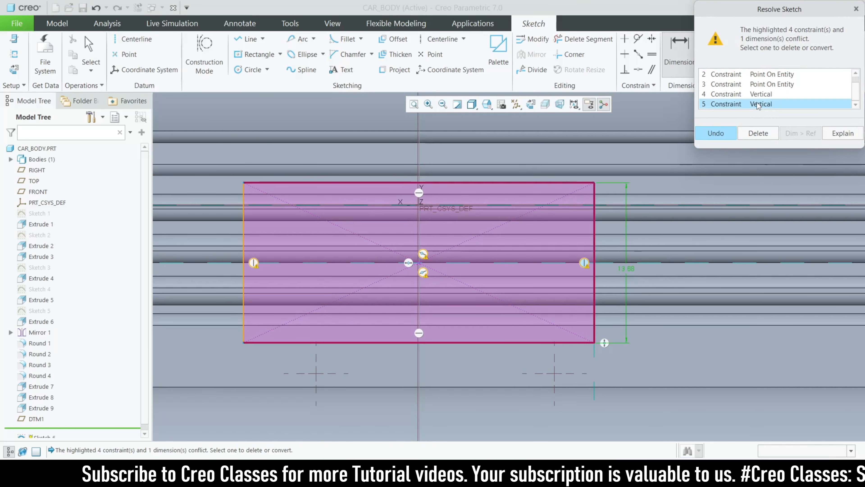
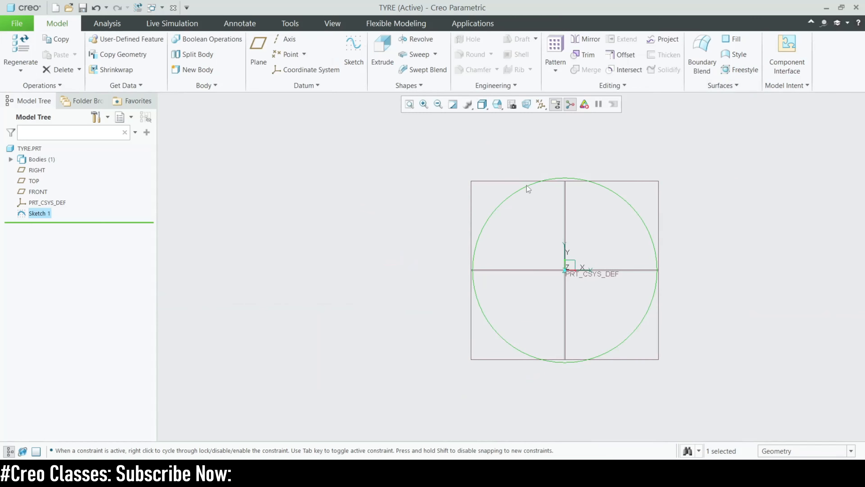
Extrude the tyre's circle sketch symmetrically about its plane as a solid with a depth of 20
left_click(382, 51)
middle_click_drag(393, 216, 542, 270)
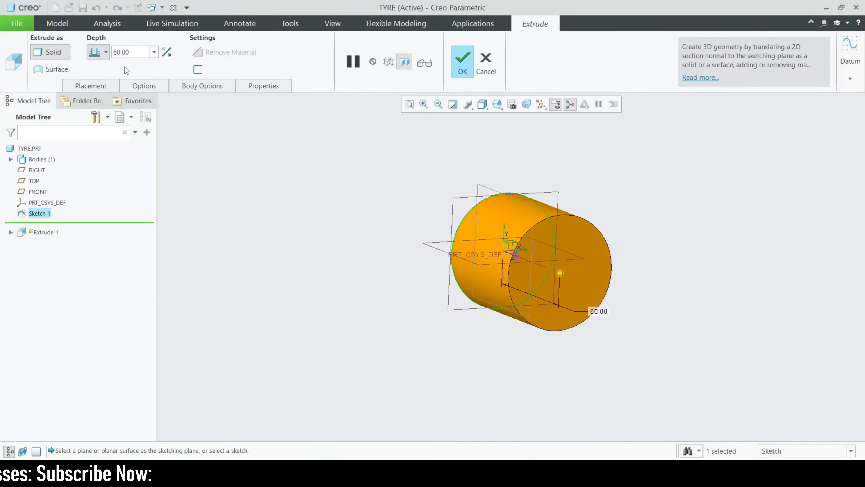
left_click(107, 54)
left_click(102, 83)
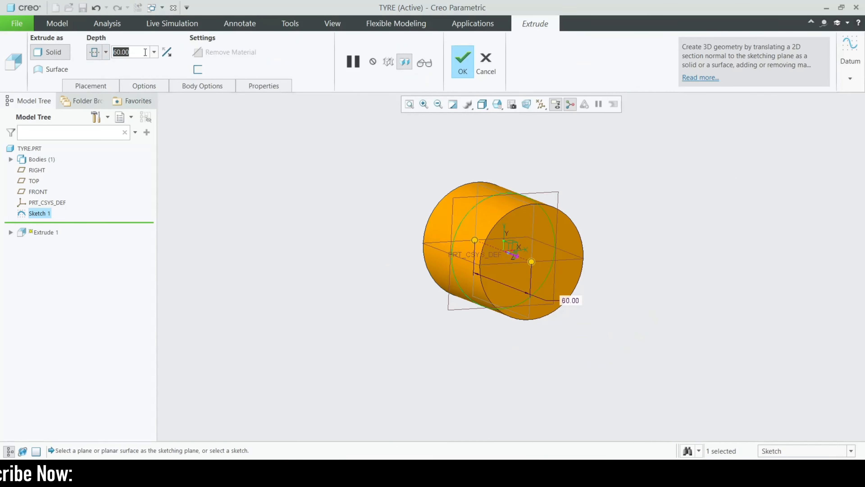
type("20")
key("Return")
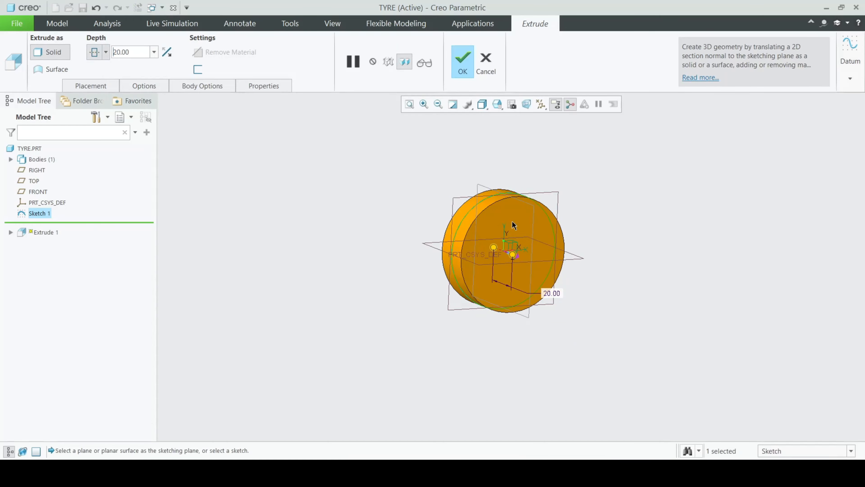
middle_click_drag(514, 225, 500, 283)
left_click(462, 61)
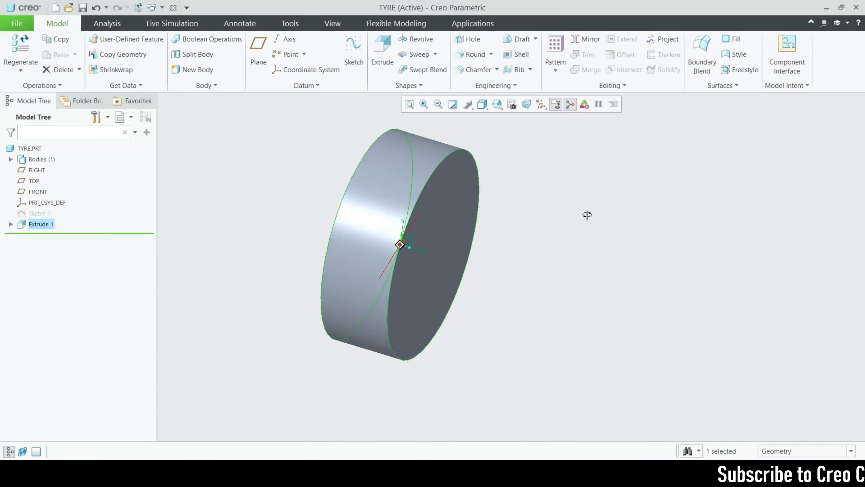
Try a full round on the tyre disc, with both flat faces as references and the outer cylindrical surface as driving surface
middle_click_drag(587, 215, 577, 210)
left_click(578, 211)
middle_click_drag(545, 238, 534, 223)
scroll(251, 171, "down", 2)
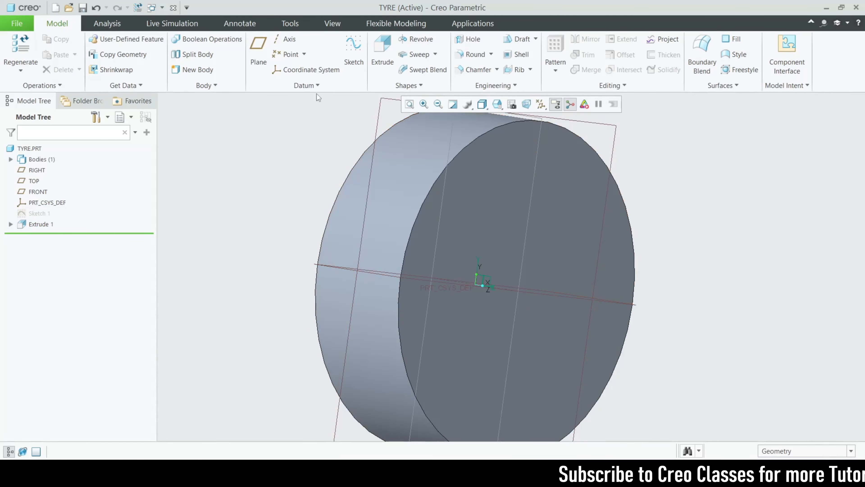
left_click(472, 56)
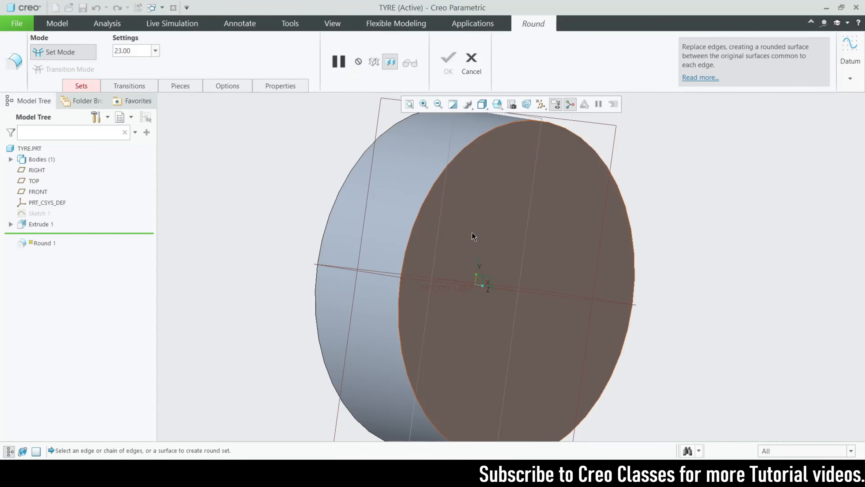
left_click(472, 232)
mouse_move(424, 240)
middle_mouse_down()
mouse_move(489, 251)
mouse_move(432, 230)
middle_mouse_up()
left_click(466, 217, "ctrl")
left_click(83, 86)
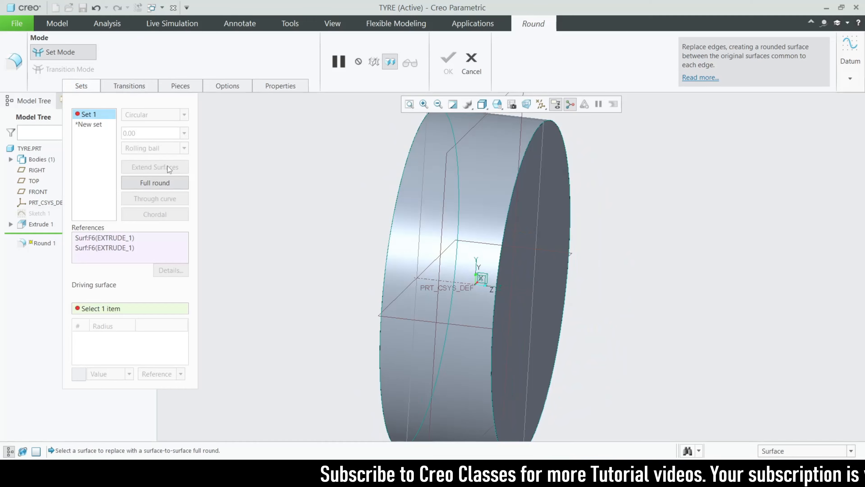
left_click(521, 143)
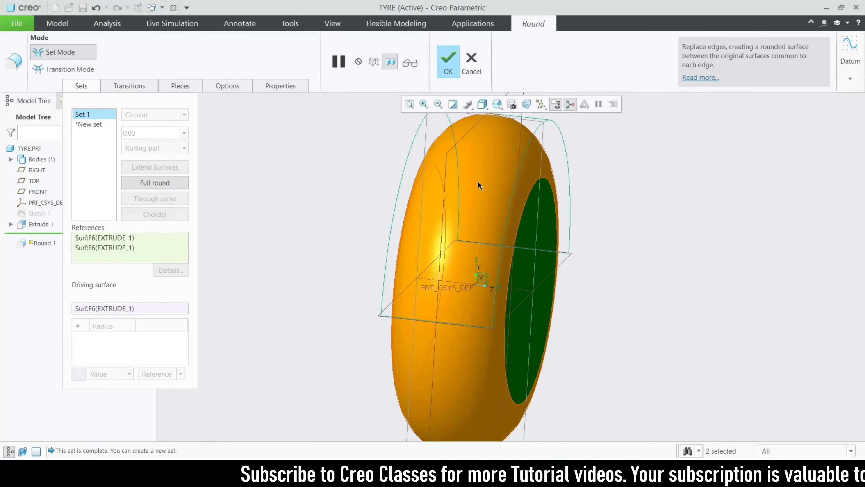
middle_click_drag(481, 186, 443, 144)
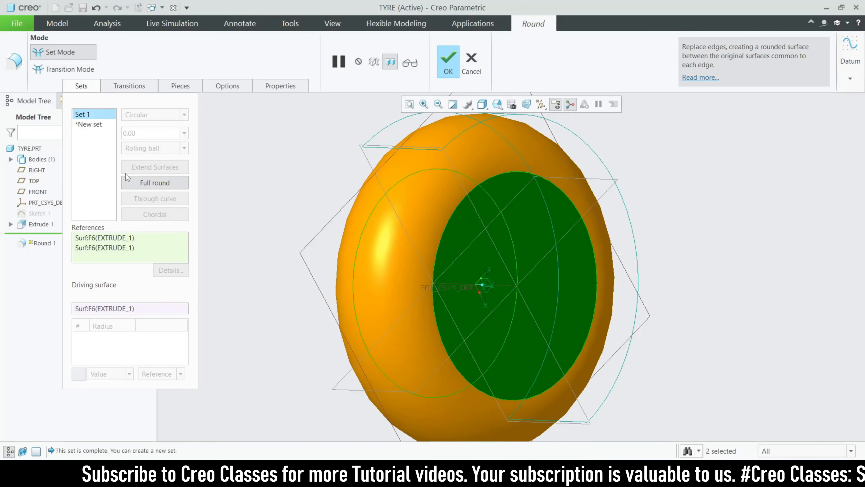
left_click(171, 183)
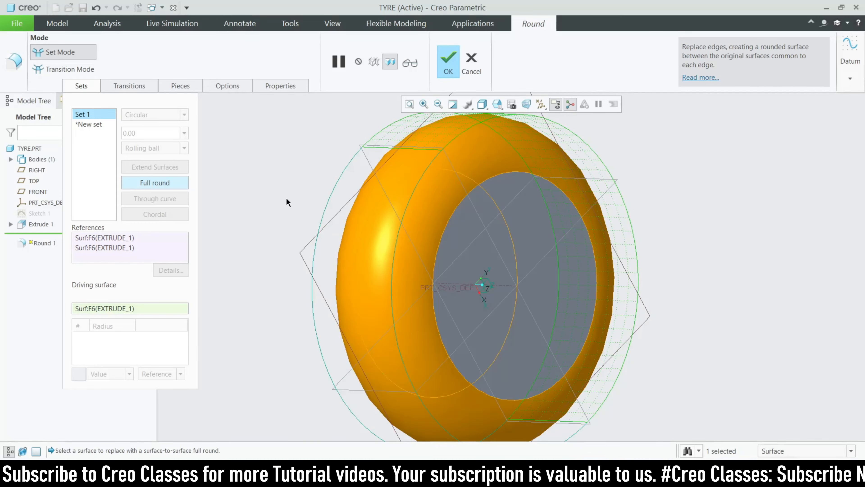
Undo the full round's driving surface and face selections, leaving the round's references empty
key("ctrl+z")
key("ctrl+z")
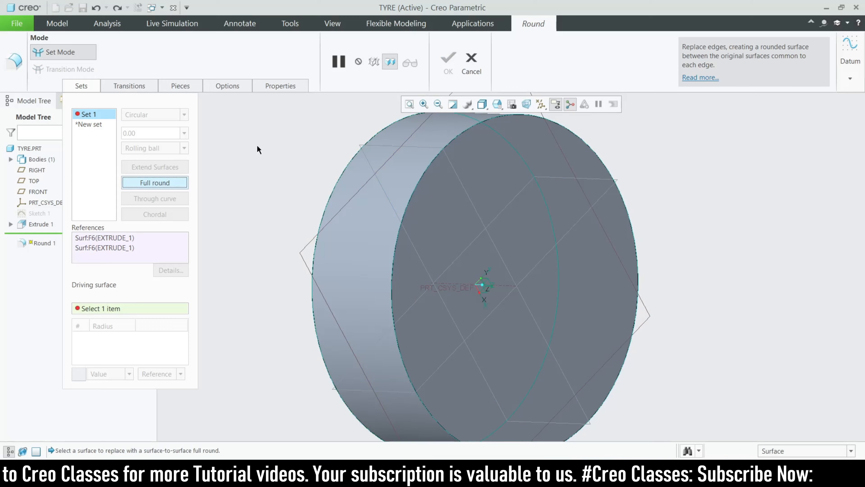
key("ctrl+z")
key("ctrl+z")
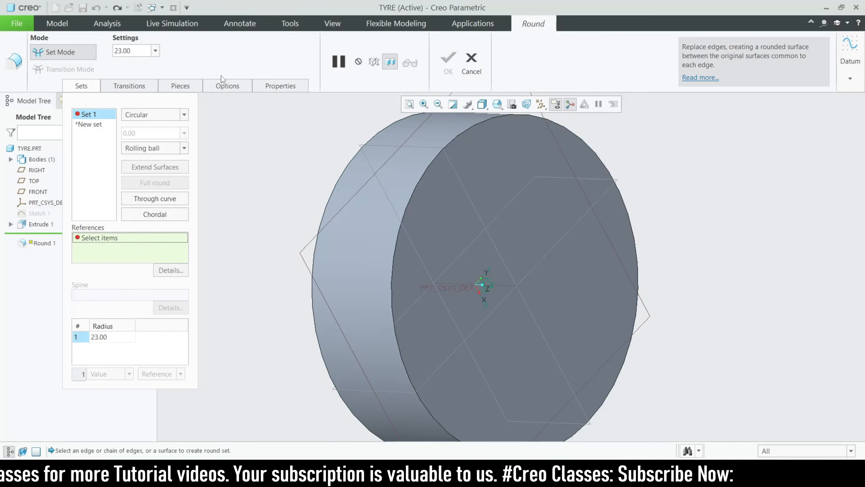
left_click(92, 85)
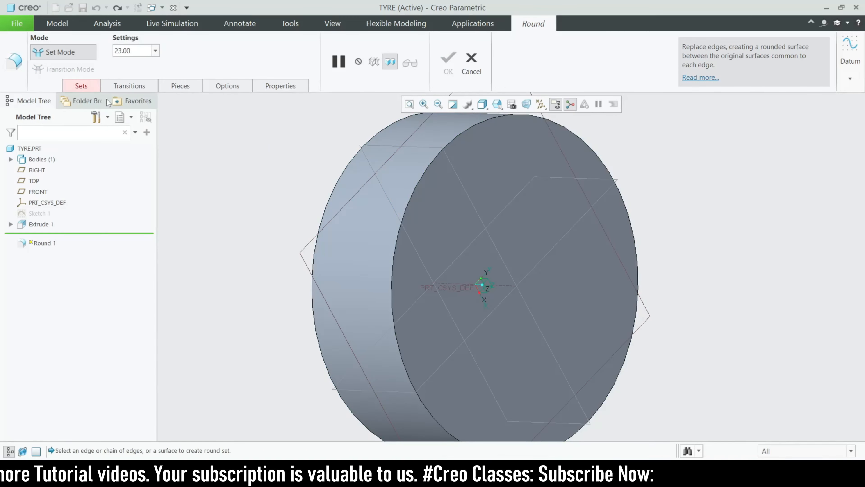
Round one outer circular edge of the tyre disc with a radius of 5
scroll(453, 209, "up", 3)
scroll(459, 171, "down", 4)
left_click(458, 169)
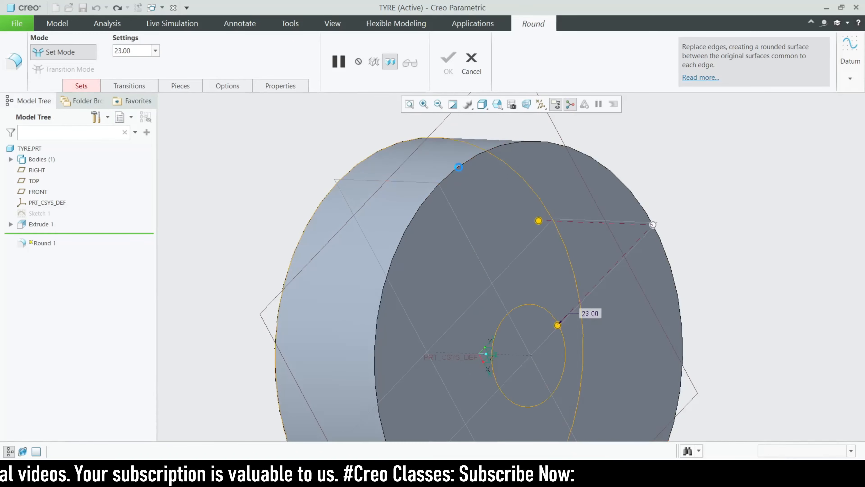
middle_click_drag(459, 169, 471, 255)
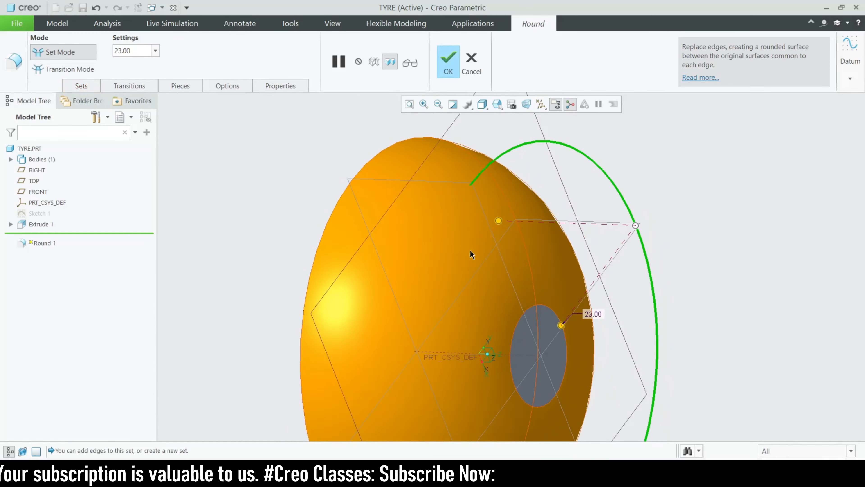
left_click_drag(495, 222, 583, 227)
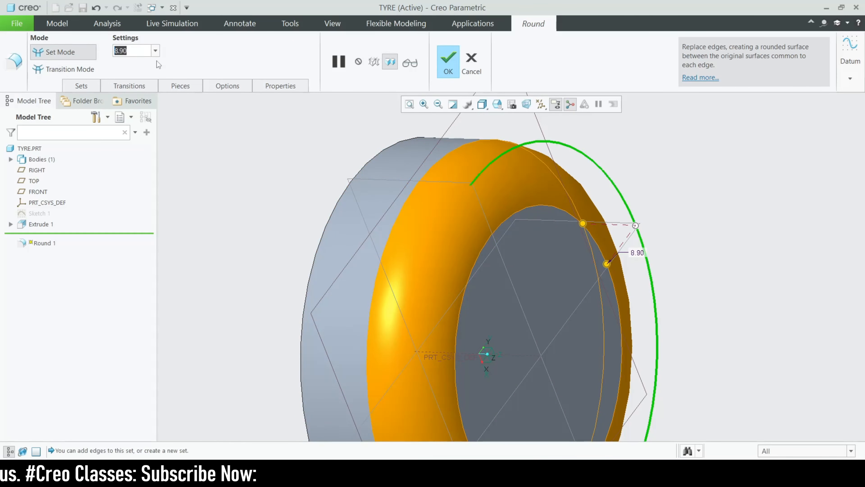
type("5")
key("Return")
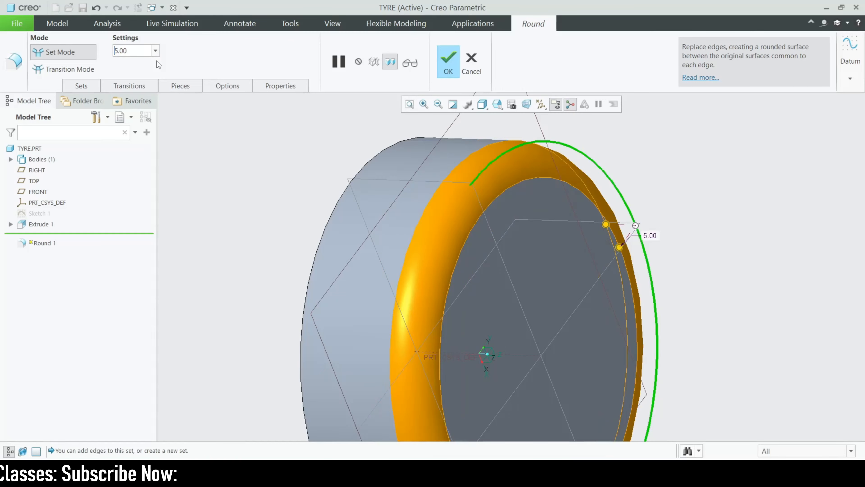
Add the disc's opposite outer circular edge to the round and complete the feature
middle_click_drag(690, 224, 458, 247)
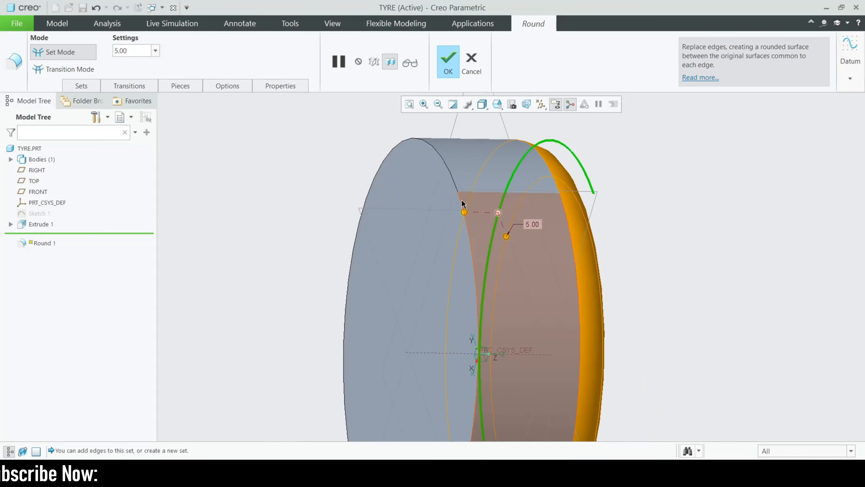
middle_click_drag(461, 203, 465, 219)
left_click(447, 66)
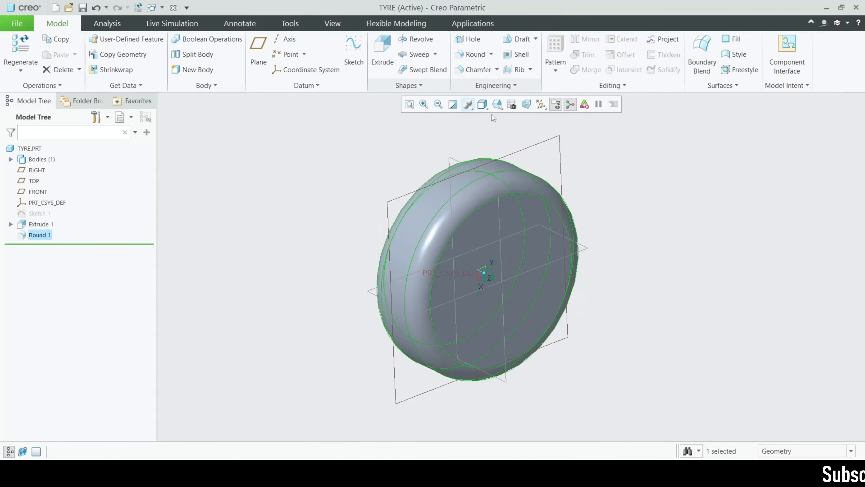
Start an extrude on the tyre's flat side face and sketch a centred circle about 46 in diameter
middle_click_drag(709, 234, 698, 204)
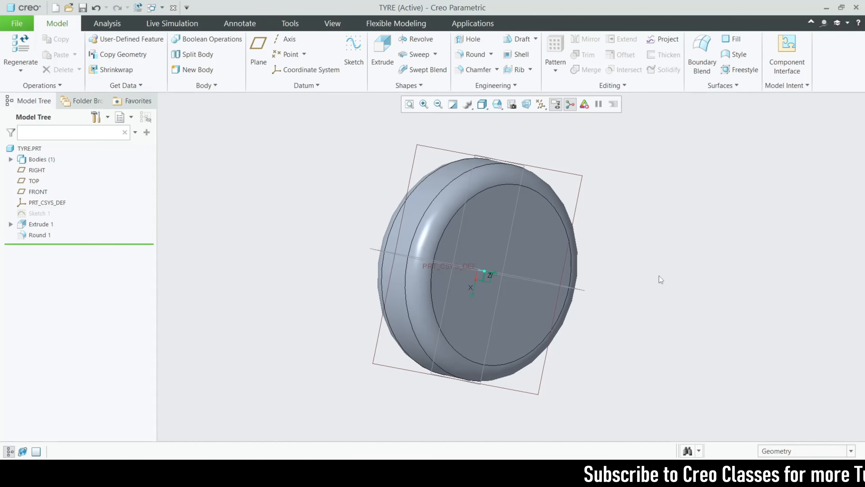
left_click(549, 266)
left_click(382, 60)
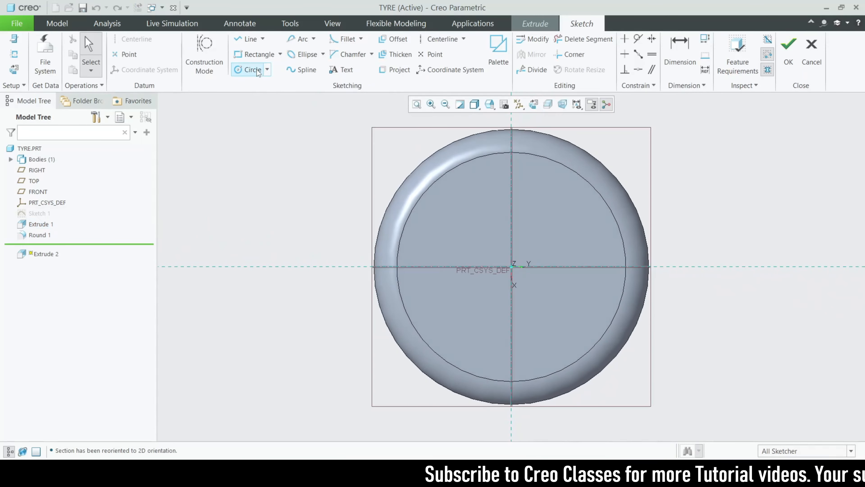
left_click(248, 70)
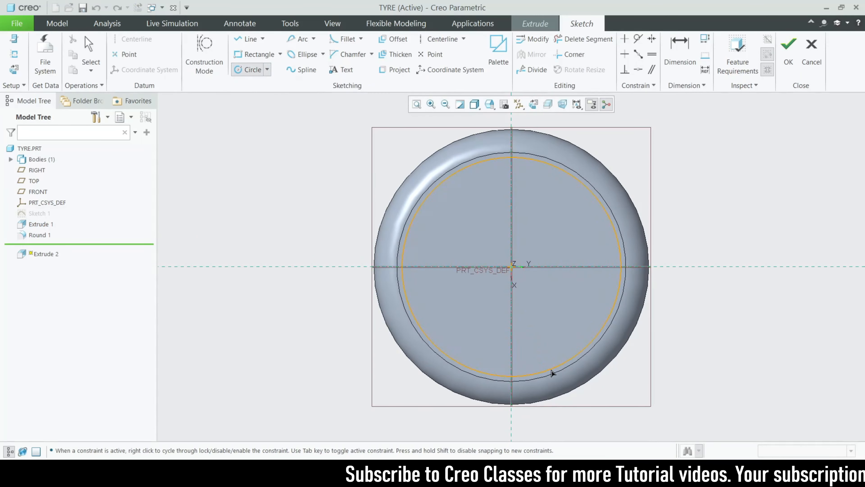
scroll(545, 359, "up", 3)
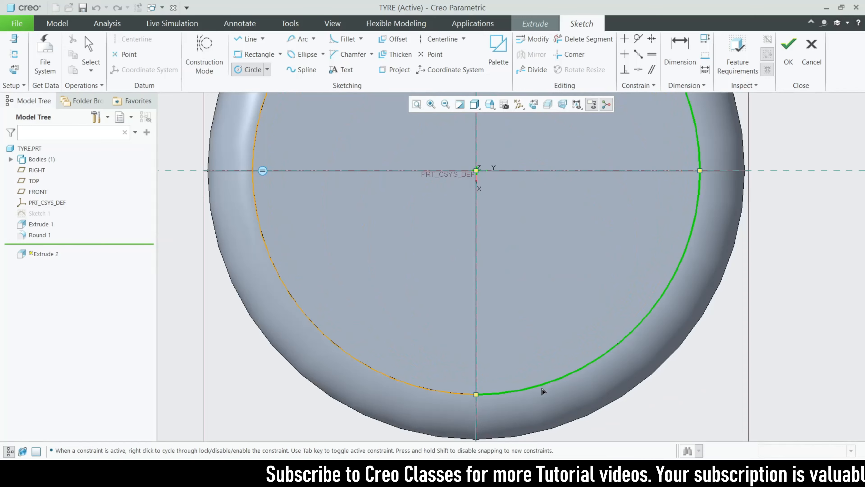
scroll(543, 391, "down", 4)
scroll(524, 351, "up", 3)
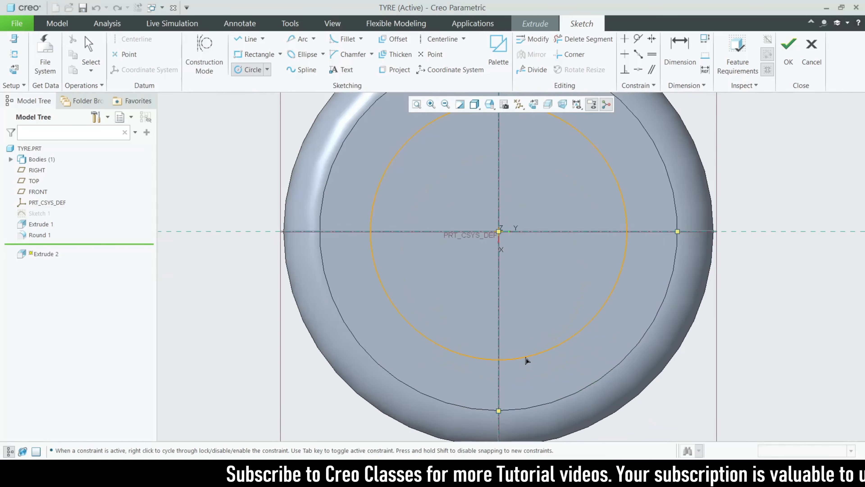
left_click(537, 394)
scroll(535, 392, "down", 2)
middle_click(527, 381)
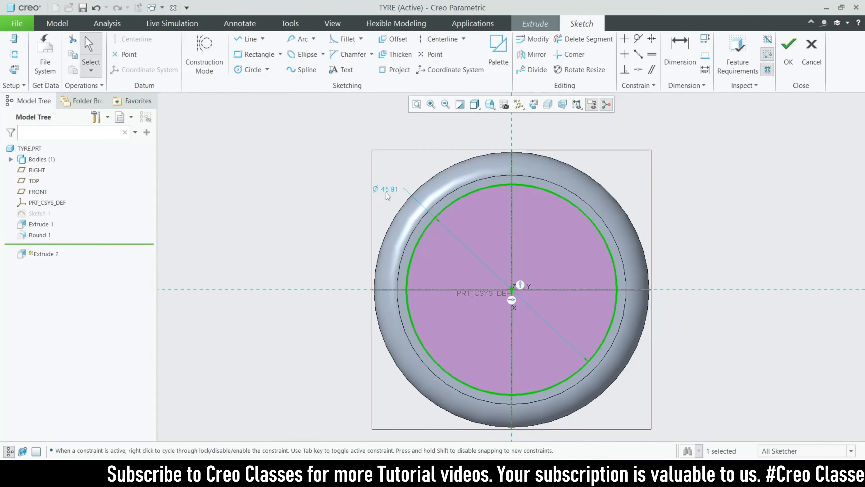
Set the circle's diameter to 45 and finish the sketch
double_click(392, 191)
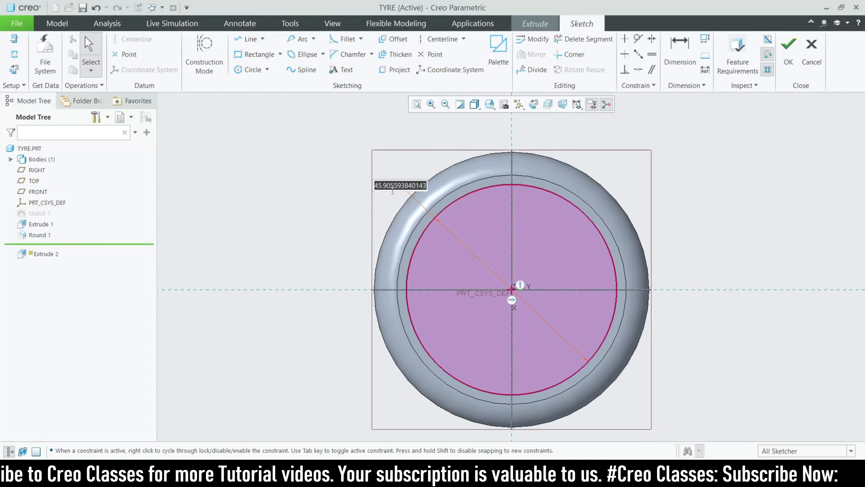
type("45")
key("Return")
scroll(539, 236, "up", 2)
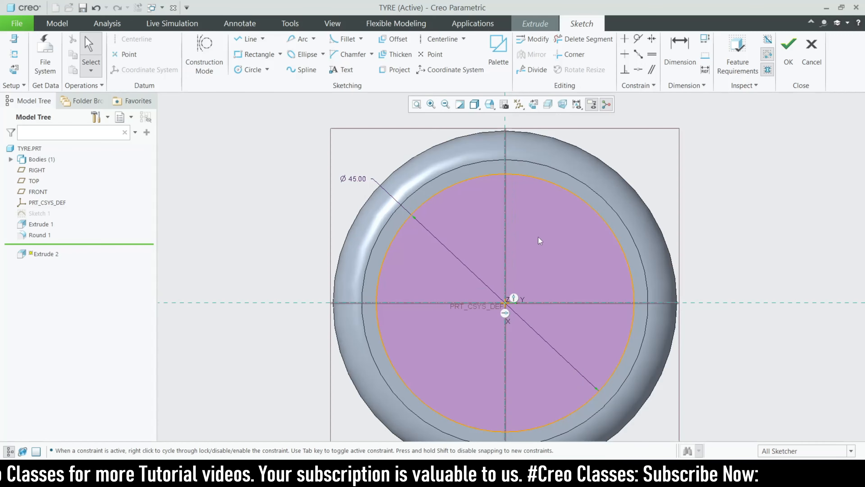
left_click(788, 51)
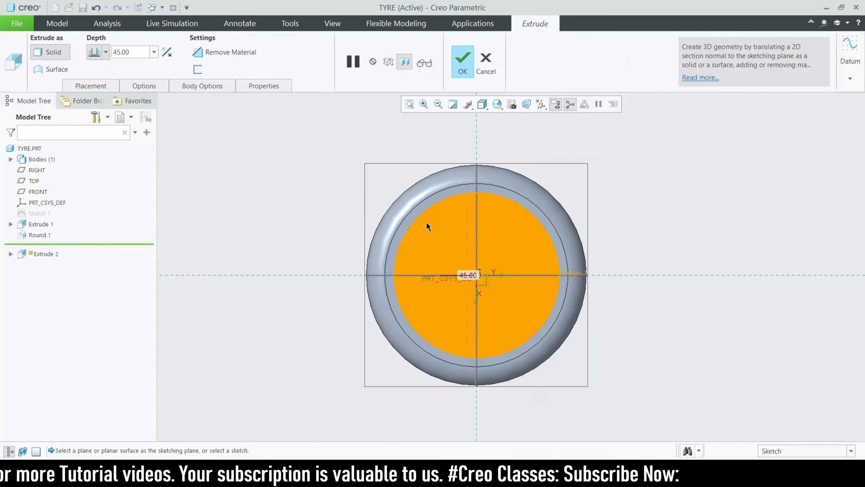
Cut the circle through the tyre as a material-removing extrude, symmetric about its sketch plane with a depth of 59
left_click(106, 56)
left_click(94, 84)
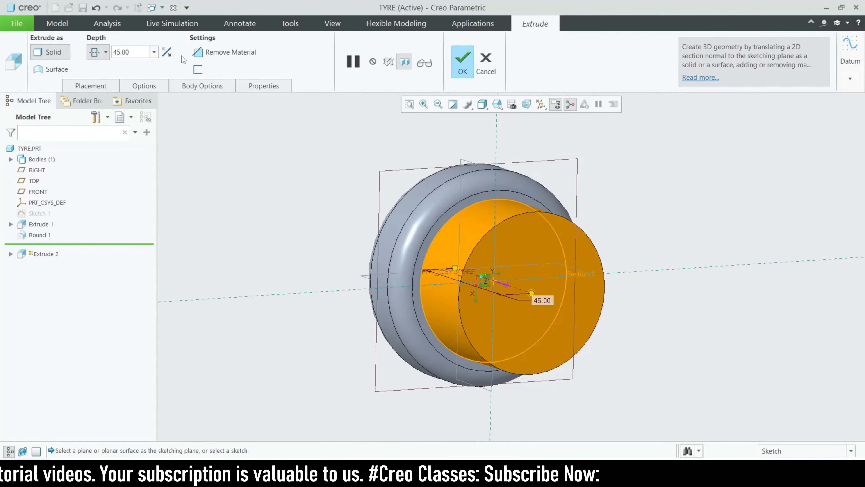
left_click(196, 54)
middle_click_drag(346, 224, 412, 207)
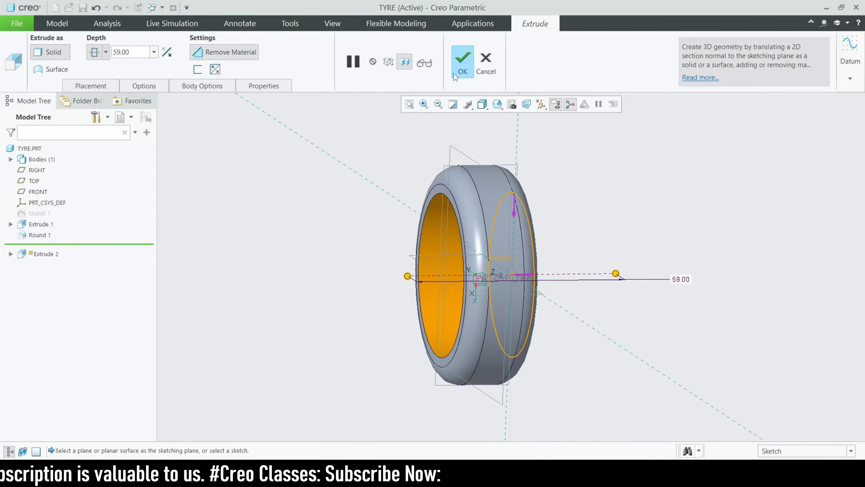
left_click(462, 65)
Start an extrude on the FRONT plane and sketch two concentric circles at the origin, about 12 and 7.8 in diameter
middle_click_drag(684, 259, 600, 279)
left_click(392, 173)
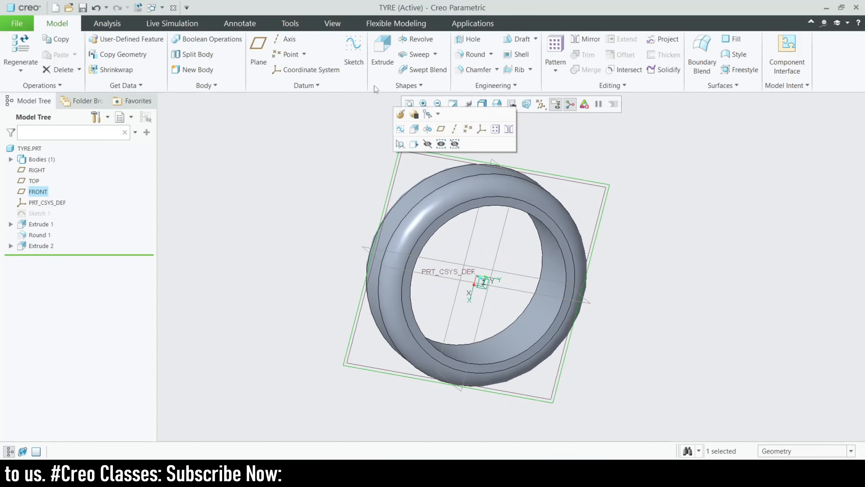
left_click(382, 44)
left_click(533, 105)
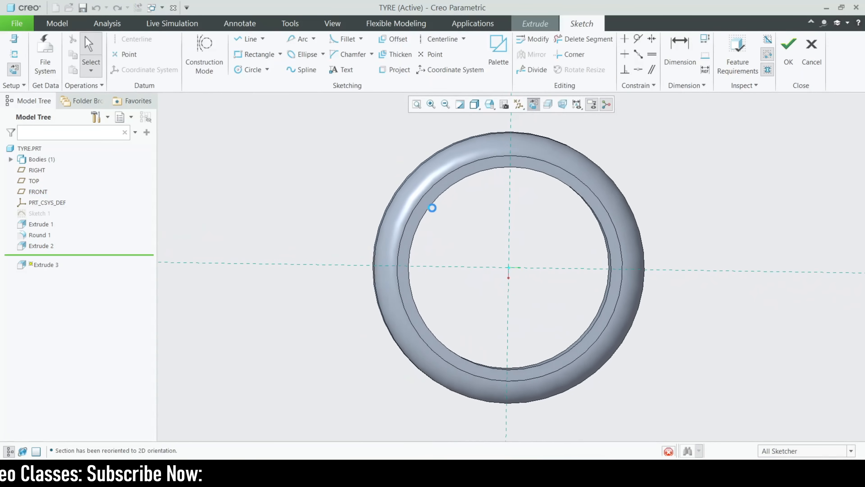
key("c")
scroll(491, 272, "down", 3)
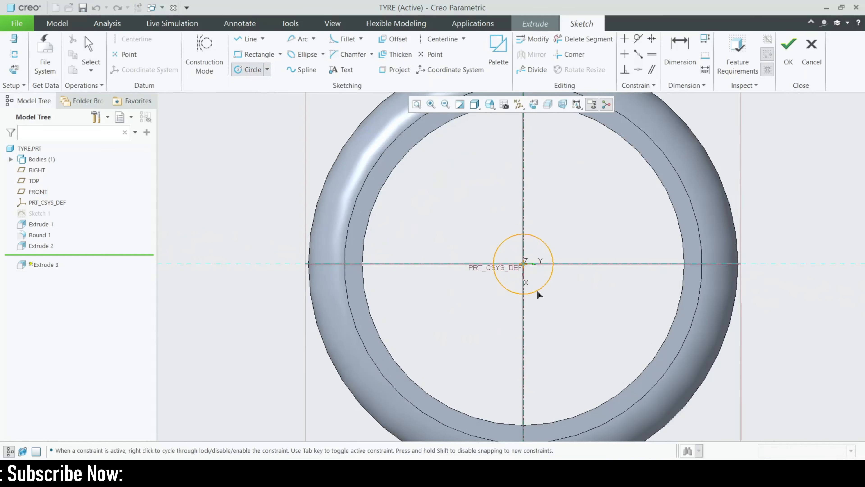
left_click(542, 302)
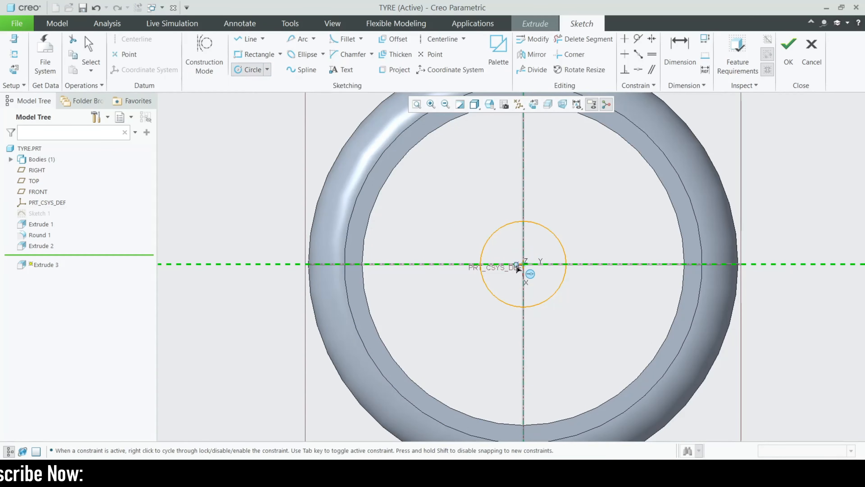
left_click(532, 294)
scroll(536, 255, "down", 3)
middle_click(513, 235)
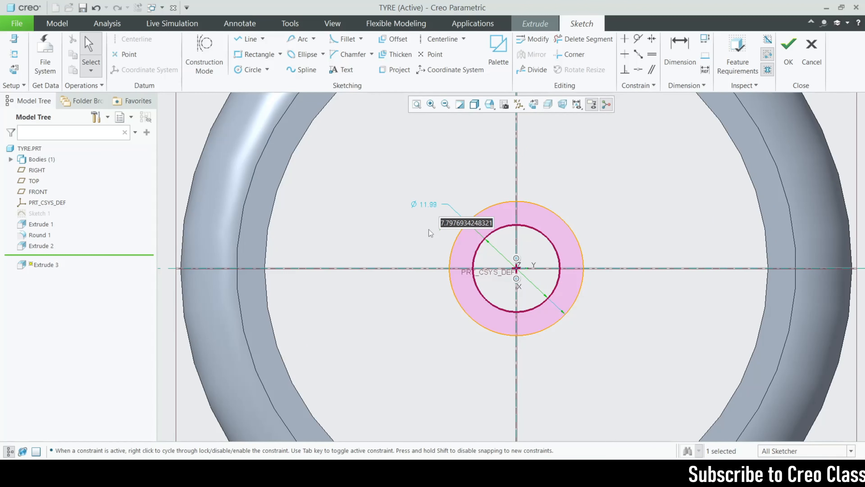
Set the inner hub circle's diameter to 6
type("6")
key("Return")
scroll(429, 230, "up", 4)
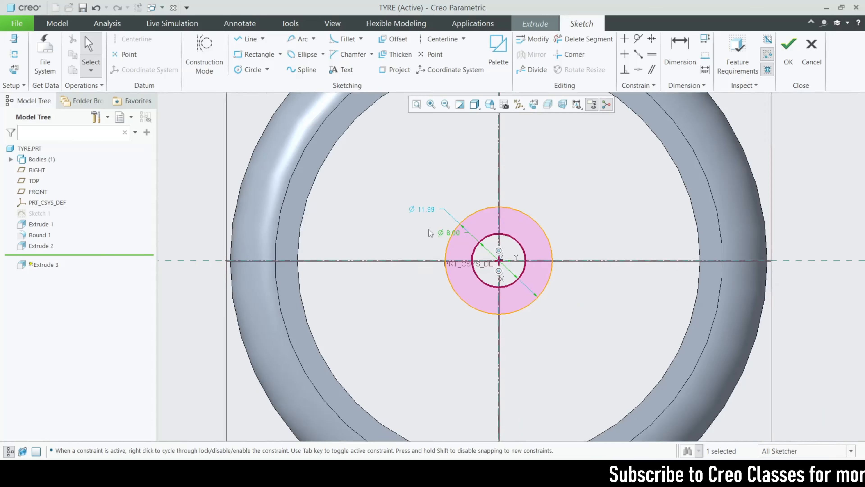
scroll(468, 281, "down", 3)
scroll(465, 296, "up", 3)
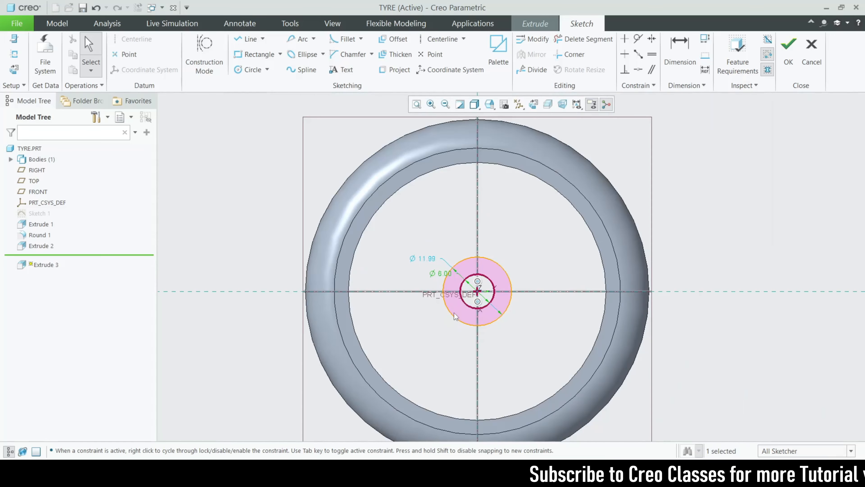
Set the outer hub circle's diameter to 9 and finish the sketch
mouse_move(458, 119)
middle_mouse_down()
mouse_move(521, 123)
mouse_move(502, 132)
middle_mouse_up()
left_click(519, 104)
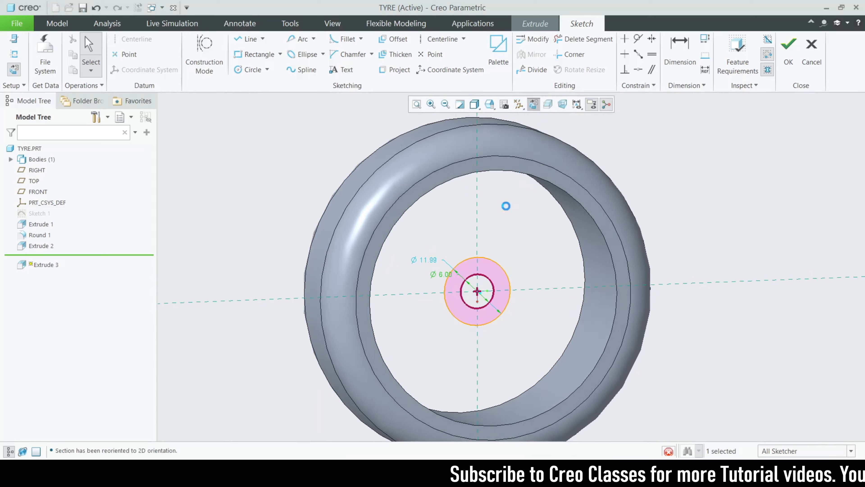
scroll(484, 253, "down", 3)
double_click(385, 244)
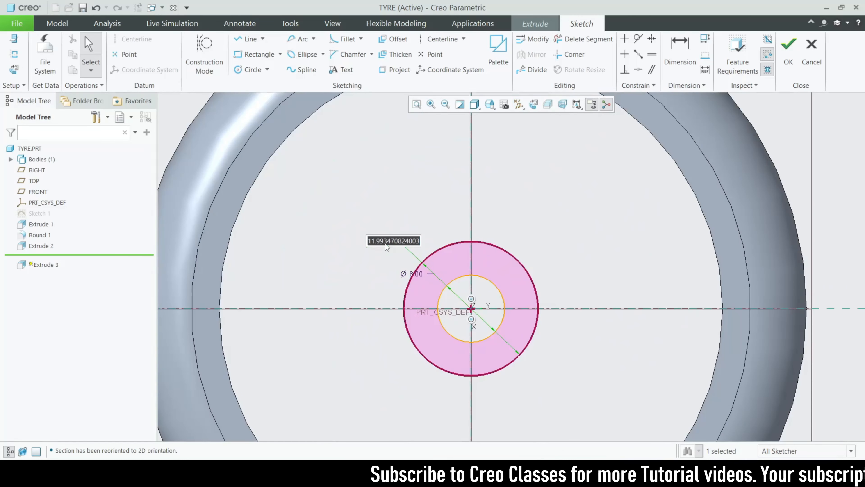
type("9")
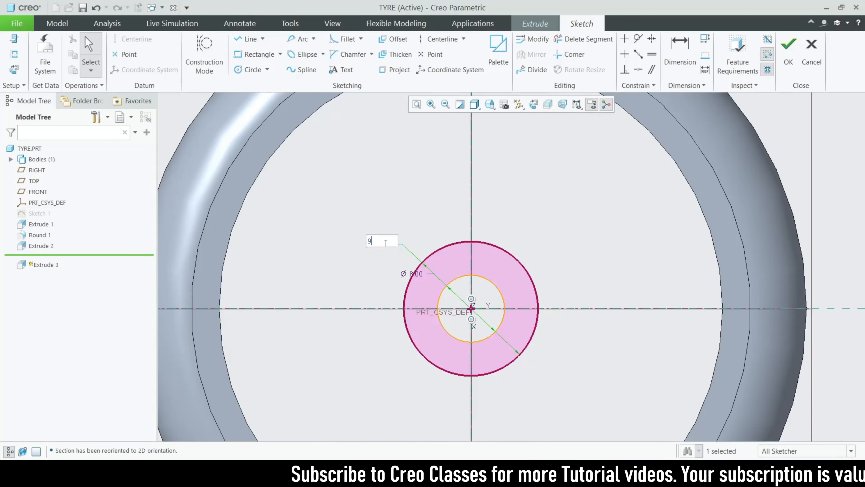
key("Return")
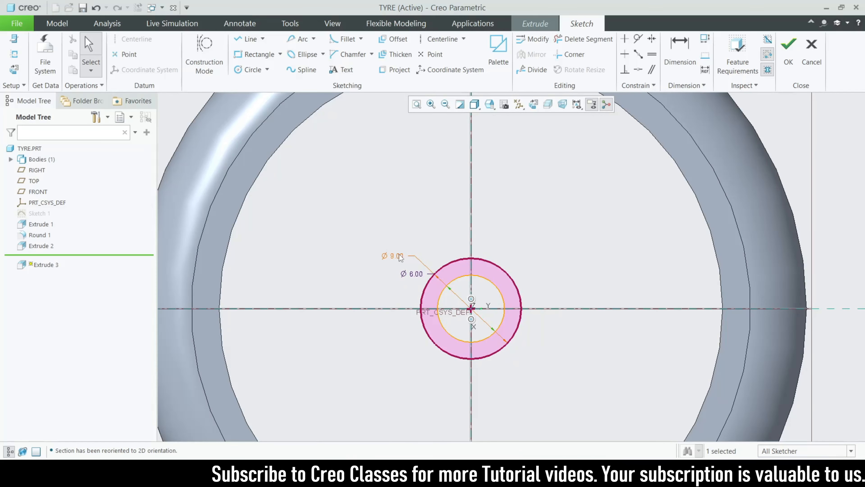
scroll(419, 274, "up", 4)
scroll(463, 342, "down", 3)
scroll(462, 327, "up", 1)
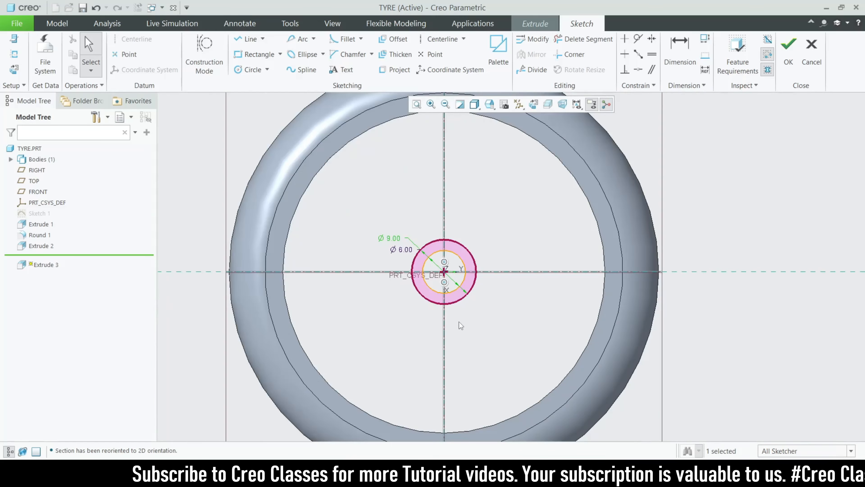
left_click(788, 52)
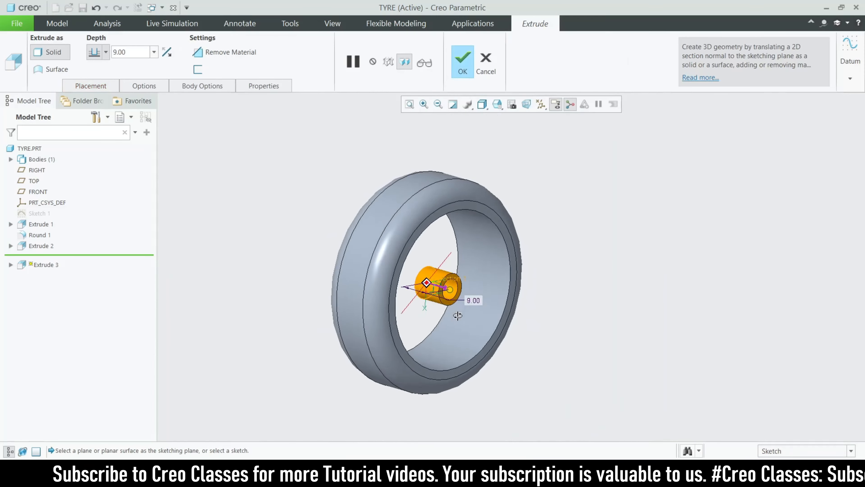
Extrude the hub ring up to a selected reference, using the tyre's flat side face
left_click(106, 53)
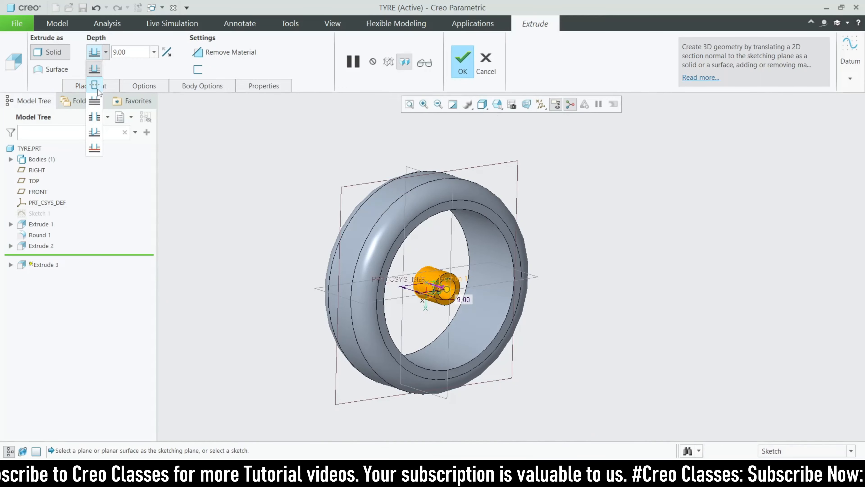
left_click(94, 148)
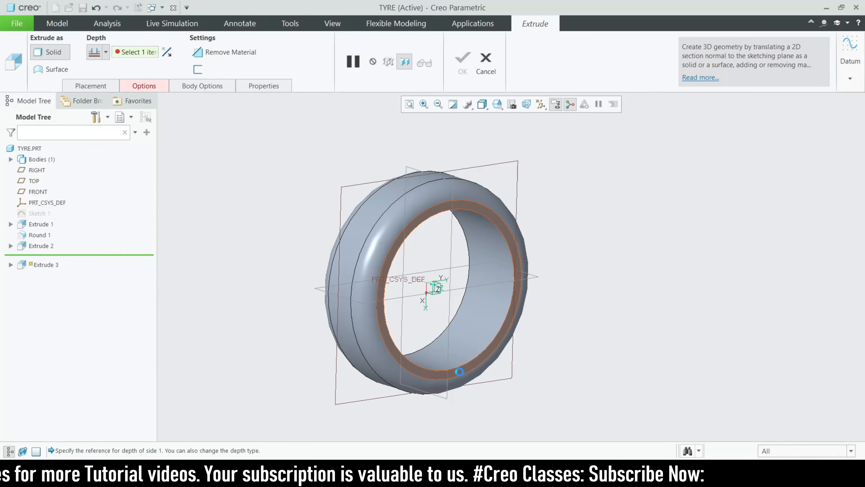
left_click(460, 372)
middle_click_drag(408, 361, 468, 386)
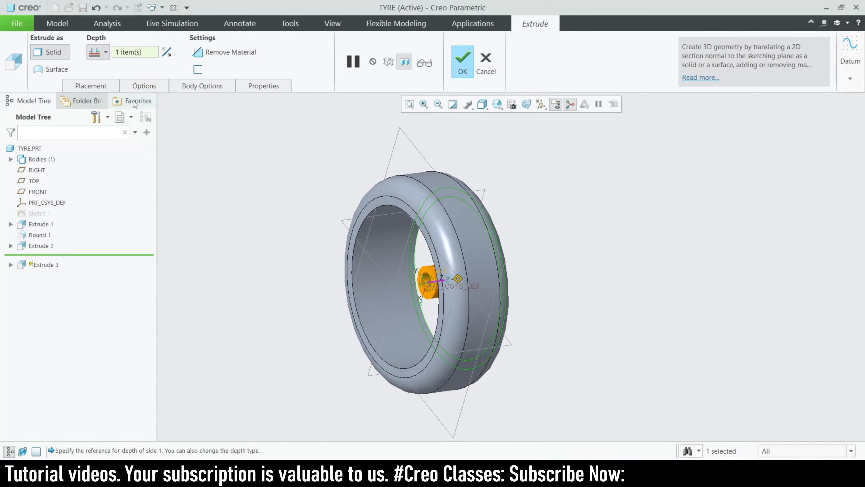
Try extending the hub extrude's second side up to the tyre's opposite flat side face
left_click(108, 88)
left_click(140, 87)
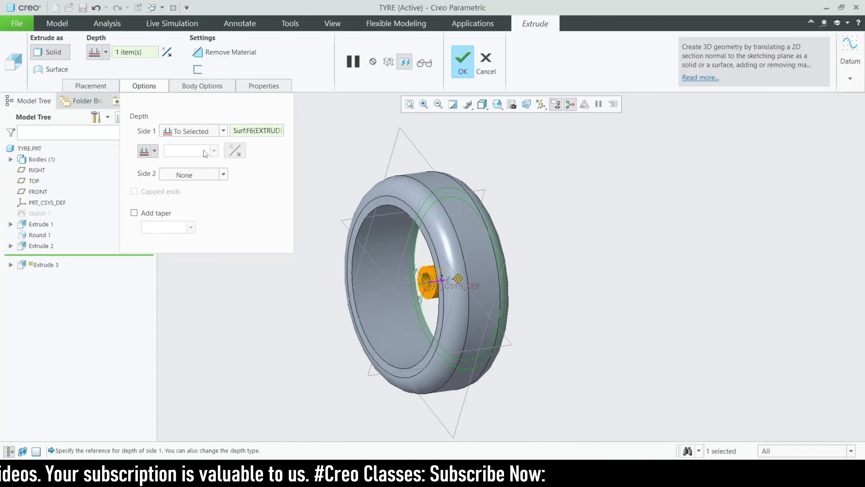
left_click(221, 173)
left_click(198, 233)
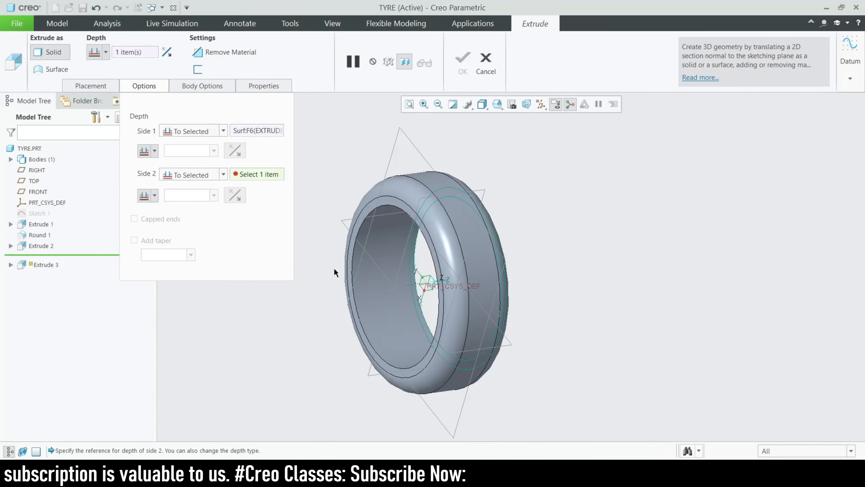
left_click(349, 277)
middle_click_drag(349, 278, 388, 165)
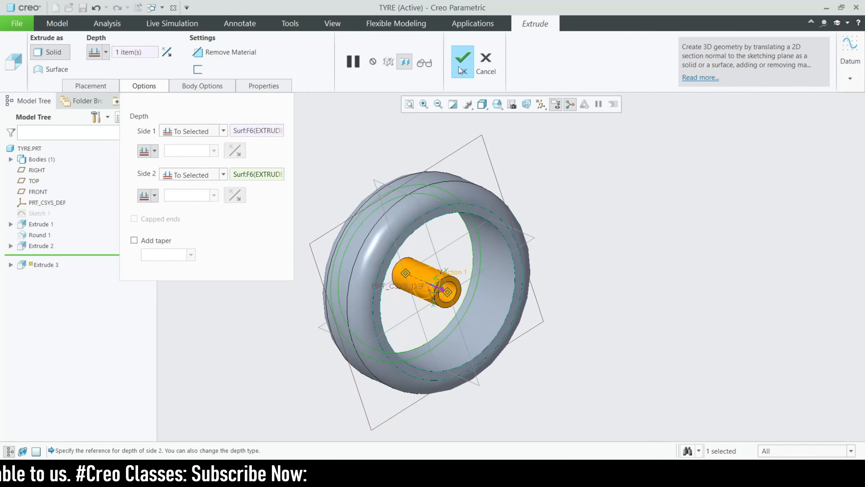
middle_click_drag(583, 232, 510, 240)
scroll(448, 265, "down", 2)
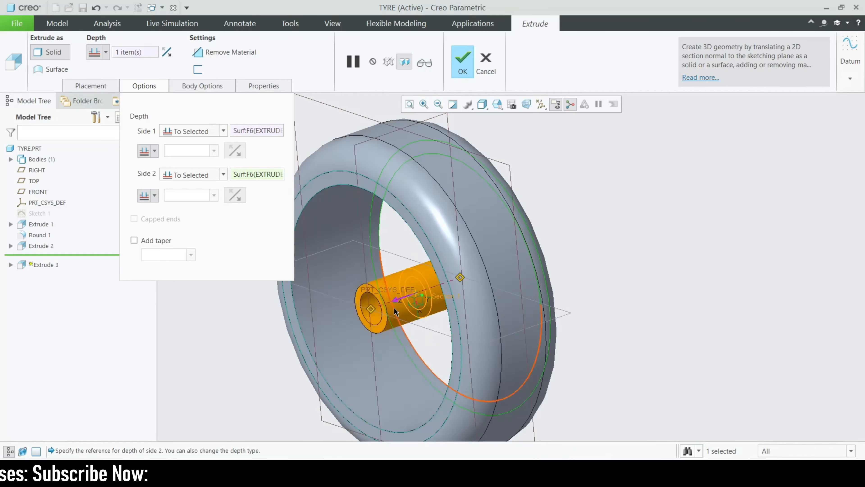
Extrude the hub ring symmetrically about its sketch plane with a total depth of 10
left_click(209, 136)
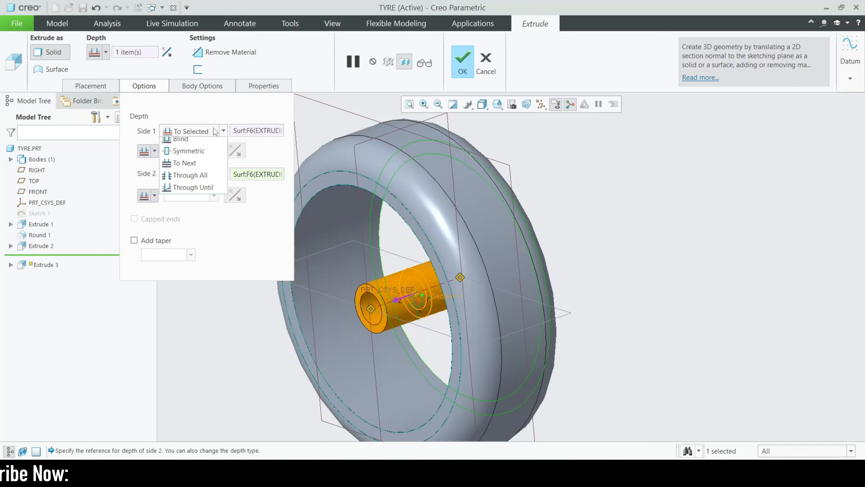
left_click(209, 142)
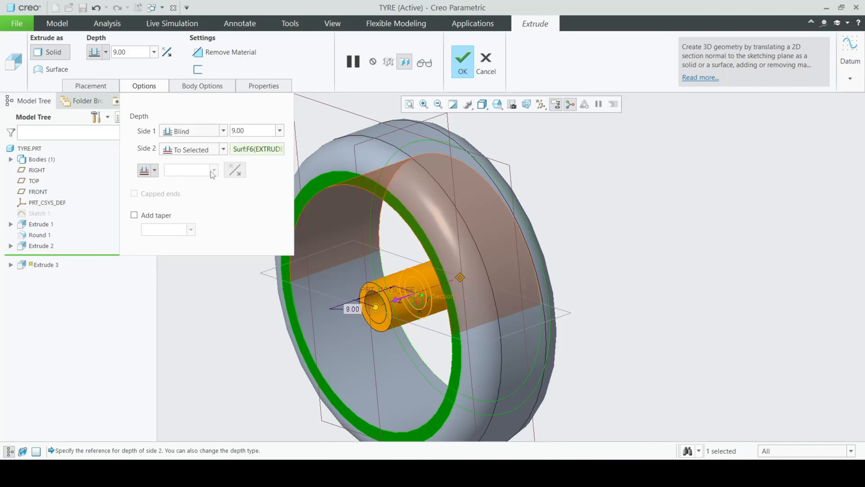
left_click(106, 52)
left_click(95, 80)
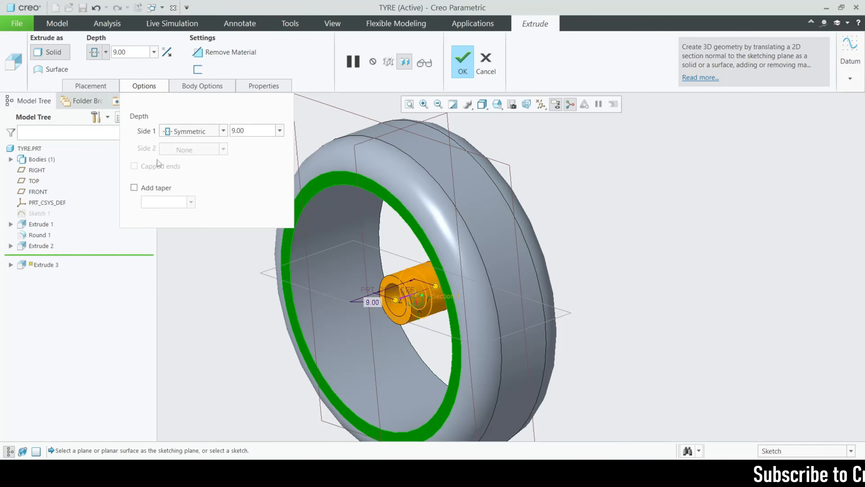
left_click(143, 86)
middle_click_drag(487, 358, 414, 347)
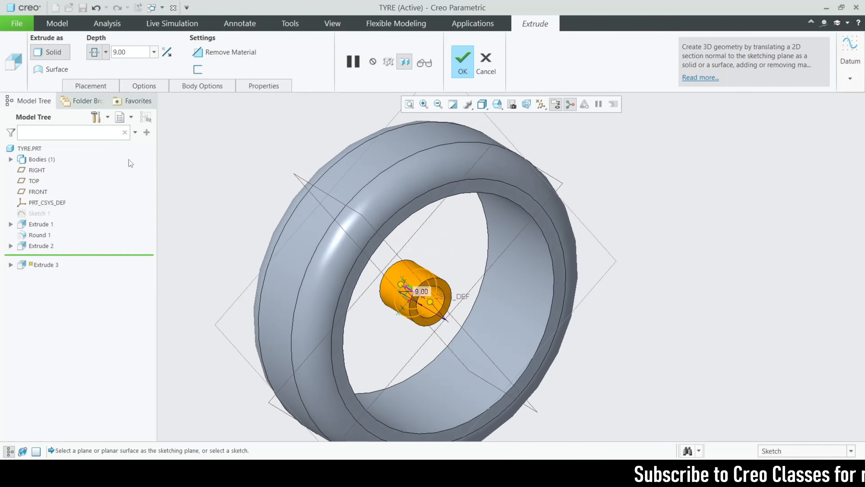
type("10")
key("Return")
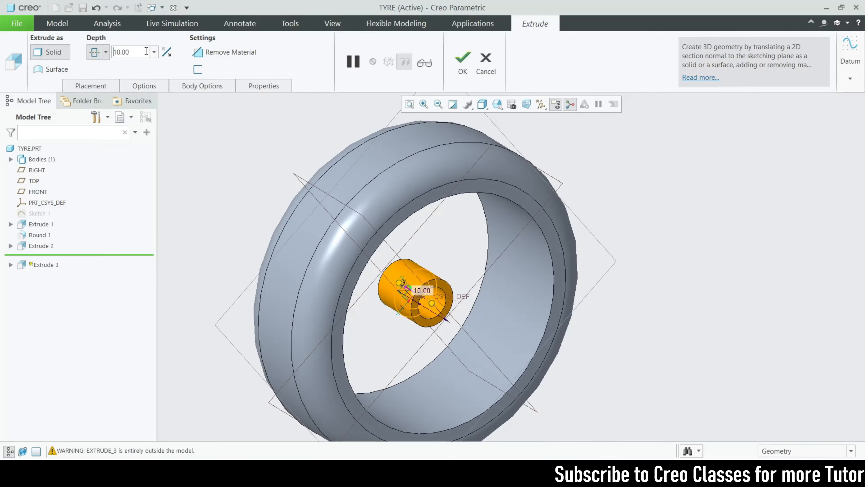
left_click(463, 64)
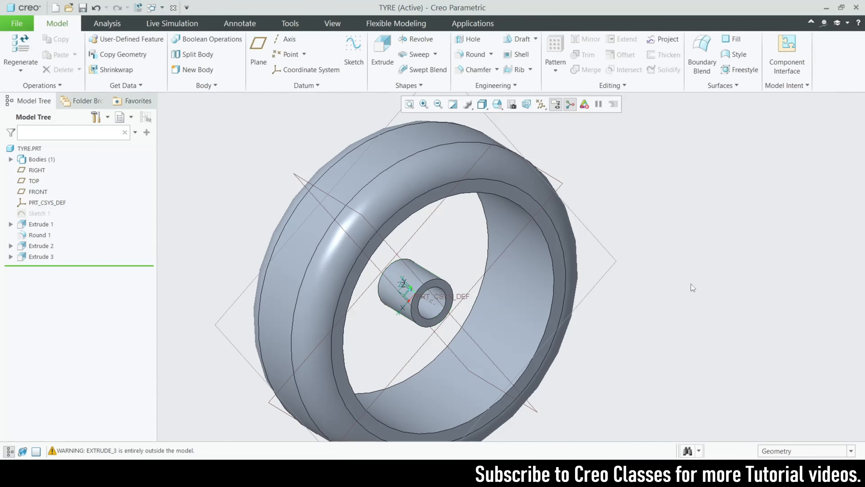
Start an extrude sketch on the FRONT plane and add the hub's outer surface and the tyre's inner edge as references
middle_click_drag(694, 284, 579, 293)
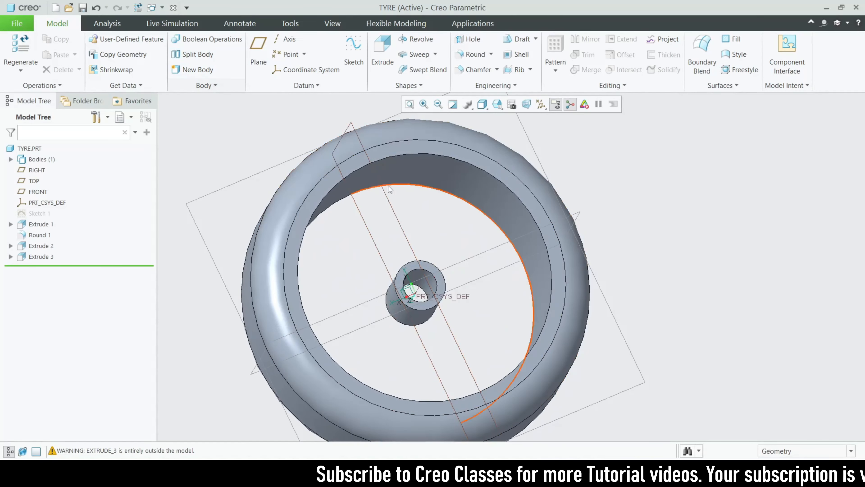
middle_click_drag(473, 181, 225, 203)
left_click(224, 213)
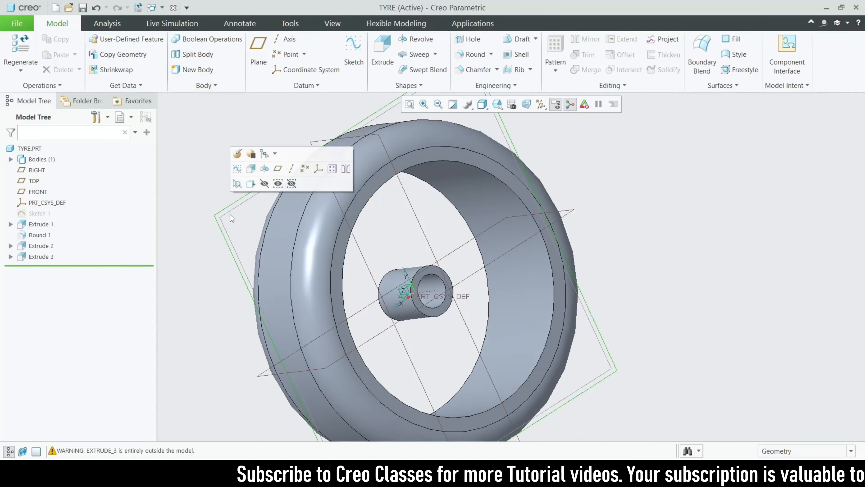
left_click(376, 62)
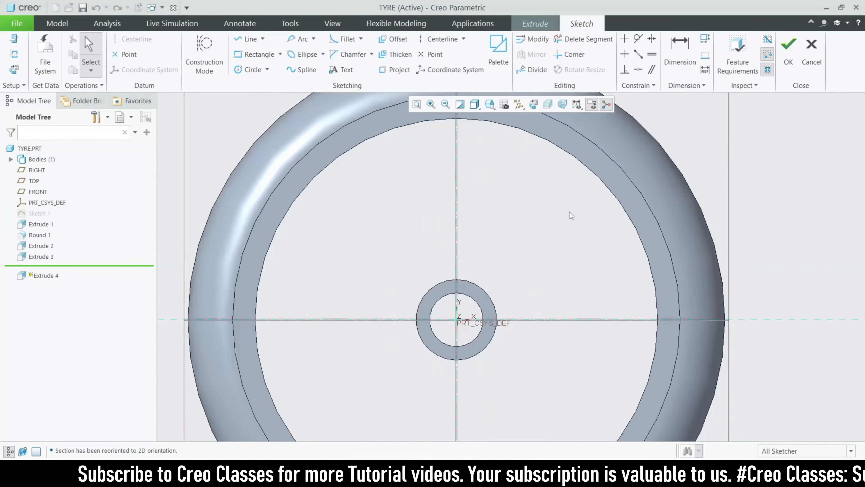
left_click(14, 54)
scroll(449, 286, "up", 3)
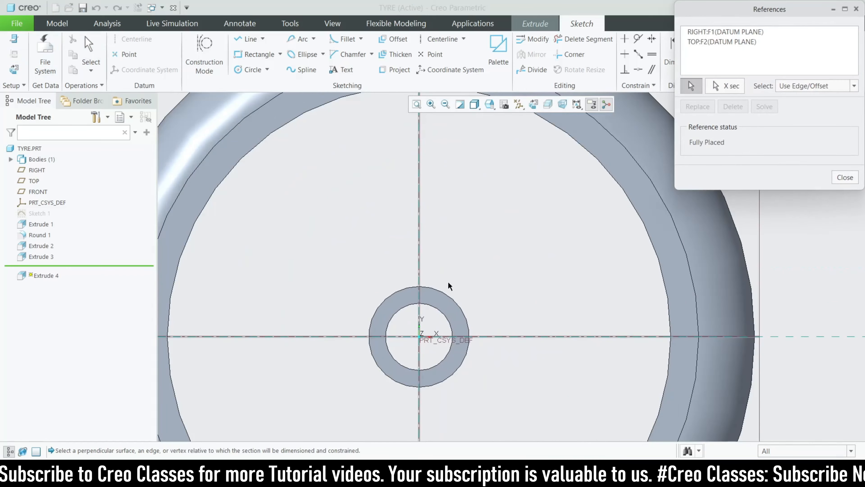
left_click(451, 298)
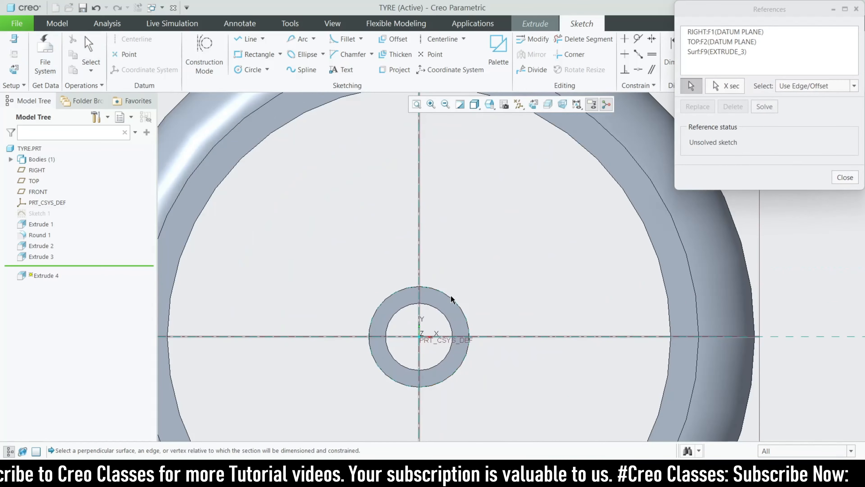
left_click(620, 192)
left_click(845, 178)
scroll(490, 253, "down", 2)
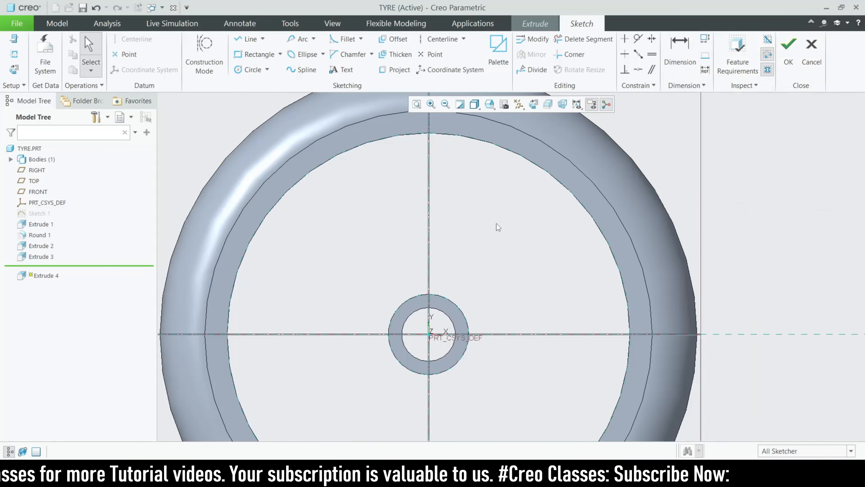
Sketch a steep spoke line at about 94° beside the vertical reference, between the tyre's inner edge and the hub
scroll(392, 221, "up", 2)
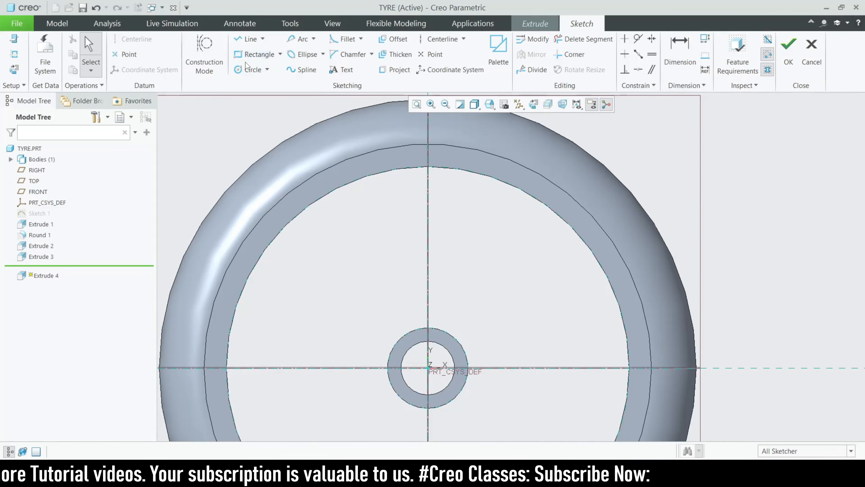
left_click(248, 39)
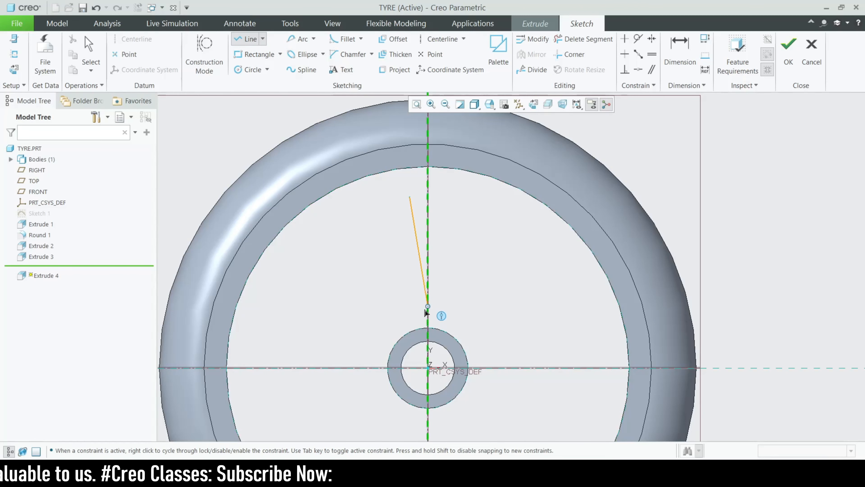
scroll(418, 320, "down", 2)
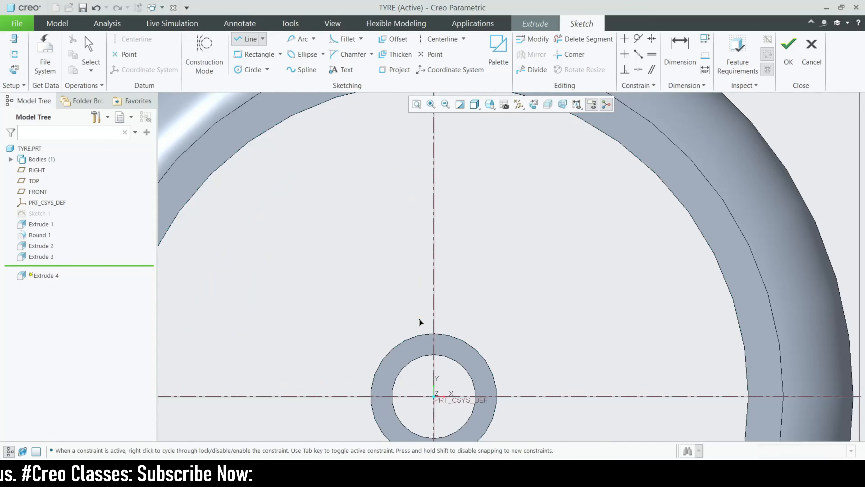
scroll(445, 319, "up", 2)
middle_click(439, 319)
middle_click(424, 329)
scroll(425, 330, "down", 3)
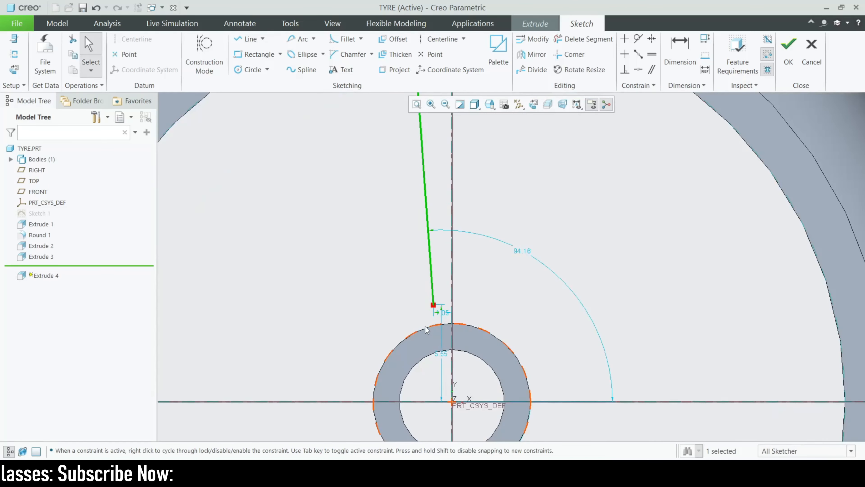
middle_click(424, 329)
Draw an arc from the spoke line's lower end, curving outward to the hub's outer circle
left_click(304, 40)
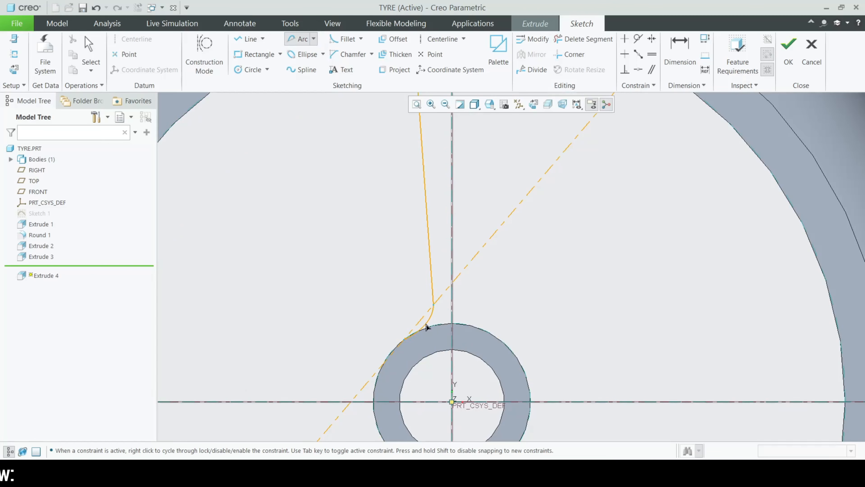
scroll(426, 327, "down", 2)
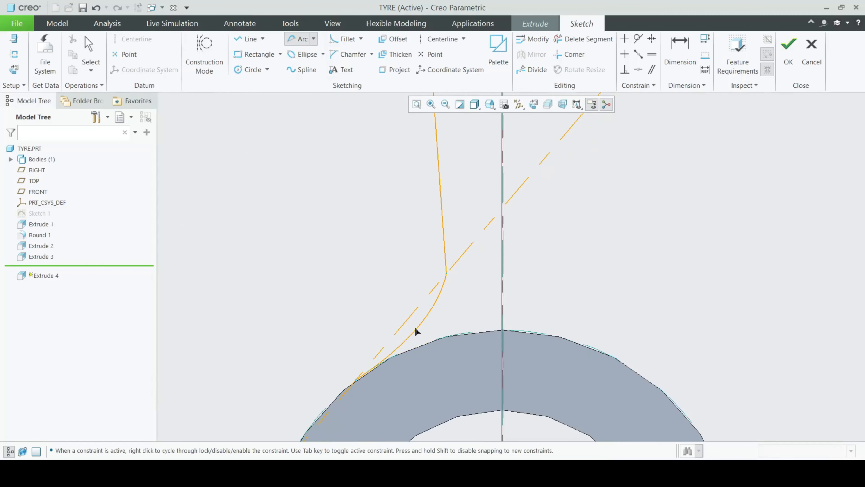
left_click(312, 38)
left_click(326, 52)
left_click(446, 274)
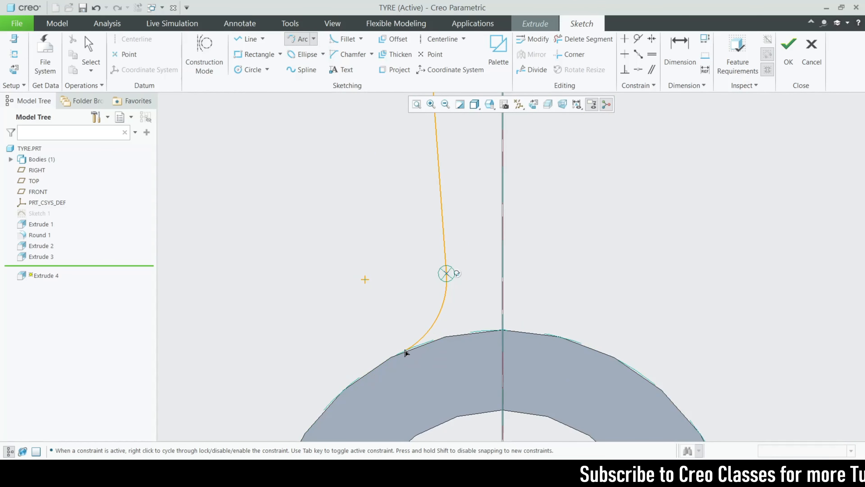
left_click(392, 356)
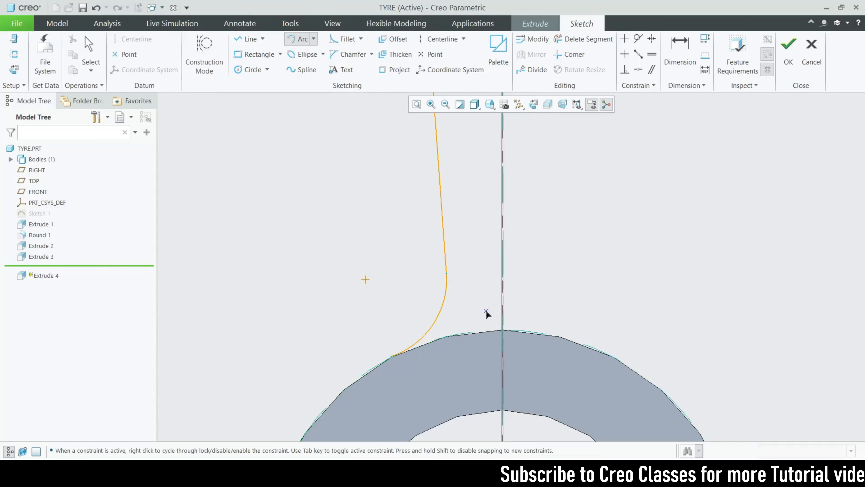
Draw an arc of about radius 3 from the spoke line's upper end, curving outward to the tyre's inner edge
scroll(487, 313, "up", 5)
scroll(469, 199, "down", 6)
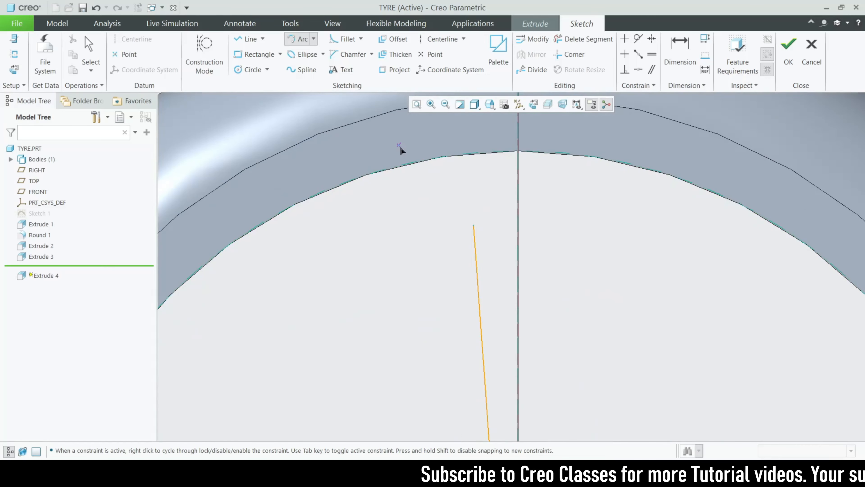
left_click(474, 226)
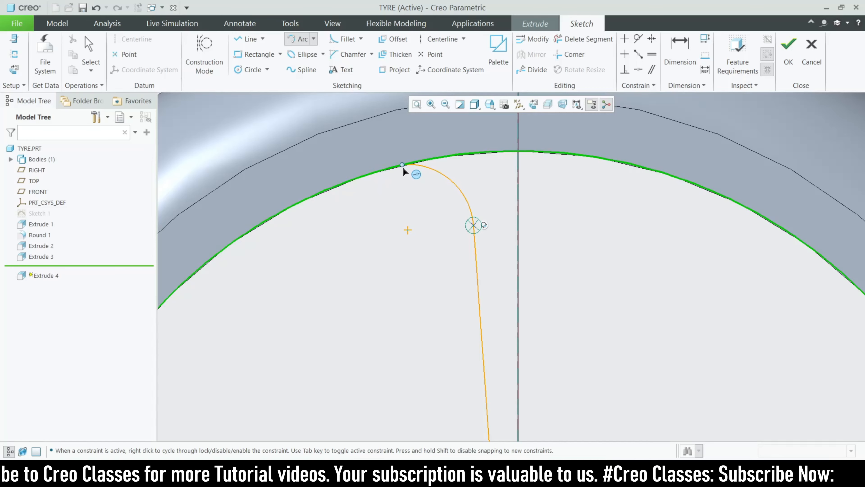
scroll(399, 166, "up", 5)
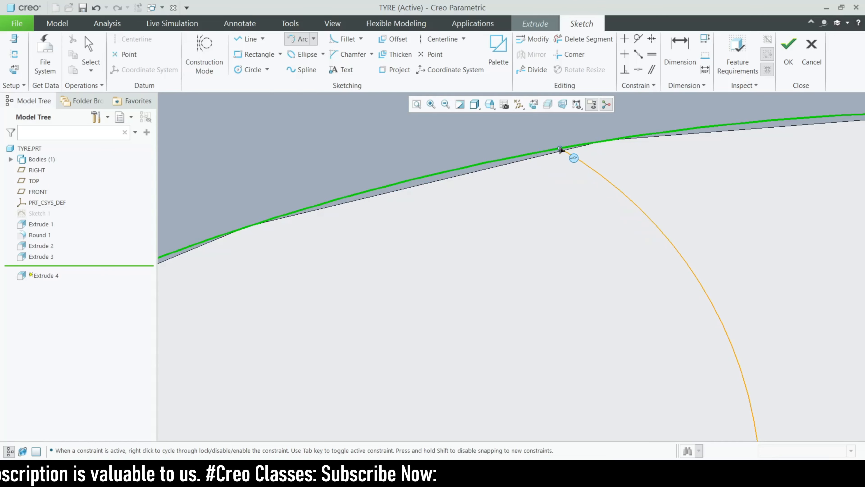
middle_click(389, 182)
scroll(396, 170, "up", 3)
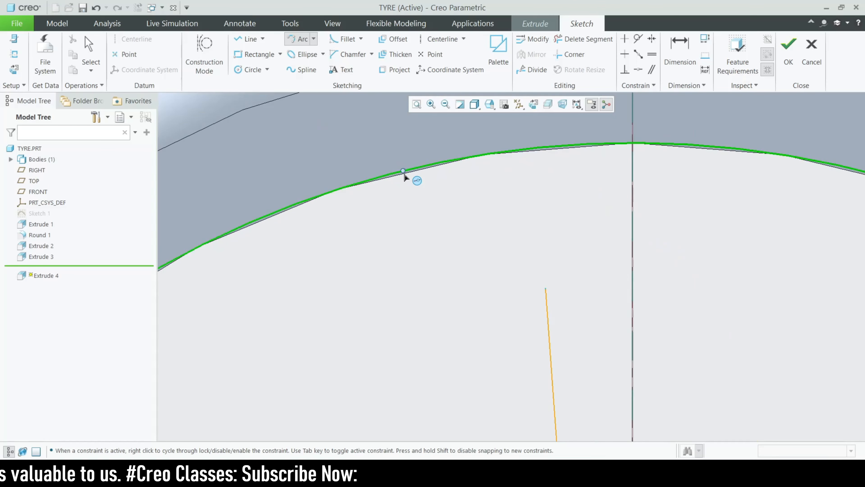
left_click(546, 289)
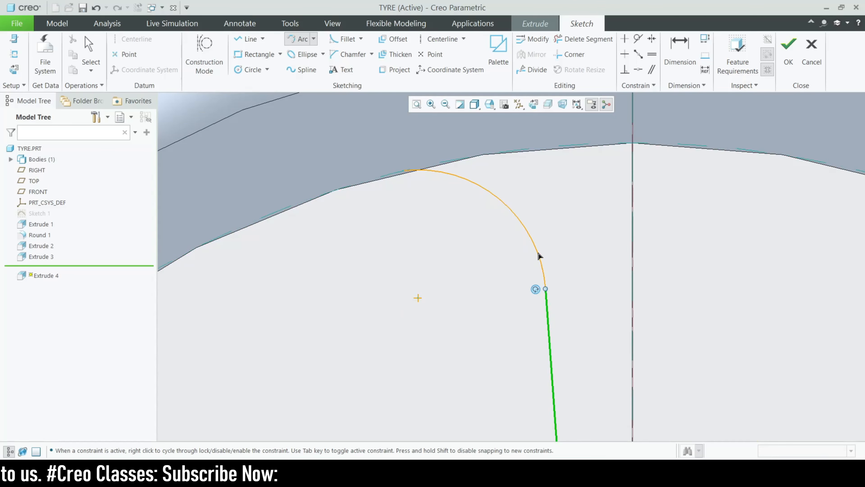
left_click(405, 170)
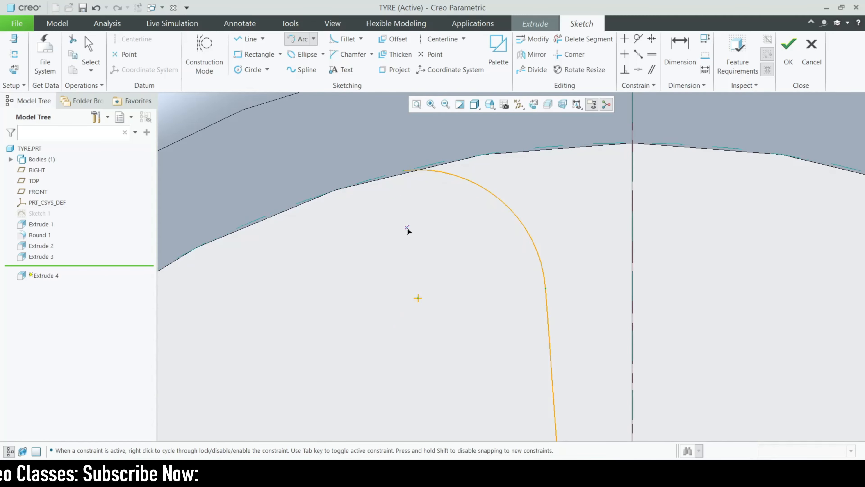
scroll(406, 226, "up", 5)
middle_click(418, 244)
scroll(443, 275, "down", 2)
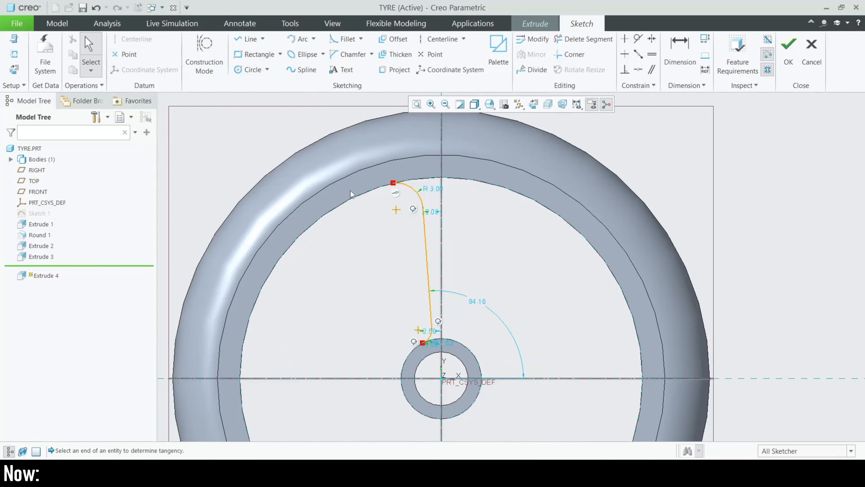
Mirror the spoke line and its two end arcs about the vertical reference
left_click_drag(367, 165, 466, 379)
left_click(532, 54)
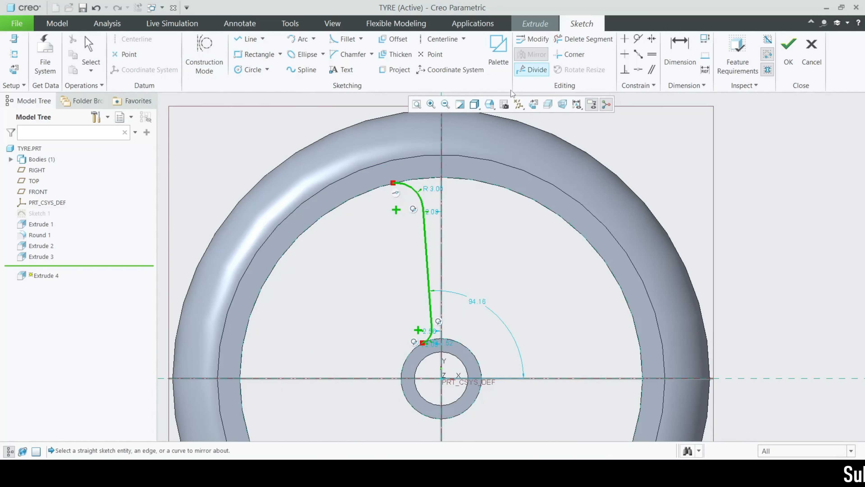
left_click(442, 217)
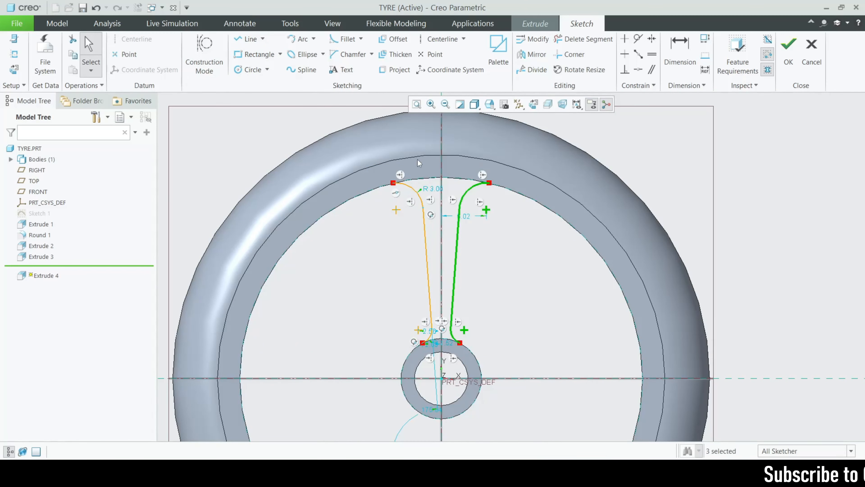
Project the tyre's inner circular edge into the spoke sketch as single edges
scroll(419, 163, "up", 3)
left_click(395, 70)
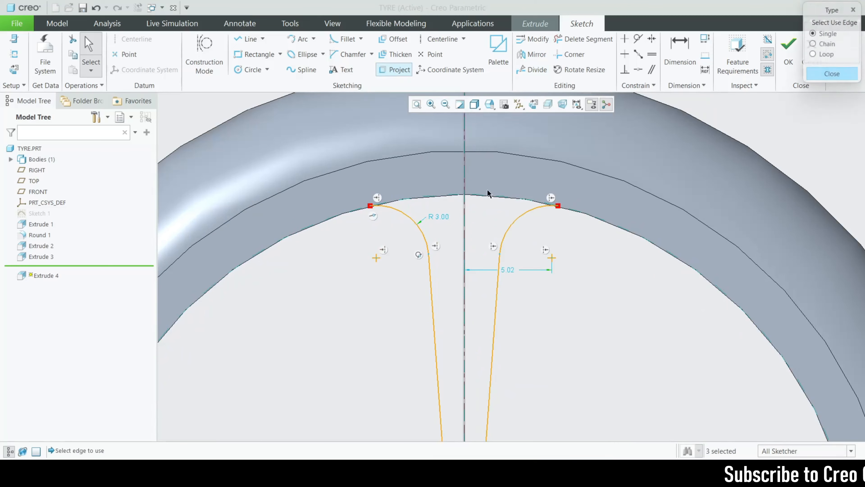
left_click(459, 201)
left_click(447, 202)
left_click(859, 77)
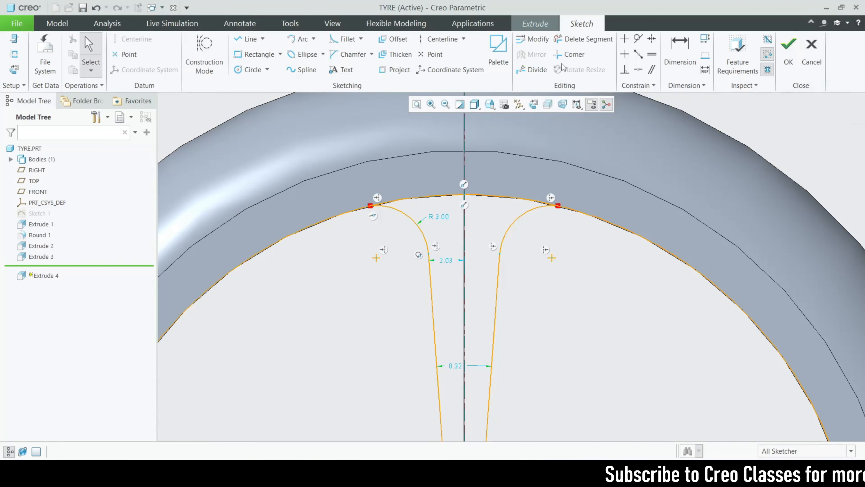
Trim the projected rim circle back to the short arc between the spoke's two upper end arcs
left_click(583, 39)
left_click(605, 221)
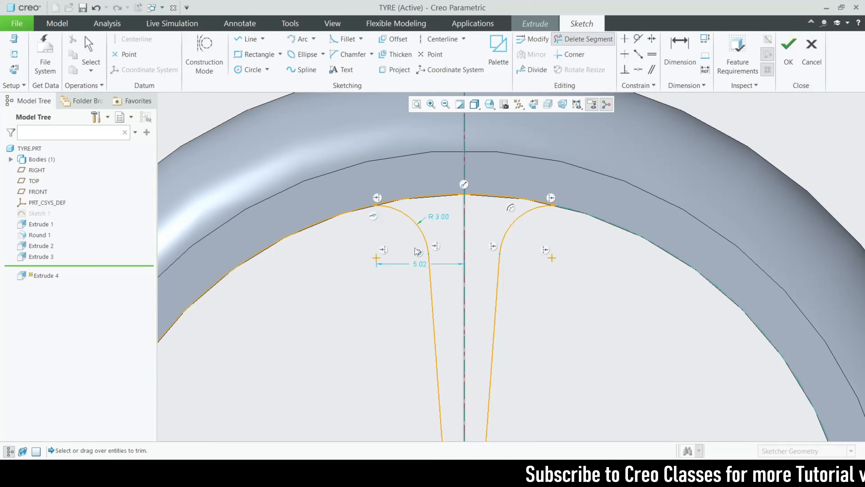
left_click(300, 231)
scroll(518, 208, "up", 6)
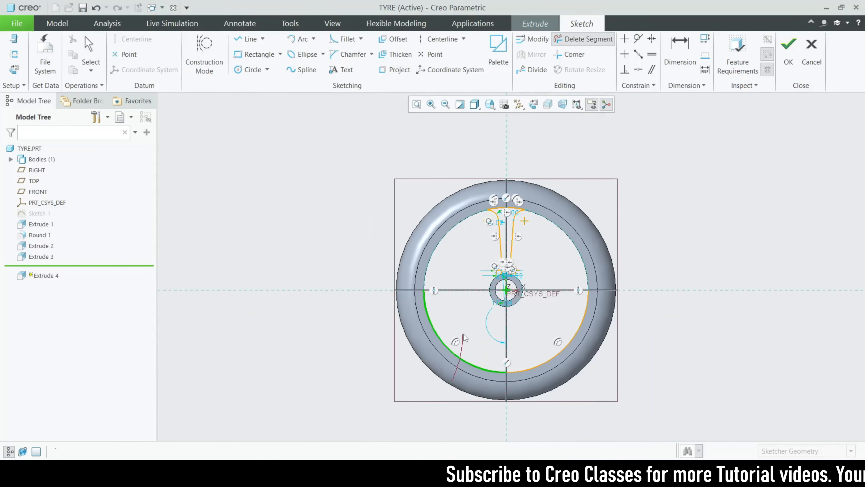
Project the hub's outer circular edge into the spoke sketch as single edges
scroll(516, 262, "down", 8)
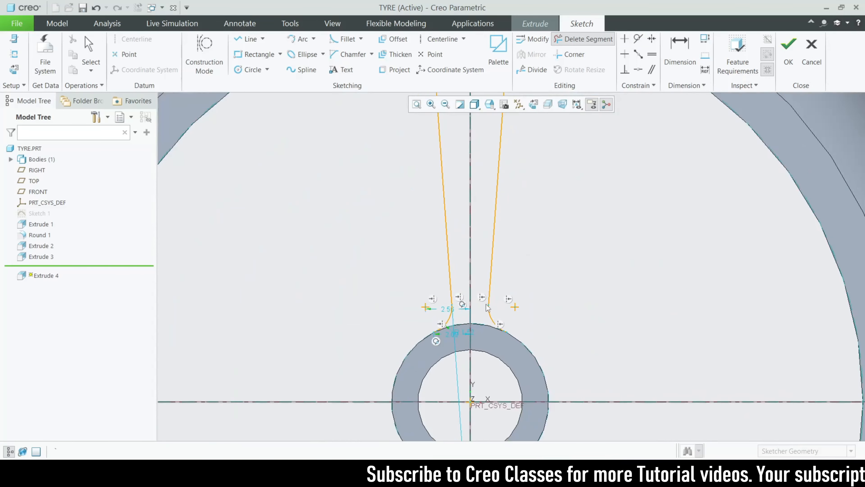
scroll(486, 346, "down", 2)
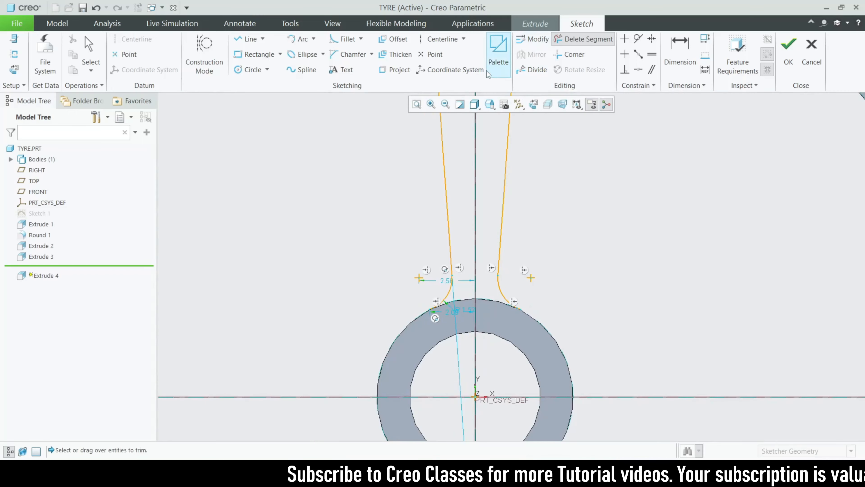
left_click(399, 69)
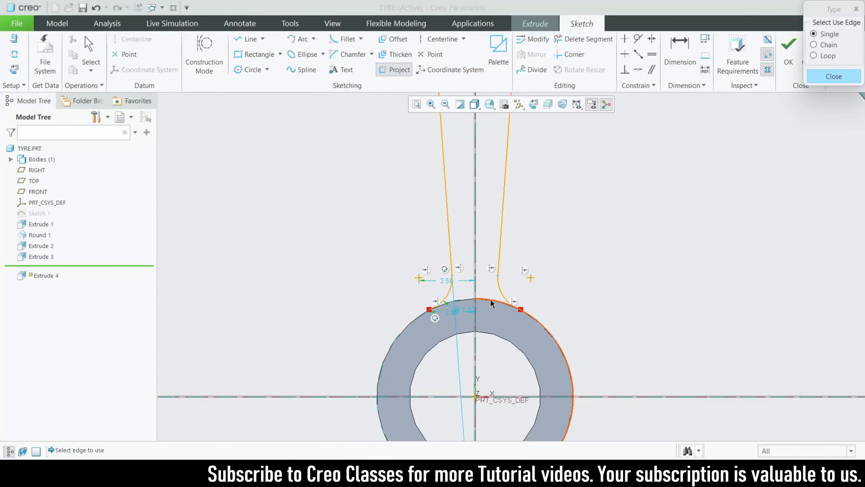
left_click(464, 298)
left_click(830, 78)
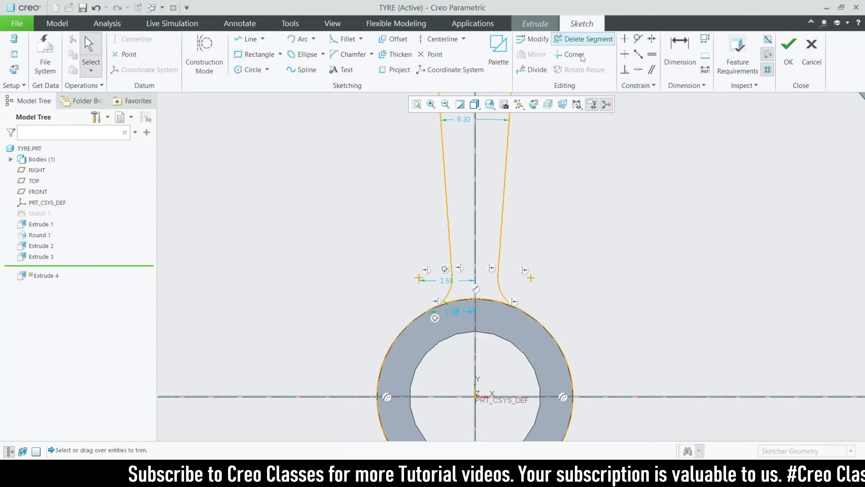
Trim the projected hub circle outside the spoke, leaving only the arc across its lower end
left_click_drag(583, 237, 516, 396)
left_click_drag(389, 346, 389, 348)
scroll(389, 347, "up", 3)
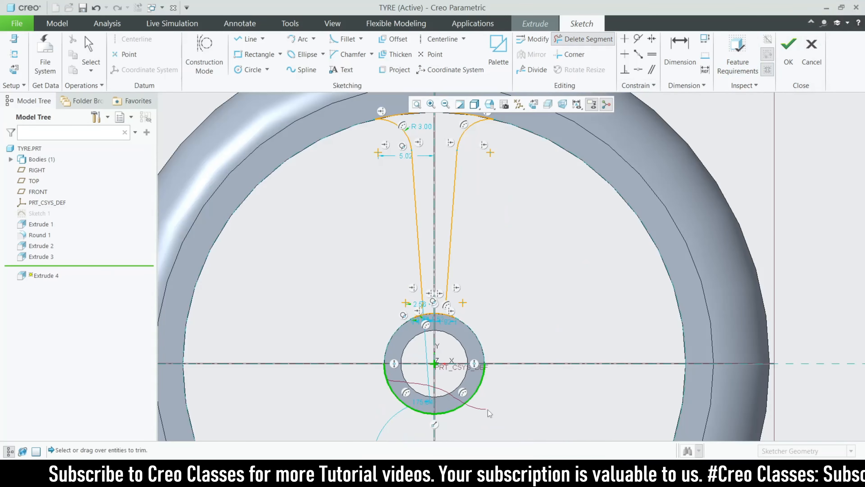
left_click_drag(489, 413, 474, 400)
middle_click(442, 360)
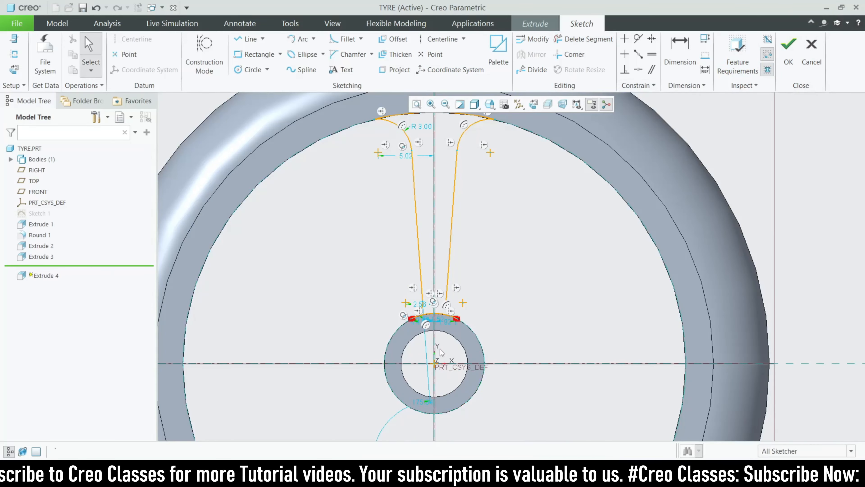
Trim the small overhanging arc ends at both lower corners of the spoke to close the profile
scroll(422, 319, "down", 4)
scroll(390, 321, "down", 6)
scroll(422, 252, "down", 3)
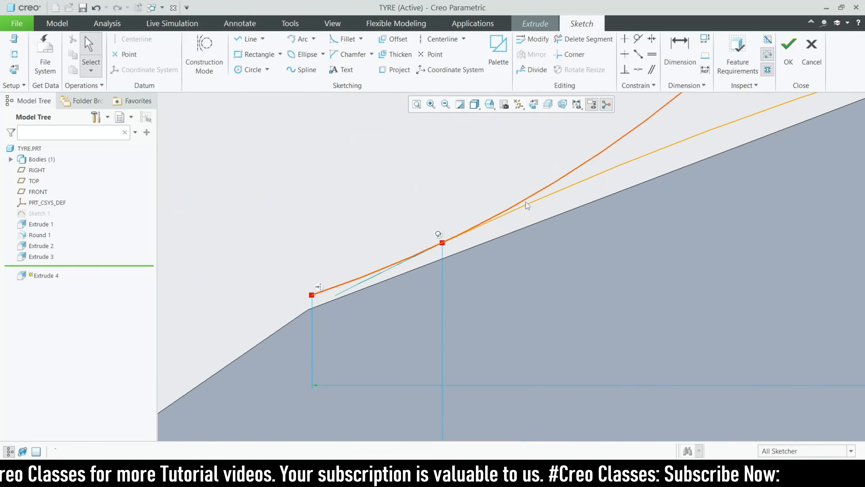
left_click(583, 39)
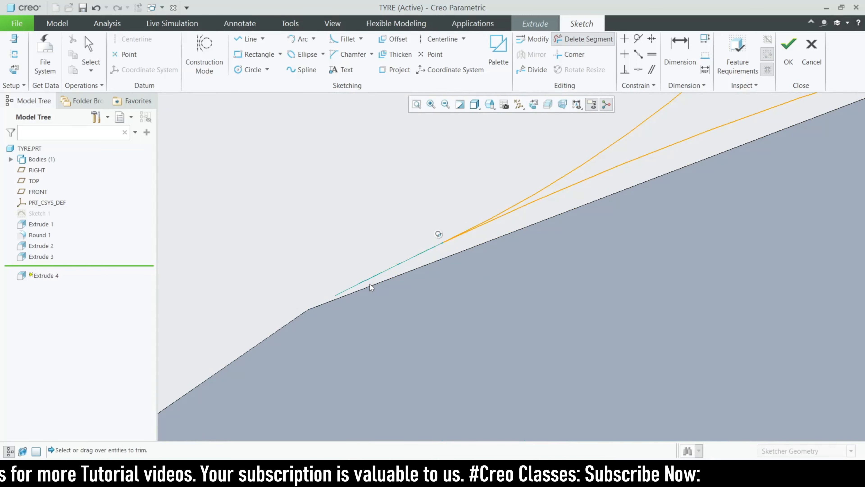
scroll(371, 287, "up", 8)
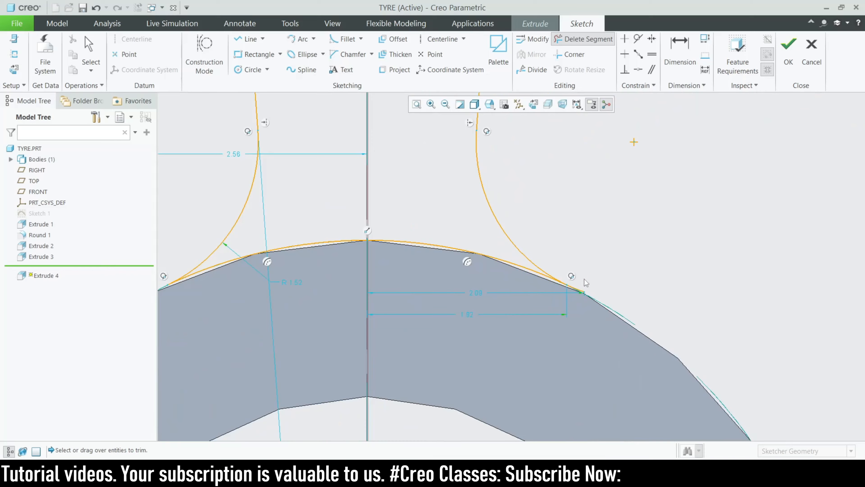
left_click_drag(579, 293, 580, 288)
scroll(564, 329, "up", 4)
middle_click(564, 329)
scroll(542, 360, "up", 9)
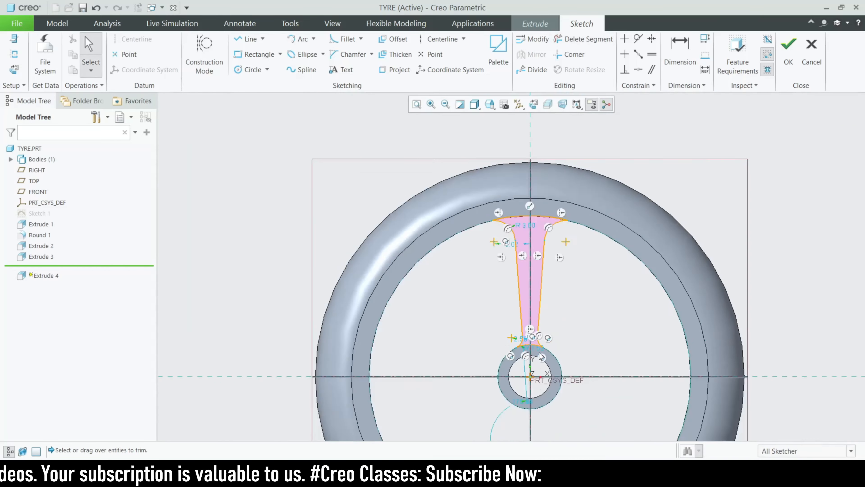
Finish the spoke sketch and extrude it symmetrically about the sketch plane with a depth of 5
scroll(549, 339, "up", 3)
scroll(559, 375, "down", 3)
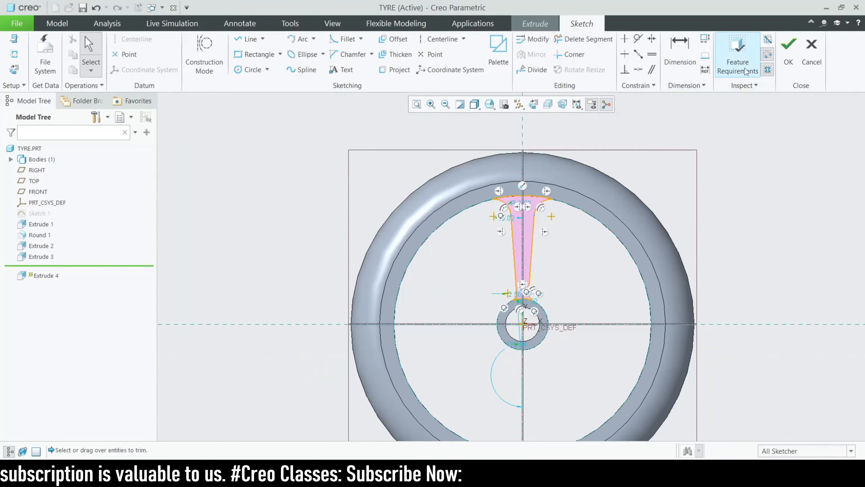
left_click(787, 64)
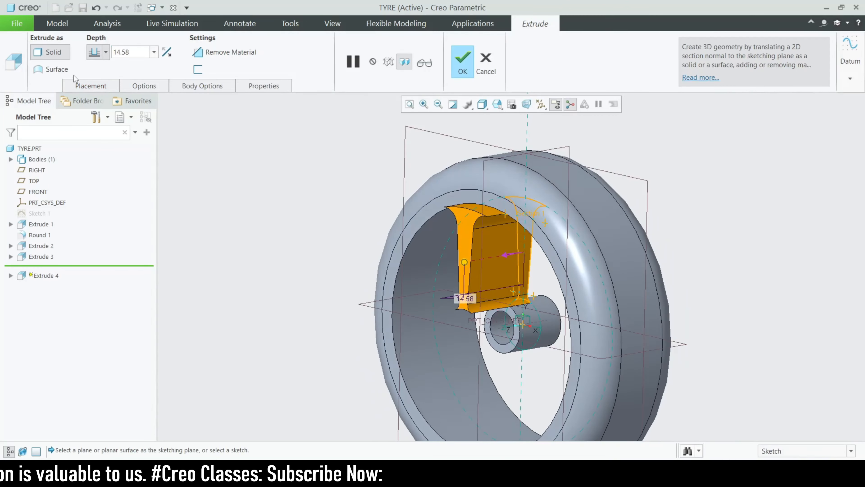
left_click(105, 52)
left_click(94, 100)
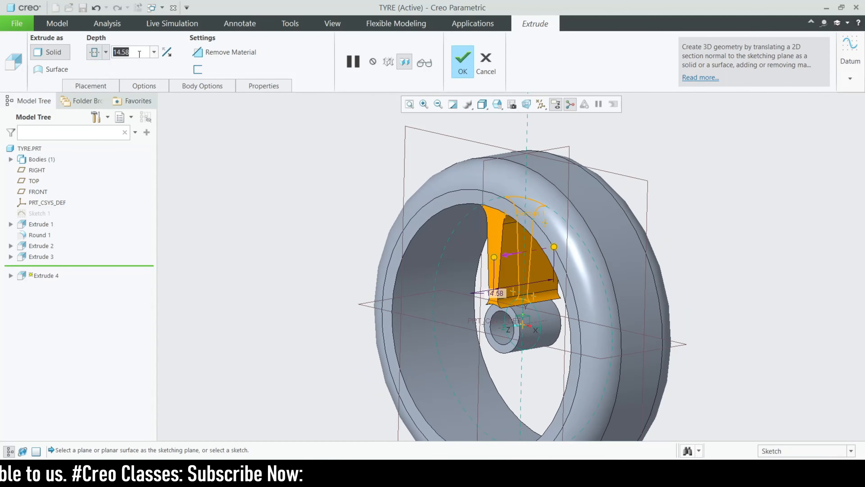
type("5")
key("Return")
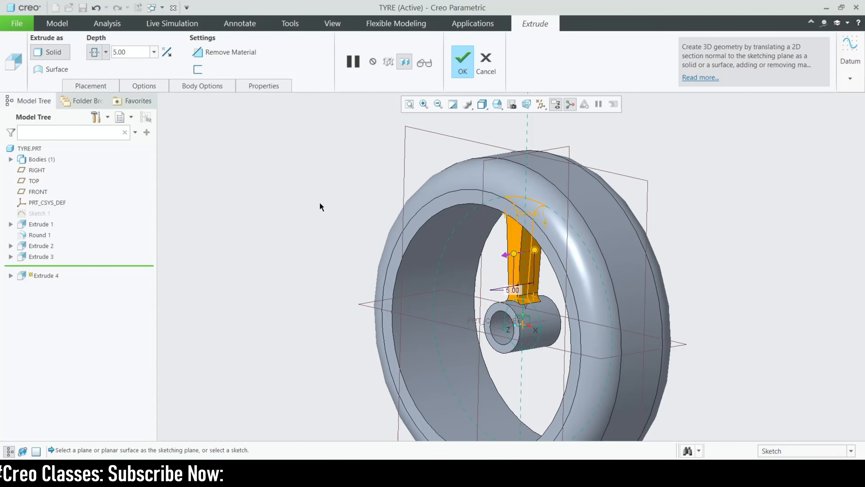
Set the spoke's symmetric extrusion depth to 3 and complete the feature
middle_click_drag(401, 286, 600, 252)
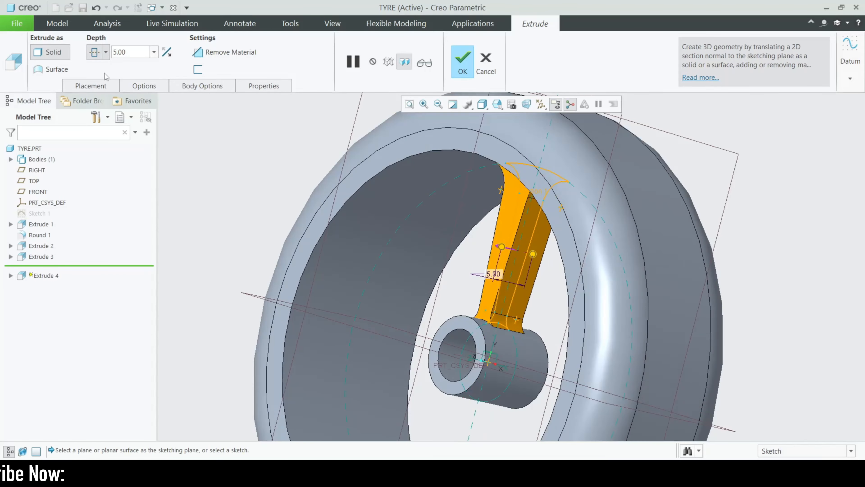
type("3")
key("Return")
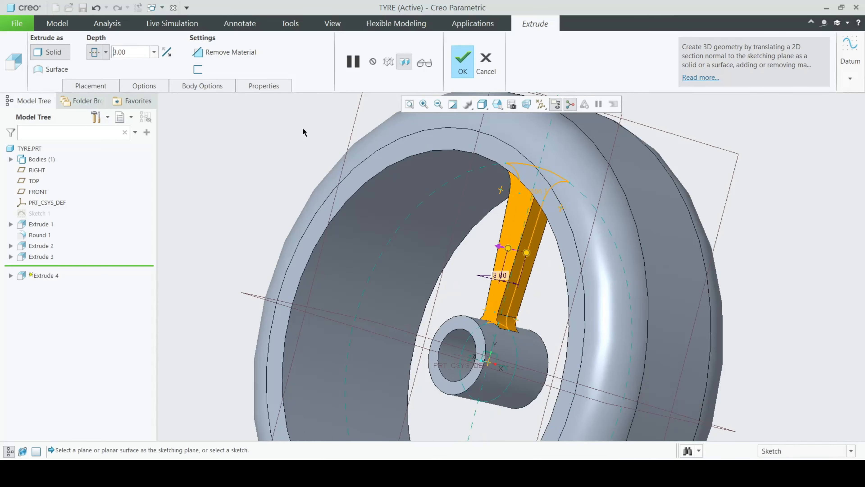
left_click(463, 61)
Start an axis pattern of the spoke extrusion around the hub's central axis
key("ctrl+d")
middle_click_drag(403, 241, 352, 247)
left_click(479, 225)
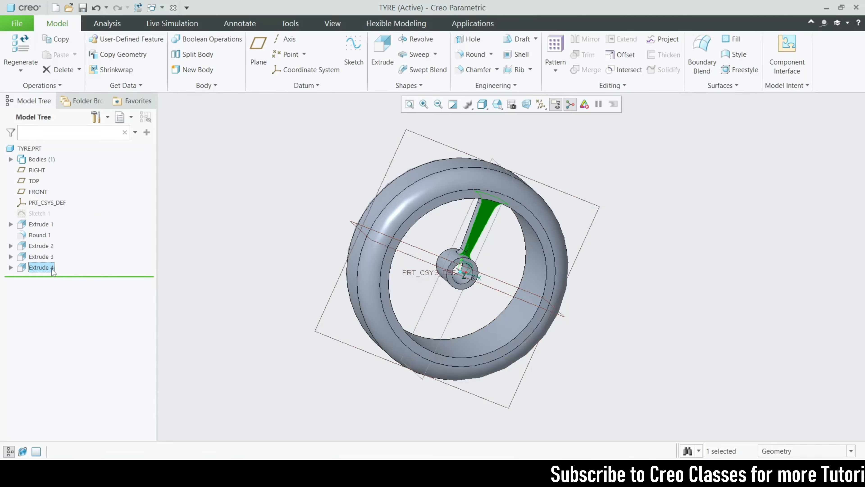
left_click(556, 53)
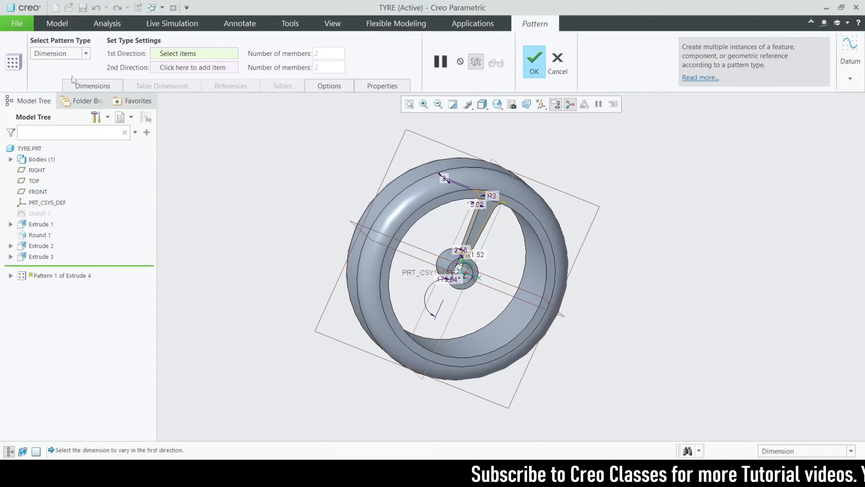
left_click(86, 53)
left_click(45, 85)
scroll(375, 233, "down", 5)
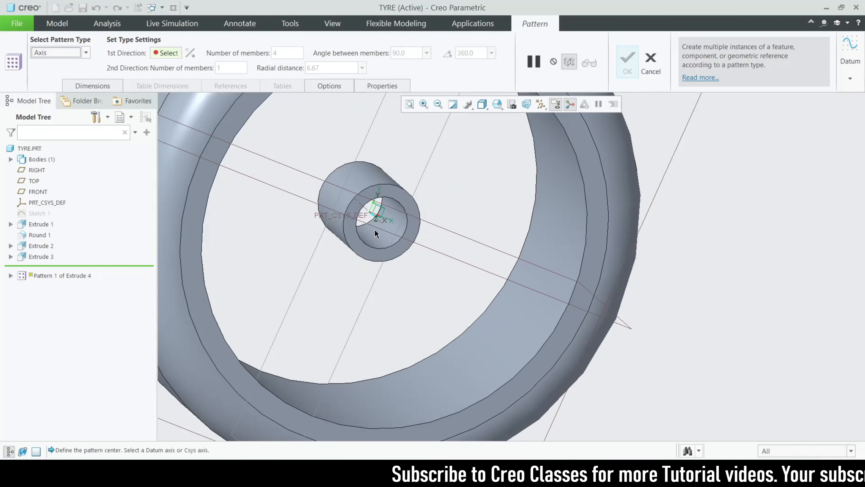
scroll(374, 229, "down", 2)
left_click(395, 224)
Set the pattern to 8 spokes spread evenly over 360 degrees and complete it
scroll(395, 225, "up", 5)
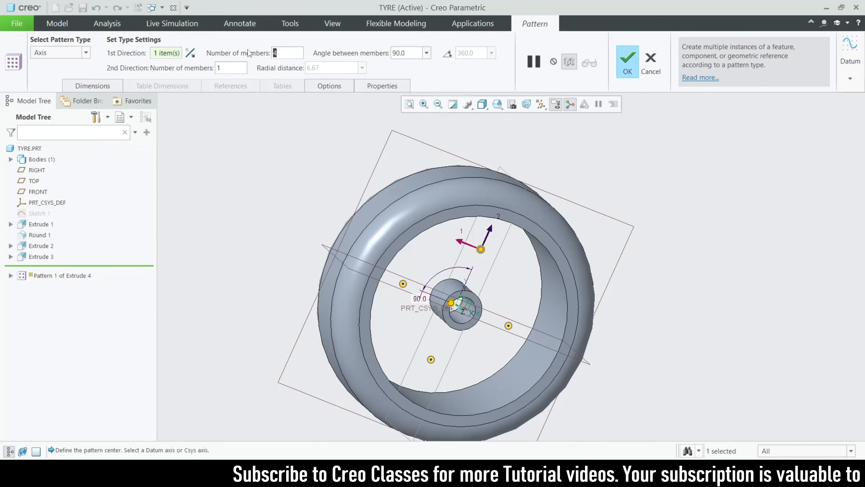
key("Return")
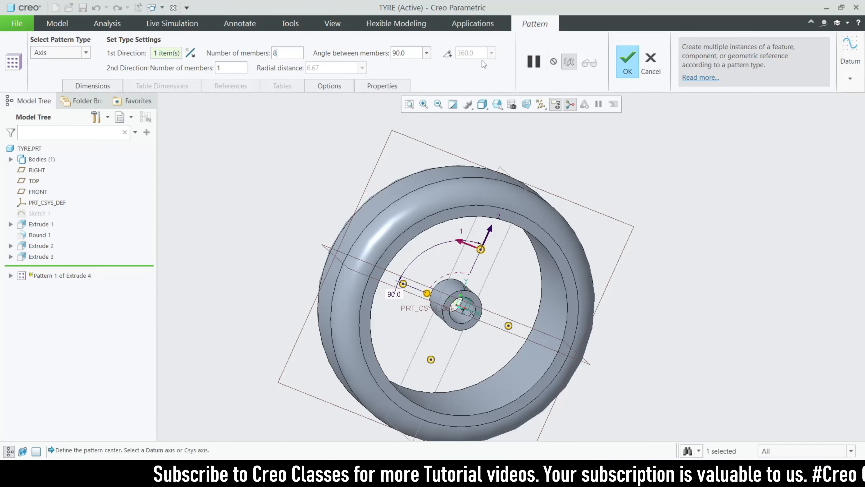
left_click(454, 53)
left_click(626, 65)
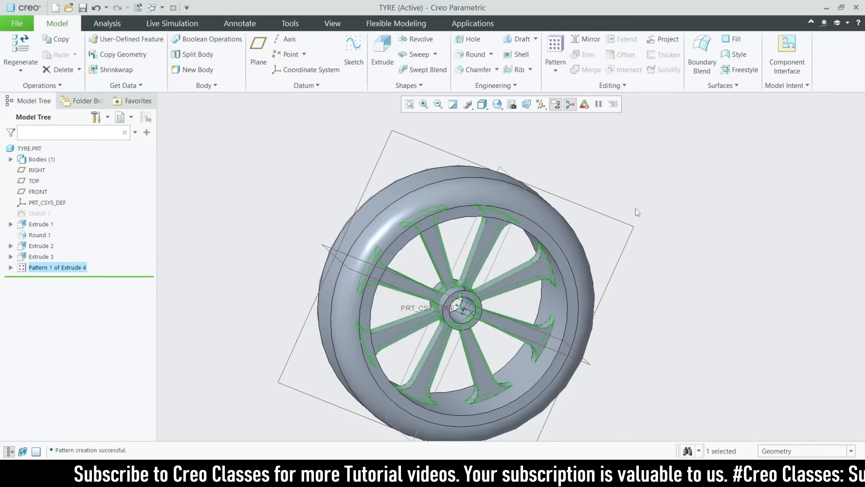
Start an extrusion on the hub's end face and sketch a centred circle matching the hub's outer edge
mouse_move(731, 294)
middle_mouse_down()
mouse_move(731, 246)
mouse_move(750, 319)
mouse_move(718, 267)
mouse_move(700, 191)
mouse_move(741, 297)
mouse_move(763, 285)
mouse_move(753, 254)
mouse_move(742, 268)
mouse_move(754, 278)
mouse_move(763, 239)
mouse_move(744, 222)
mouse_move(746, 273)
mouse_move(729, 245)
mouse_move(682, 281)
middle_mouse_up()
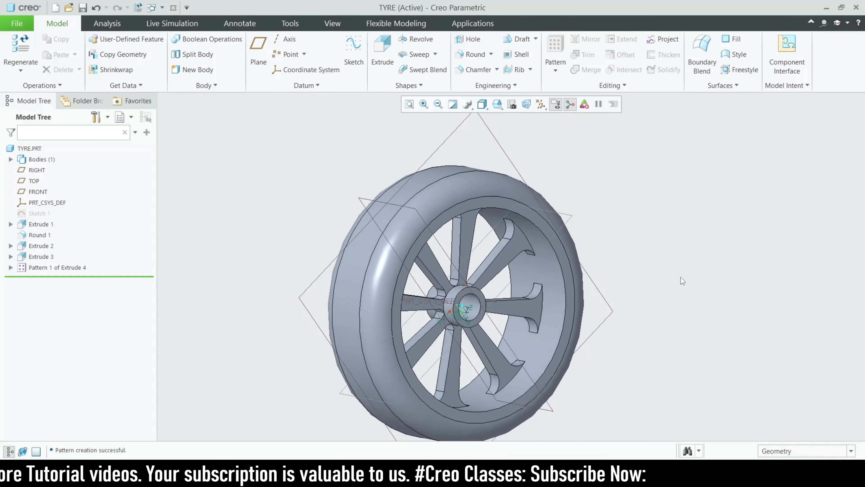
scroll(453, 320, "up", 3)
left_click(474, 312)
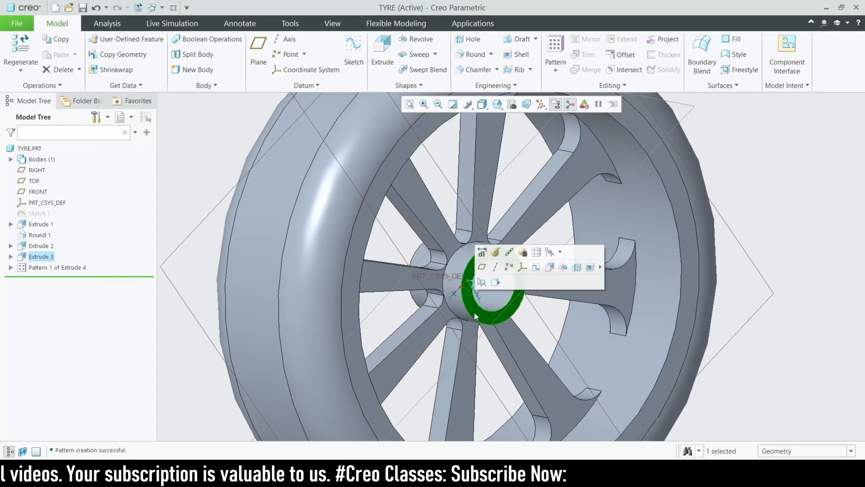
left_click(383, 51)
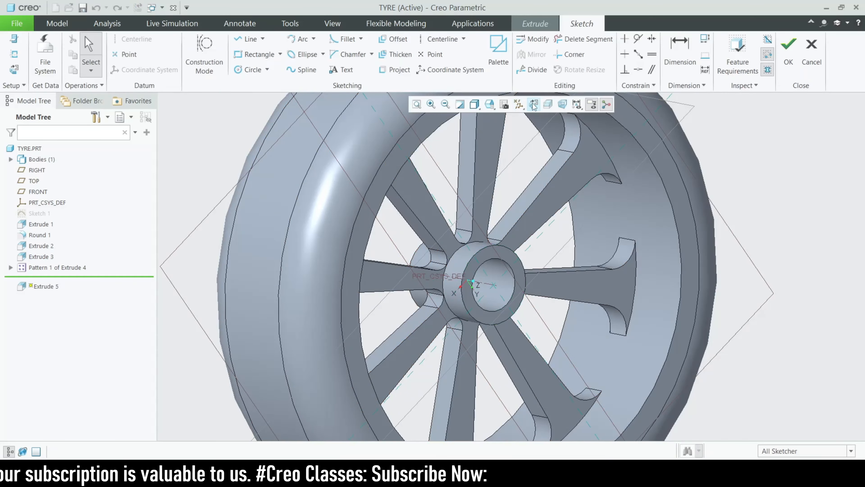
left_click(534, 104)
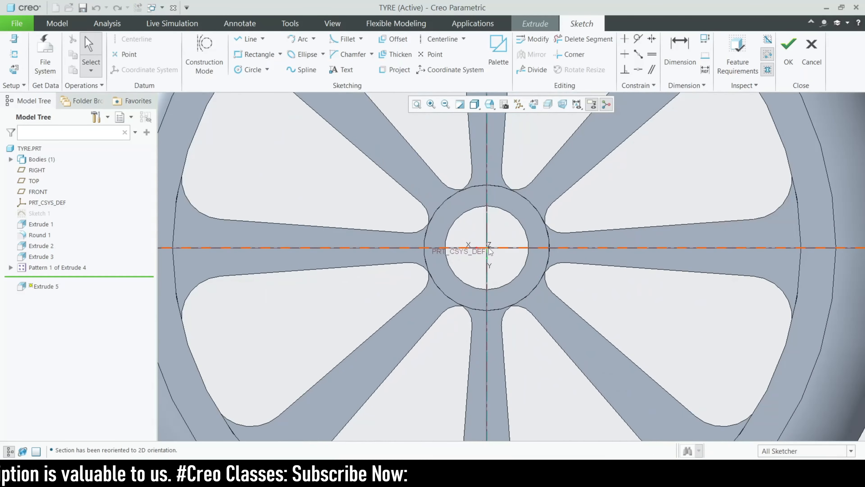
left_click(253, 69)
left_click(487, 248)
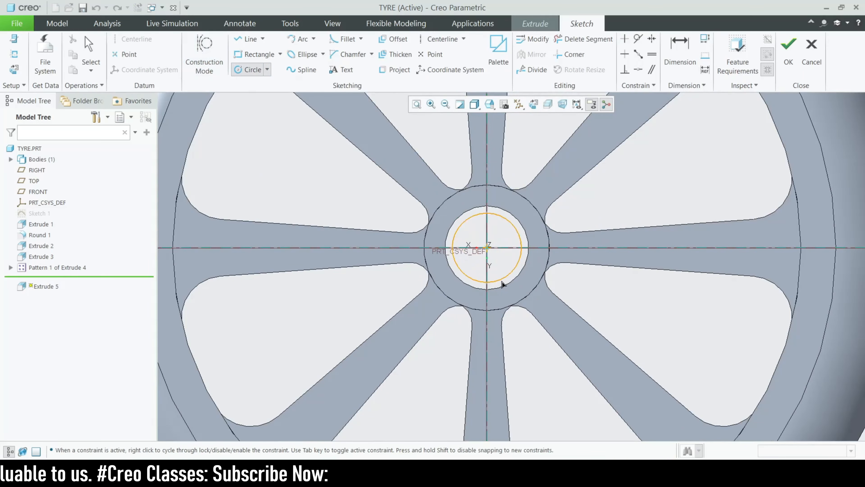
left_click(514, 308)
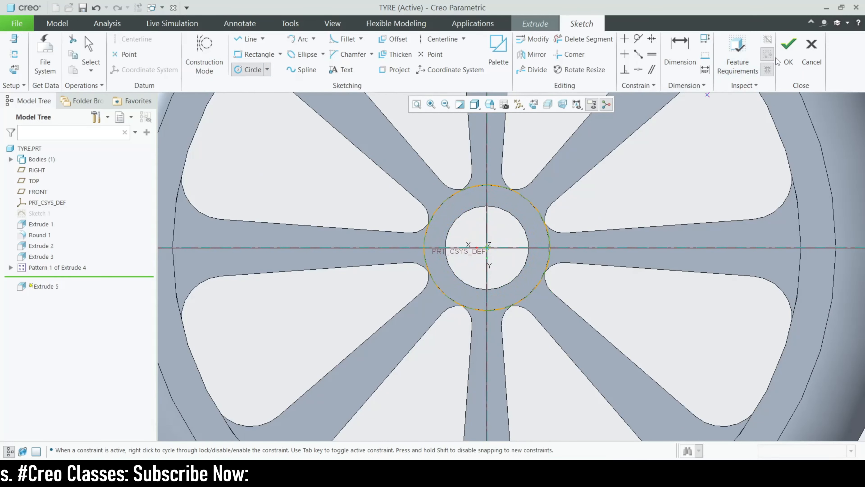
Extrude the circle outward from the hub's end face as a 0.5 thick solid cap
left_click(788, 51)
middle_click_drag(492, 258, 562, 274)
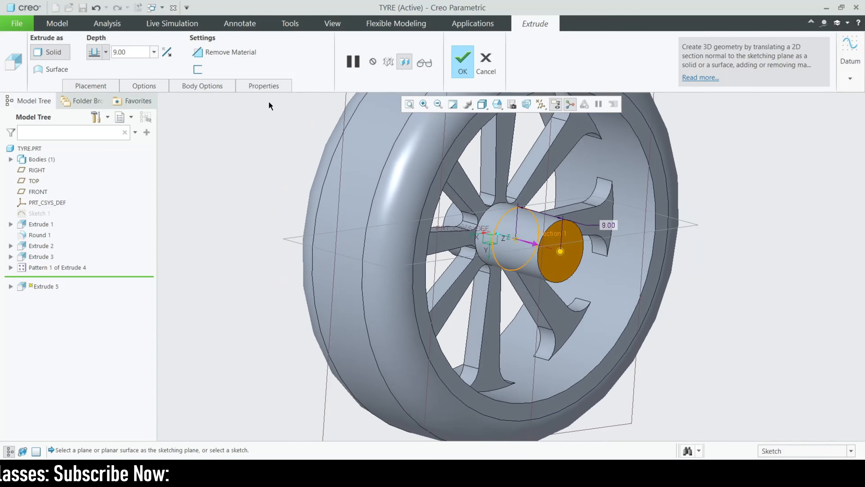
type("1")
key("Return")
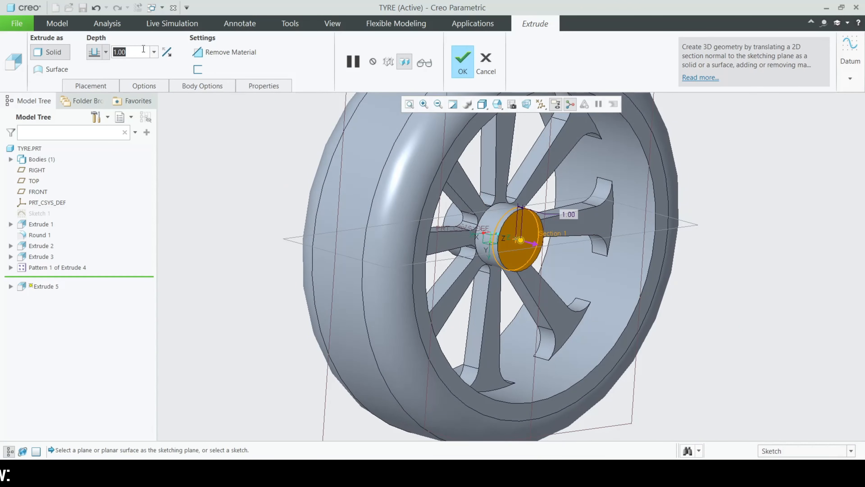
type("0.5")
key("Return")
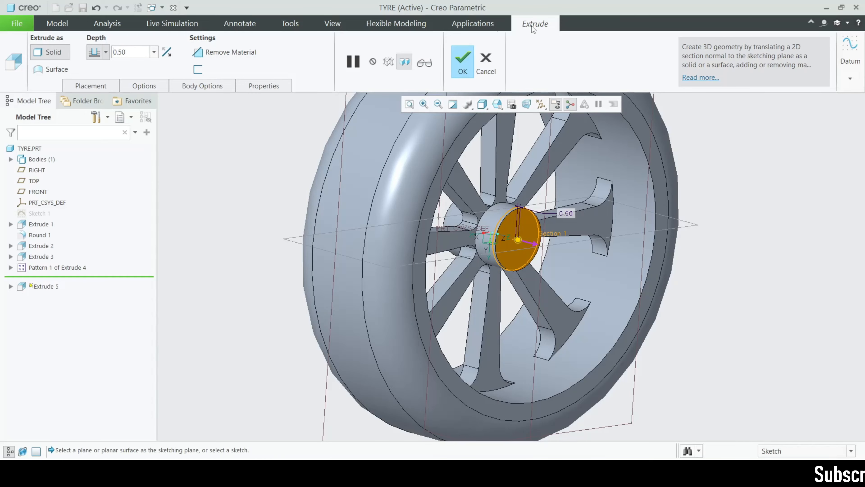
left_click(466, 64)
left_click(740, 304)
scroll(383, 319, "up", 4)
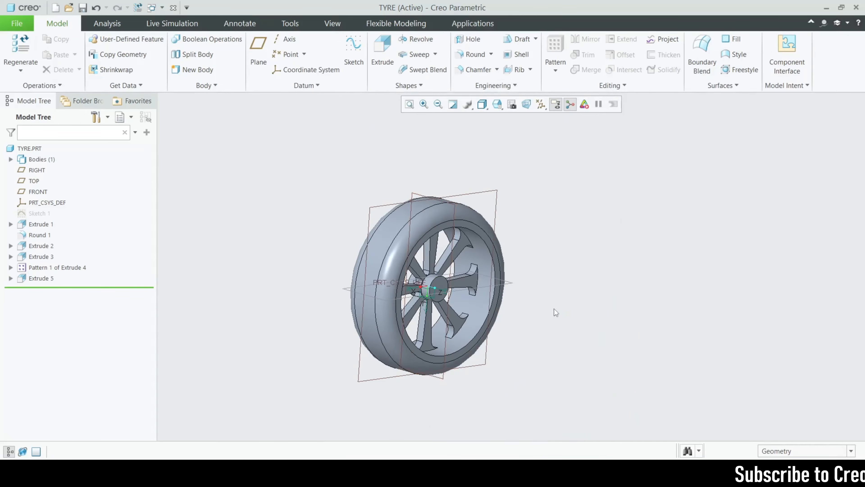
scroll(542, 317, "down", 3)
middle_click_drag(341, 313, 442, 287)
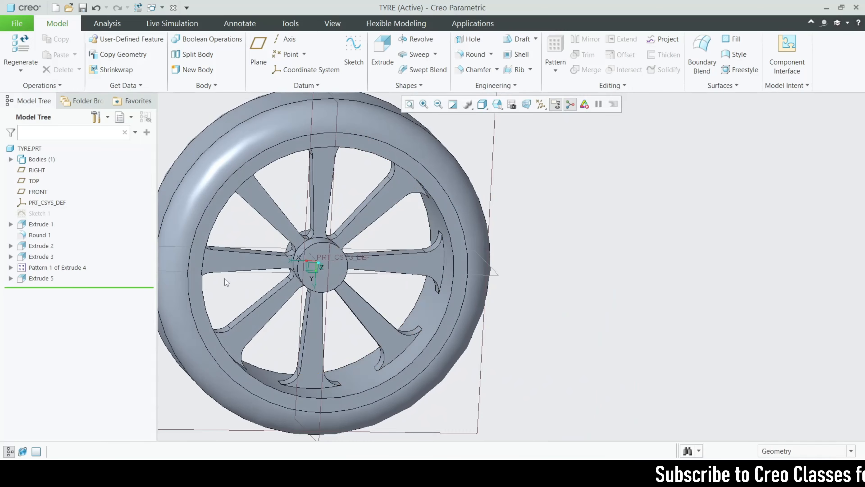
Start a sketch on the hub cap's outer face and place the text CC with a centred horizontal height line about 5.8 long
scroll(226, 279, "down", 5)
left_click(404, 274)
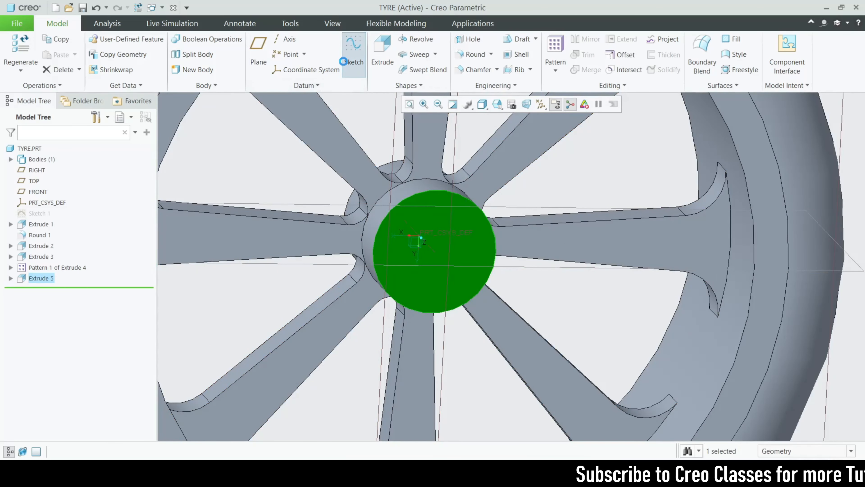
left_click(353, 54)
left_click(341, 71)
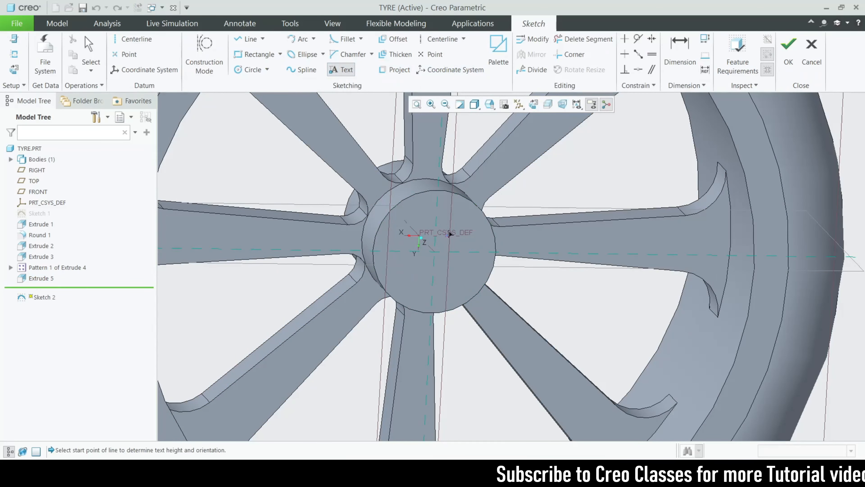
left_click(543, 102)
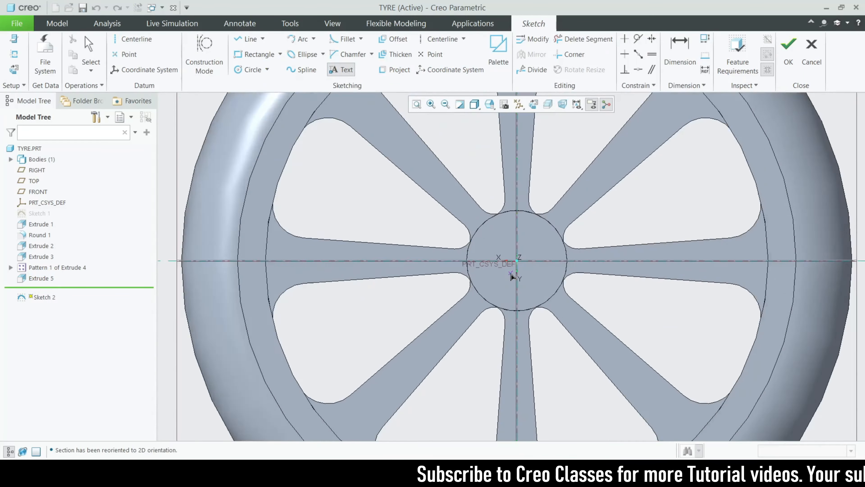
left_click(401, 248)
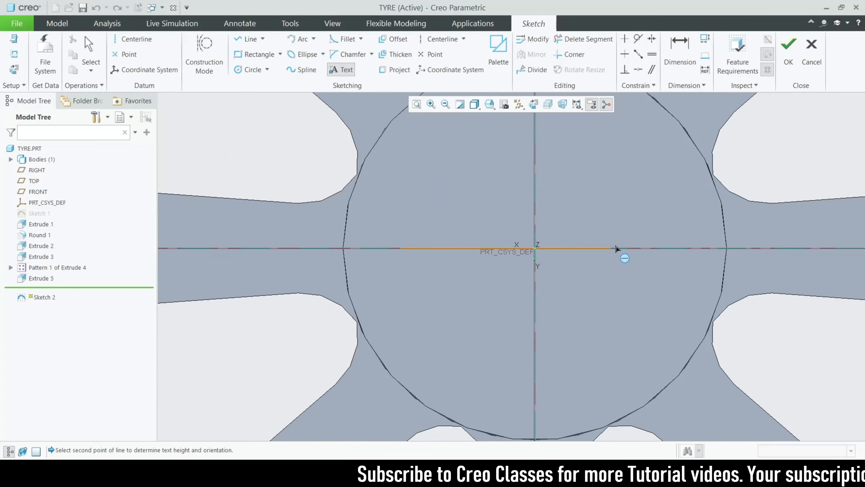
left_click(645, 249)
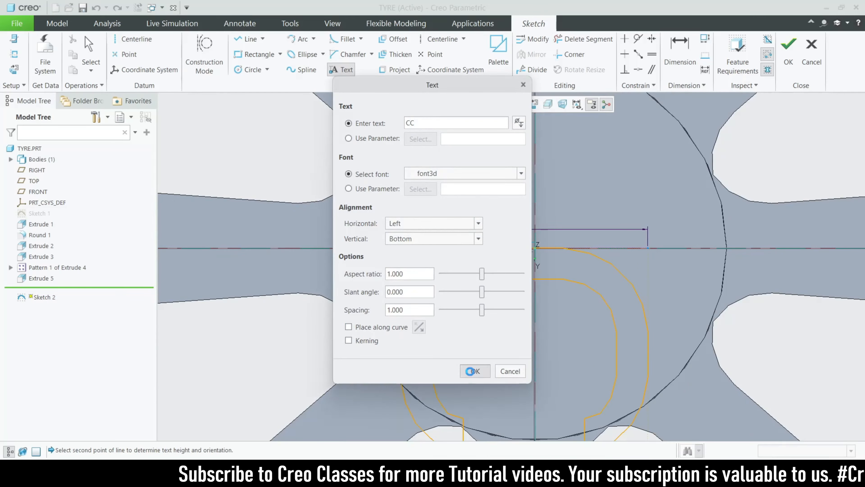
left_click(471, 371)
Rotate the CC text by 90 degrees so it reads horizontally and scale it to about 0.59
scroll(604, 264, "up", 8)
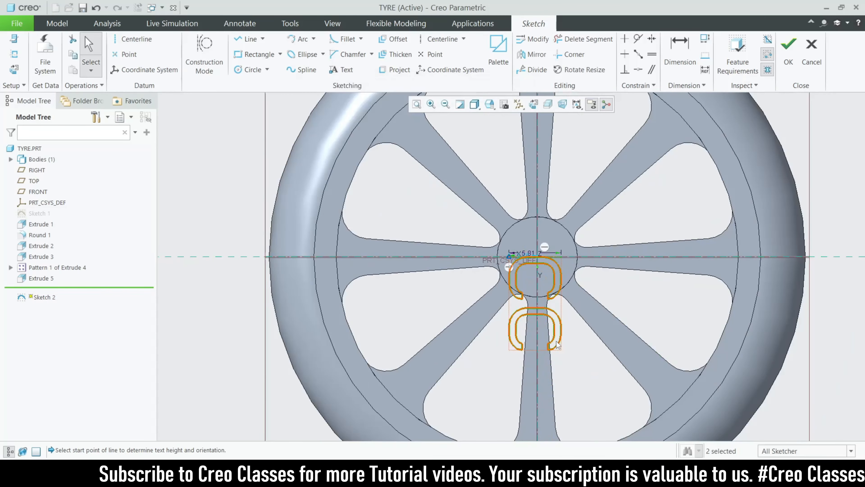
scroll(554, 289, "down", 2)
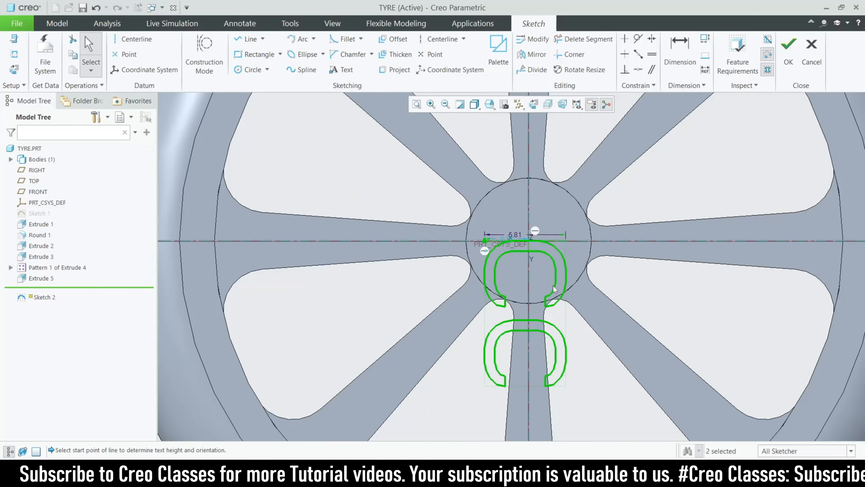
left_click(561, 70)
mouse_move(577, 231)
left_mouse_down()
mouse_move(521, 241)
mouse_move(465, 231)
mouse_move(477, 216)
left_mouse_up()
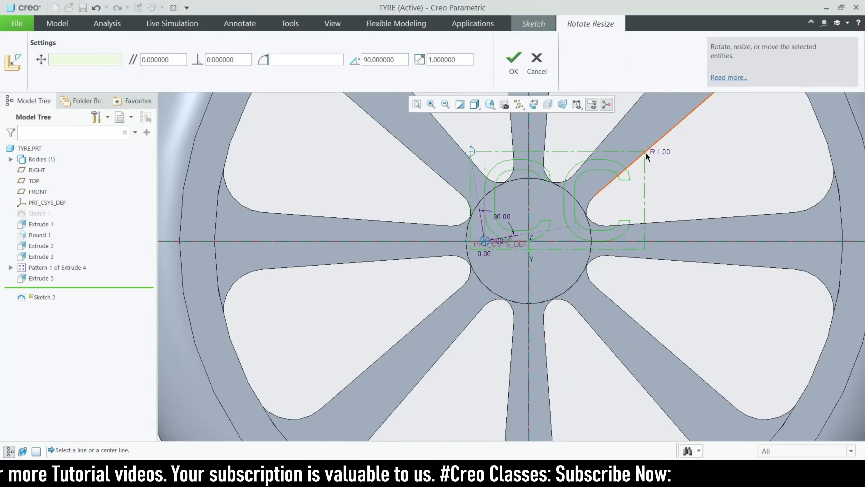
left_click_drag(645, 155, 584, 203)
scroll(503, 247, "down", 2)
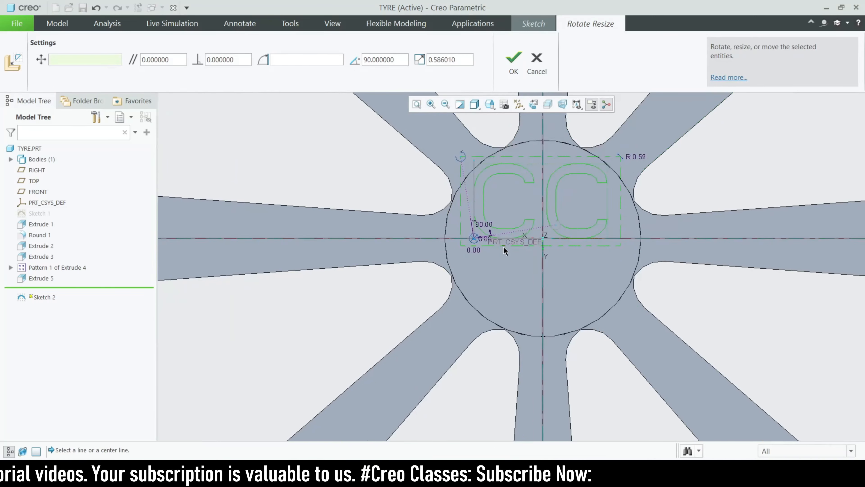
Move the CC text about 1.7 downward to centre it on the hub cap, and complete the sketch
scroll(486, 262, "up", 1)
left_click_drag(467, 244, 471, 281)
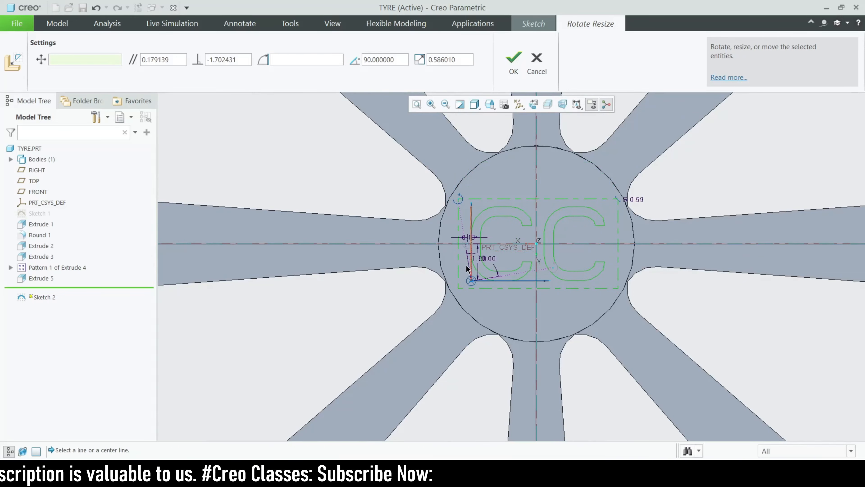
scroll(466, 268, "up", 3)
left_click(516, 75)
scroll(515, 221, "up", 4)
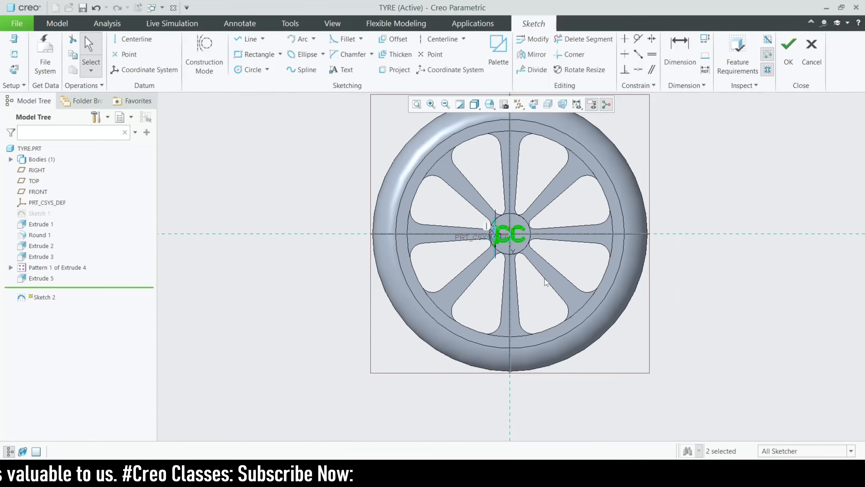
middle_click_drag(545, 283, 520, 296)
scroll(512, 233, "down", 4)
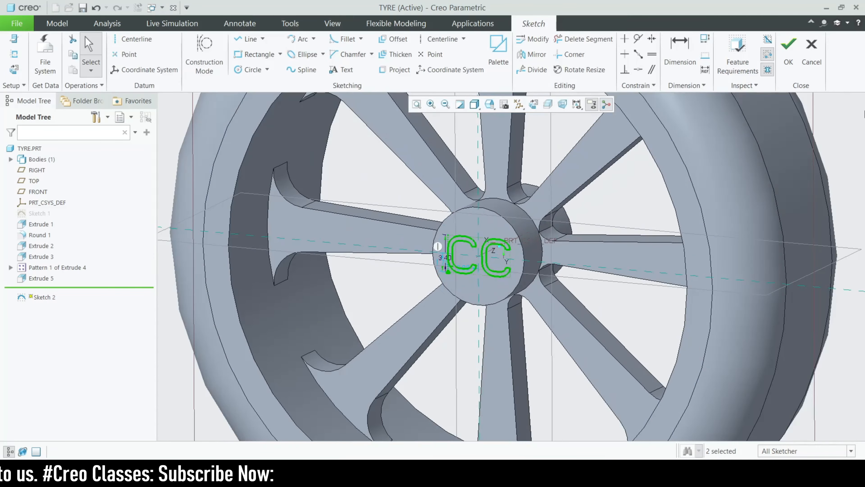
left_click(789, 48)
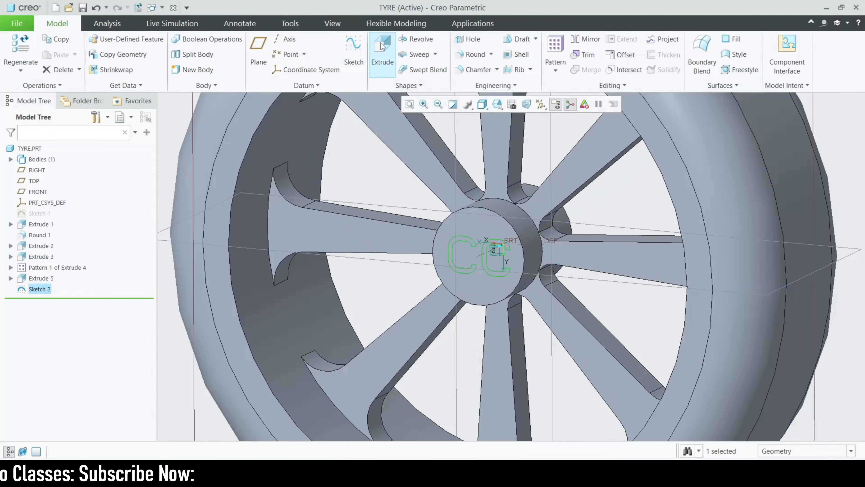
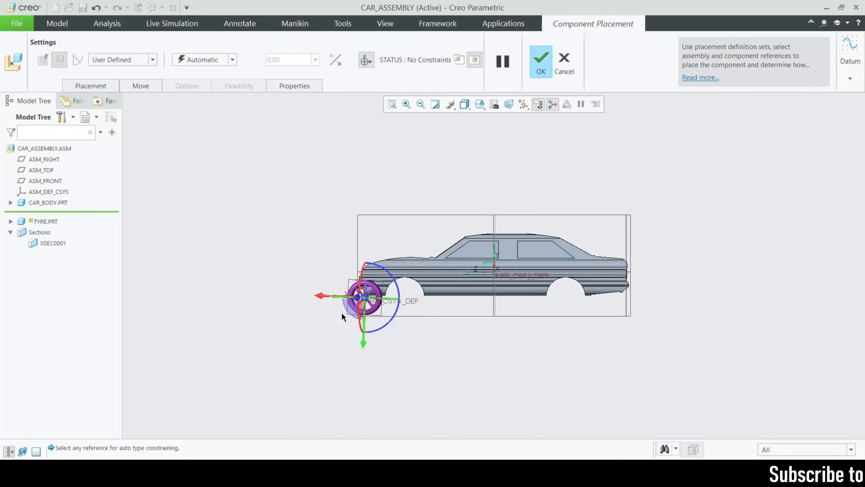
scroll(352, 314, "up", 5)
scroll(481, 281, "up", 4)
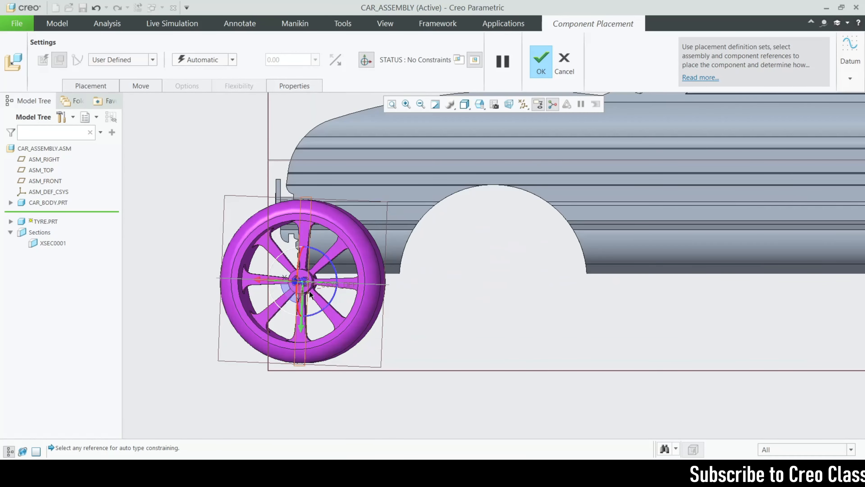
left_click_drag(288, 285, 326, 283)
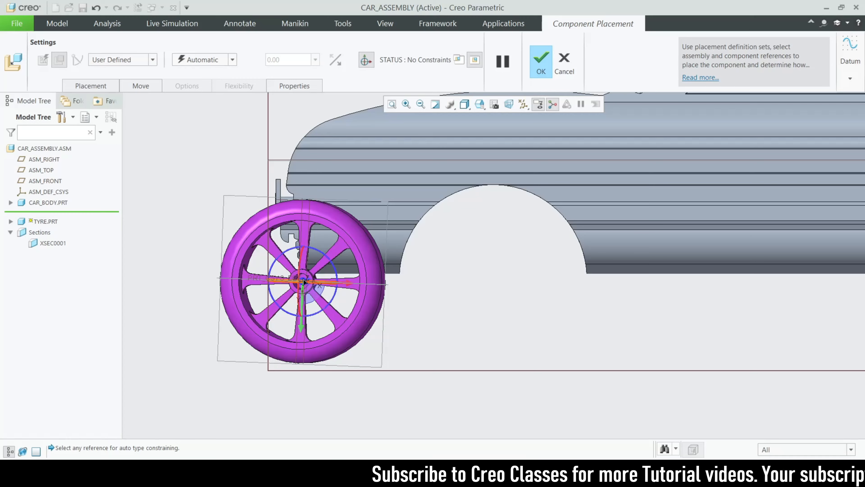
left_click_drag(305, 280, 490, 273)
scroll(490, 273, "up", 5)
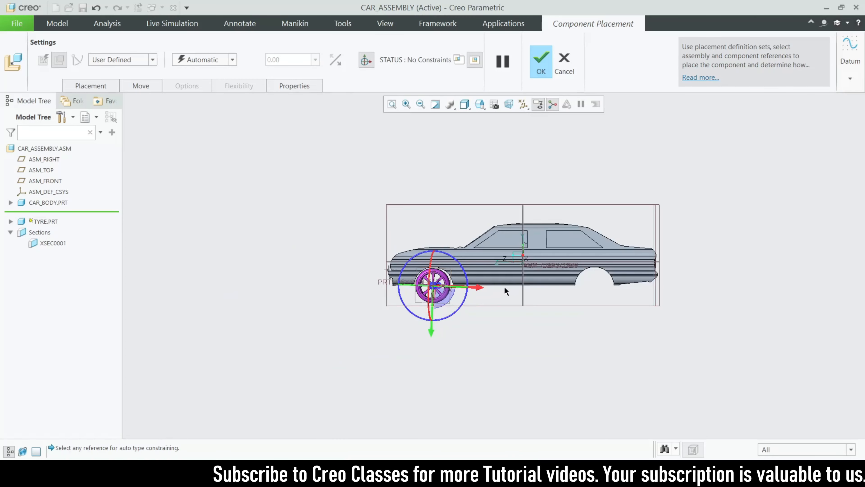
scroll(499, 293, "down", 3)
scroll(497, 290, "down", 2)
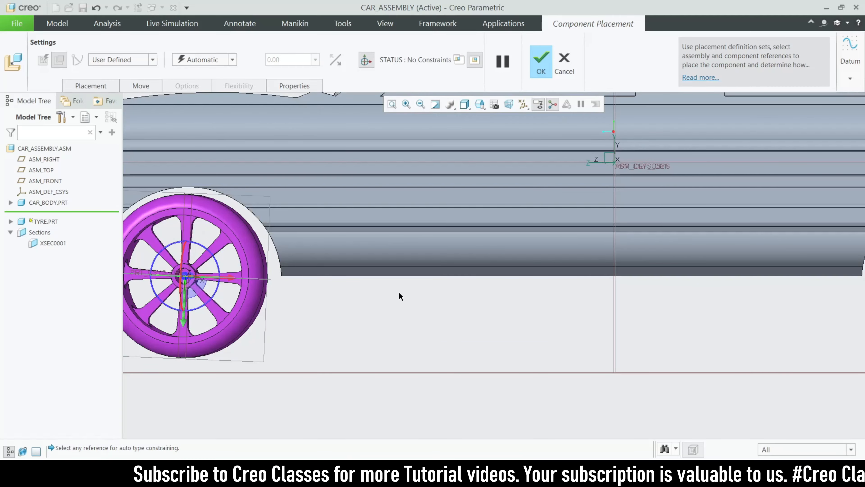
scroll(362, 308, "up", 5)
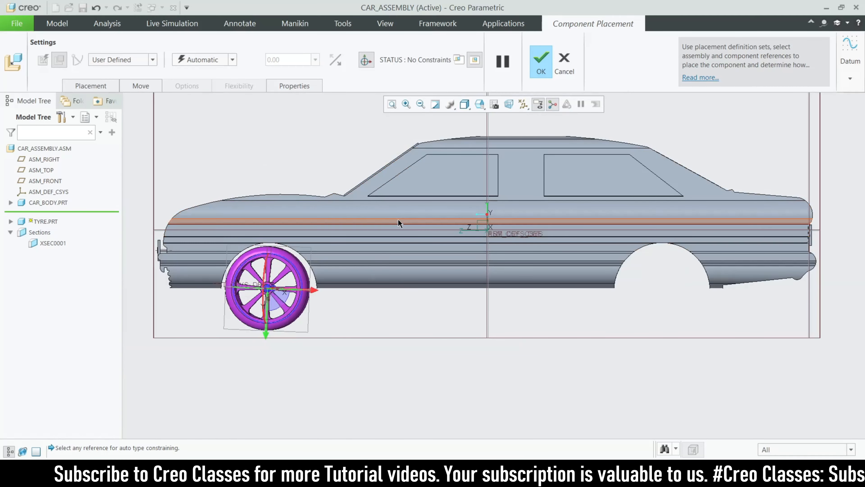
left_click(564, 64)
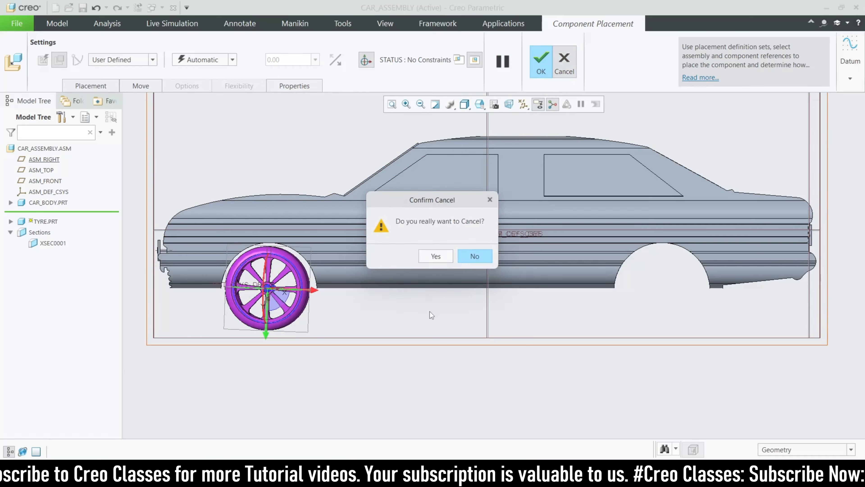
left_click(434, 257)
Examine the car body's wheel arches from below, switch to the TYRE part window and review its first extrusion's definition
scroll(414, 396, "up", 3)
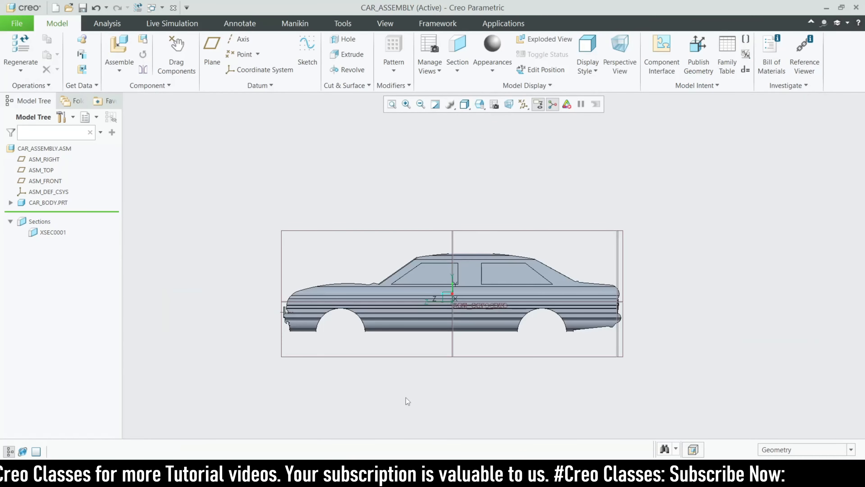
middle_click_drag(406, 398, 349, 336)
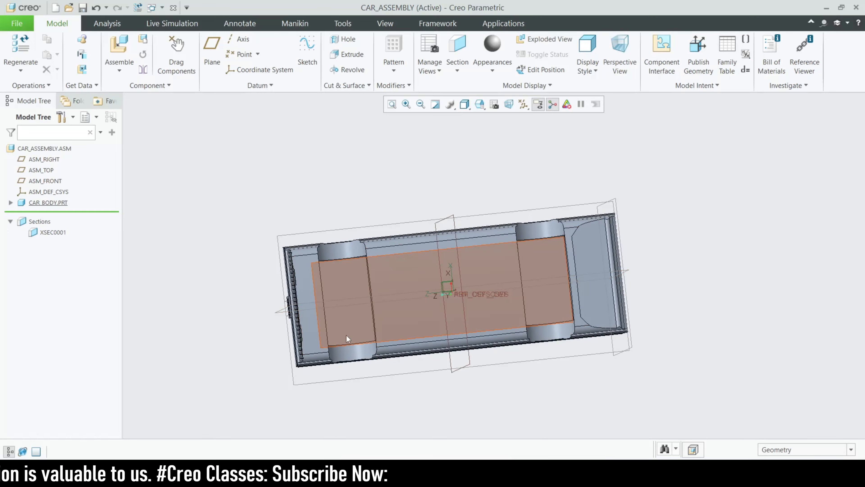
middle_click_drag(347, 285, 351, 291)
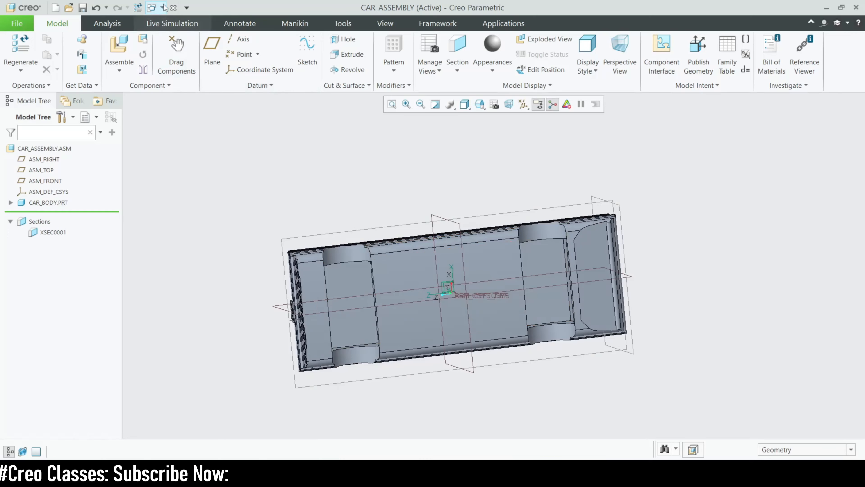
left_click(162, 7)
left_click(177, 42)
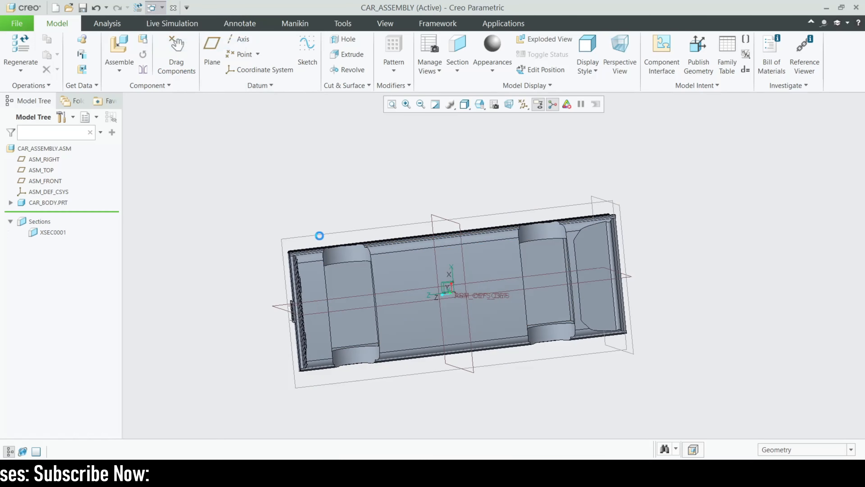
left_click(350, 263)
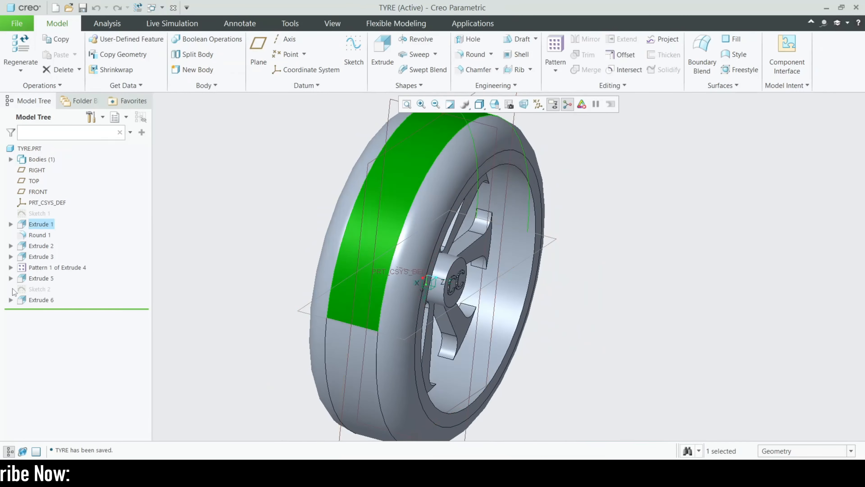
left_click(62, 162)
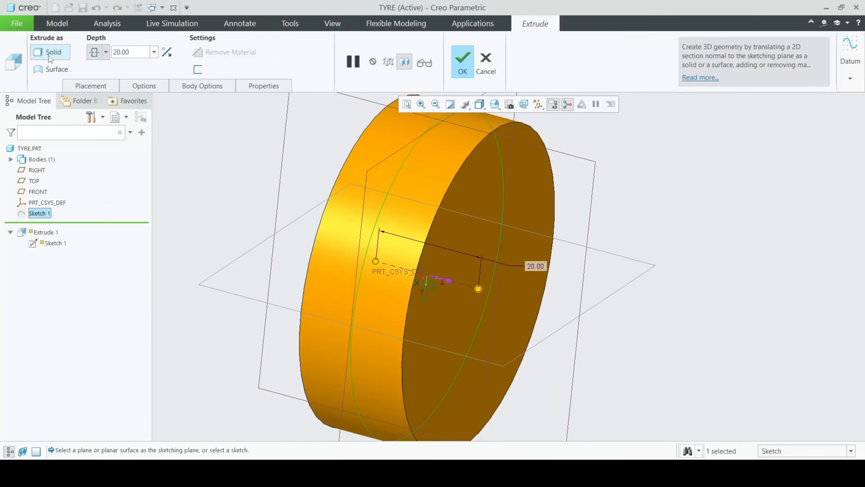
left_click(463, 62)
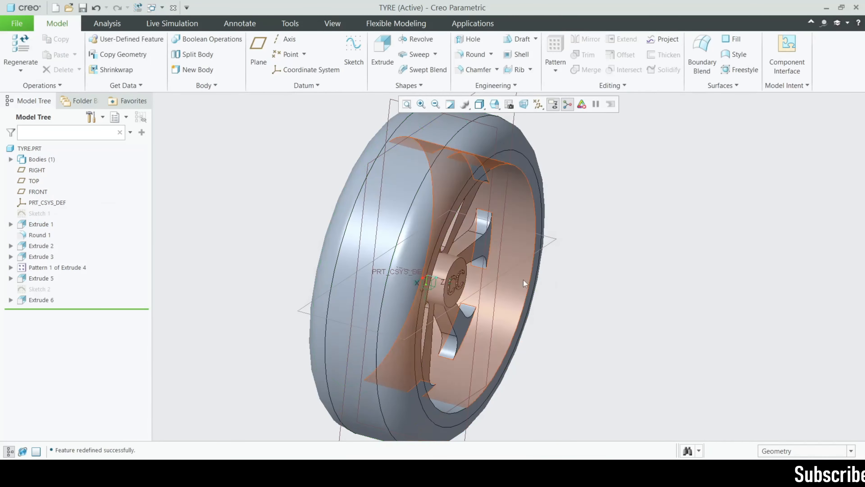
Switch to the CAR_ASSEMBLY window and start a sketch on the car body's narrow underside rim face, oriented square to the sketch plane
mouse_move(619, 477)
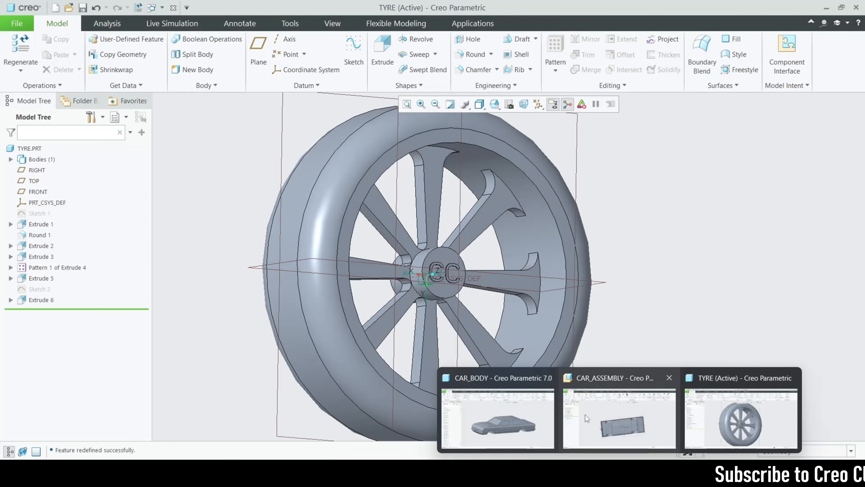
left_click(572, 392)
scroll(382, 307, "down", 2)
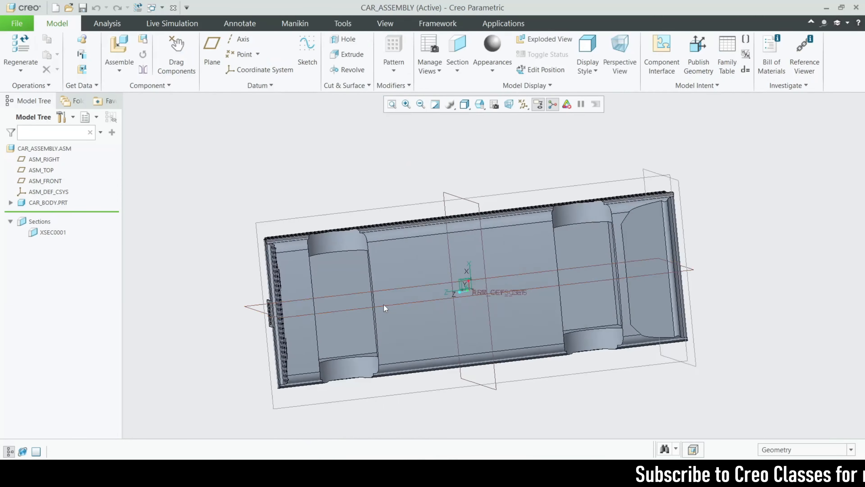
mouse_move(356, 313)
middle_mouse_down()
mouse_move(347, 282)
mouse_move(354, 305)
mouse_move(349, 313)
mouse_move(347, 307)
middle_mouse_up()
scroll(246, 201, "down", 5)
left_click(345, 237)
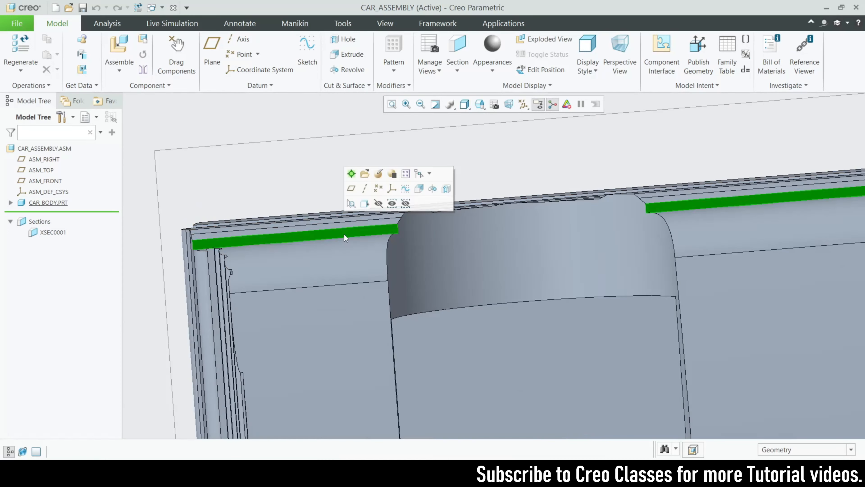
left_click(308, 51)
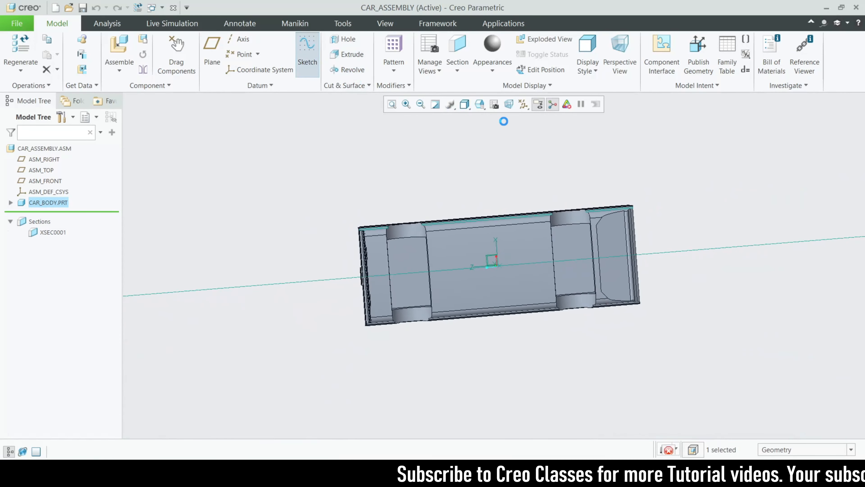
left_click(517, 105)
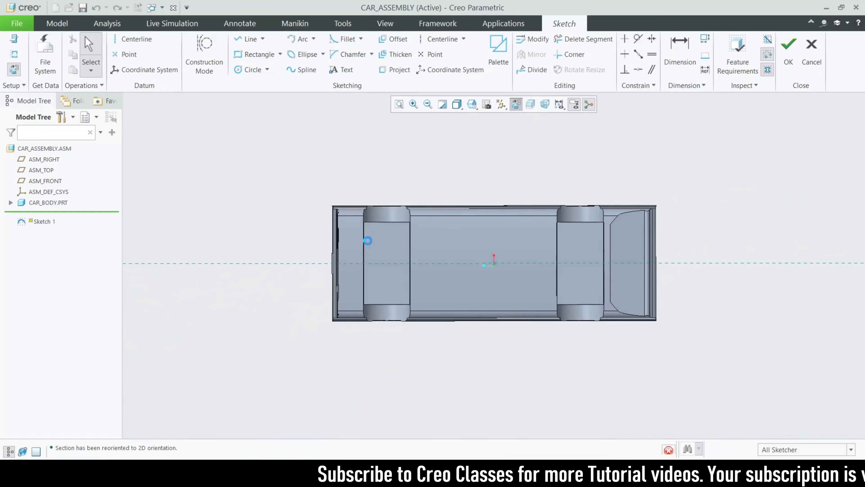
Sketch a corner rectangle about 48 by 20.5 inside the wheel arch, starting from the midpoint of the short edge on the arch's outer side
scroll(401, 230, "down", 5)
scroll(357, 160, "down", 3)
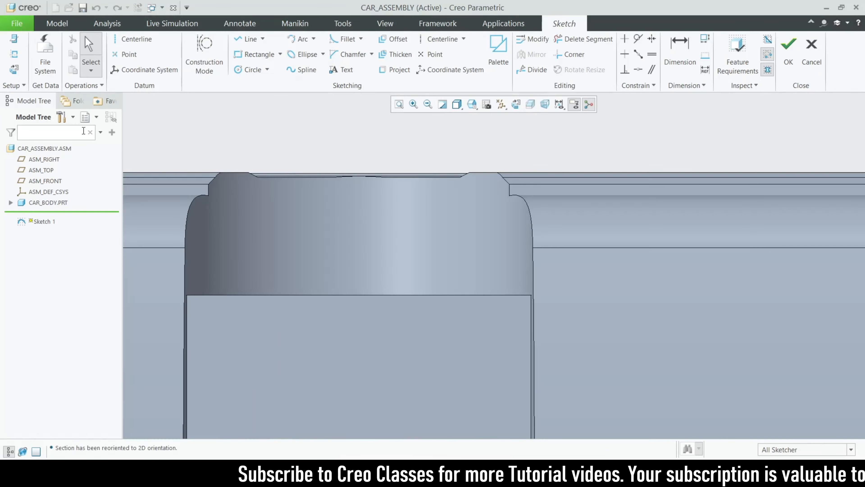
left_click(280, 55)
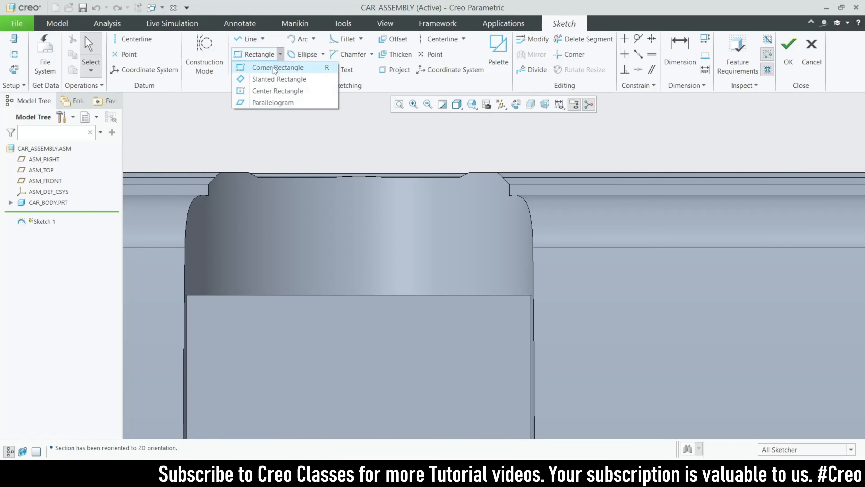
left_click(269, 66)
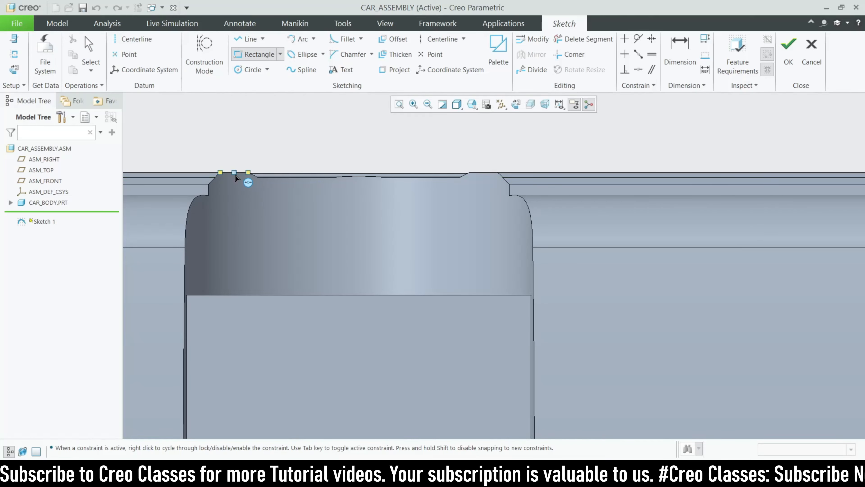
middle_click_drag(251, 192, 255, 207)
left_click(516, 103)
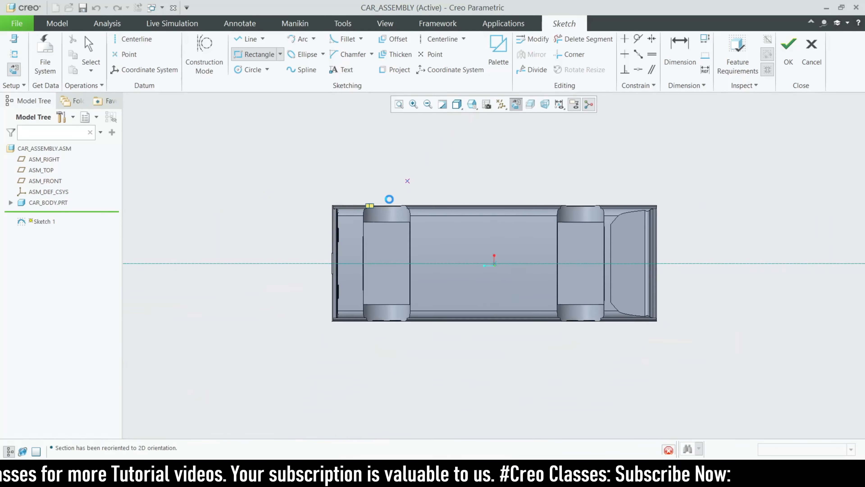
scroll(385, 205, "down", 5)
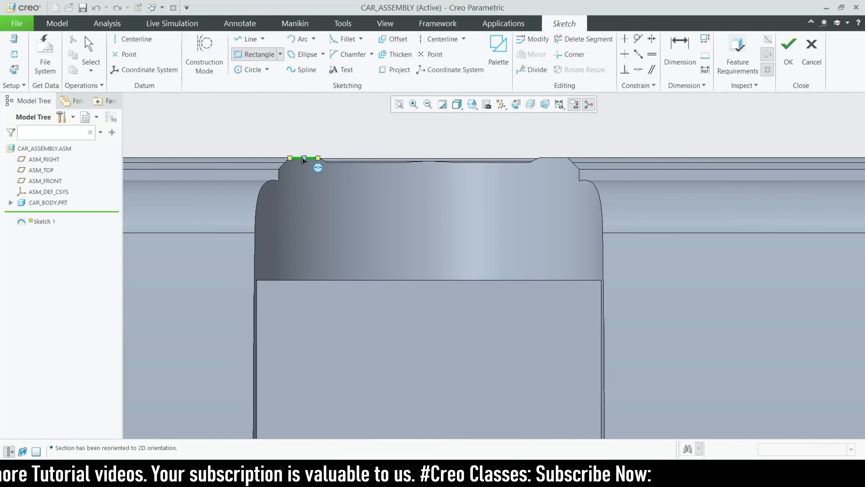
left_click(304, 158)
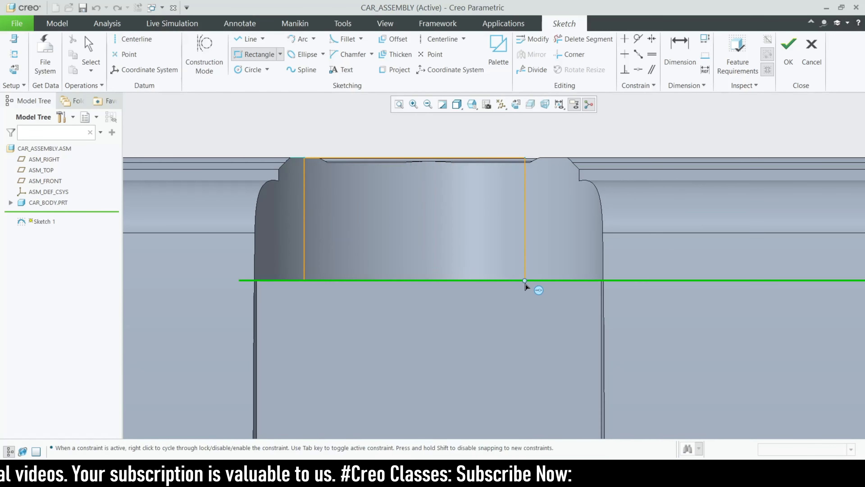
left_click(551, 263)
middle_click(503, 246)
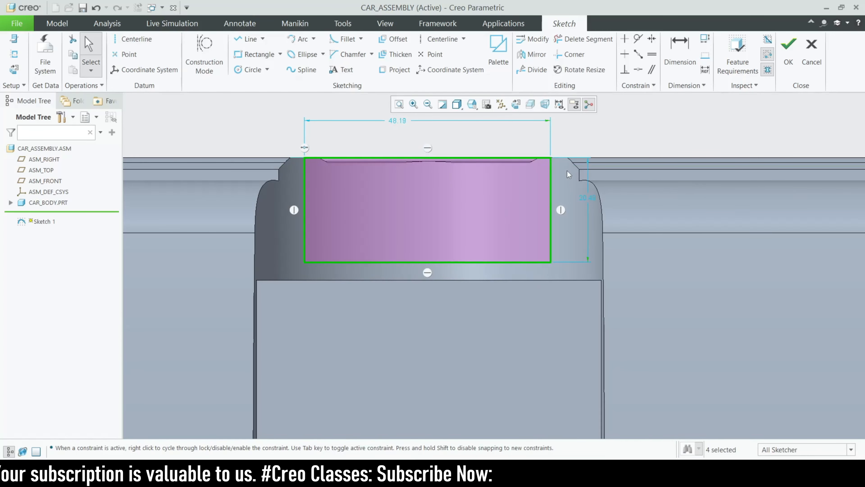
Set the wheel arch rectangle's height to 20
double_click(594, 201)
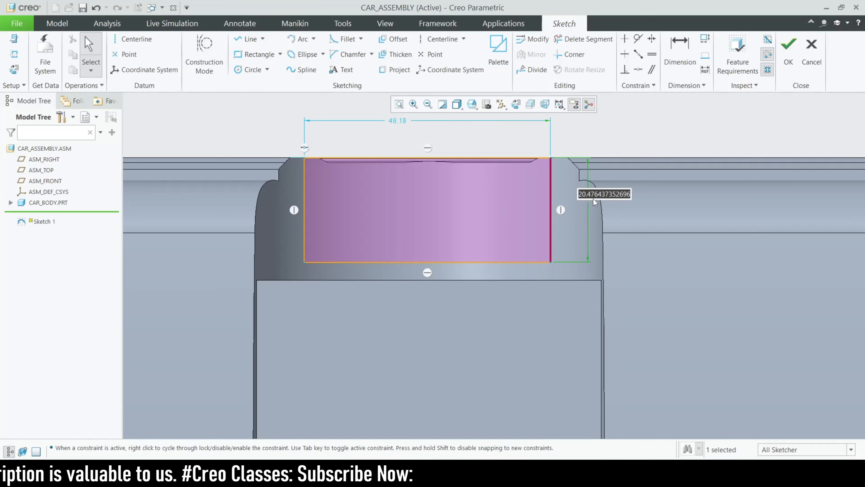
type("20")
key("Return")
Mirror the wheel arch rectangle about the car's horizontal reference line into the opposite wheel arch
scroll(479, 216, "up", 6)
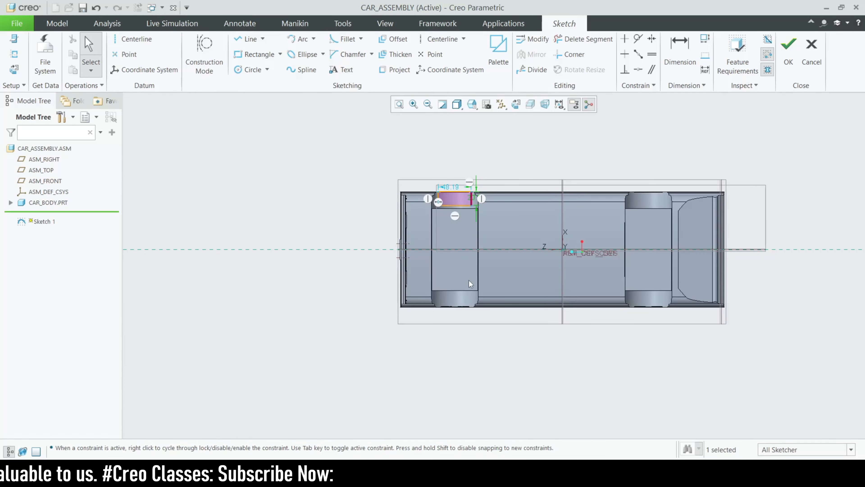
scroll(470, 284, "down", 3)
left_click(257, 54)
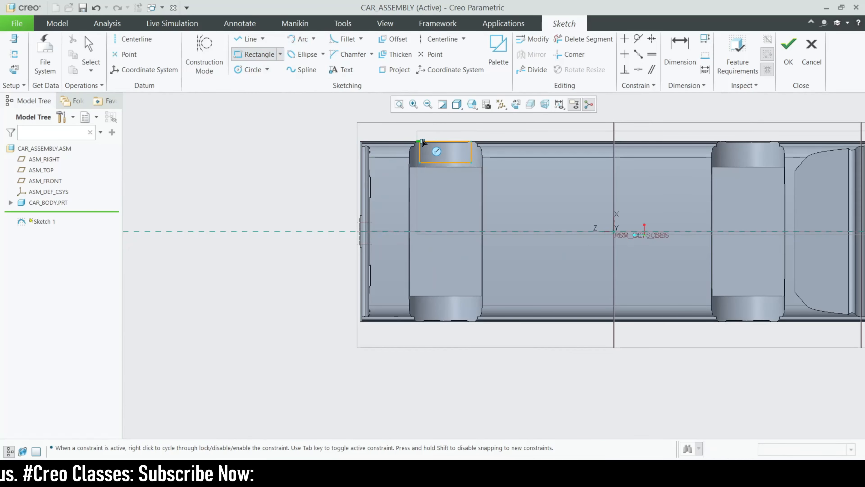
middle_click(423, 143)
left_click_drag(376, 121, 524, 181)
left_click(531, 56)
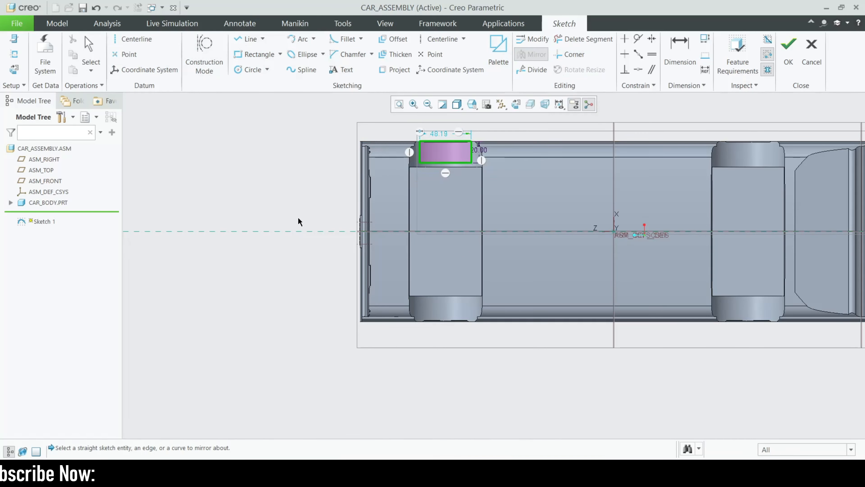
left_click(296, 233)
scroll(472, 334, "down", 3)
scroll(463, 317, "up", 4)
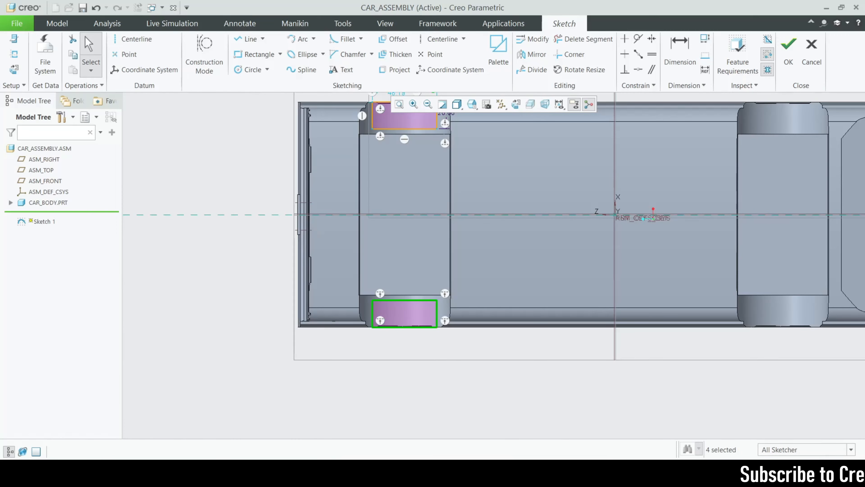
Examine the wheel's hub and spokes in the TYRE window, and return to the CAR_ASSEMBLY sketch
left_click(740, 417)
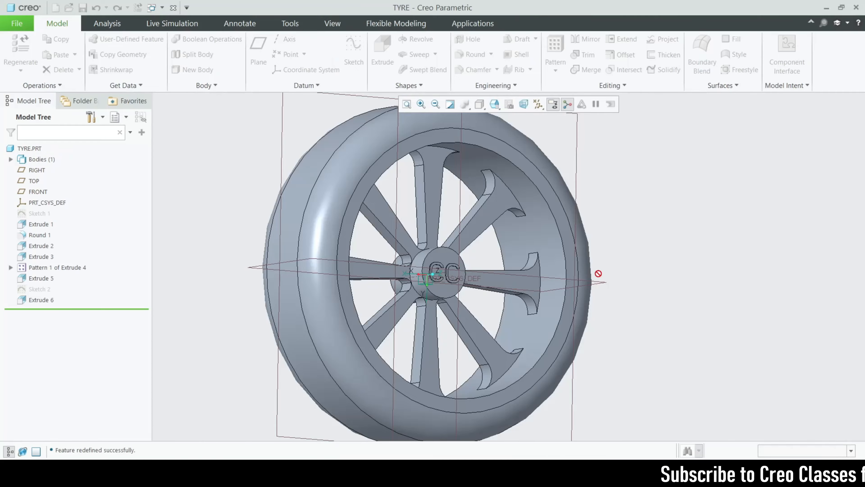
middle_click_drag(599, 273, 542, 343)
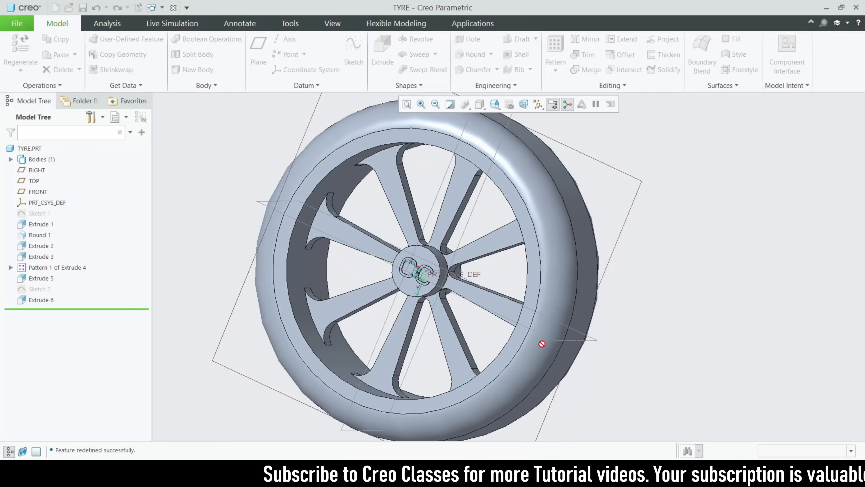
mouse_move(620, 479)
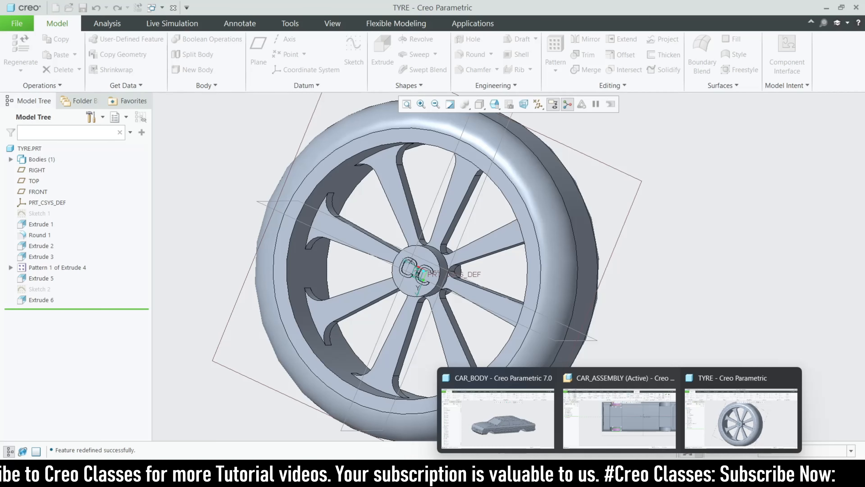
left_click(619, 417)
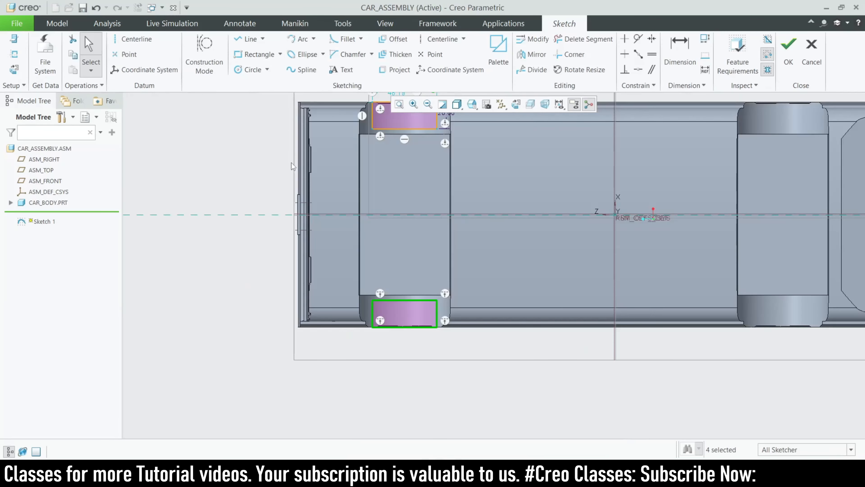
Sketch a smaller corner rectangle about 36 by 6.5 inside the mirrored rectangle, resting on its outer edge
scroll(425, 361, "up", 5)
scroll(384, 299, "up", 3)
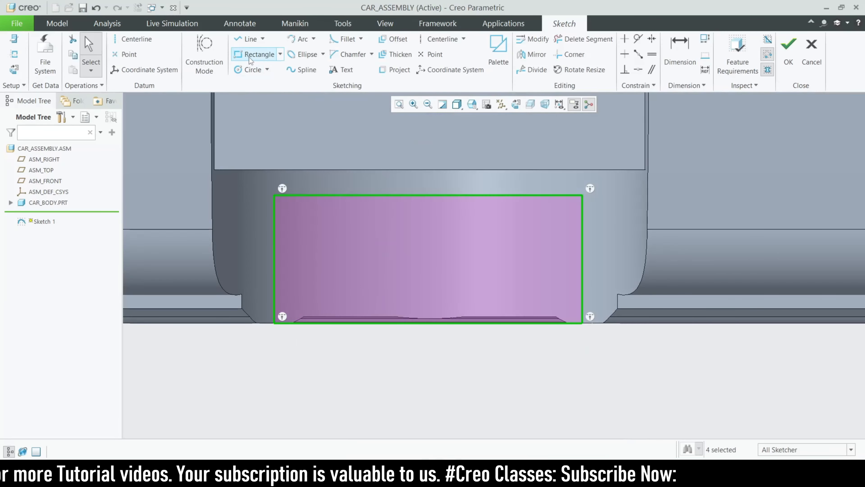
left_click(280, 55)
left_click(273, 67)
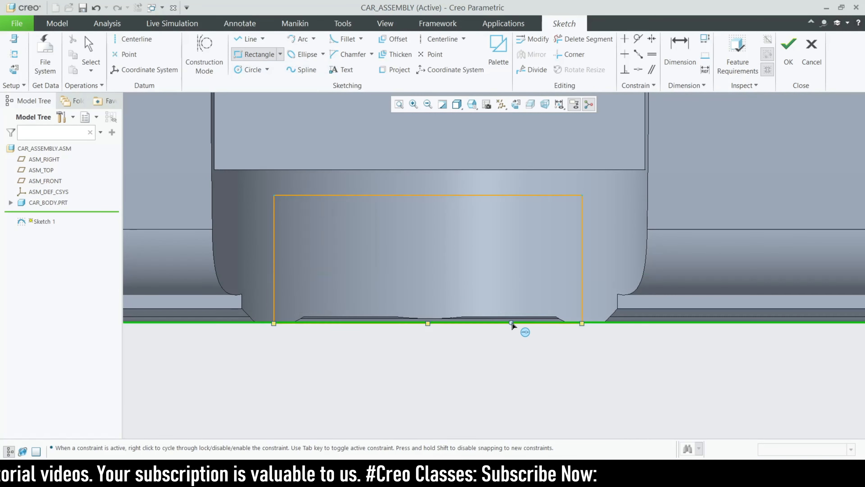
left_click(541, 322)
left_click(311, 281)
scroll(372, 313, "up", 2)
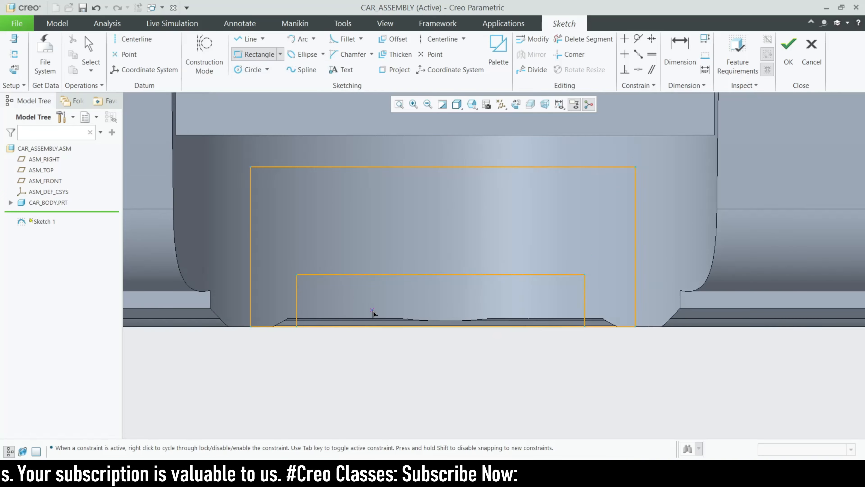
middle_click(205, 315)
Try a height of 10 for the smaller rectangle, and settle on 5
double_click(205, 307)
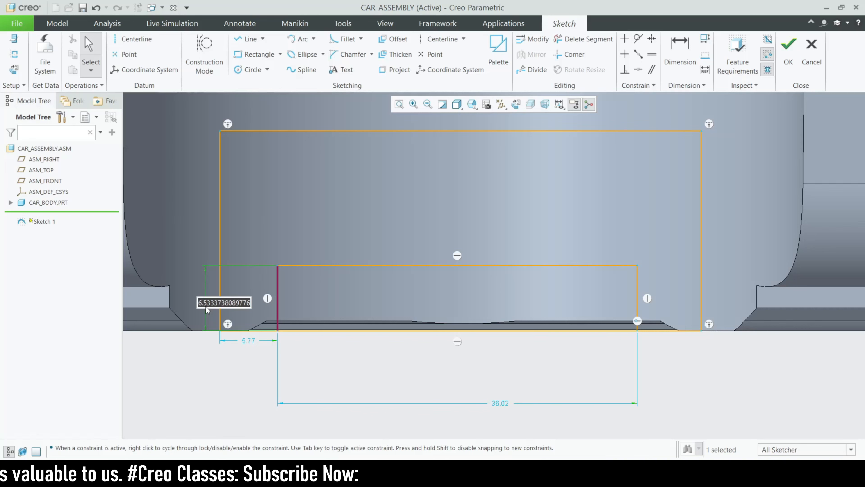
type("10")
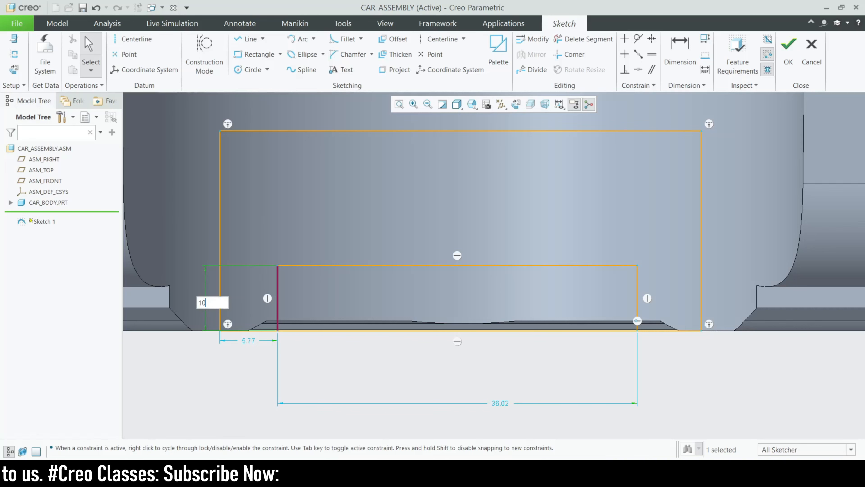
key("Return")
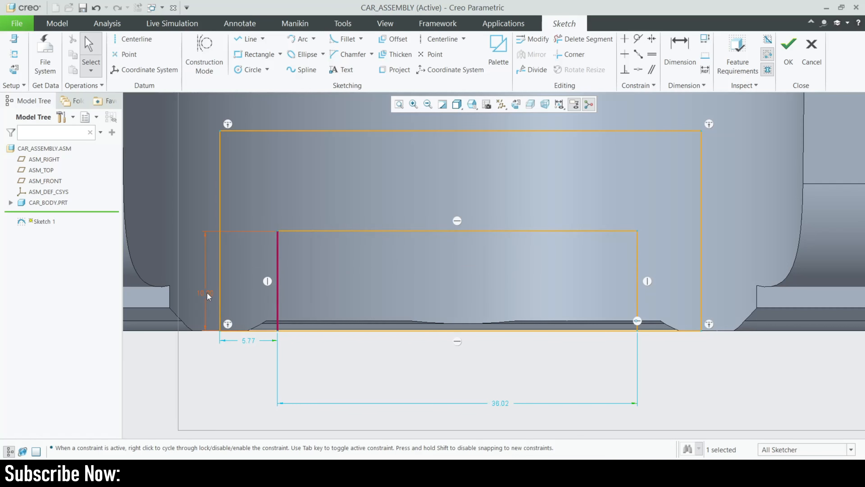
type("5")
key("Return")
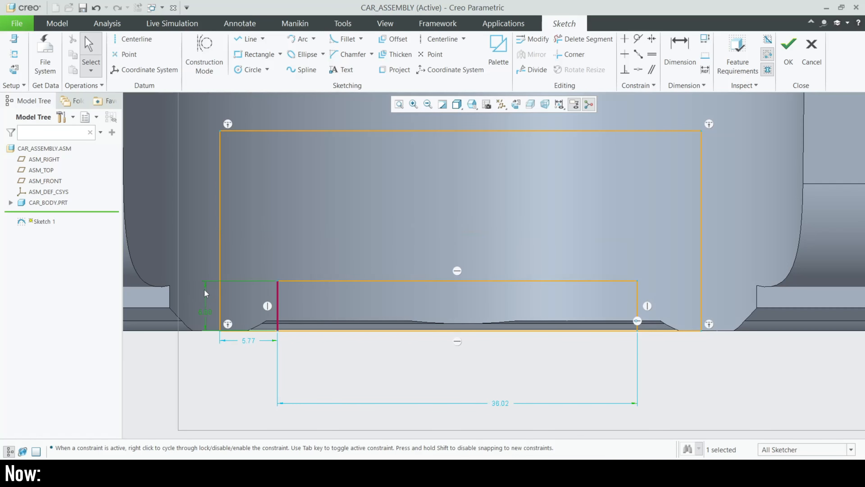
Sketch a horizontal line about 32 long inside the original wheel arch rectangle, near its outer edge
scroll(304, 325, "down", 5)
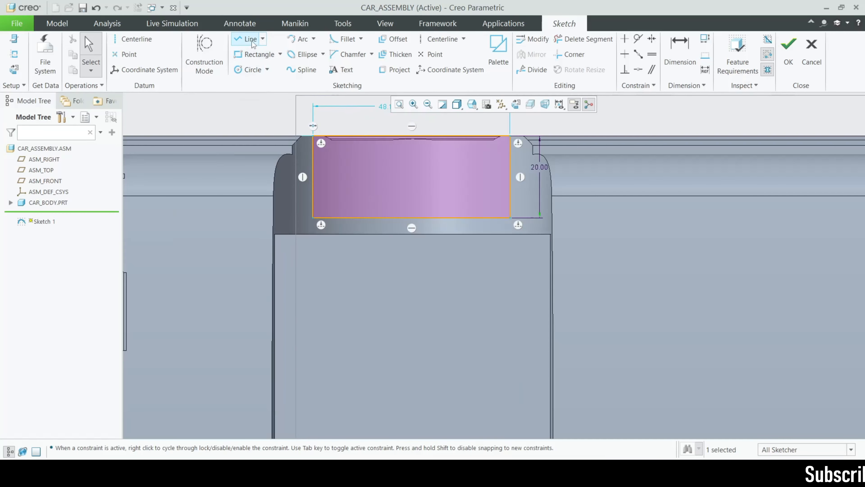
left_click(247, 39)
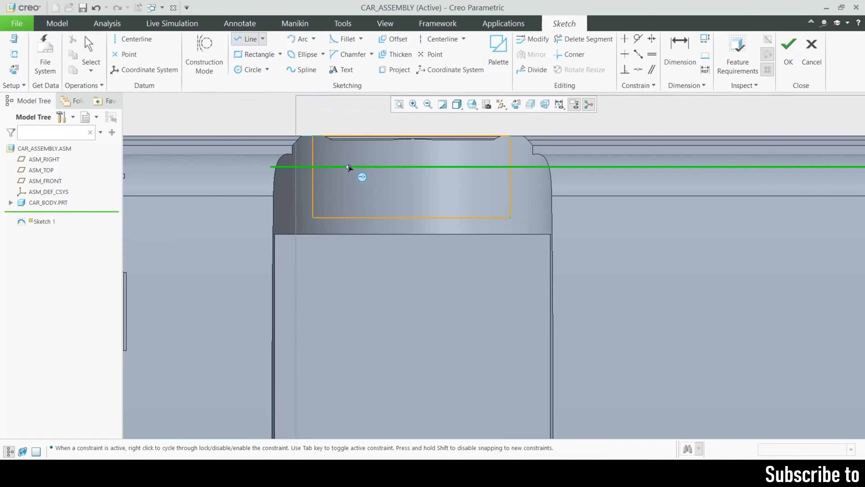
left_click(476, 161)
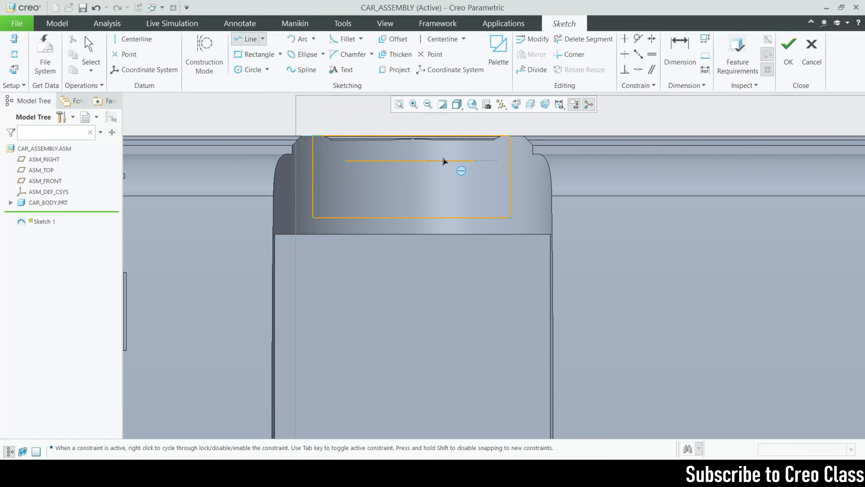
middle_click(440, 157)
middle_click(436, 157)
scroll(420, 155, "up", 2)
Set the distance between the horizontal line and the original rectangle's outer edge to 5
double_click(316, 149)
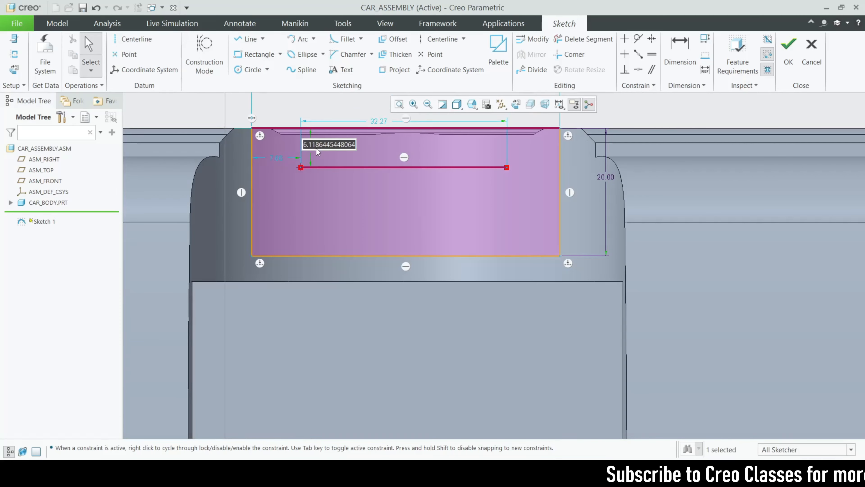
type("5")
key("Return")
Sketch a vertical line from the horizontal line's midpoint across the car to the inner edge of the smaller rectangle in the opposite arch
scroll(343, 142, "down", 2)
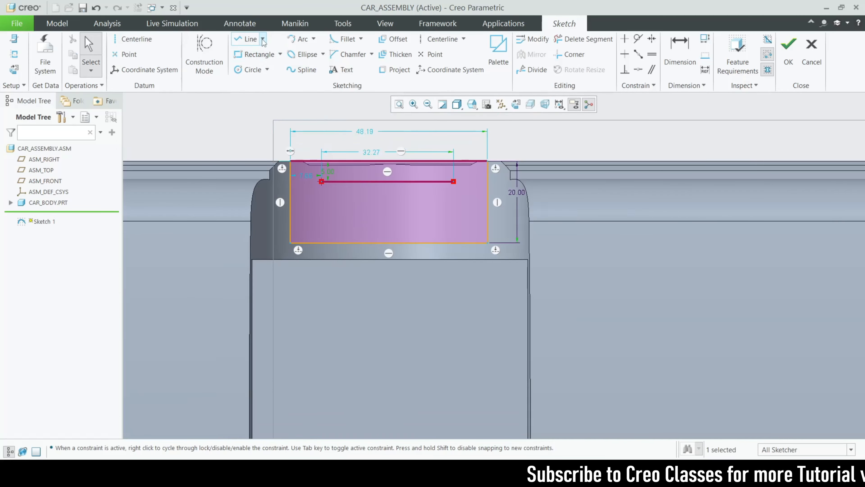
left_click(247, 38)
left_click(390, 185)
scroll(390, 184, "down", 3)
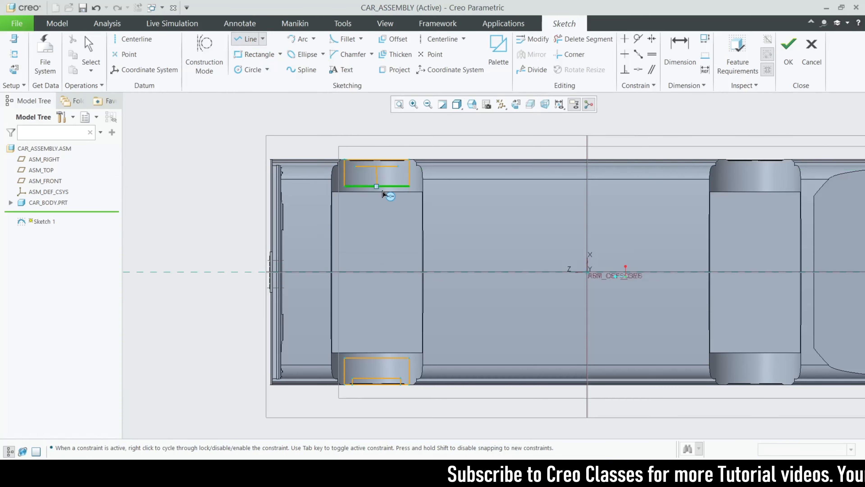
scroll(377, 296, "up", 4)
left_click(375, 267)
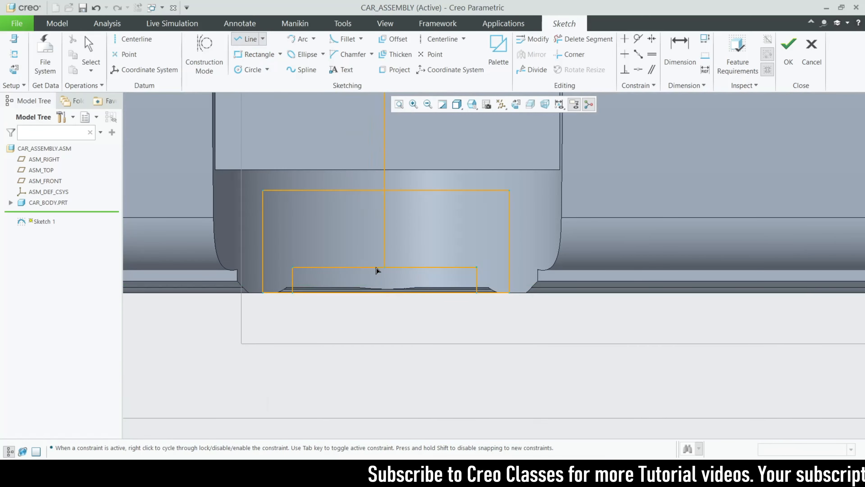
Dimension the length of the vertical line running across the car between the wheel arches, and undo that dimension
scroll(401, 314, "down", 3)
middle_click(400, 315)
middle_click(400, 314)
scroll(401, 315, "down", 4)
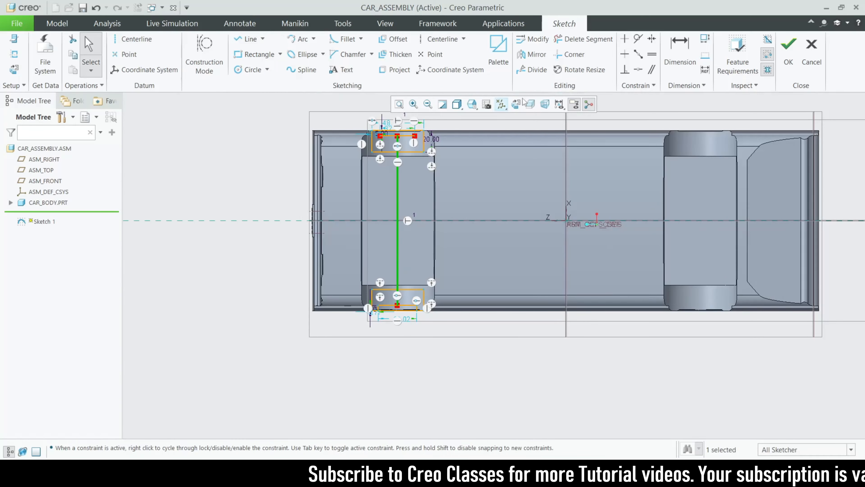
left_click(680, 51)
left_click(402, 210)
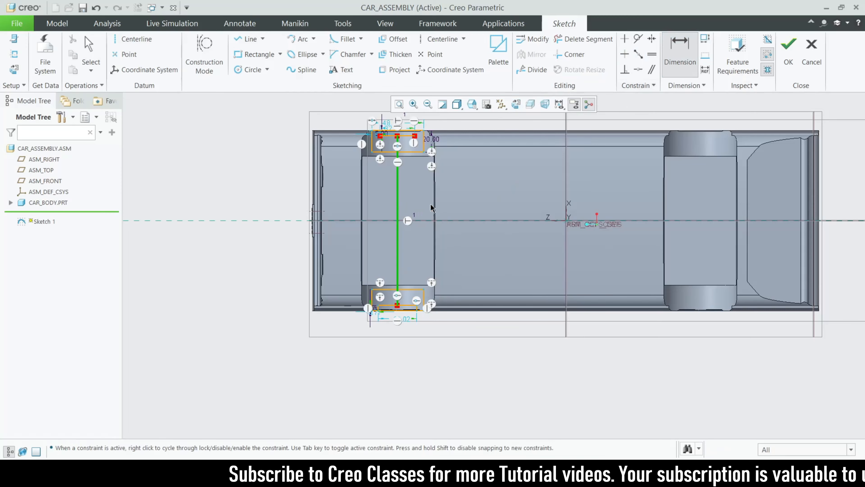
middle_click(476, 205)
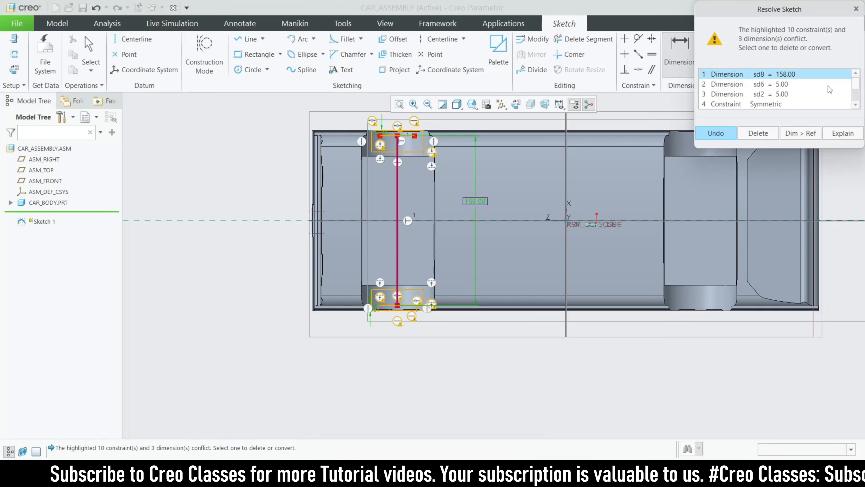
left_click(715, 133)
Quit the wheel layout sketch without saving its modifications
left_click(812, 54)
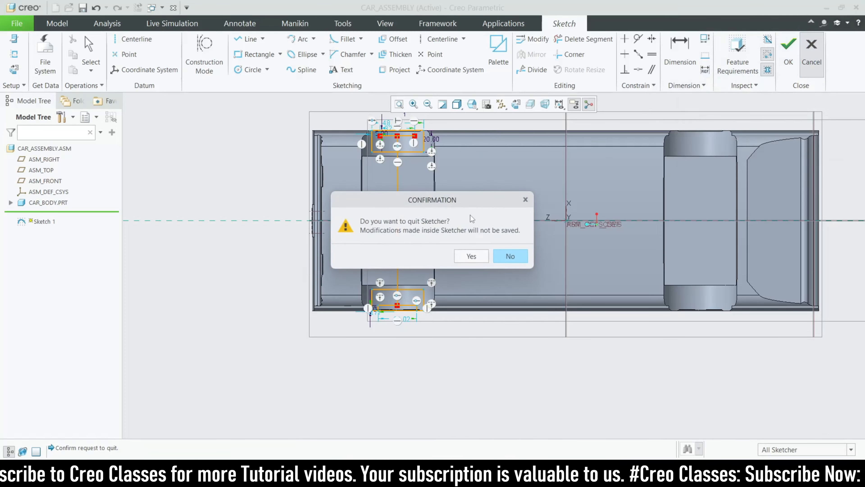
left_click(472, 256)
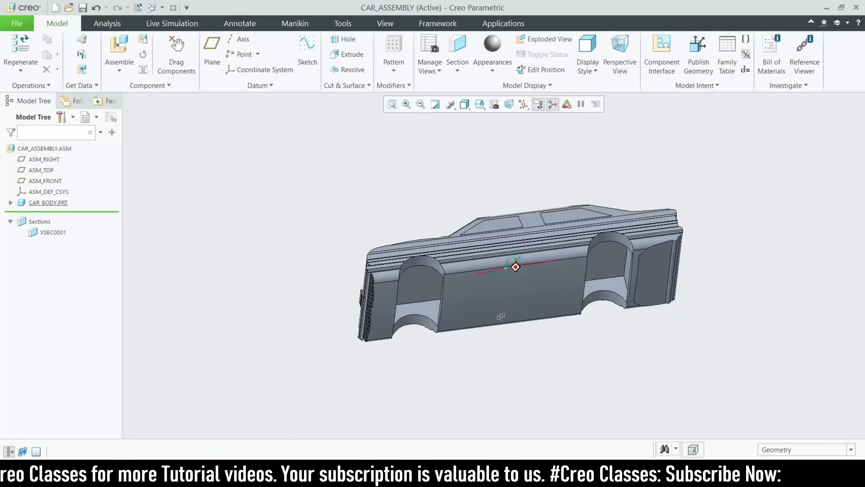
Create a new solid part named connecting_rod with the mmns_part_solid_abs template, and maximize its window
left_click(55, 7)
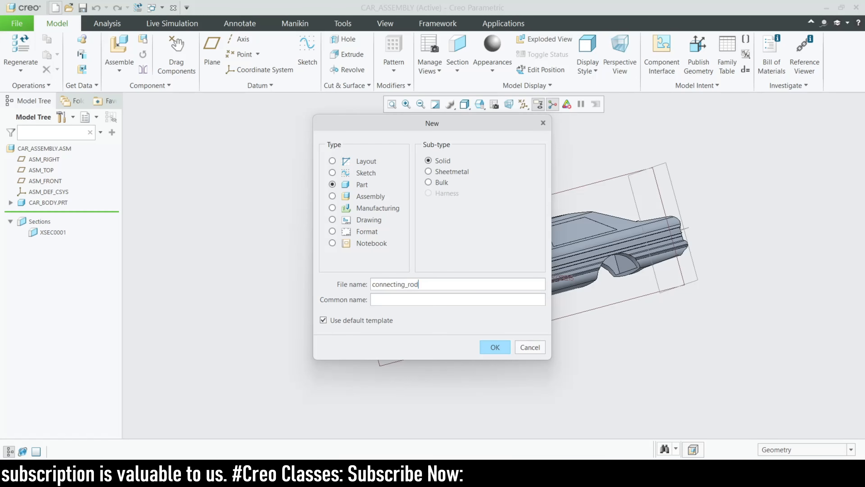
left_click(499, 353)
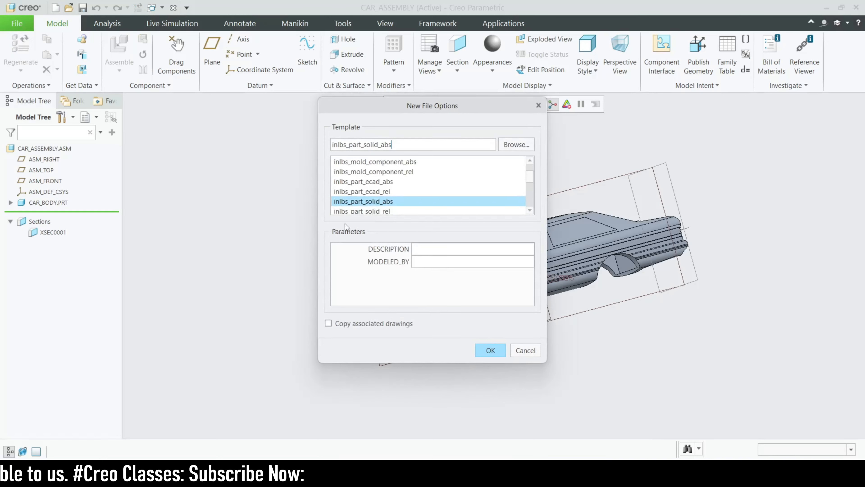
scroll(365, 201, "down", 5)
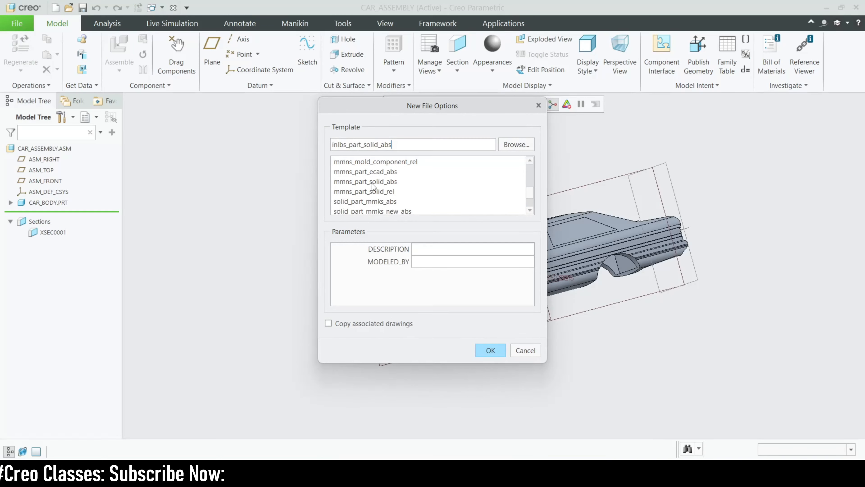
double_click(372, 183)
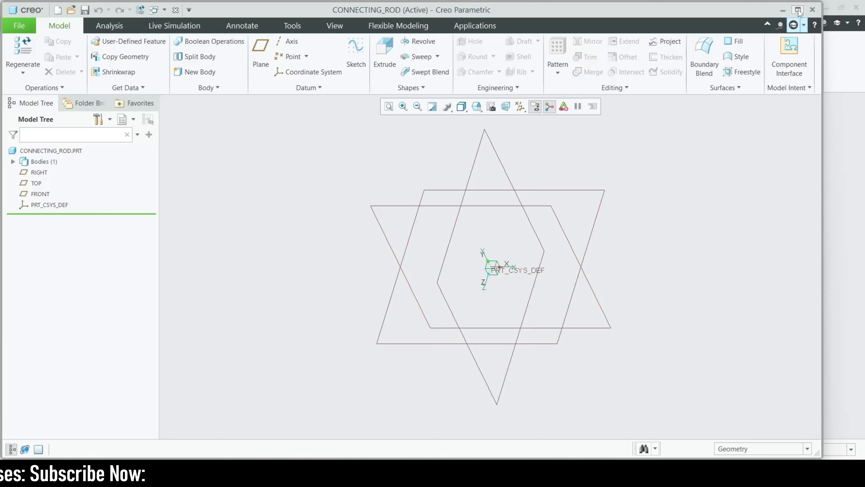
left_click(798, 10)
Start an extrusion on the TOP plane and sketch a circle at the origin with a diameter of 6
left_click(26, 182)
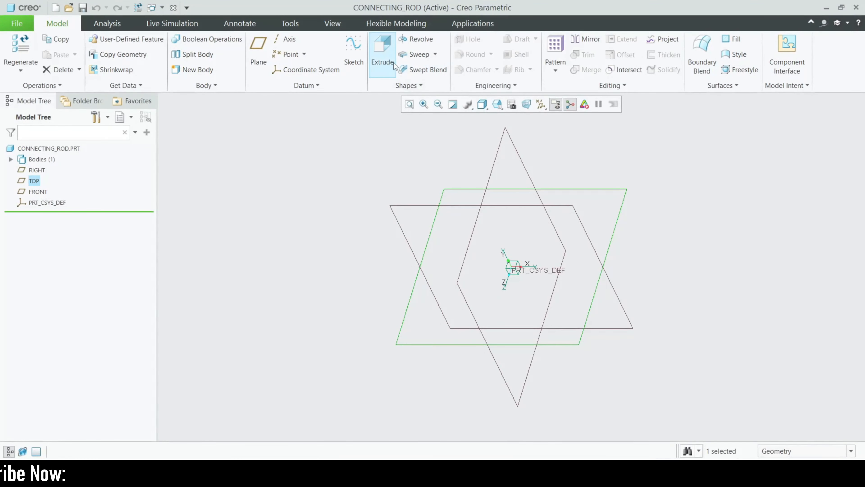
left_click(380, 58)
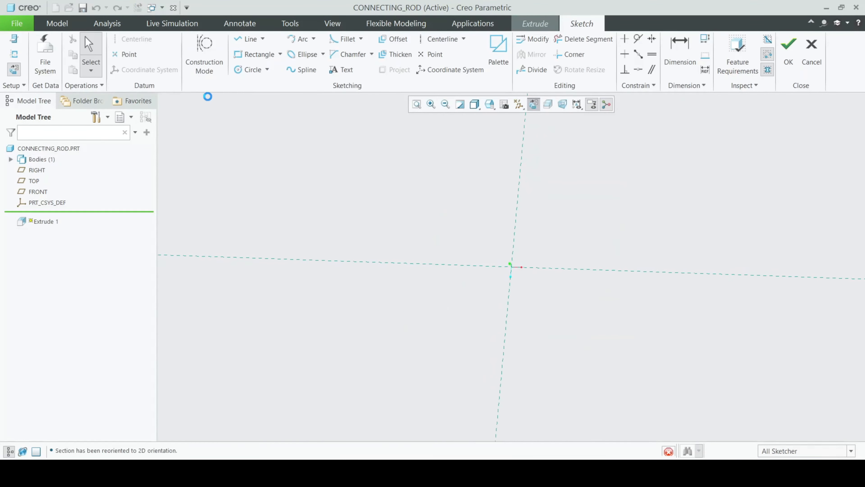
left_click(244, 69)
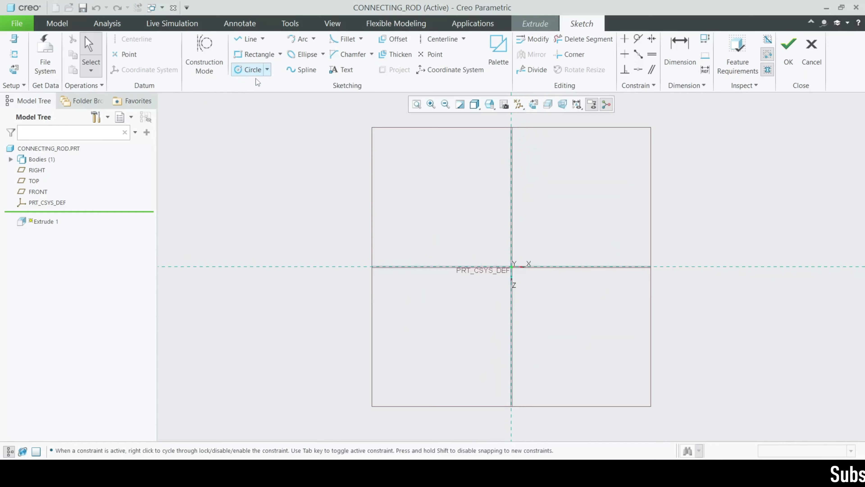
left_click(511, 267)
left_click(491, 254)
middle_click(413, 248)
double_click(415, 221)
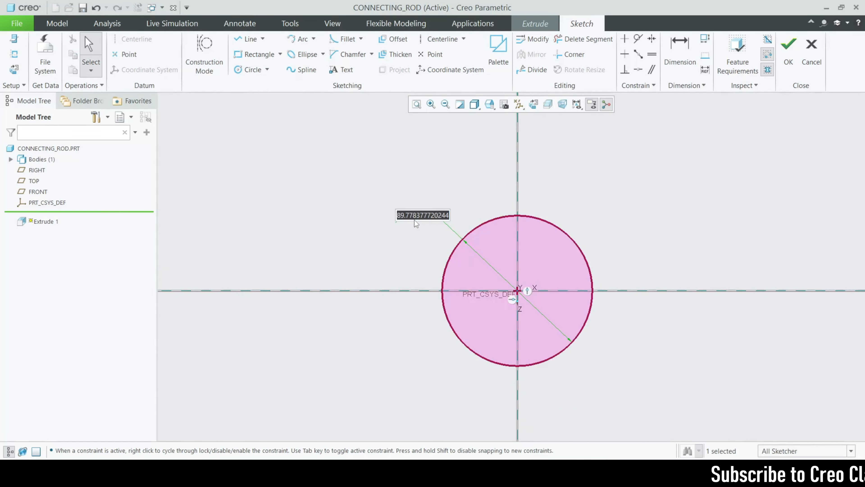
type("6")
key("Return")
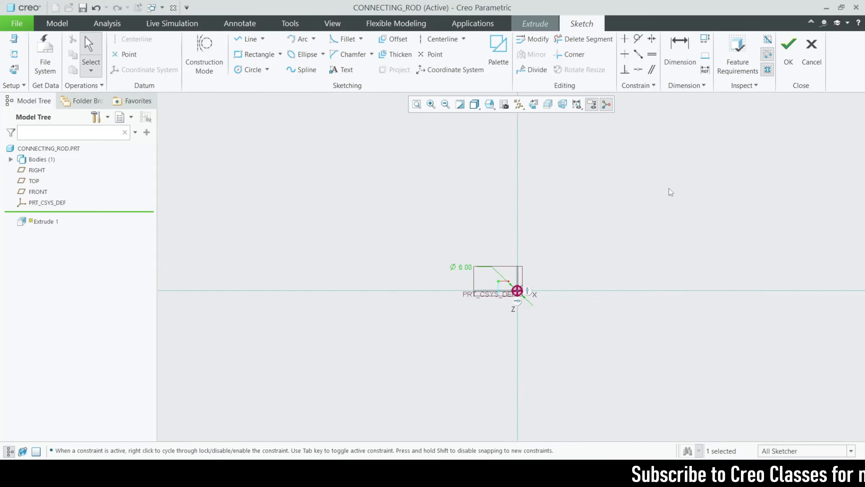
left_click(788, 66)
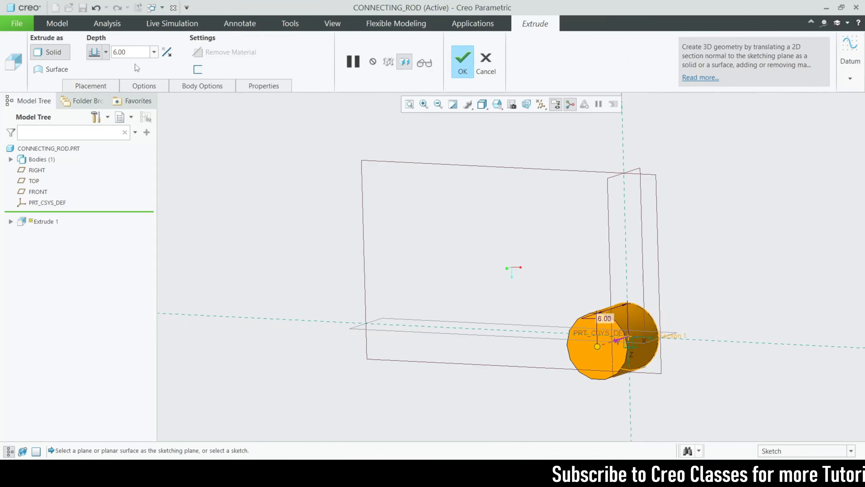
Extrude the circle symmetrically about the sketch plane to a total depth of 158
type("158")
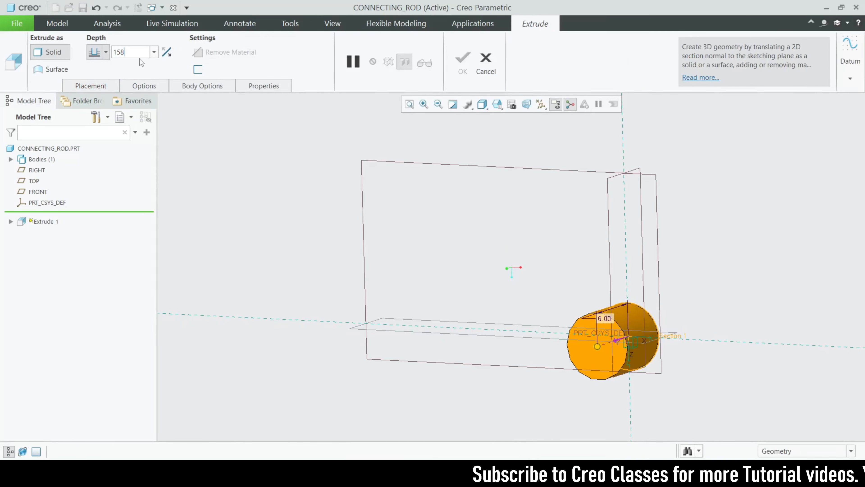
key("Return")
left_click(106, 51)
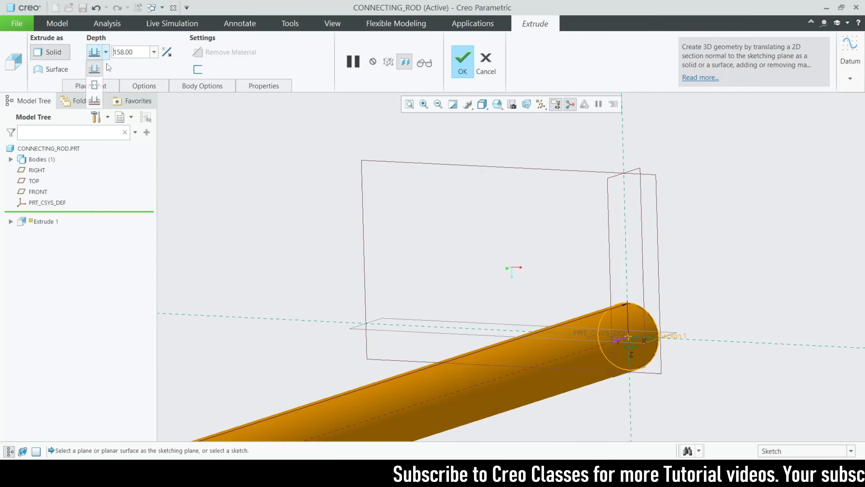
left_click(95, 84)
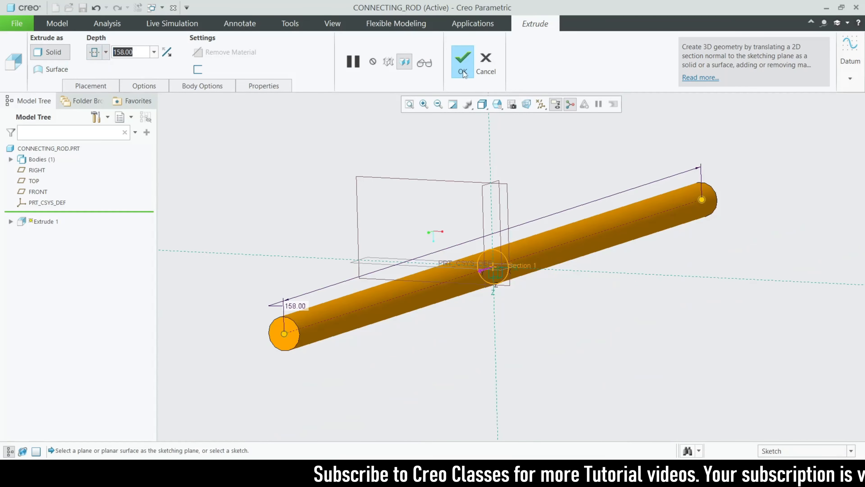
left_click(463, 62)
scroll(489, 287, "up", 6)
left_click(507, 369)
middle_click_drag(508, 369, 421, 370)
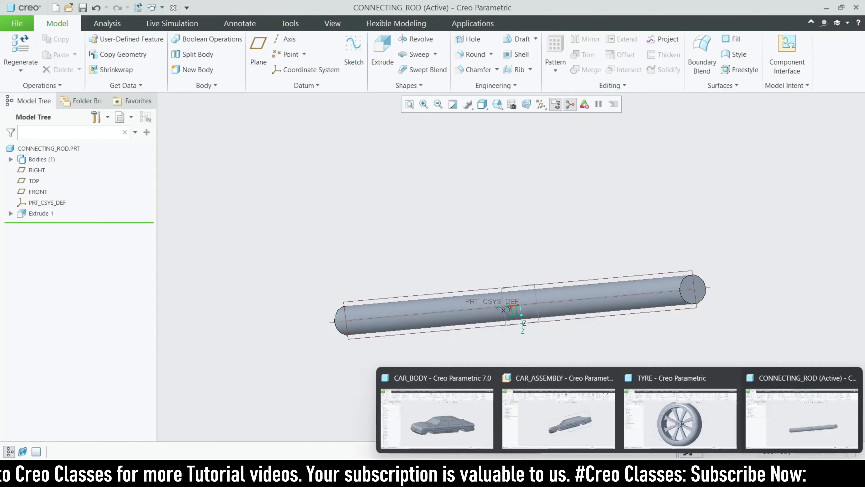
Switch to the CAR_ASSEMBLY model and examine the front wheel arch from the underside and the side
left_click(557, 409)
mouse_move(476, 368)
middle_mouse_down()
mouse_move(480, 377)
mouse_move(459, 300)
mouse_move(468, 387)
mouse_move(463, 323)
mouse_move(470, 367)
mouse_move(462, 381)
mouse_move(449, 375)
mouse_move(475, 390)
mouse_move(469, 369)
mouse_move(461, 387)
mouse_move(468, 376)
mouse_move(458, 350)
mouse_move(425, 334)
mouse_move(415, 342)
middle_mouse_up()
scroll(395, 218, "down", 8)
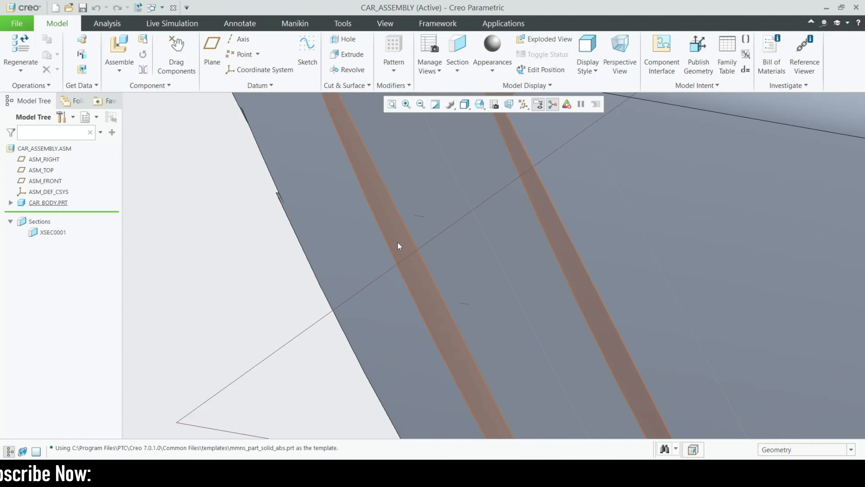
scroll(398, 242, "up", 10)
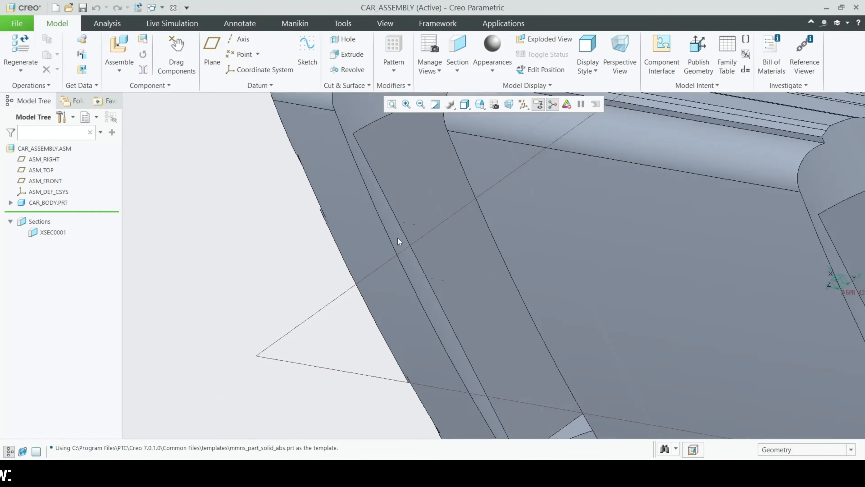
middle_click_drag(394, 277, 387, 305)
scroll(371, 301, "down", 5)
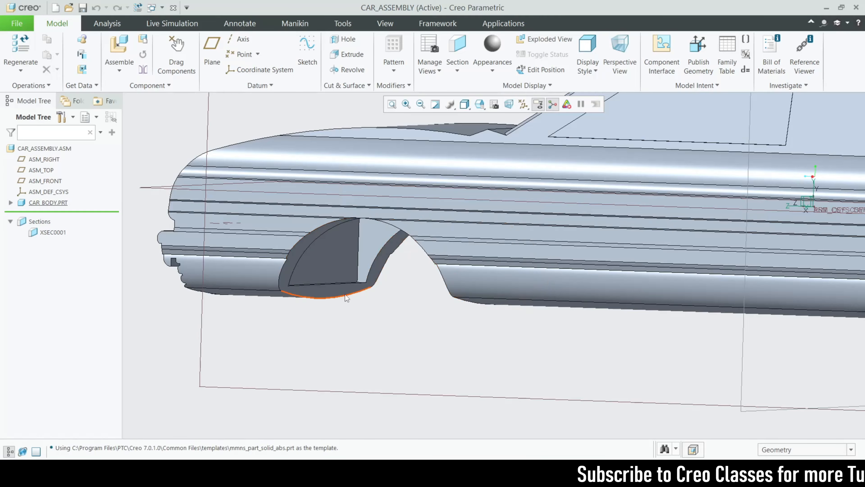
scroll(327, 312, "up", 8)
mouse_move(367, 313)
middle_mouse_down()
mouse_move(371, 303)
mouse_move(386, 313)
middle_mouse_up()
Create a datum axis through the curved surface of the front wheel arch
left_click(239, 38)
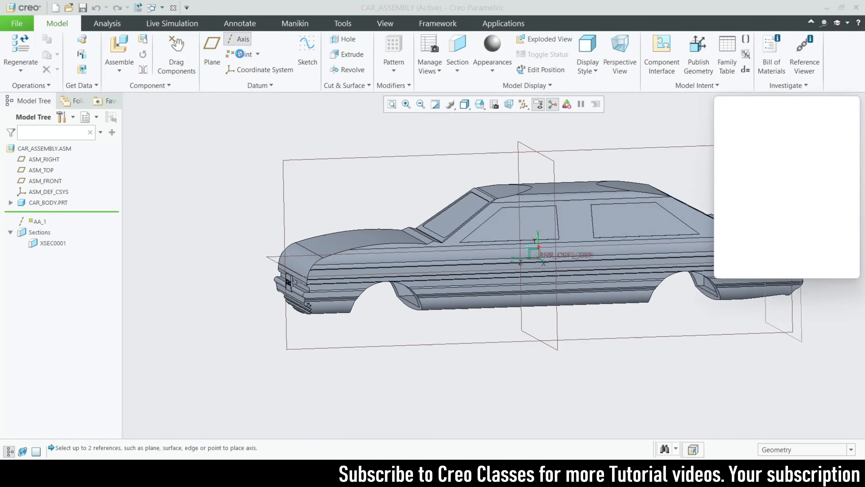
scroll(381, 294, "down", 8)
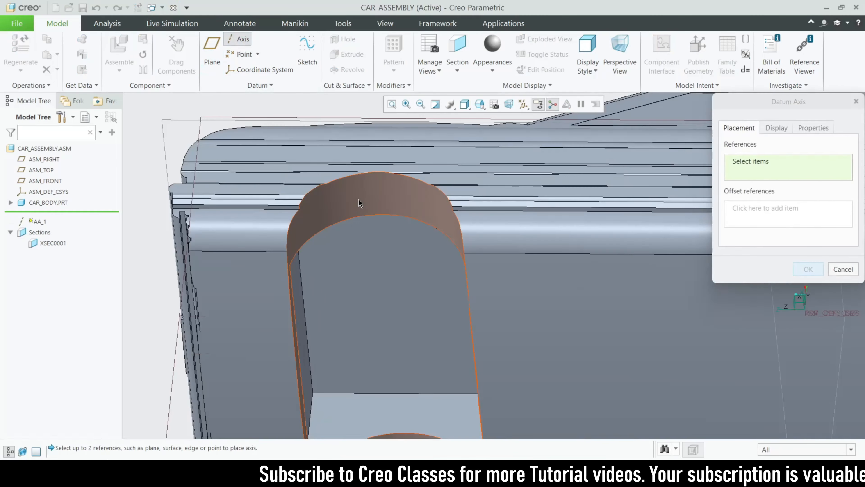
left_click(359, 201)
scroll(377, 224, "up", 8)
scroll(384, 262, "up", 3)
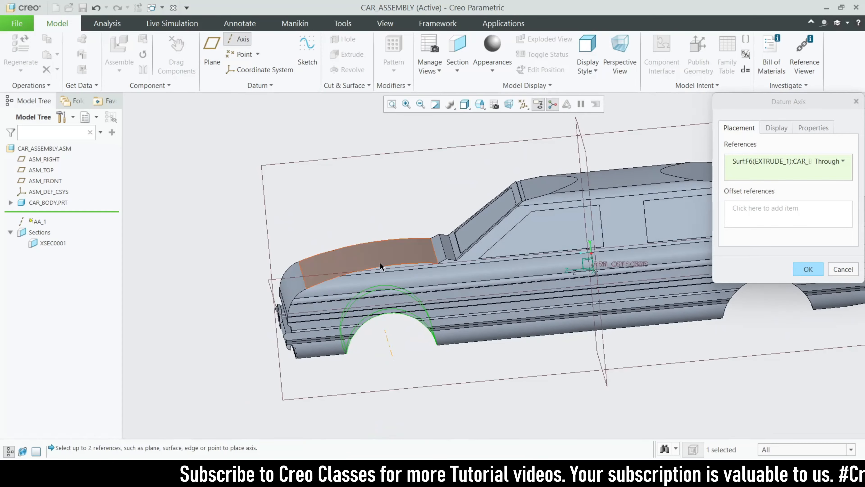
middle_click(487, 291)
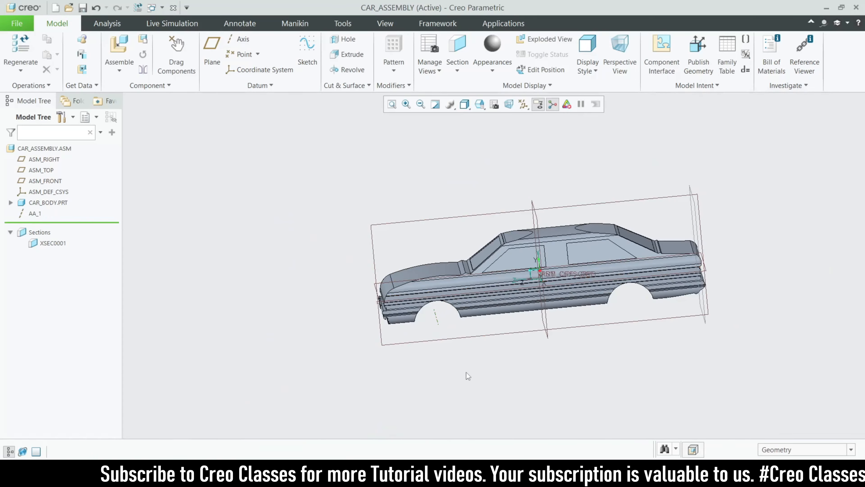
middle_click_drag(468, 376, 450, 316)
scroll(439, 316, "down", 3)
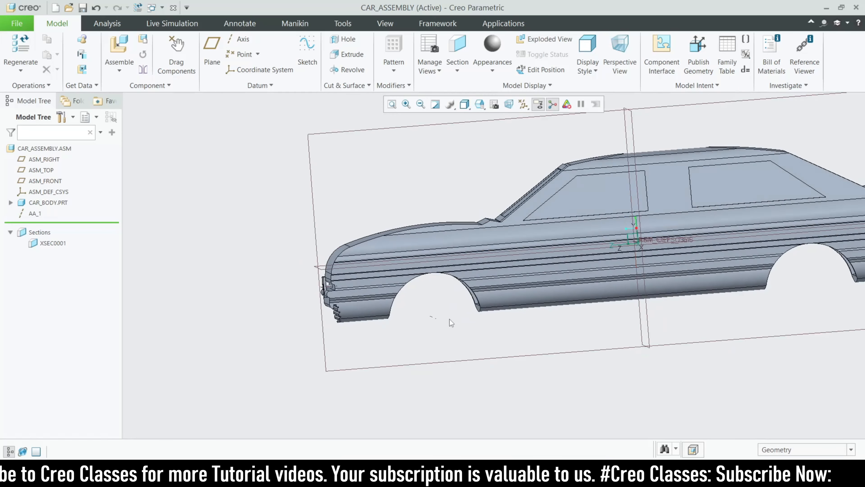
scroll(450, 319, "down", 2)
left_click(118, 46)
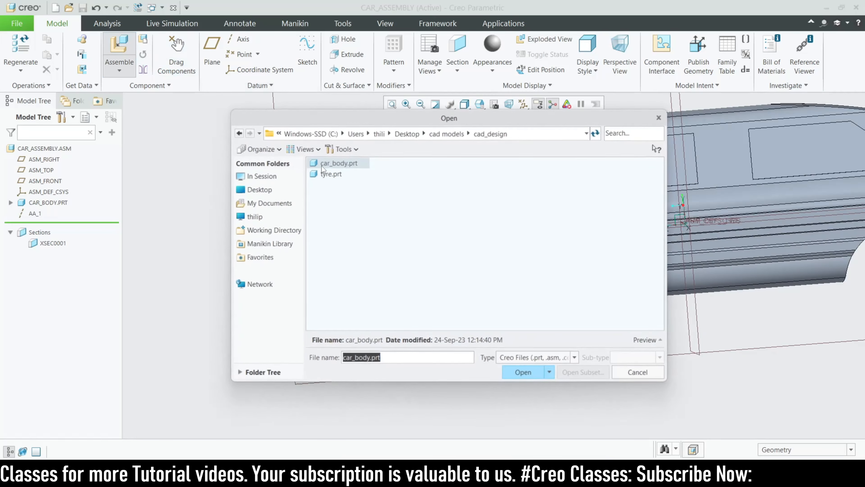
left_click(656, 412)
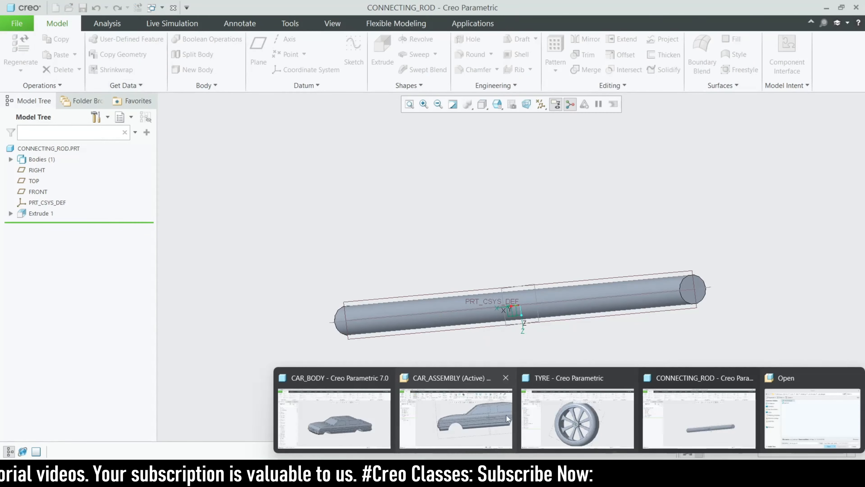
left_click(506, 415)
left_click(521, 373)
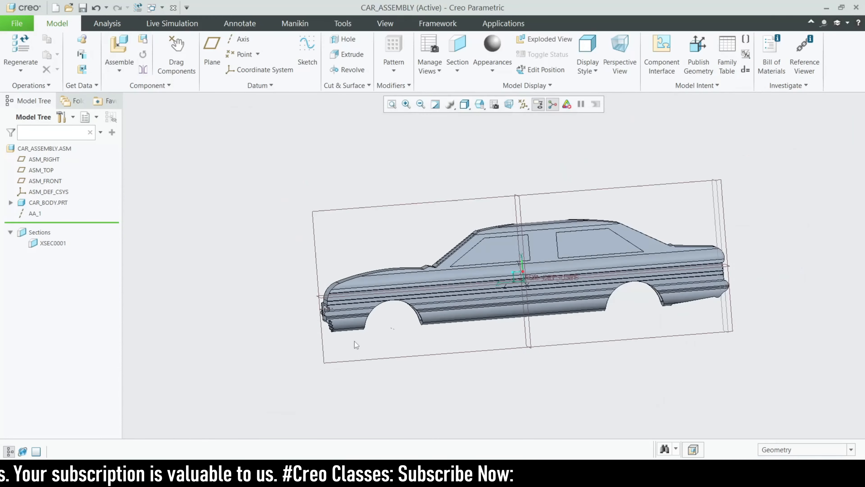
Switch to the CONNECTING_ROD part and save it in the cad_design folder
left_click(761, 422)
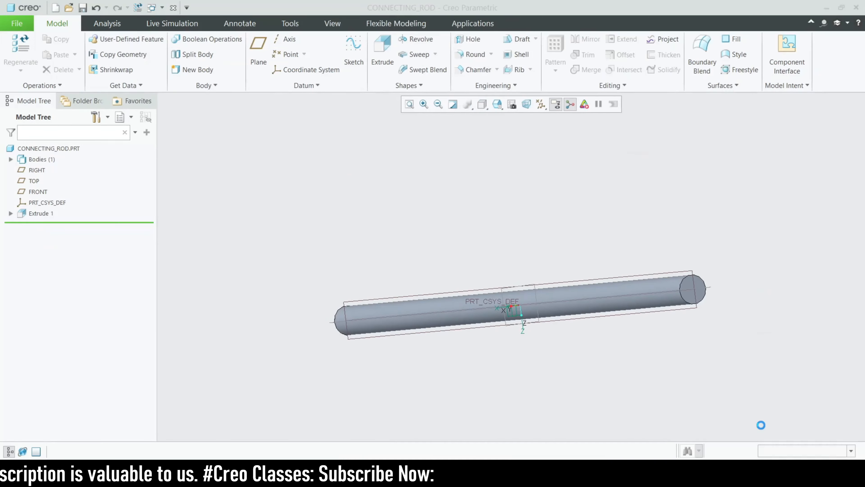
left_click(83, 8)
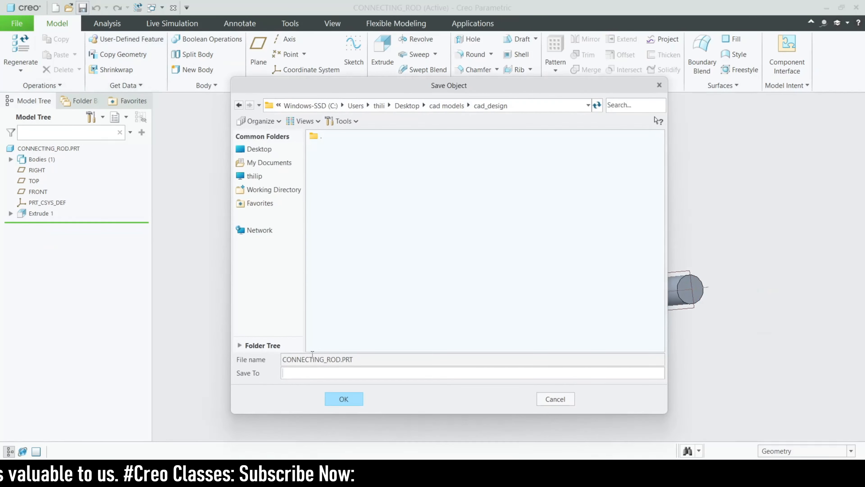
left_click(344, 399)
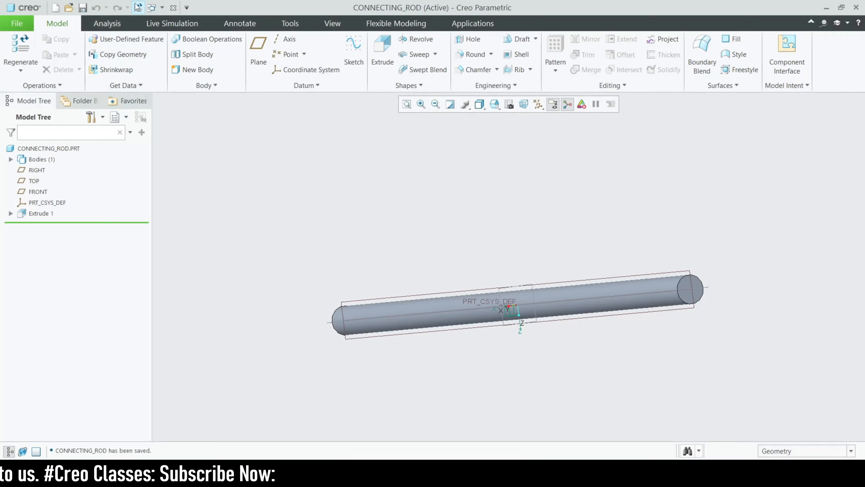
Switch to the TYRE part and view the hub side of the wheel
left_click(152, 7)
left_click(185, 45)
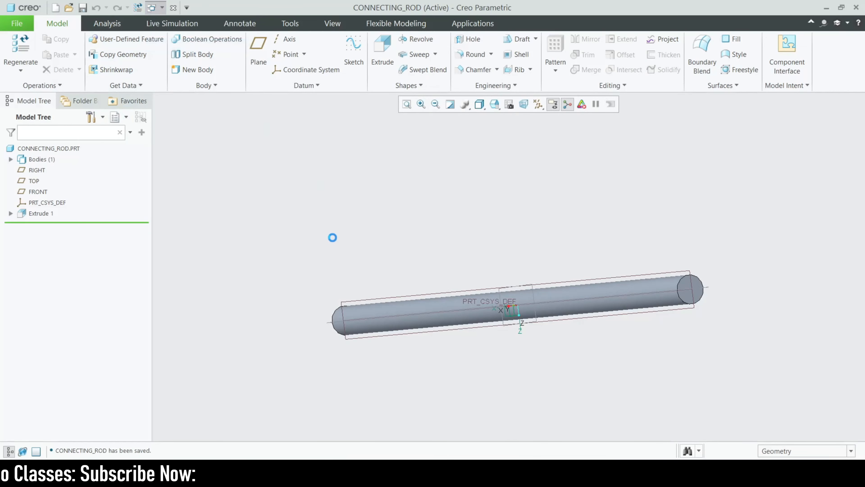
middle_click_drag(377, 274, 395, 319)
scroll(395, 318, "up", 5)
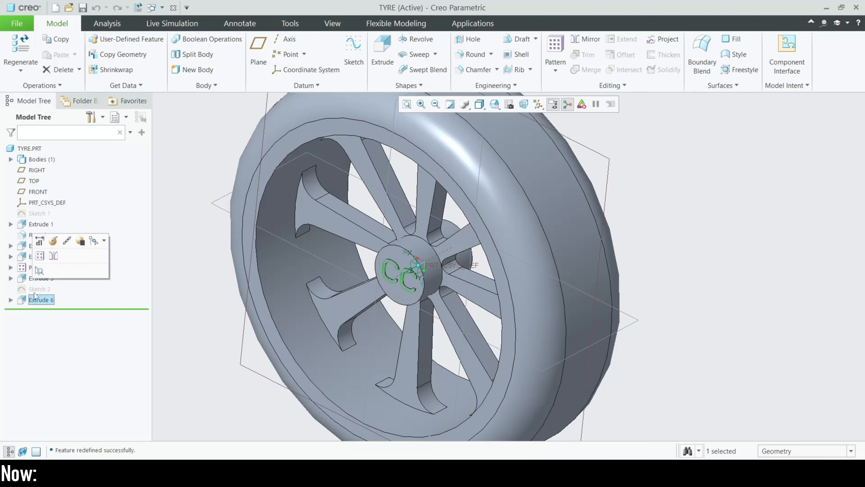
Redefine the wheel's hub extrusion, Extrude 3, with a blind depth of 10 on side 1
left_click(34, 280)
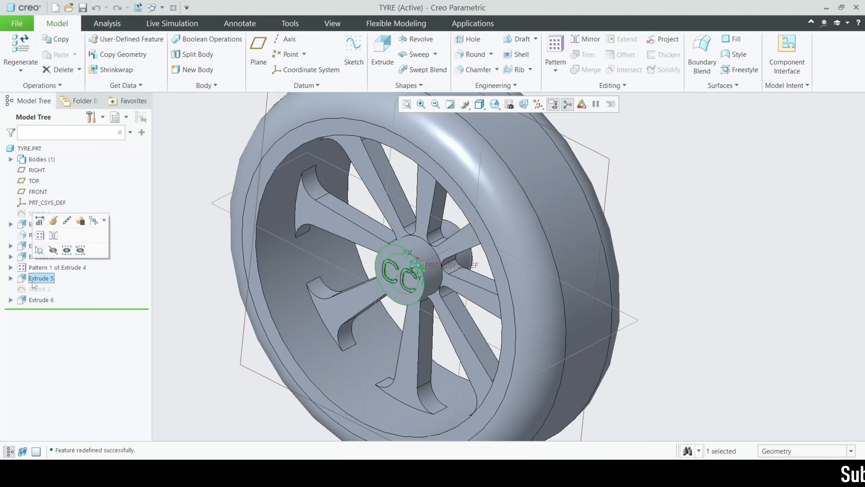
left_click(36, 267)
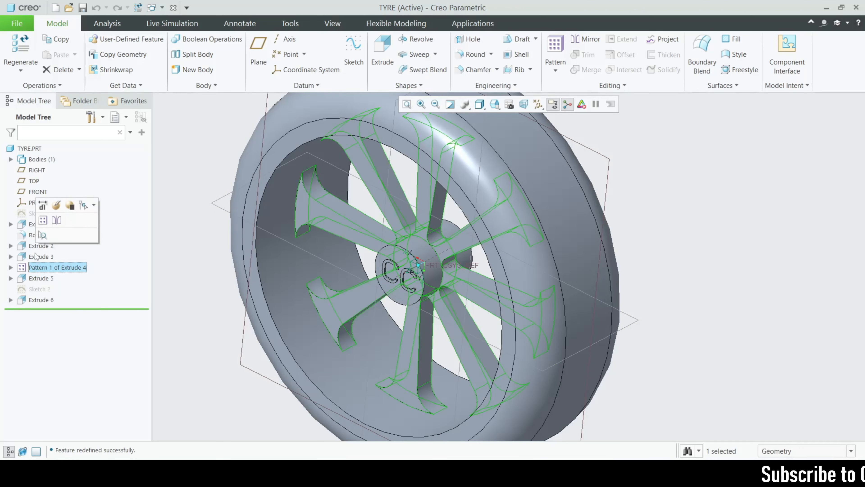
left_click(37, 257)
left_click(56, 193)
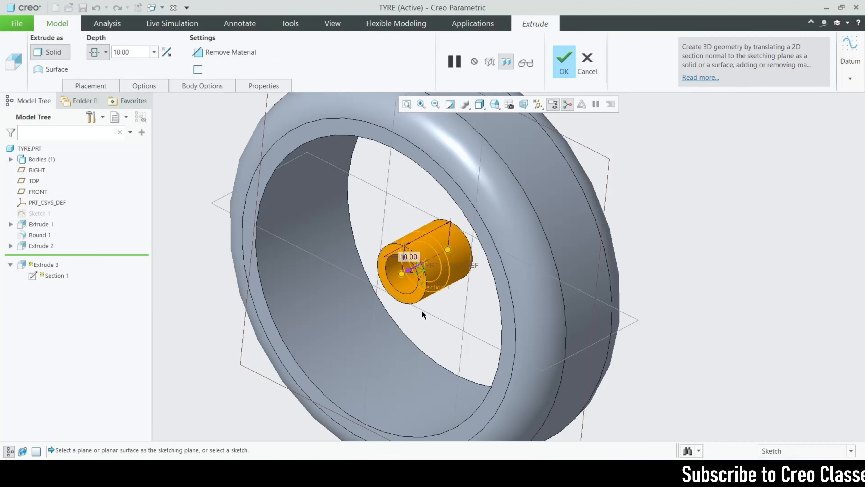
scroll(405, 290, "up", 3)
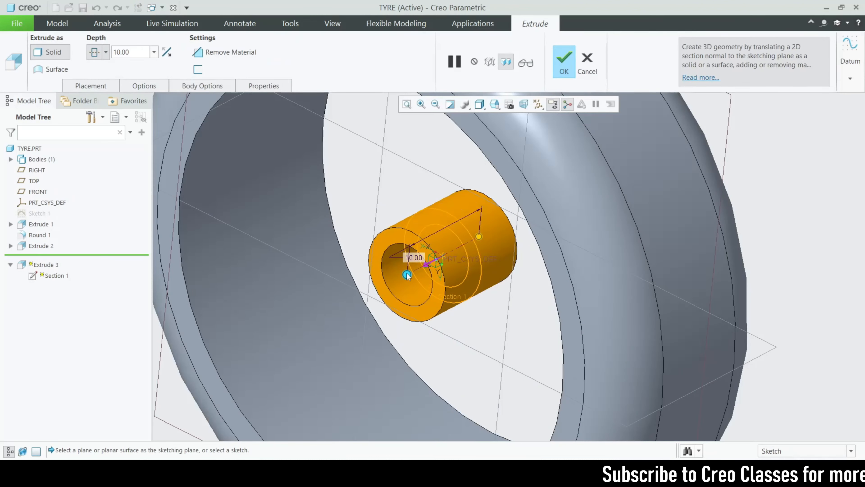
scroll(405, 286, "down", 5)
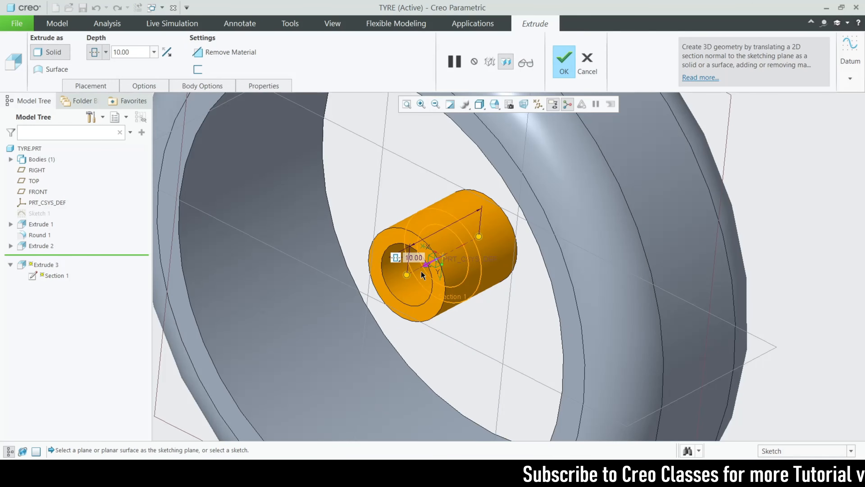
scroll(409, 288, "up", 5)
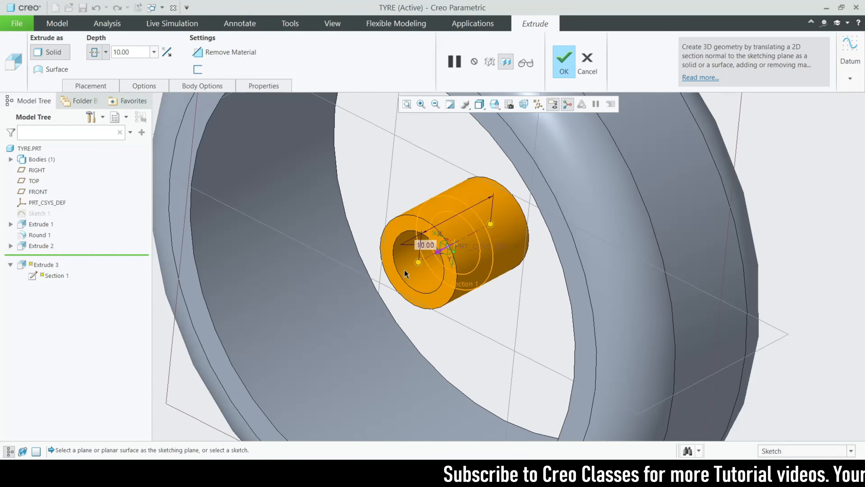
left_click(154, 87)
left_click(211, 133)
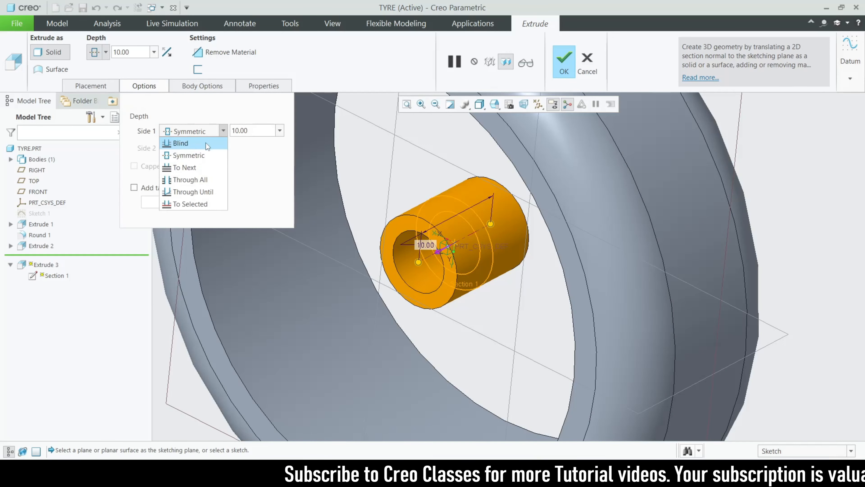
left_click(206, 142)
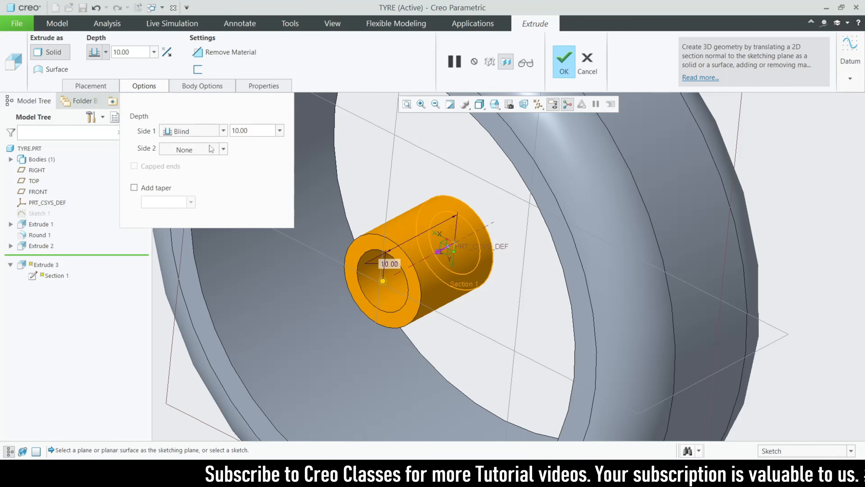
Add a blind depth of 5 on side 2 of the hub extrusion and complete the redefinition
left_click(191, 162)
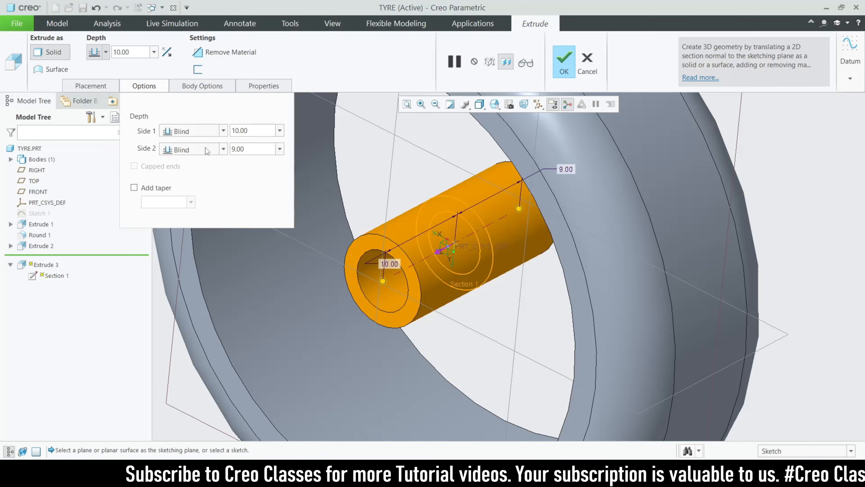
left_click(259, 149)
type("5")
key("Return")
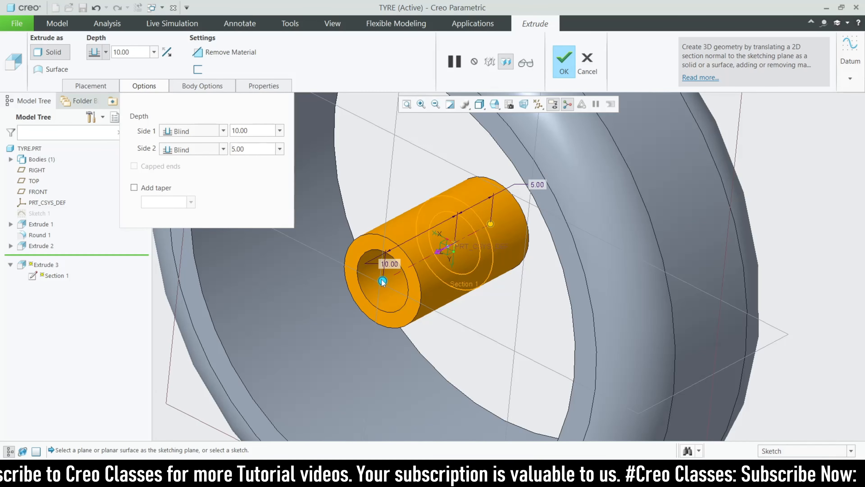
middle_click_drag(379, 257, 386, 293)
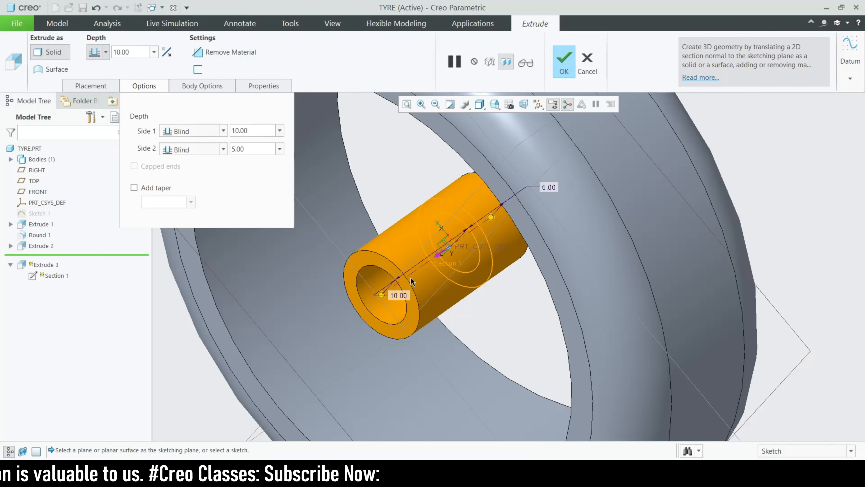
mouse_move(397, 299)
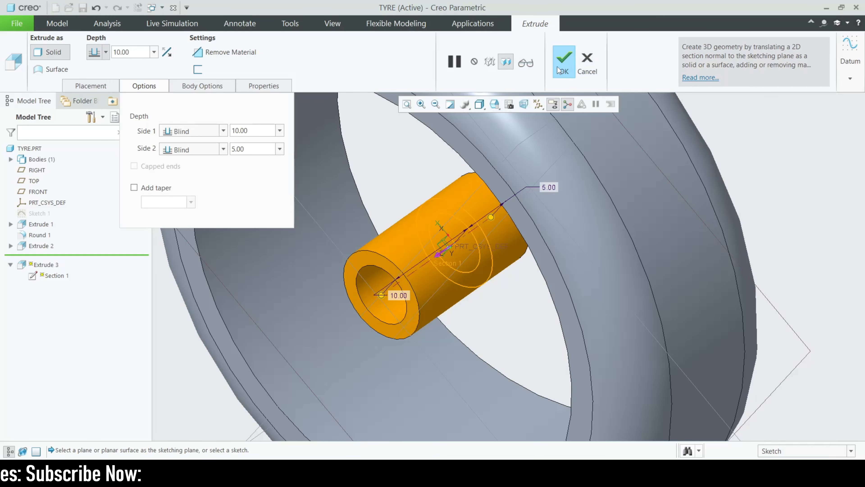
left_click(563, 61)
key("ctrl+d")
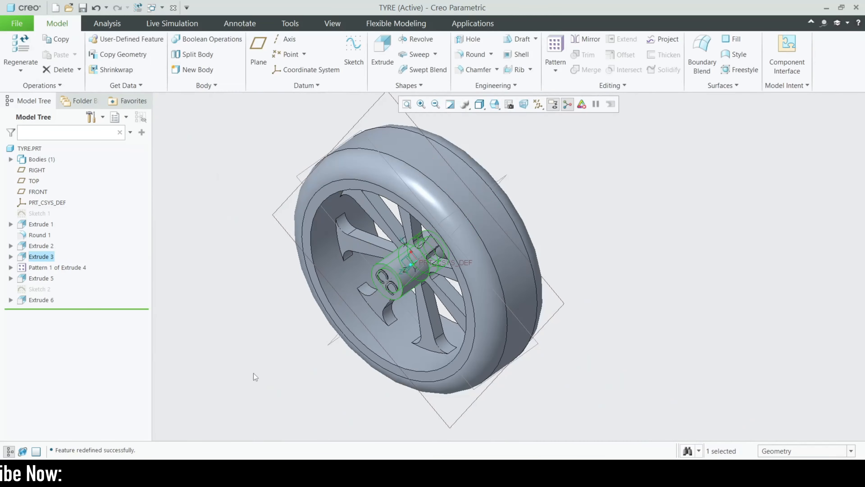
Sketch a circle matching the hub bore on the recessed face inside the back of the hub
mouse_move(366, 381)
middle_mouse_down()
mouse_move(371, 340)
mouse_move(278, 336)
mouse_move(308, 327)
middle_mouse_up()
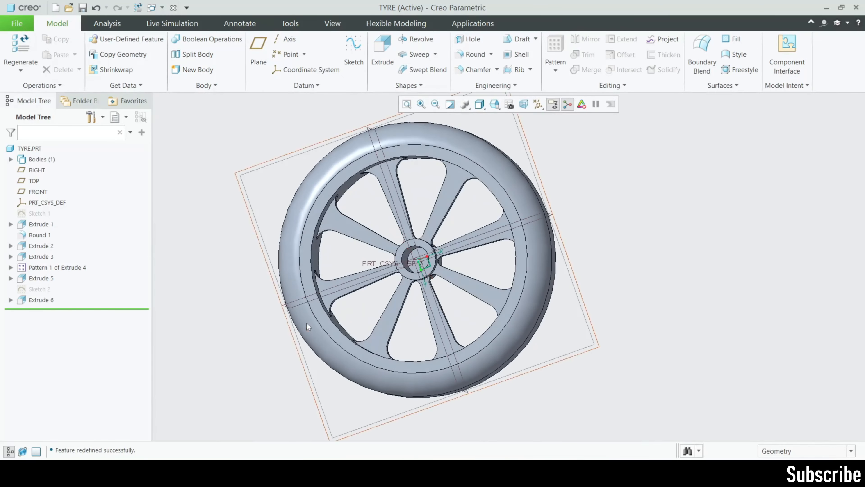
scroll(432, 251, "up", 4)
left_click(432, 230)
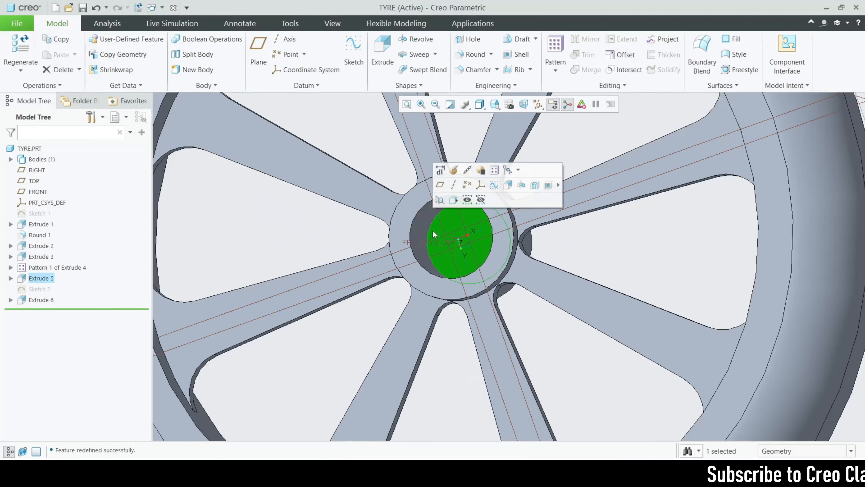
left_click(374, 61)
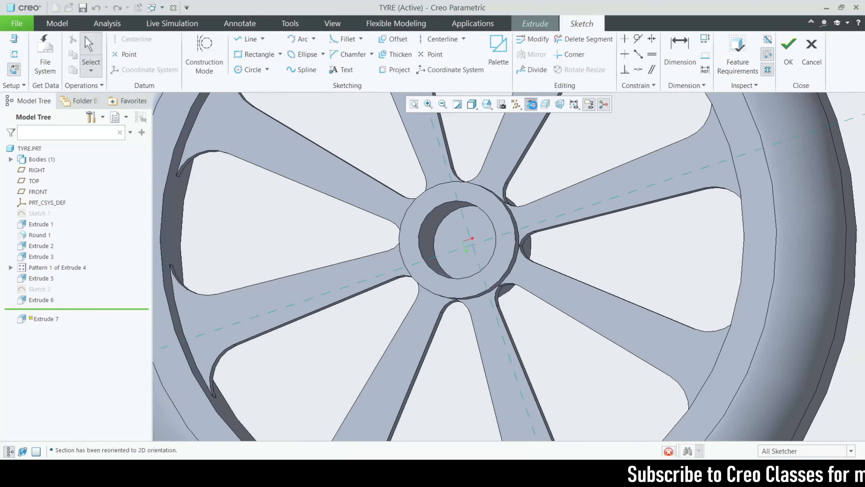
scroll(489, 262, "up", 5)
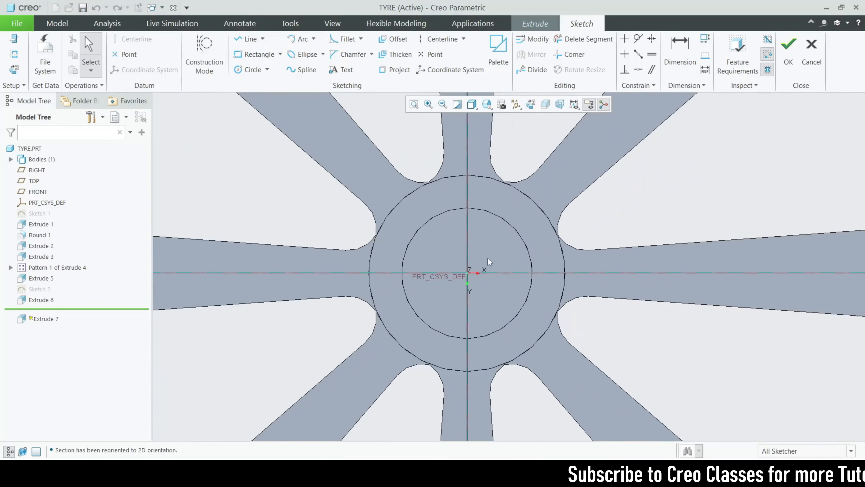
left_click(247, 71)
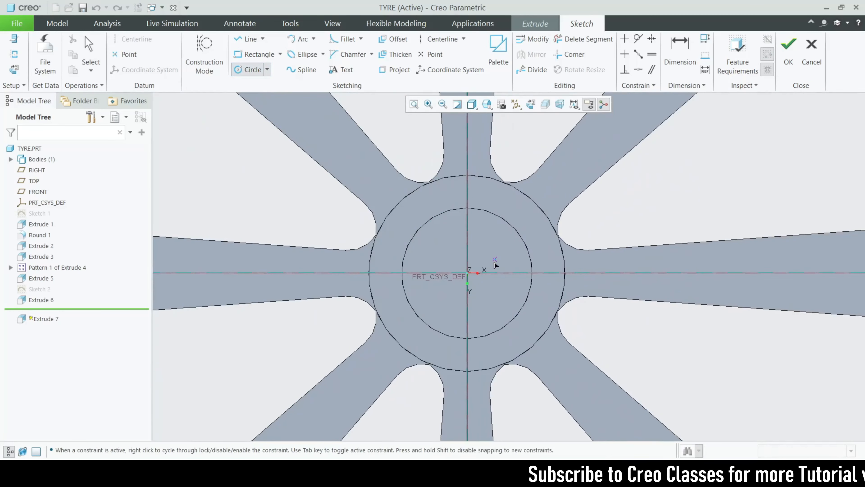
left_click(494, 336)
left_click(788, 51)
Extrude the bore circle as a solid with a blind depth of 5 to partly fill the hub
mouse_move(552, 252)
middle_mouse_down()
mouse_move(512, 278)
mouse_move(535, 264)
middle_mouse_up()
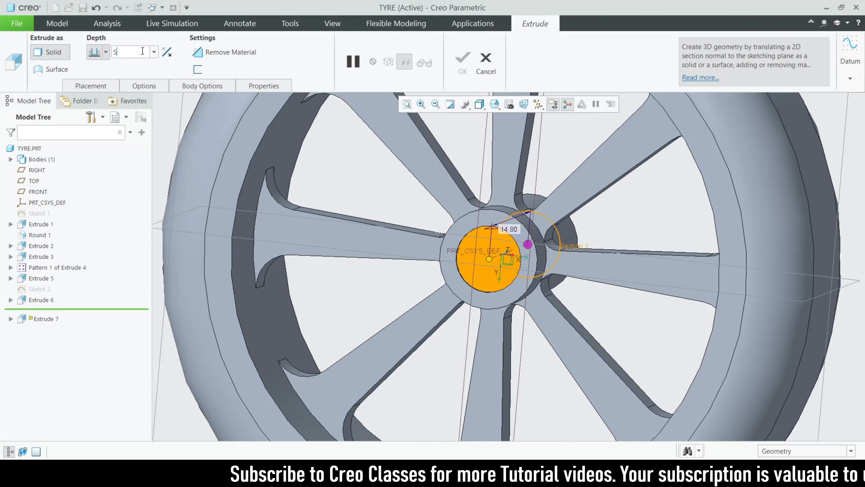
key("Return")
left_click(456, 66)
scroll(461, 209, "up", 4)
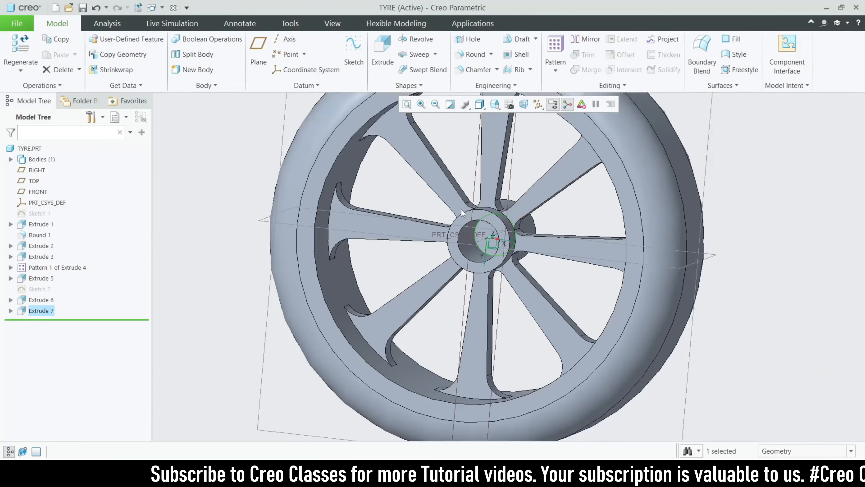
Save the TYRE part and switch to the CAR_ASSEMBLY model
left_click(300, 261)
middle_click_drag(300, 261, 438, 258)
scroll(441, 254, "down", 2)
scroll(441, 254, "up", 3)
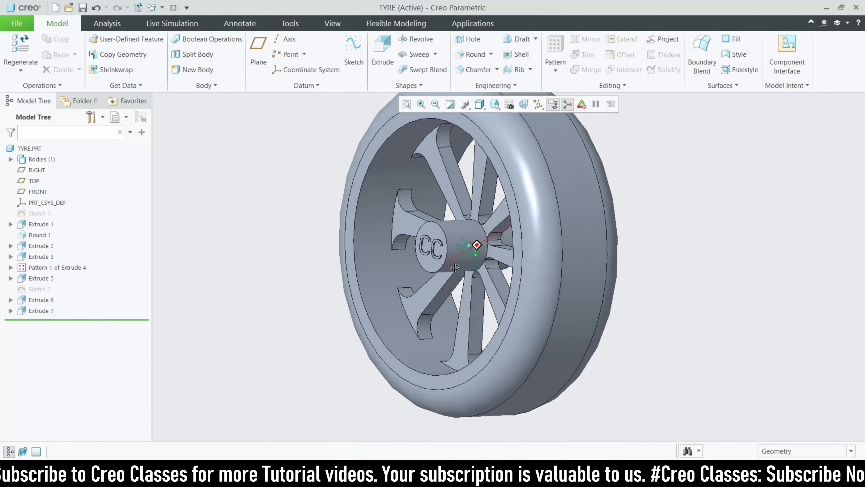
middle_click_drag(453, 264, 491, 266)
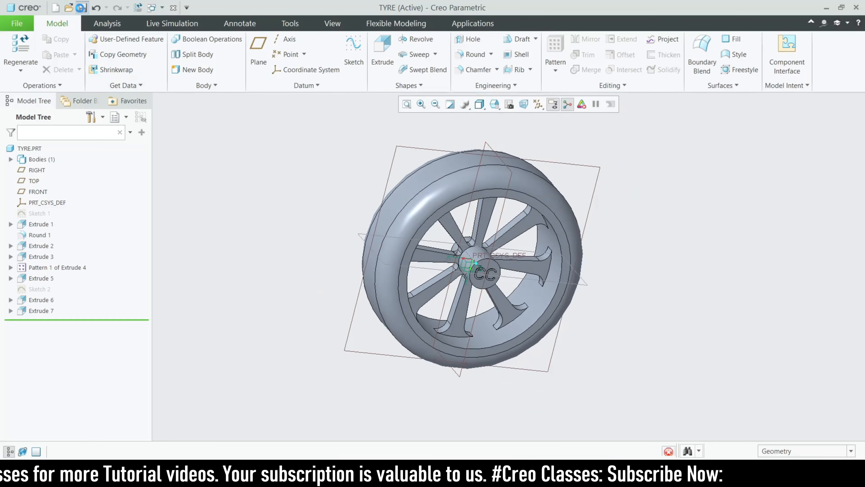
left_click(161, 5)
left_click(181, 32)
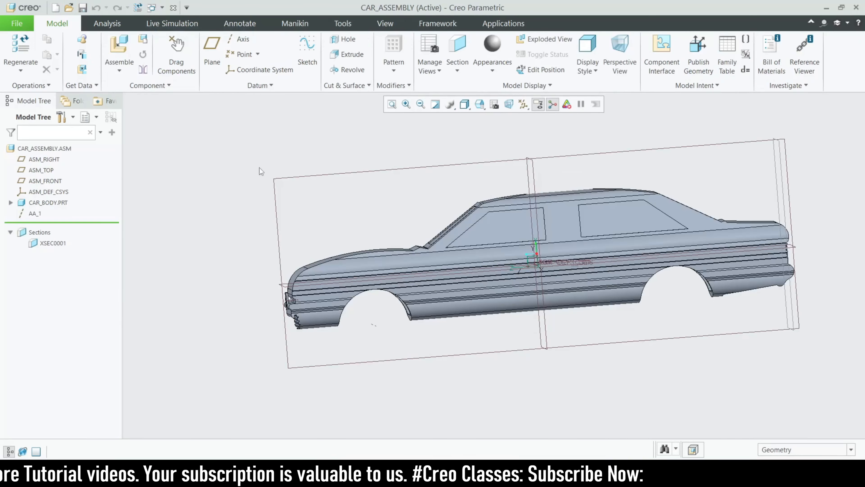
Insert connecting_rod.prt with a Pin connection and align its axis with datum axis AA_1 at the front wheel arch
middle_click_drag(399, 272, 364, 288)
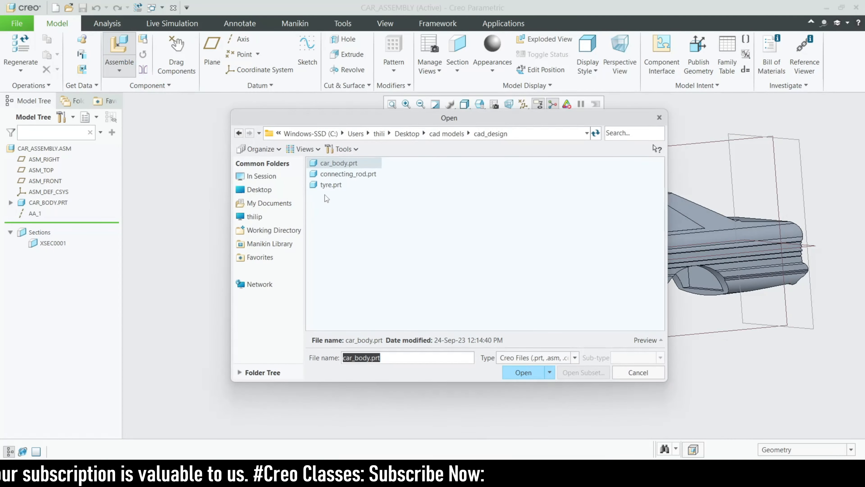
left_click(339, 178)
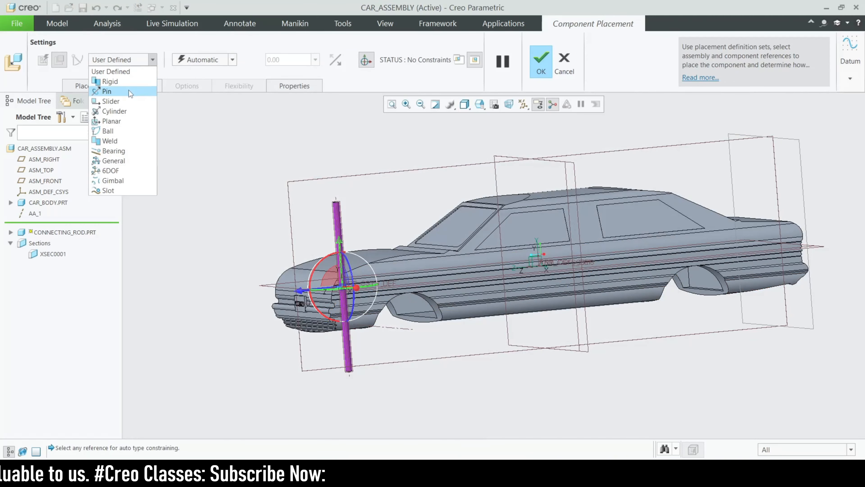
left_click(109, 91)
scroll(392, 335, "up", 5)
left_click(384, 311)
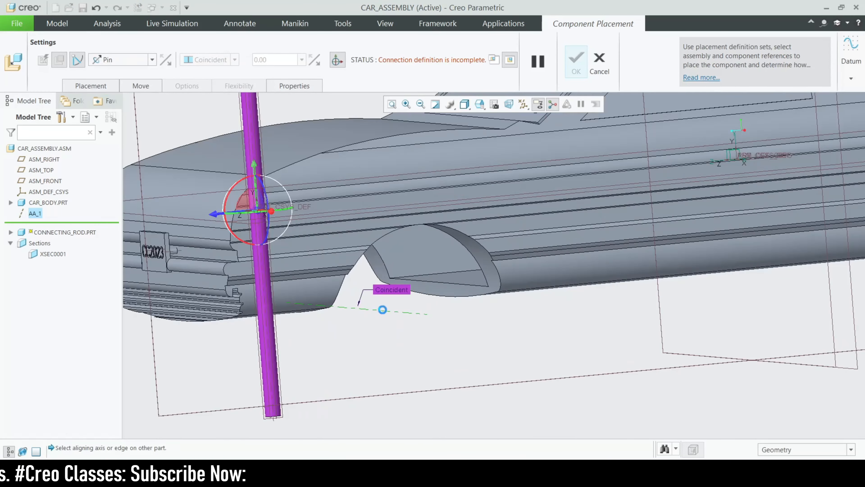
left_click(272, 368)
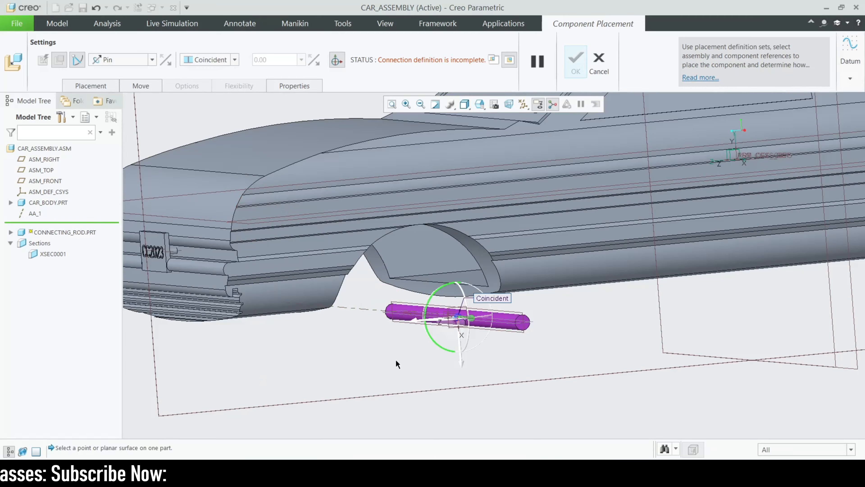
Make the connecting rod's middle datum plane coincident with ASM_RIGHT and complete the rod's placement
scroll(397, 364, "down", 5)
scroll(425, 340, "up", 8)
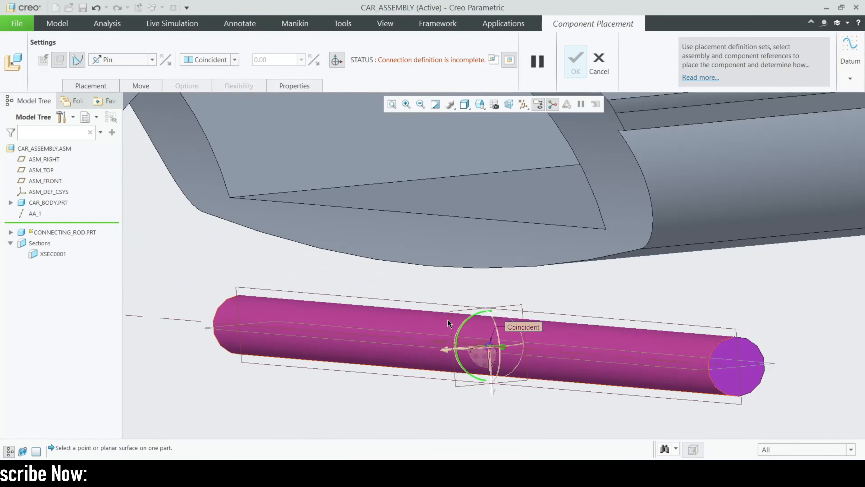
left_click(449, 323)
scroll(453, 332, "down", 5)
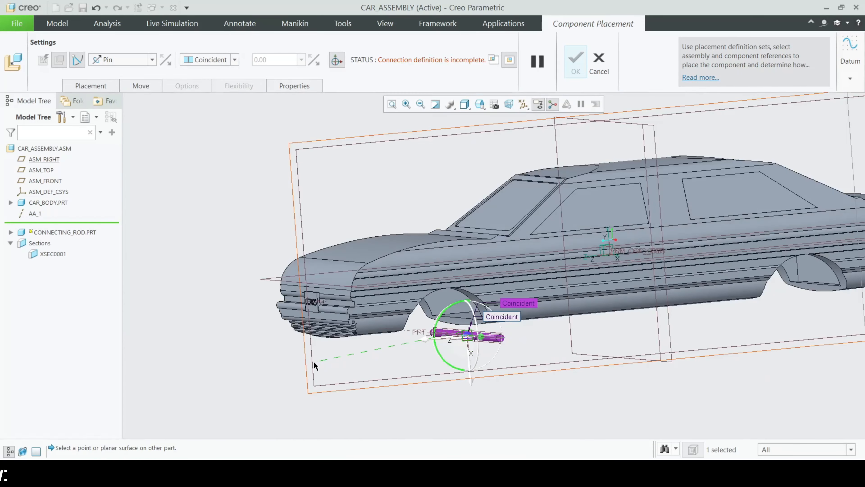
left_click(314, 363)
mouse_move(439, 369)
middle_mouse_down()
mouse_move(421, 355)
mouse_move(437, 372)
middle_mouse_up()
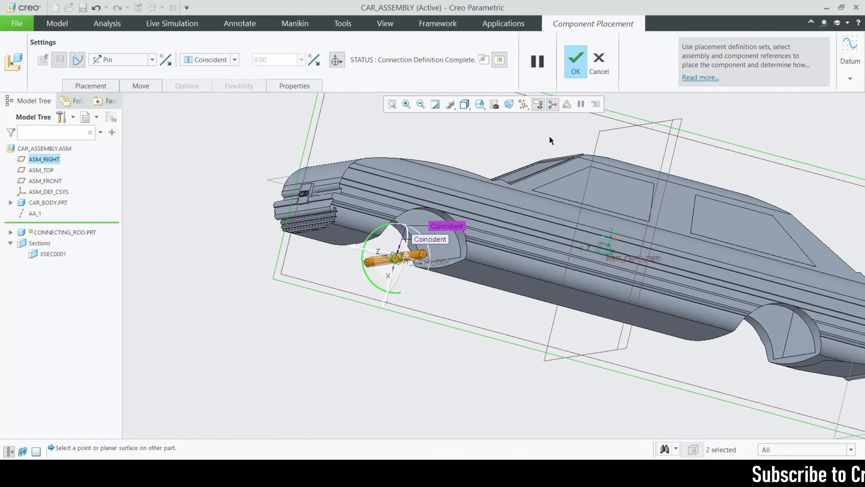
left_click(575, 61)
Insert tyre.prt into the assembly and move it towards the connecting rod at the front wheel arch
scroll(427, 306, "down", 2)
mouse_move(404, 330)
middle_mouse_down()
mouse_move(416, 360)
mouse_move(396, 361)
mouse_move(417, 349)
mouse_move(416, 307)
mouse_move(427, 362)
mouse_move(411, 345)
mouse_move(412, 294)
middle_mouse_up()
scroll(411, 294, "up", 3)
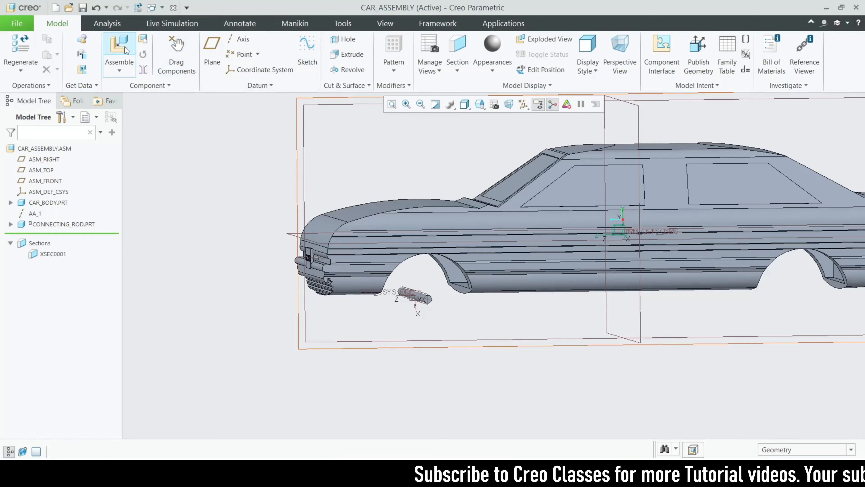
left_click(338, 185)
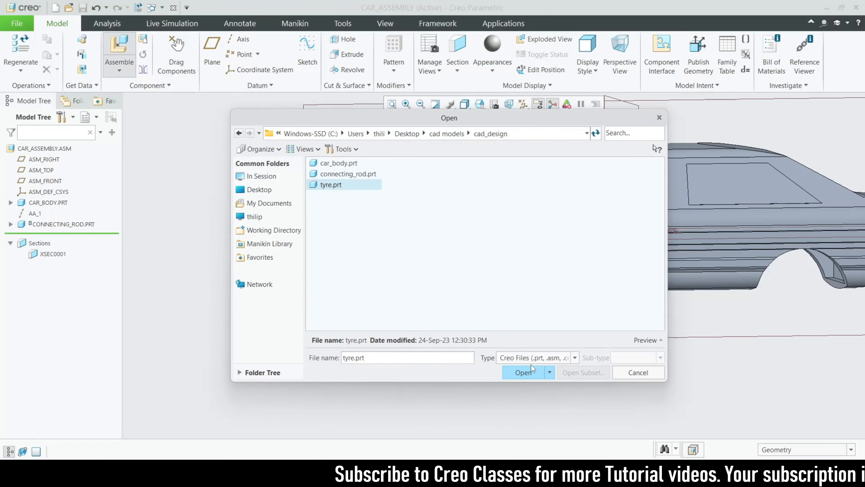
left_click(524, 372)
scroll(335, 324, "up", 3)
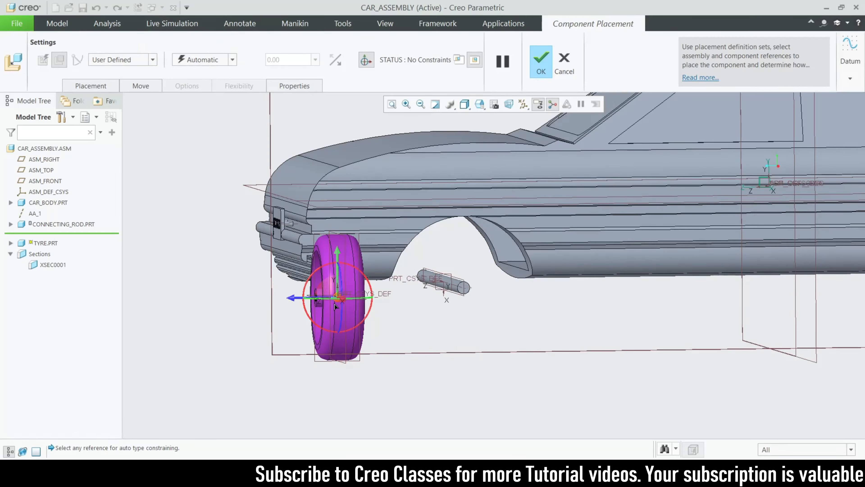
left_click_drag(341, 304, 404, 300)
Give the tyre a Pin connection and align its centre axis with the connecting rod's axis
middle_click_drag(282, 320, 323, 319)
scroll(331, 319, "down", 1)
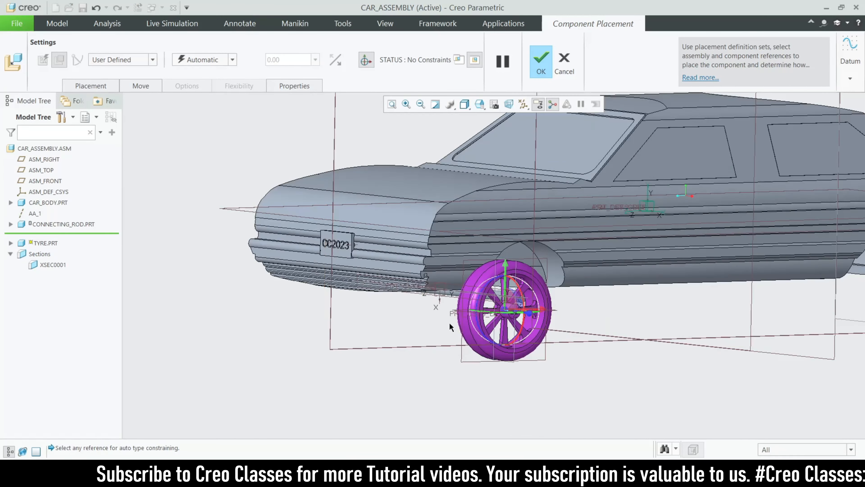
scroll(474, 323, "up", 4)
left_click(153, 59)
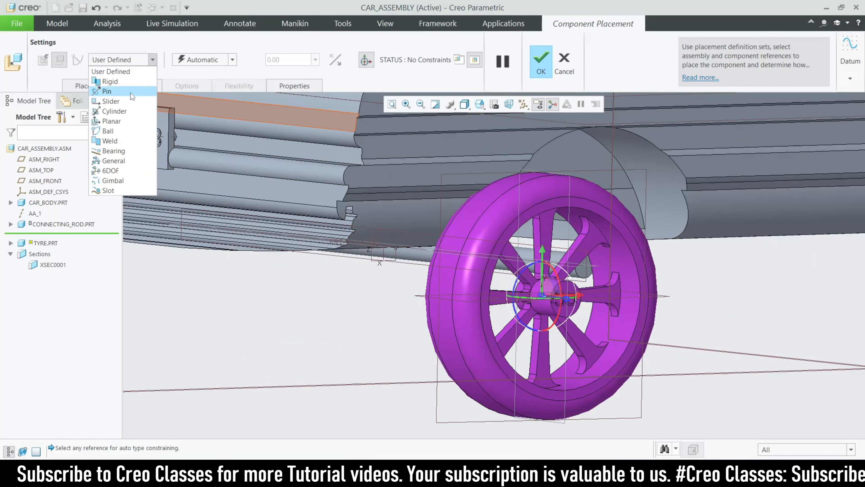
left_click(131, 91)
scroll(471, 298, "up", 6)
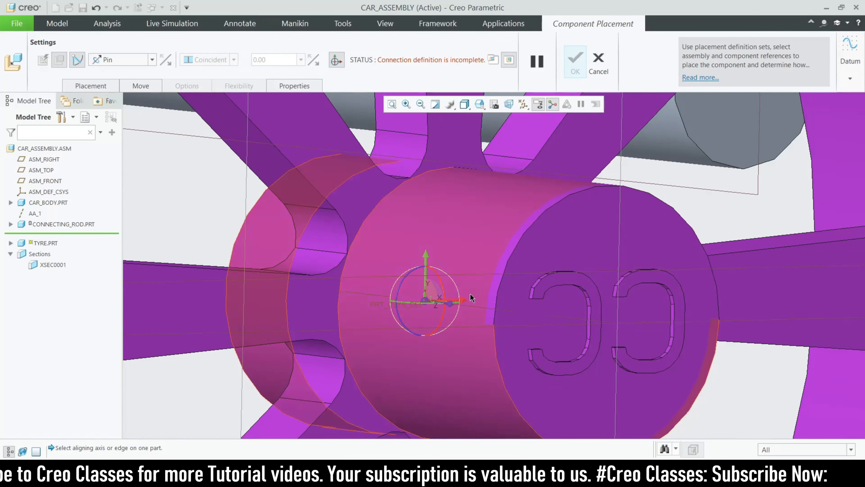
scroll(383, 297, "down", 6)
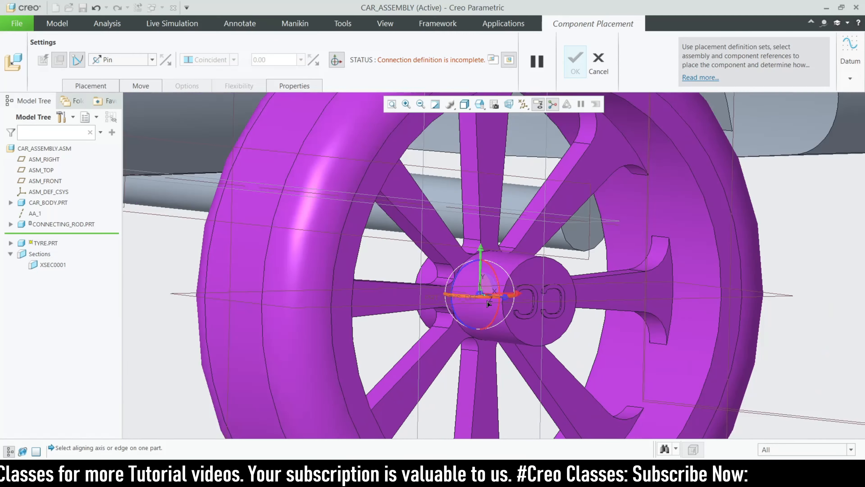
left_click_drag(464, 279, 481, 303)
scroll(481, 304, "up", 6)
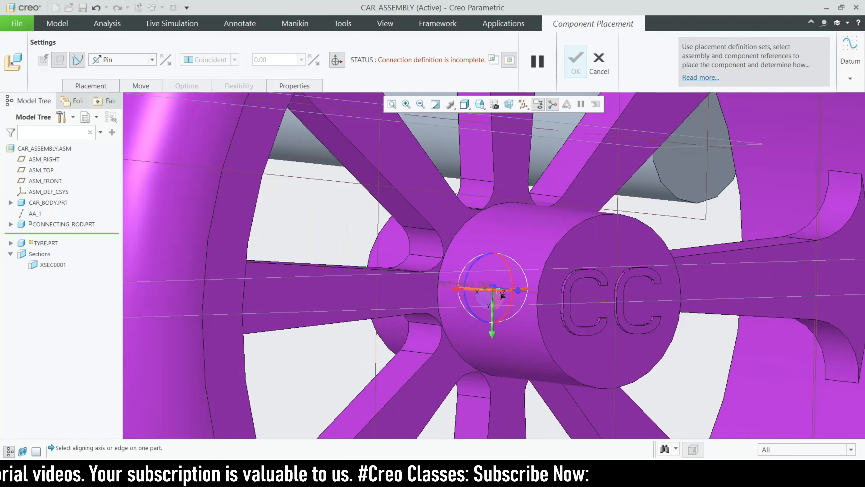
scroll(551, 299, "down", 6)
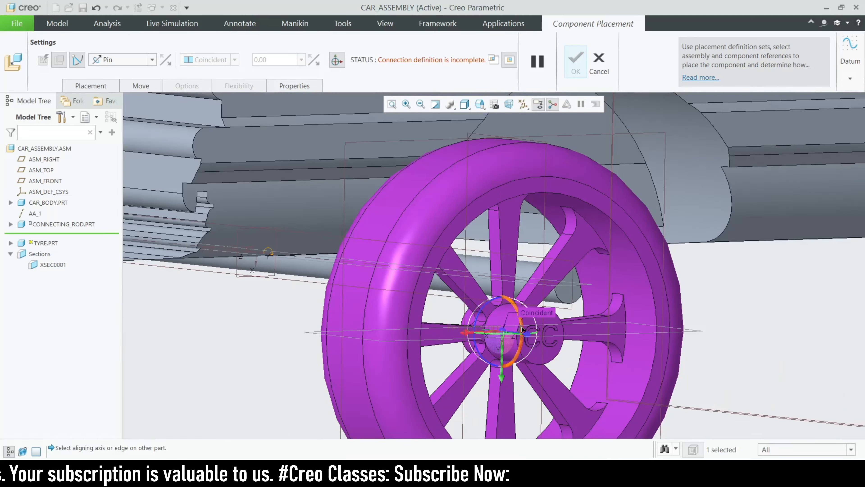
scroll(515, 285, "up", 4)
left_click(532, 282)
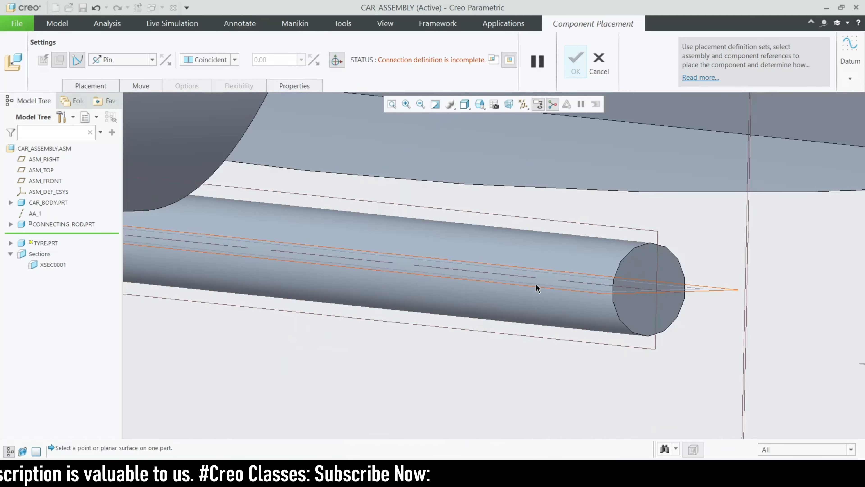
Make the tyre's inner hub face coincident with the connecting rod's end face and complete the tyre's placement
scroll(531, 284, "down", 5)
scroll(508, 285, "up", 5)
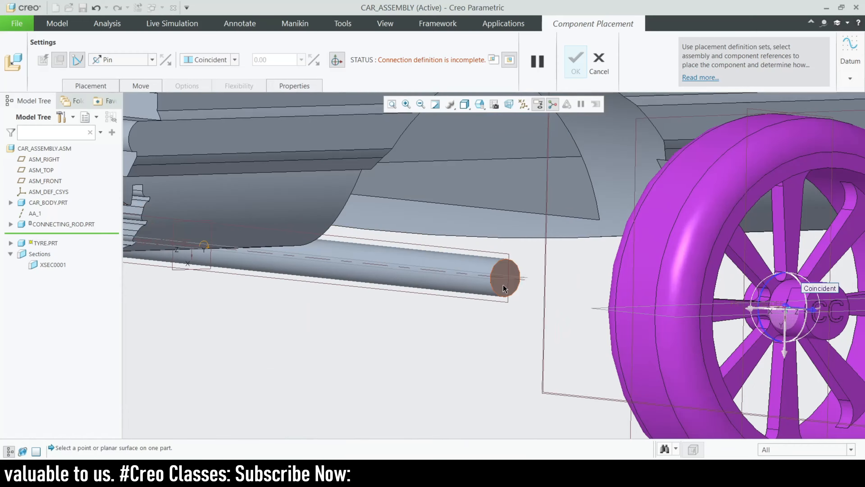
left_click(503, 286)
scroll(378, 298, "down", 5)
middle_click_drag(418, 344, 517, 348)
scroll(458, 354, "down", 3)
scroll(704, 327, "up", 6)
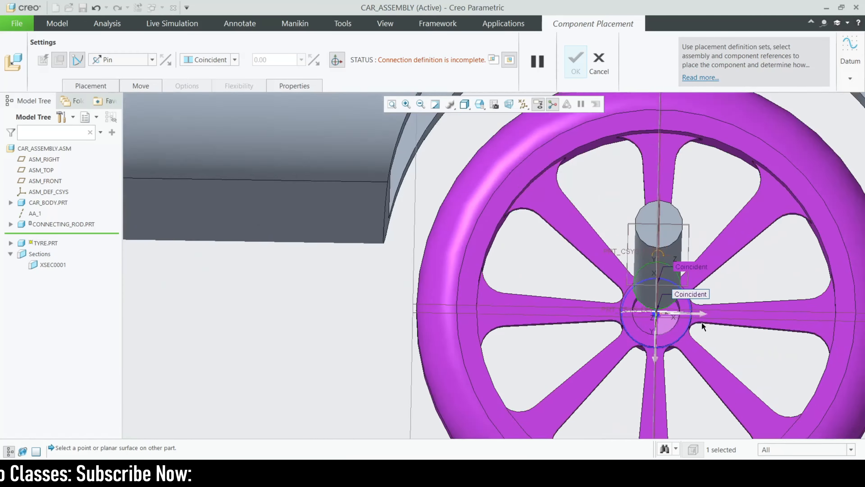
scroll(703, 326, "up", 3)
left_click(613, 324)
scroll(593, 324, "down", 5)
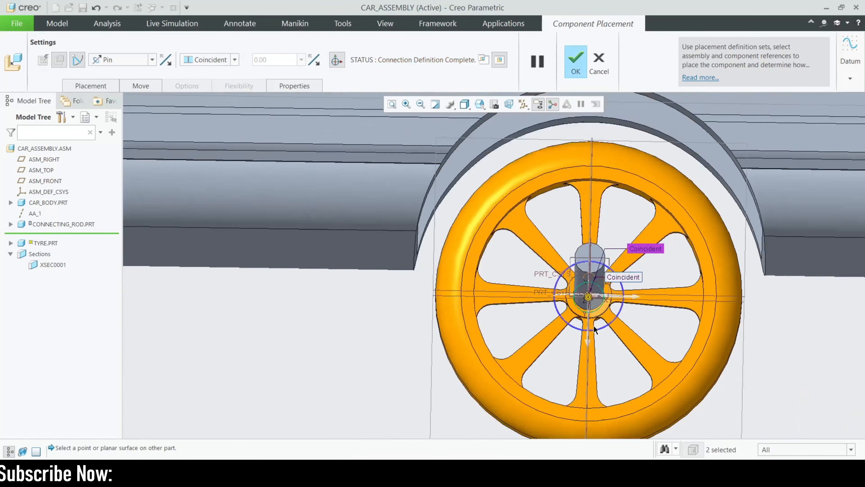
middle_click_drag(611, 359, 596, 313)
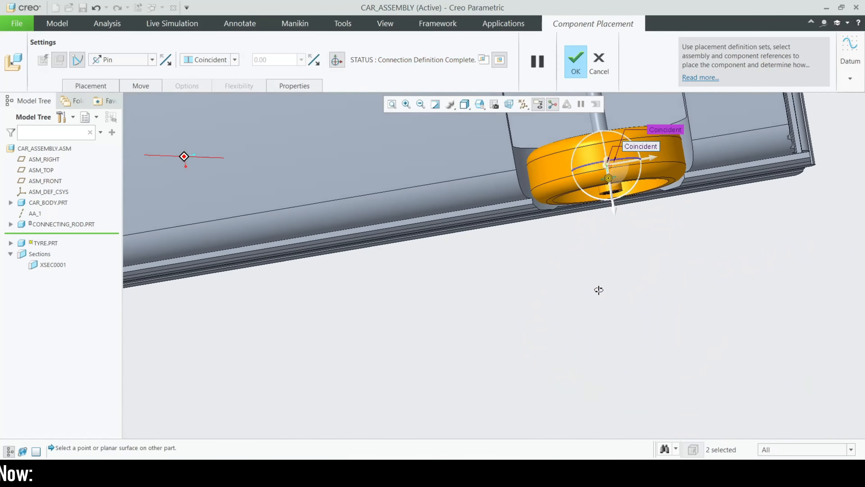
middle_click_drag(583, 331, 507, 375)
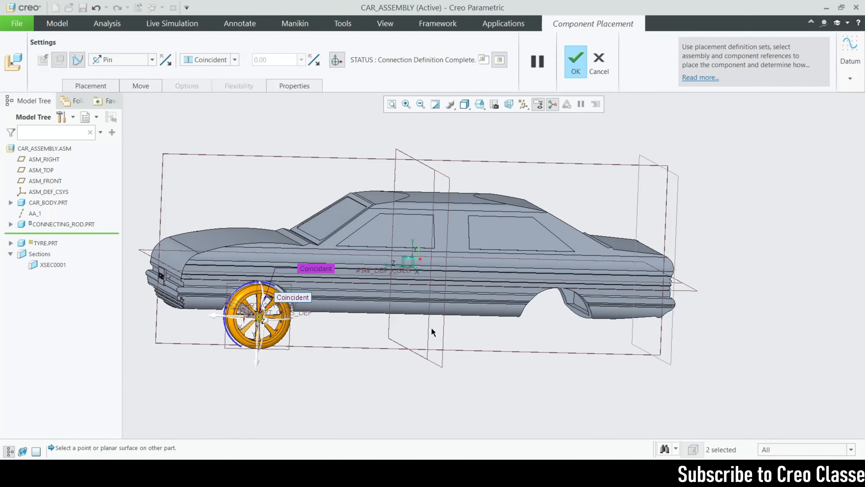
left_click(575, 63)
scroll(392, 395, "down", 2)
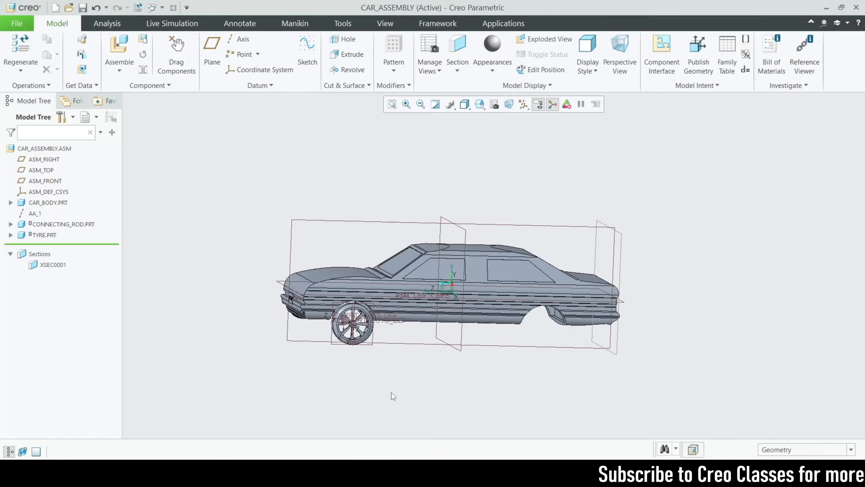
Start a Repeat of the placed TYRE.PRT with both Coincident references chosen as the variable assembly references
scroll(389, 376, "up", 3)
middle_click_drag(389, 377, 549, 399)
scroll(361, 317, "down", 3)
scroll(416, 380, "up", 2)
scroll(444, 363, "up", 2)
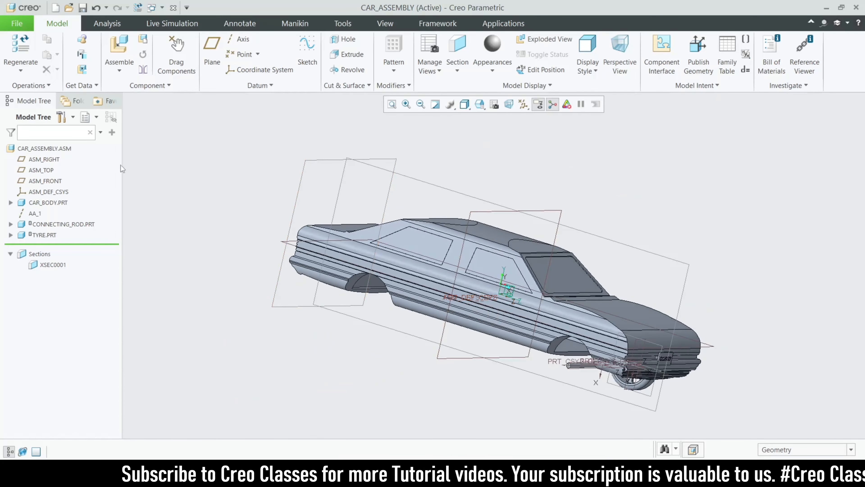
left_click(52, 235)
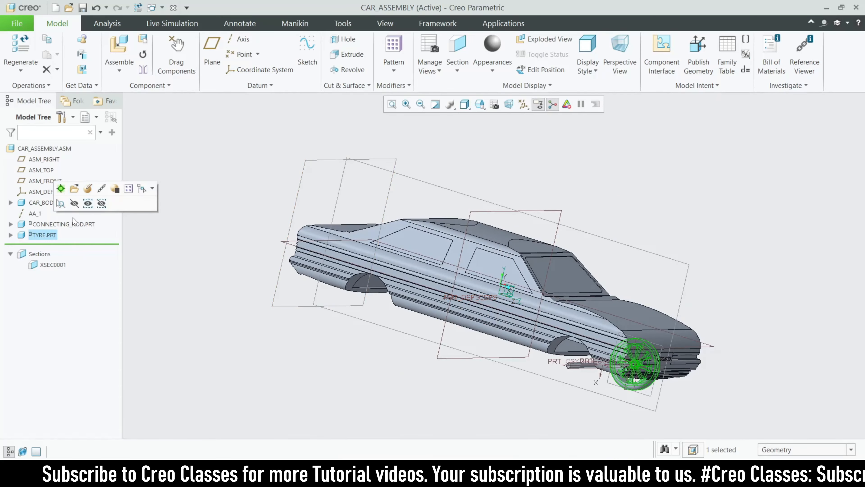
right_click(57, 238)
left_click(81, 69)
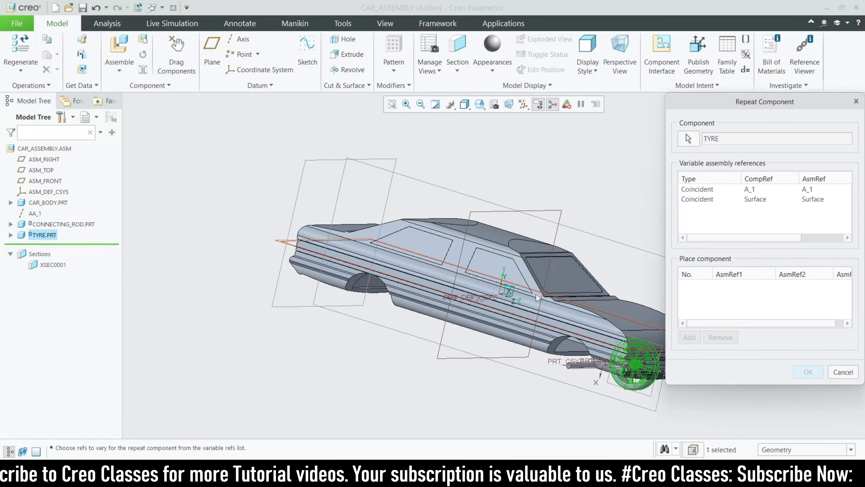
scroll(558, 342, "down", 5)
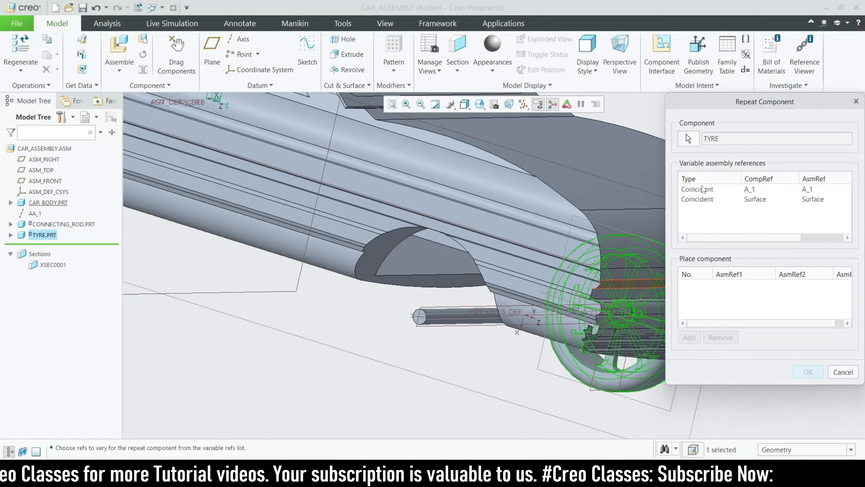
scroll(436, 342, "down", 4)
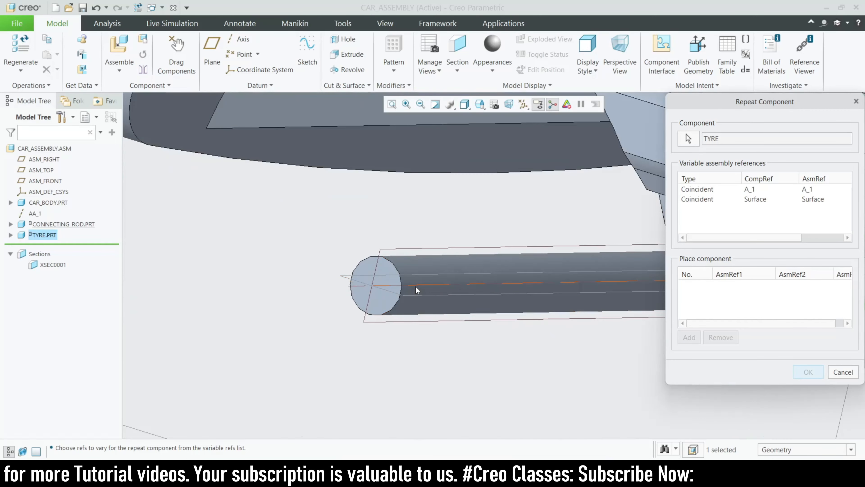
left_click(701, 189)
left_click(702, 200, "ctrl")
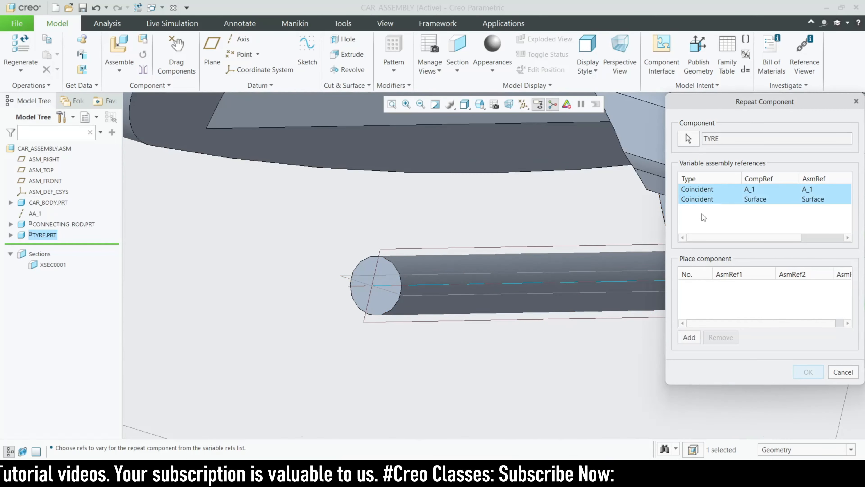
Place a second tyre at the connecting rod's free end using the rod's axis and end face, and complete the repeat
left_click(689, 338)
left_click(427, 287)
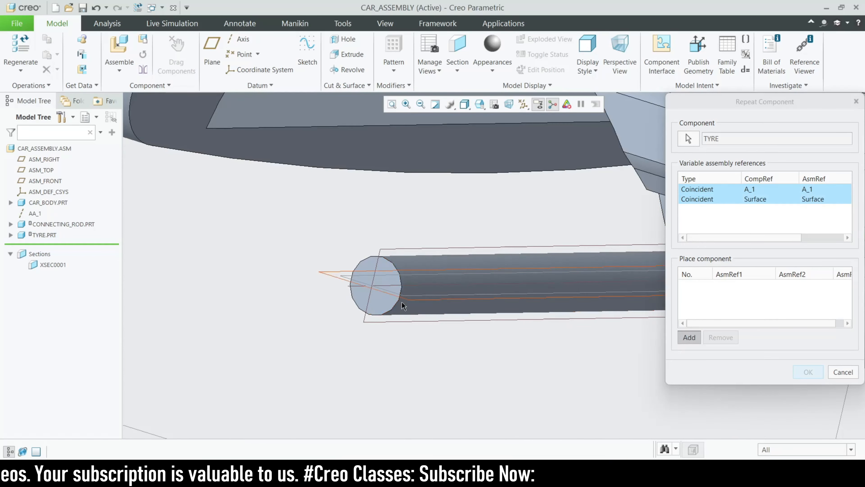
left_click(376, 301)
left_click(804, 369)
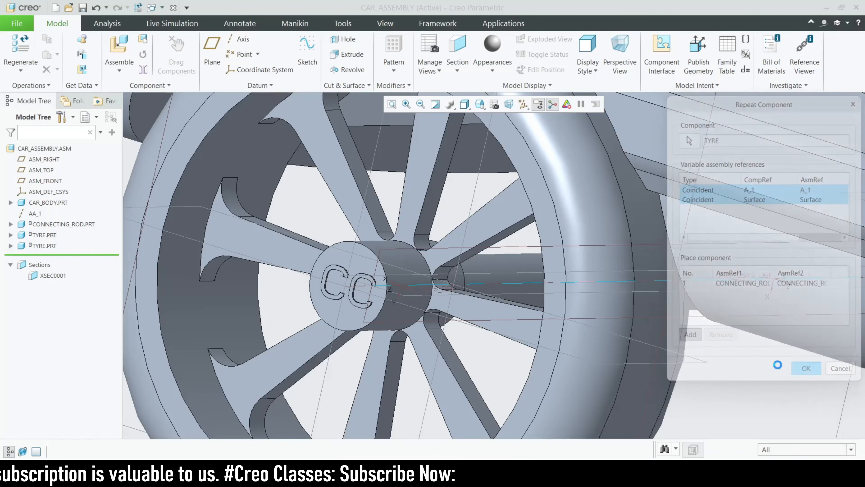
scroll(500, 302, "up", 6)
scroll(550, 364, "up", 5)
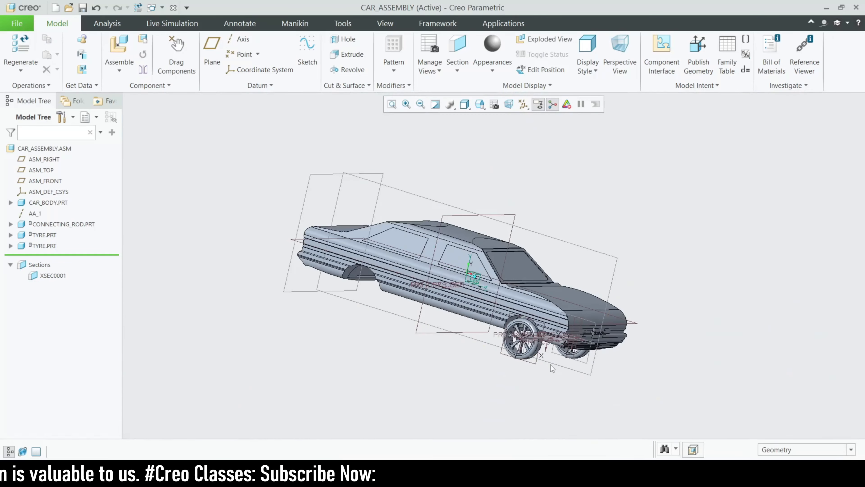
Hide all datum entities and examine the front axle with its two tyres from the side and underneath
mouse_move(551, 364)
middle_mouse_down()
mouse_move(502, 378)
mouse_move(456, 355)
mouse_move(467, 388)
mouse_move(456, 380)
mouse_move(460, 371)
middle_mouse_up()
scroll(428, 327, "down", 5)
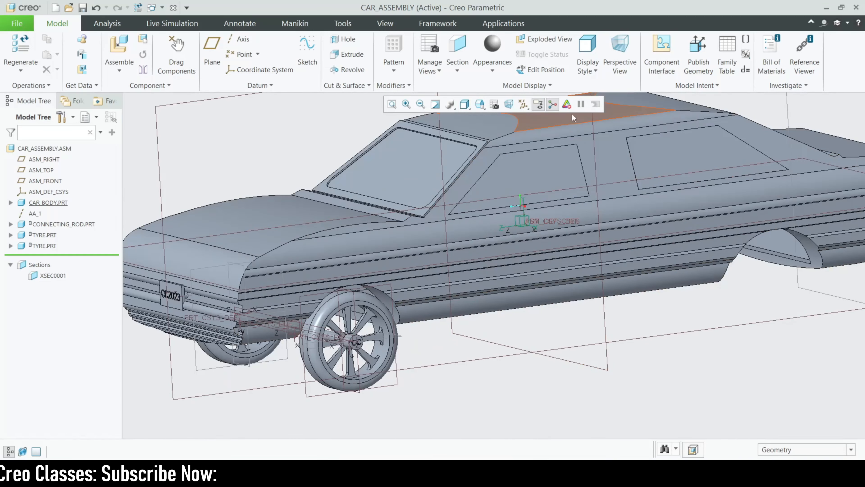
left_click(524, 107)
left_click(531, 118)
scroll(472, 313, "up", 3)
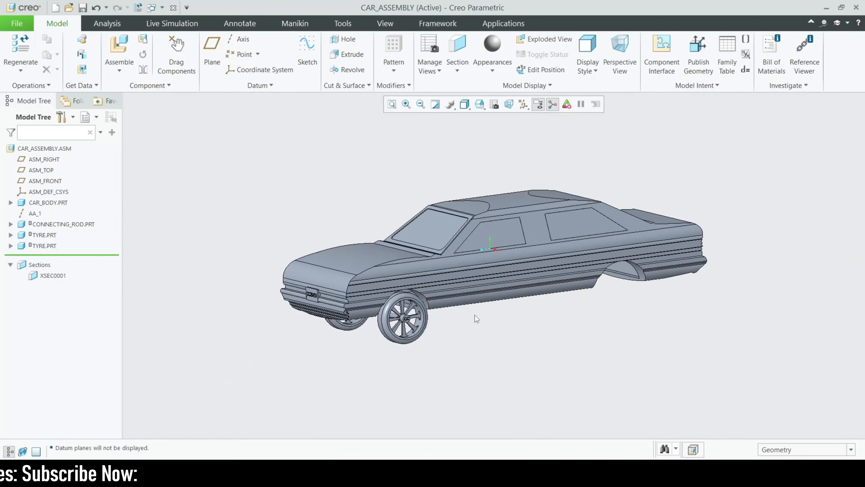
scroll(481, 319, "down", 1)
middle_click_drag(485, 325, 472, 304)
middle_click_drag(385, 302, 370, 307)
scroll(311, 289, "up", 3)
scroll(327, 295, "down", 3)
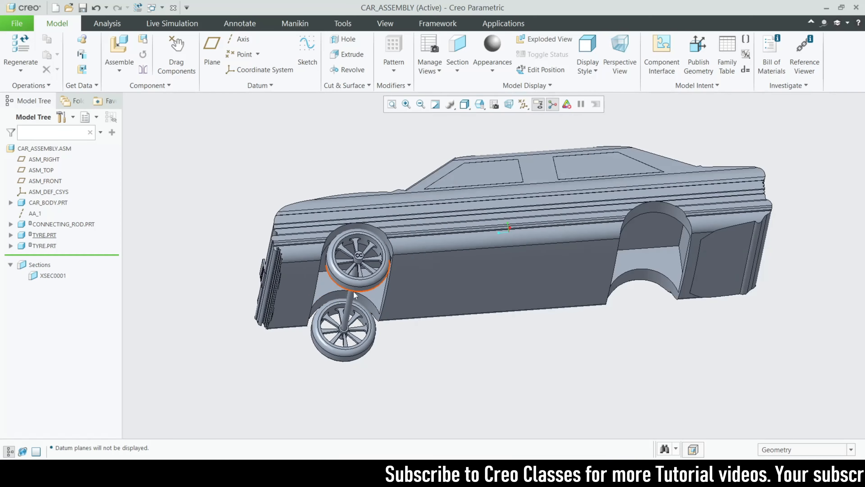
Turn the datum plane display back on and identify the ASM_RIGHT plane around the car
left_click(523, 104)
left_click(527, 164)
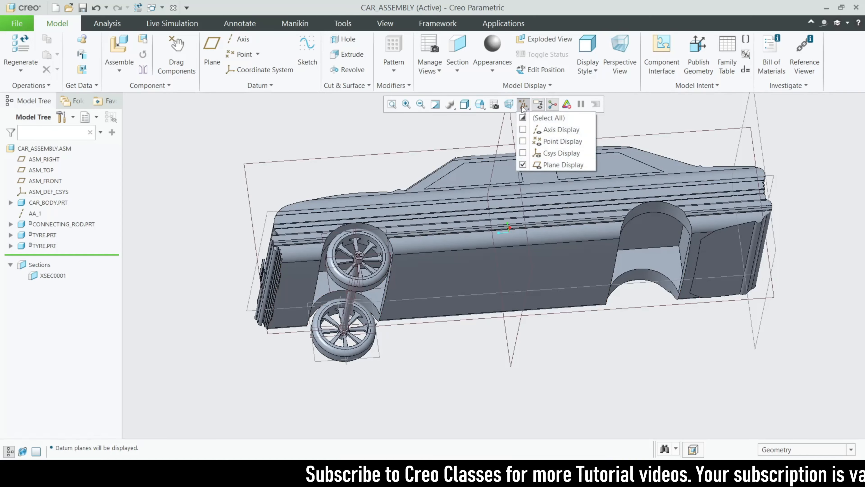
middle_click_drag(482, 236, 468, 267)
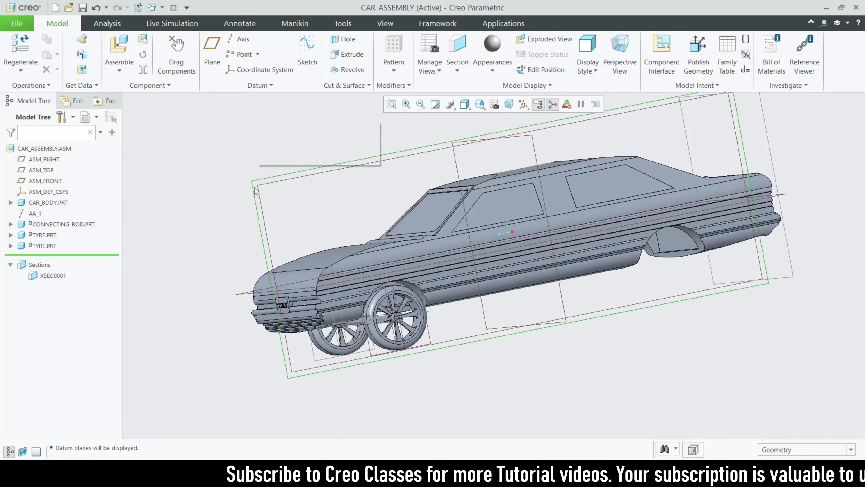
left_click(254, 192)
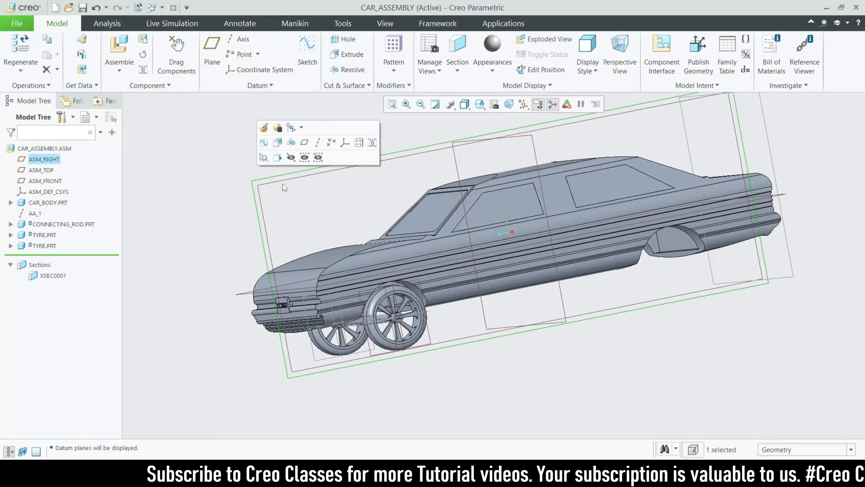
left_click(252, 174)
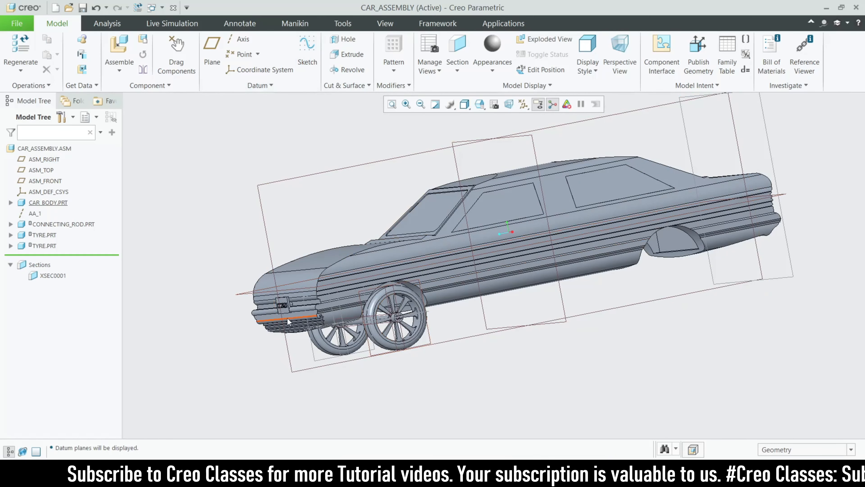
left_click(265, 225)
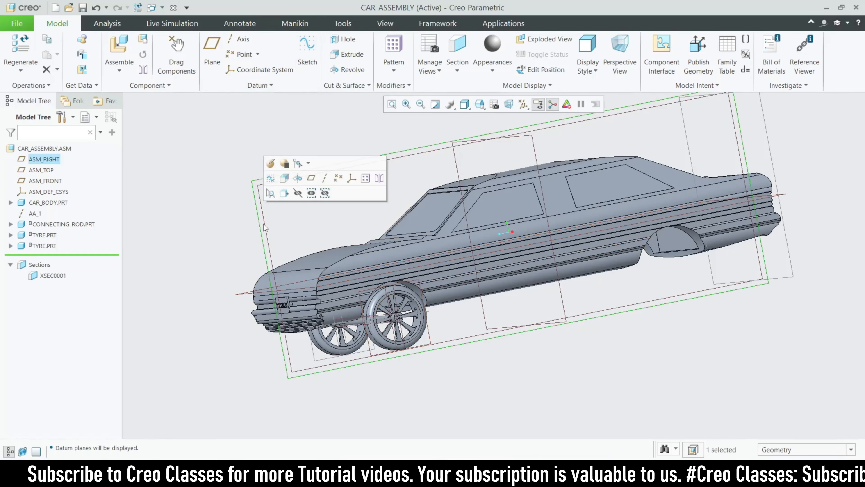
left_click(137, 237)
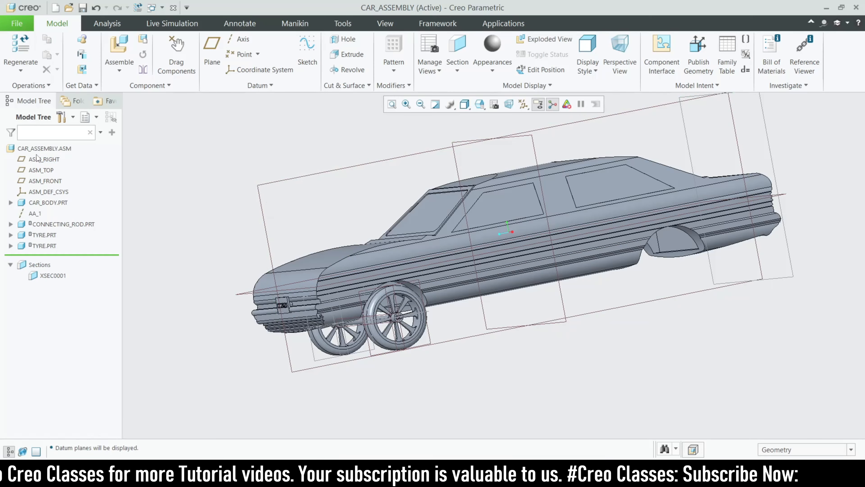
Activate CAR_BODY.PRT in the assembly and start a sketch on ASM_RIGHT with ASM_TOP as the Top orientation reference
left_click(41, 204)
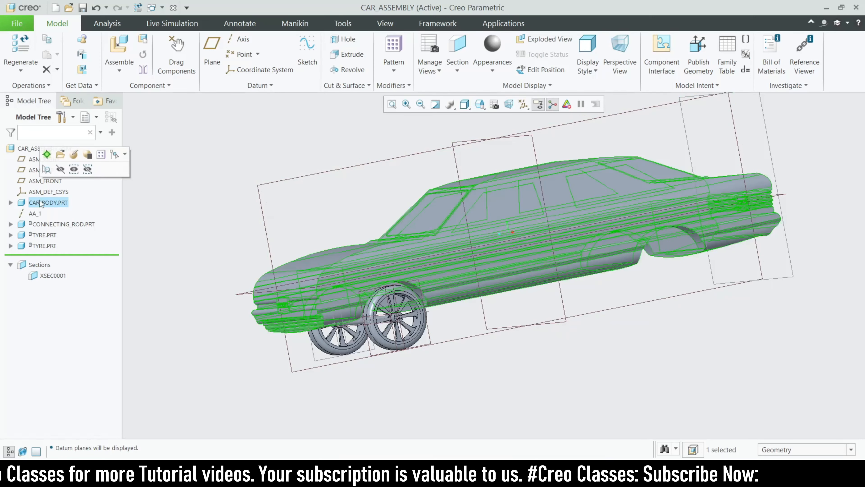
left_click(46, 154)
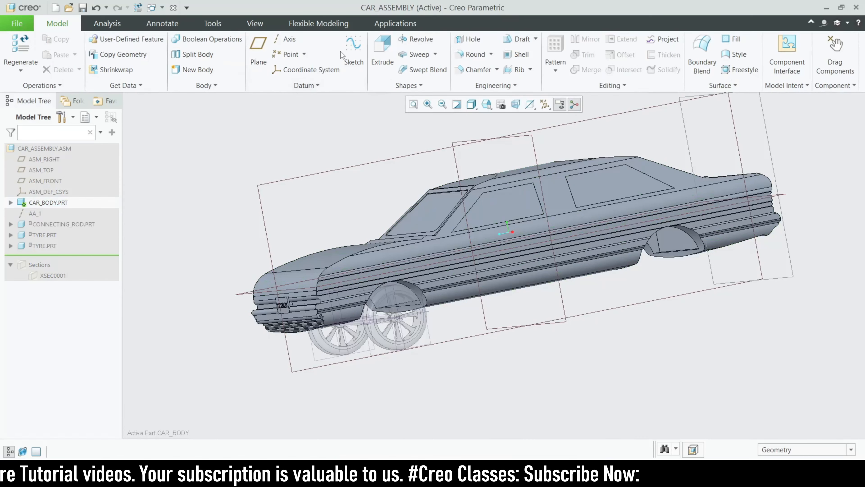
left_click(353, 51)
left_click(475, 141)
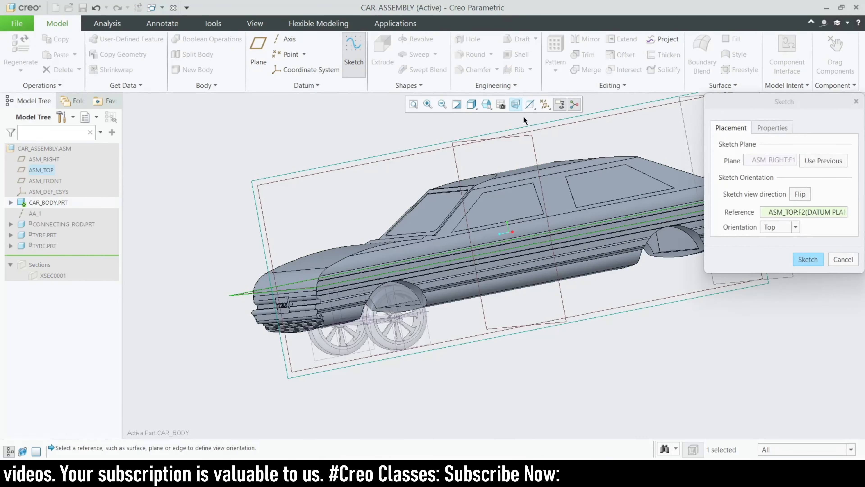
left_click(808, 259)
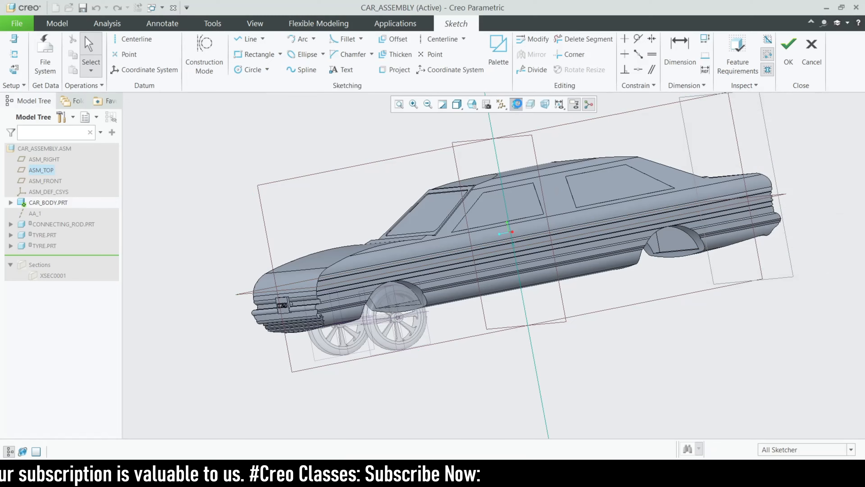
Orient the sketch plane flat to the screen and add the front connecting rod's surface as a sketch reference
left_click(516, 104)
scroll(376, 295, "down", 8)
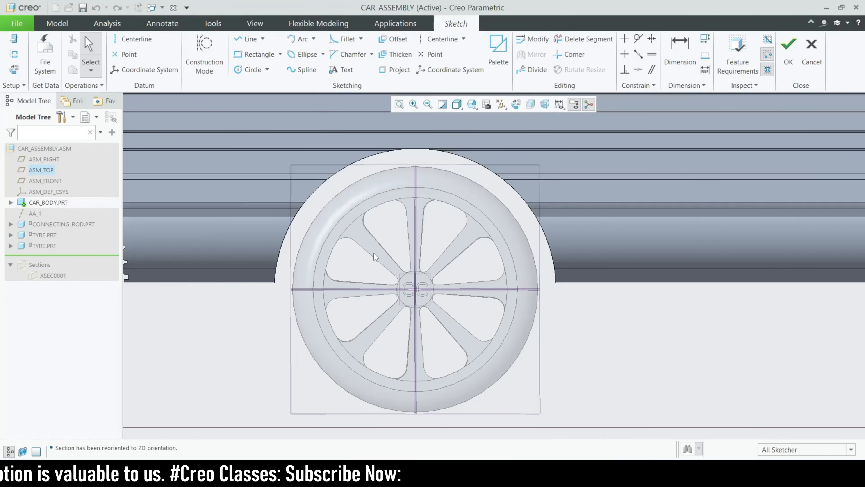
left_click(14, 54)
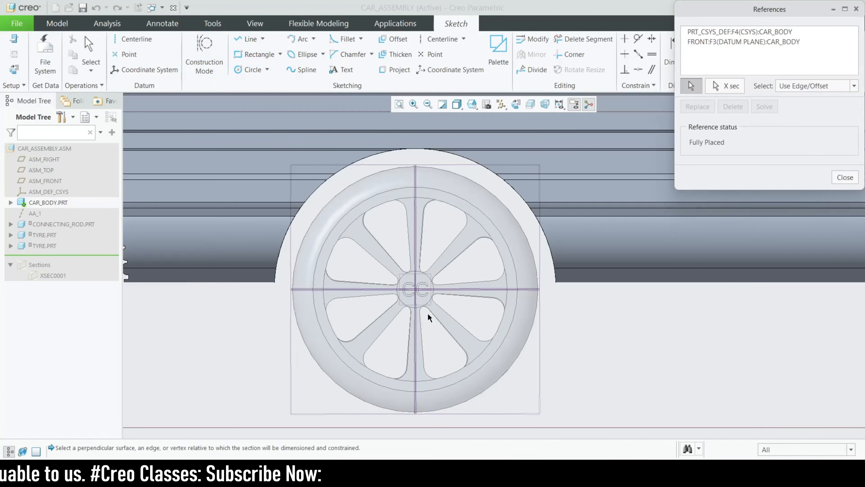
middle_click_drag(428, 315, 426, 287)
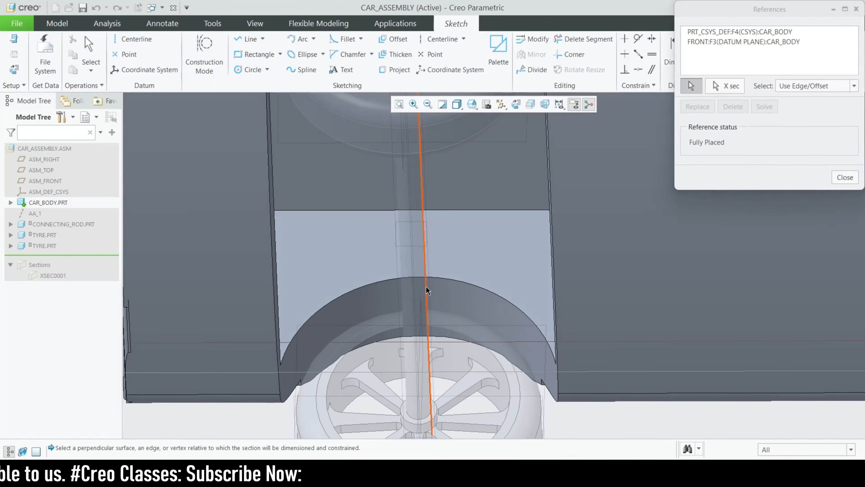
left_click(409, 288)
left_click(772, 207)
left_click(844, 177)
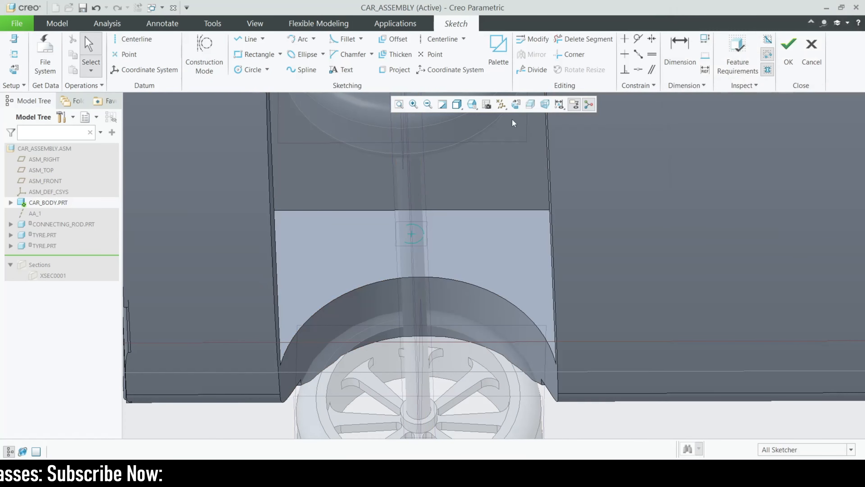
Sketch a 3-point arc between the two lower corners of the front wheel arch, bowing down just under the connecting rod
left_click(515, 104)
scroll(387, 303, "up", 10)
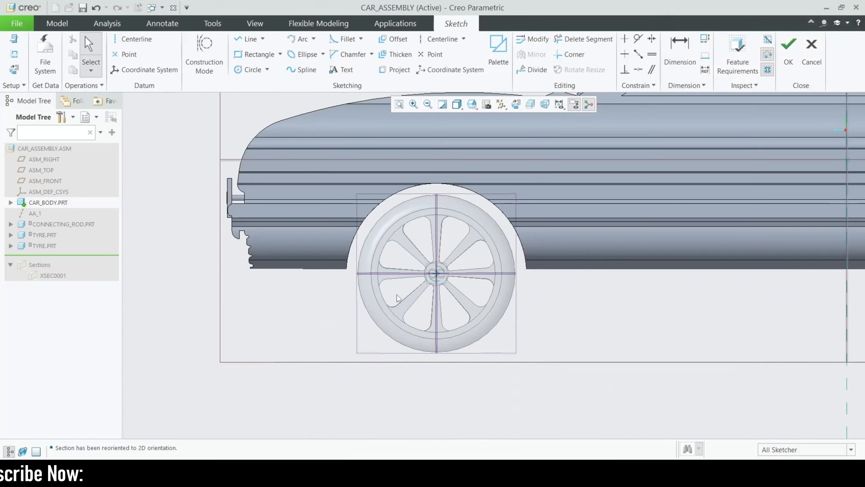
scroll(451, 332, "down", 3)
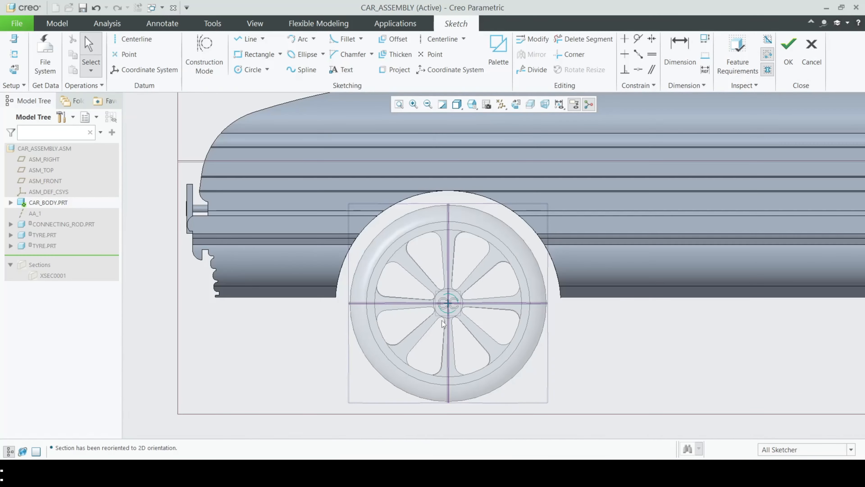
scroll(442, 317, "up", 3)
scroll(300, 249, "down", 2)
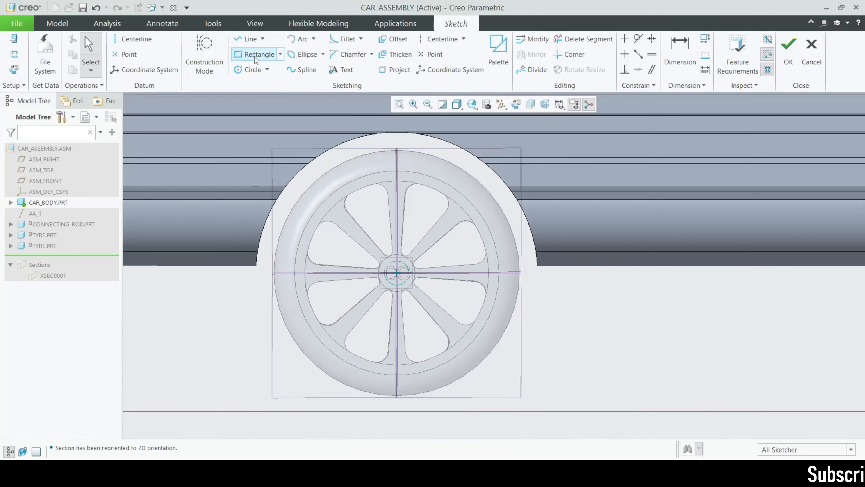
left_click(313, 38)
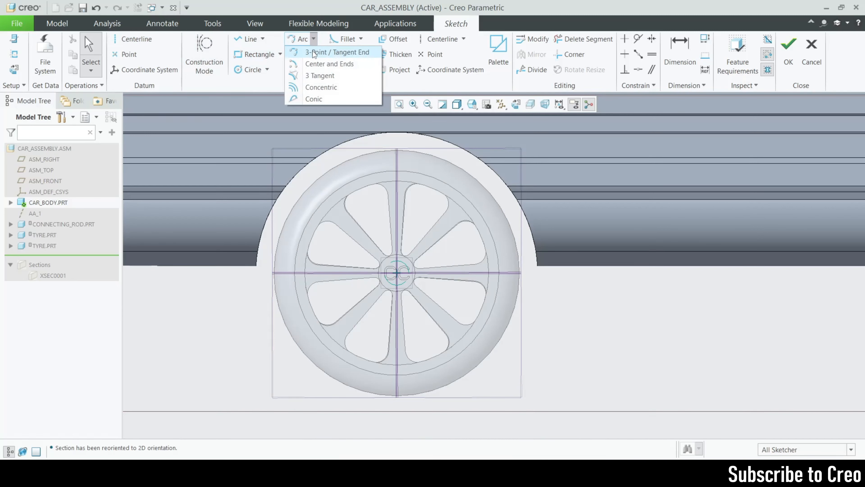
left_click(314, 52)
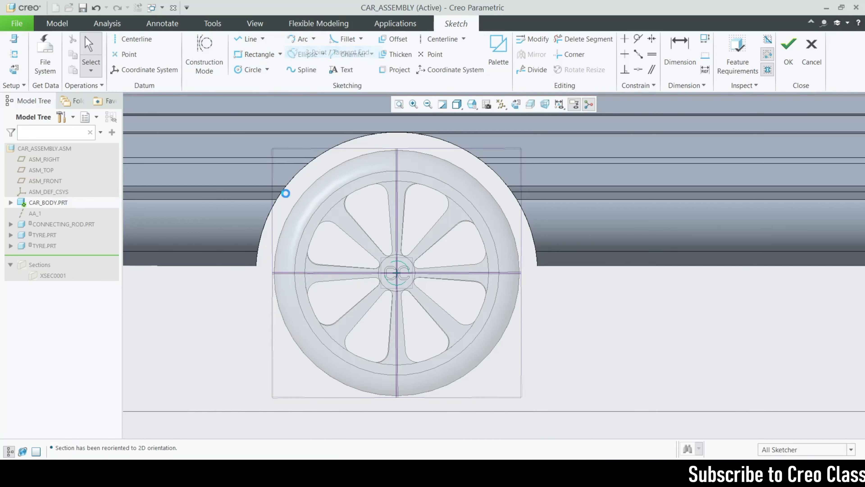
left_click(256, 266)
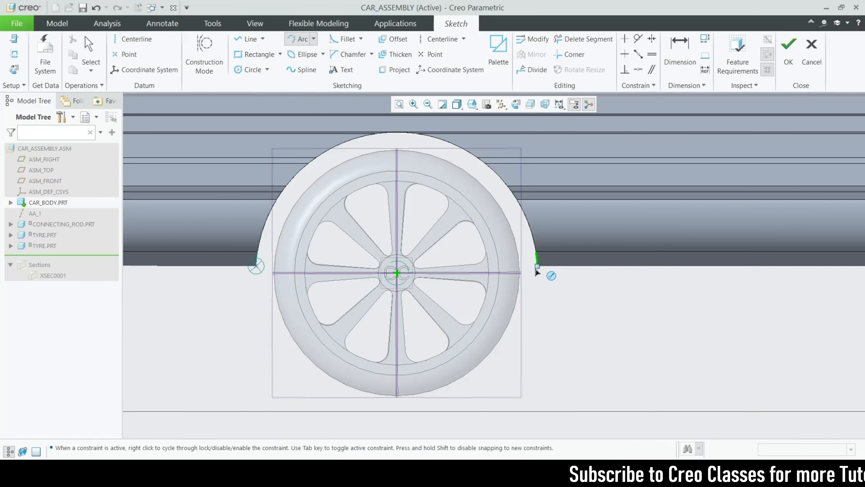
scroll(389, 292, "up", 3)
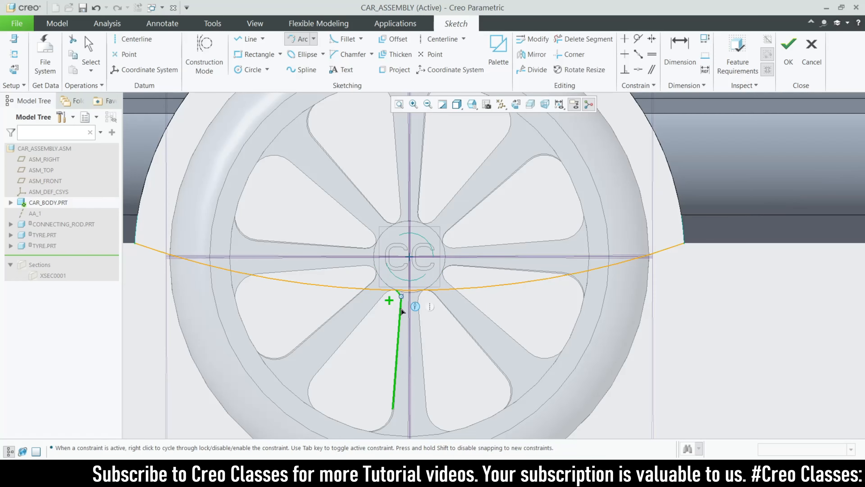
scroll(392, 300, "down", 2)
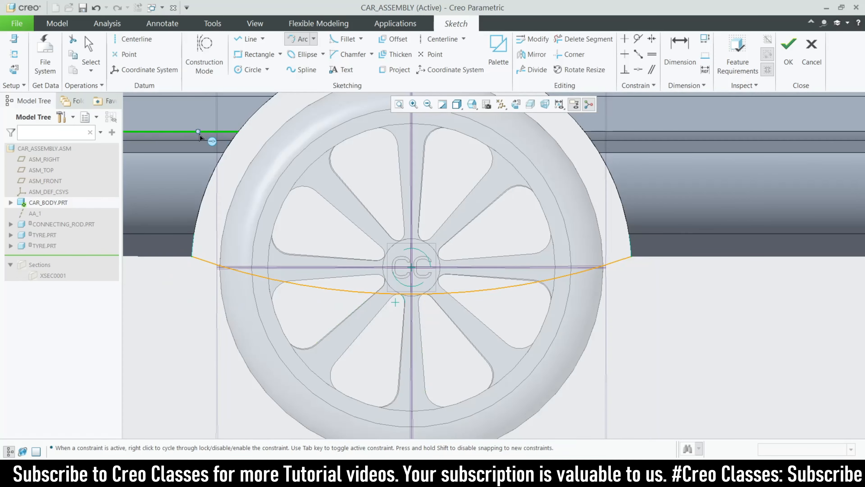
middle_click(177, 268)
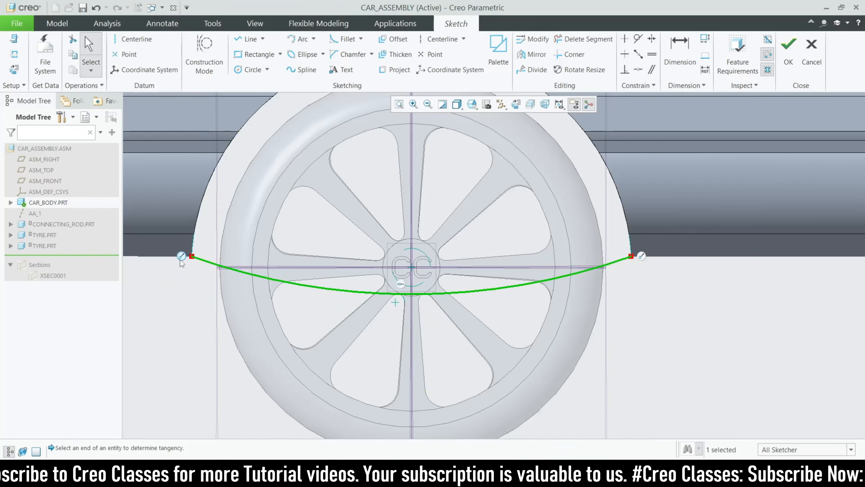
left_click(301, 40)
scroll(178, 277, "up", 2)
left_click(14, 54)
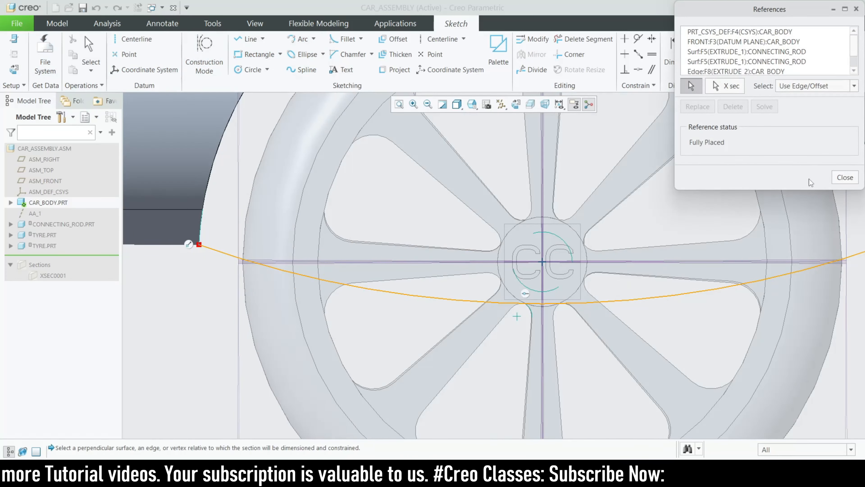
left_click(835, 177)
scroll(434, 204, "down", 4)
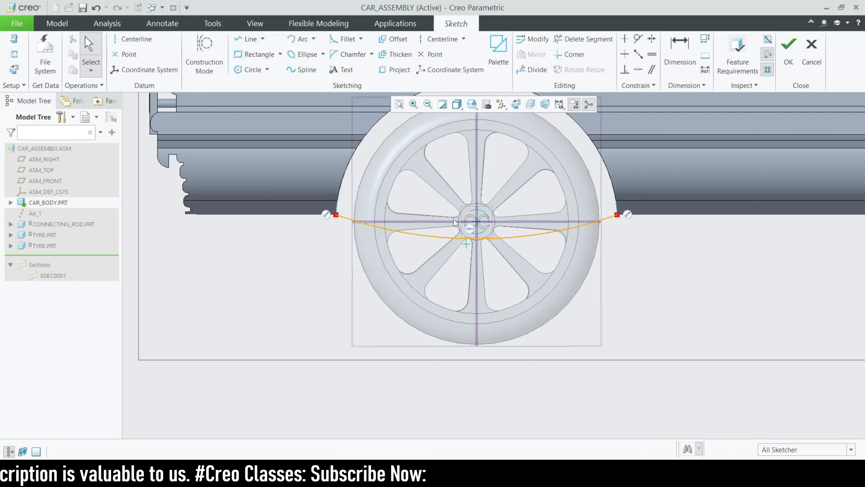
left_click(391, 69)
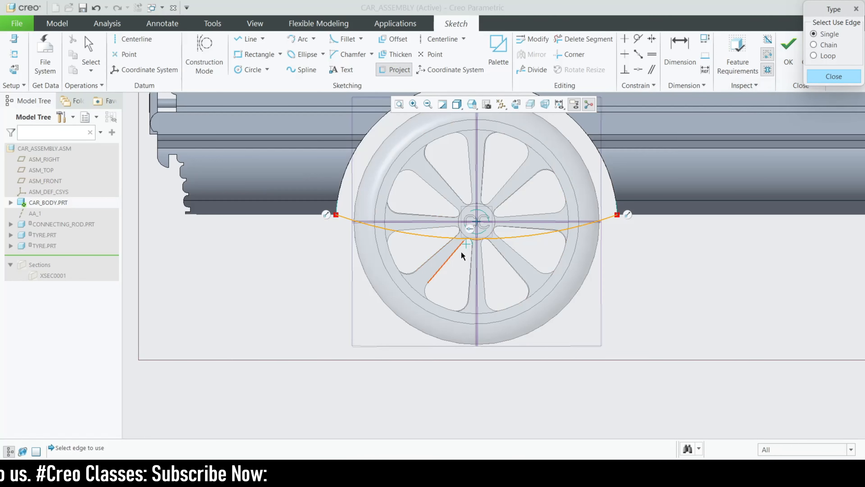
left_click(812, 77)
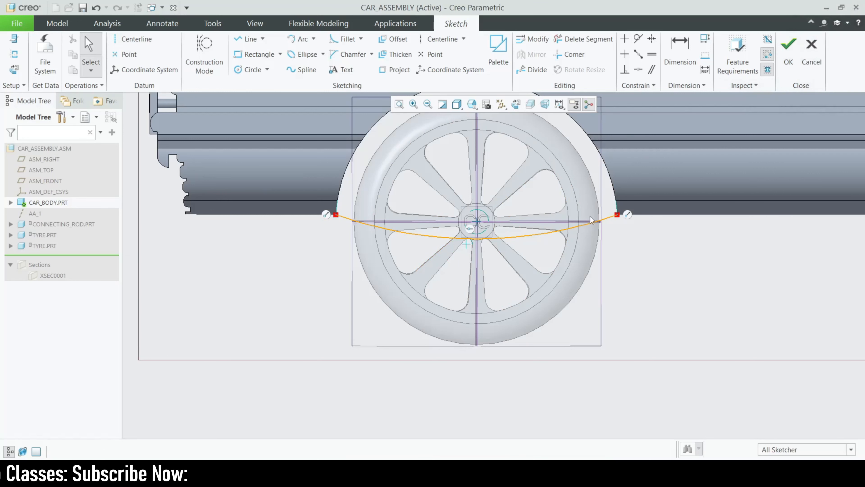
Offset the wheel-arch arc slightly downward as a single entity to make a thin parallel band, with a radius of about 104.12
left_click(393, 41)
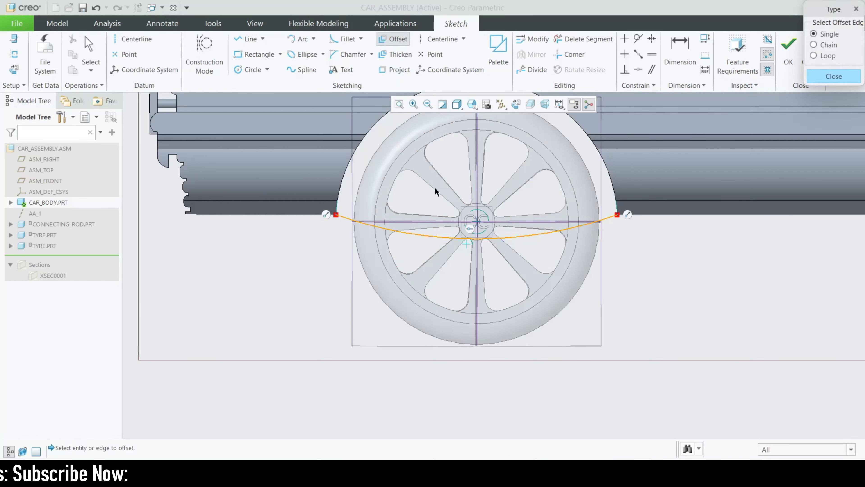
left_click(442, 238)
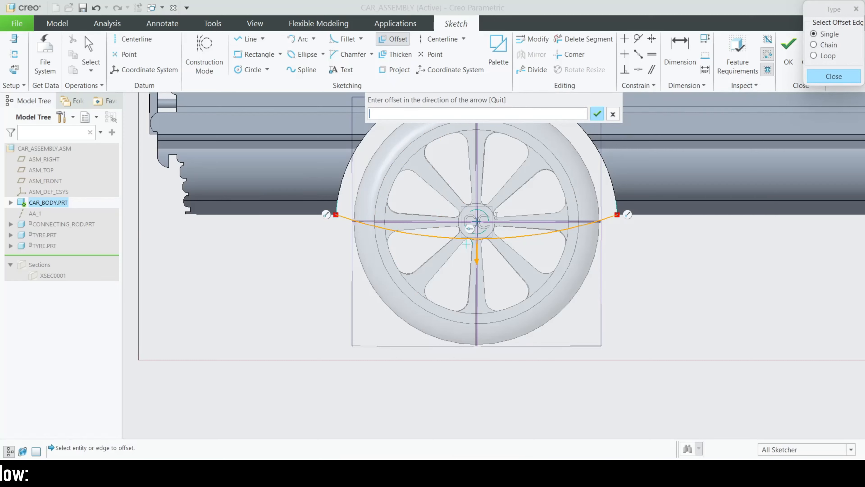
key("Return")
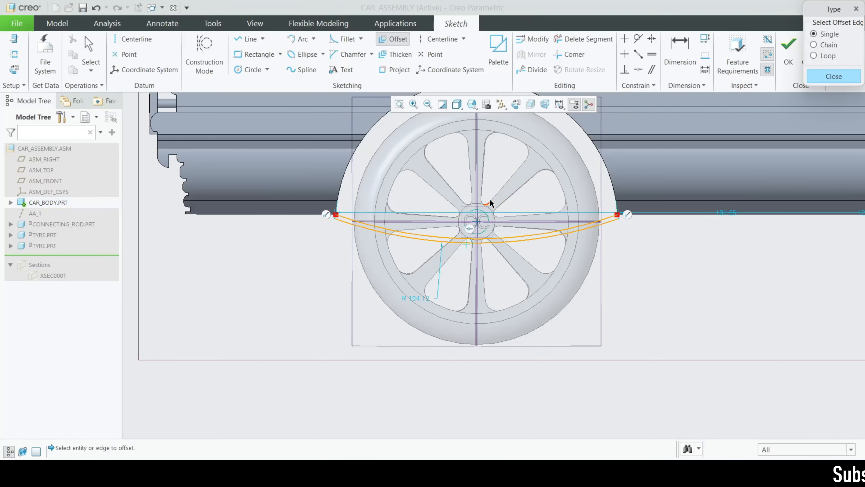
Close the band's front end with lines from the offset arc up into the body, horizontally back, and down to the arch corner
scroll(317, 217, "up", 5)
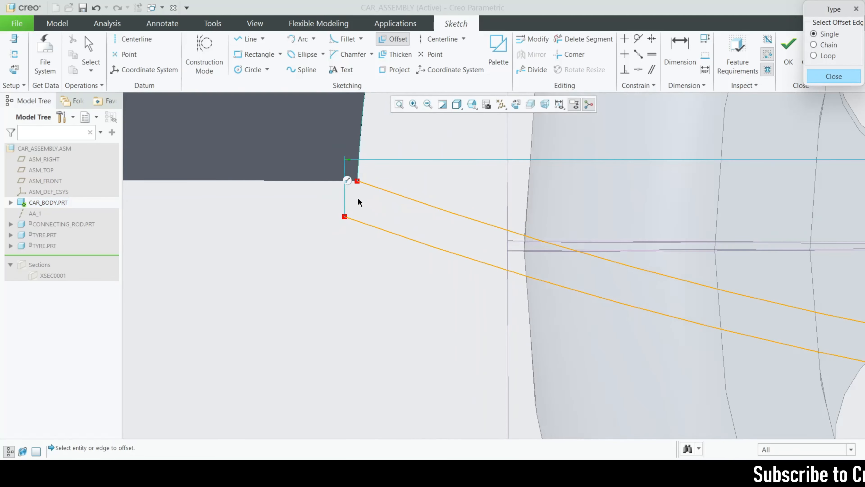
left_click(251, 38)
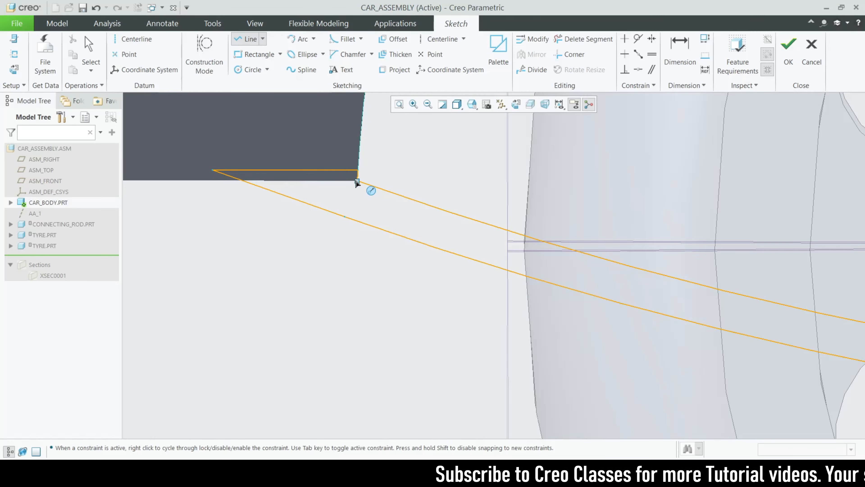
scroll(269, 205, "up", 4)
middle_click(272, 213)
middle_click(272, 213)
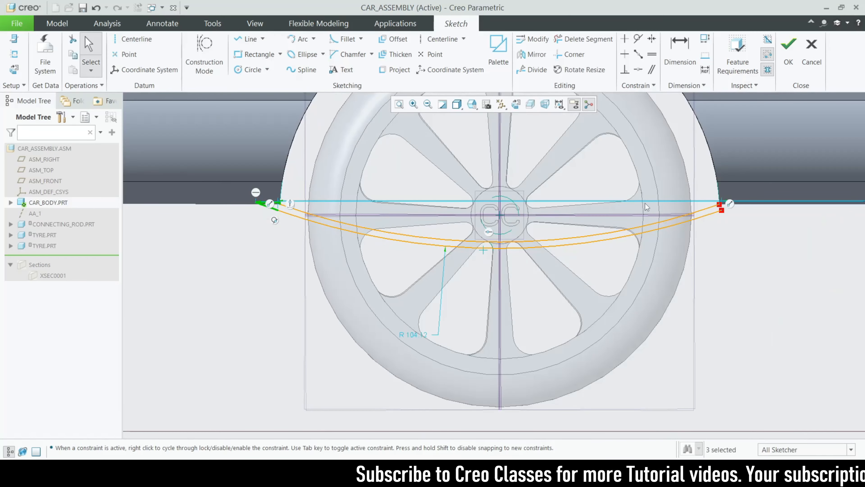
Close the band's rear end with a tangent line into the body and lines back to the arch corner, and finish the sketch
scroll(767, 192, "down", 5)
left_click(247, 39)
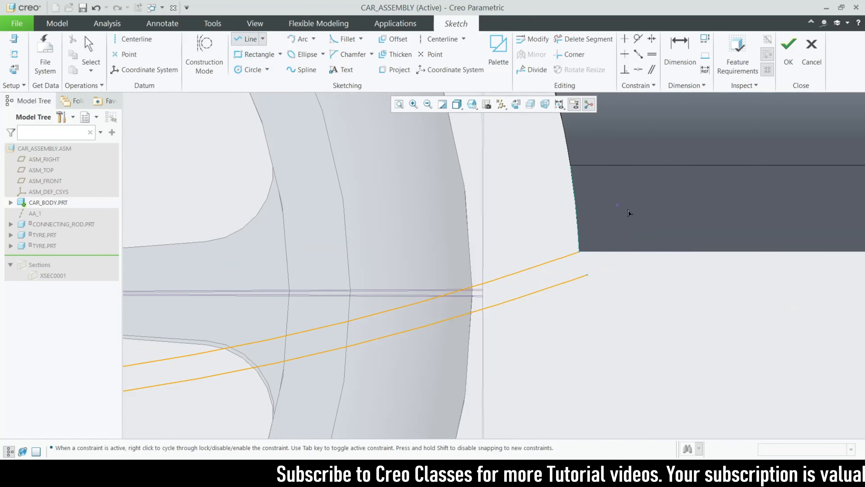
scroll(603, 250, "down", 2)
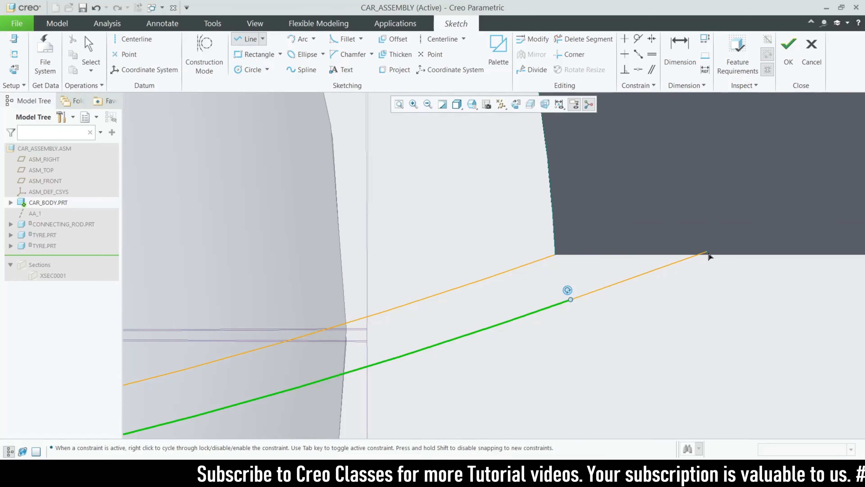
left_click(715, 250)
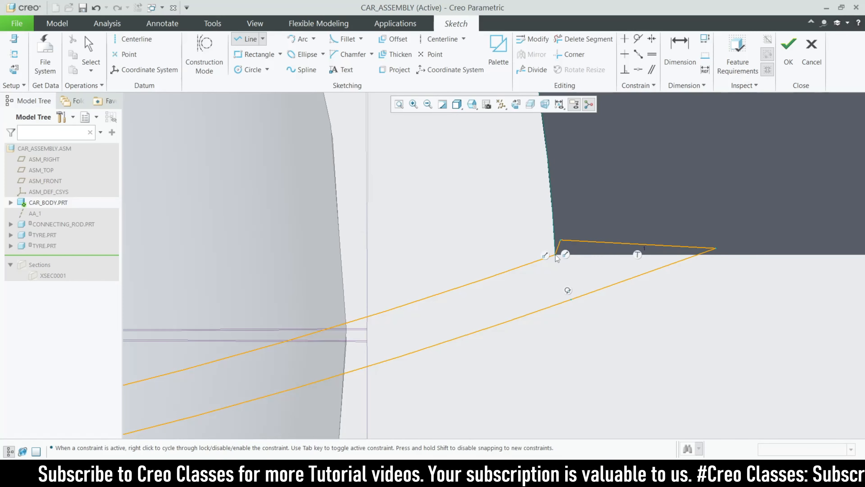
middle_click(592, 194)
scroll(622, 214, "up", 6)
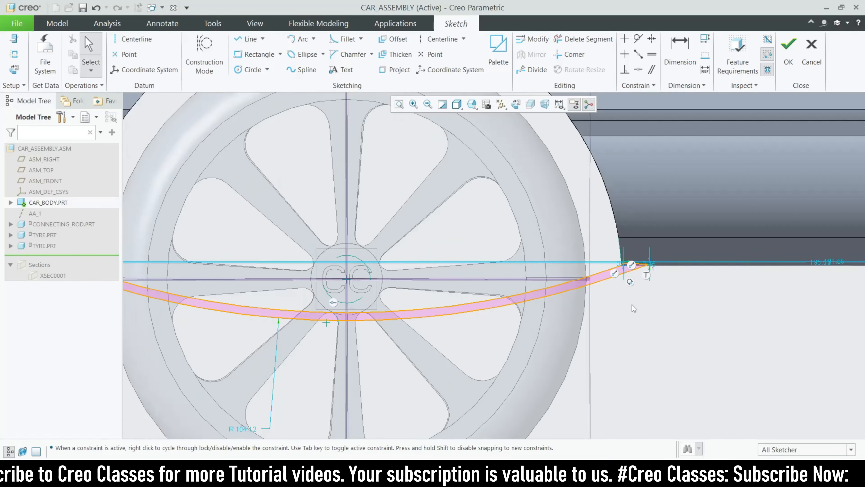
left_click(789, 48)
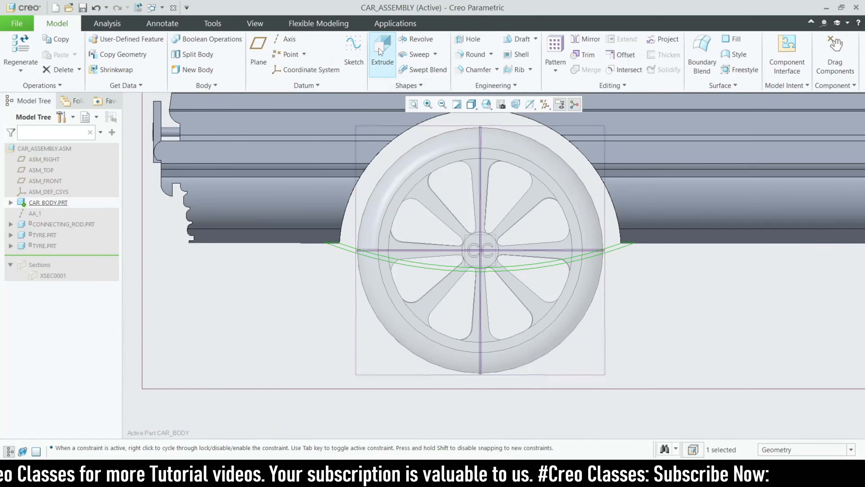
Extrude the closed band symmetrically about the sketch plane as a solid to a depth of about 112.5
left_click(383, 55)
middle_click_drag(466, 272, 445, 222)
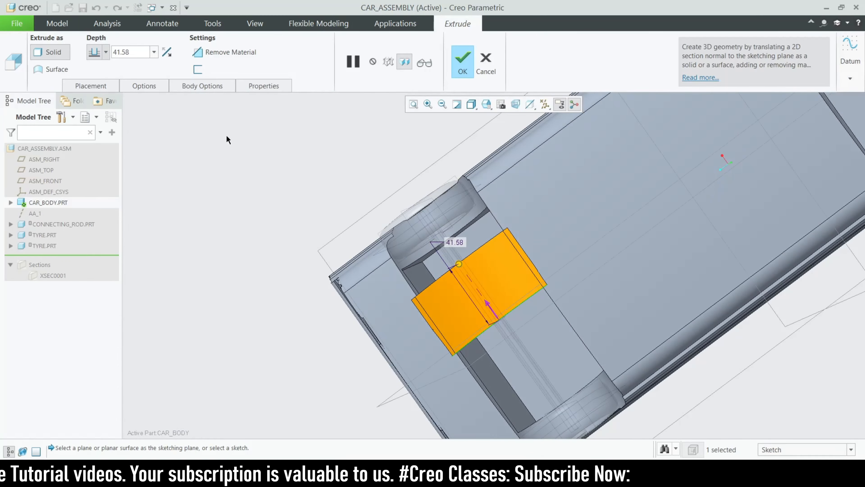
left_click(105, 56)
left_click(99, 85)
scroll(318, 160, "up", 3)
scroll(417, 255, "down", 2)
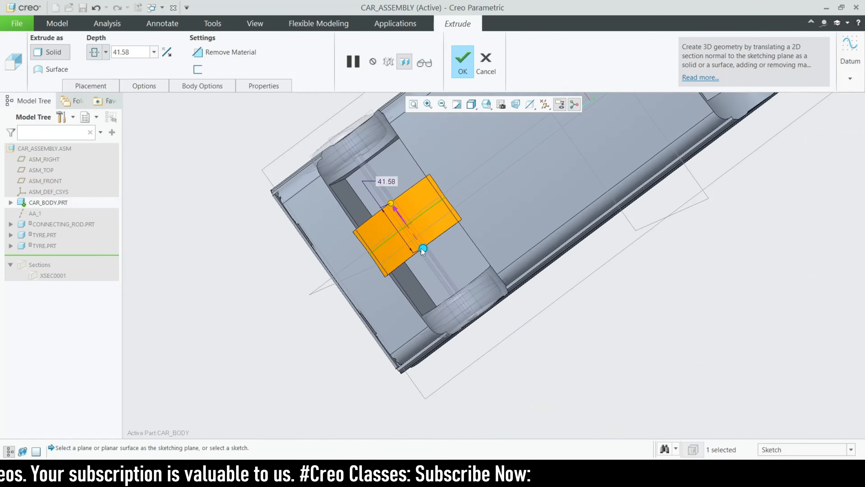
left_click_drag(423, 249, 450, 288)
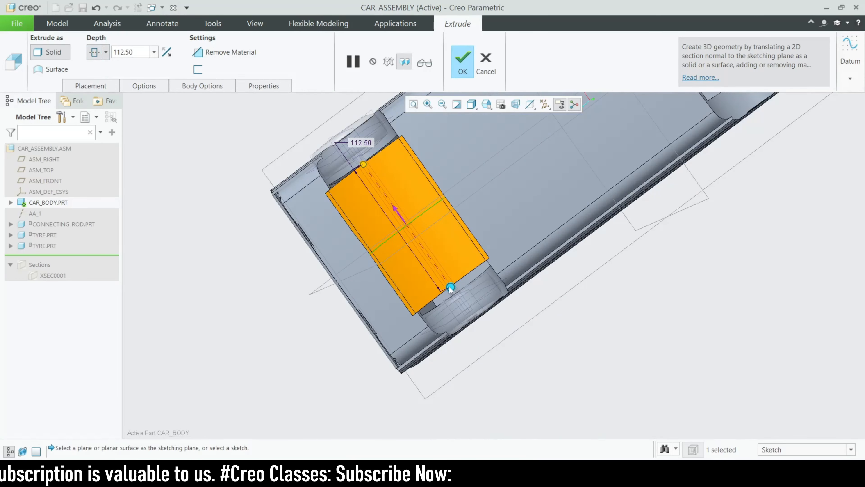
Increase the band's symmetric extrusion depth to 120 so it closes the gaps beside the wheel arches, and complete the extrusion
middle_click_drag(450, 288, 510, 106)
left_click(472, 104)
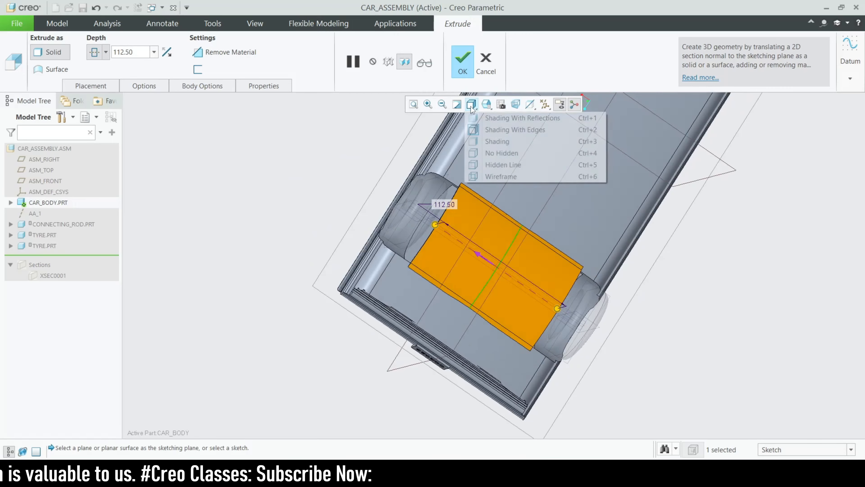
left_click(453, 107)
left_click(487, 104)
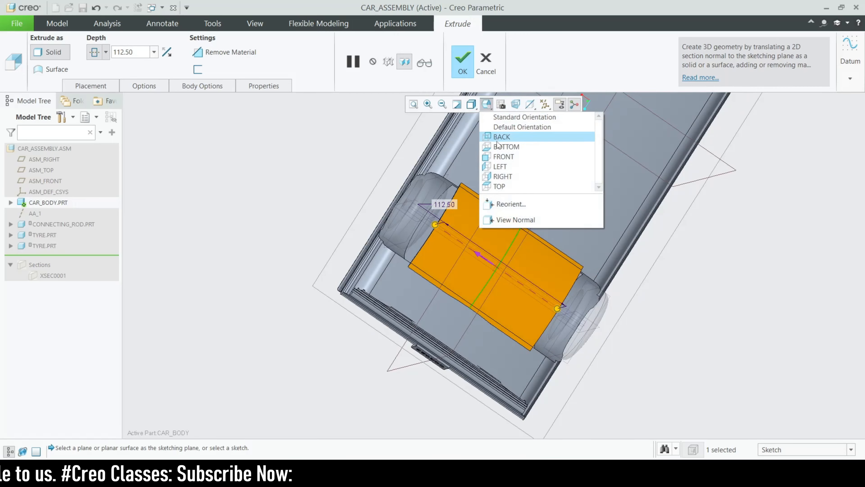
left_click(504, 147)
scroll(497, 413, "down", 6)
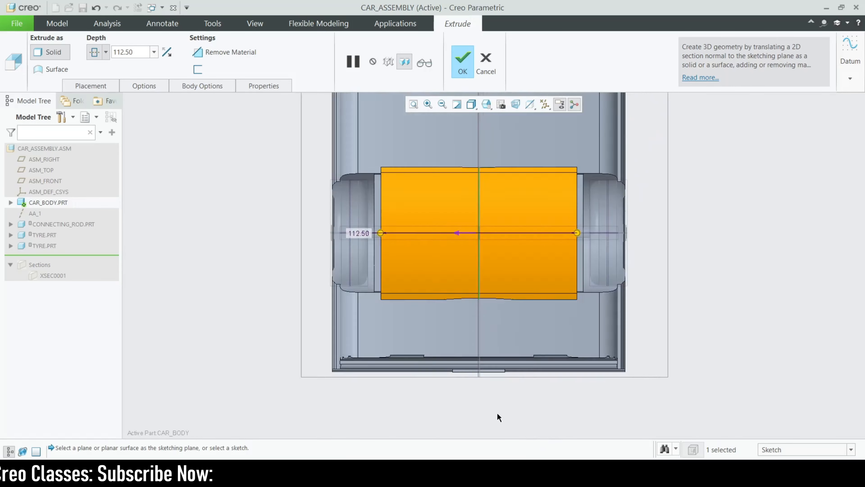
scroll(467, 168, "down", 2)
scroll(456, 298, "up", 2)
scroll(458, 239, "down", 2)
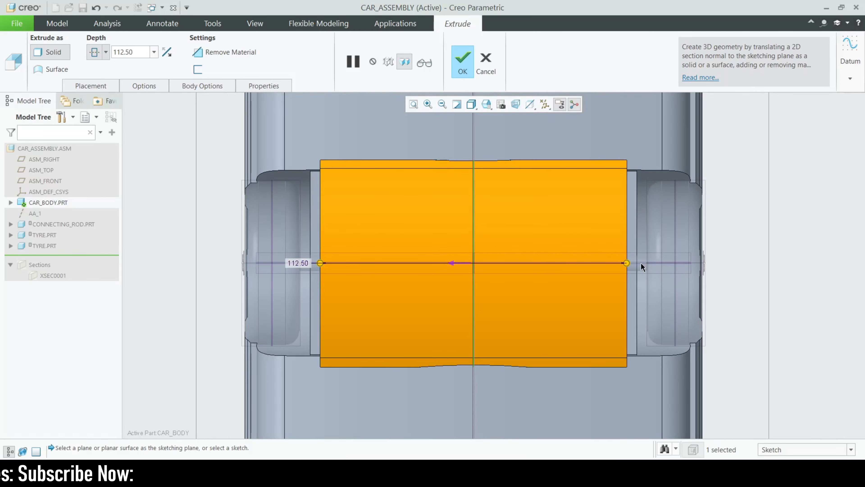
left_click_drag(627, 265, 639, 270)
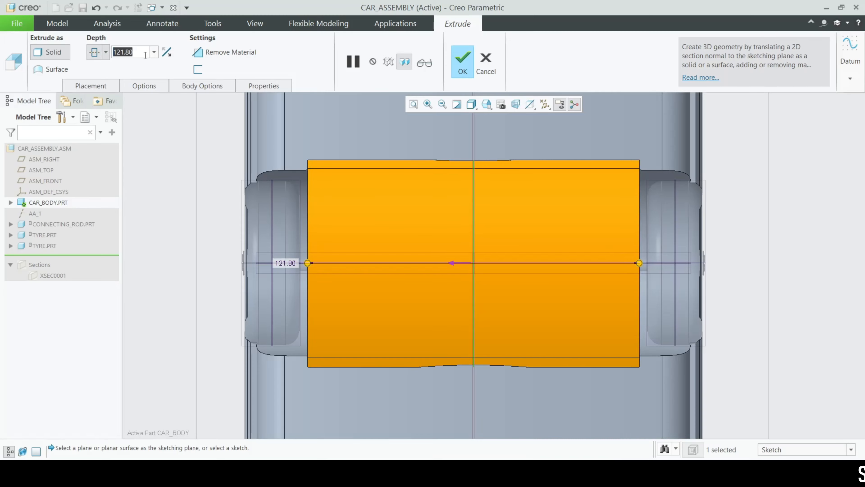
type("120")
key("Return")
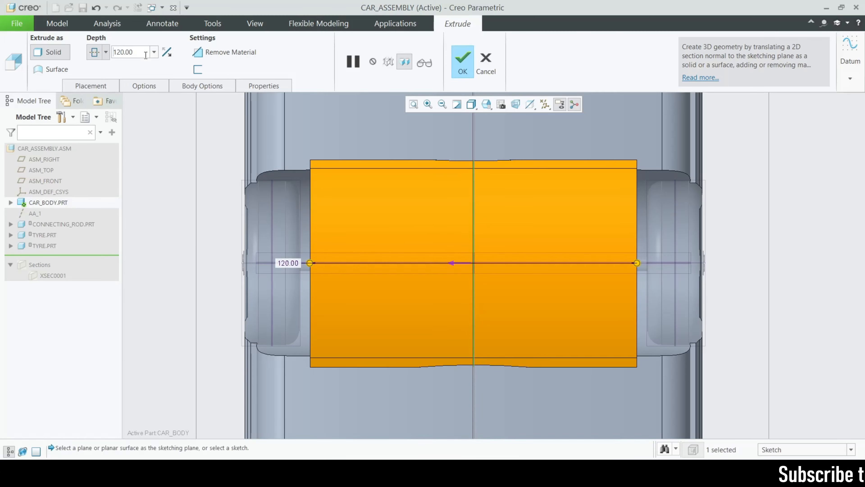
left_click(462, 67)
Return from editing CAR_BODY by activating the top-level CAR_ASSEMBLY
scroll(361, 218, "up", 5)
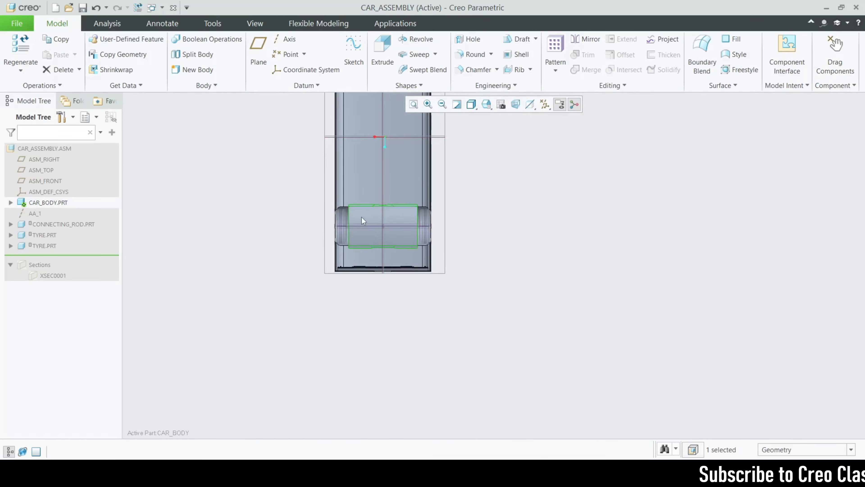
middle_click_drag(440, 292, 396, 334)
scroll(310, 157, "down", 3)
middle_click_drag(315, 156, 353, 220, "shift")
scroll(354, 219, "up", 2)
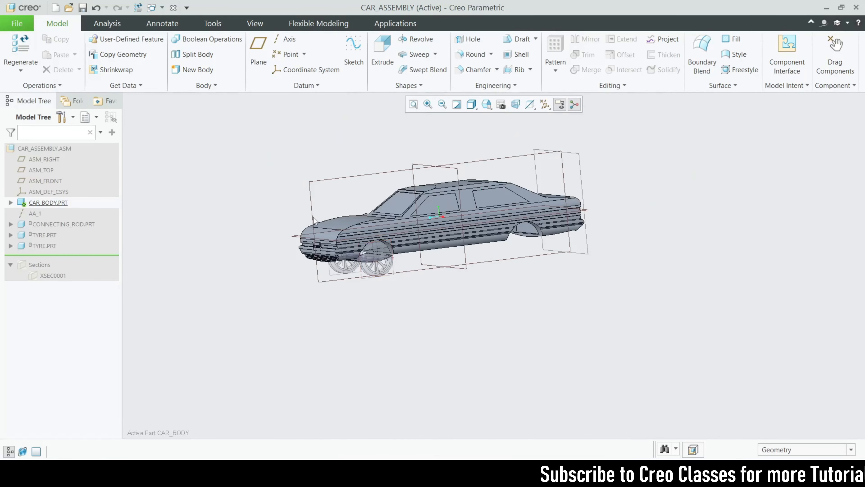
scroll(316, 215, "down", 2)
left_click(50, 204)
left_click(34, 151)
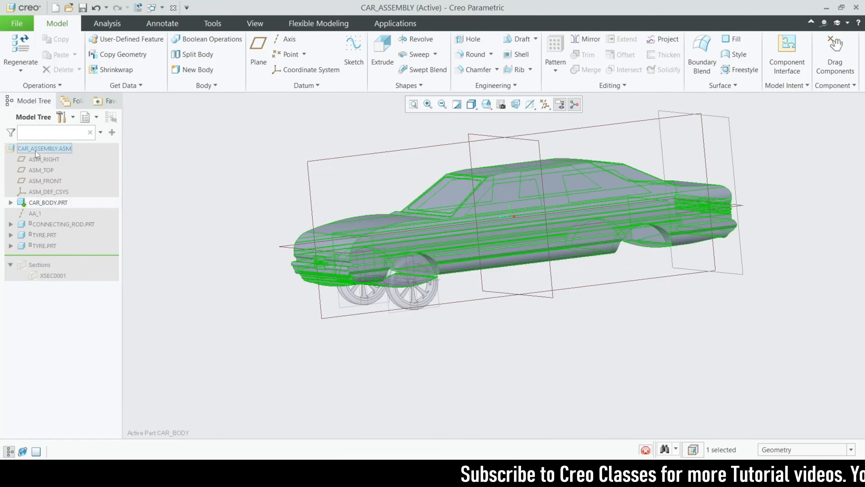
left_click(42, 106)
Examine the car assembly from the front, side and rear, checking the front tyres and the empty rear wheel arches
middle_click_drag(258, 264, 282, 339)
scroll(370, 299, "down", 4)
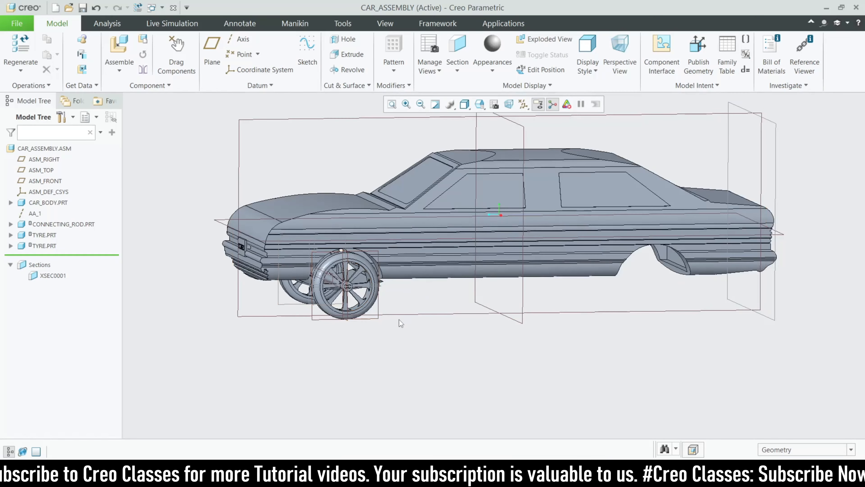
scroll(399, 320, "up", 2)
scroll(583, 290, "down", 3)
middle_click_drag(535, 324, 478, 340)
scroll(538, 342, "up", 2)
scroll(477, 340, "down", 2)
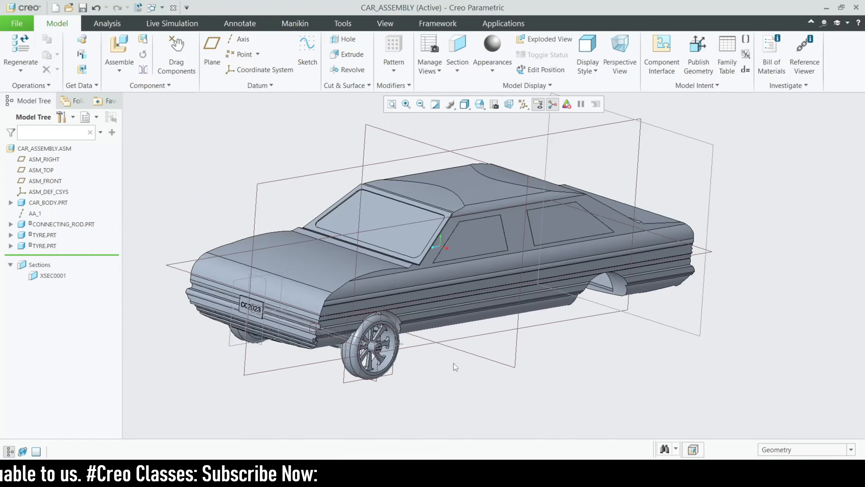
mouse_move(456, 367)
middle_mouse_down()
mouse_move(438, 343)
mouse_move(446, 356)
middle_mouse_up()
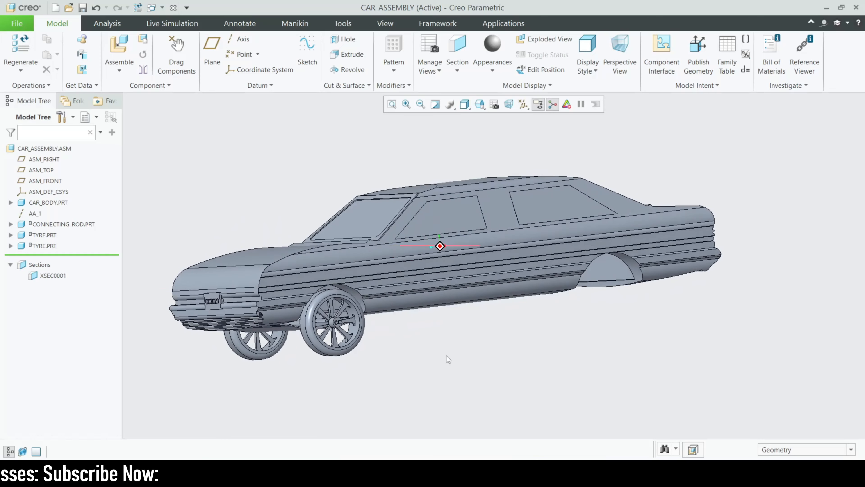
scroll(472, 363, "up", 1)
scroll(456, 339, "down", 2)
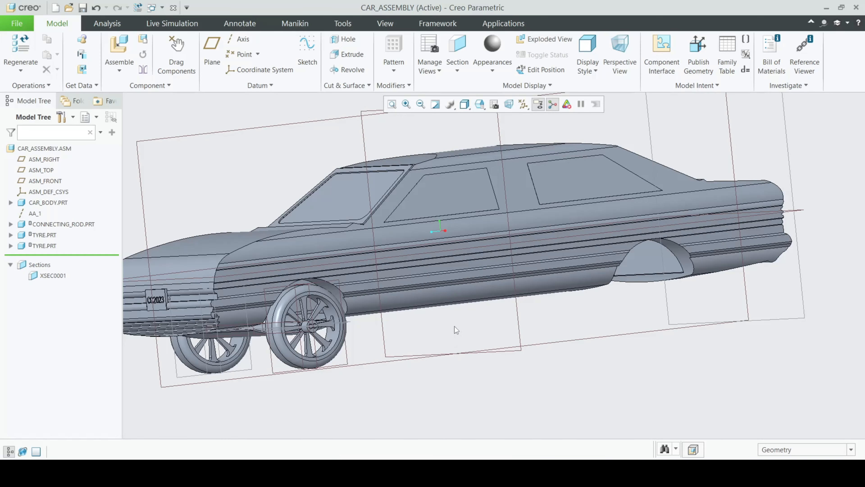
middle_click_drag(491, 339, 437, 325)
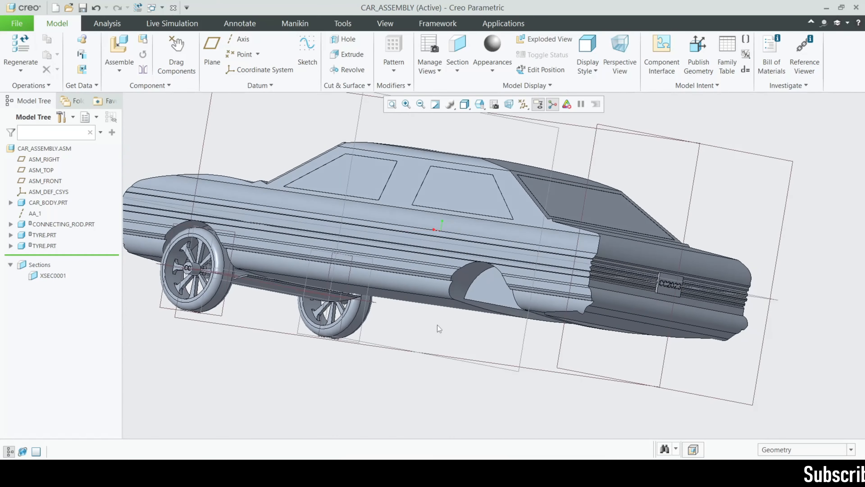
Activate the XSEC0001 cross-section to clip the car and select CAR_BODY by its interior floor
left_click(48, 275)
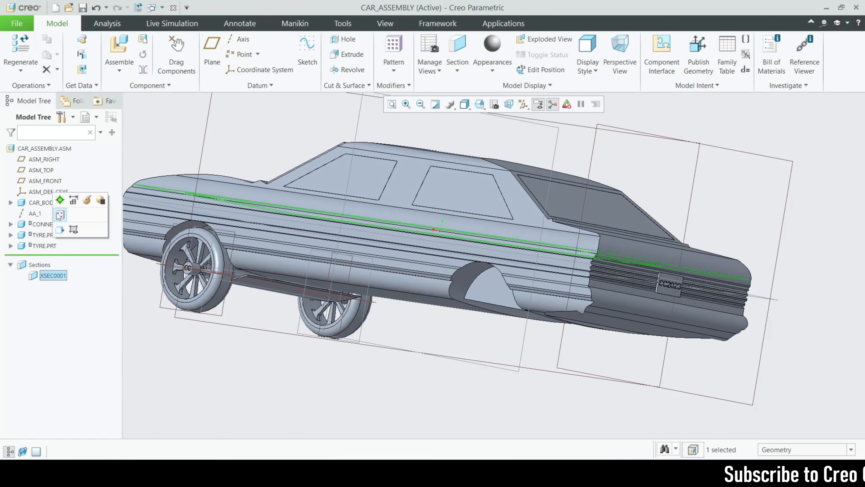
left_click(59, 200)
middle_click_drag(340, 326, 380, 373)
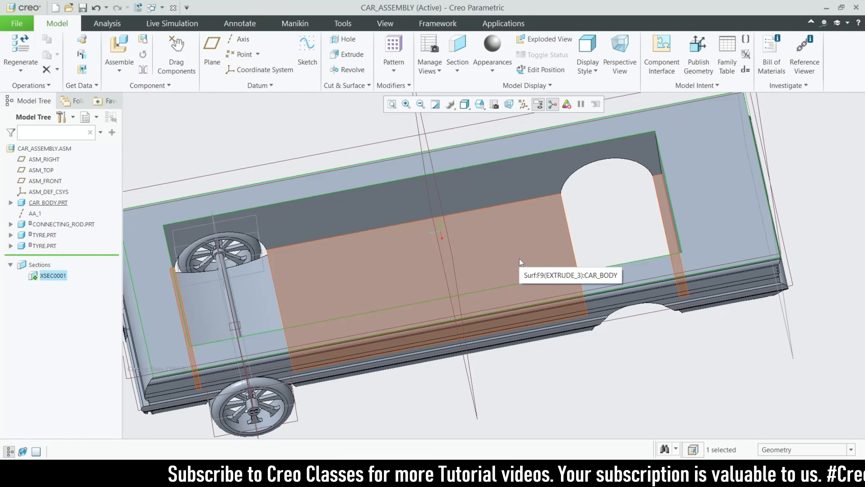
mouse_move(520, 263)
middle_mouse_down()
mouse_move(483, 311)
mouse_move(541, 368)
mouse_move(521, 310)
mouse_move(515, 253)
mouse_move(512, 290)
mouse_move(529, 357)
mouse_move(521, 381)
mouse_move(514, 238)
middle_mouse_up()
left_click(514, 238)
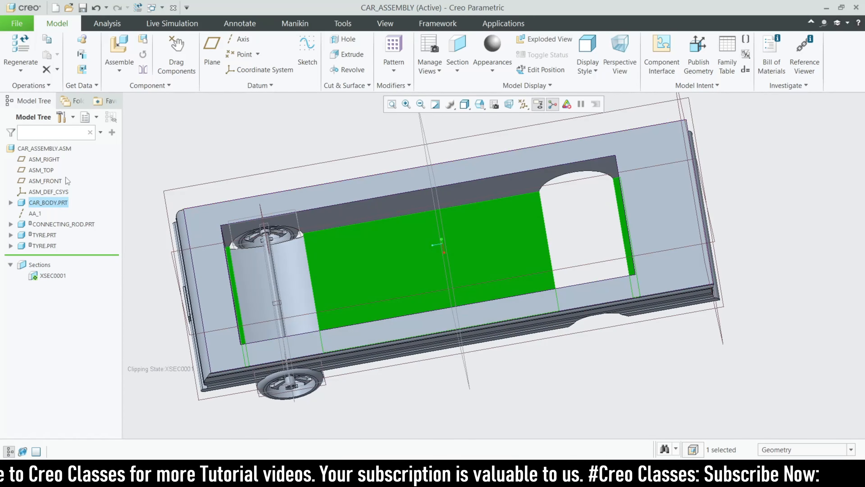
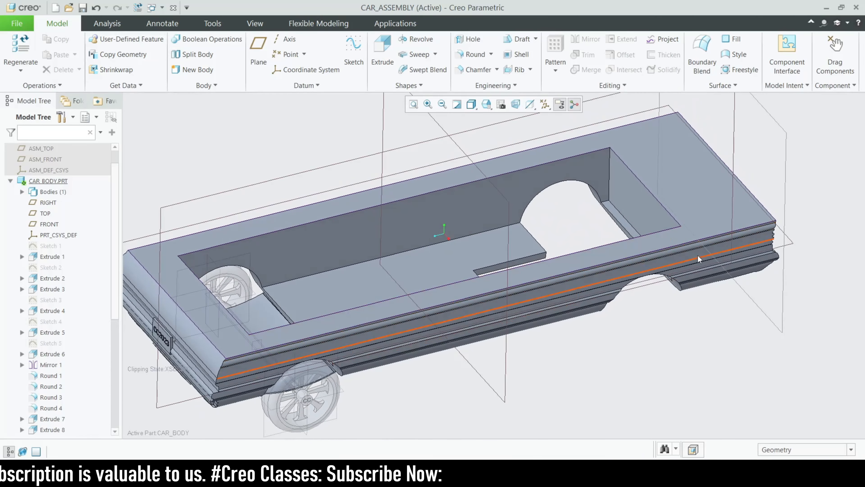
scroll(699, 257, "down", 3)
scroll(698, 303, "up", 3)
scroll(617, 269, "down", 1)
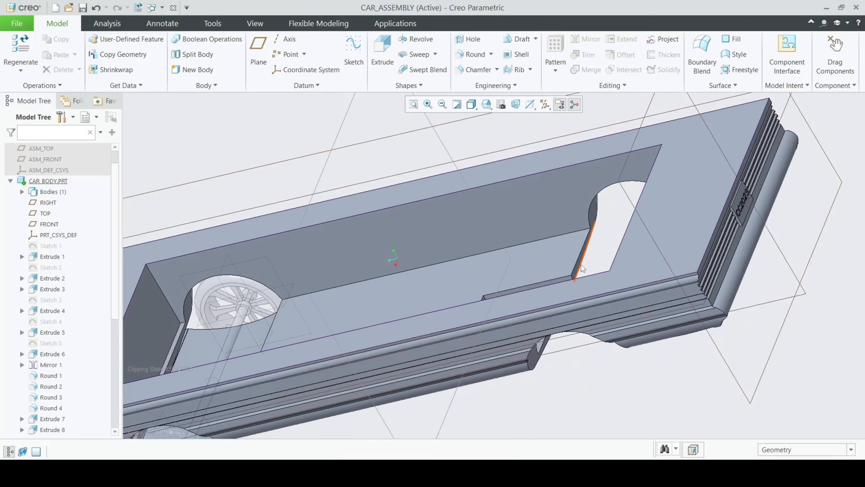
scroll(583, 231, "up", 5)
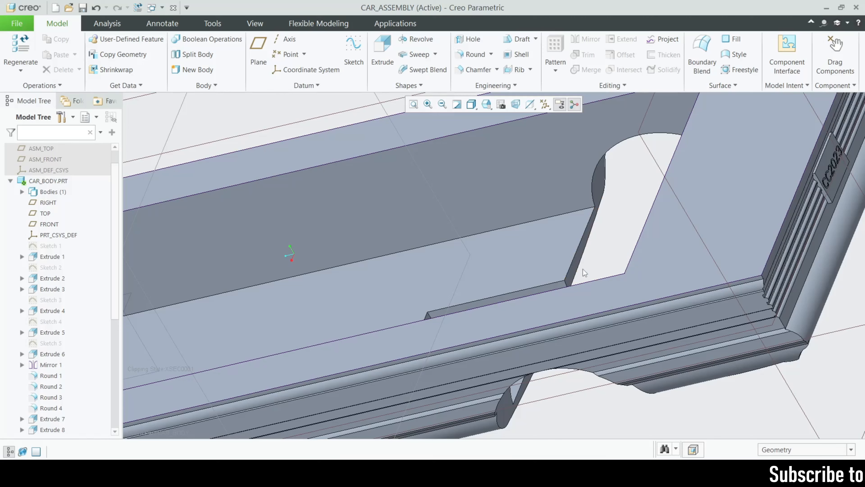
scroll(585, 273, "up", 4)
left_click(572, 269)
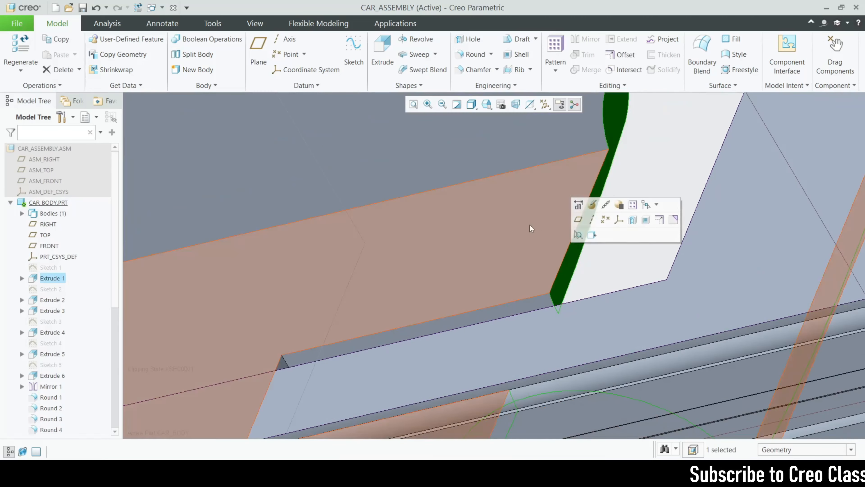
left_click(378, 55)
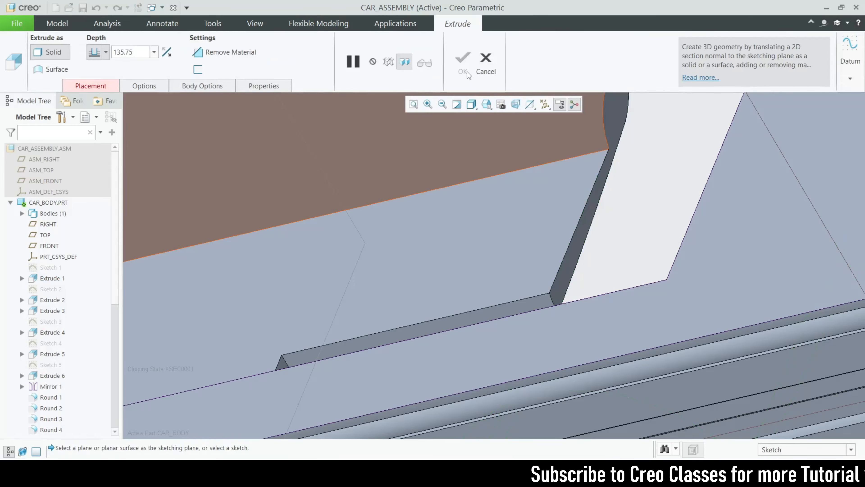
left_click(486, 62)
Open CAR_BODY from the assembly in its own part window
scroll(576, 341, "down", 8)
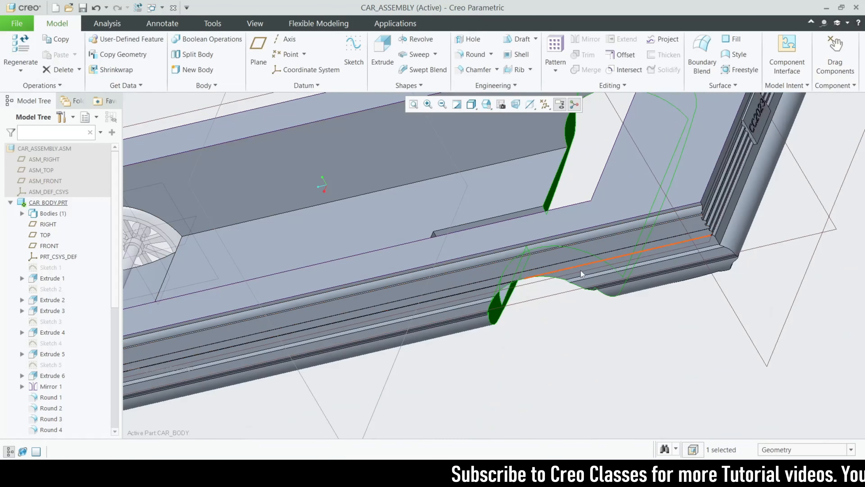
middle_click_drag(610, 335, 439, 284)
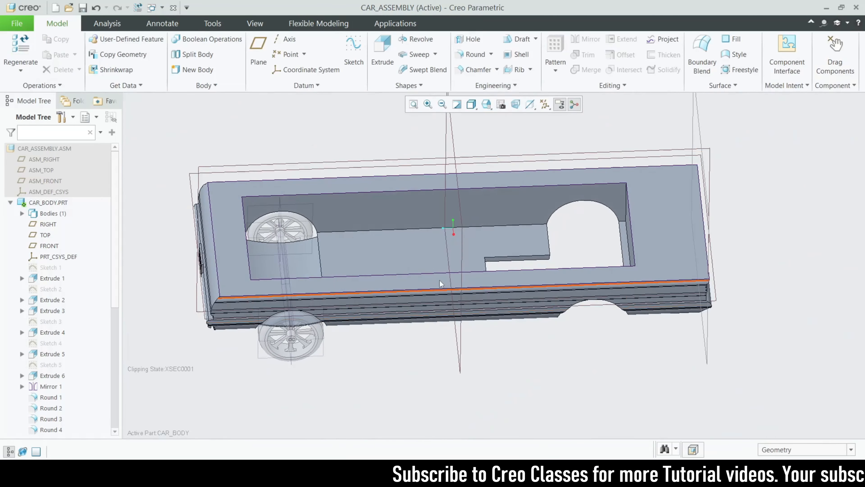
left_click(55, 204)
left_click(60, 158)
scroll(511, 263, "down", 2)
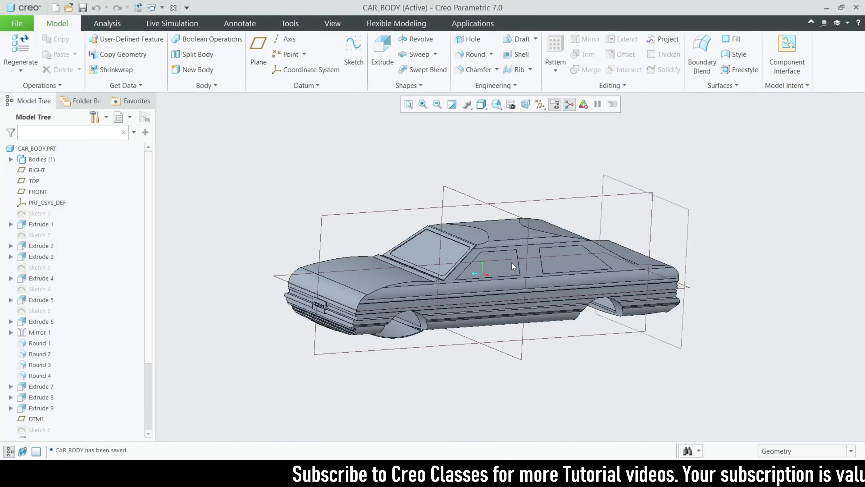
Start a datum plane parallel to FRONT and offset it about 123.30 toward the rear wheel arch
mouse_move(524, 403)
middle_mouse_down()
mouse_move(535, 231)
mouse_move(542, 215)
mouse_move(553, 217)
mouse_move(543, 230)
mouse_move(543, 270)
mouse_move(539, 250)
mouse_move(566, 220)
middle_mouse_up()
scroll(581, 212, "up", 5)
scroll(566, 221, "up", 3)
middle_click_drag(551, 301, 543, 287)
left_click(265, 57)
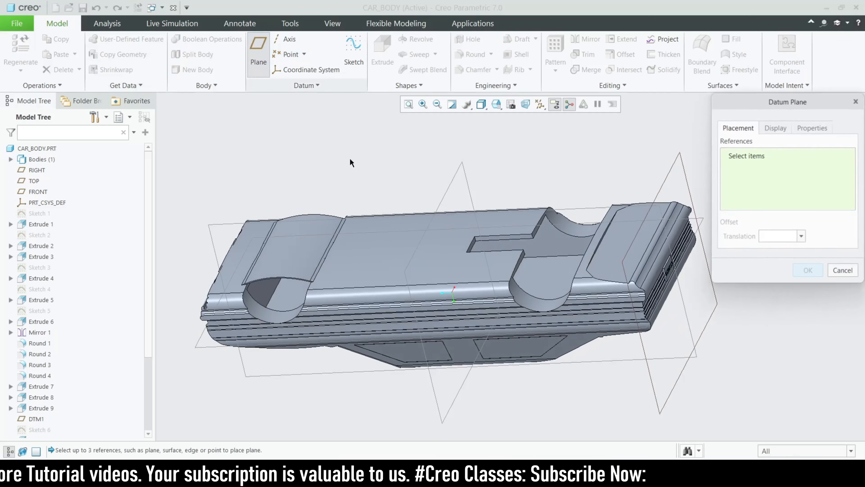
left_click(441, 198)
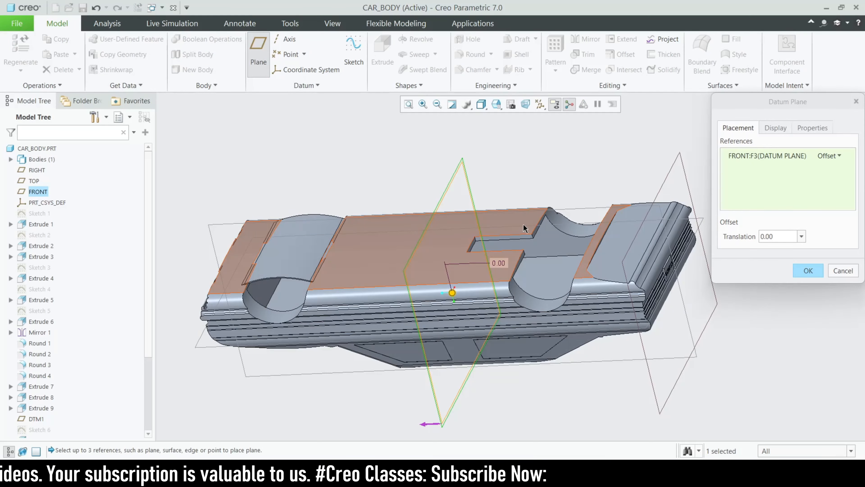
scroll(580, 230, "down", 2)
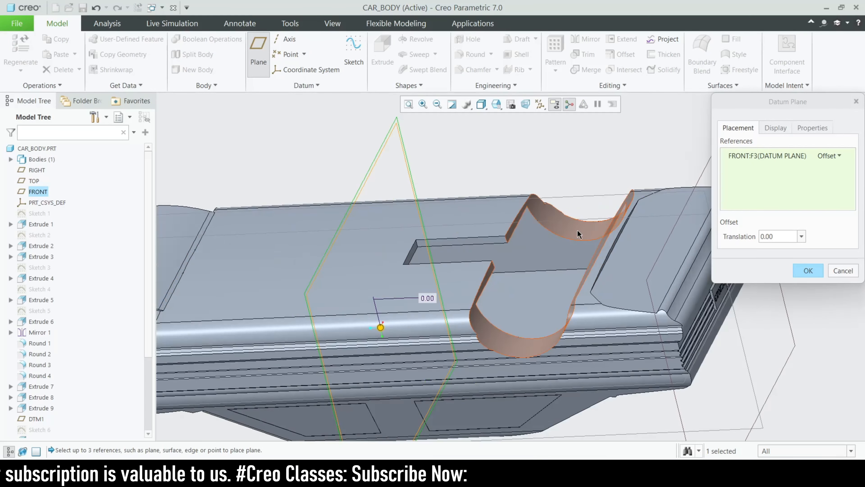
left_click(577, 229)
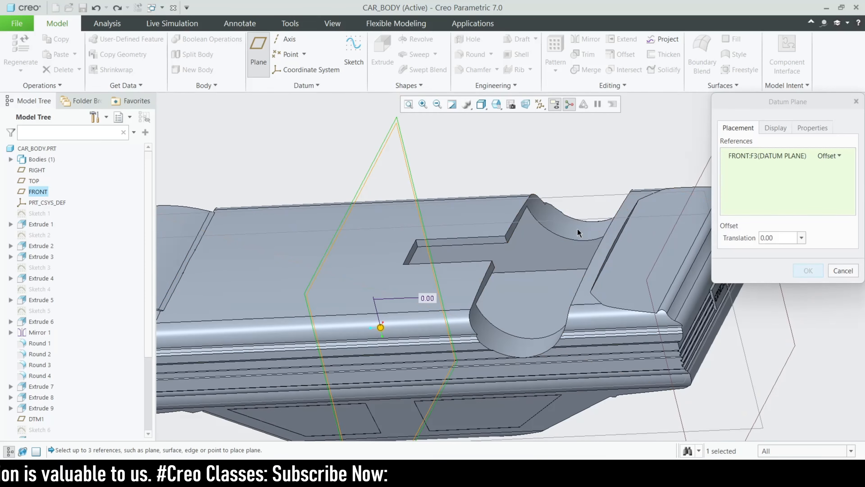
left_click_drag(380, 327, 521, 315)
mouse_move(526, 311)
middle_mouse_down()
mouse_move(545, 278)
mouse_move(526, 318)
middle_mouse_up()
left_click_drag(527, 329, 574, 330)
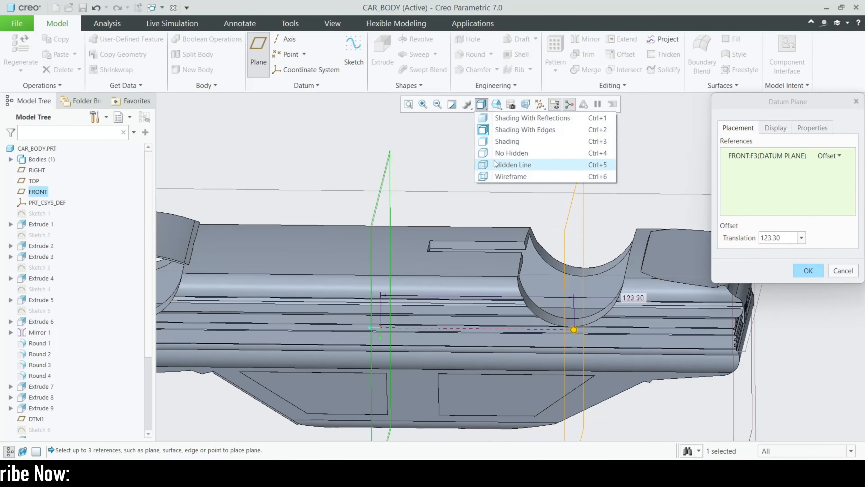
Refine the datum plane's offset to 125.30 so it runs through the rear wheel arch's centre, and create it
left_click(496, 104)
left_click(519, 160)
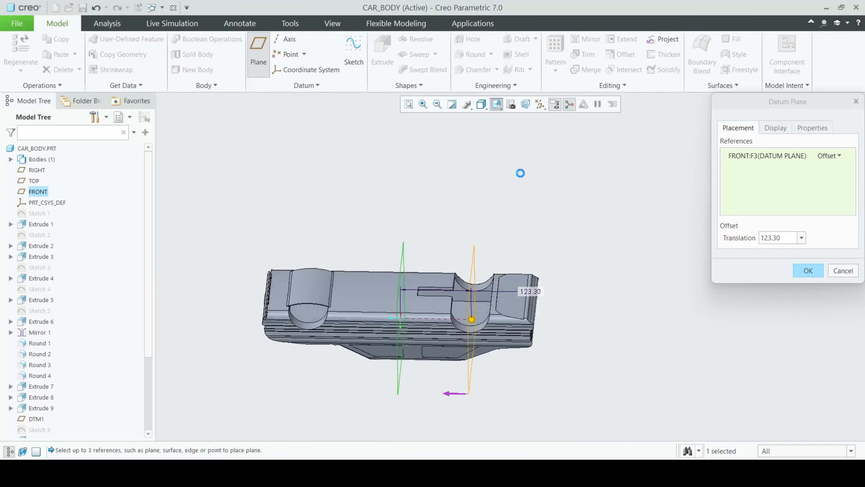
scroll(510, 218, "up", 3)
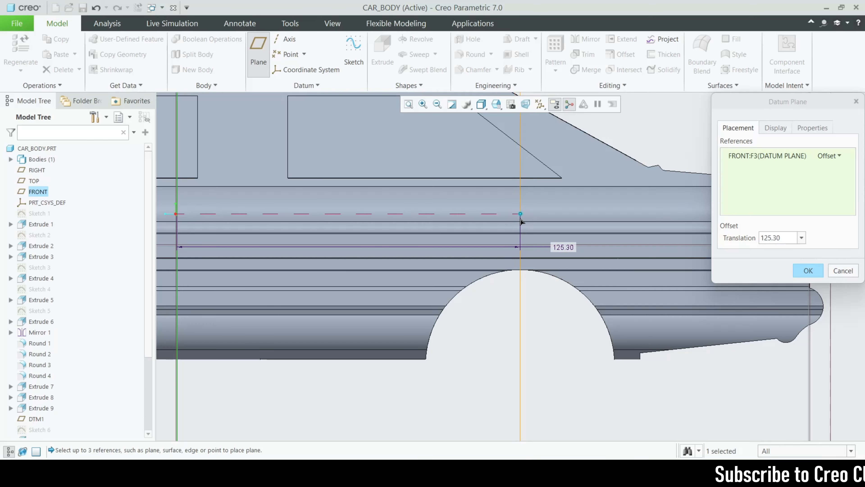
left_click(808, 270)
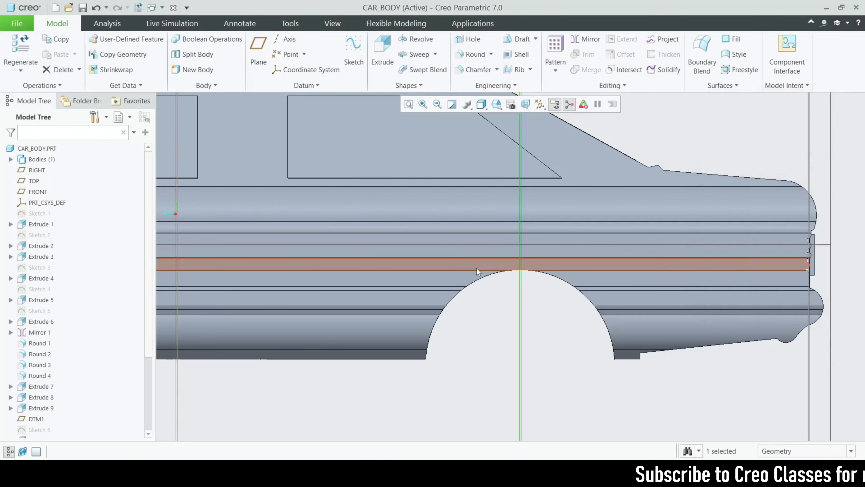
scroll(491, 290, "down", 4)
middle_click_drag(508, 399, 490, 379)
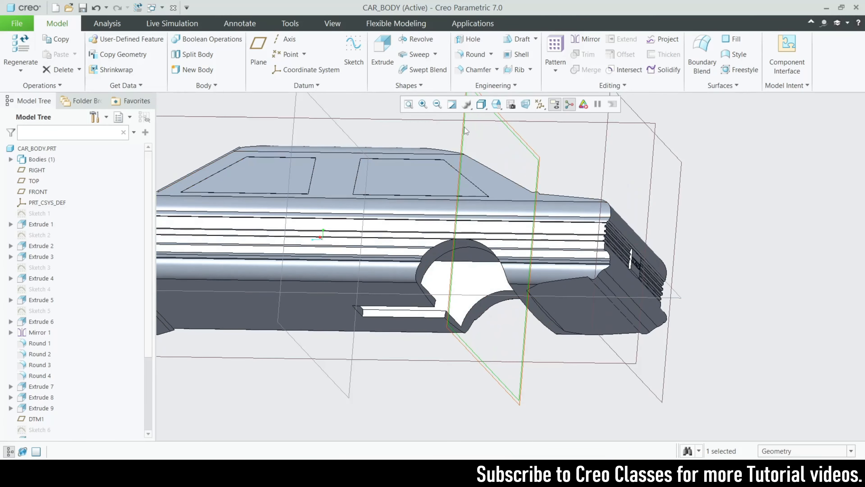
left_click(383, 51)
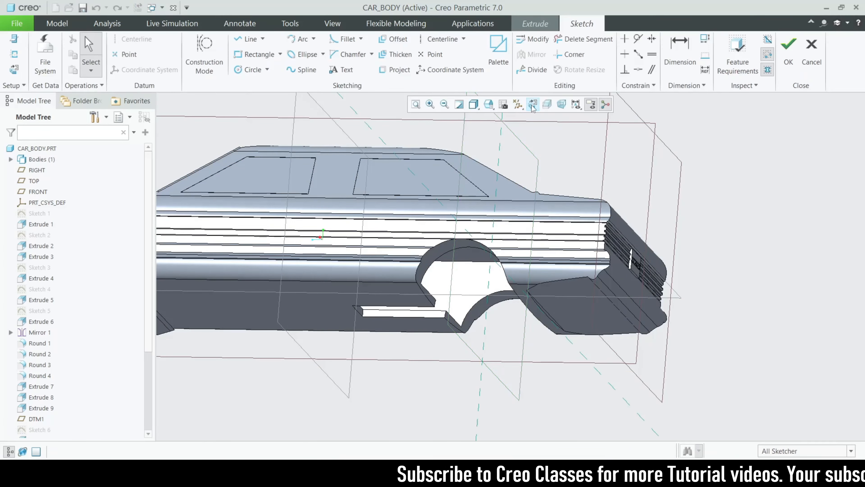
left_click(533, 104)
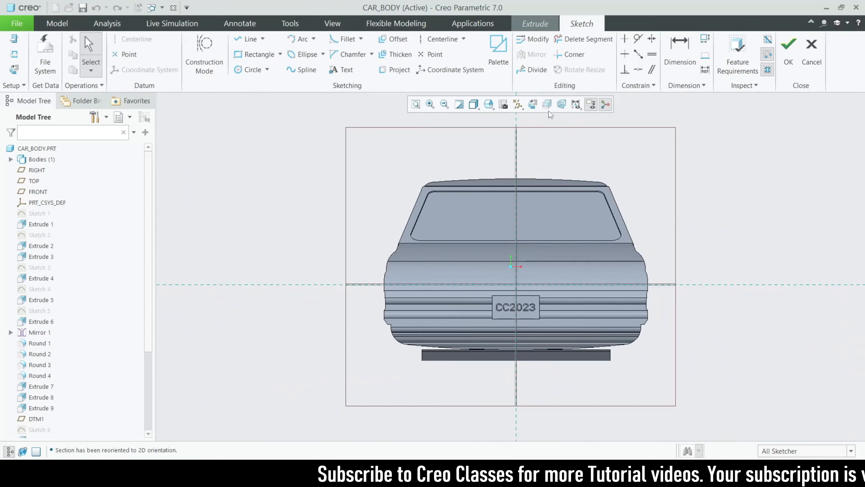
middle_click_drag(554, 235, 549, 260)
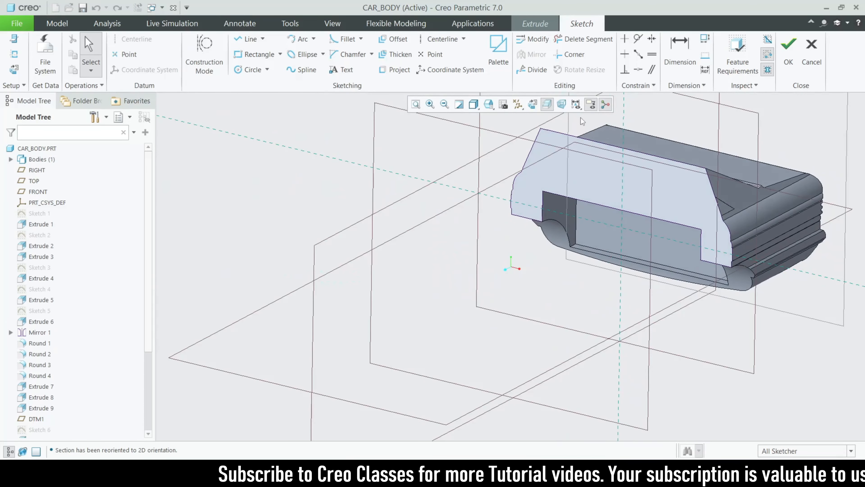
left_click(533, 105)
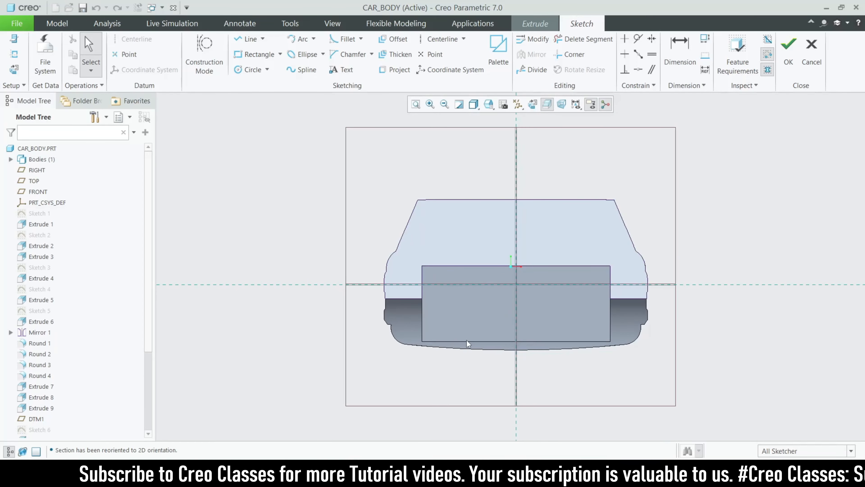
middle_click_drag(467, 340, 461, 344)
scroll(502, 323, "down", 4)
scroll(503, 302, "up", 2)
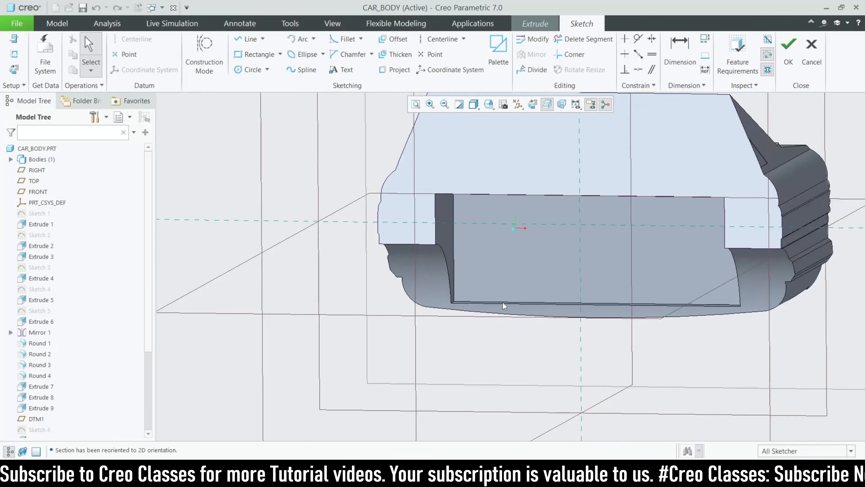
scroll(503, 302, "up", 3)
middle_click_drag(508, 307, 499, 310)
left_click(811, 61)
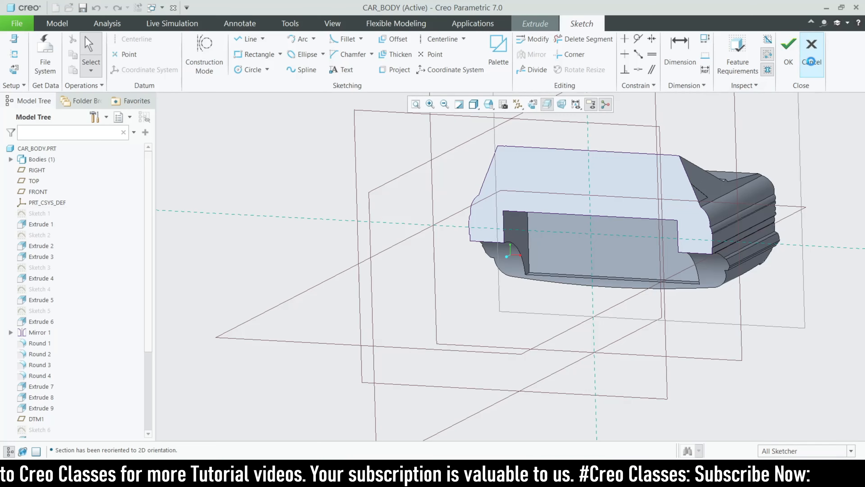
left_click(470, 256)
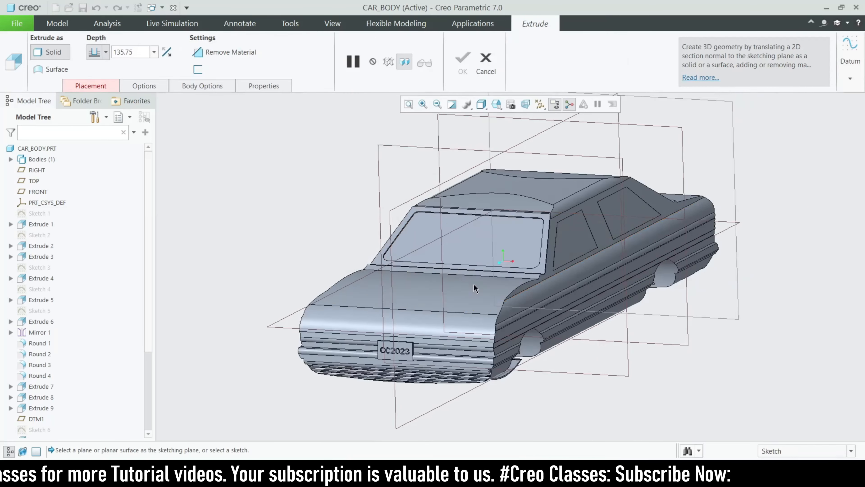
left_click(486, 63)
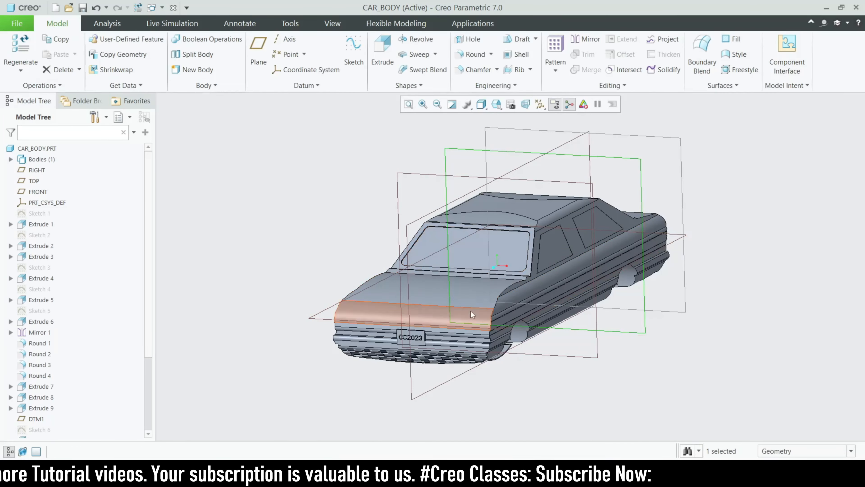
middle_click_drag(484, 298, 422, 295)
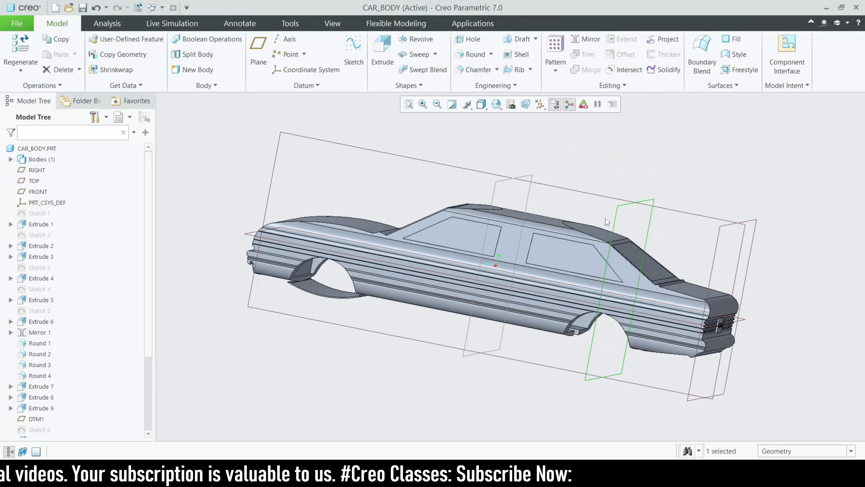
left_click(382, 51)
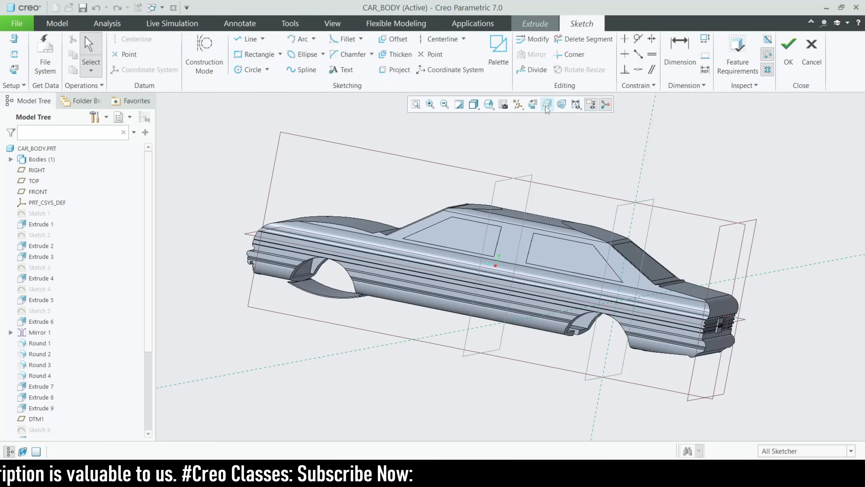
left_click(547, 106)
left_click(812, 55)
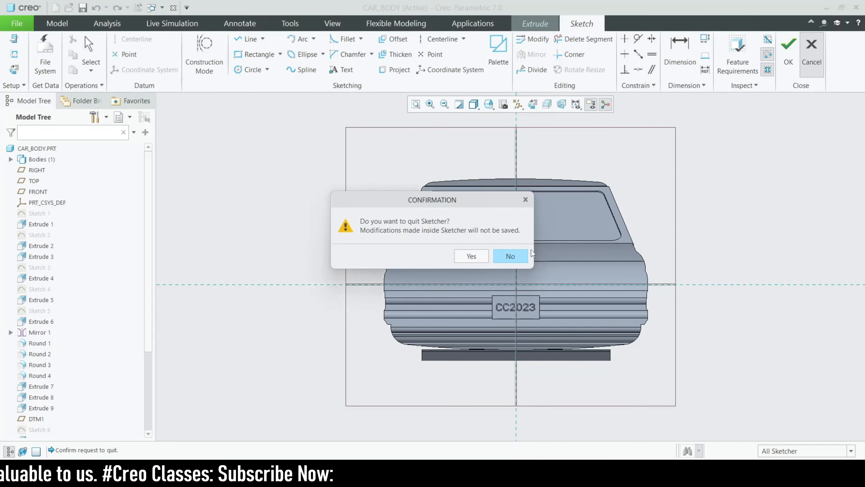
left_click(471, 256)
left_click(486, 64)
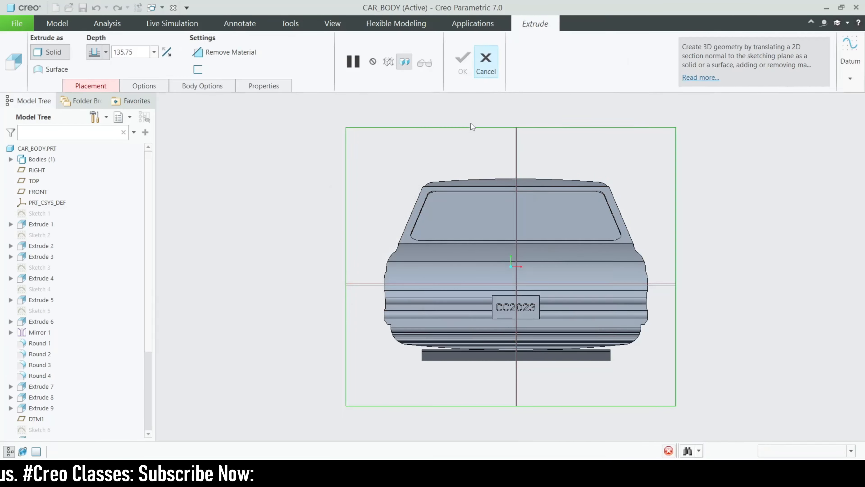
Redefine datum plane DTM2 to flip its normal direction, keeping the 125.30 offset from FRONT
middle_click_drag(548, 265, 485, 275)
scroll(33, 411, "down", 3)
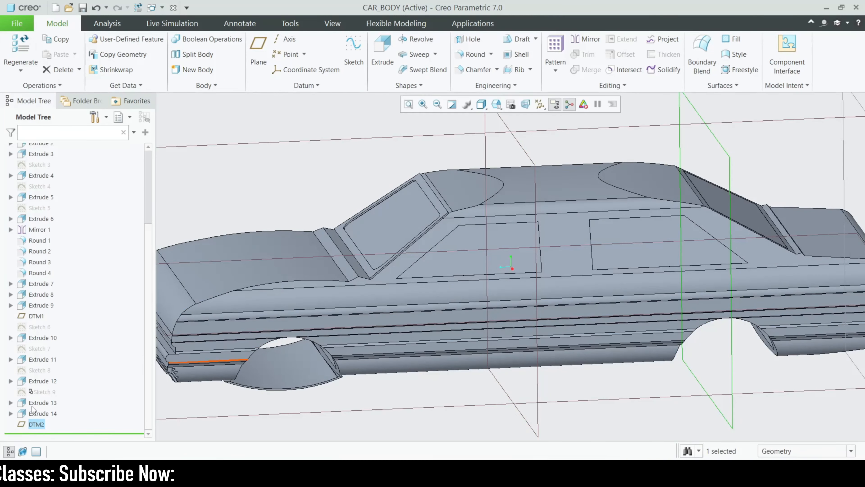
double_click(38, 424)
left_click(59, 361)
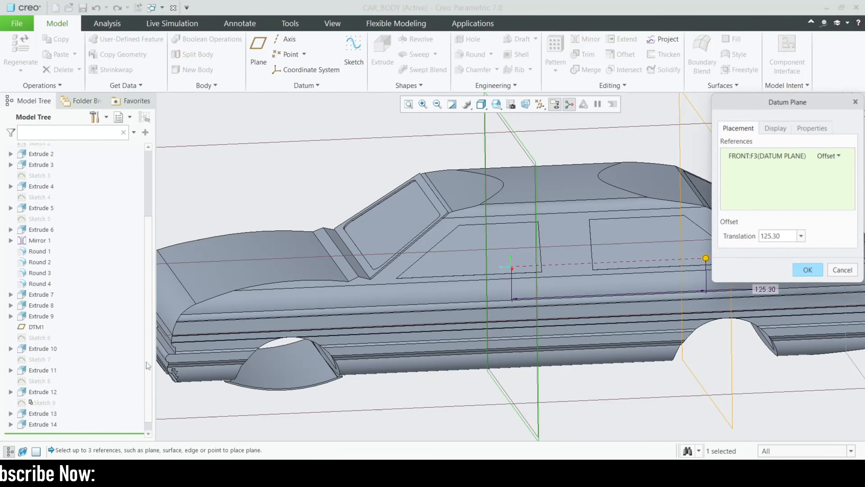
scroll(429, 331, "down", 3)
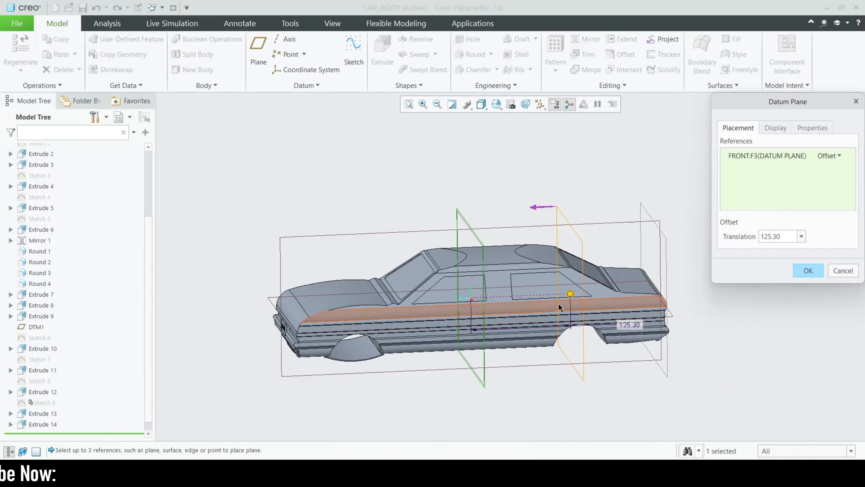
left_click(542, 209)
left_click(801, 269)
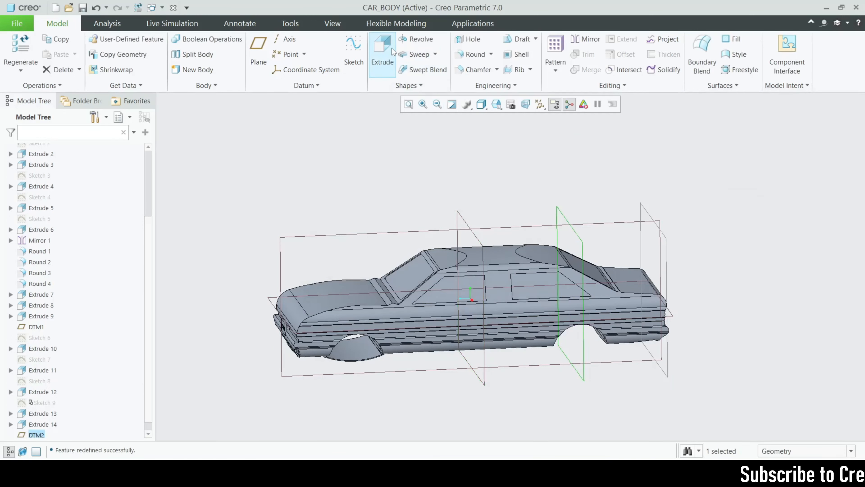
Start an extrude sketch on DTM2 and clip the model at the sketching plane to expose the rear underbody
left_click(392, 48)
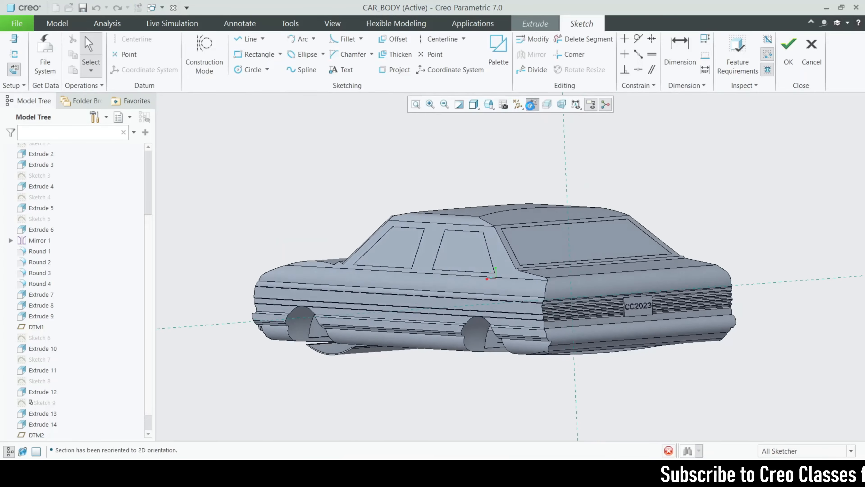
left_click(547, 106)
middle_click_drag(514, 246, 537, 247)
scroll(604, 356, "down", 3)
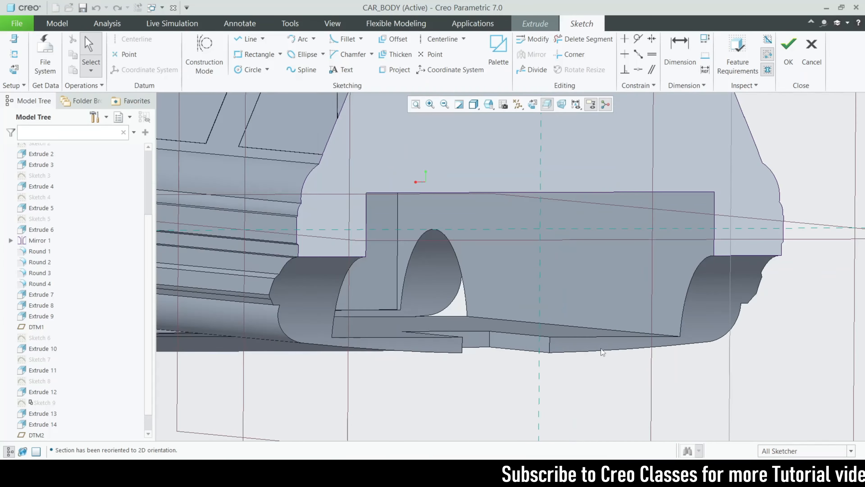
scroll(606, 347, "down", 2)
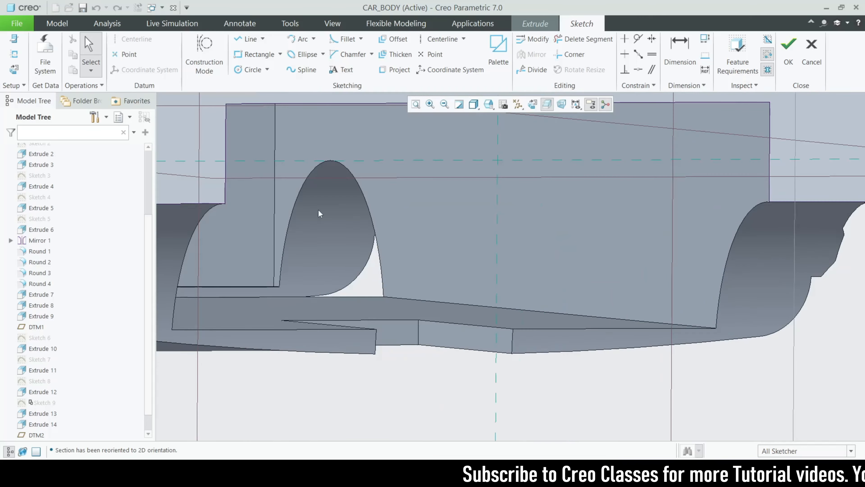
Add sketch references from the rear underbody lip: its top surface, curved lower edge, vertical step and the cavity's side wall
left_click(14, 54)
scroll(600, 368, "down", 2)
left_click(649, 304)
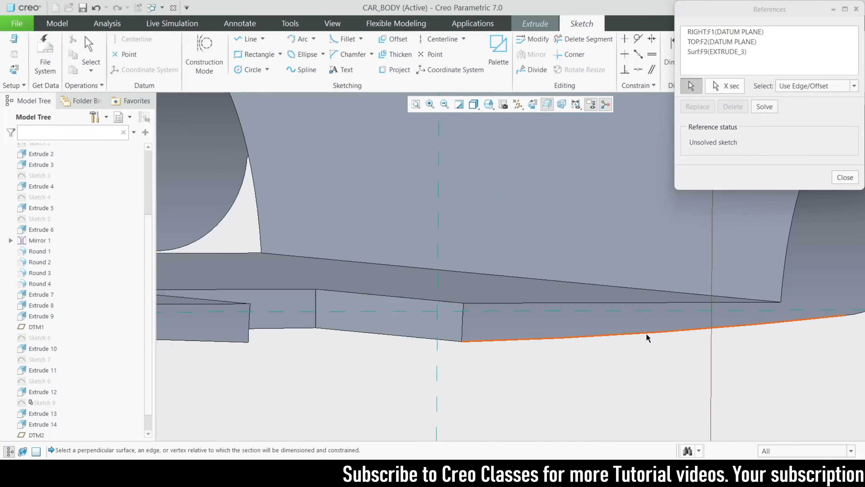
left_click(646, 334)
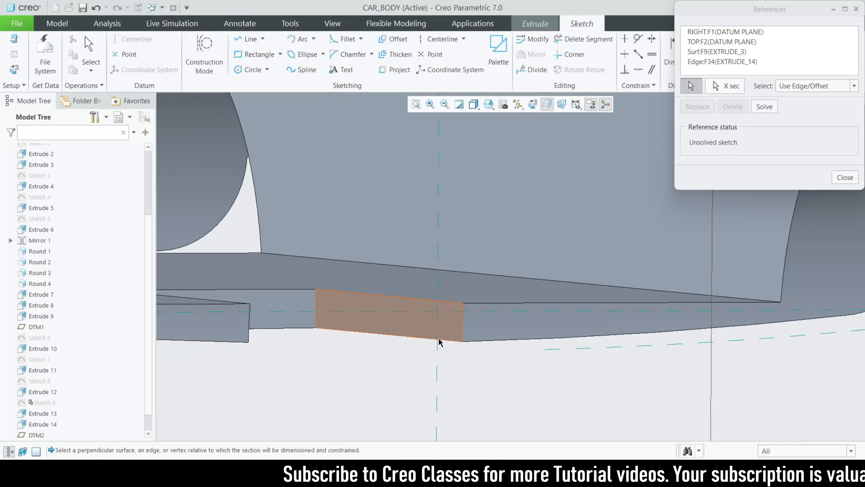
left_click(463, 332)
scroll(497, 330, "up", 2)
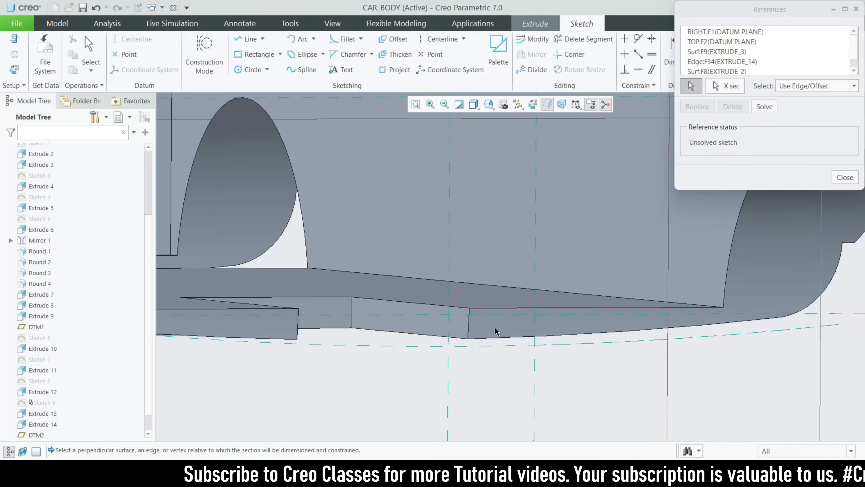
scroll(688, 327, "down", 3)
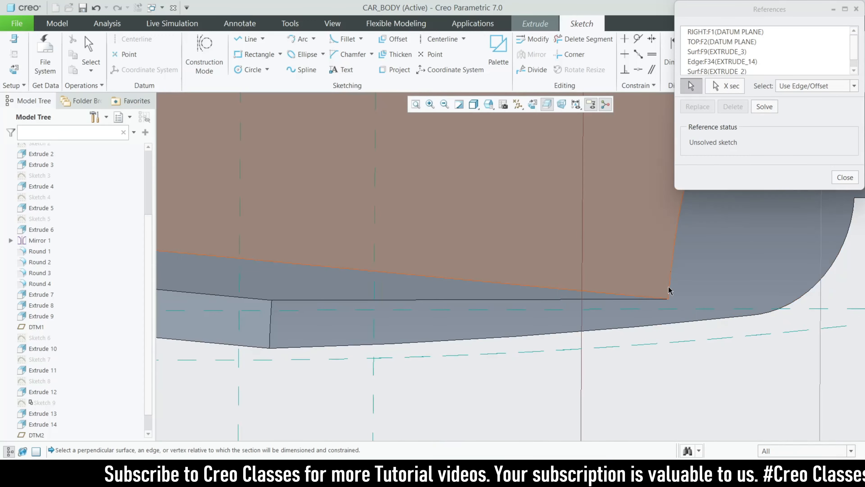
left_click(845, 177)
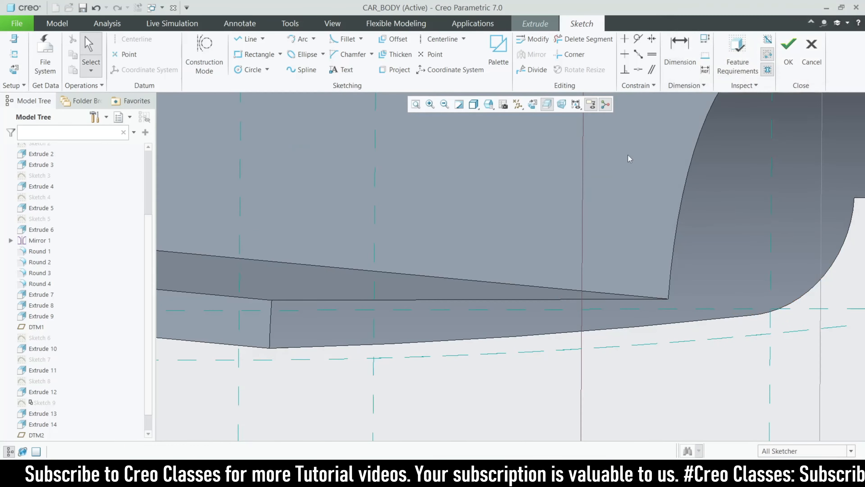
Orient the sketch flat and draw a corner rectangle hanging from the horizontal lip reference, between the vertical step and side wall references
left_click(528, 110)
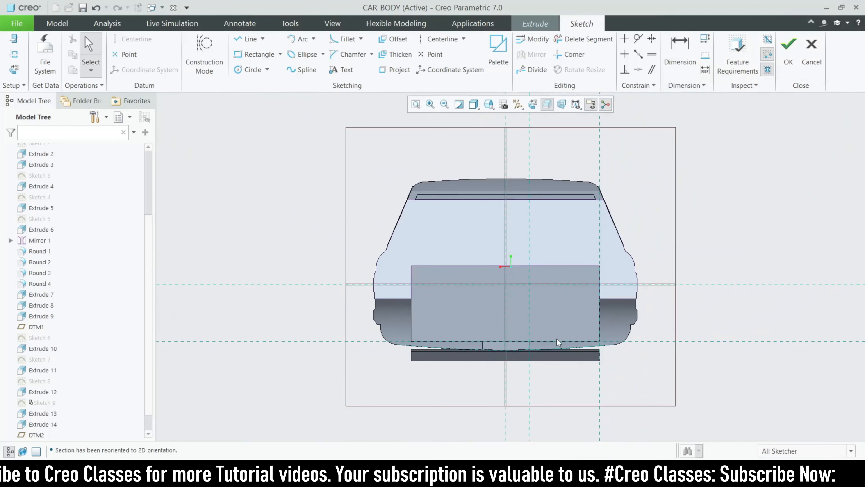
scroll(553, 306, "up", 2)
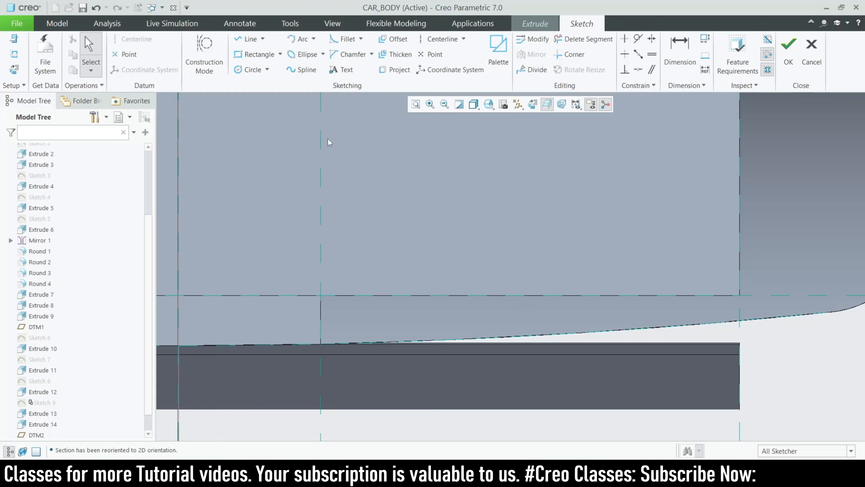
left_click(280, 54)
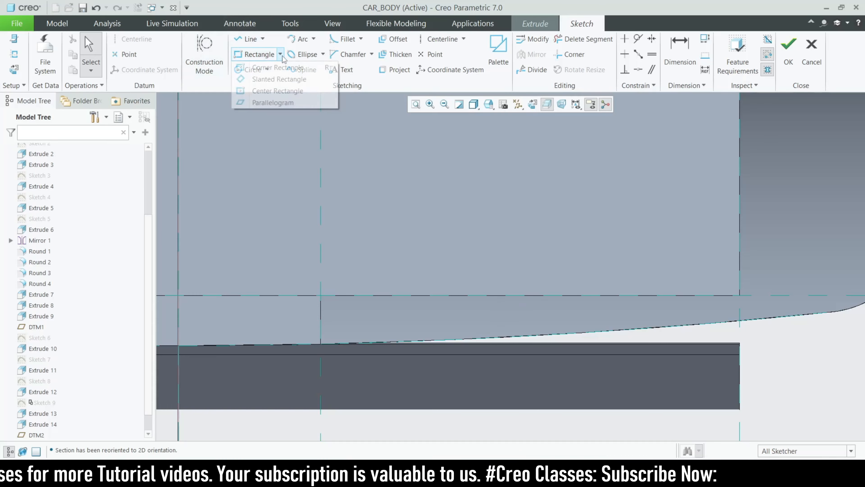
left_click(269, 65)
left_click(464, 295)
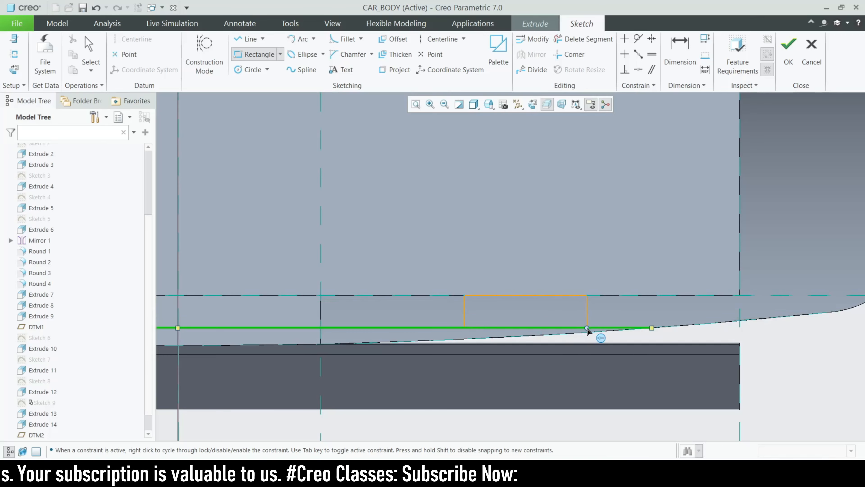
left_click(587, 328)
Draw a second corner rectangle below the same horizontal lip reference, on the opposite side of the car's centreline
scroll(605, 318, "down", 6)
scroll(423, 323, "up", 4)
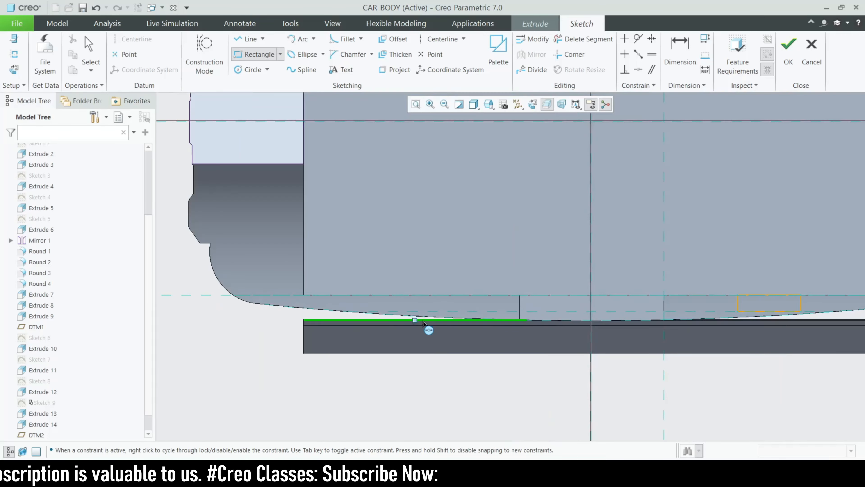
scroll(496, 303, "up", 4)
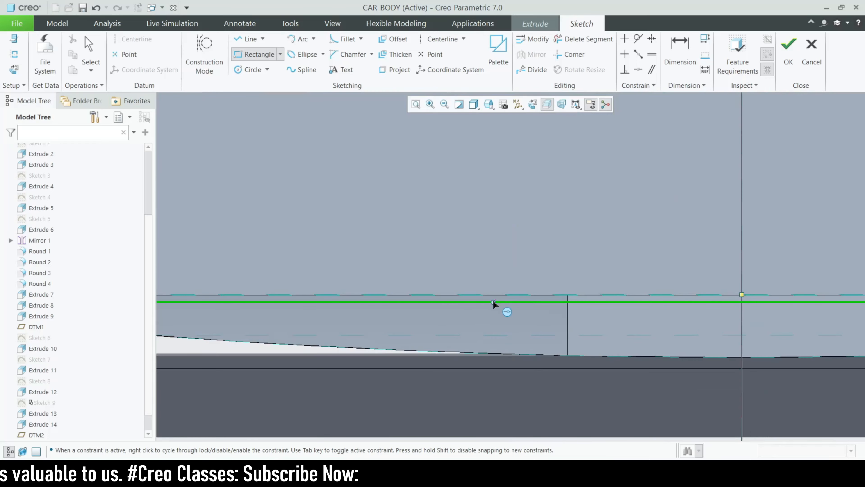
left_click(478, 295)
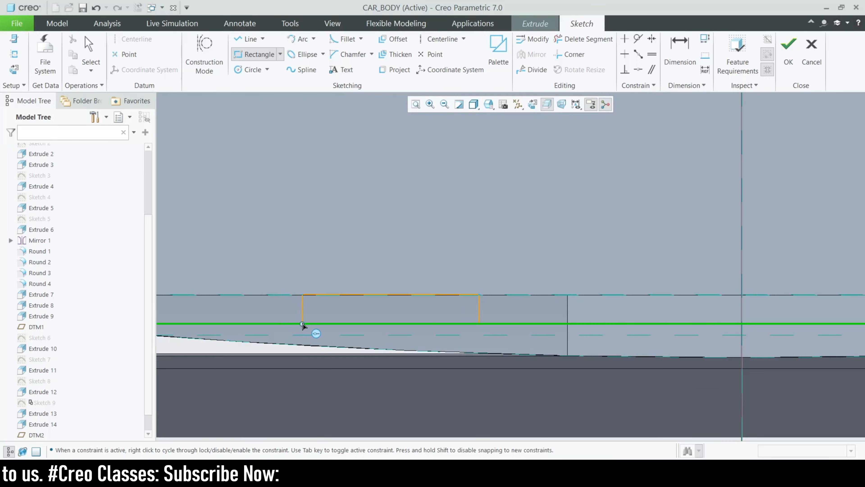
middle_click(304, 323)
left_click(430, 295)
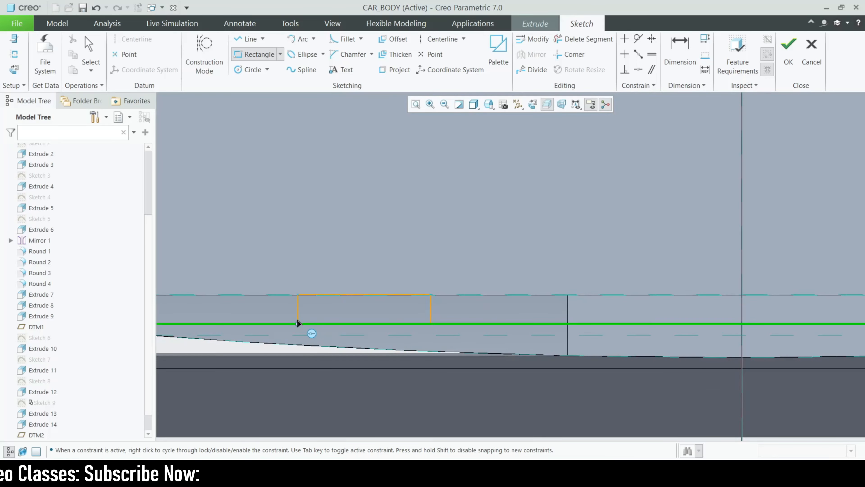
left_click(272, 324)
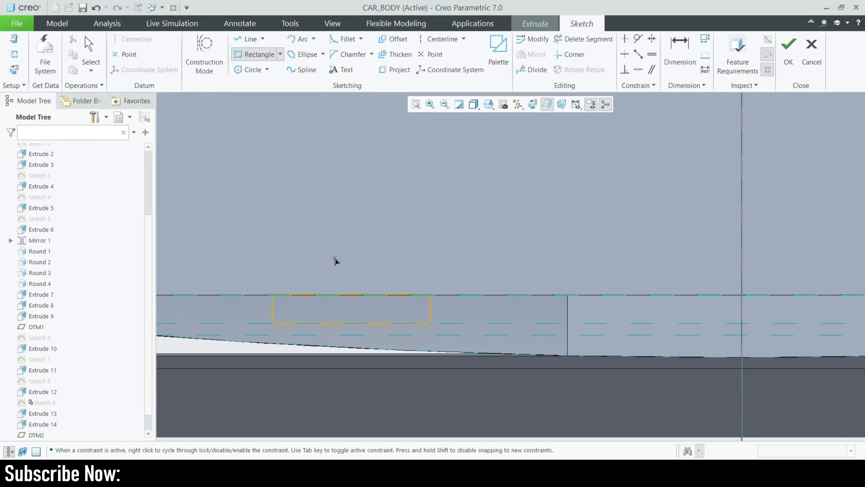
scroll(338, 261, "down", 4)
scroll(459, 295, "up", 5)
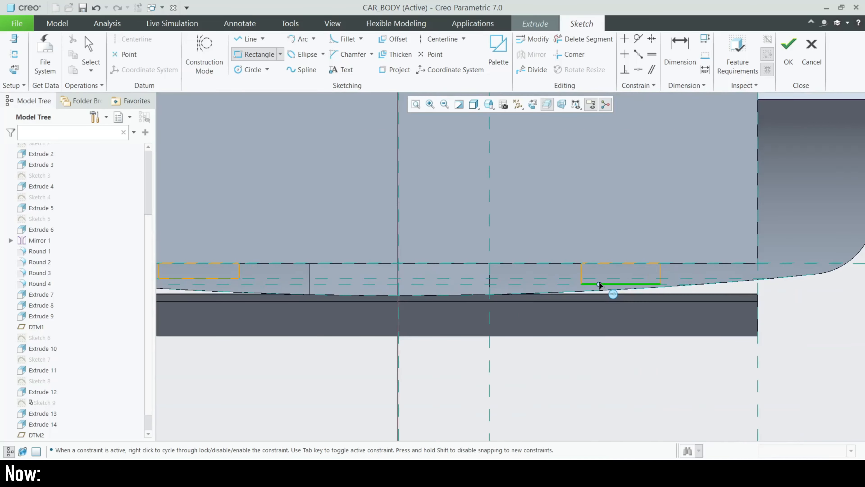
Dimension the height of the rectangle measured from the centreline at 2.50, deleting the first conflicting Point On Entity constraint
middle_click(304, 271)
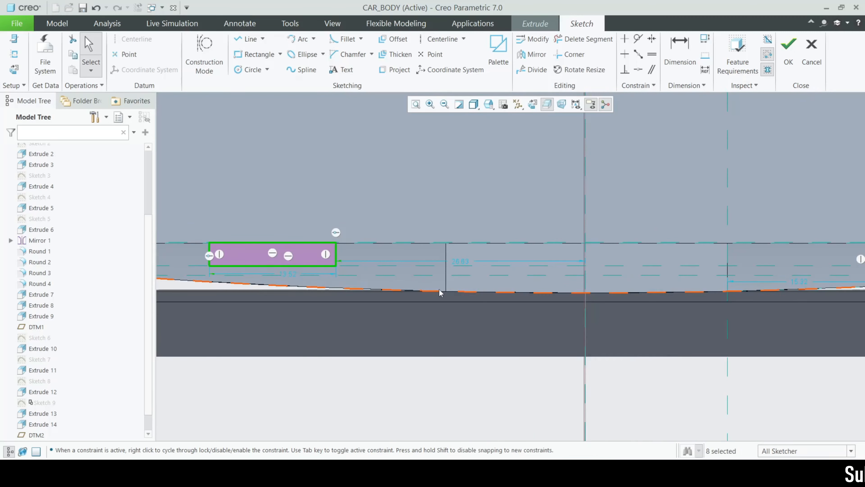
scroll(440, 293, "down", 2)
scroll(335, 275, "up", 4)
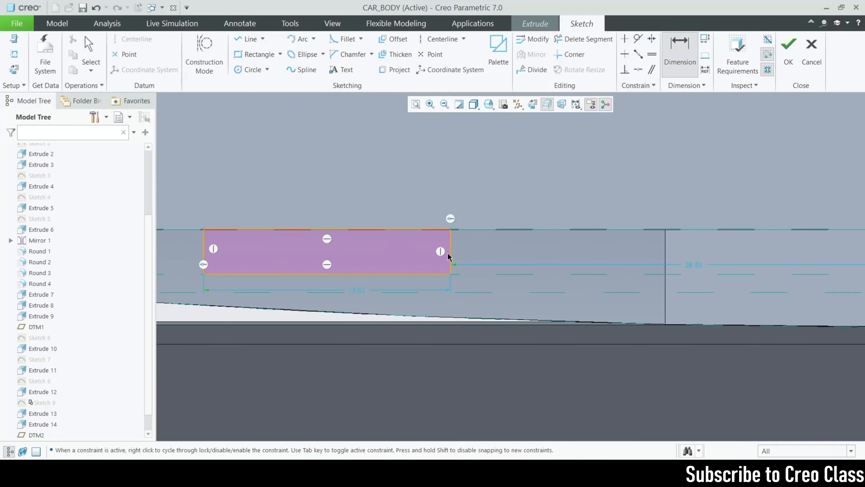
middle_click(471, 258)
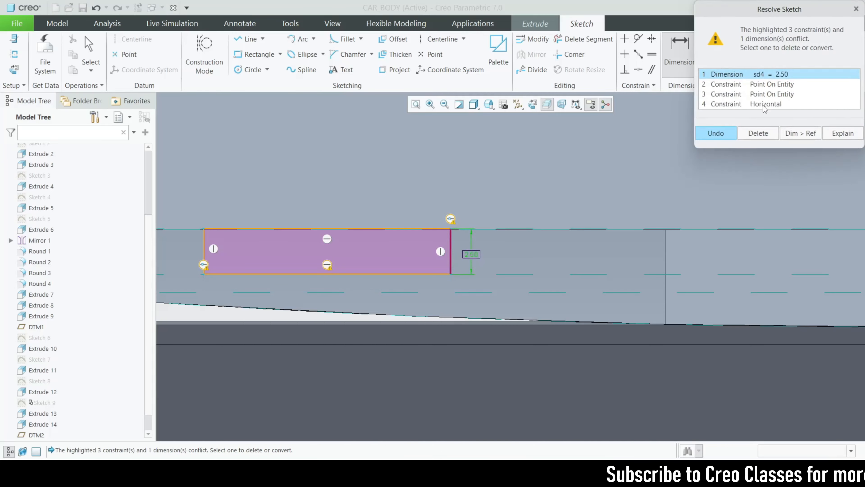
left_click(761, 86)
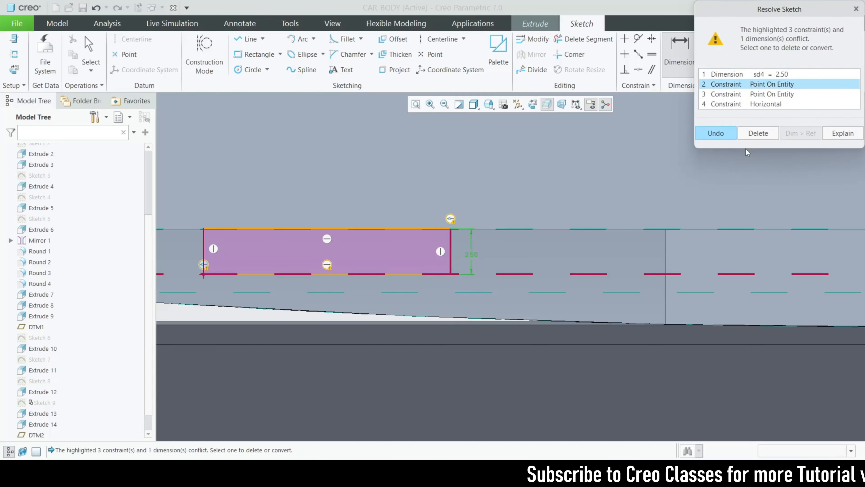
left_click(750, 133)
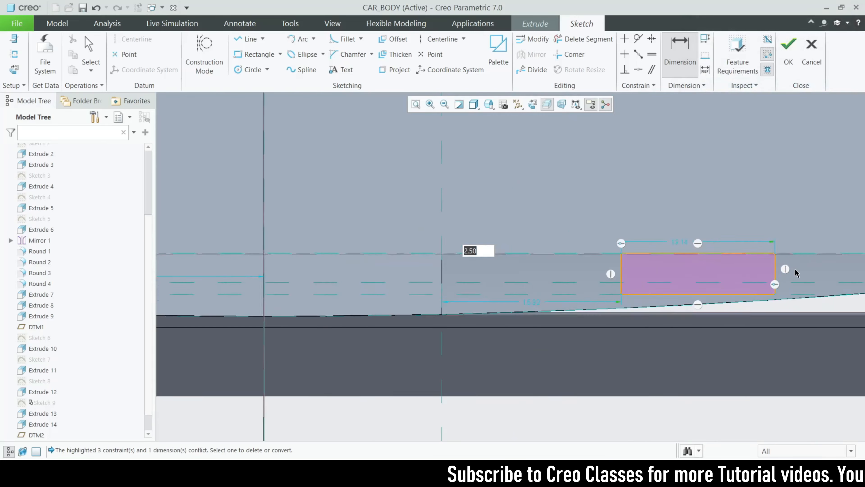
scroll(796, 272, "down", 2)
key("Return")
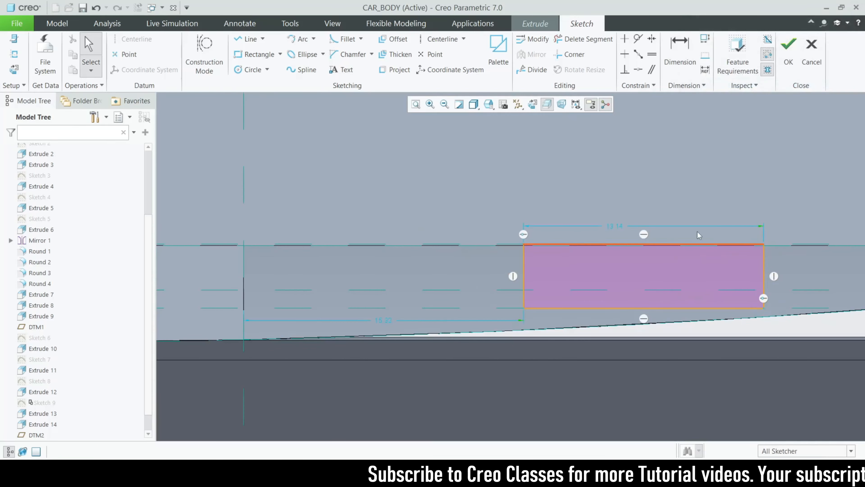
left_click(524, 274)
middle_click(488, 276)
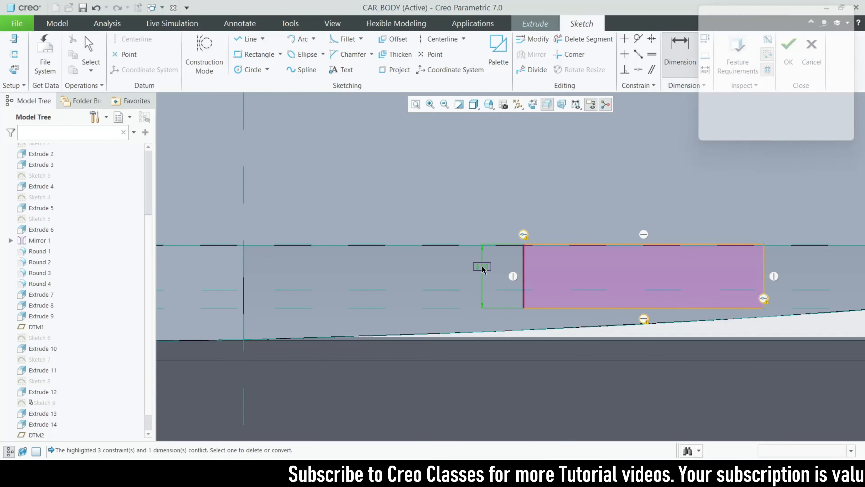
left_click(857, 12)
Set the height of the rectangle measured from the centreline to 3.5
scroll(815, 227, "up", 7)
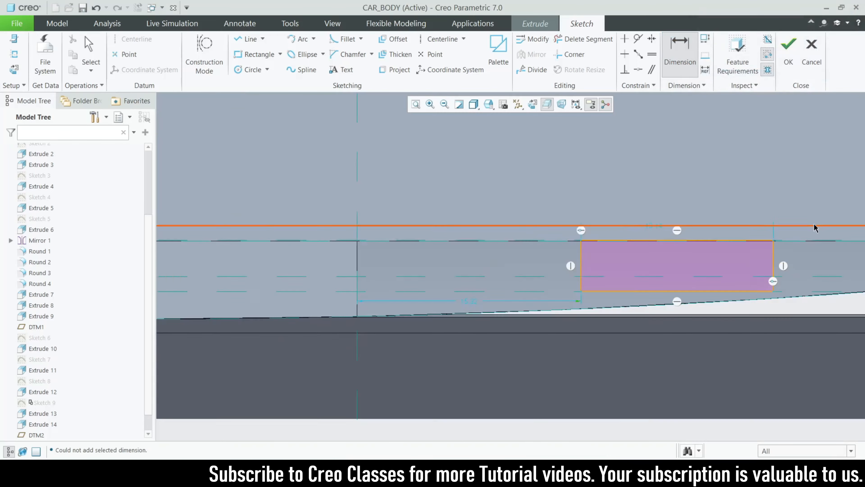
scroll(534, 236, "down", 4)
double_click(531, 231)
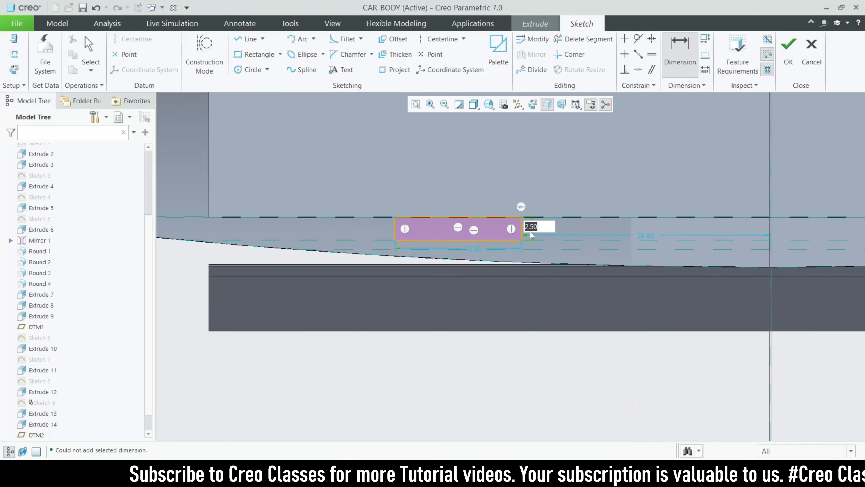
type("3.5")
key("Return")
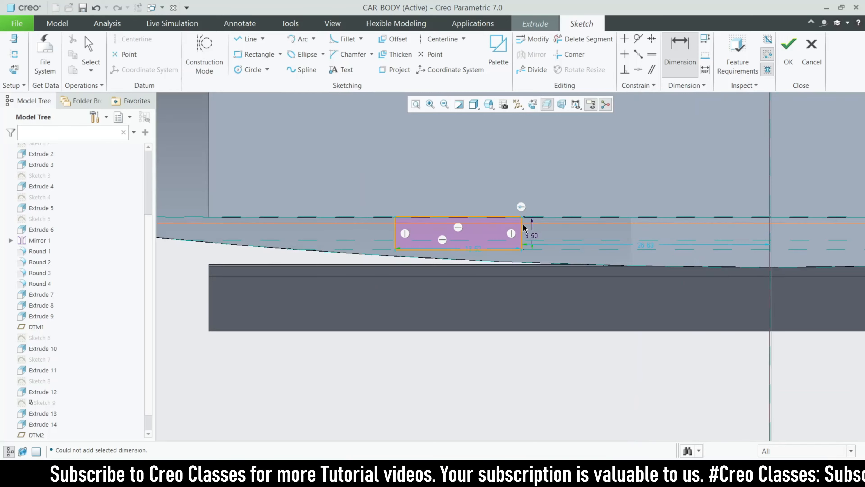
Position each rectangle 15 from the nearest vertical edge of the central recess, one on each side of the centreline
scroll(470, 221, "up", 3)
scroll(680, 236, "down", 5)
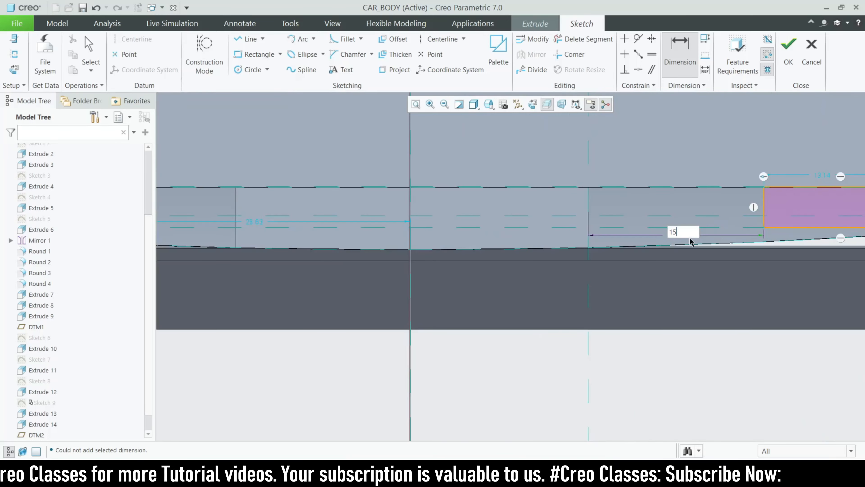
scroll(657, 228, "up", 3)
scroll(543, 222, "down", 5)
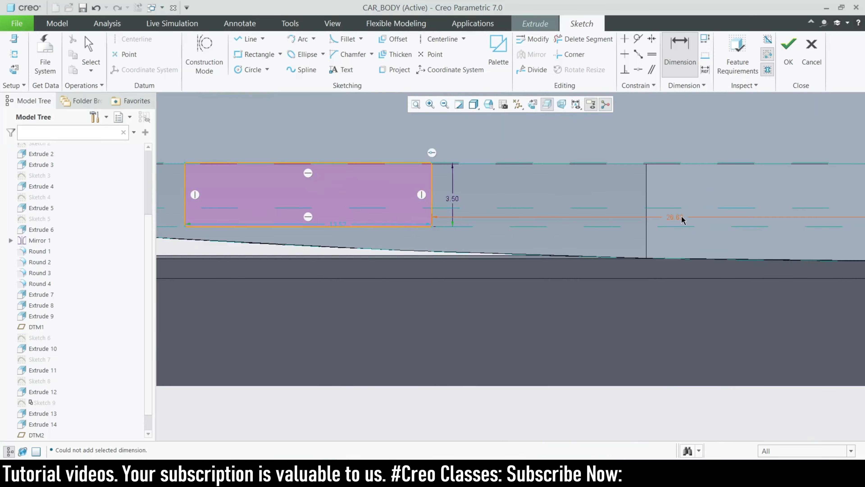
left_click(687, 62)
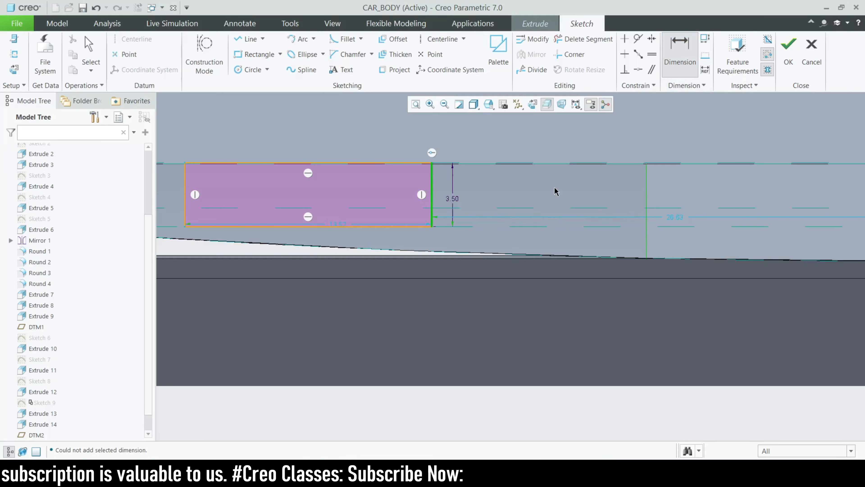
key("Return")
scroll(566, 201, "up", 5)
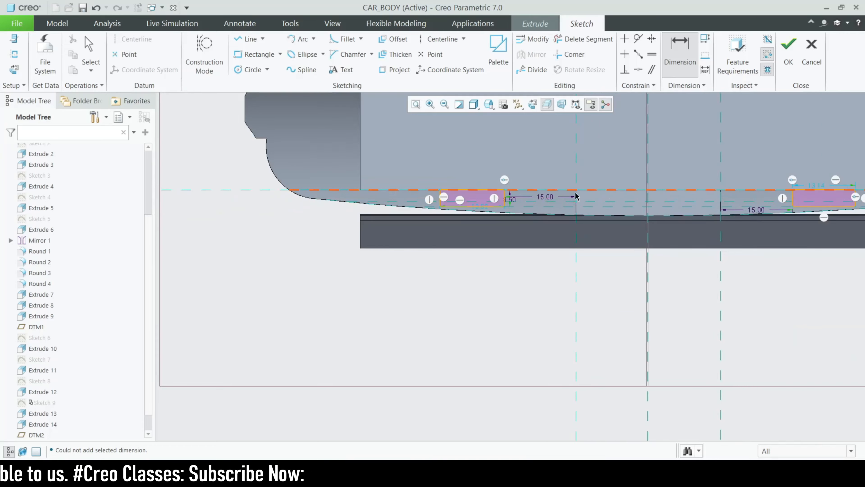
scroll(647, 193, "up", 2)
scroll(657, 201, "down", 1)
scroll(545, 146, "up", 1)
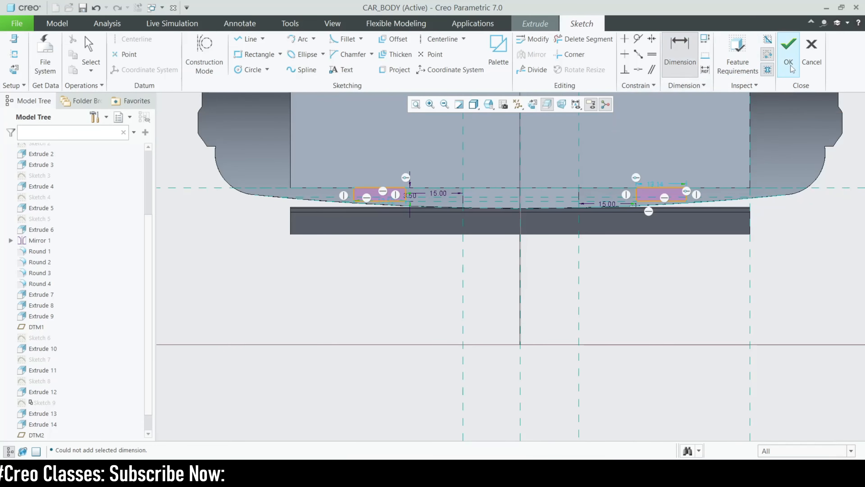
Finish the rectangle sketch and extrude side 1 with To Selected up to the wall of the rear wheel cavity
left_click(788, 53)
mouse_move(460, 259)
middle_mouse_down()
mouse_move(479, 250)
mouse_move(462, 160)
mouse_move(437, 194)
mouse_move(457, 265)
mouse_move(640, 122)
middle_mouse_up()
scroll(640, 126, "down", 2)
scroll(533, 259, "up", 2)
middle_click_drag(533, 259, 564, 191)
scroll(564, 194, "down", 2)
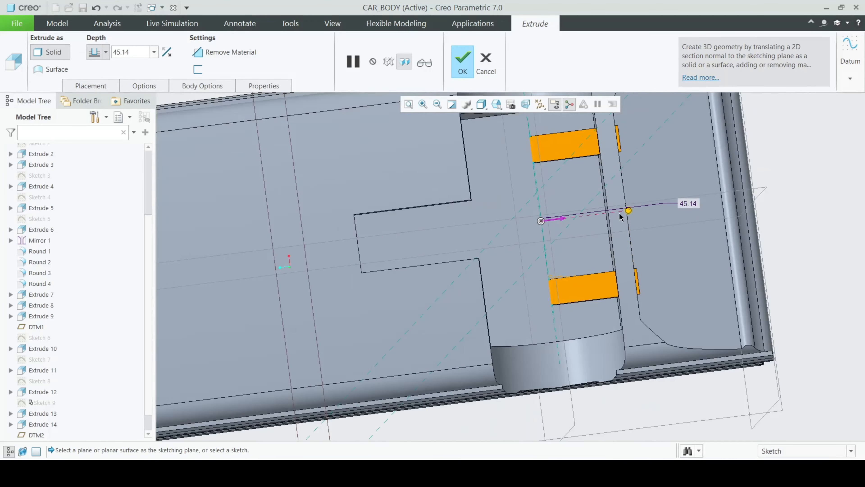
left_click_drag(602, 211, 590, 210)
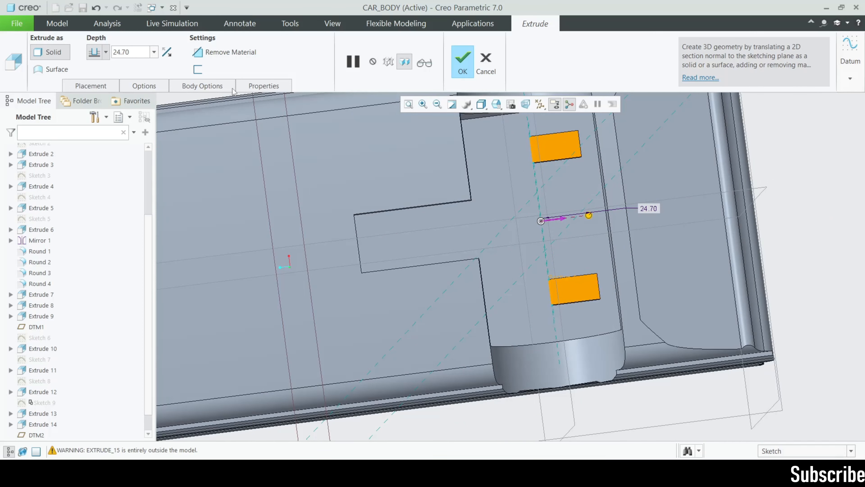
left_click(142, 84)
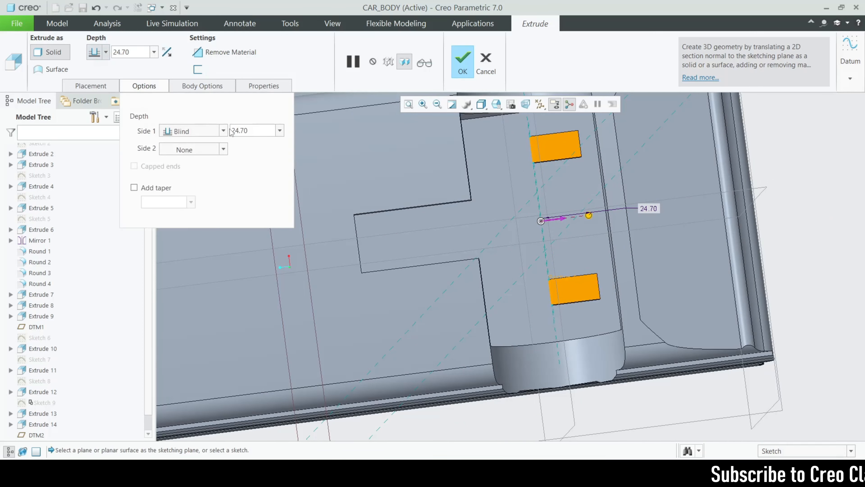
left_click(223, 130)
left_click(205, 205)
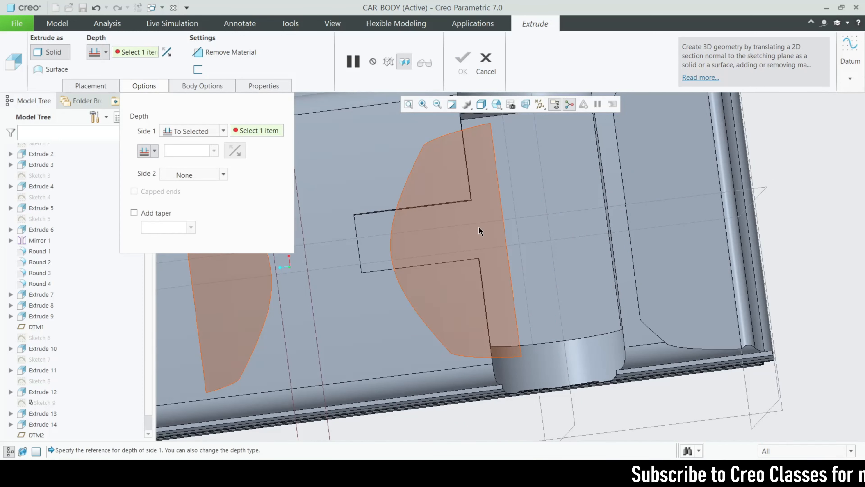
middle_click_drag(479, 226, 545, 218)
left_click(605, 208)
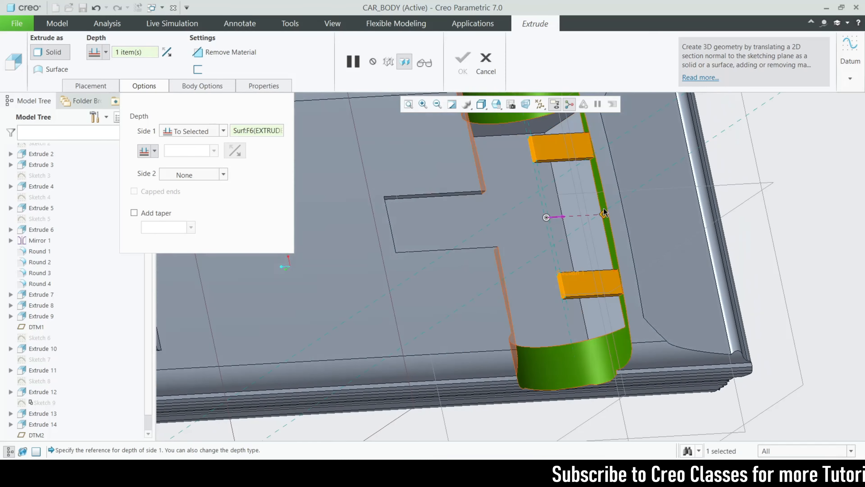
Set side 2 to To Selected at the opposite cavity wall and complete the extrude of both support bars
middle_click_drag(605, 209, 563, 219)
left_click(183, 175)
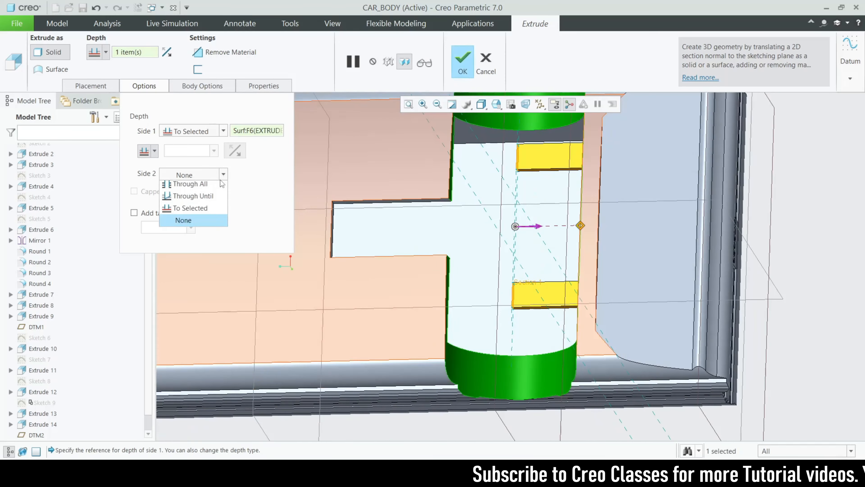
left_click(195, 235)
middle_click_drag(408, 239, 438, 224)
left_click(402, 170)
middle_click_drag(402, 170, 419, 261)
left_click(462, 66)
Select the long side face of the support bar visible through the rear wheel arch
scroll(482, 143, "up", 3)
left_click(488, 306)
middle_click_drag(488, 306, 494, 251)
scroll(493, 251, "down", 5)
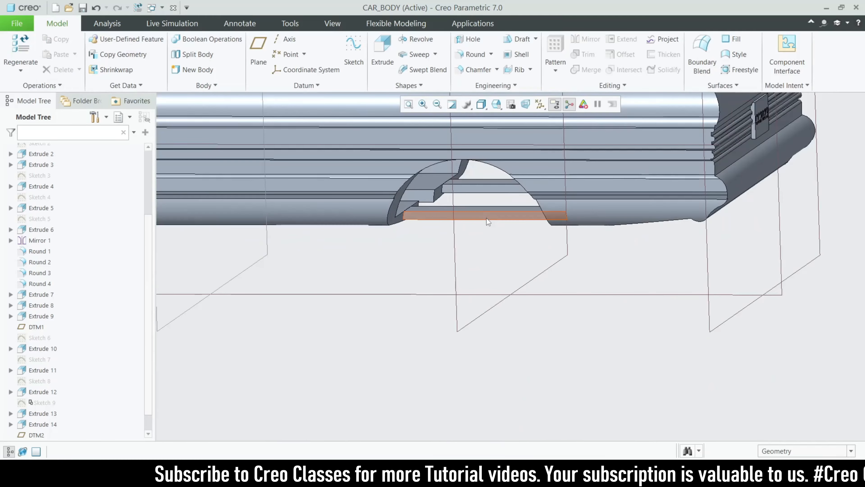
left_click(484, 217)
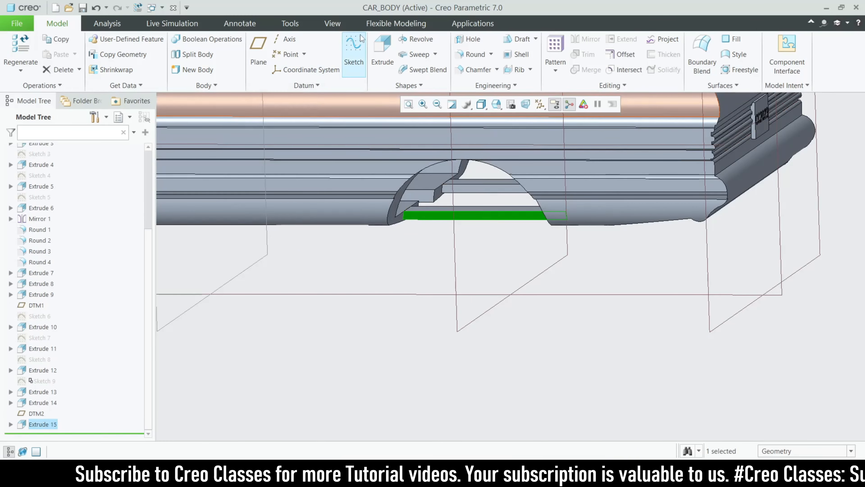
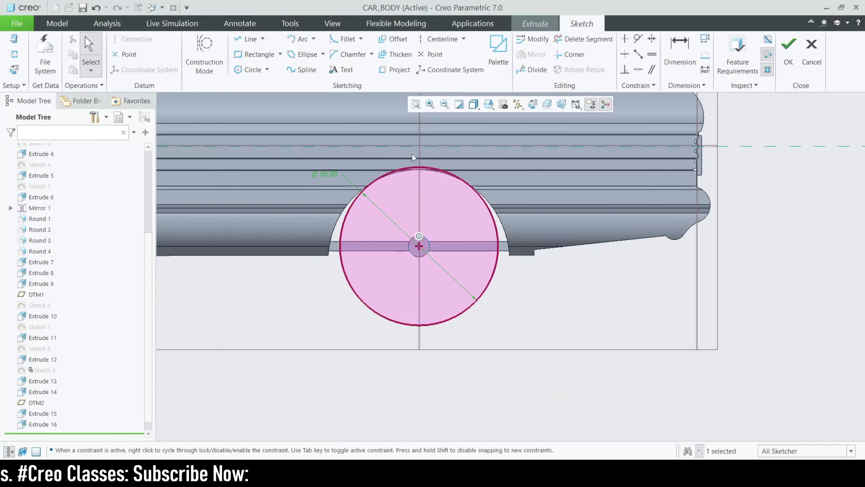
Discard the large circle sketch around the axle boss and cancel its extrude
mouse_move(414, 164)
middle_mouse_down()
mouse_move(424, 214)
mouse_move(427, 190)
middle_mouse_up()
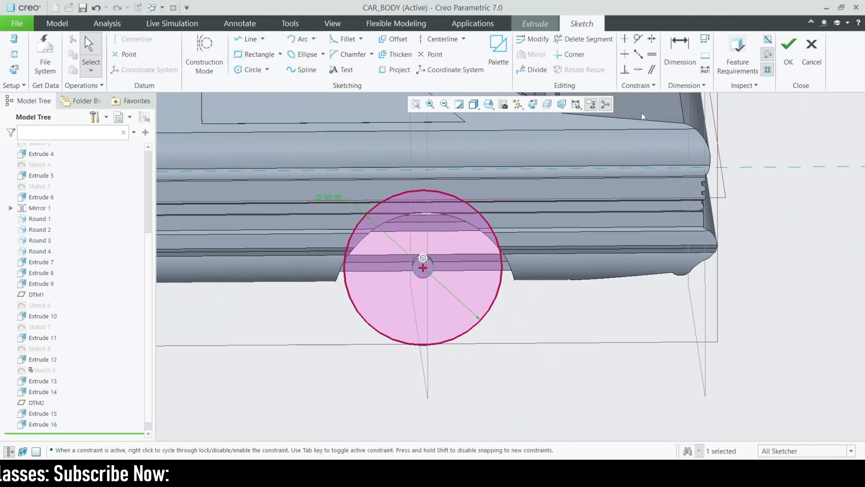
left_click(547, 105)
left_click(547, 105)
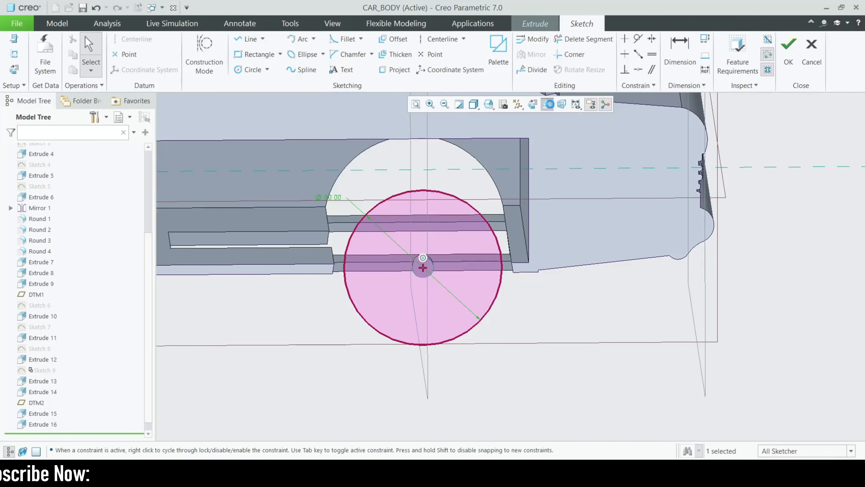
left_click(812, 55)
left_click(472, 255)
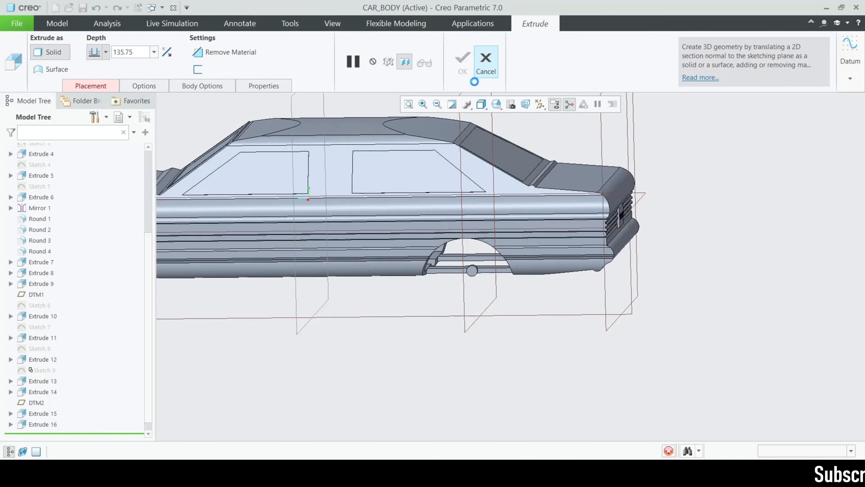
Redefine the round axle boss, Extrude 16, and delete the 8 mm circle from its sketch
left_click(41, 424)
left_click(62, 363)
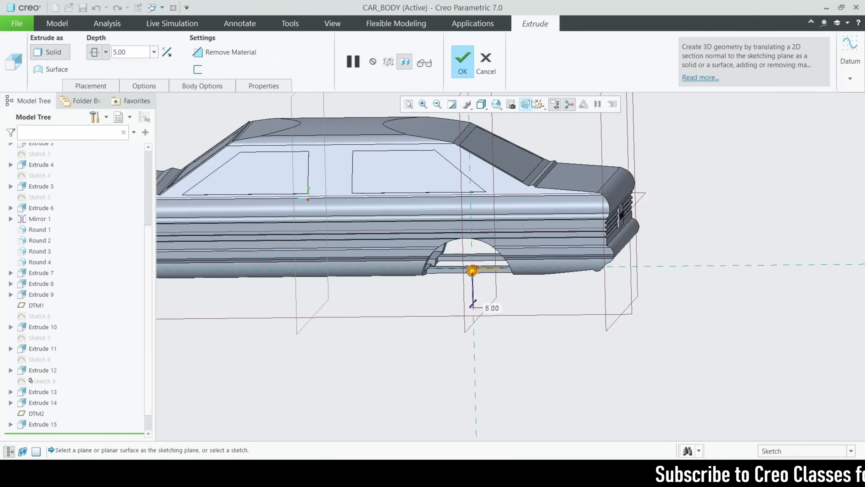
left_click(118, 89)
left_click(204, 125)
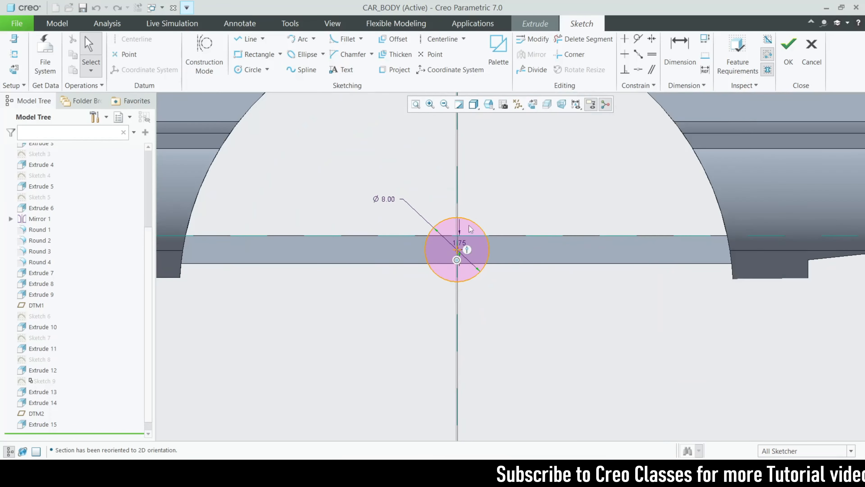
left_click(584, 39)
left_click_drag(471, 180, 421, 321)
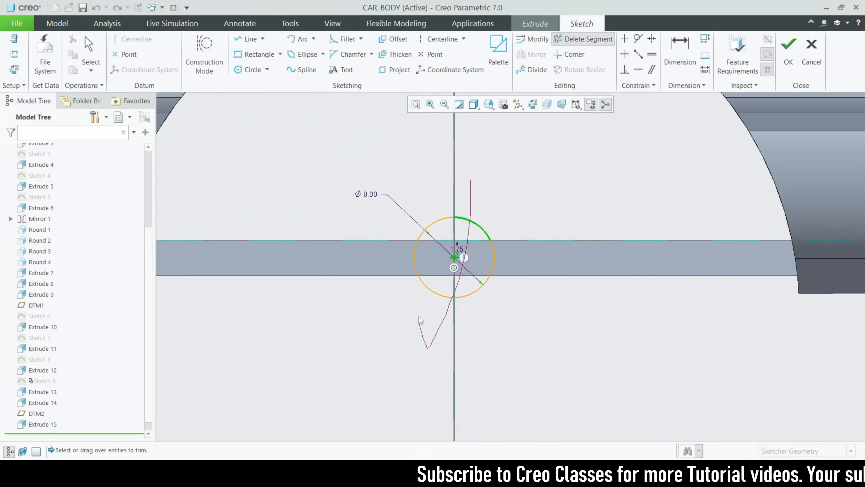
left_click_drag(476, 280, 473, 282)
scroll(471, 288, "up", 4)
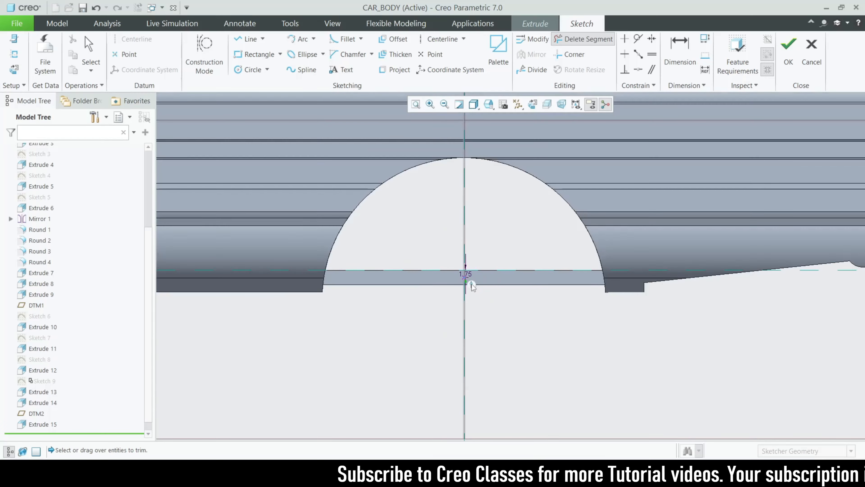
Add the rear wheel arch's curved edge as a sketch reference
left_click(14, 54)
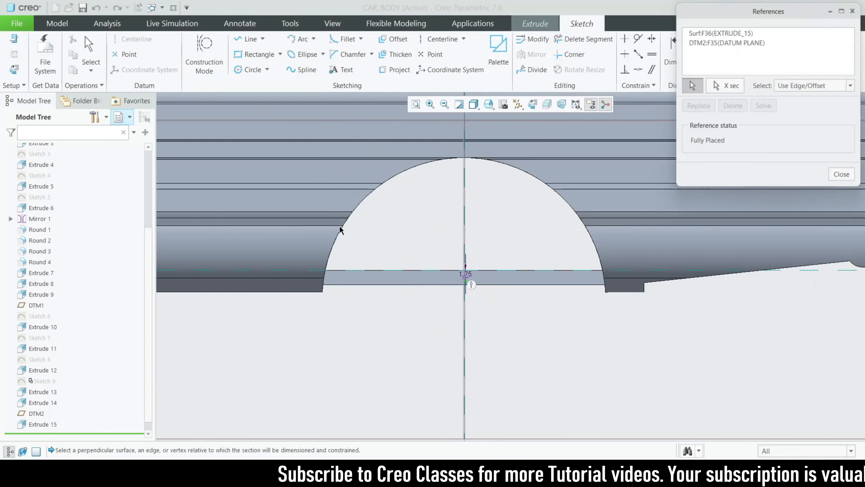
left_click(404, 175)
left_click(845, 178)
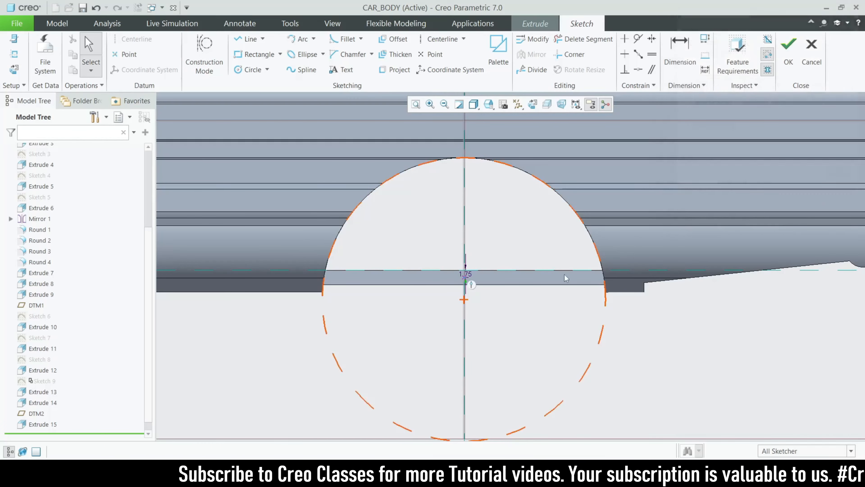
Sketch a 15 mm diameter circle centred on the rear wheel arch's centre and finish the sketch
scroll(465, 301, "down", 3)
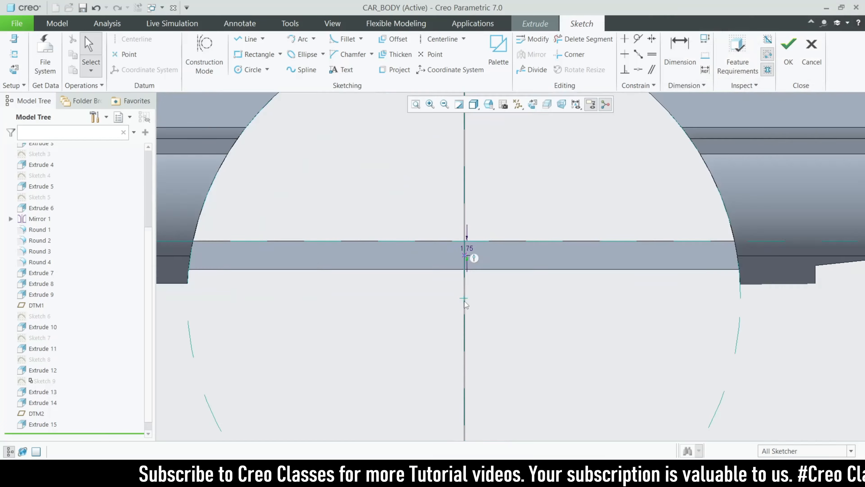
left_click(252, 70)
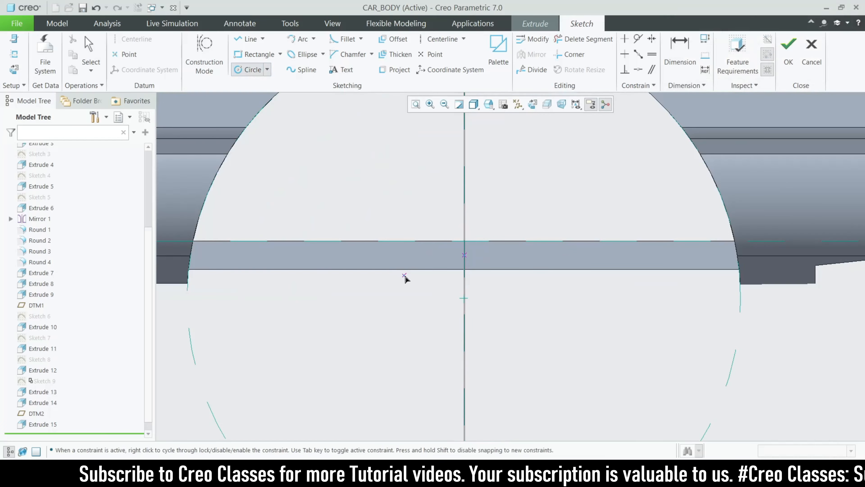
left_click(431, 247)
middle_click(432, 248)
double_click(383, 240)
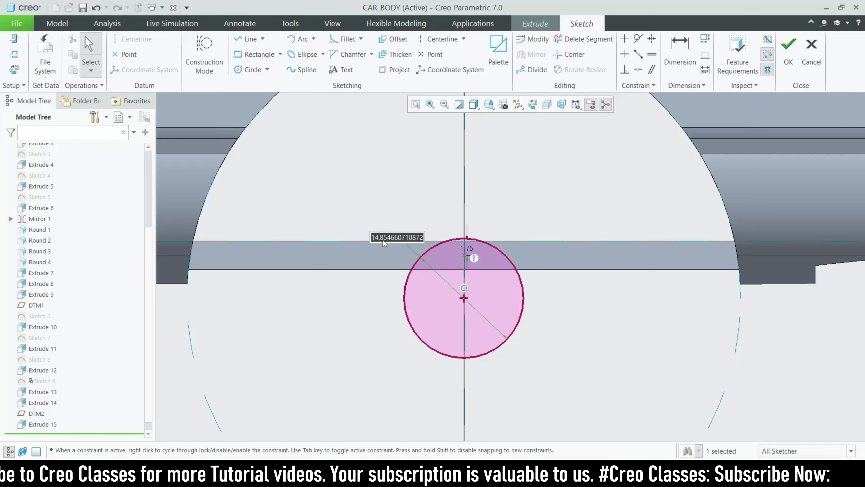
type("15")
key("Return")
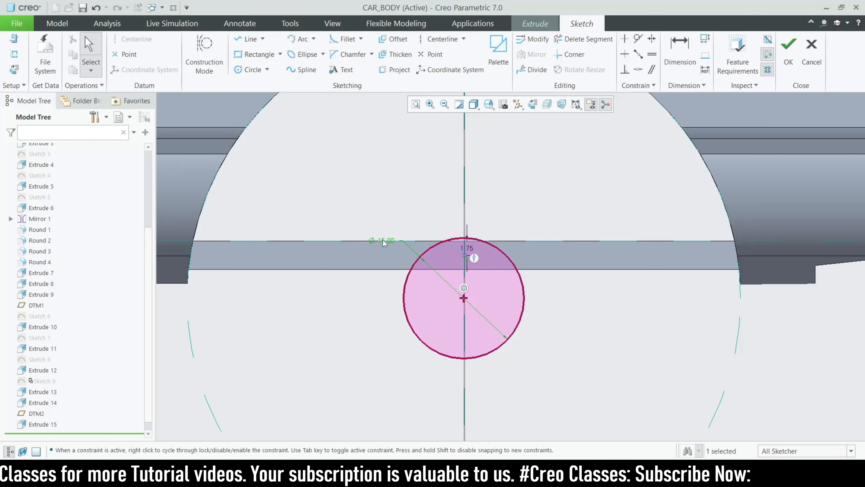
left_click(788, 55)
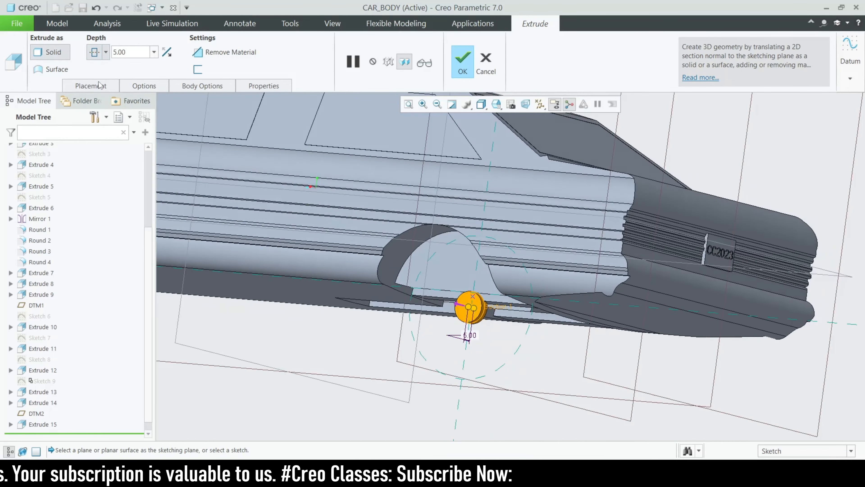
Try a one-sided 5 mm depth for the axle boss extrusion and check its direction against the support bar
middle_click_drag(509, 299, 384, 188)
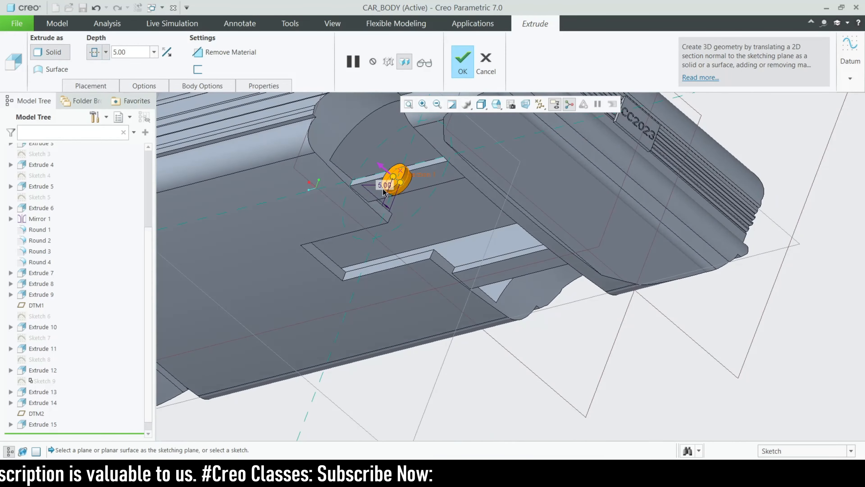
scroll(384, 188, "down", 4)
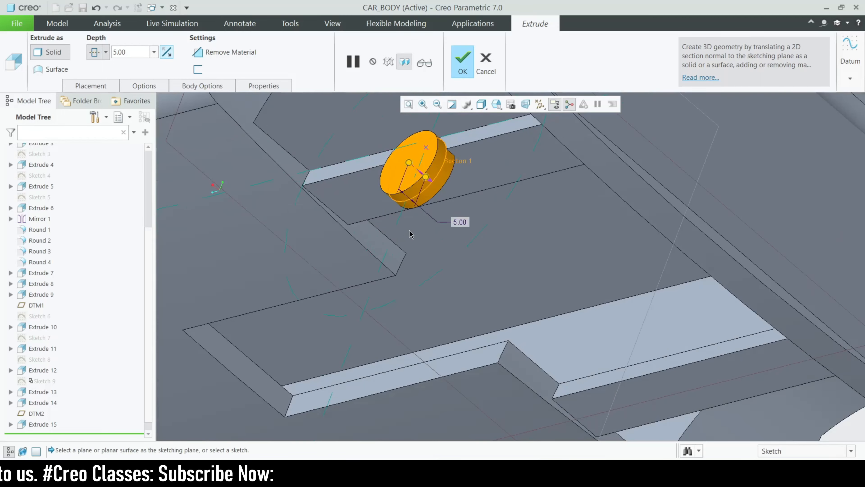
left_click(105, 55)
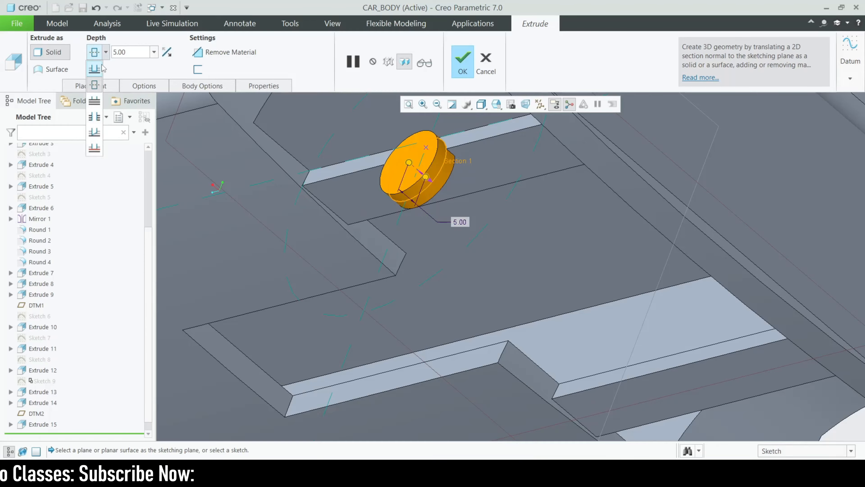
left_click(97, 68)
scroll(392, 250, "up", 4)
middle_click_drag(392, 251, 374, 240)
scroll(373, 240, "up", 5)
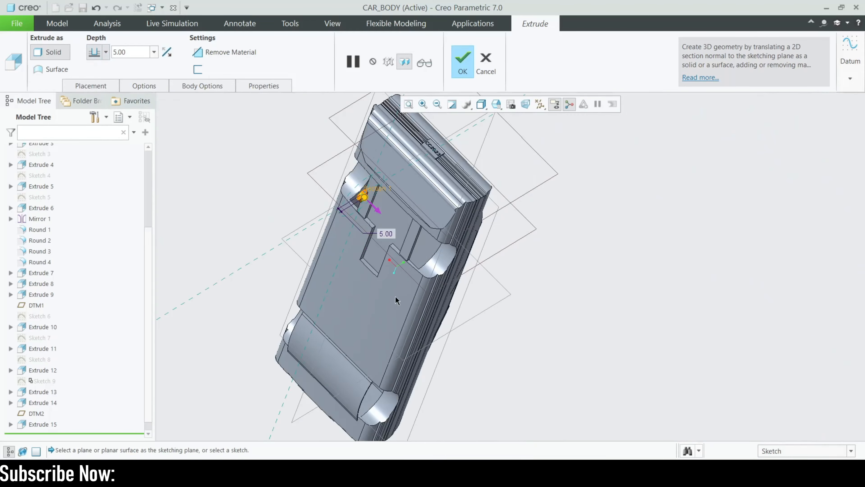
middle_click_drag(396, 297, 352, 273)
scroll(324, 218, "down", 5)
scroll(323, 218, "down", 3)
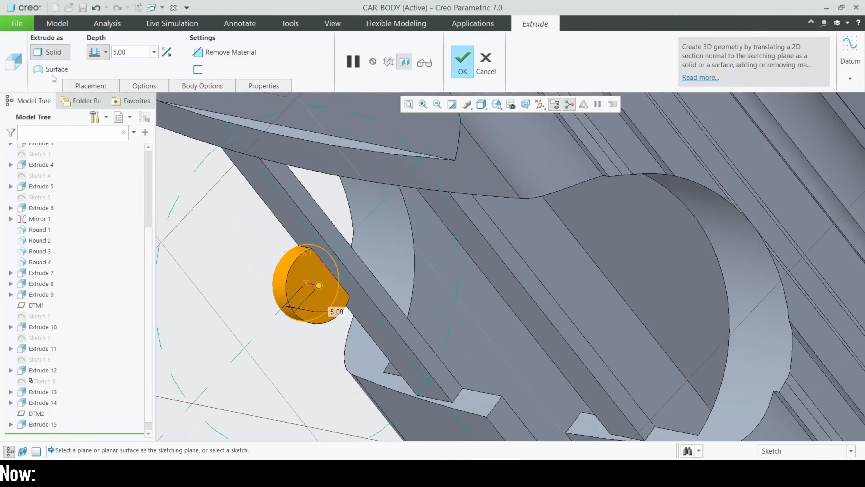
Extrude the axle boss up to the inner long side face of the support bar and complete the feature
left_click(105, 52)
left_click(95, 117)
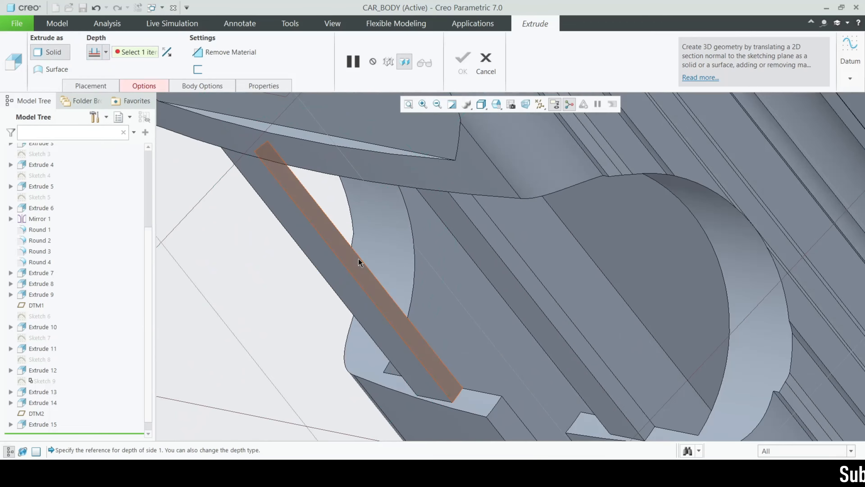
left_click(356, 266)
scroll(355, 263, "up", 4)
middle_click_drag(355, 263, 515, 165)
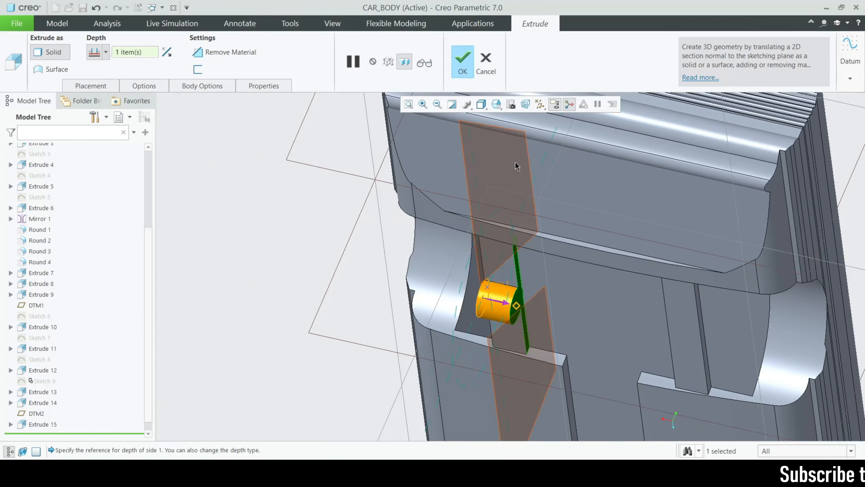
left_click(459, 61)
Mirror the axle boss, Extrude 16, about the car's lengthwise centre plane onto the opposite support bar
scroll(368, 249, "up", 3)
middle_click_drag(314, 349, 391, 314)
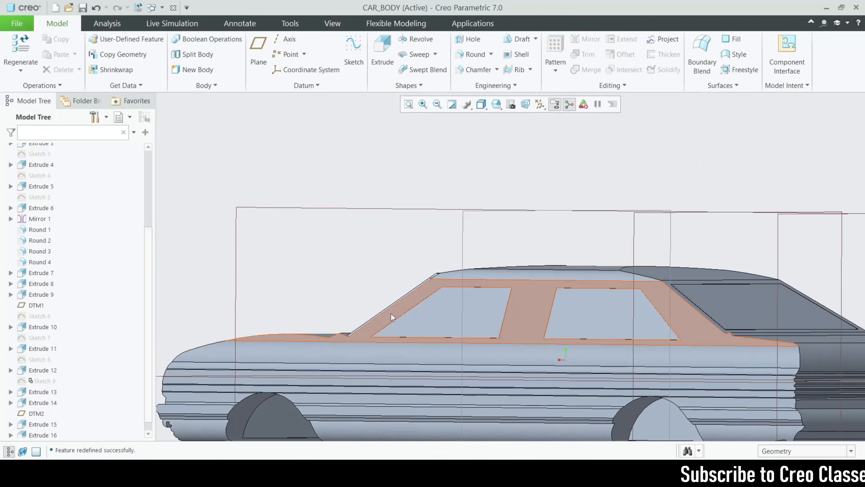
scroll(391, 313, "up", 4)
scroll(543, 391, "down", 4)
middle_click_drag(544, 391, 556, 384)
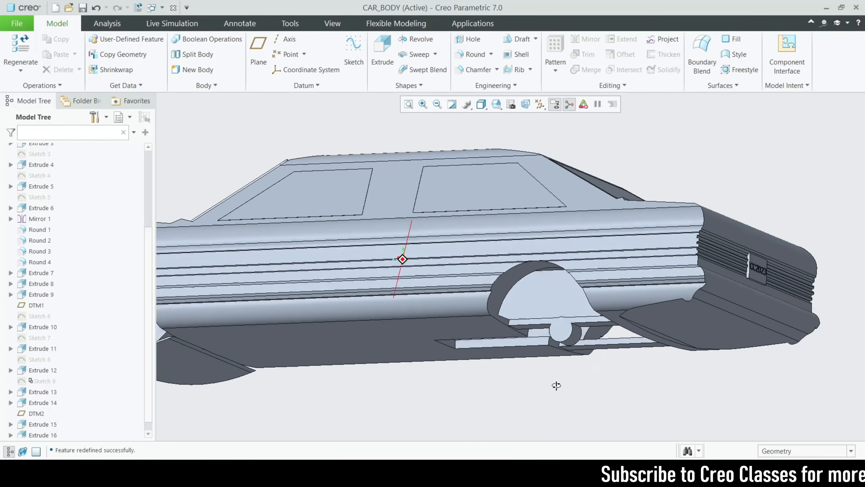
scroll(554, 358, "down", 5)
left_click(541, 330)
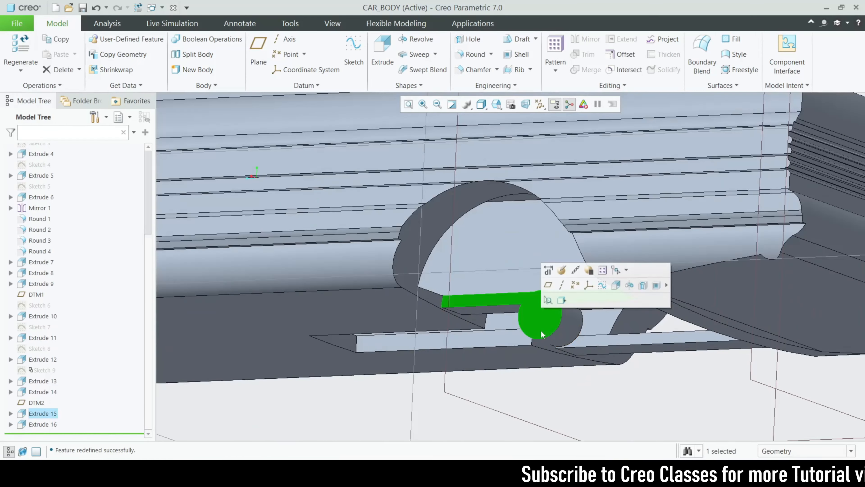
left_click(41, 425)
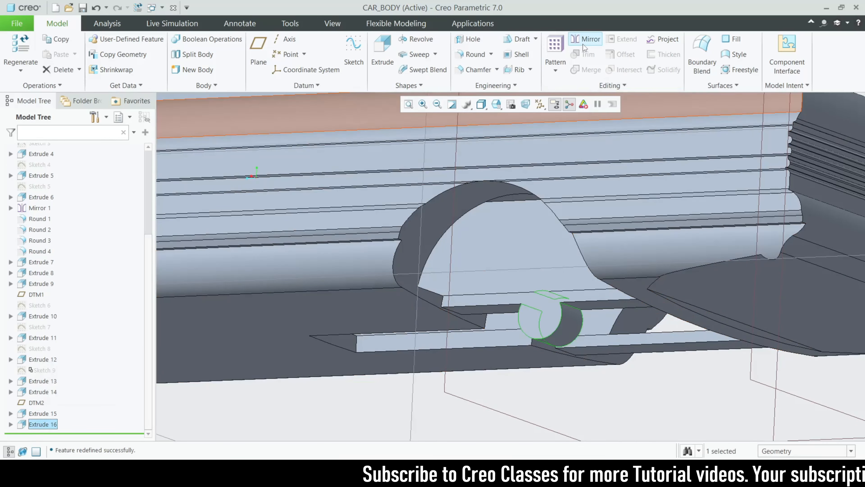
left_click(584, 44)
scroll(449, 263, "up", 5)
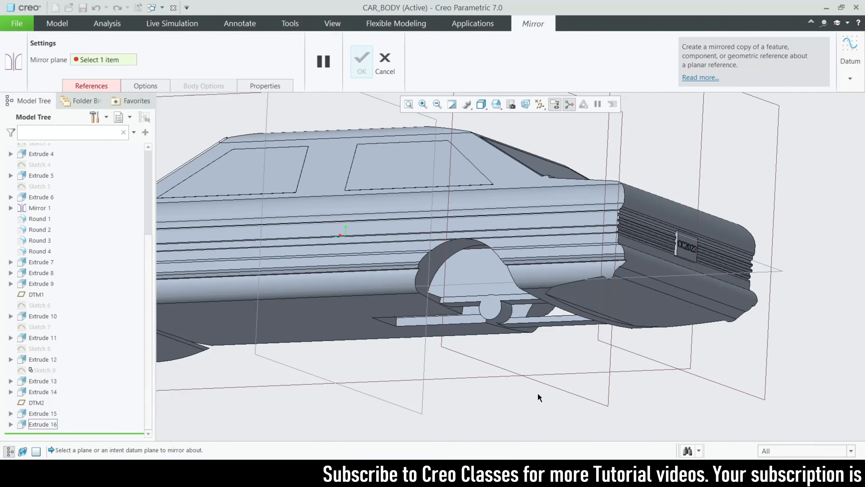
left_click(564, 375)
middle_click_drag(562, 376, 317, 251)
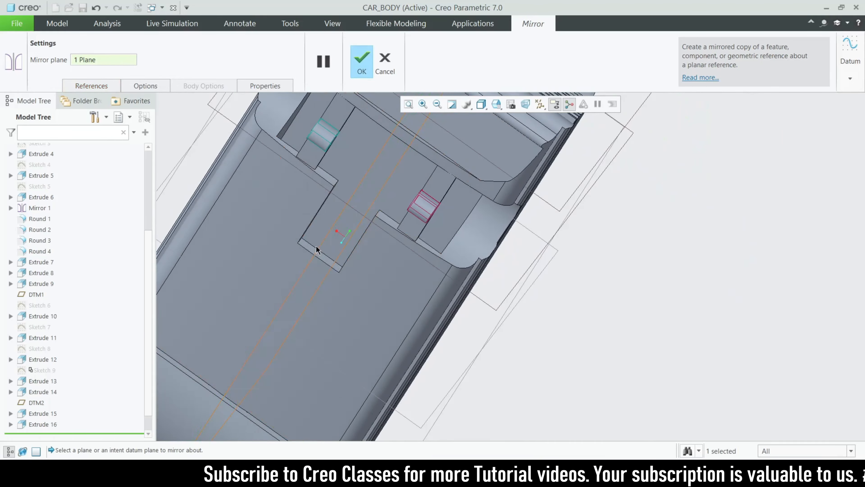
left_click(362, 61)
Inspect both rear axle bosses and their support bars from both sides of the car
middle_click_drag(641, 344, 674, 394)
scroll(512, 378, "down", 4)
middle_click_drag(524, 374, 270, 360)
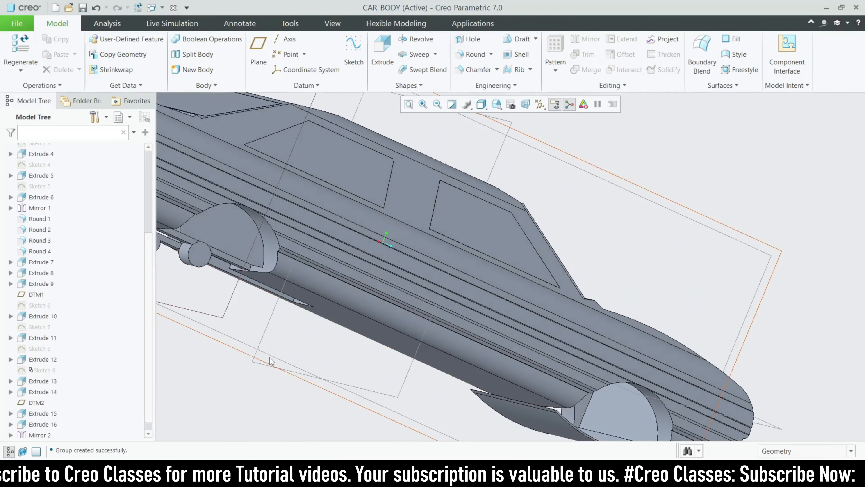
scroll(270, 358, "up", 2)
scroll(269, 289, "down", 7)
scroll(338, 337, "up", 3)
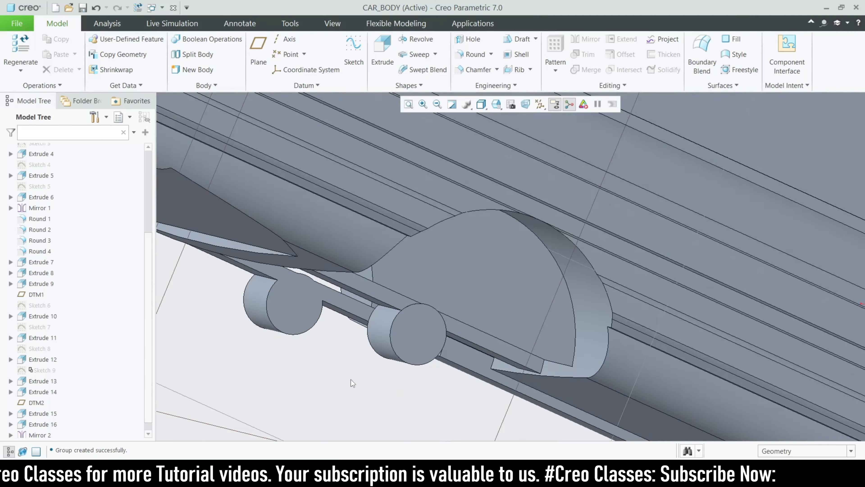
middle_click_drag(350, 380, 534, 371)
scroll(399, 369, "up", 4)
scroll(652, 420, "down", 3)
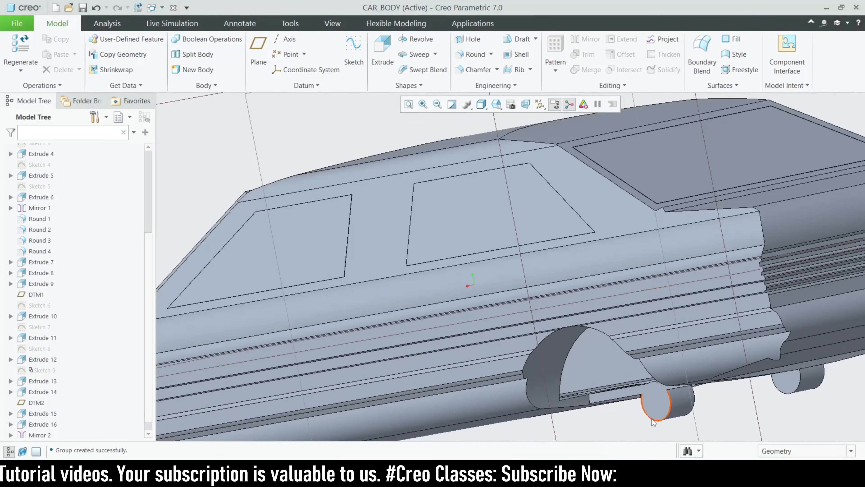
Start an extrude sketch on the axle boss's outer end face and add its round edge as a reference
left_click(652, 421)
left_click(382, 55)
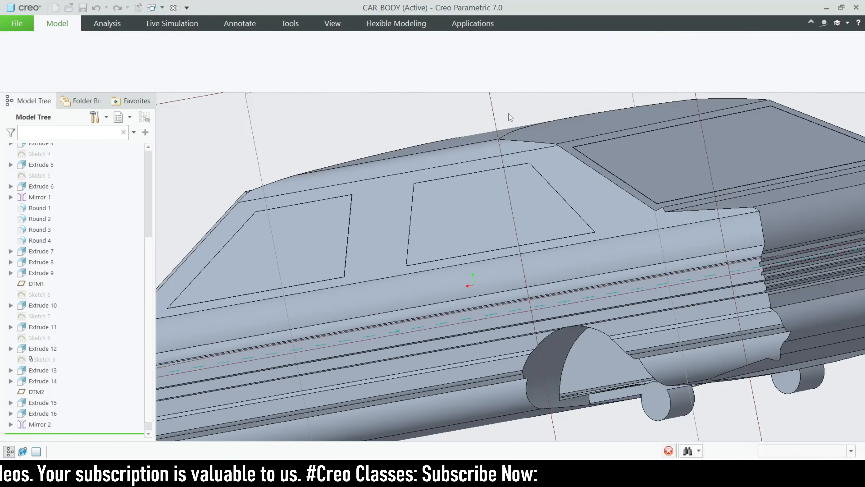
scroll(614, 313, "down", 5)
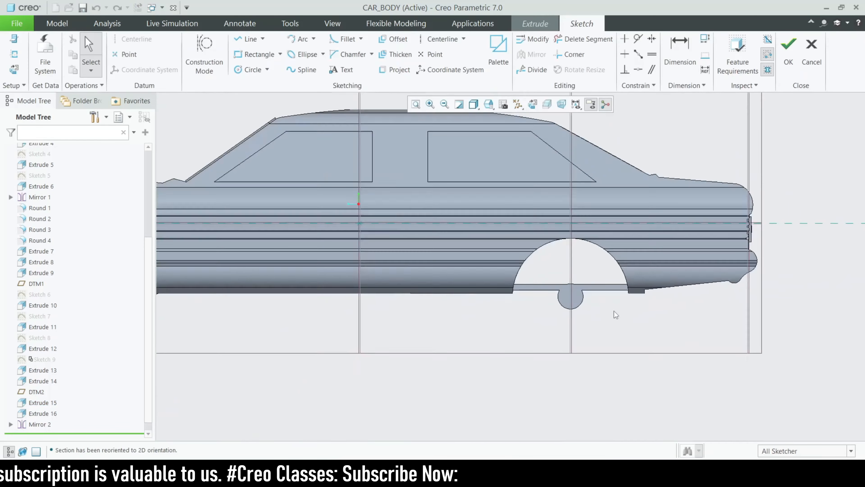
left_click(15, 55)
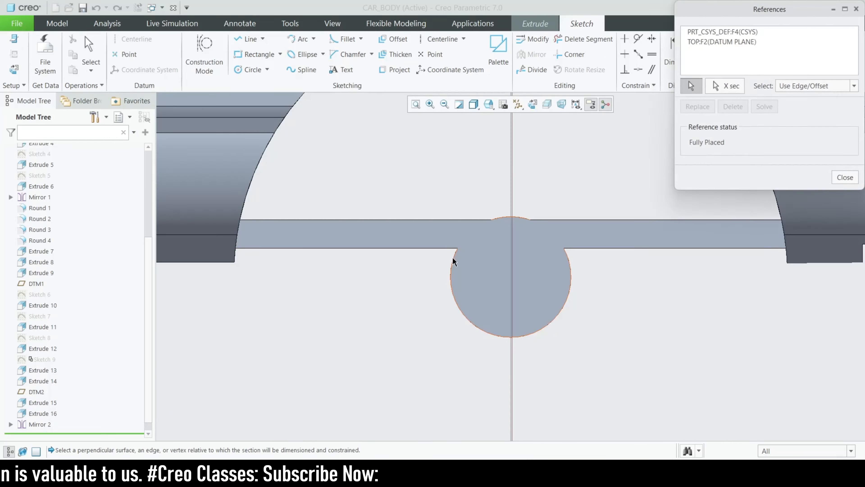
left_click(456, 256)
left_click(845, 178)
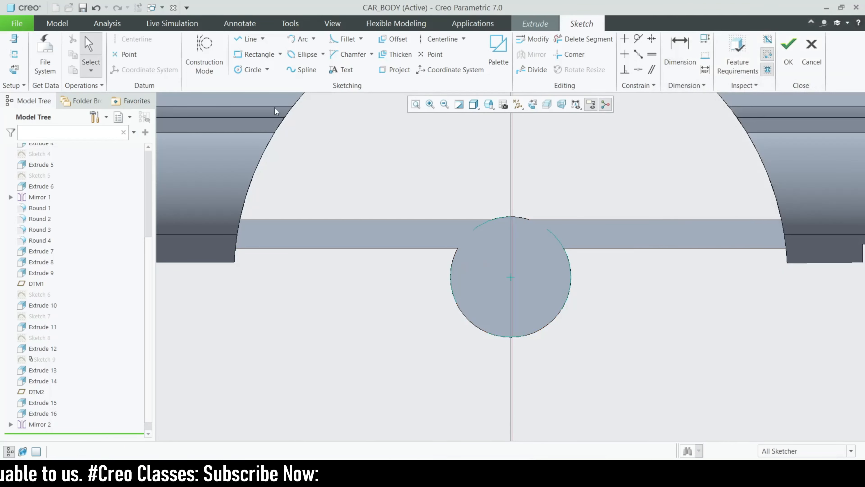
Sketch a 6 mm diameter circle concentric with the axle boss and finish the sketch
left_click(254, 74)
left_click(524, 303)
middle_click(430, 250)
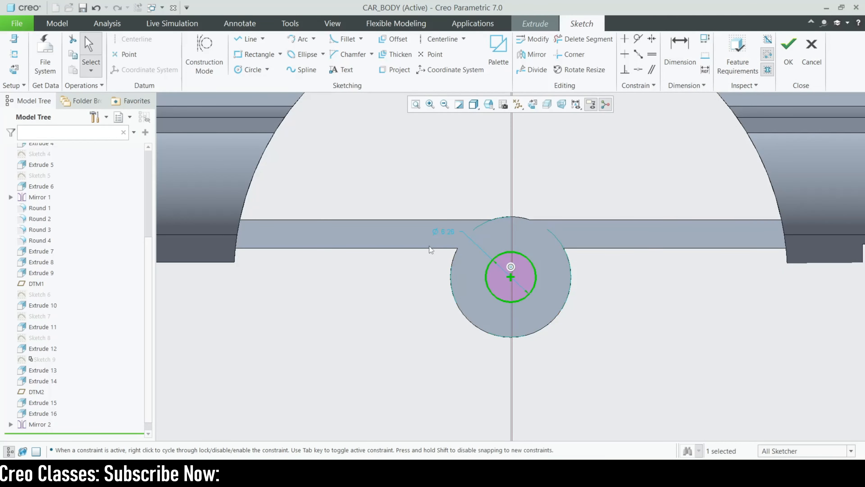
double_click(443, 233)
type("6")
key("Return")
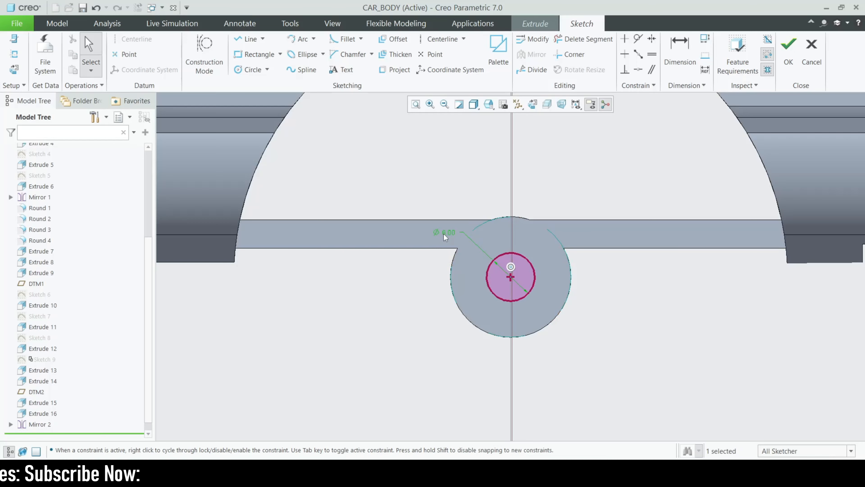
left_click(789, 51)
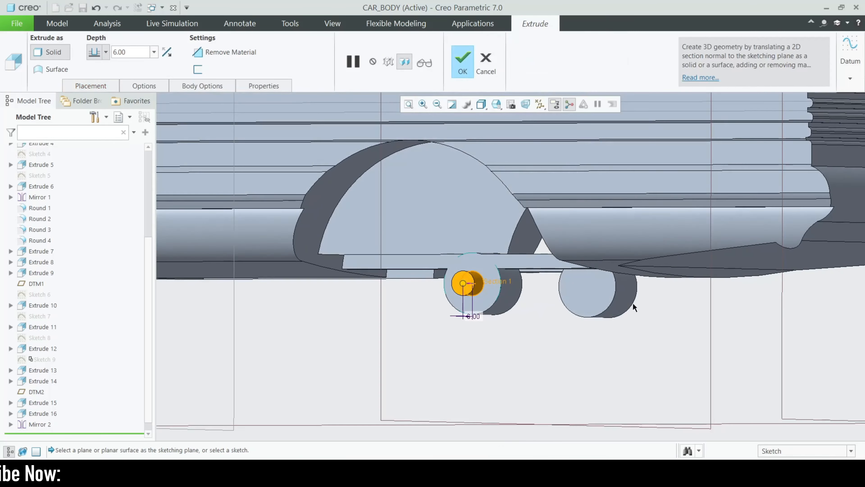
Cut the axle hole through both bosses by removing material up to the opposite boss's outer end face
left_click(218, 52)
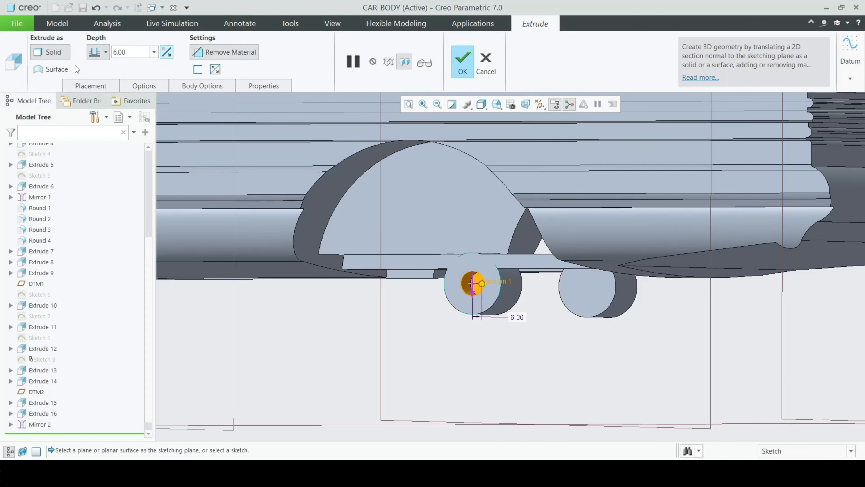
left_click(106, 53)
left_click(95, 148)
scroll(425, 273, "up", 4)
middle_click_drag(521, 320, 442, 319)
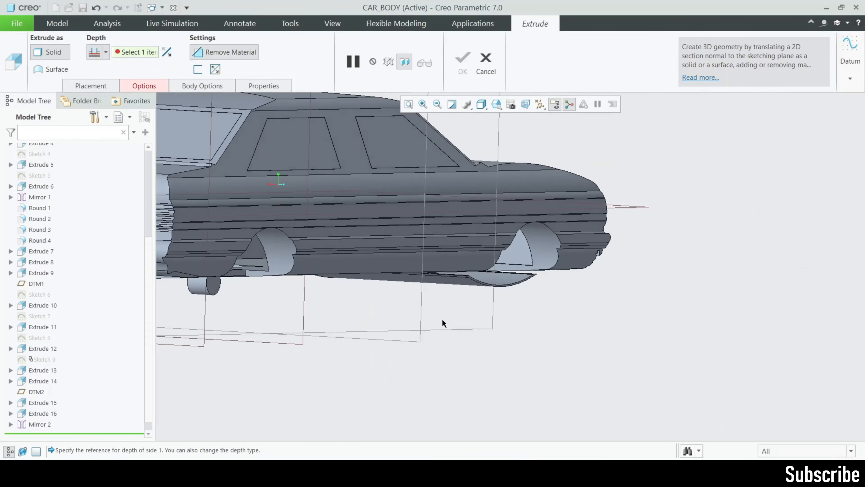
scroll(192, 298, "down", 2)
left_click(229, 281)
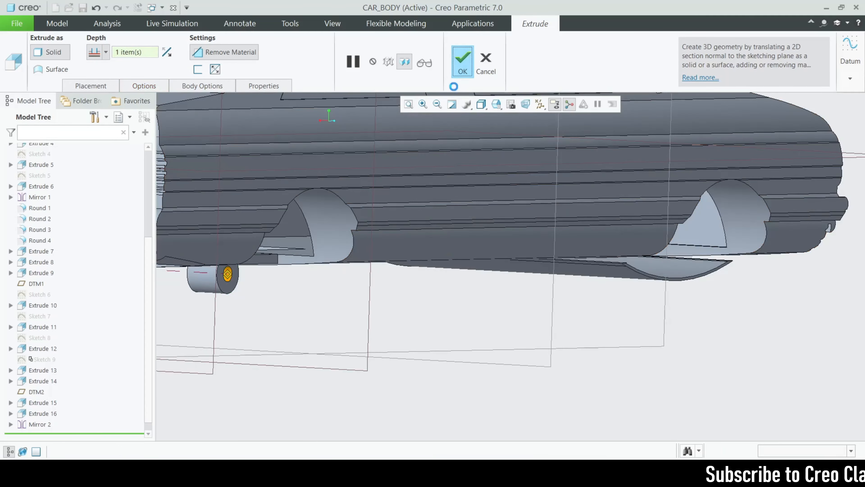
left_click(462, 60)
Examine the axle hole's alignment through both bosses at the rear wheel arch
key("ctrl+d")
middle_click_drag(432, 350, 539, 363)
scroll(510, 236, "up", 4)
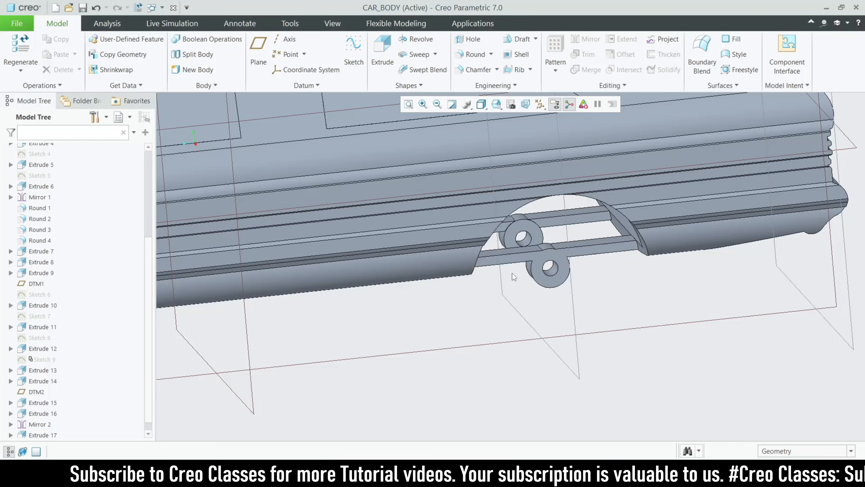
middle_click_drag(512, 273, 601, 294)
middle_click_drag(527, 327, 470, 325)
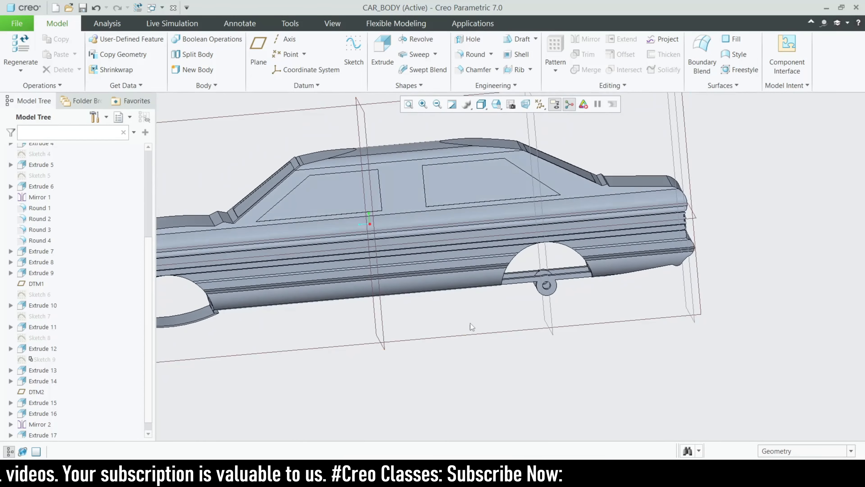
scroll(525, 270, "down", 3)
scroll(563, 313, "up", 3)
scroll(493, 309, "down", 3)
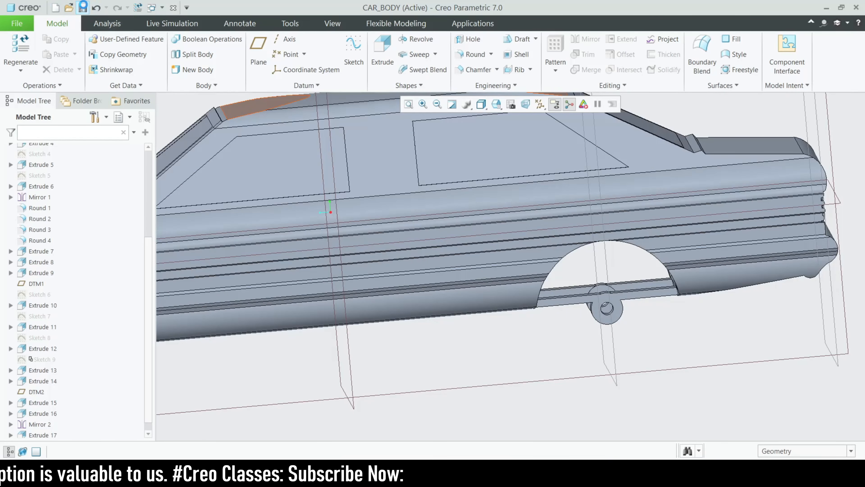
Save CAR_BODY and switch to the CAR_ASSEMBLY window
left_click(82, 7)
left_click(151, 7)
left_click(170, 31)
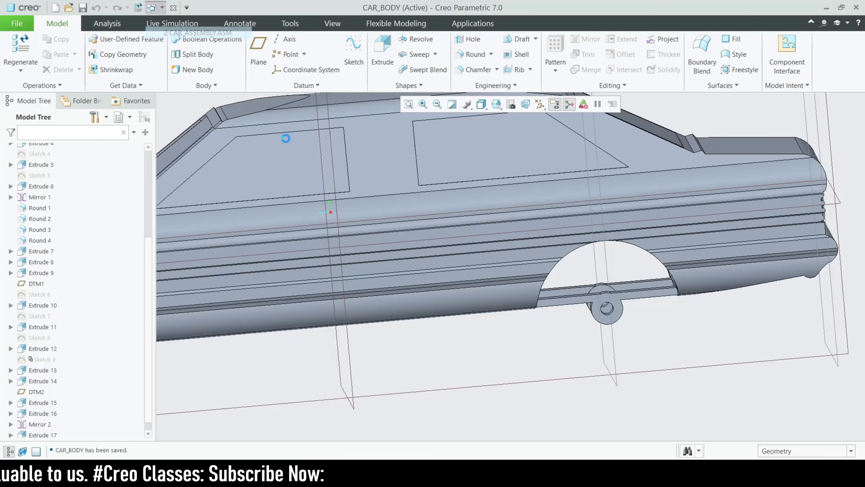
Examine the bored rear axle bosses from below the wheel arch in the assembly and return to the CAR_BODY window
scroll(502, 356, "up", 4)
mouse_move(499, 359)
middle_mouse_down()
mouse_move(498, 315)
mouse_move(505, 349)
middle_mouse_up()
scroll(532, 294, "down", 5)
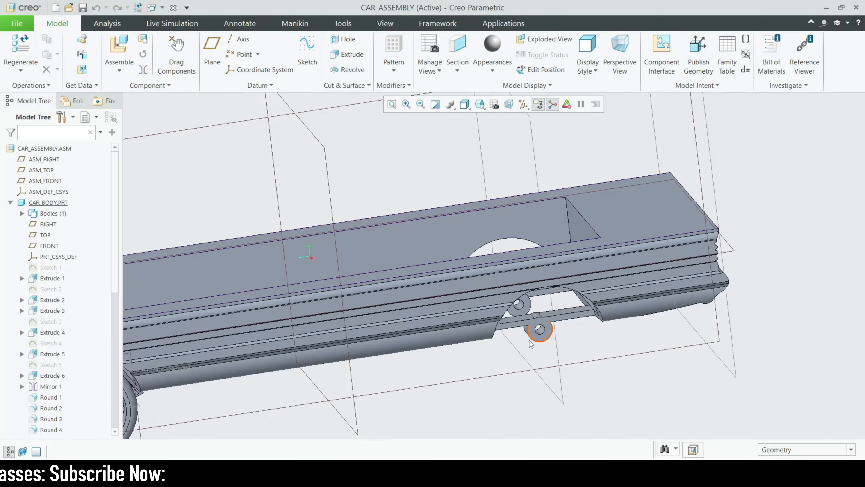
scroll(458, 319, "up", 3)
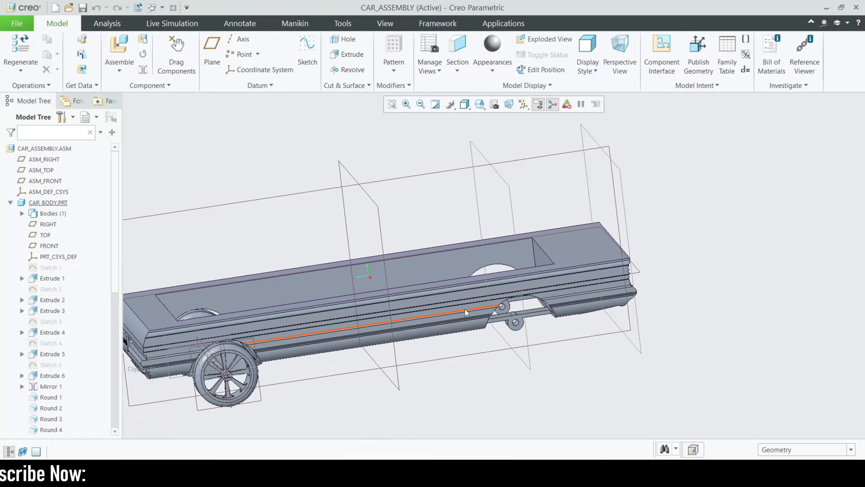
middle_click_drag(489, 349, 503, 338)
scroll(503, 338, "down", 3)
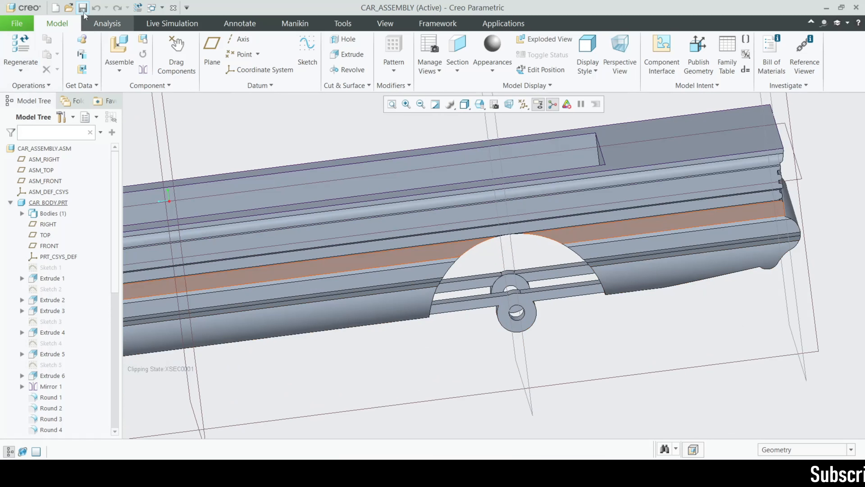
left_click(154, 7)
left_click(177, 20)
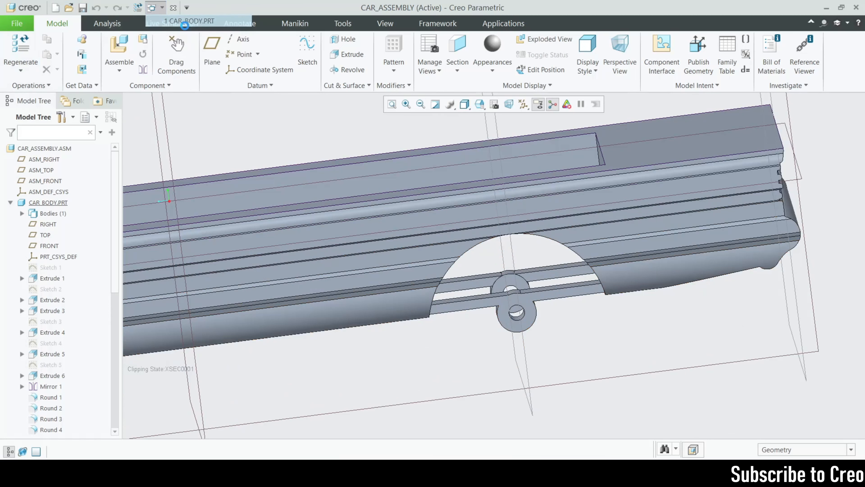
scroll(600, 333, "down", 3)
left_click(606, 294)
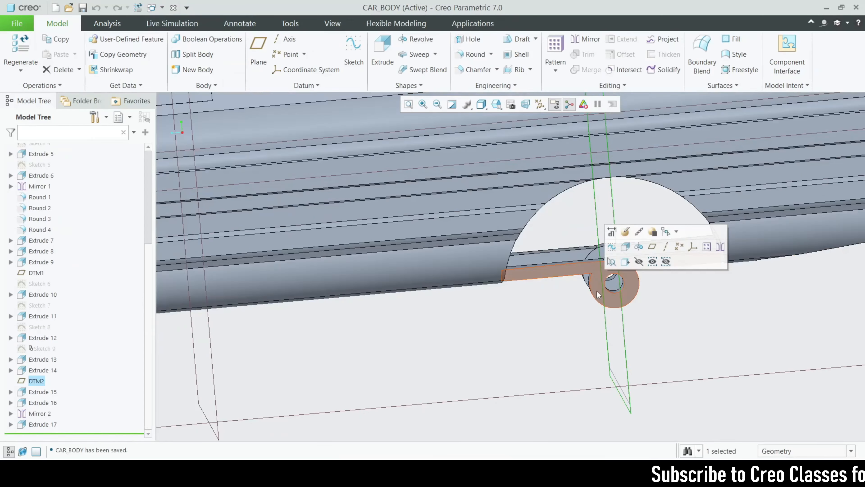
left_click(382, 51)
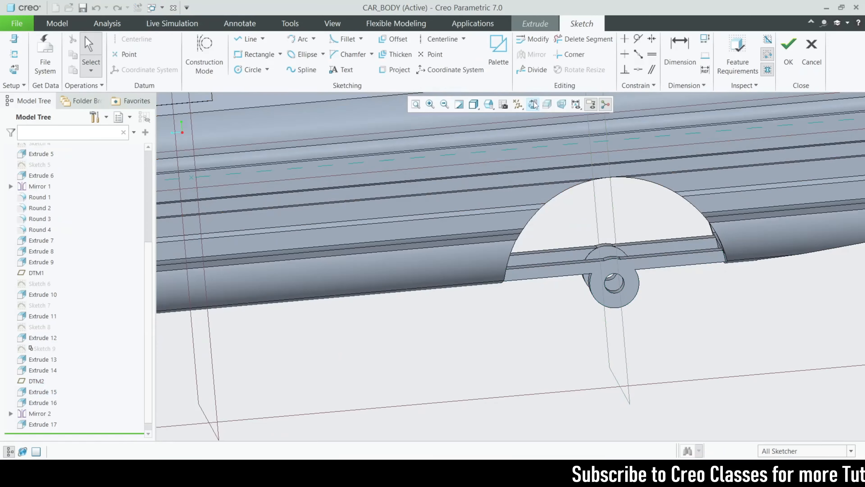
left_click(533, 105)
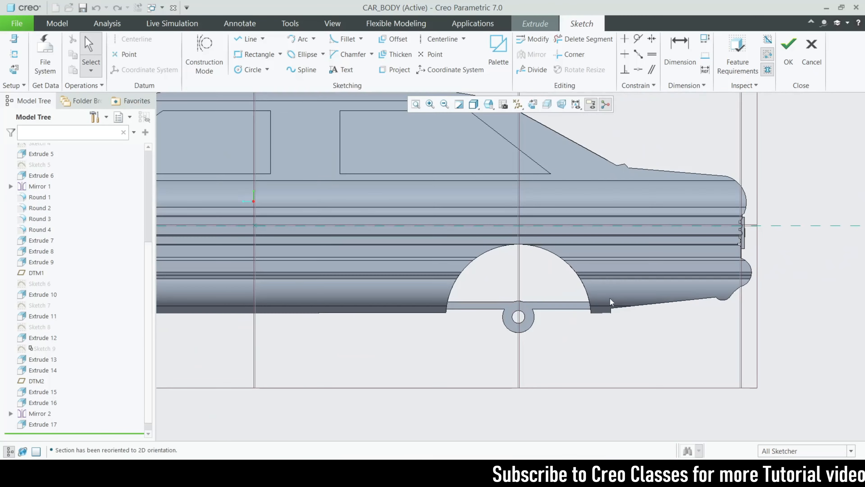
left_click(252, 70)
scroll(440, 339, "down", 3)
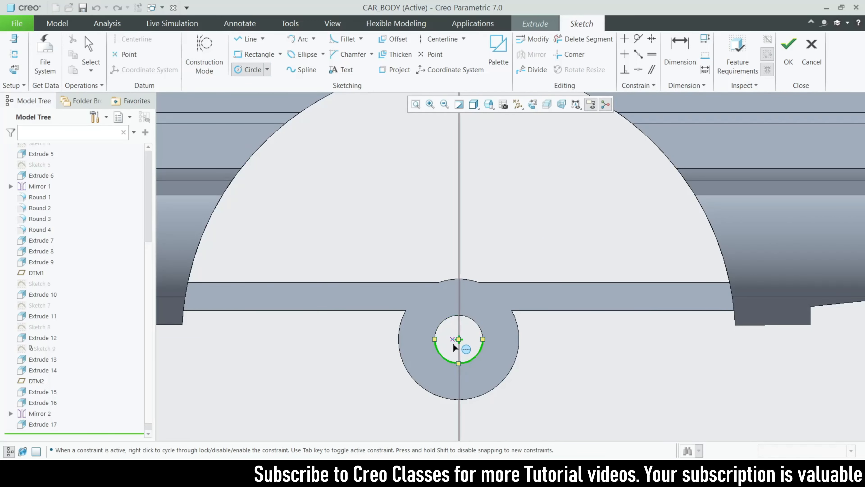
scroll(458, 346, "up", 3)
left_click(455, 334)
left_click(395, 268)
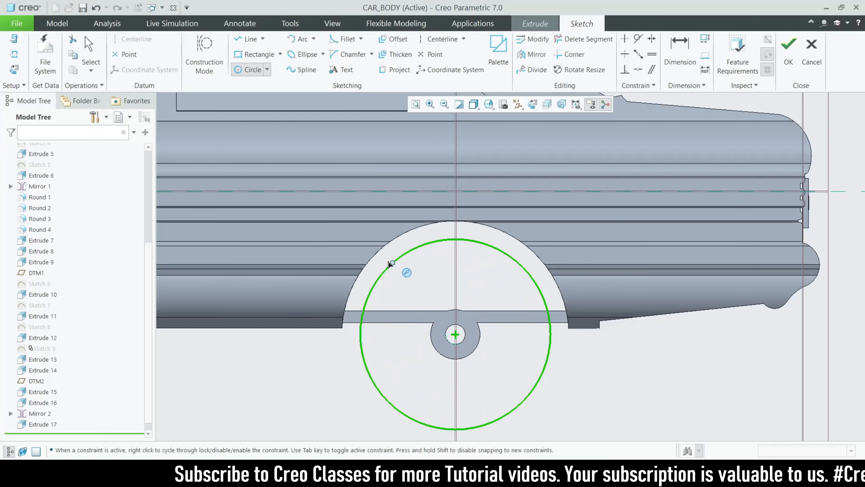
middle_click(358, 245)
double_click(340, 243)
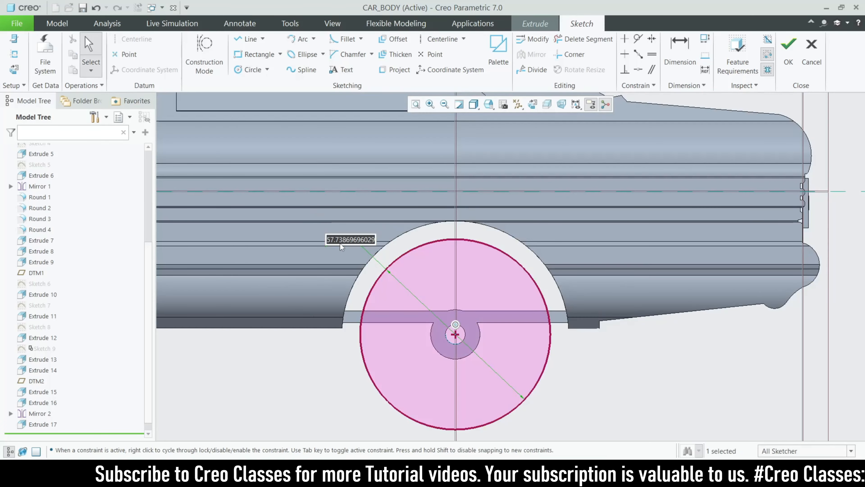
type("80")
key("Return")
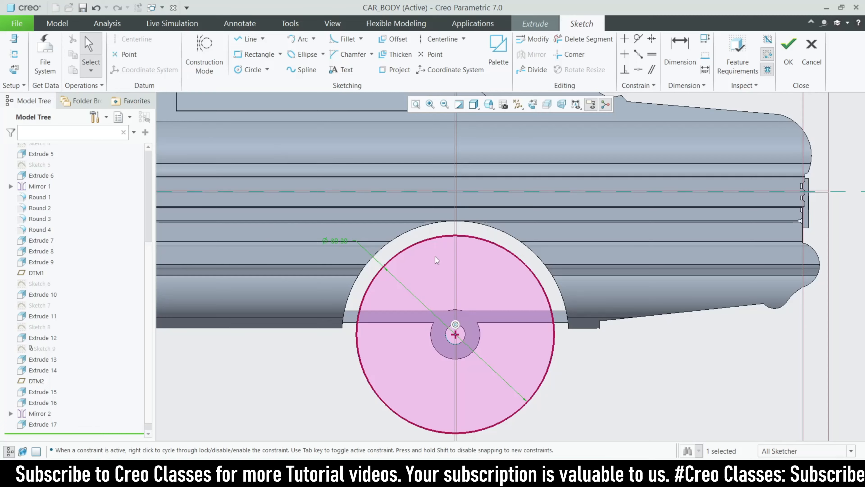
left_click(812, 51)
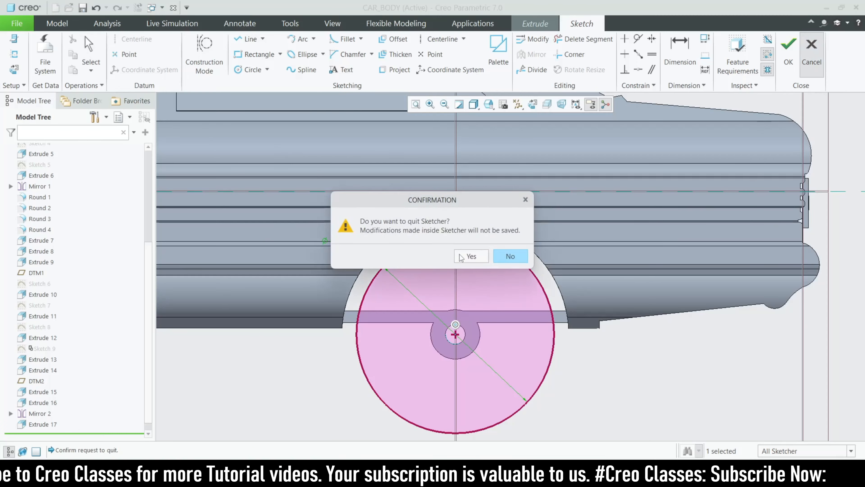
left_click(470, 256)
left_click(484, 67)
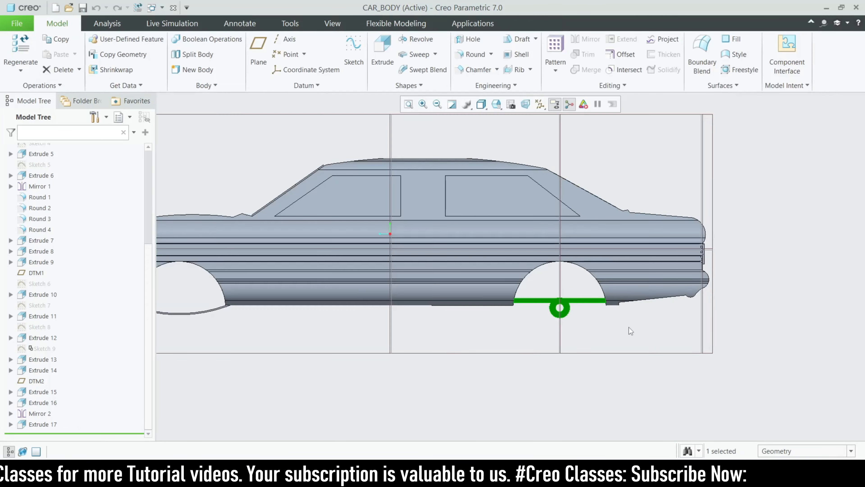
left_click(617, 406)
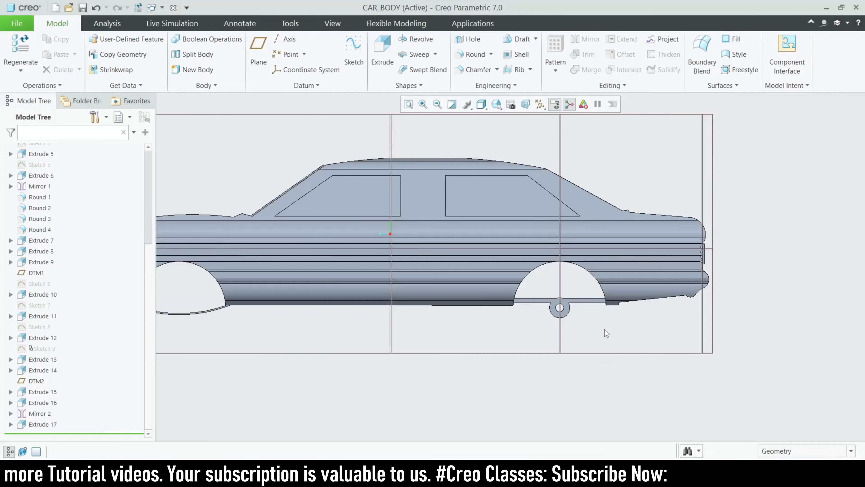
Create a new solid part named LARGE_DISC, choosing its template instead of using the default one
middle_click_drag(583, 394, 573, 354)
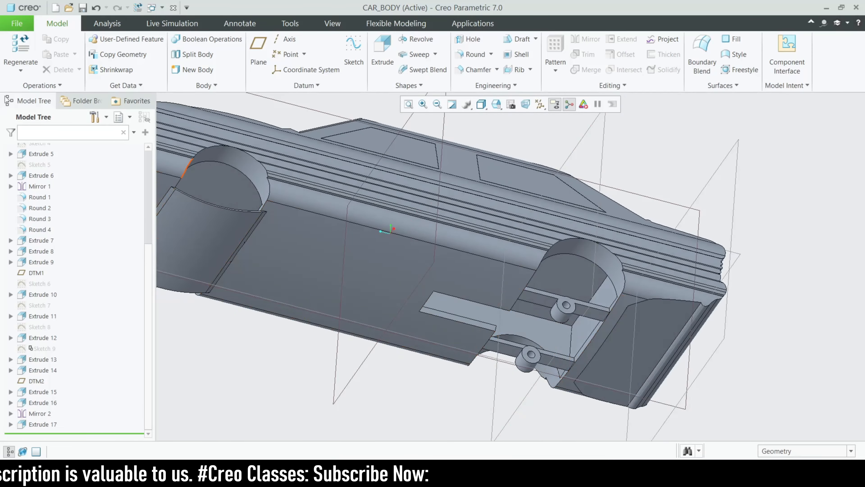
left_click(56, 7)
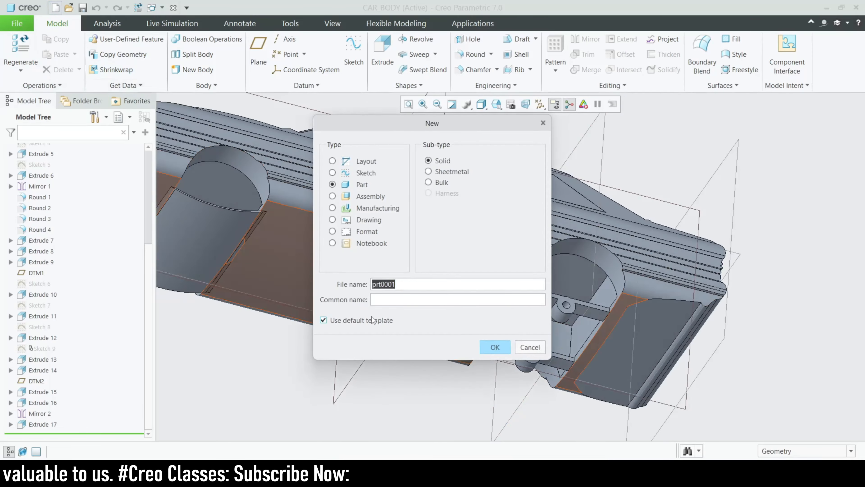
left_click(323, 320)
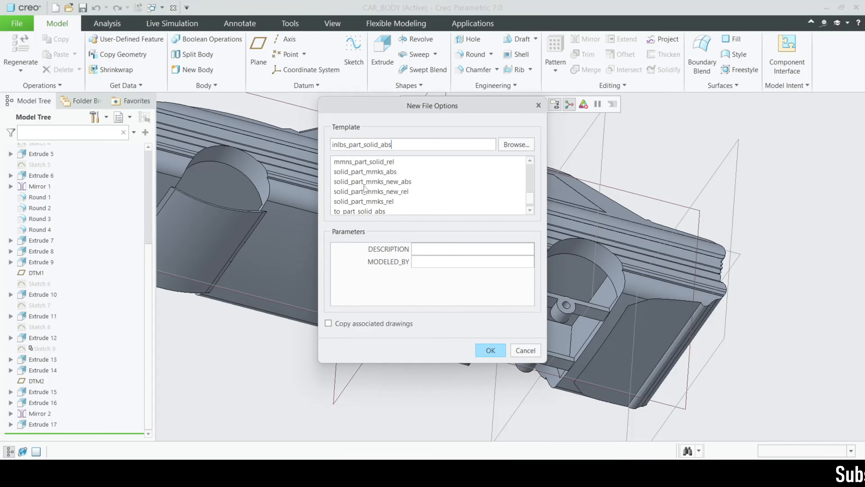
scroll(361, 191, "up", 1)
double_click(379, 184)
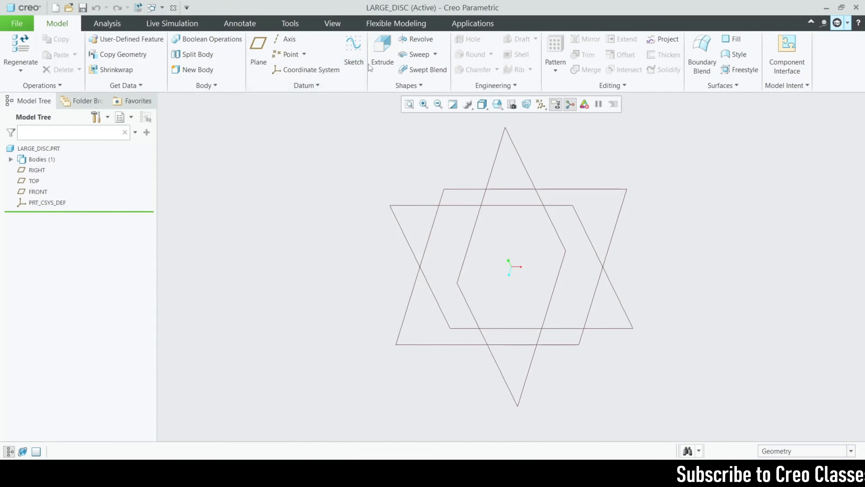
Start an extrude on the FRONT plane and sketch two concentric circles at the origin, about 257 and 58 in diameter
left_click(48, 193)
left_click(380, 55)
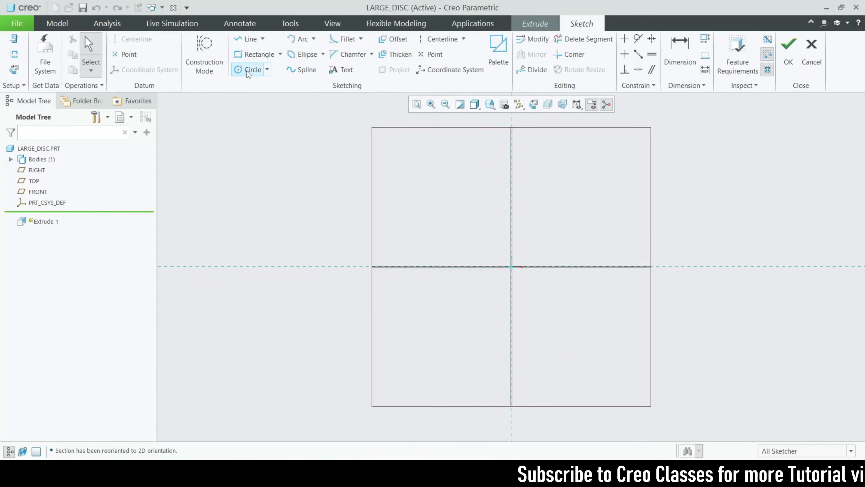
left_click(251, 70)
left_click(511, 266)
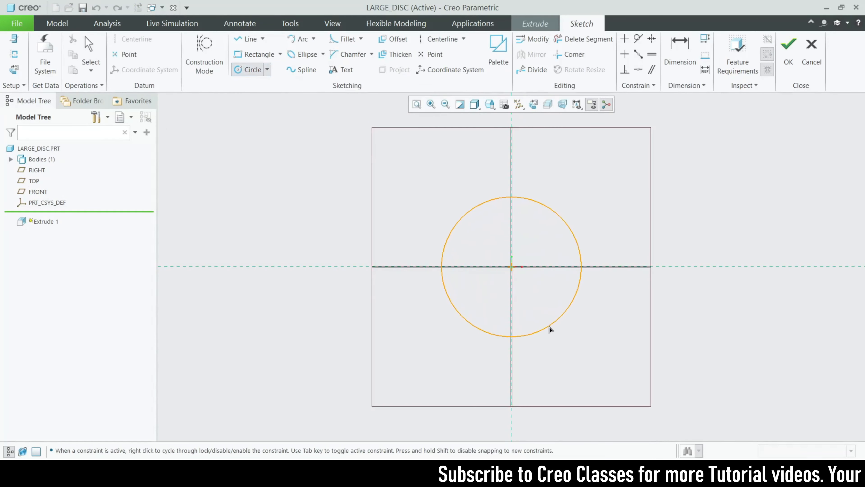
left_click(545, 309)
middle_click(543, 289)
left_click(250, 69)
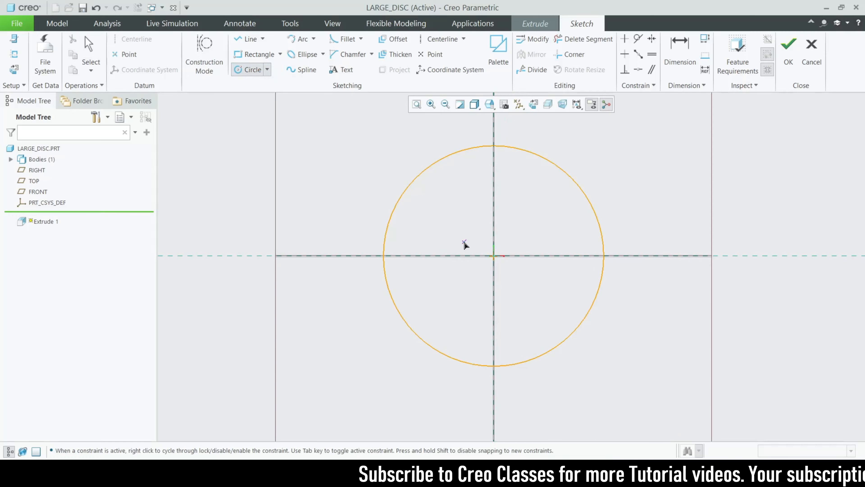
left_click(494, 255)
left_click(511, 274)
Set the inner circle's diameter to 6 and the outer circle's diameter to 20
double_click(450, 235)
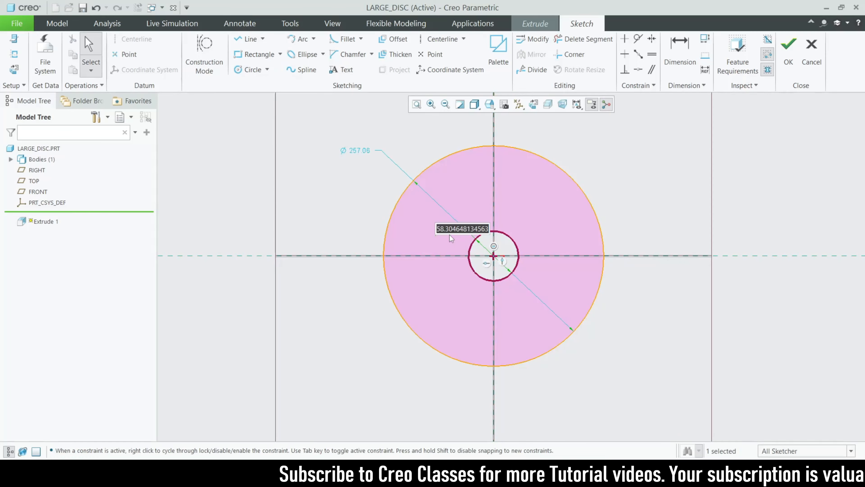
type("6")
key("Return")
double_click(354, 152)
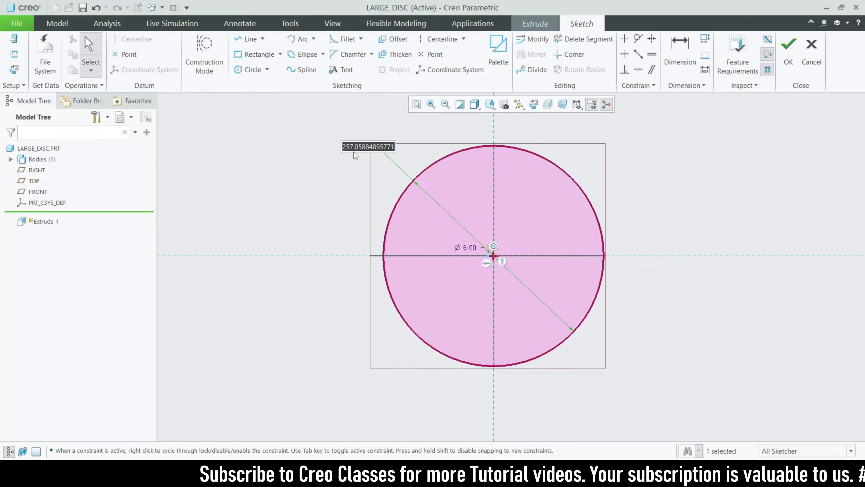
type("20")
key("Return")
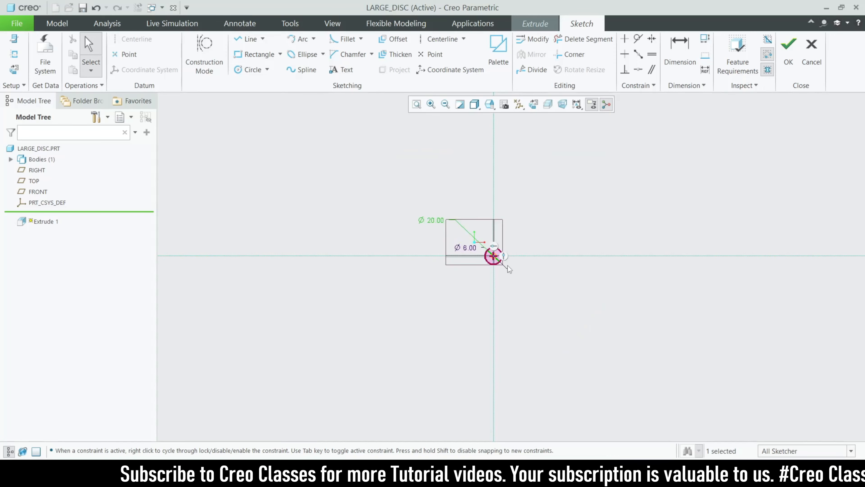
scroll(502, 277, "down", 5)
scroll(488, 251, "up", 4)
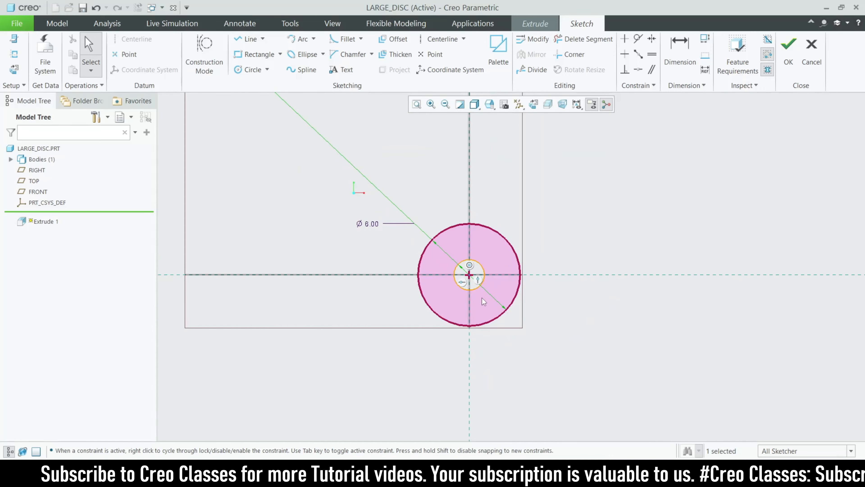